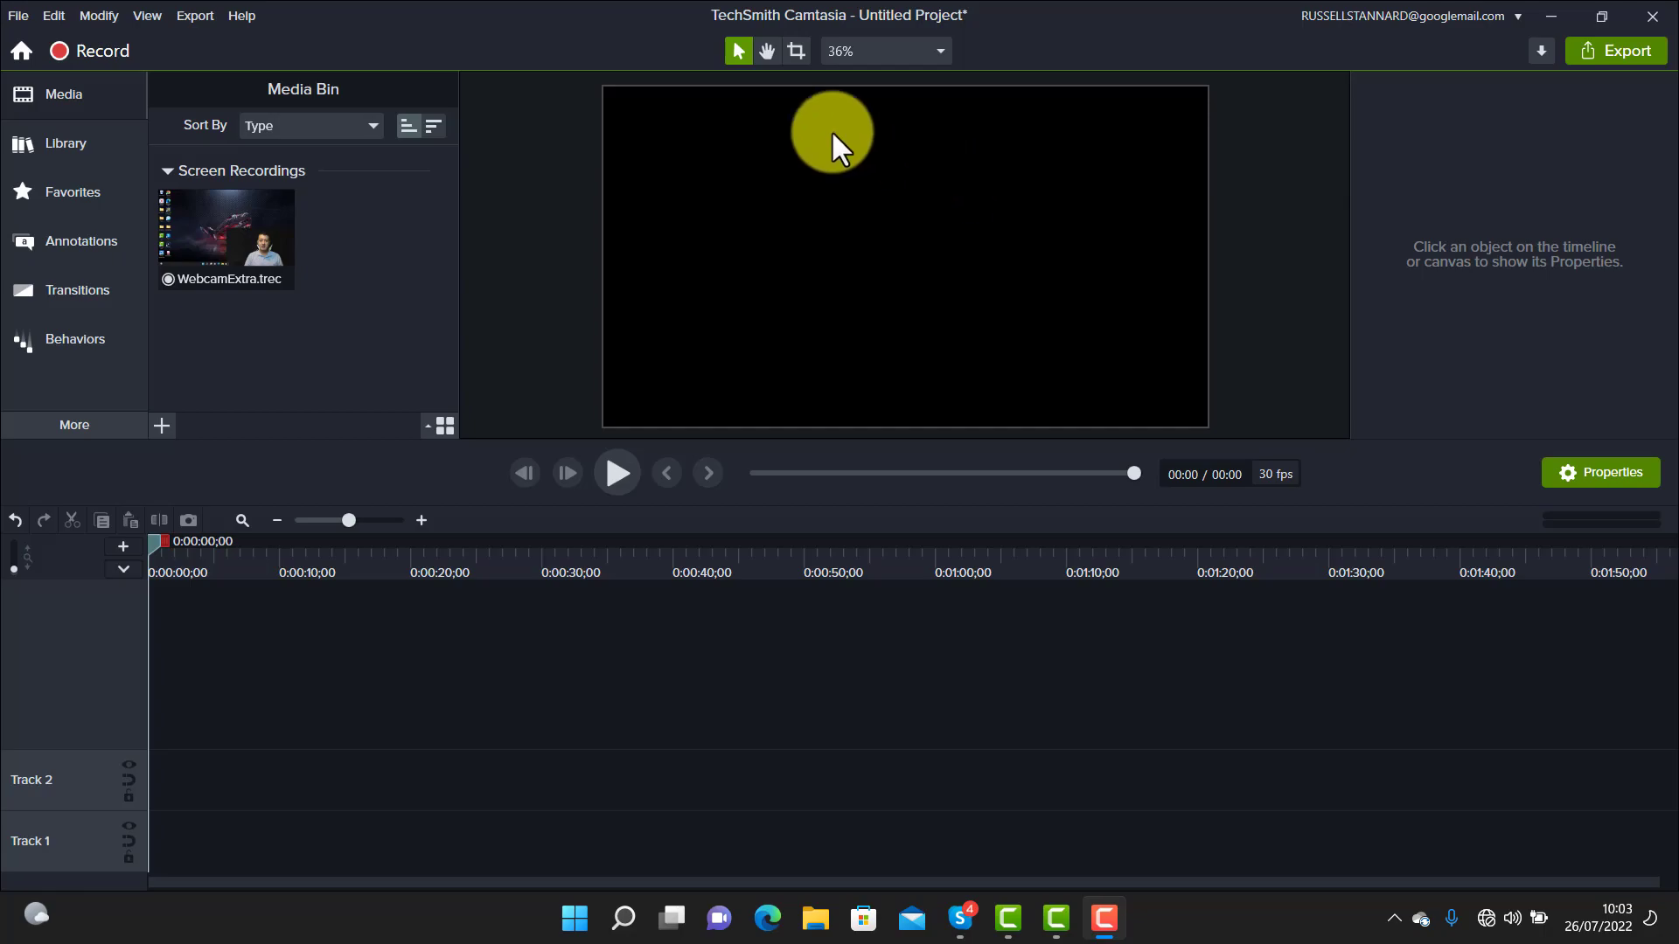
Place the WebcamExtra recording at the start of the timeline and lock Track 1, which holds the screen part
left_click_drag(218, 242, 134, 854)
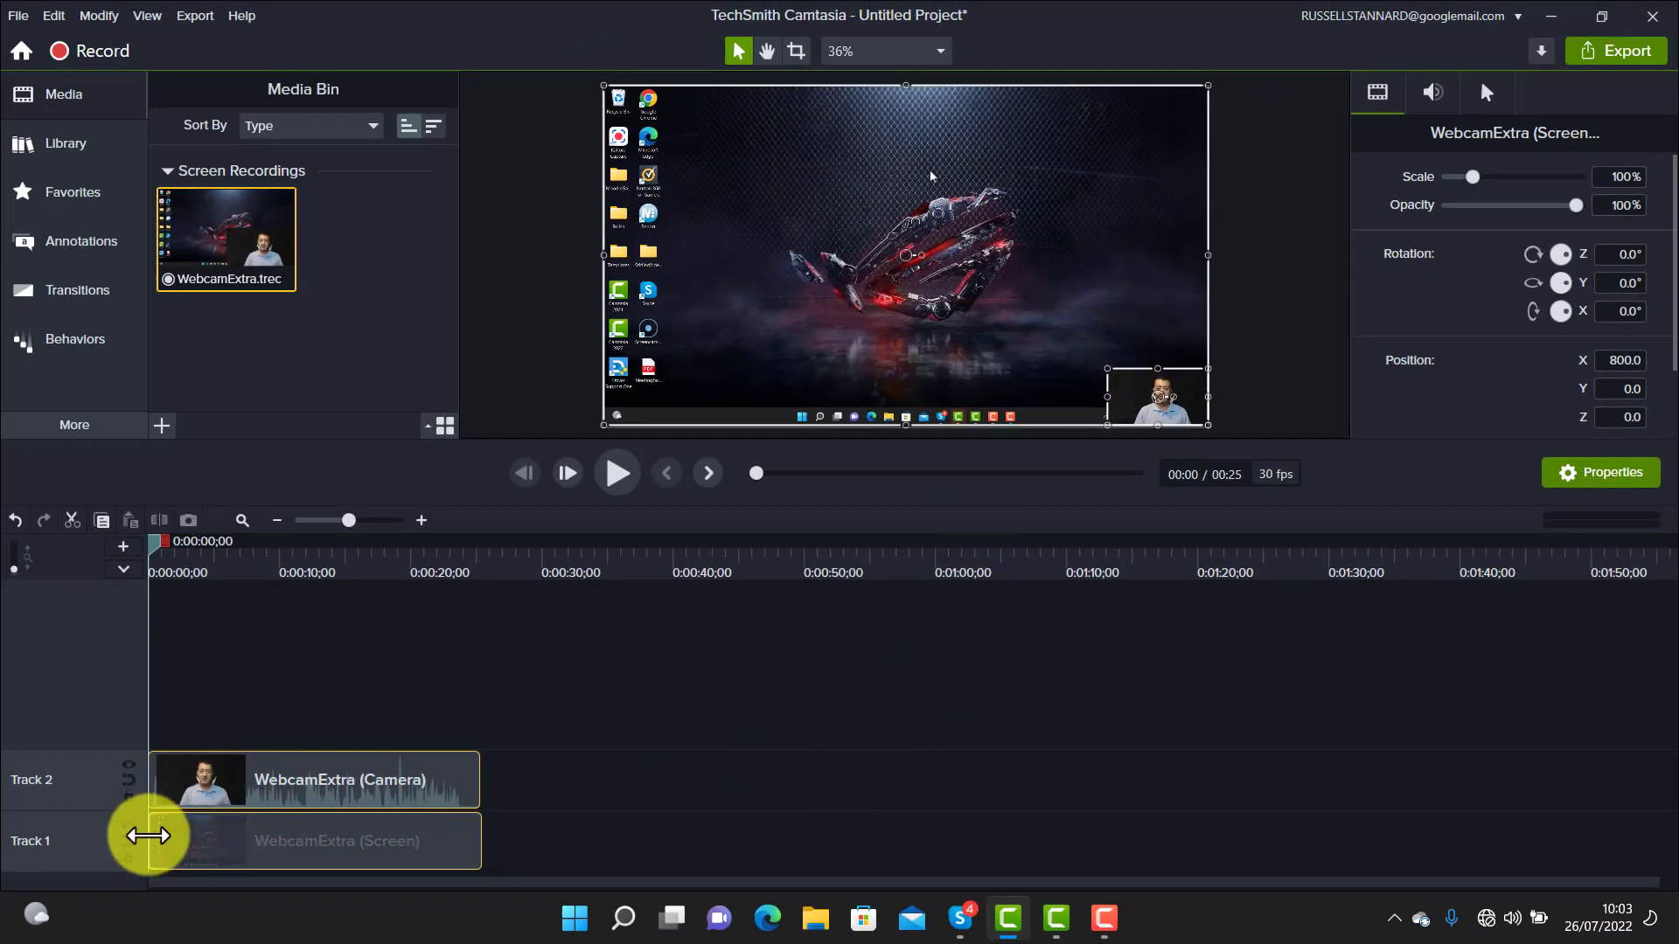
left_click(129, 857)
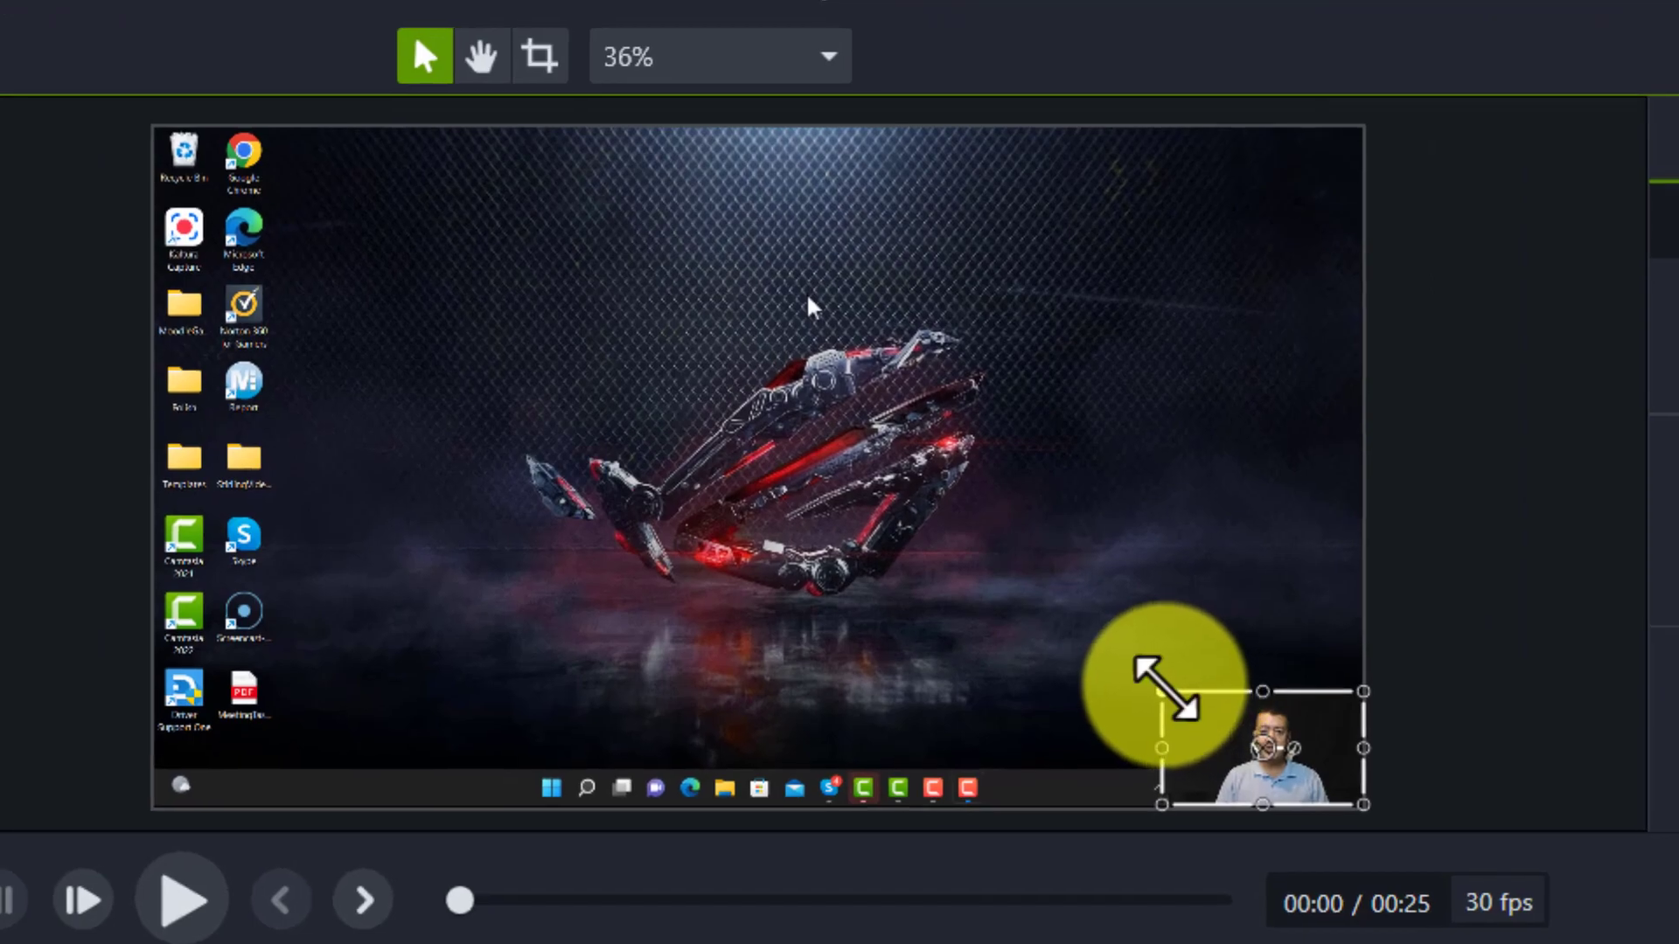
Enlarge the webcam picture to about 64.6% scale and place it in the upper-right corner of the canvas
left_click_drag(1116, 426, 1022, 293)
left_click_drag(1001, 463, 750, 420)
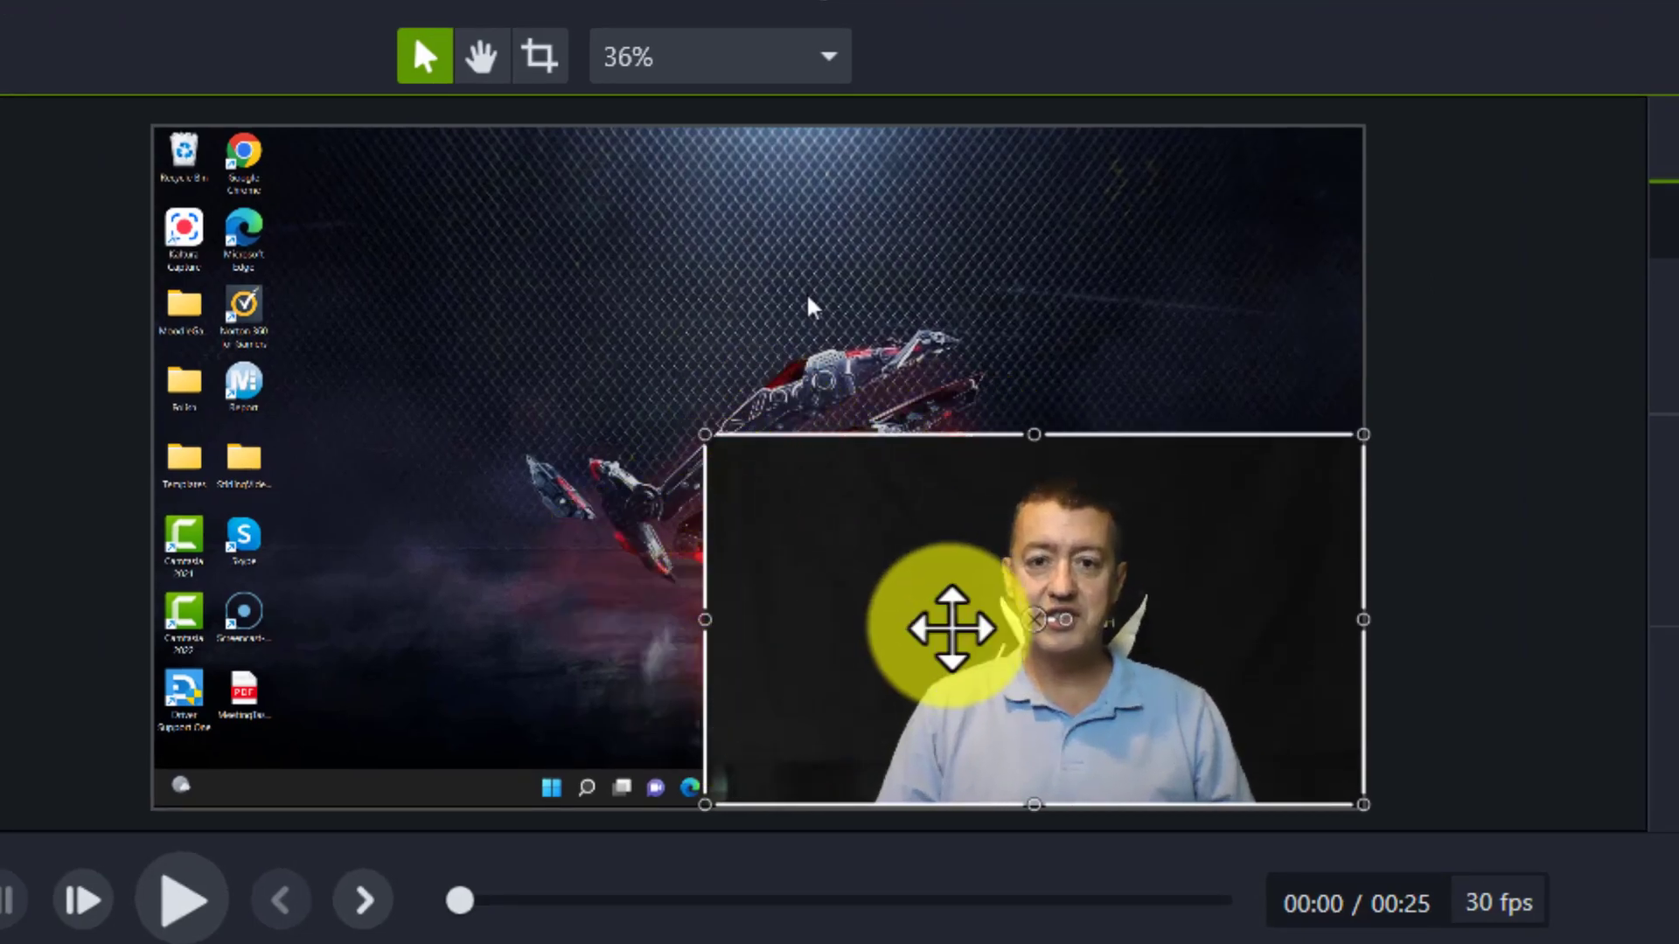
left_click_drag(1095, 656, 1056, 512)
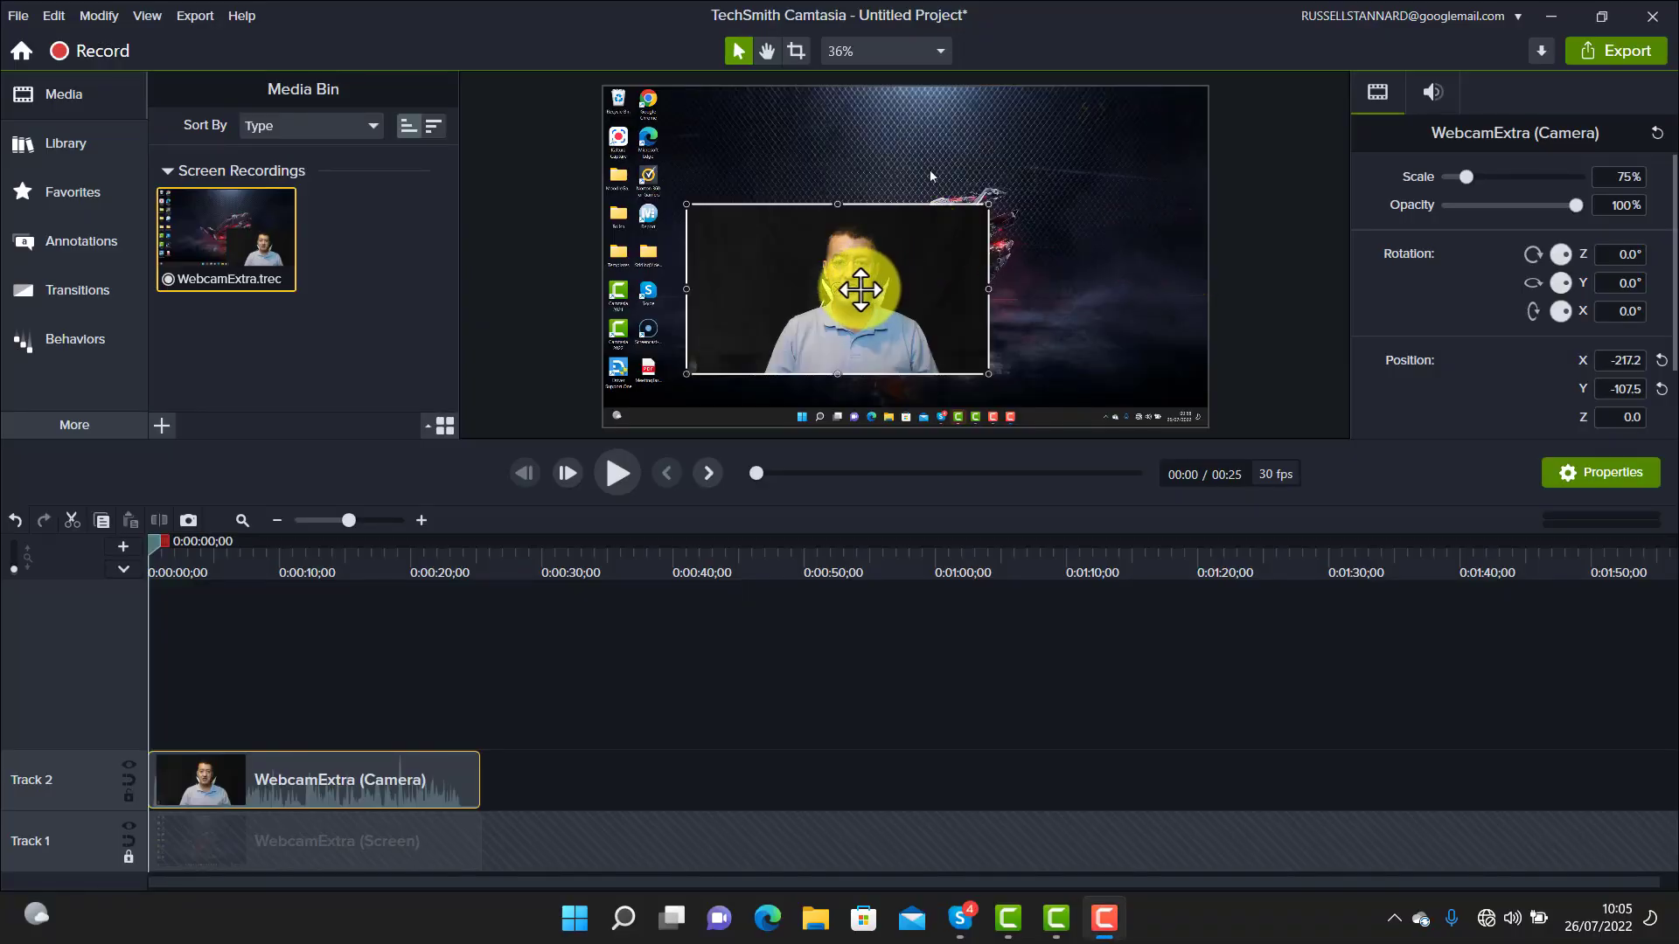
left_click_drag(838, 292, 949, 231)
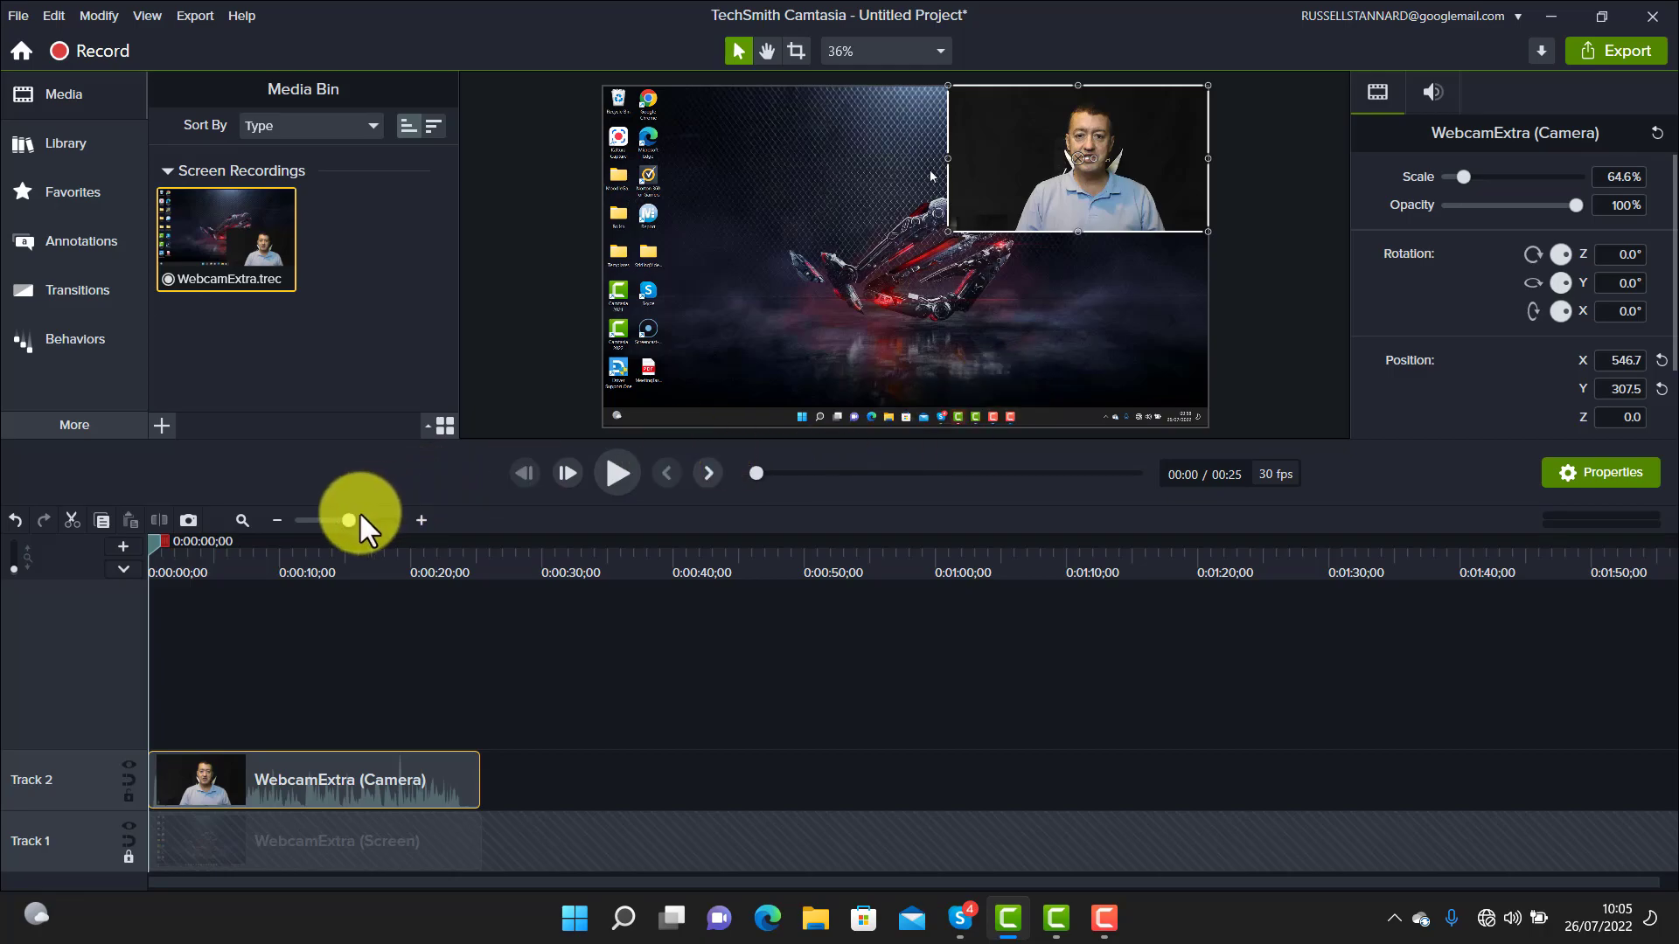
Enlarge the timeline scale, play to 0:00:04;16 and split the camera clip on Track 2 there
left_click_drag(349, 520, 357, 533)
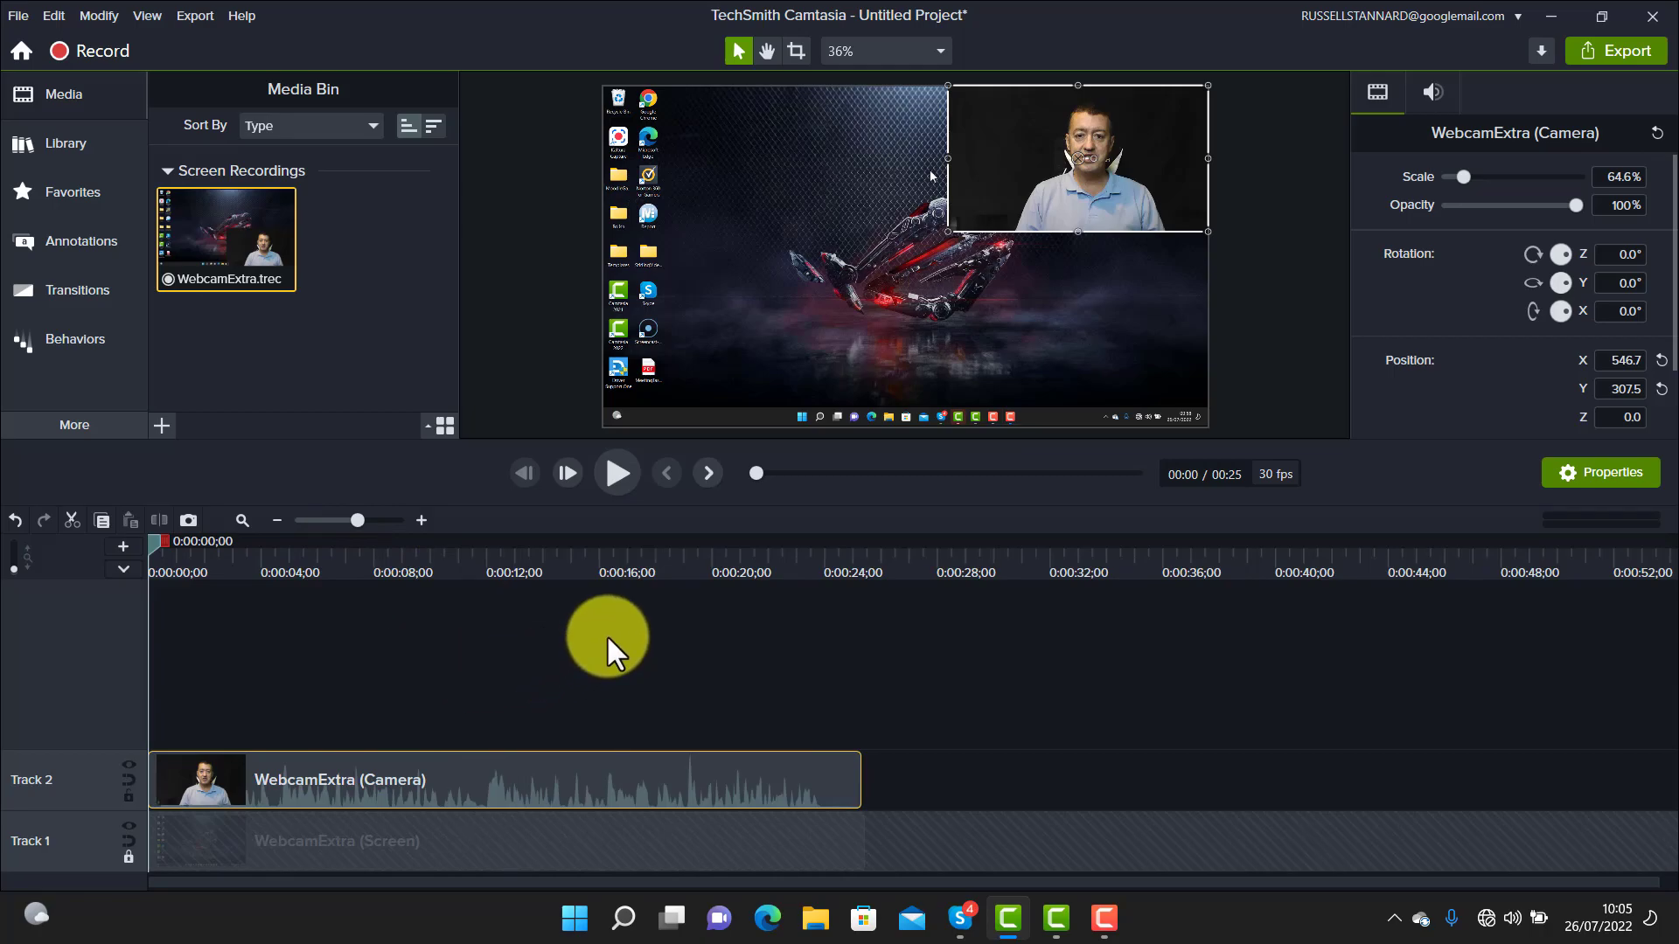
left_click(624, 481)
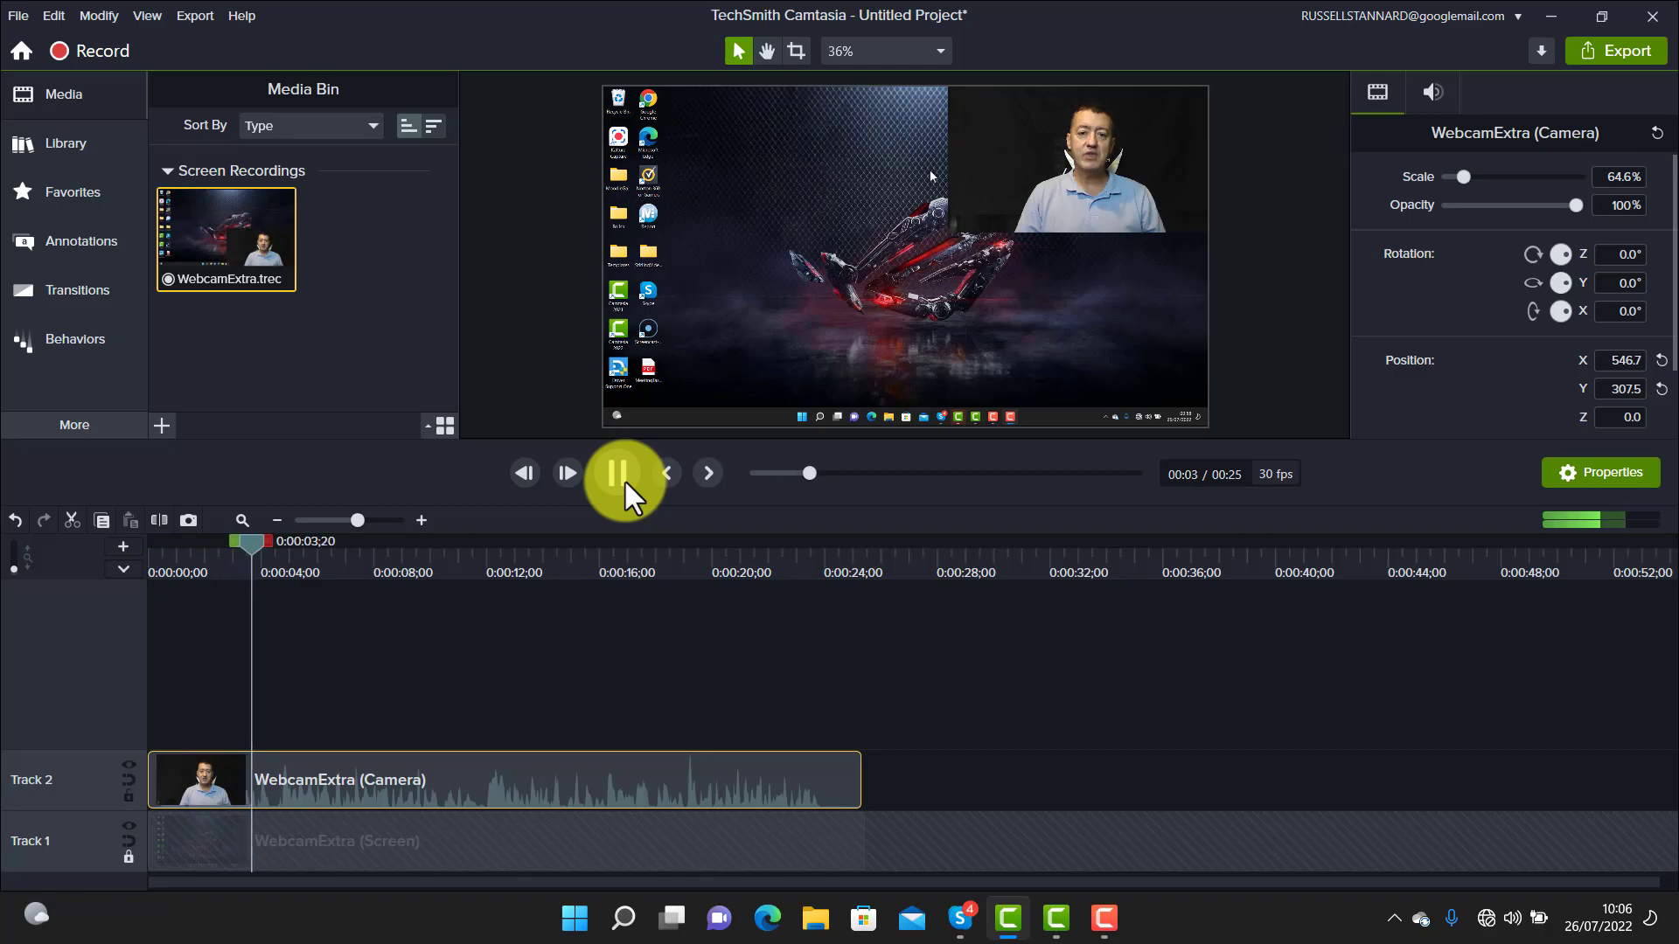
left_click(621, 476)
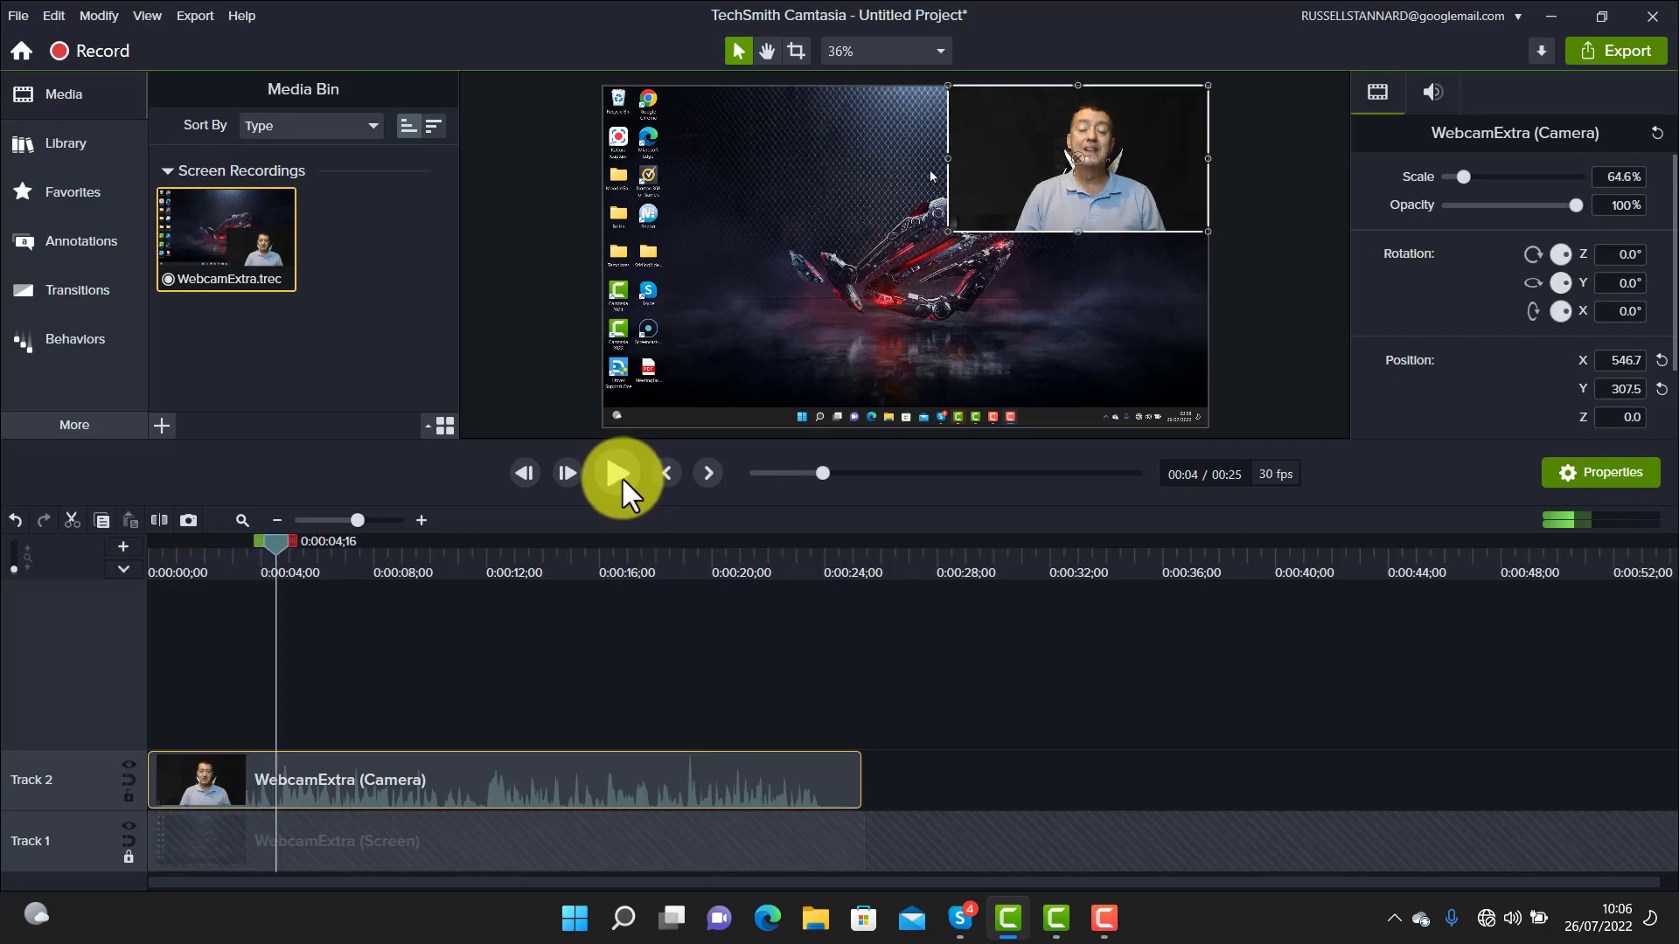
left_click(318, 695)
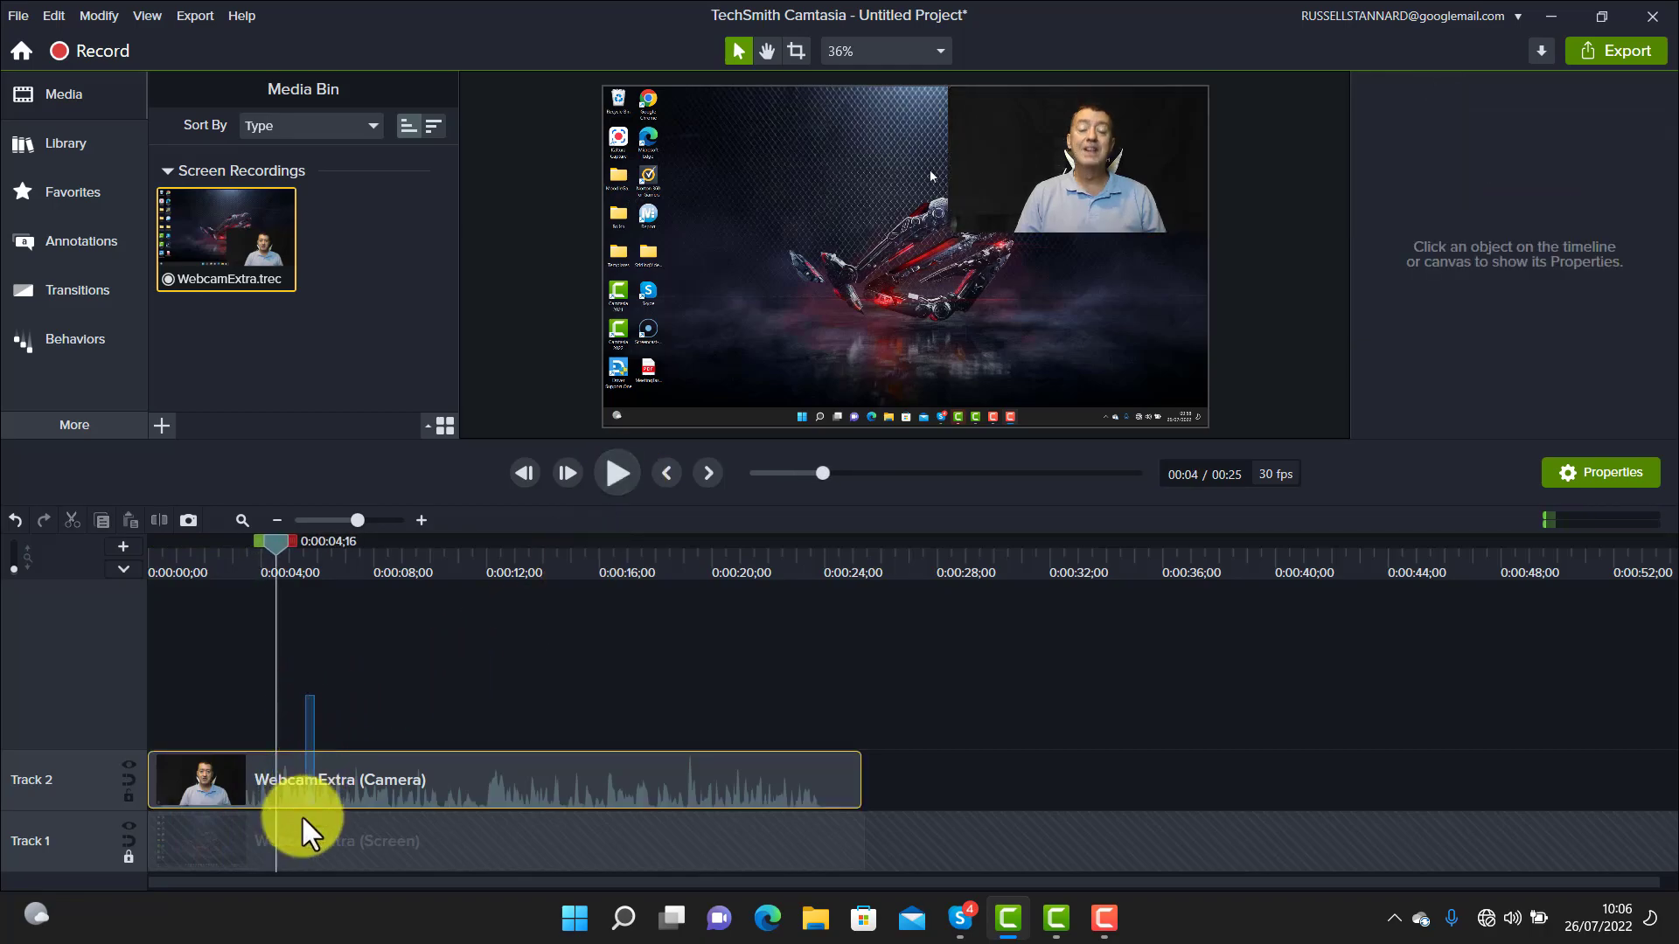
left_click(241, 802)
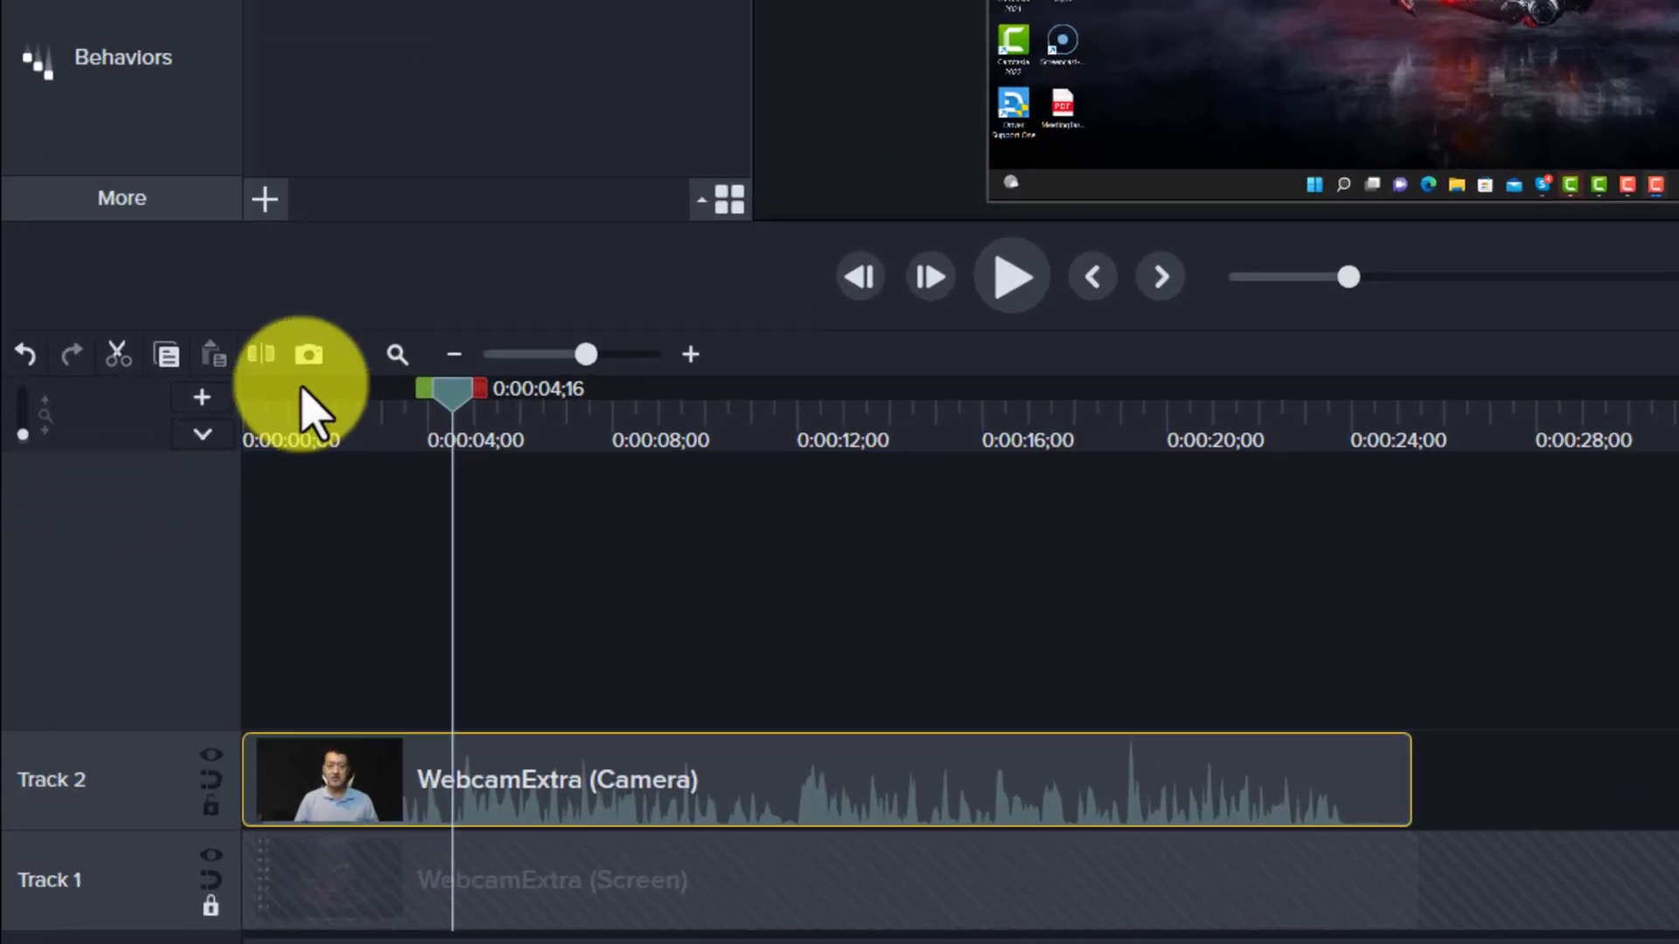
left_click(253, 368)
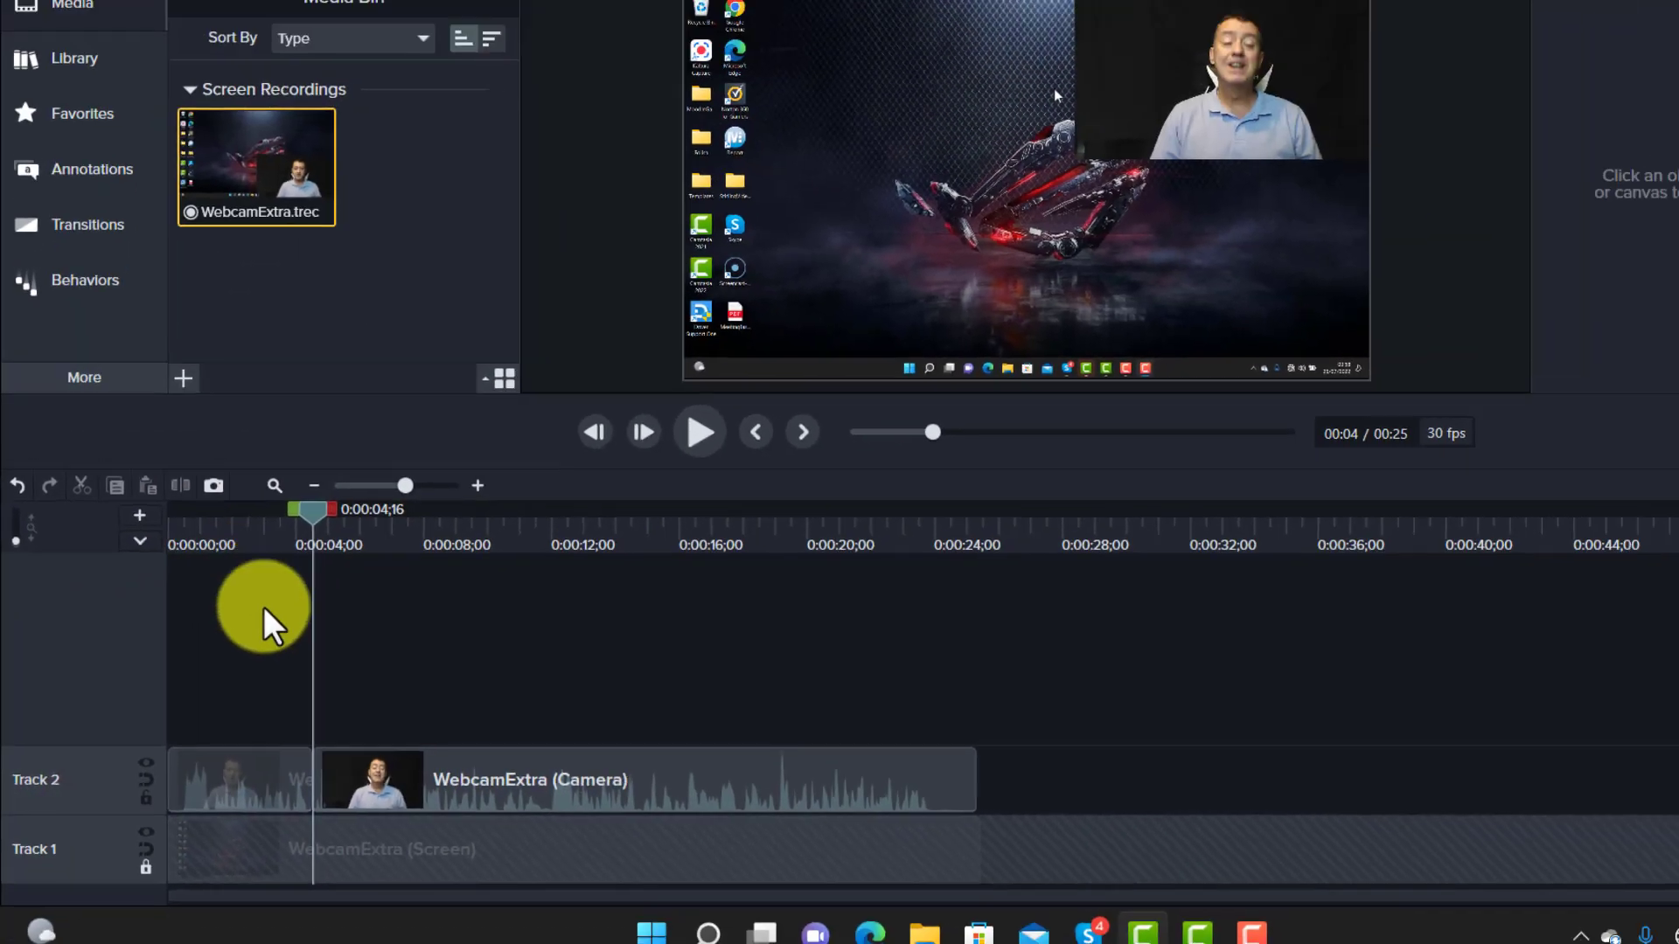
Move the webcam picture of the second camera segment to the lower-left corner of the canvas
left_click(1214, 89)
left_click_drag(1214, 90, 1171, 144)
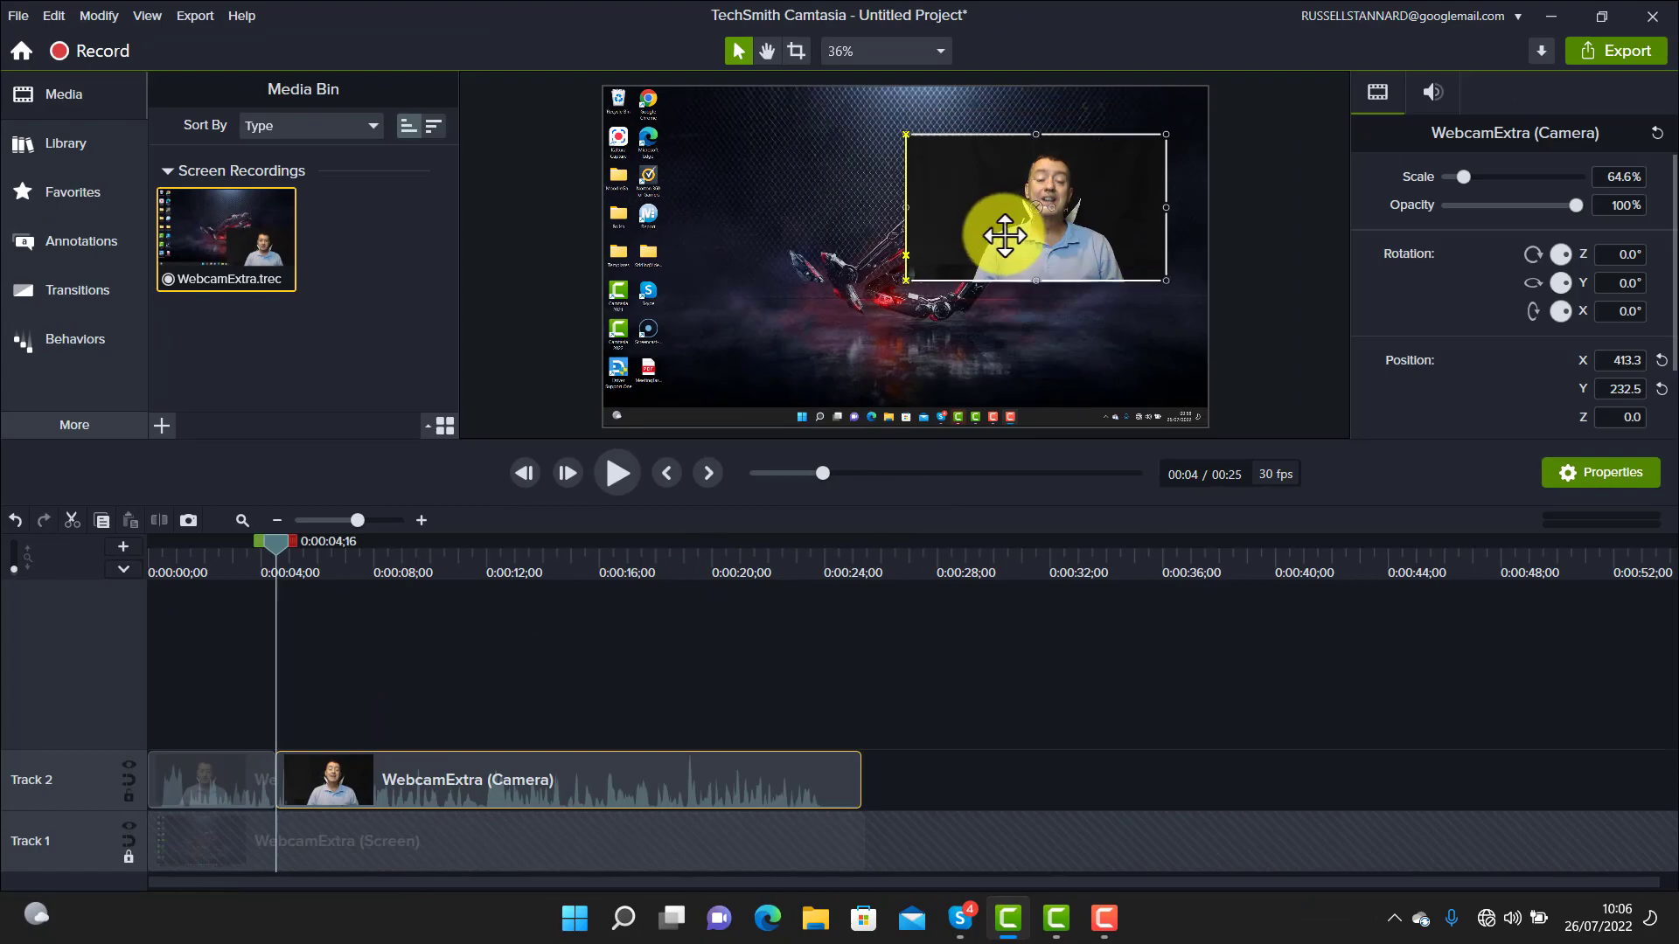
left_click_drag(1004, 235, 713, 370)
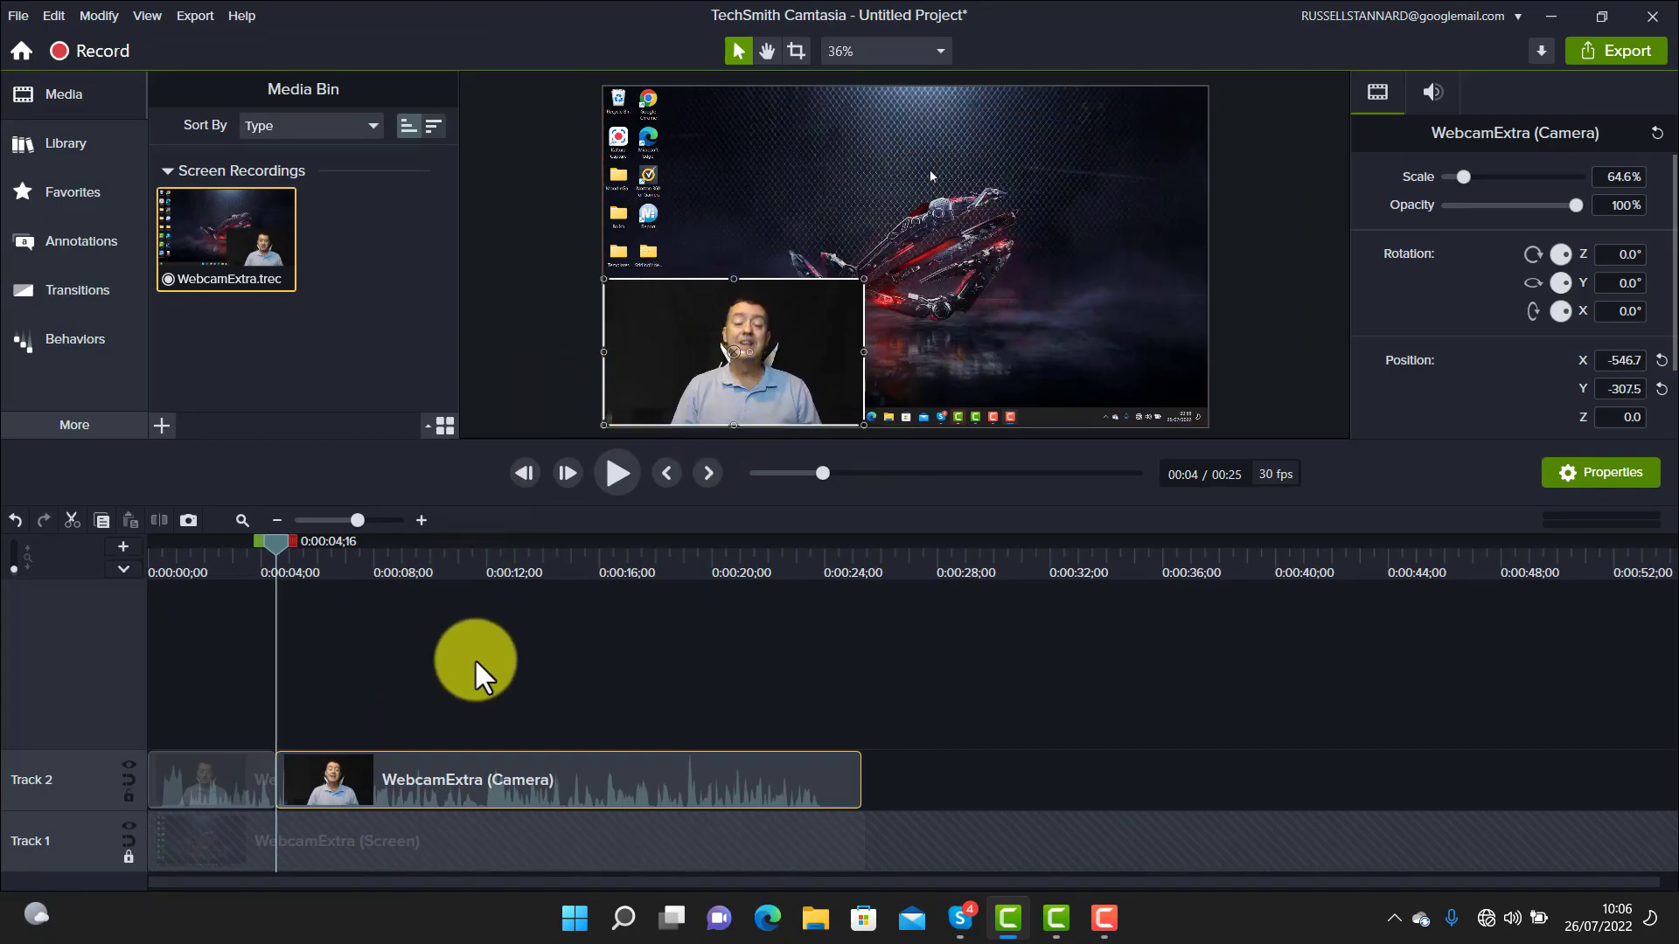
Play on to 0:00:09;15 and split the camera clip on Track 2 again at that point
left_click(618, 475)
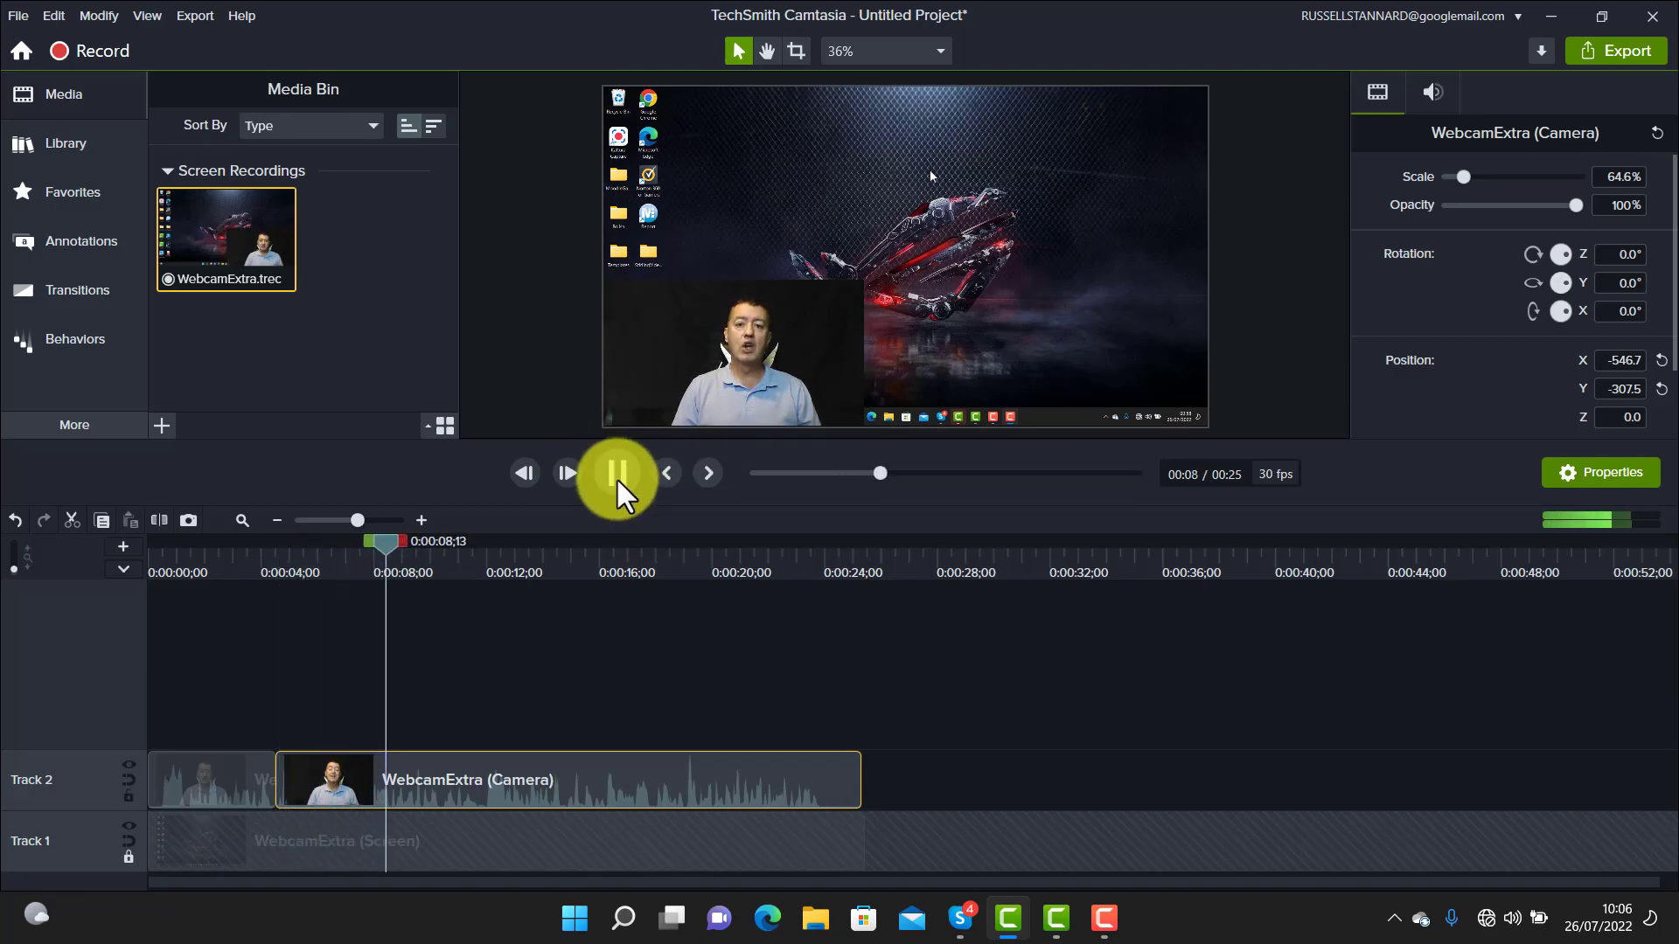
left_click(616, 474)
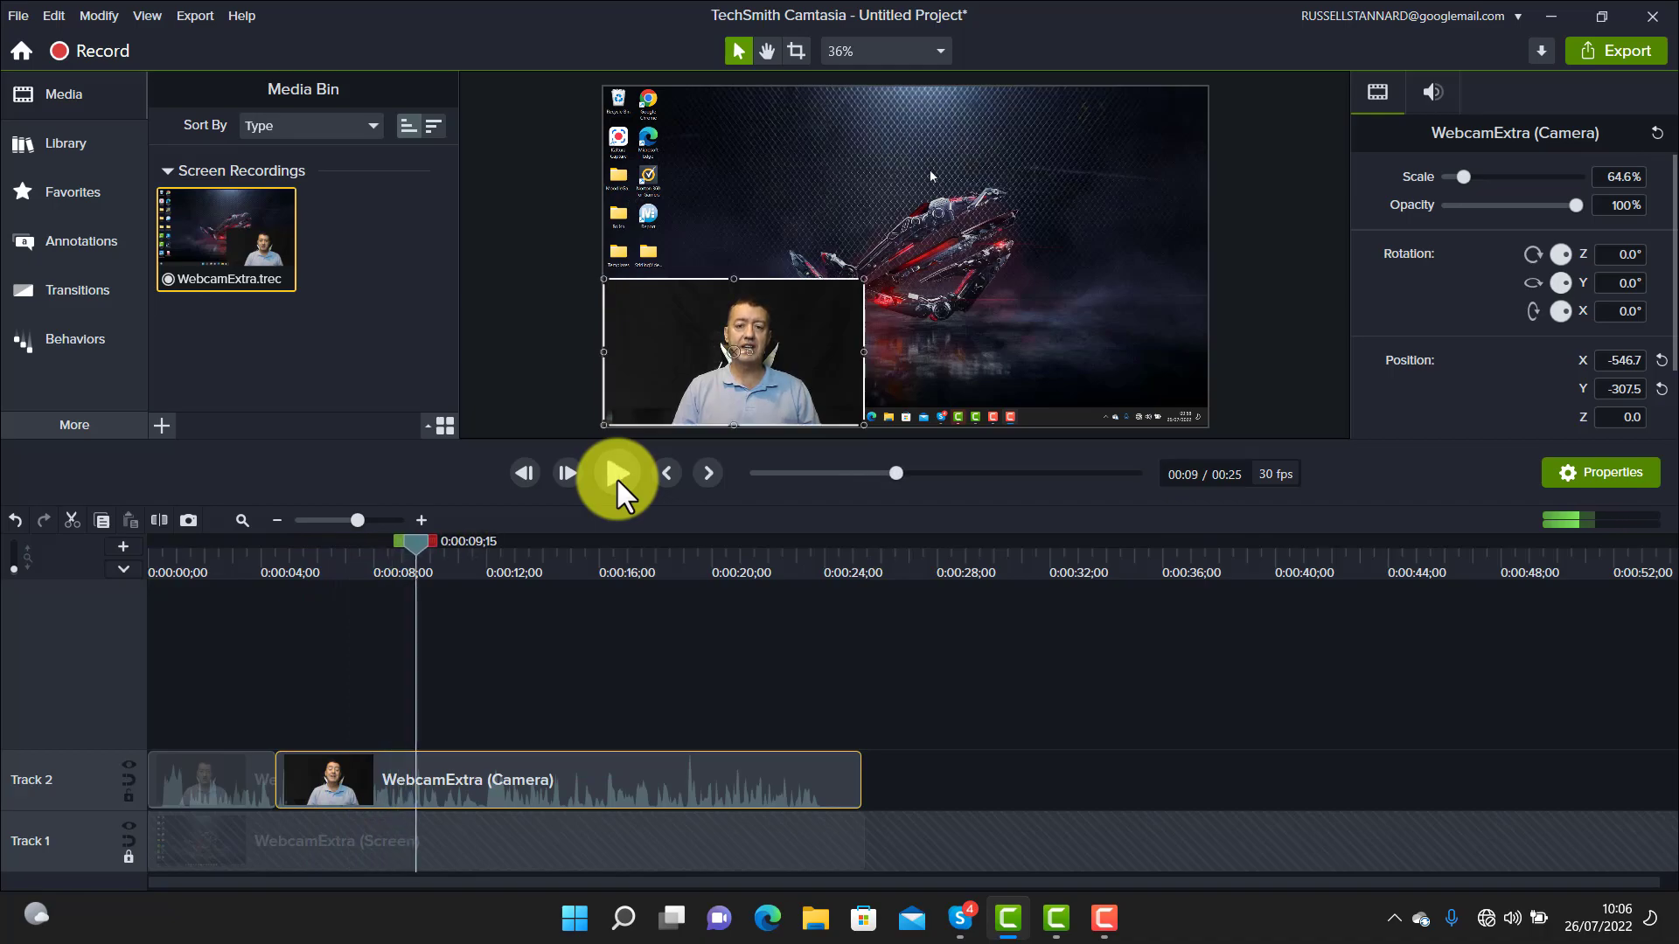
left_click(443, 841)
left_click(451, 765)
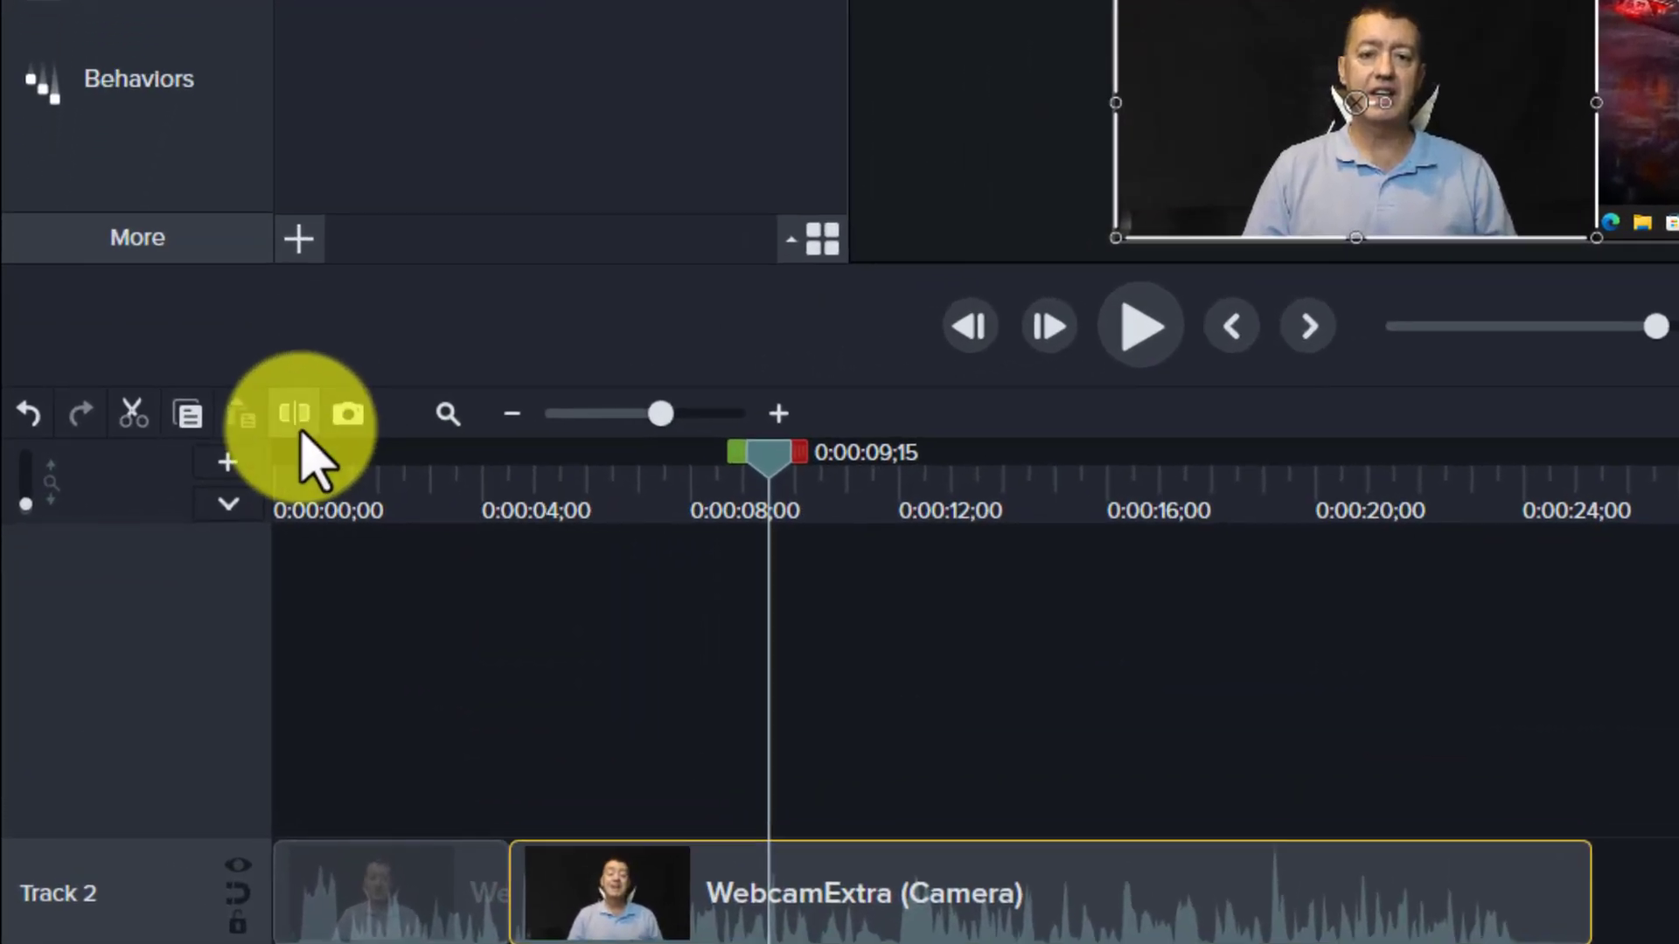
left_click(160, 522)
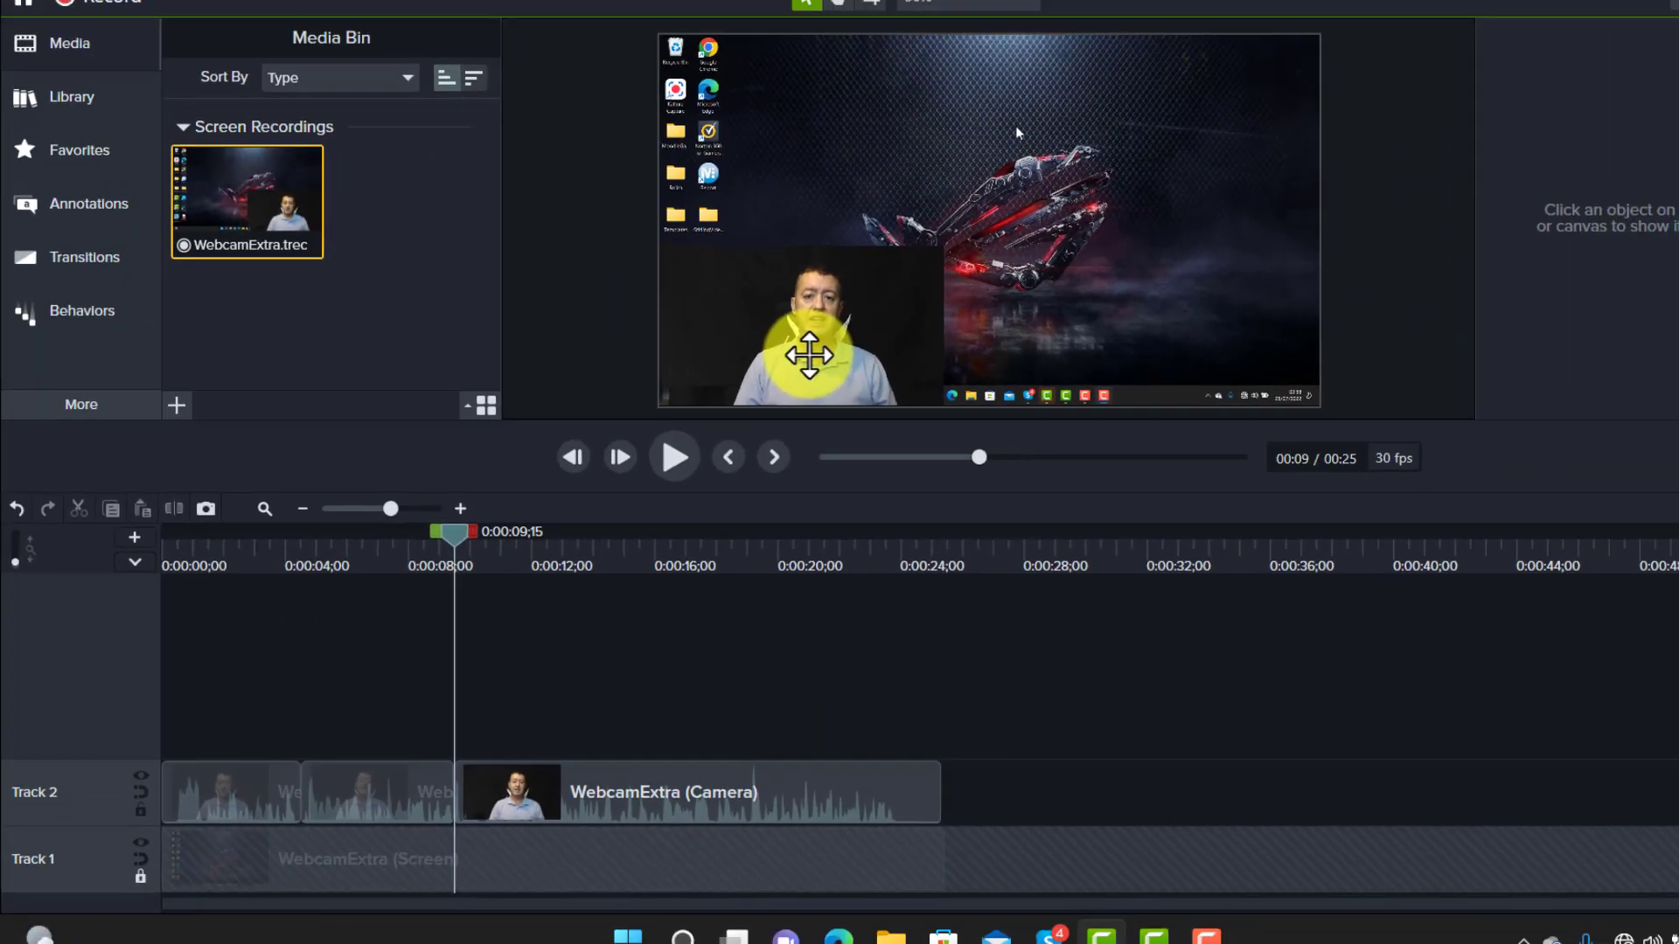
Move the third camera segment's picture to the canvas's top centre and enlarge it to about 107.3% scale
left_click_drag(1384, 133, 1542, 5)
left_click_drag(835, 299, 892, 175)
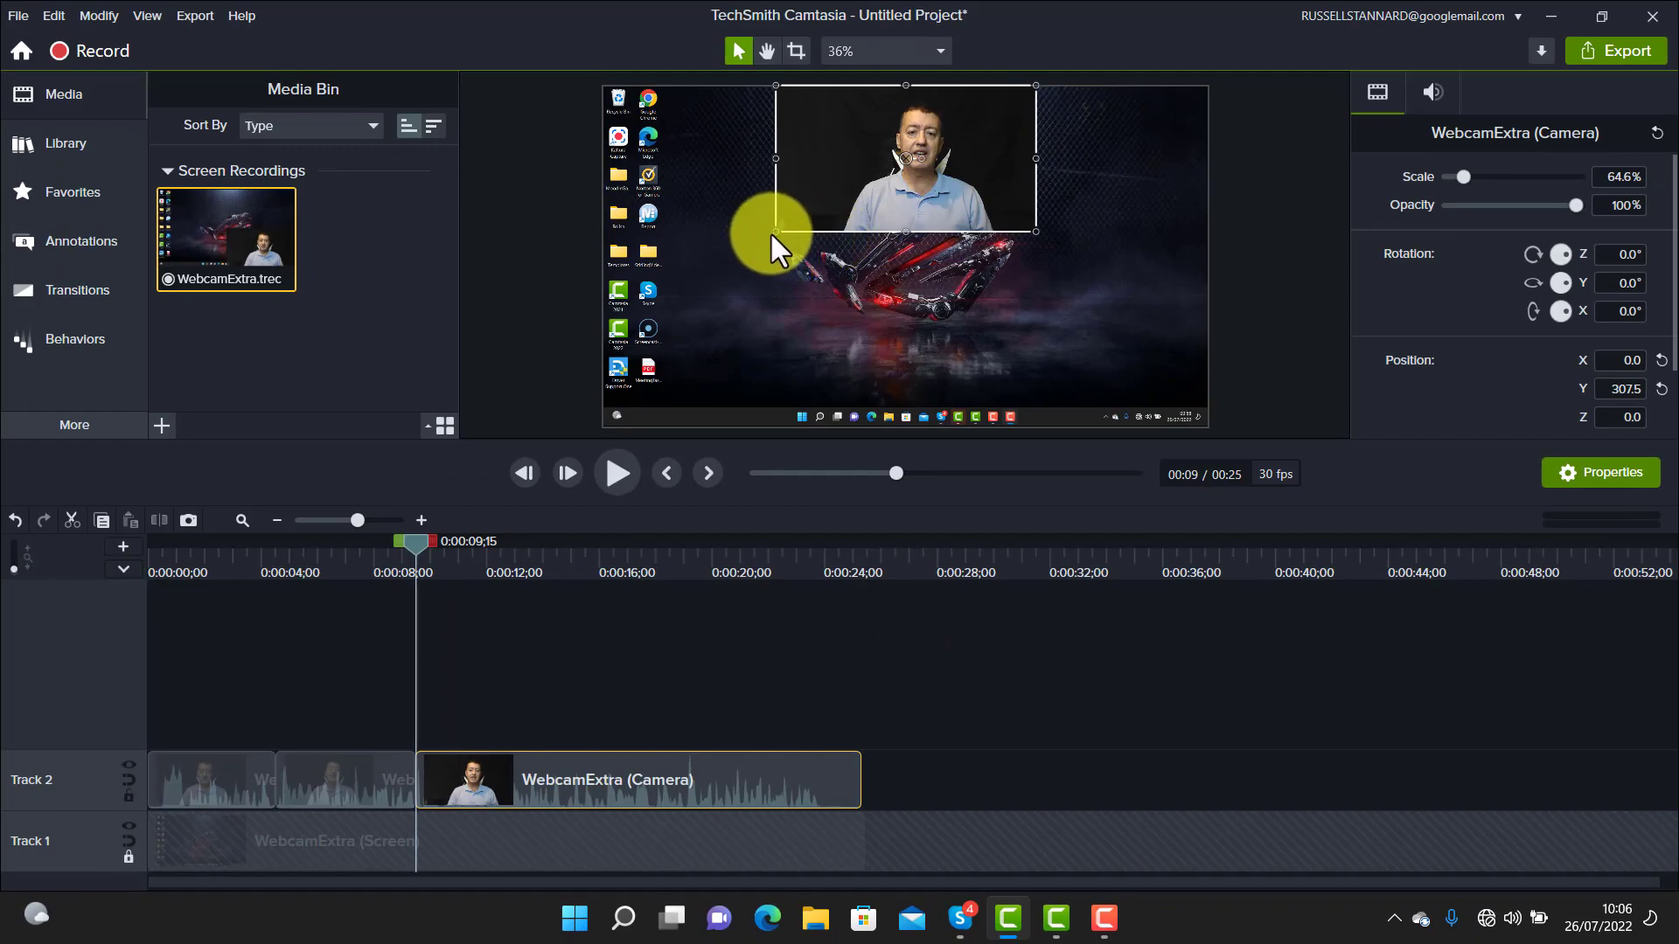
left_click_drag(775, 232, 717, 335)
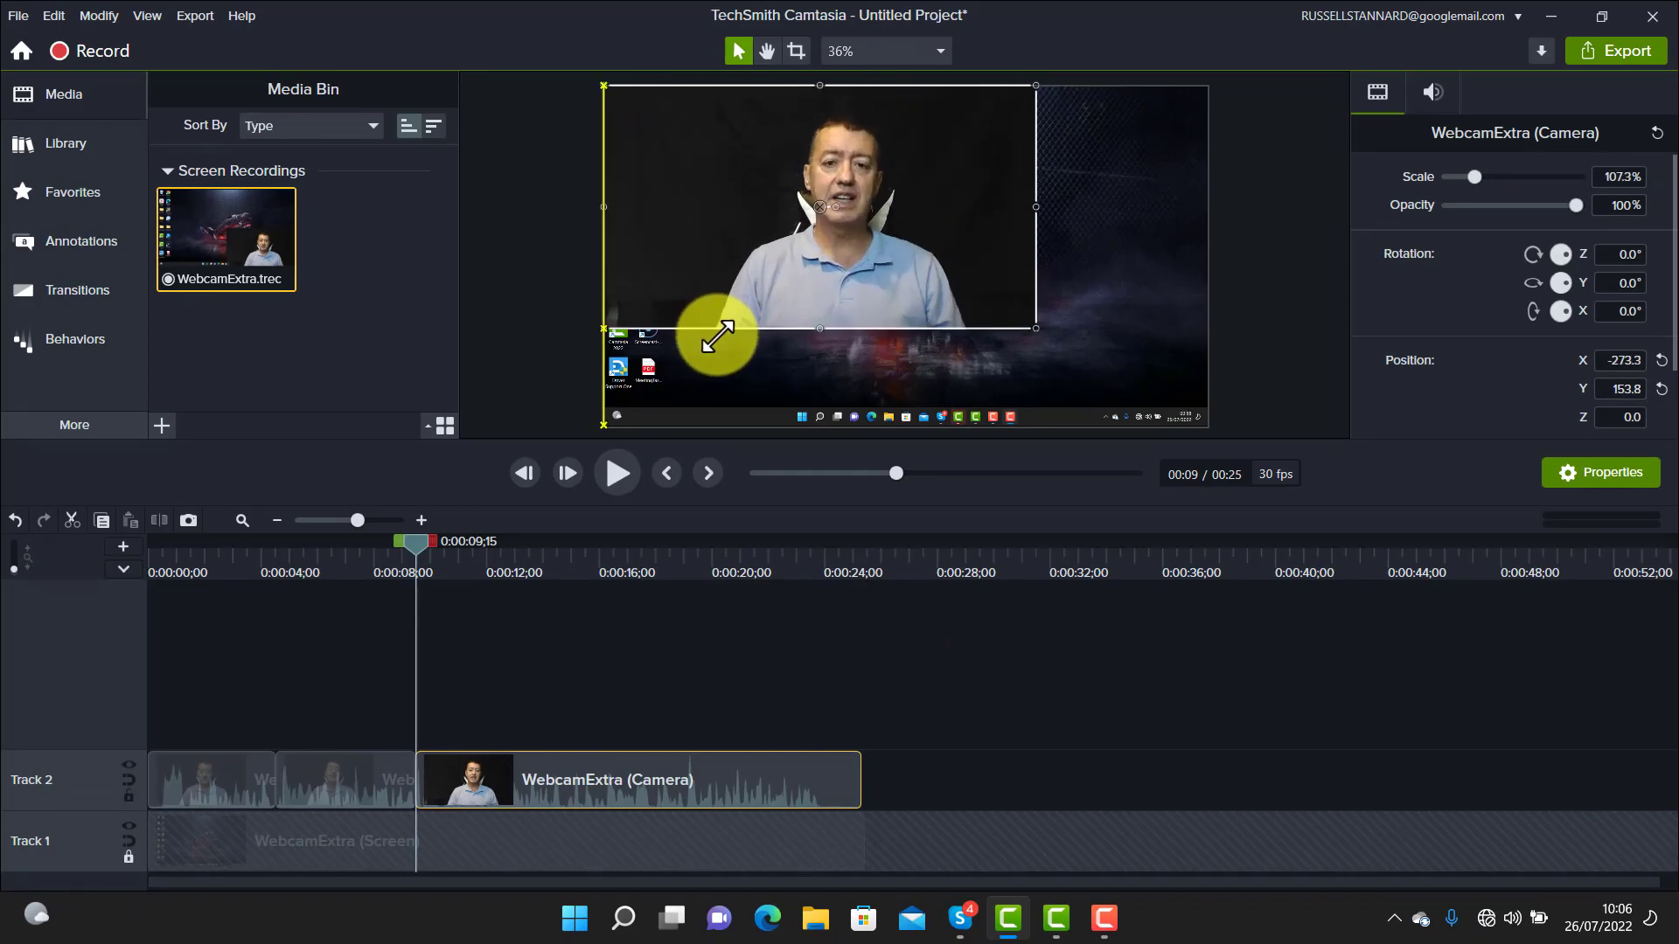
left_click_drag(869, 270, 972, 261)
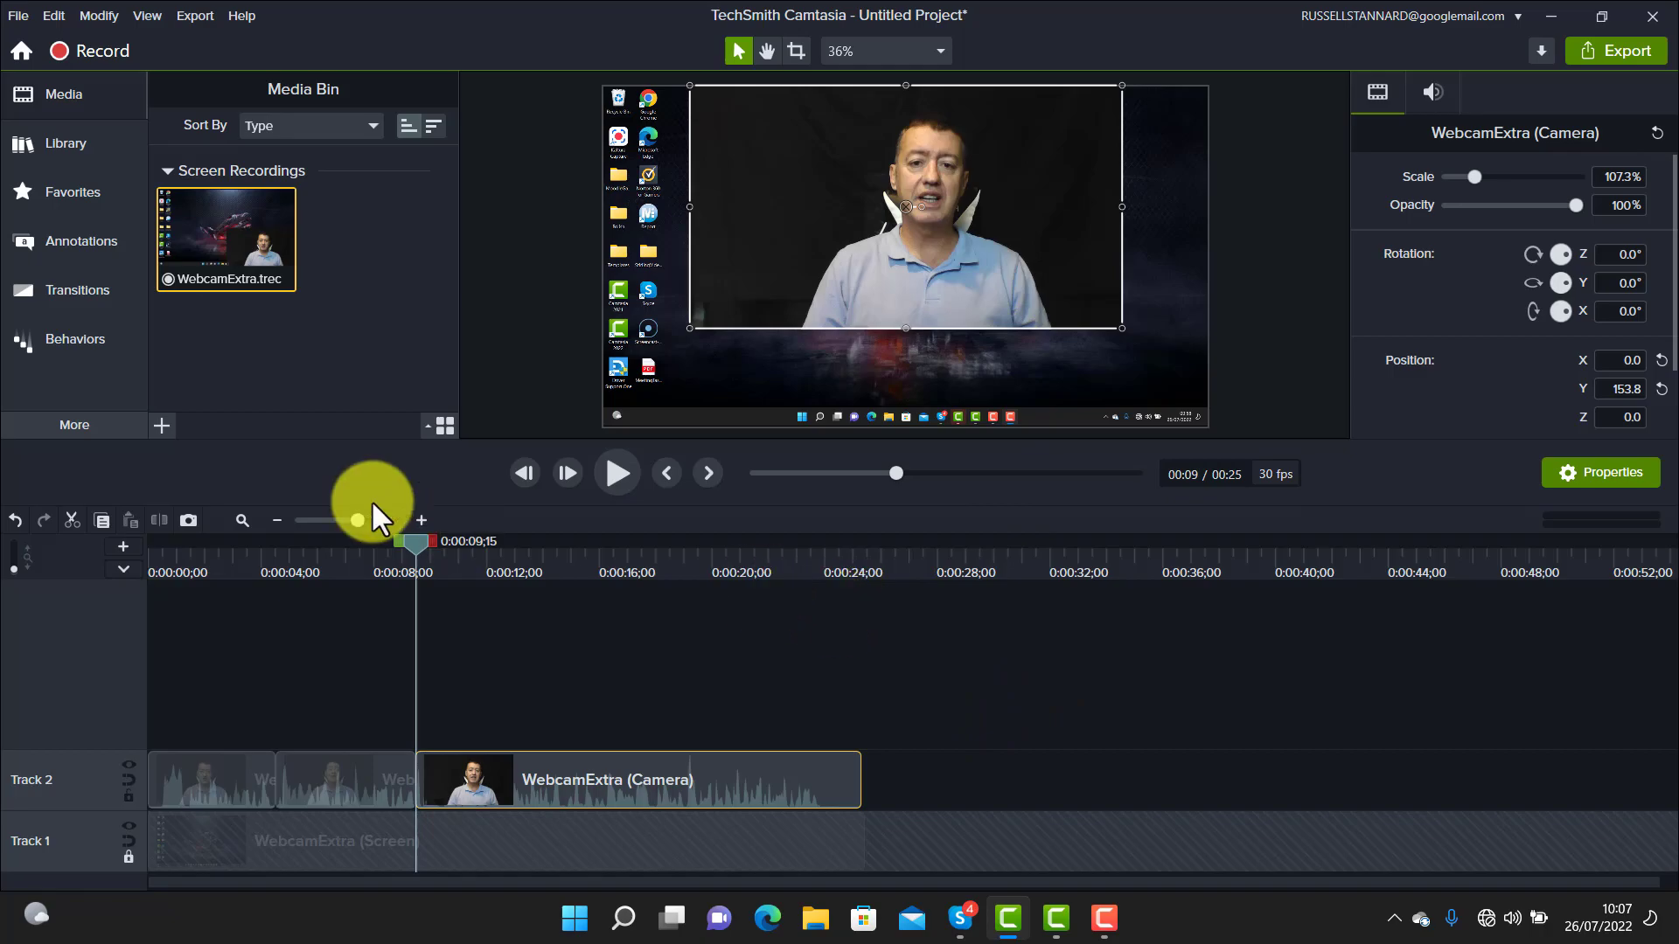
Scrub through the three camera segments to review how the webcam position changes from one to the next
left_click_drag(421, 537, 186, 566)
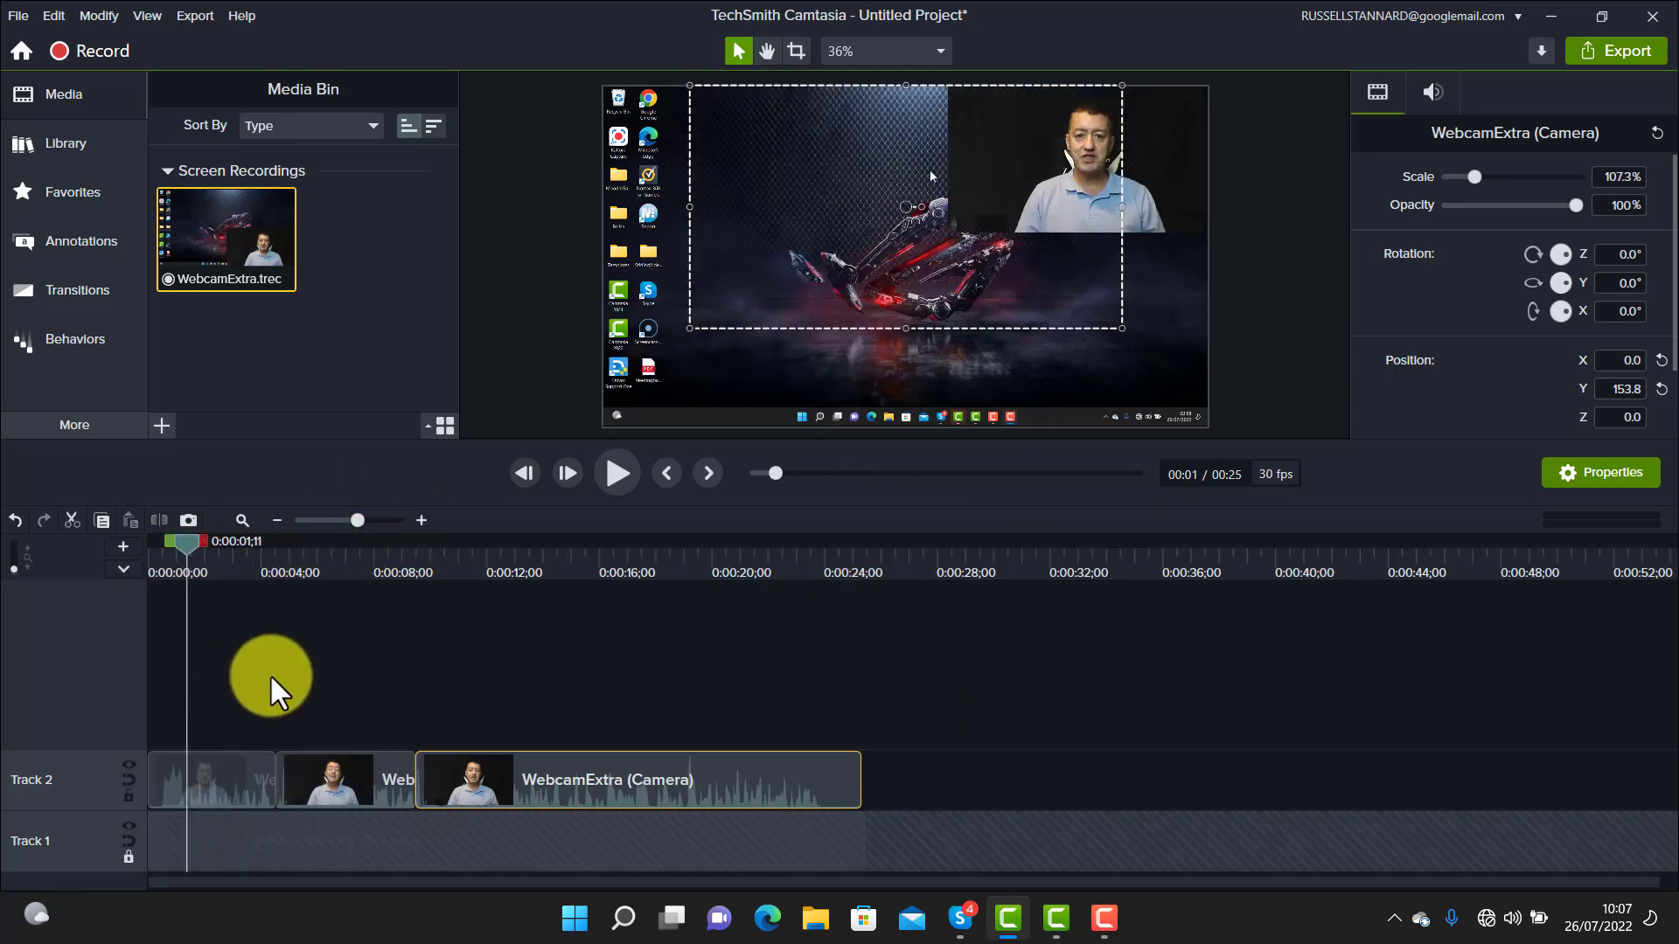
left_click(269, 673)
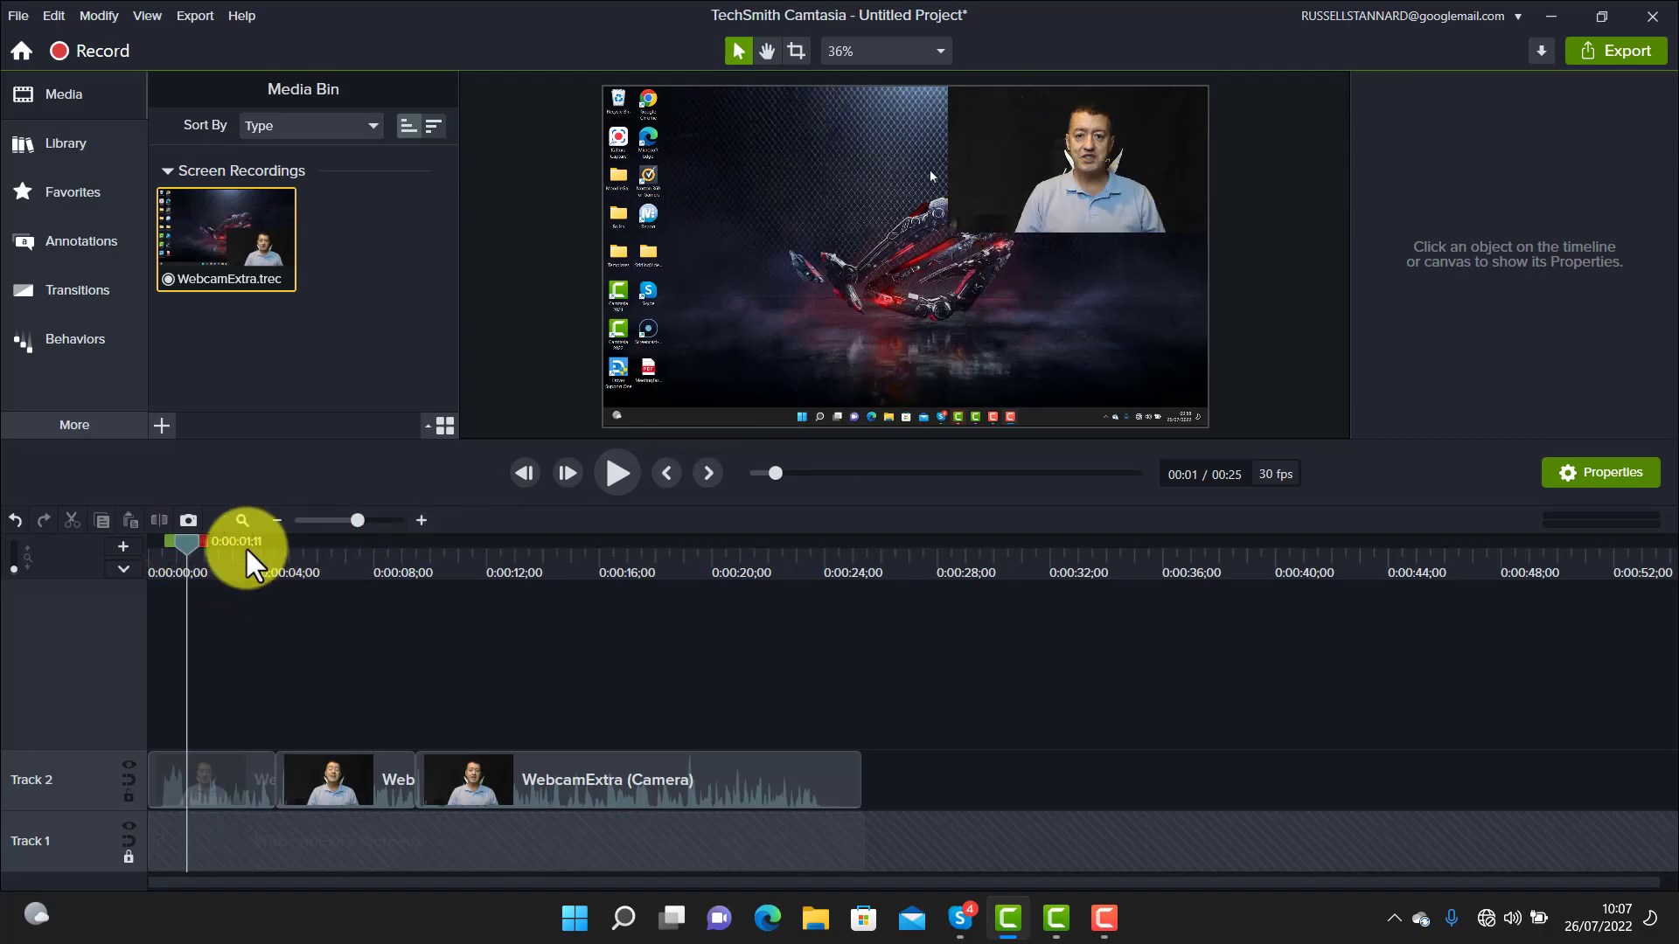
left_click_drag(192, 535, 306, 575)
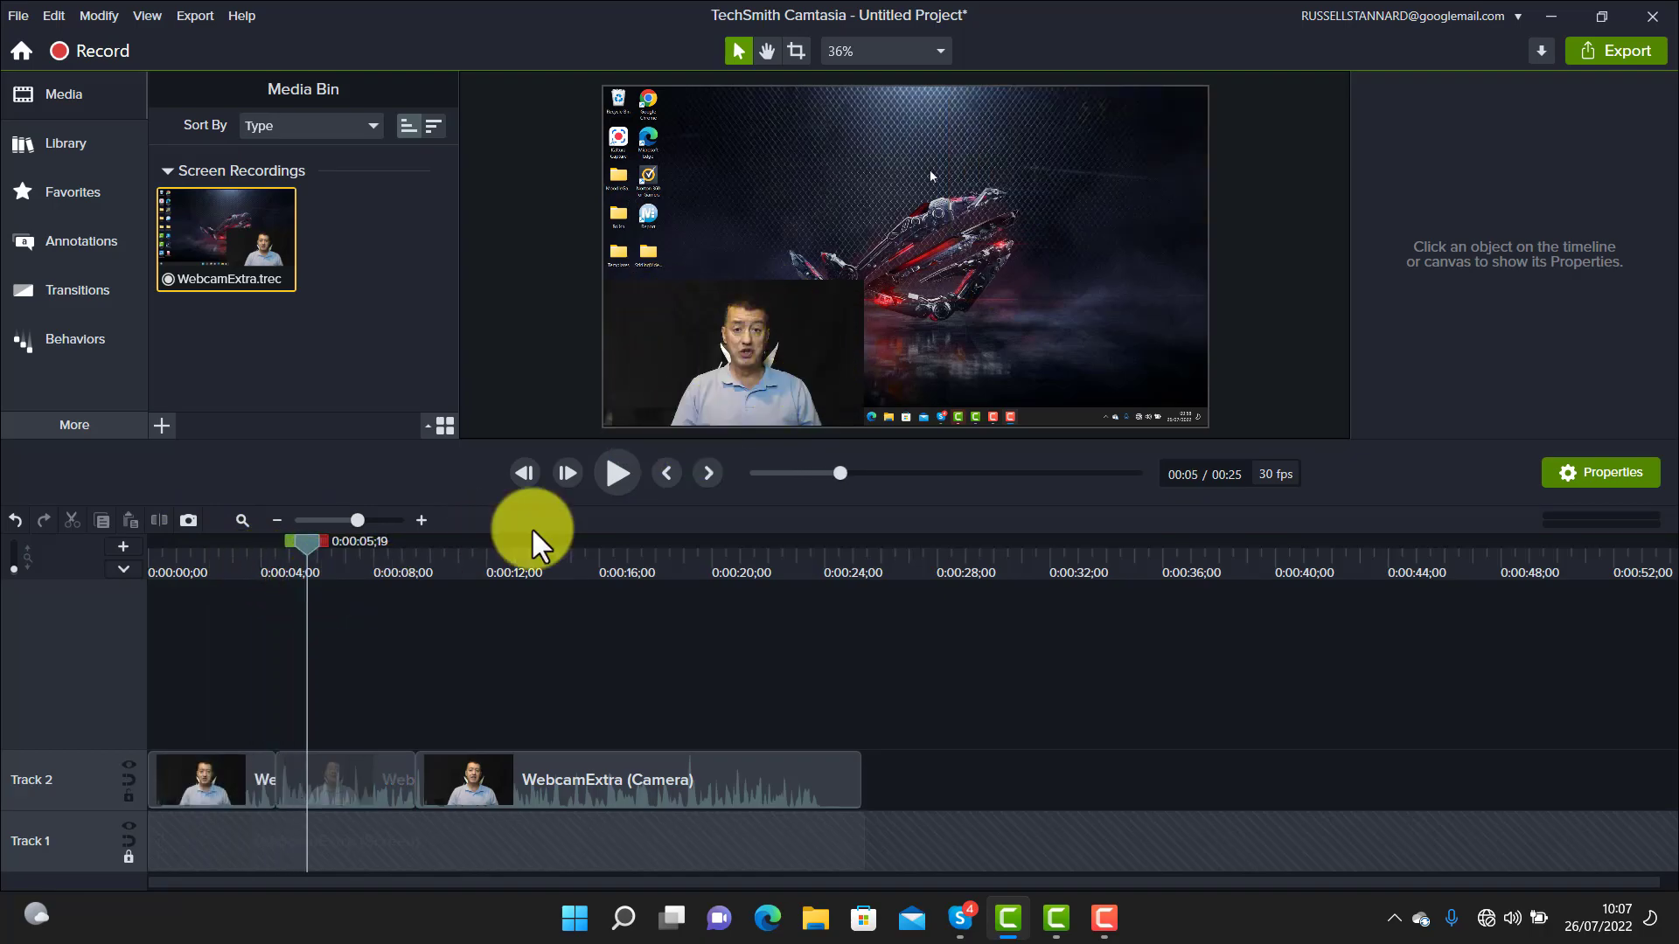
left_click_drag(311, 531, 529, 543)
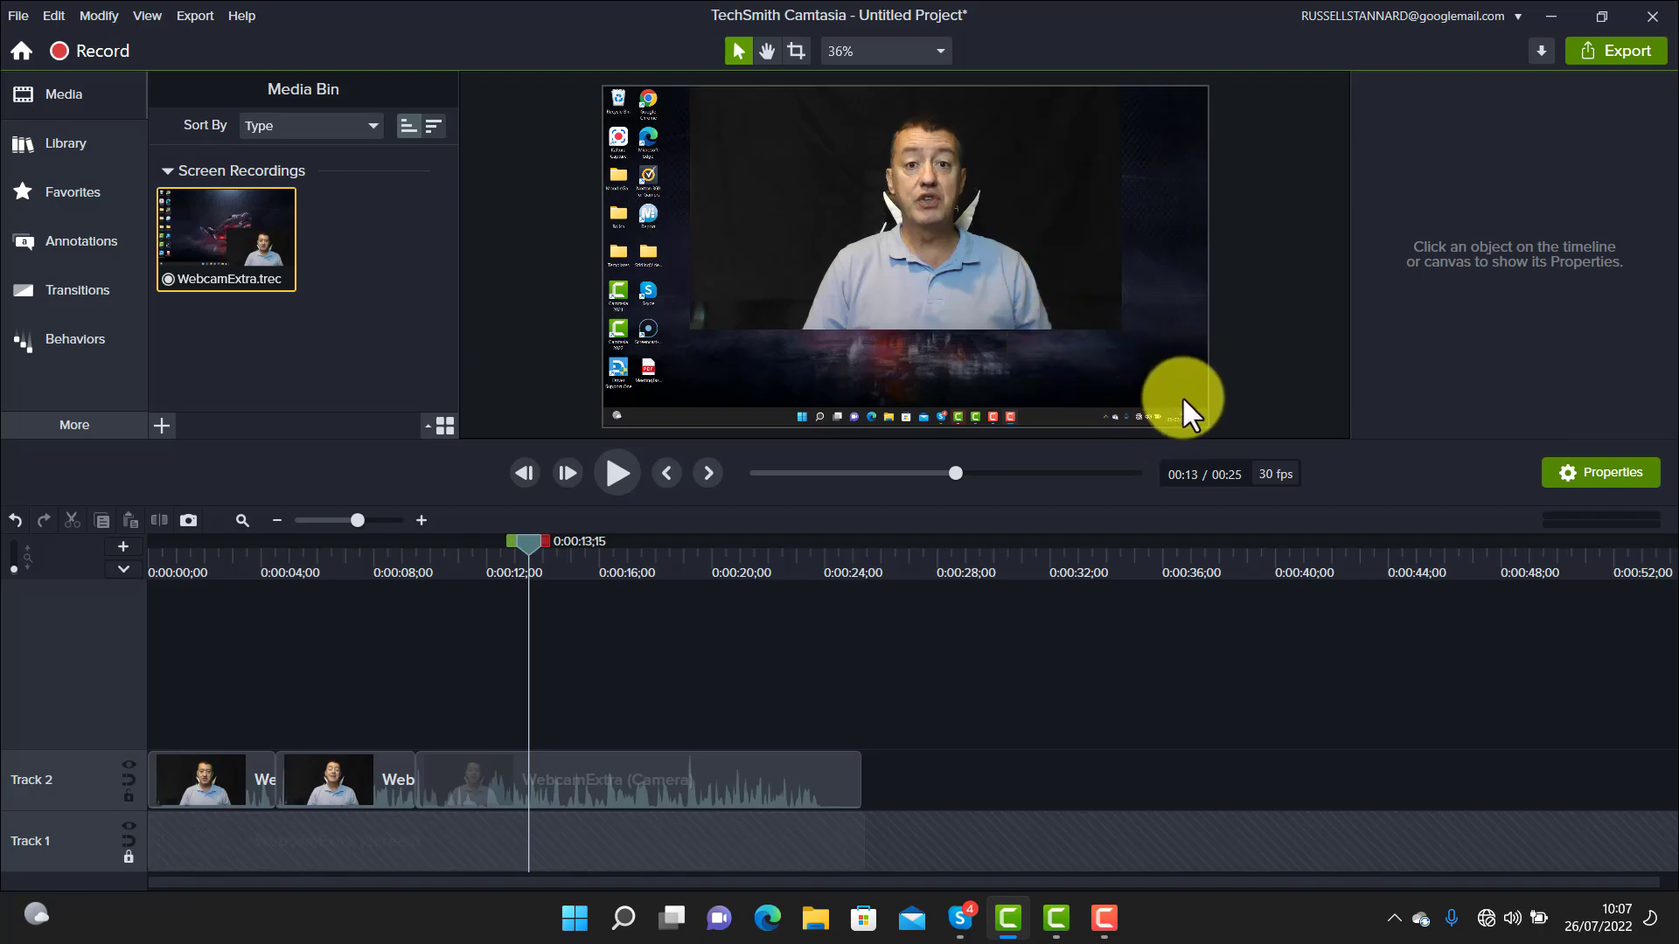
Enlarge the third camera segment's webcam picture and fit it to the whole canvas at 150% scale
left_click_drag(997, 250, 983, 288)
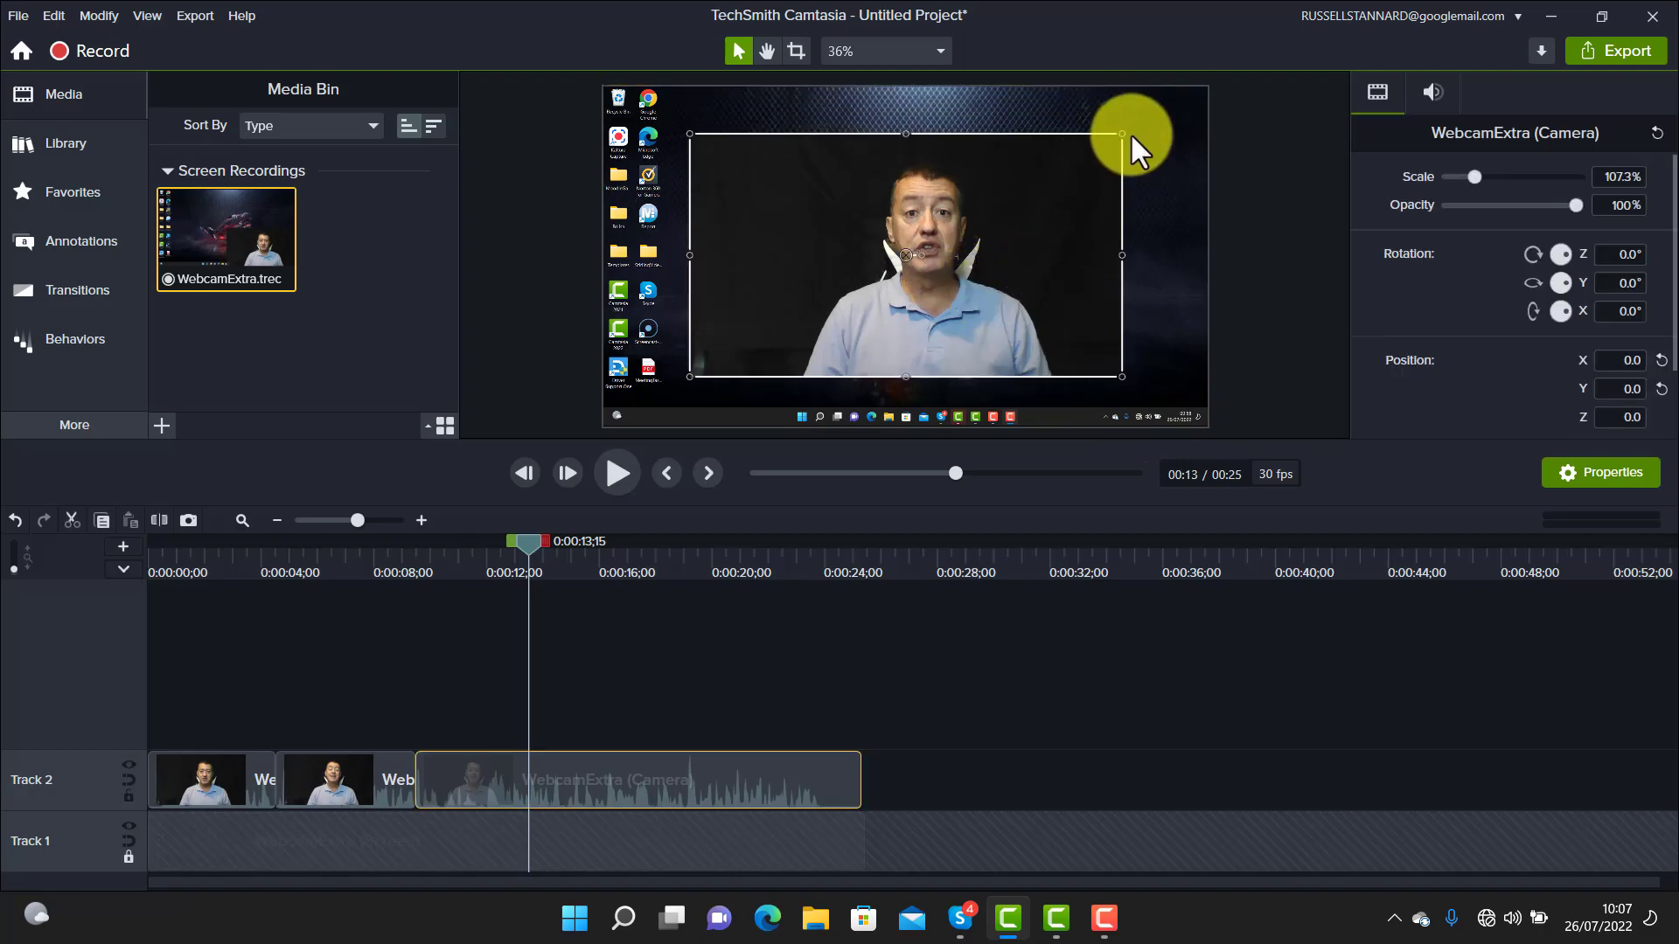
left_click_drag(1123, 134, 1181, 100)
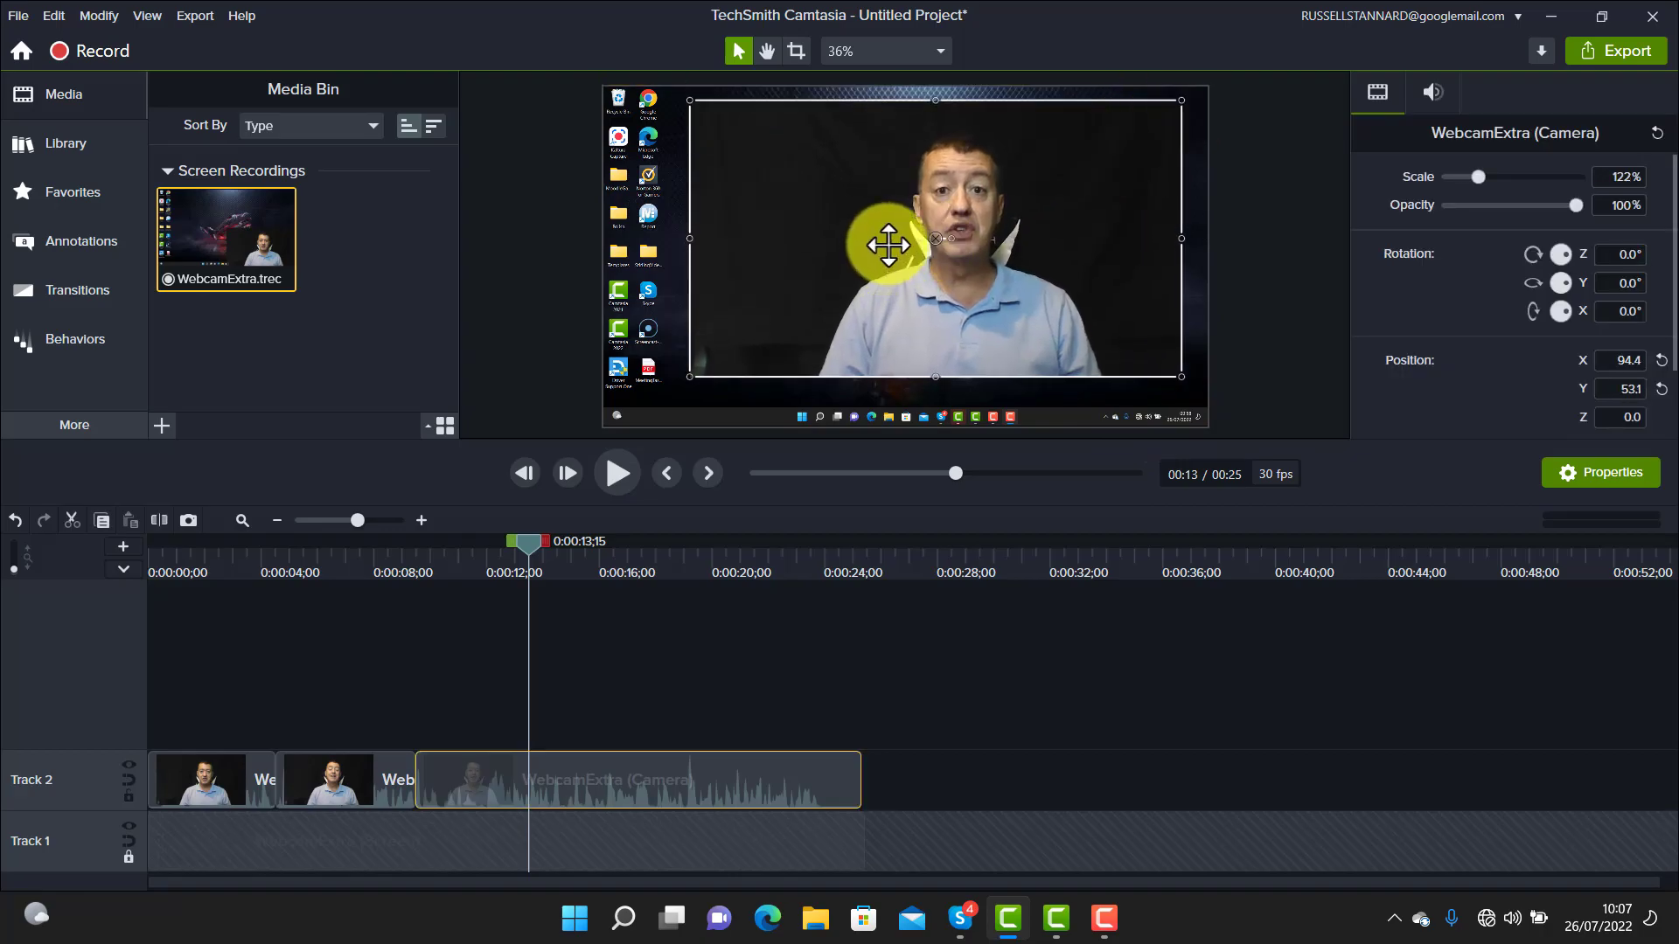
right_click(892, 251)
left_click(916, 503)
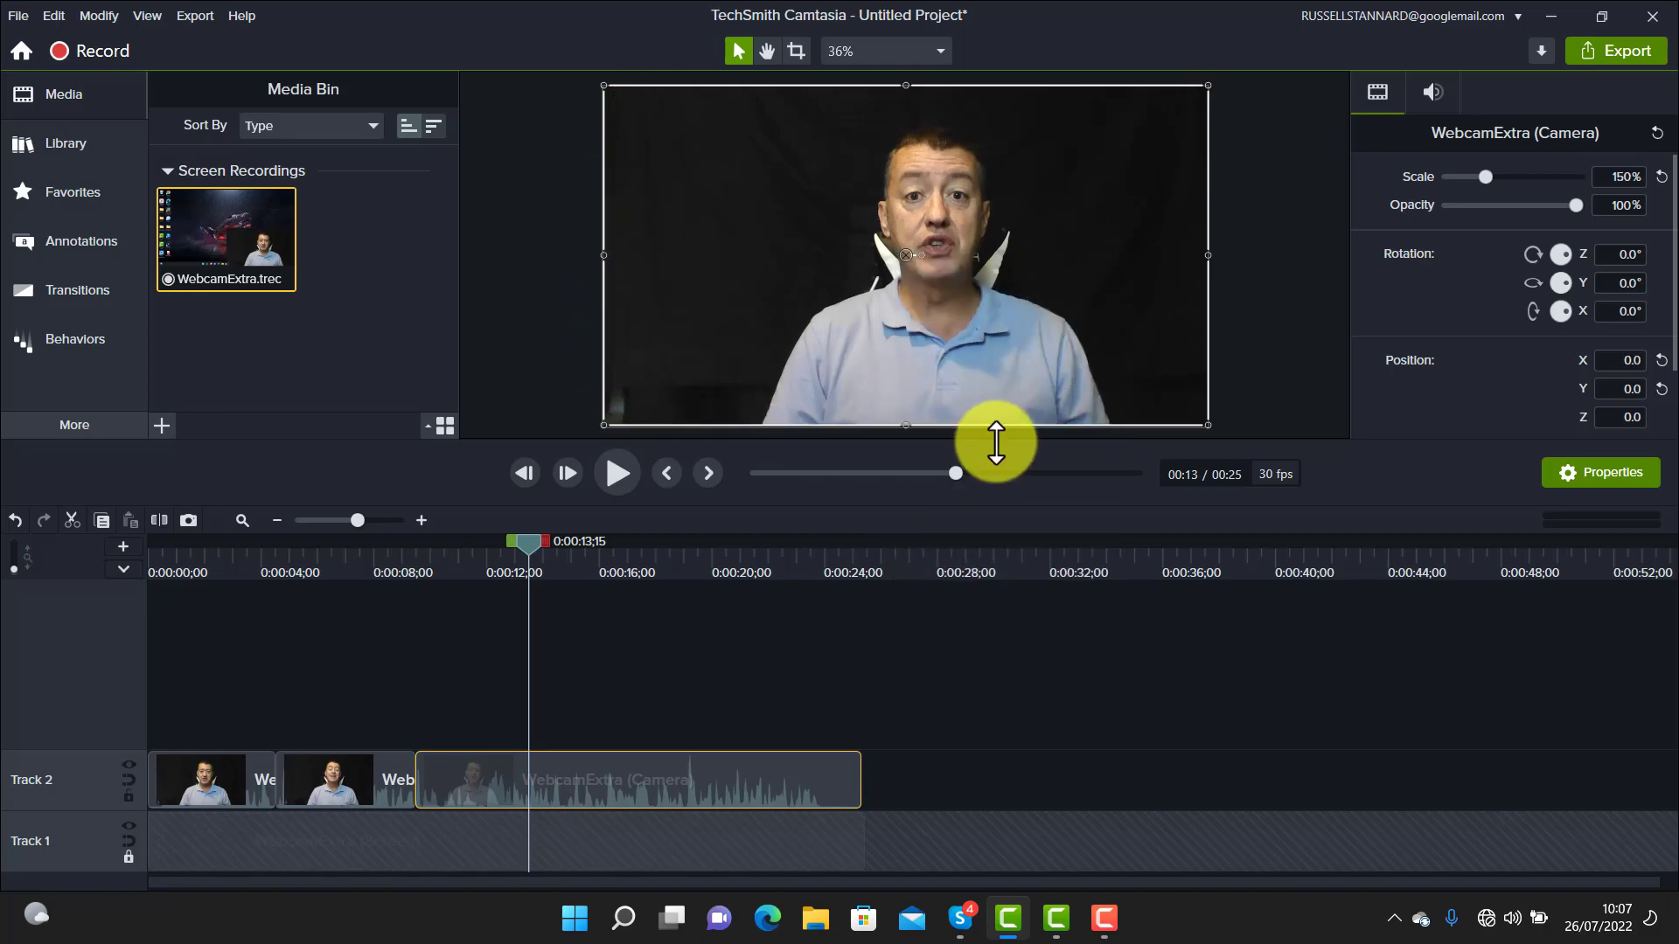
Scrub between the second and third camera segments to review the change to the full-canvas webcam
left_click_drag(526, 552, 359, 544)
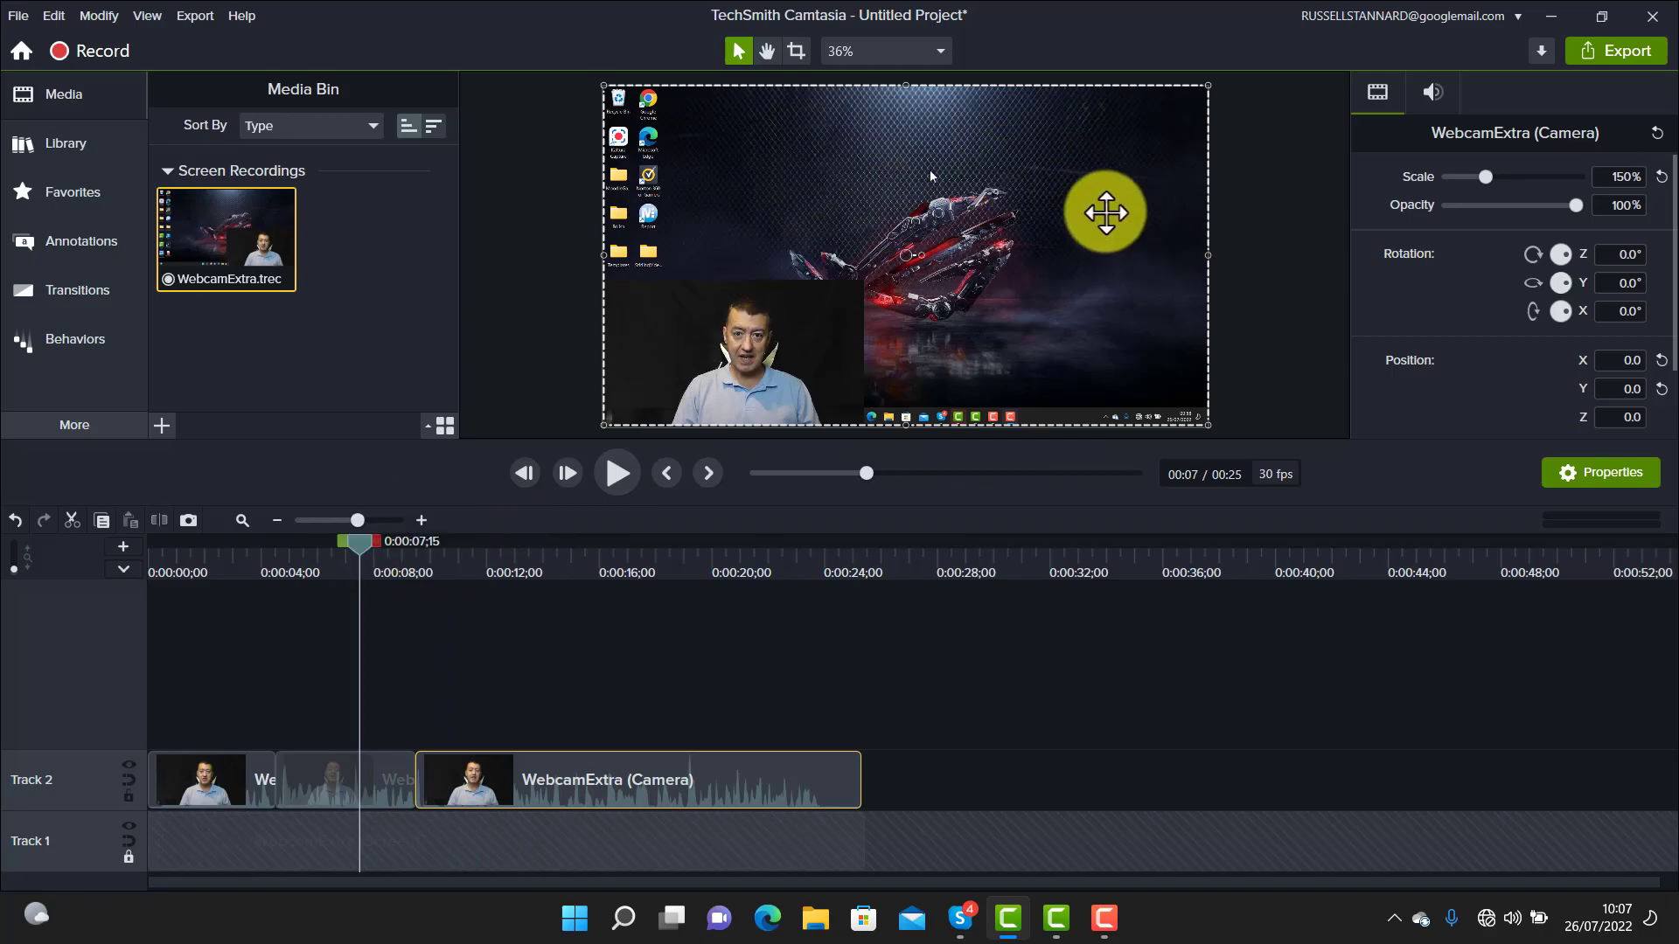
left_click_drag(373, 542, 490, 568)
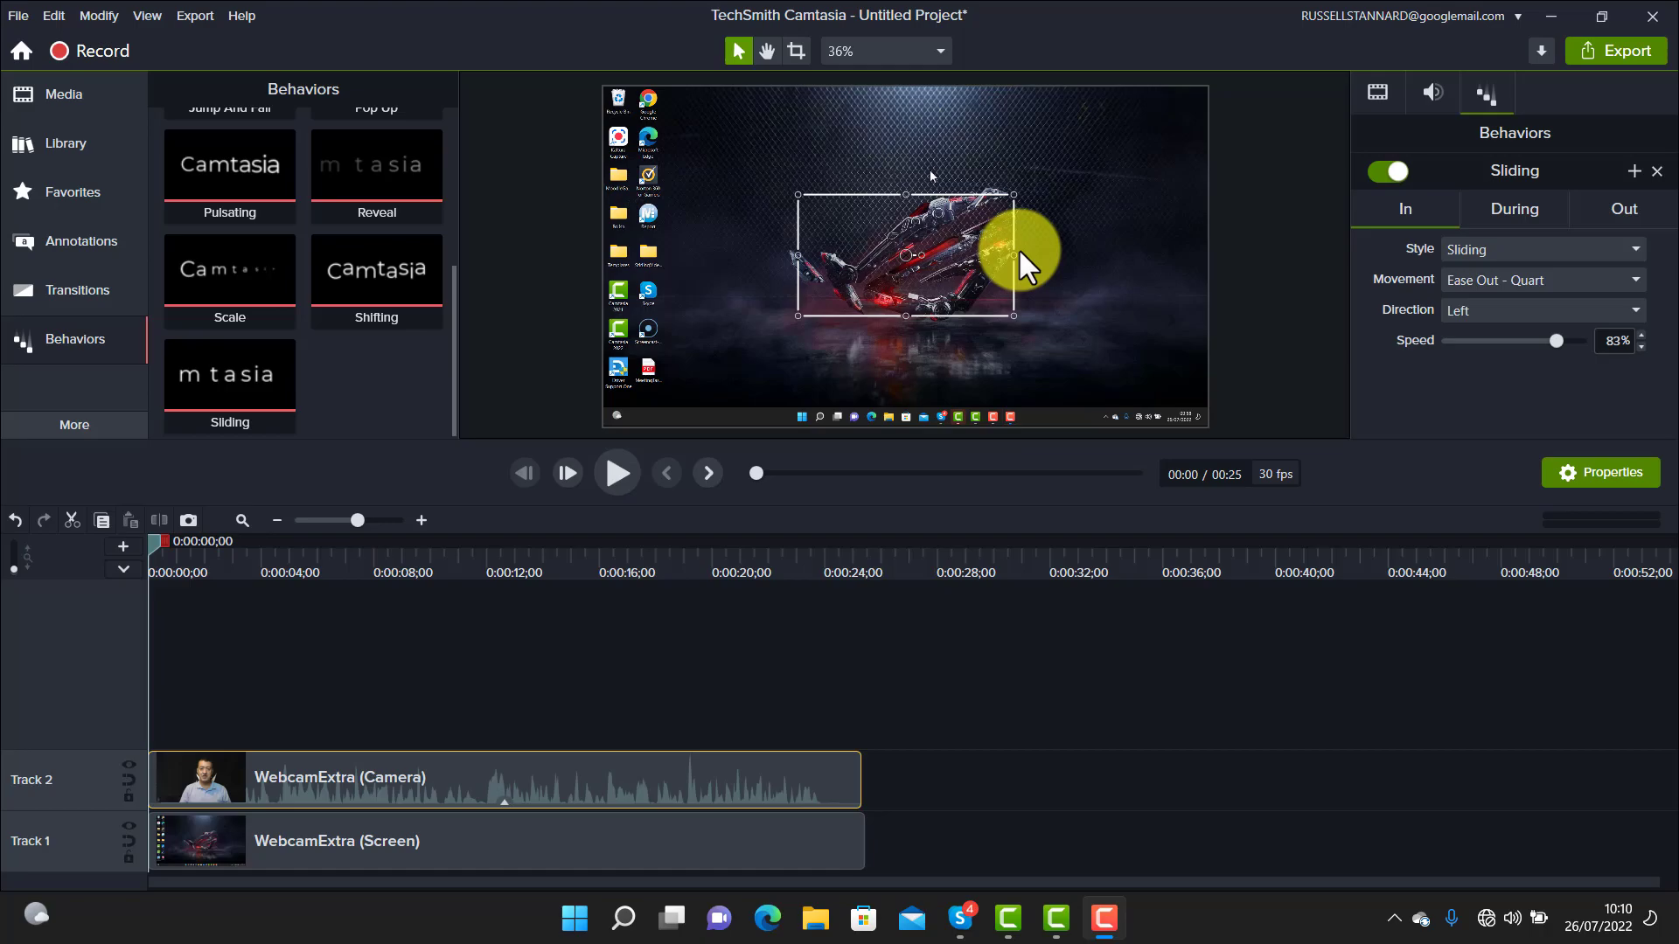
Select both clips, play the opening and scrub to the end and back to review the camera clip's Sliding behavior
left_click_drag(942, 721, 707, 841)
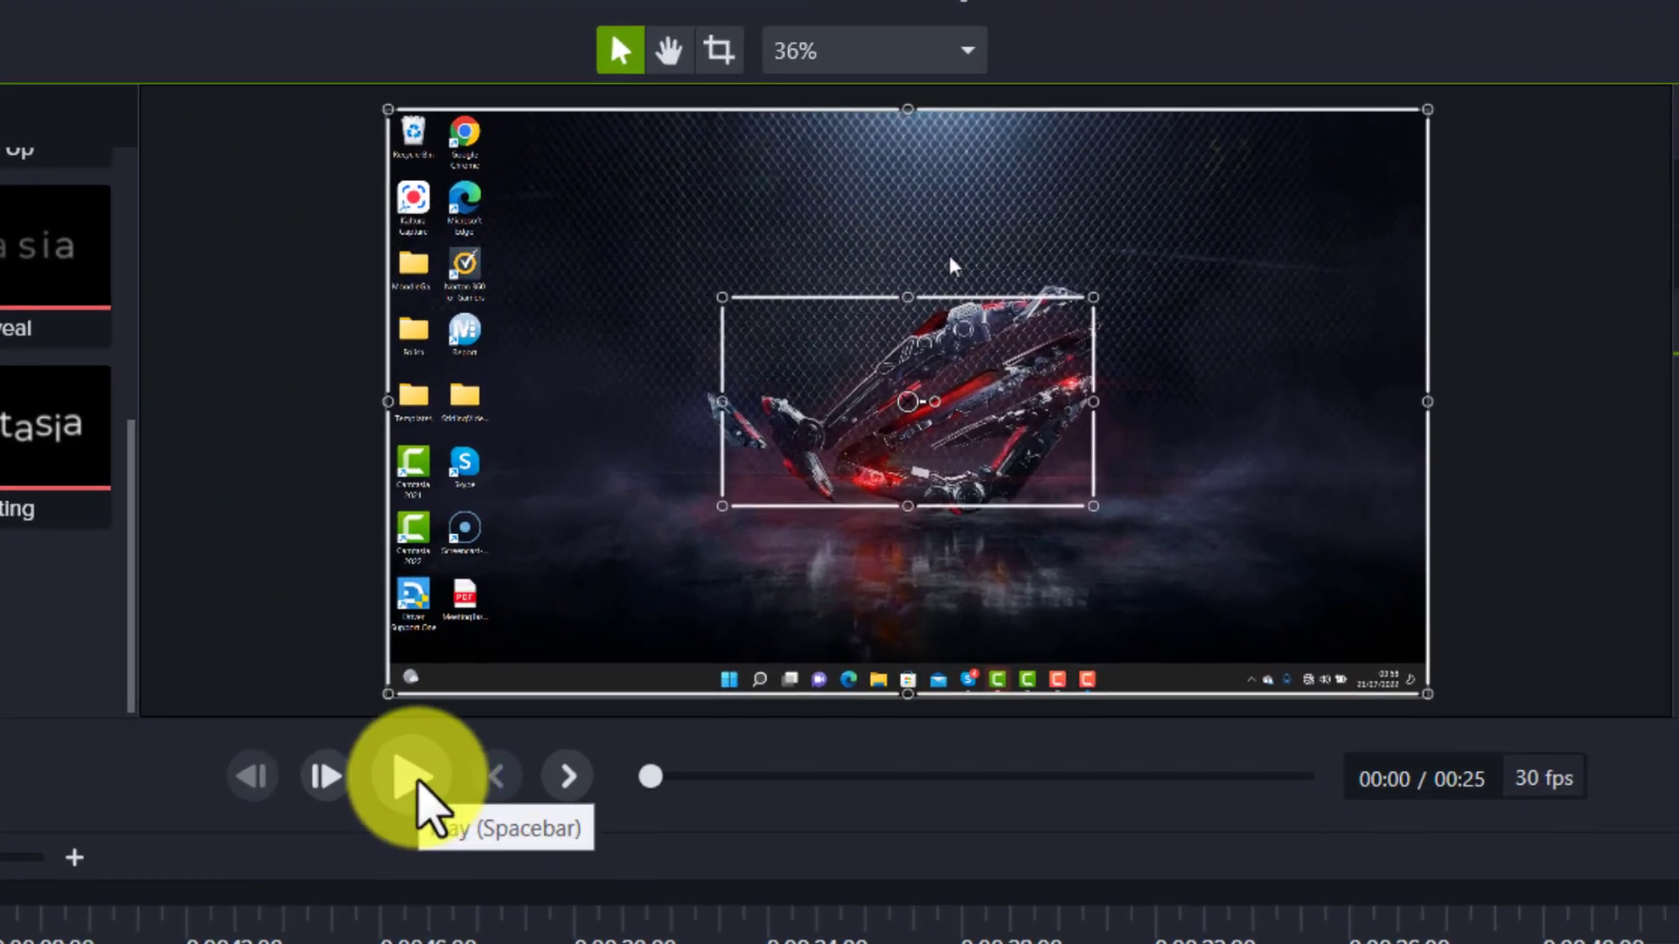
left_click(417, 777)
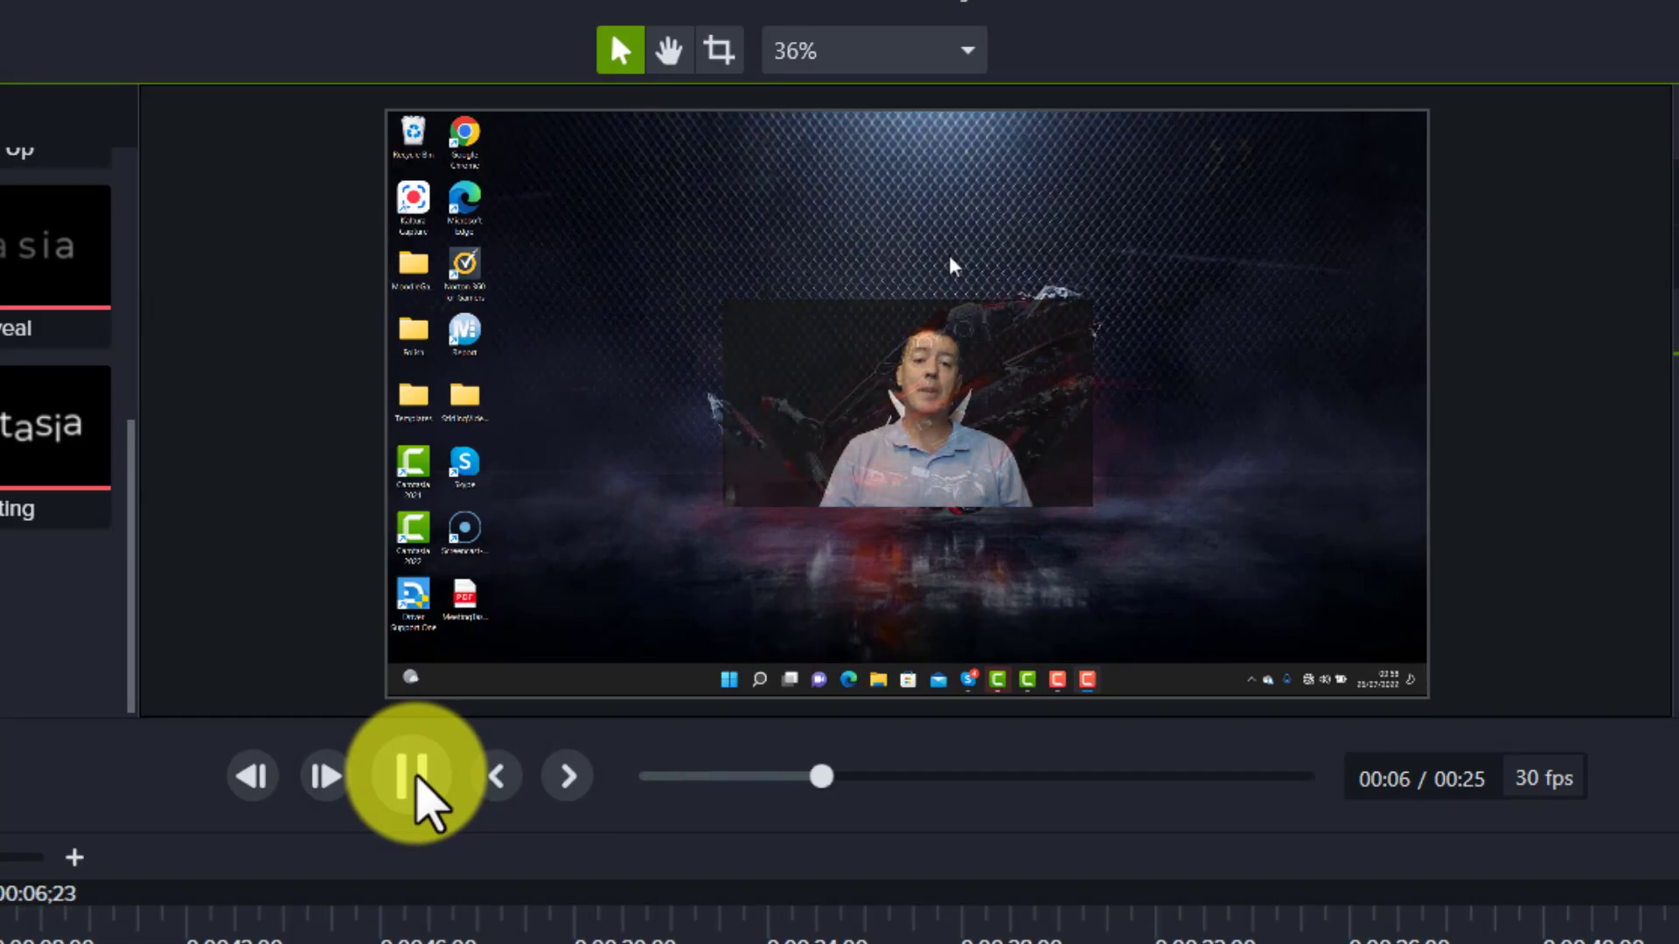
left_click(417, 776)
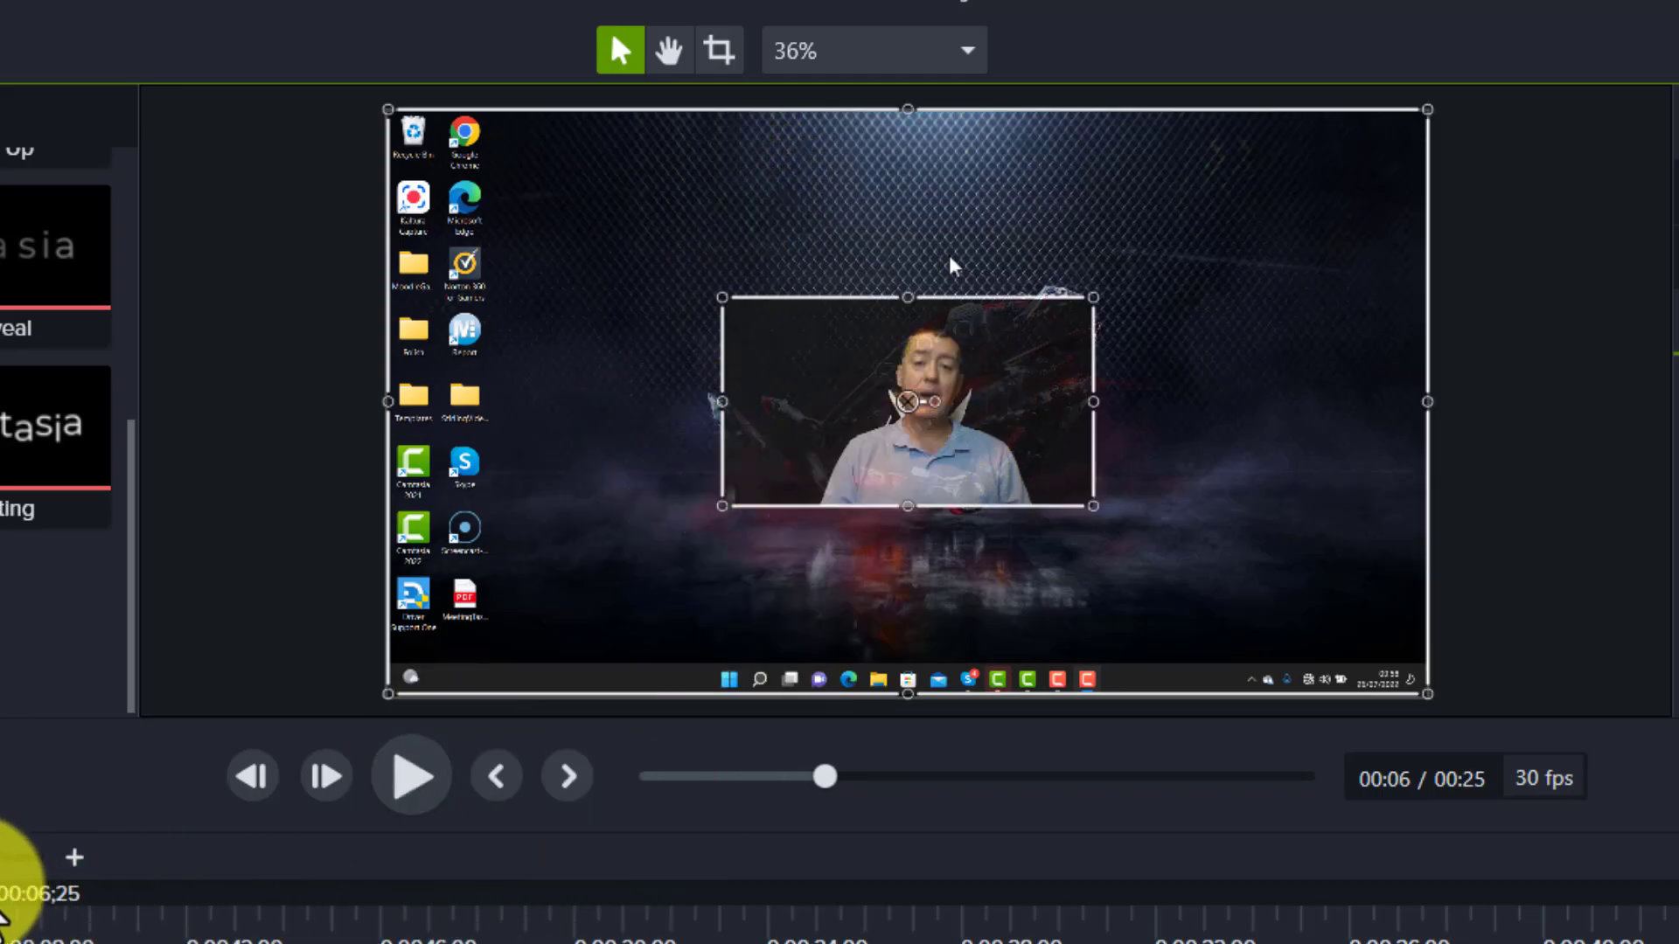
left_click_drag(11, 888, 819, 894)
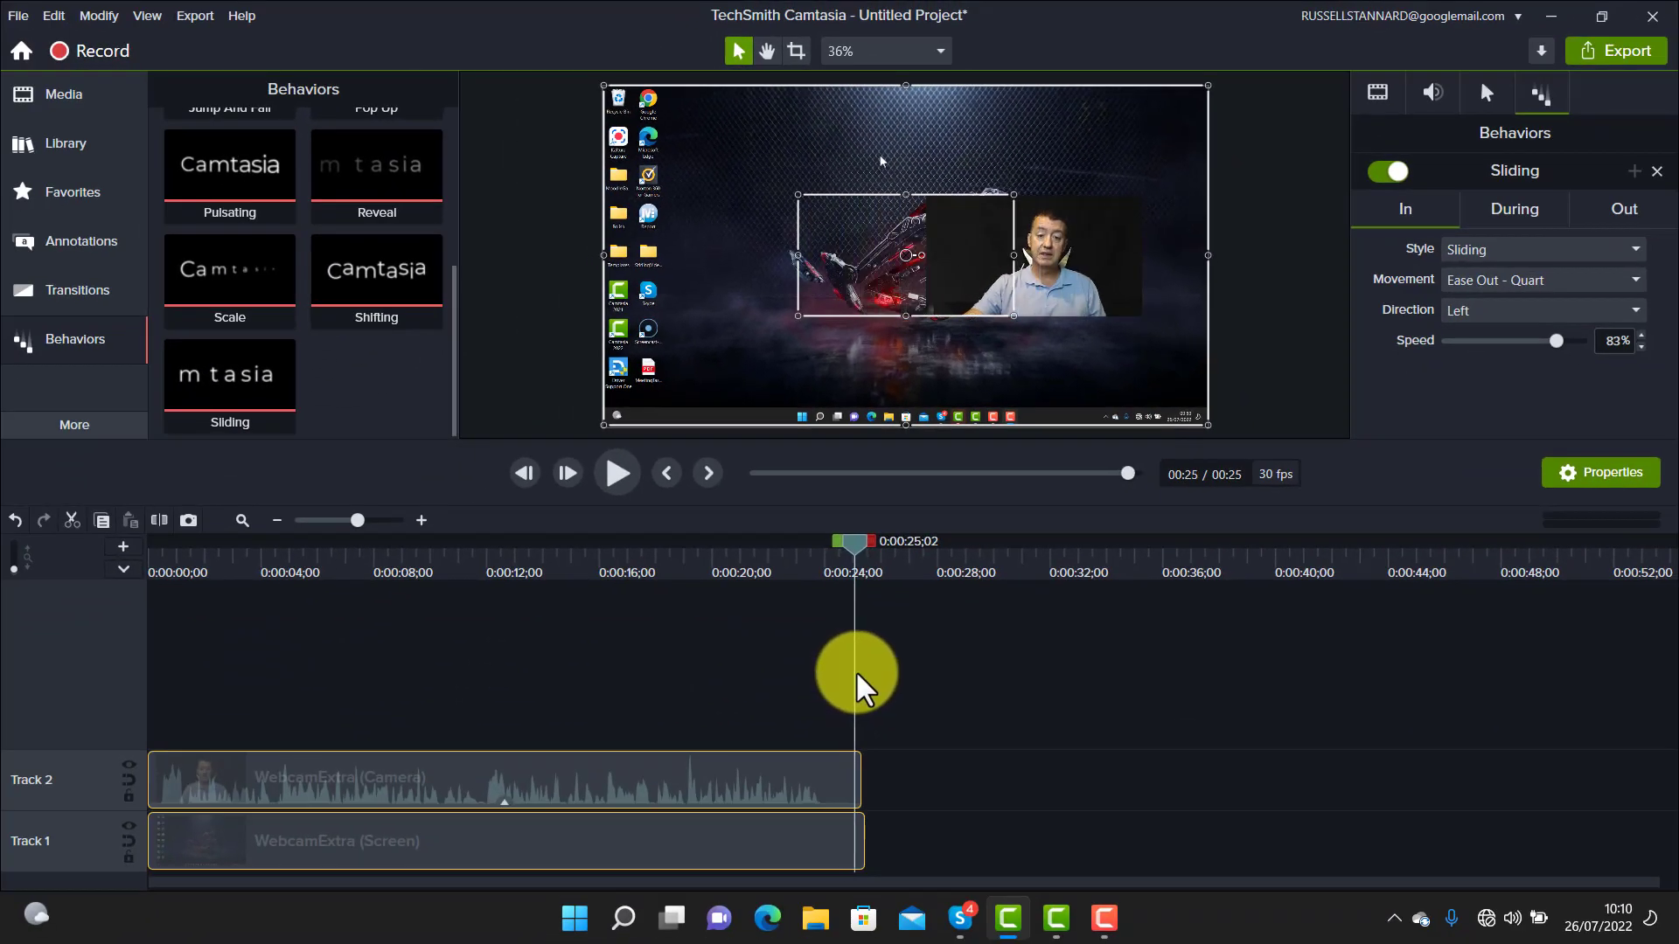
left_click_drag(857, 674, 176, 637)
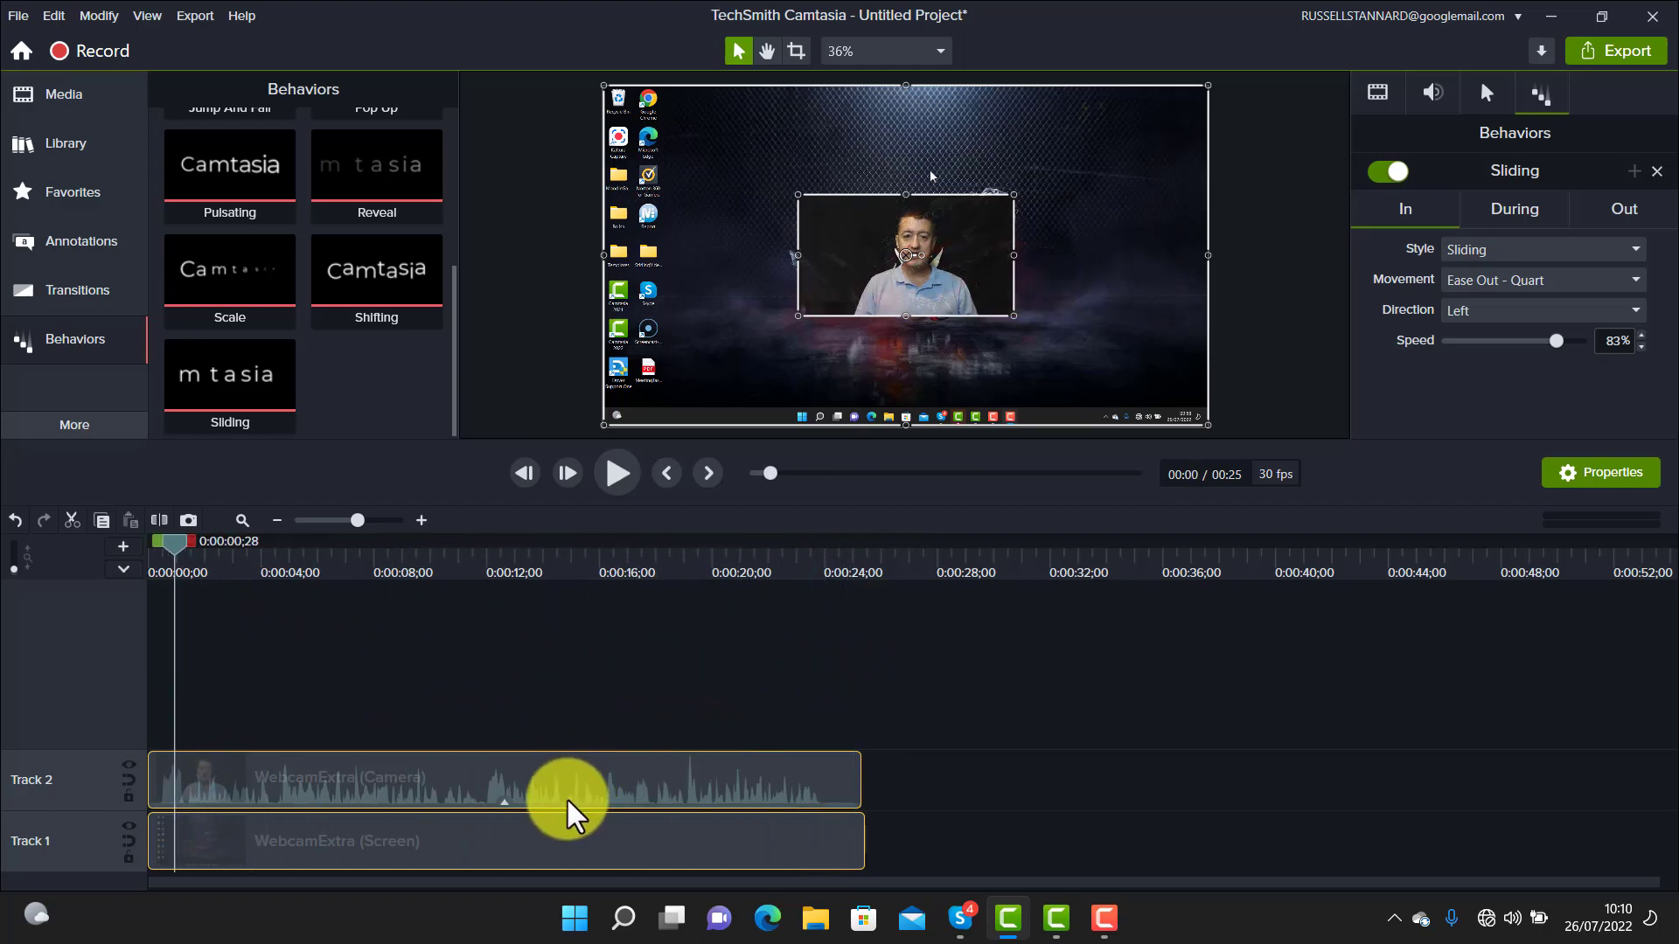
Remove the Sliding behavior from the camera clip on Track 2 and deselect the clip
left_click(533, 798)
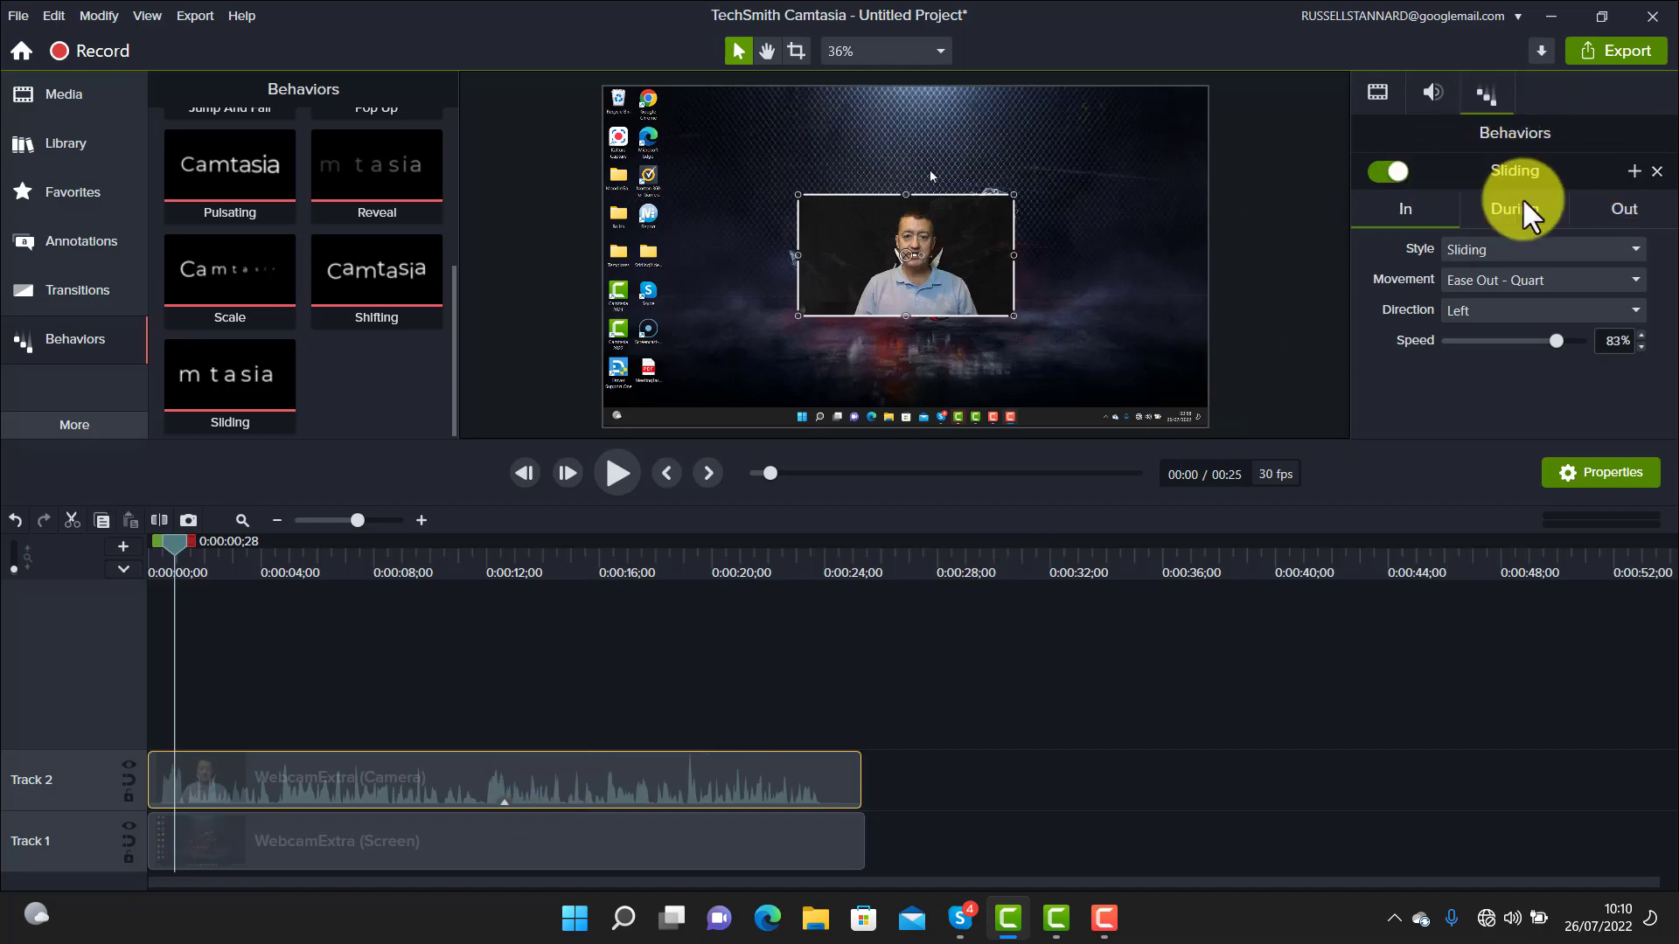
left_click(1656, 171)
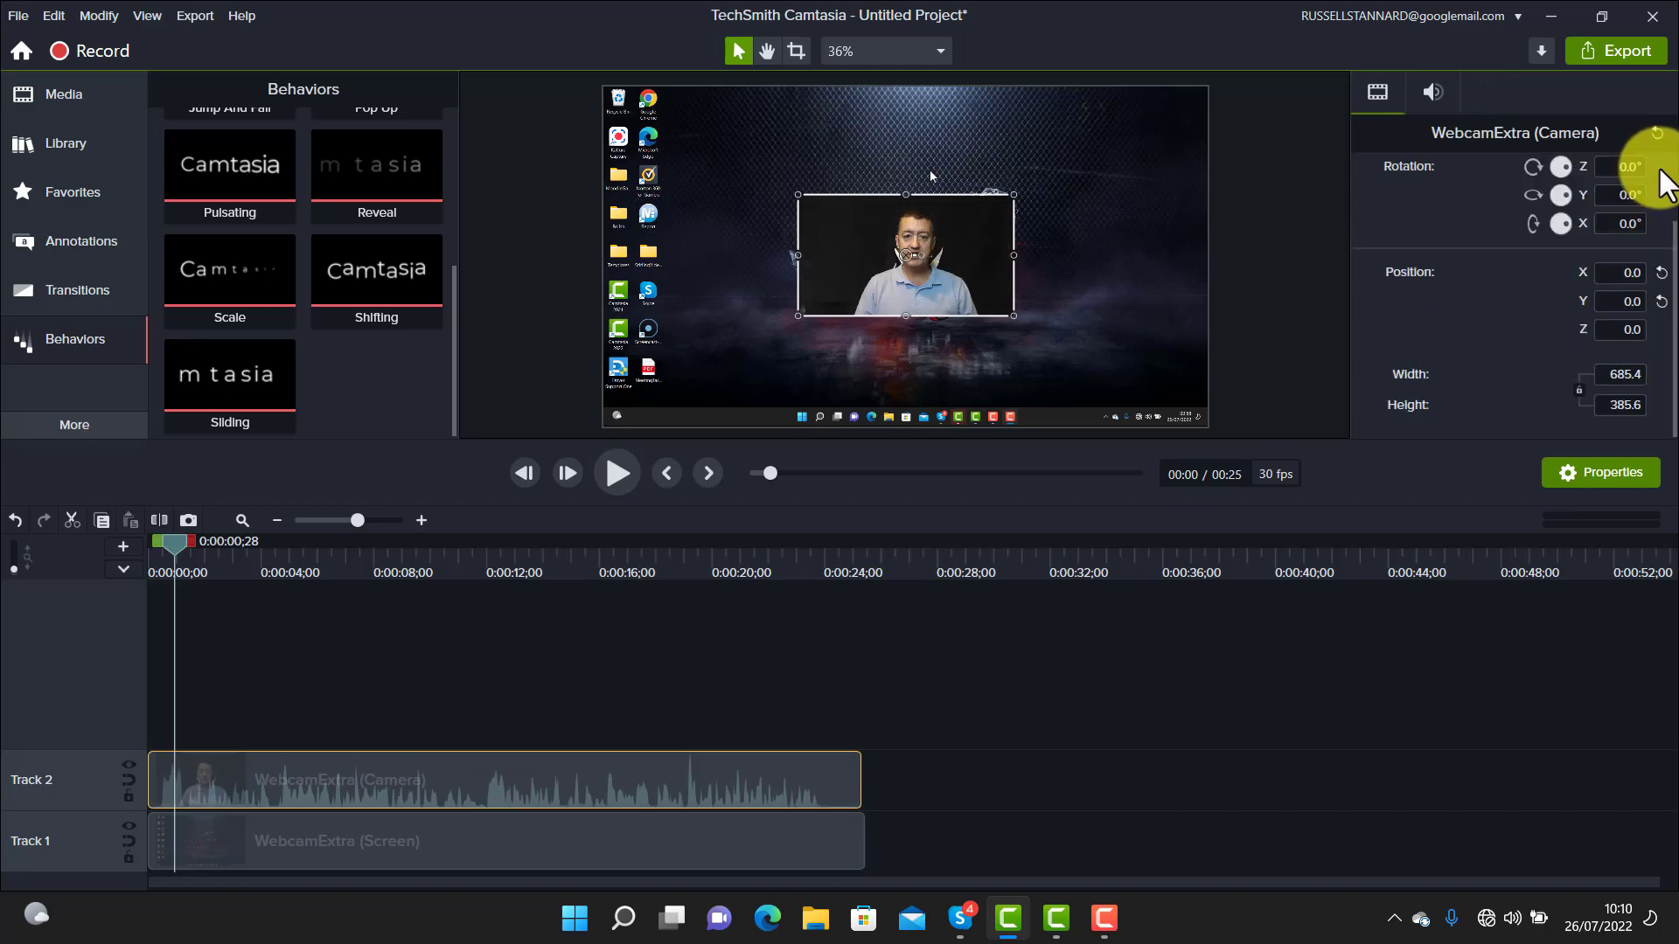
left_click(983, 709)
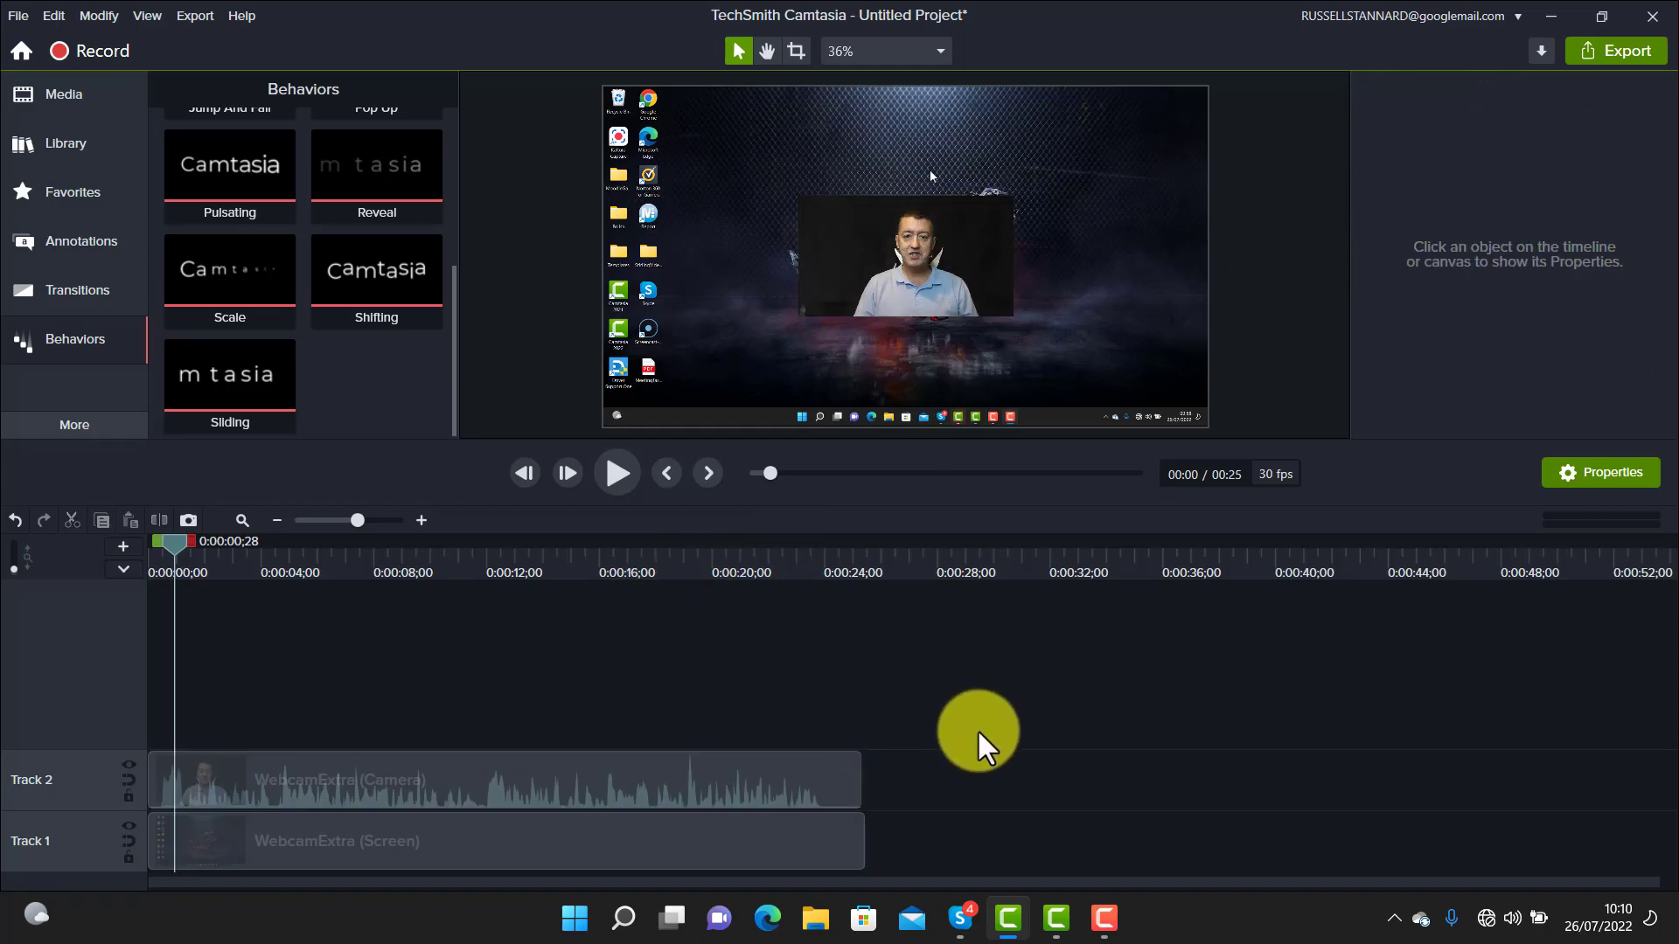
Lock Track 1 with the screen recording and select only the camera clip on Track 2
left_click(488, 844)
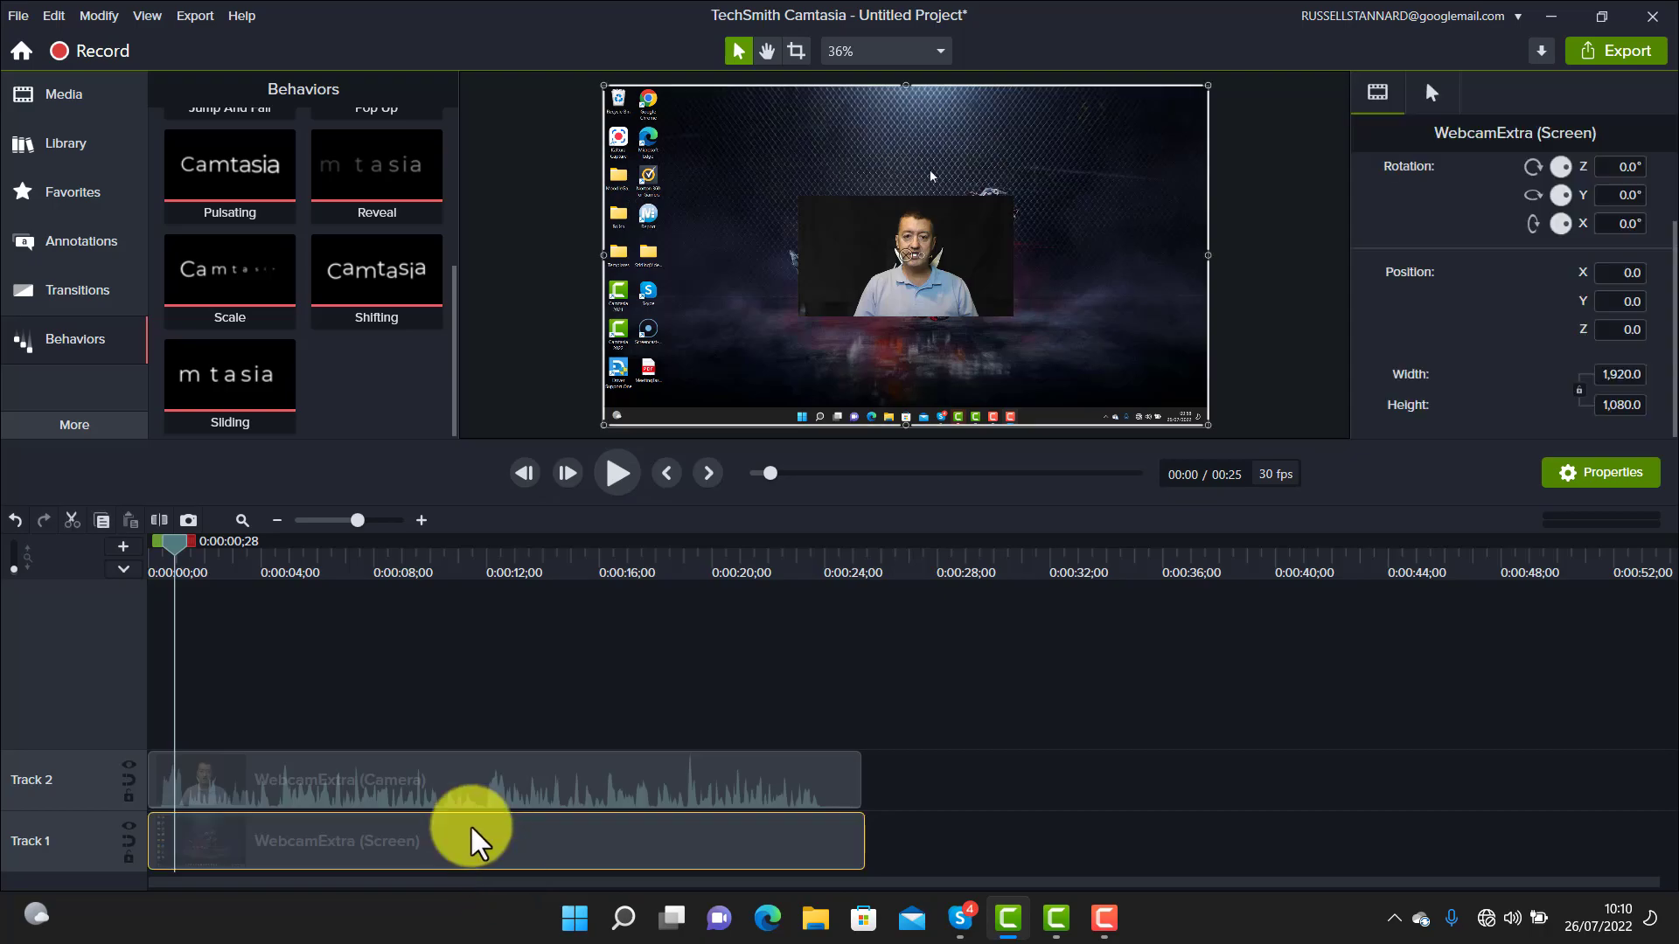
left_click(128, 857)
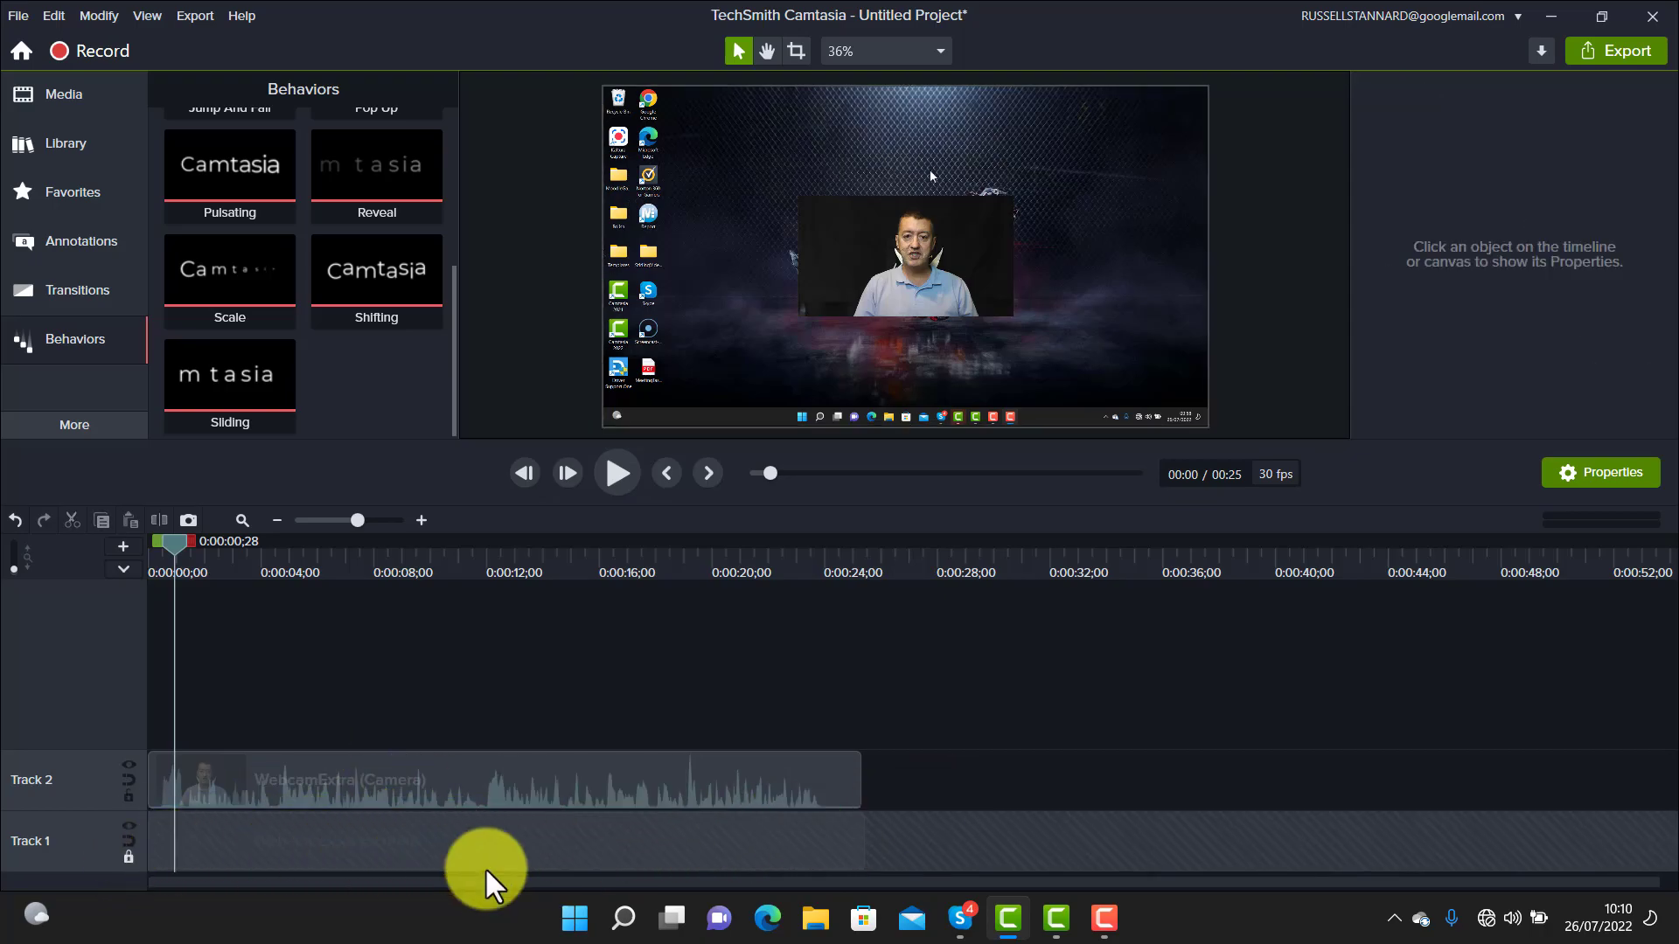
left_click_drag(890, 769, 434, 809)
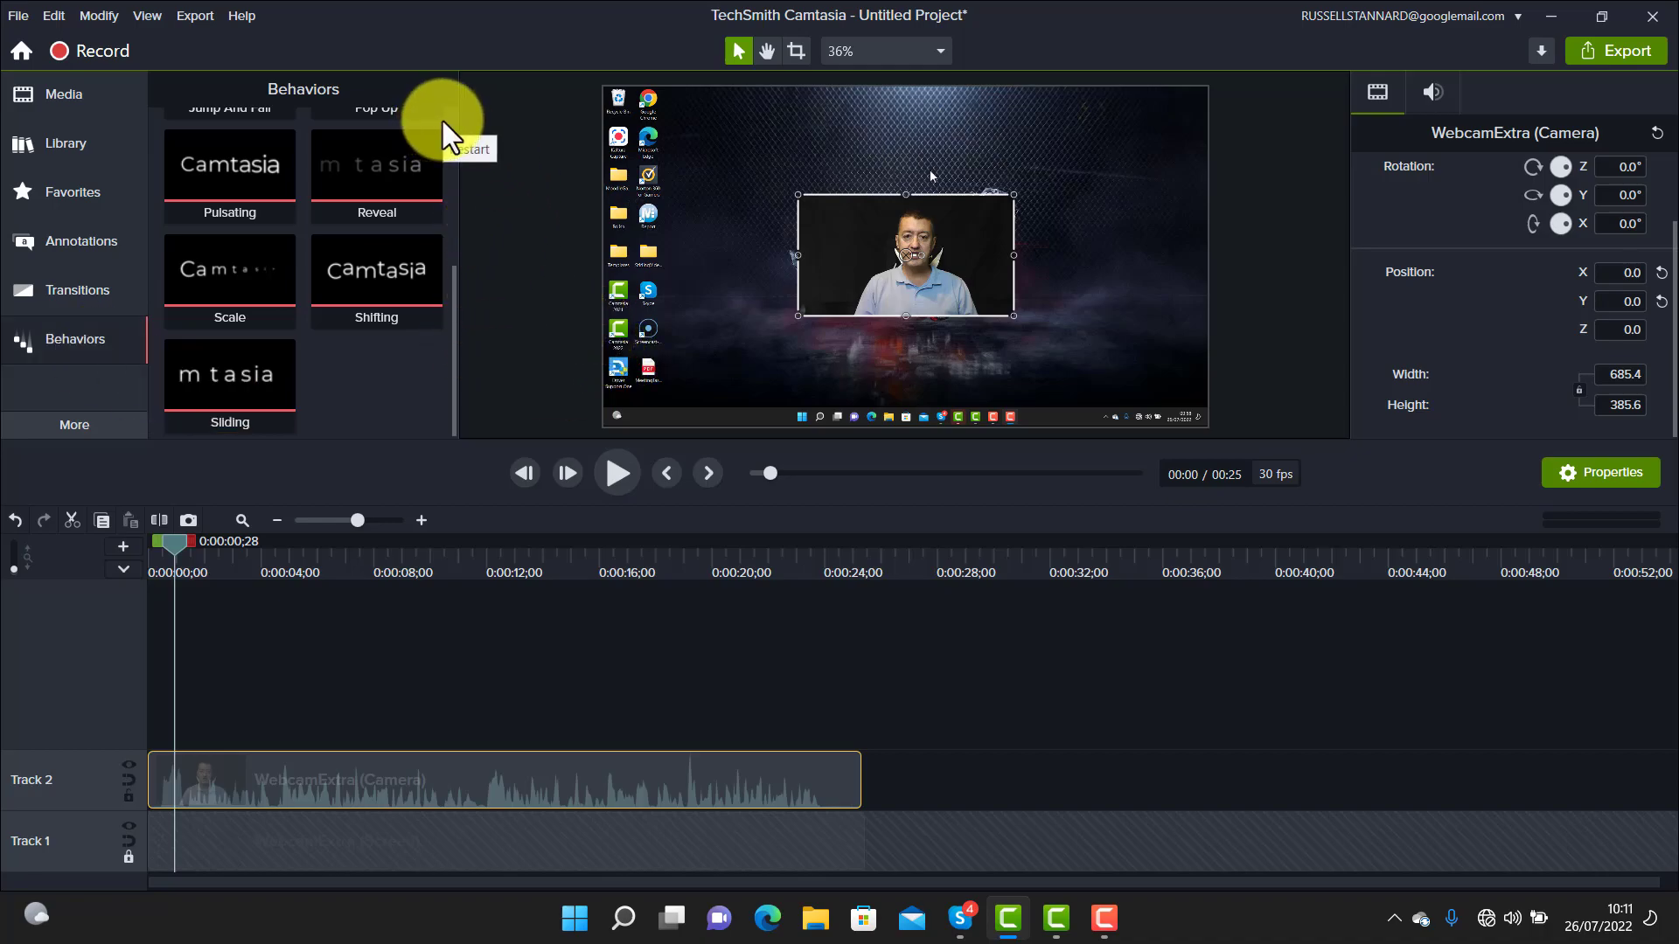
Add the Pop Up behavior to the camera clip and play the opening from the start to preview it
left_click(523, 131)
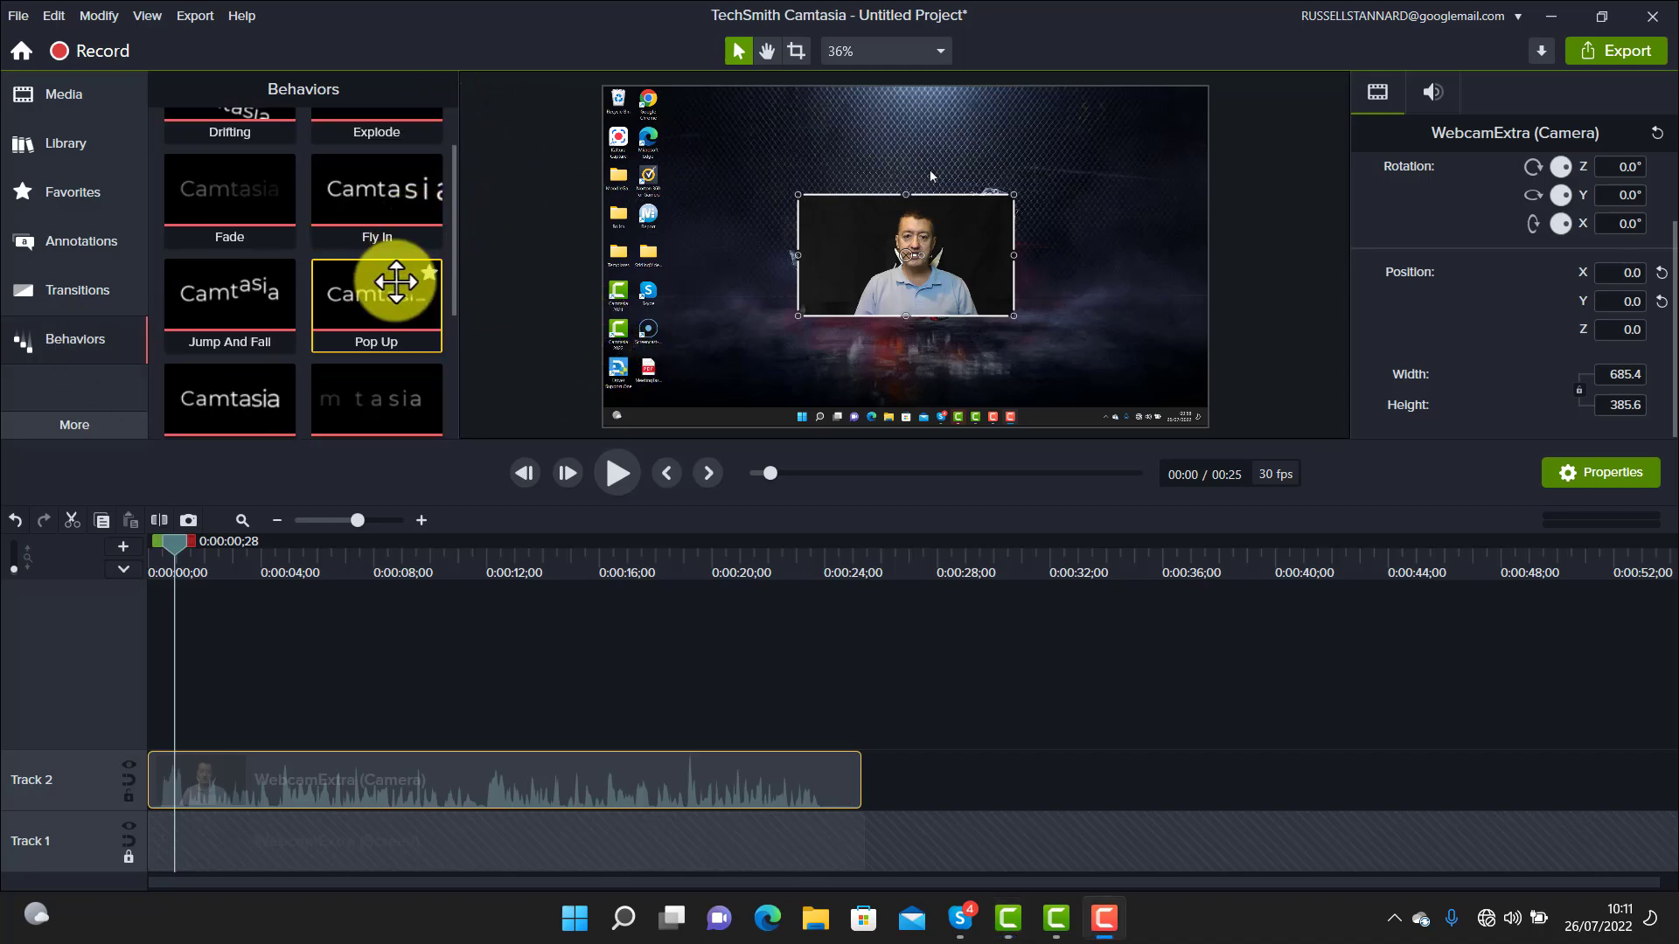
left_click_drag(378, 307, 481, 778)
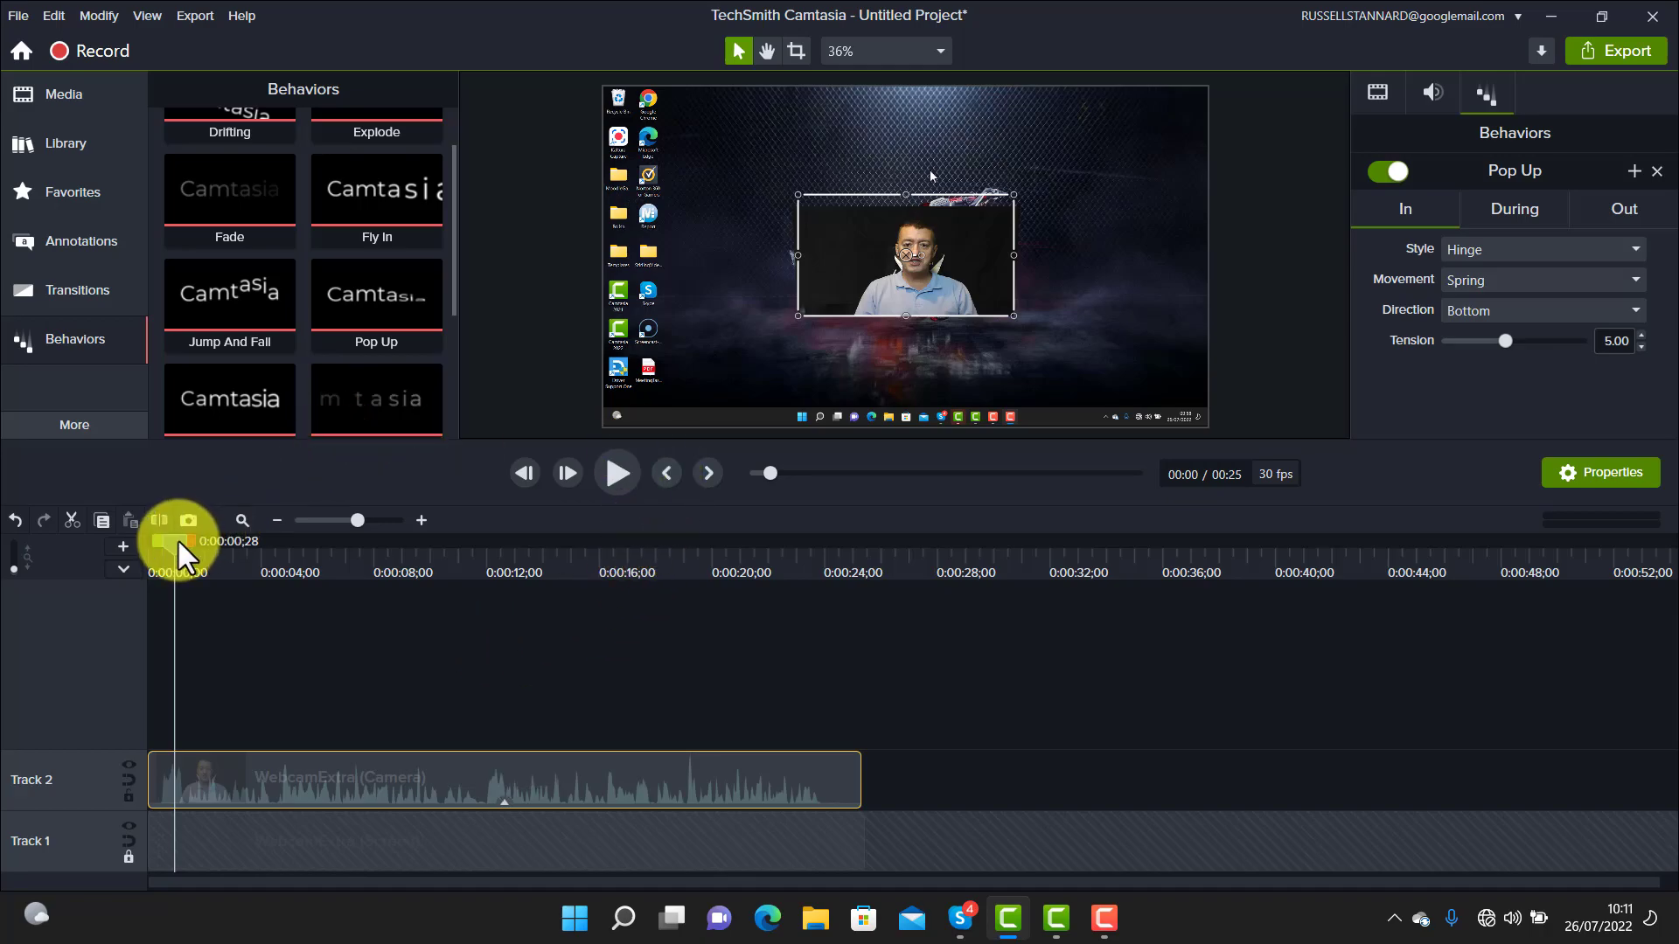
left_click_drag(179, 542, 101, 536)
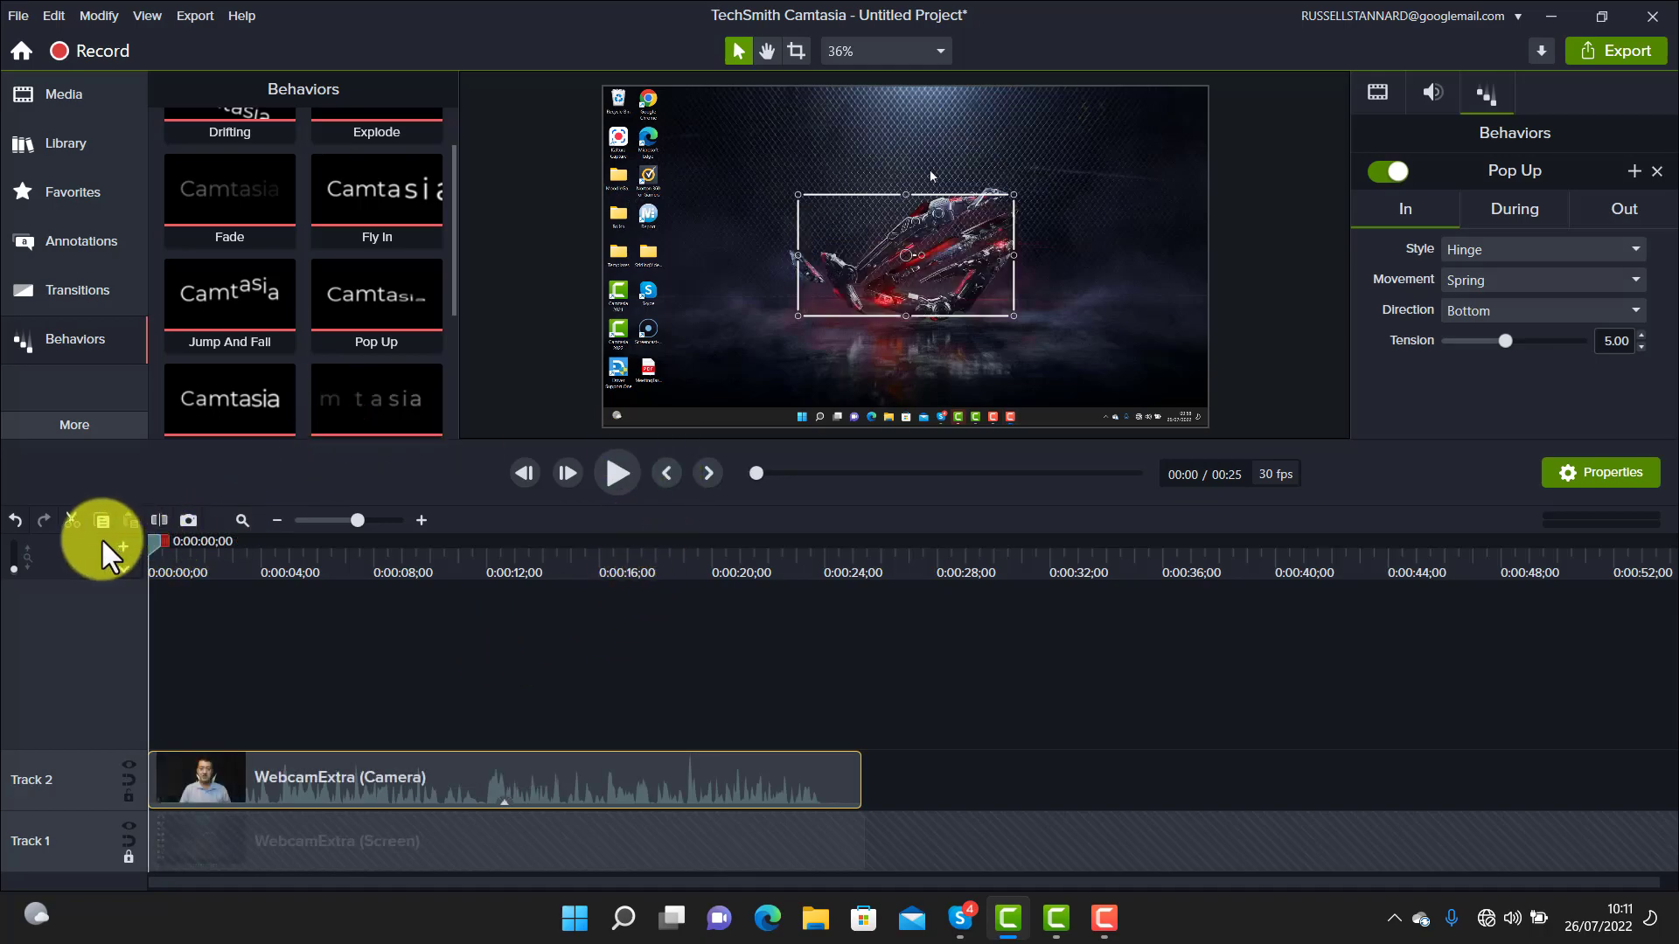
left_click(612, 479)
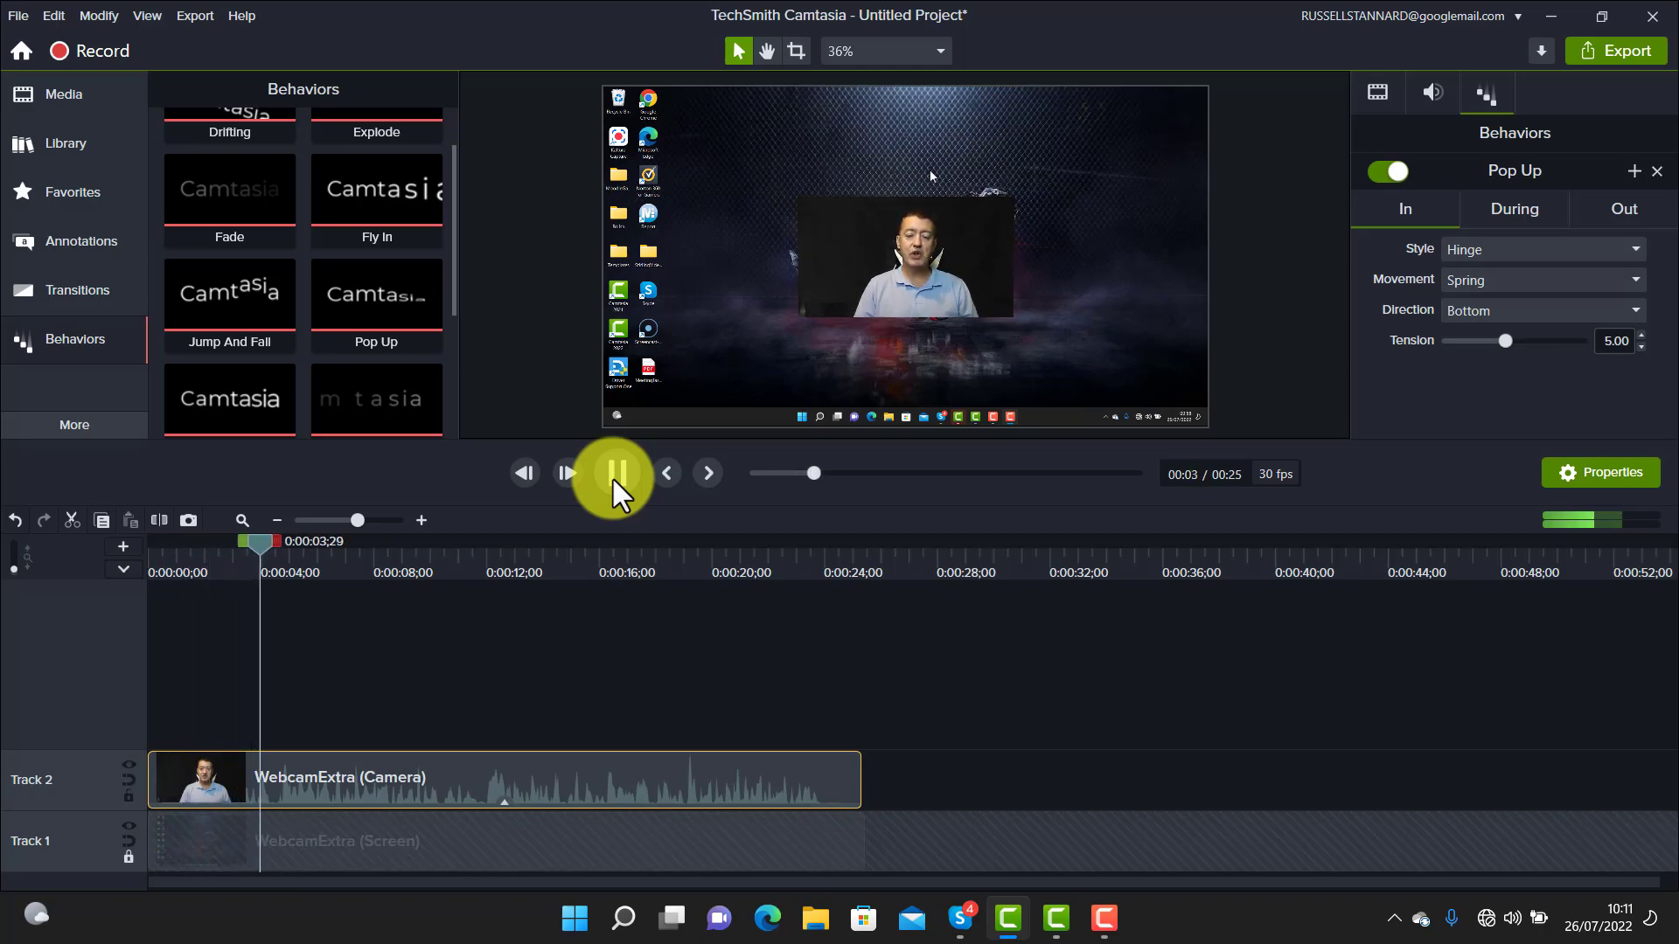
left_click(612, 475)
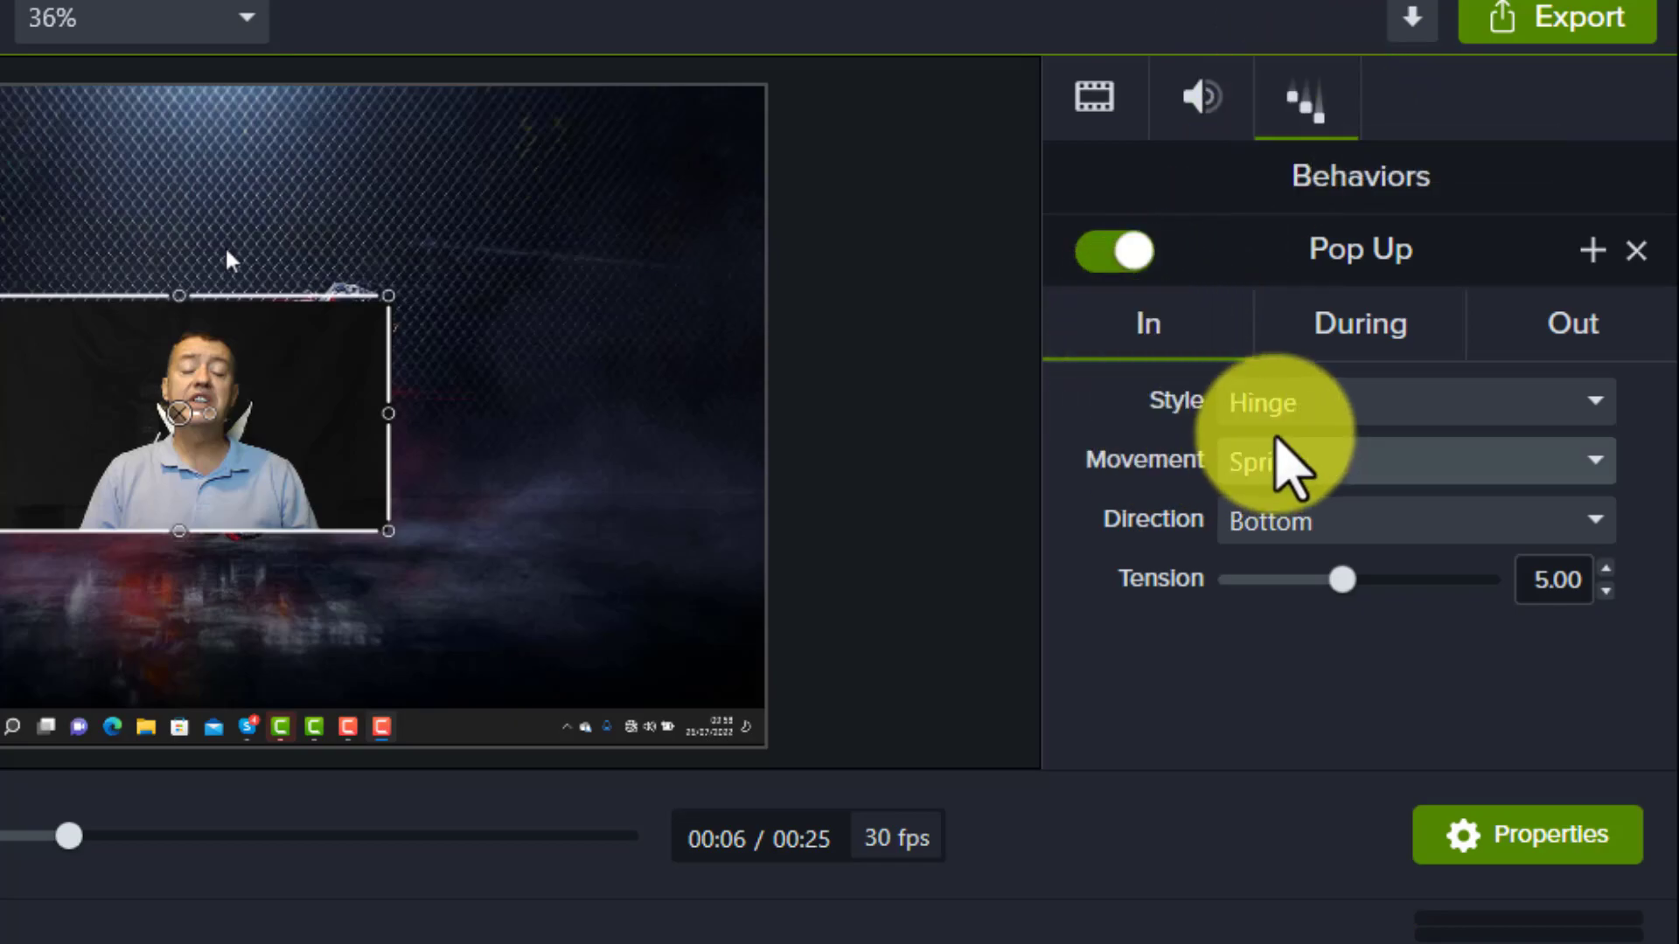
Examine the During and Out settings of the camera clip's Pop Up behavior
left_click(1338, 327)
scroll(1338, 412, "down", 1)
left_click(1567, 252)
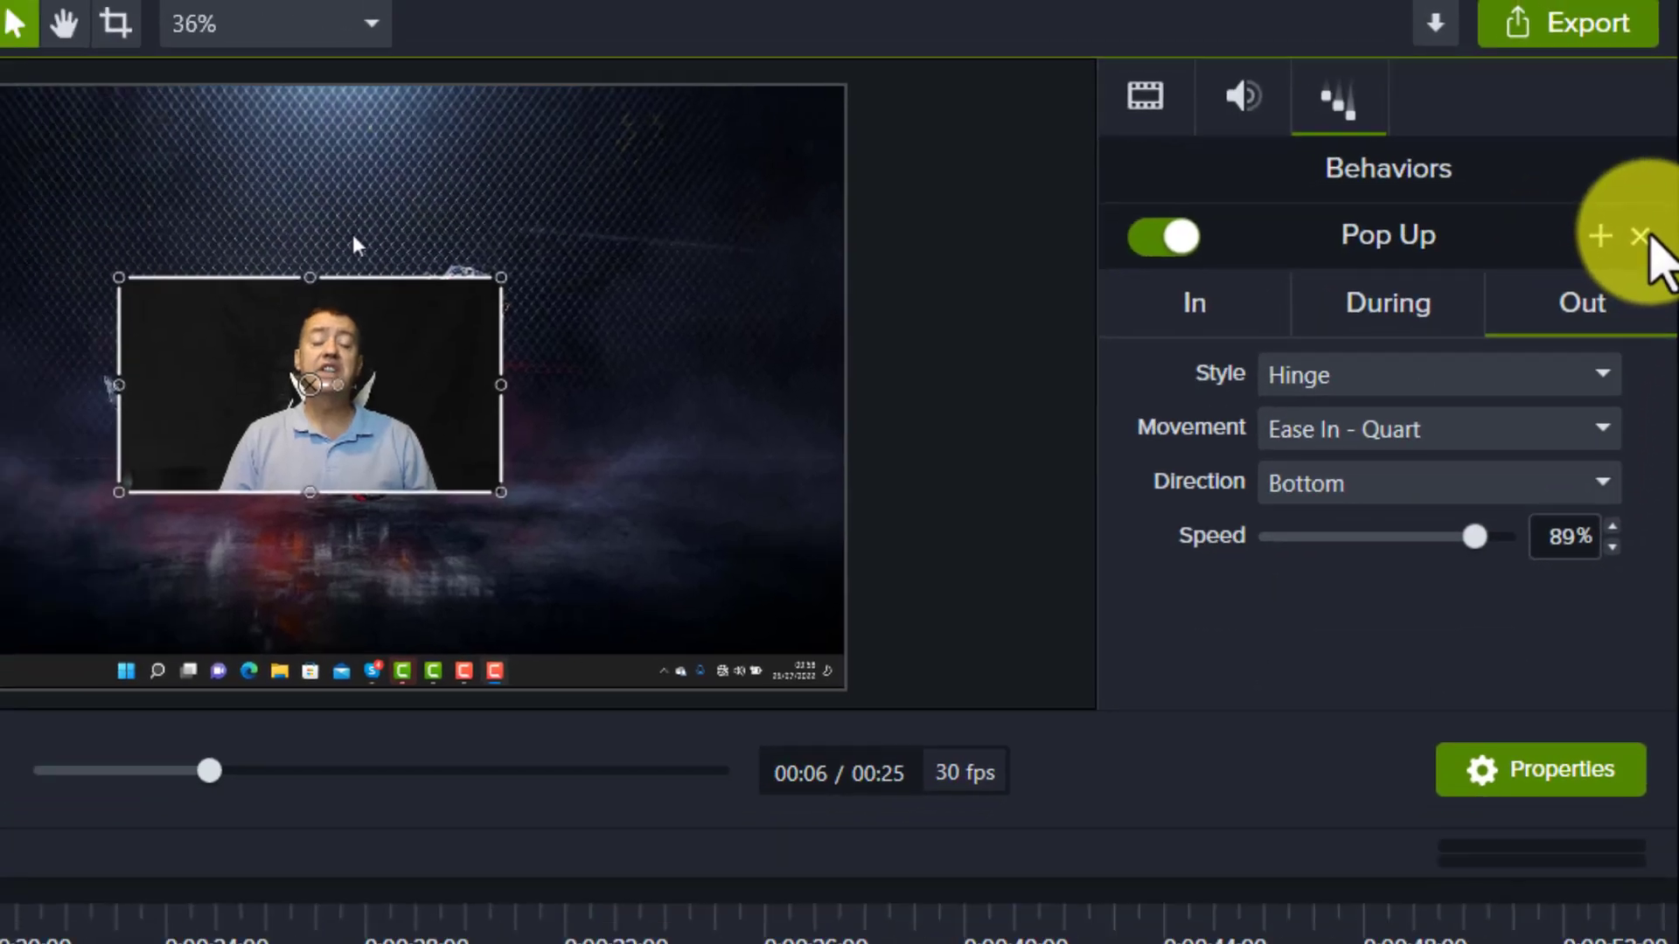
Replace the camera clip's Pop Up behavior with the Reveal behavior
left_click(1641, 236)
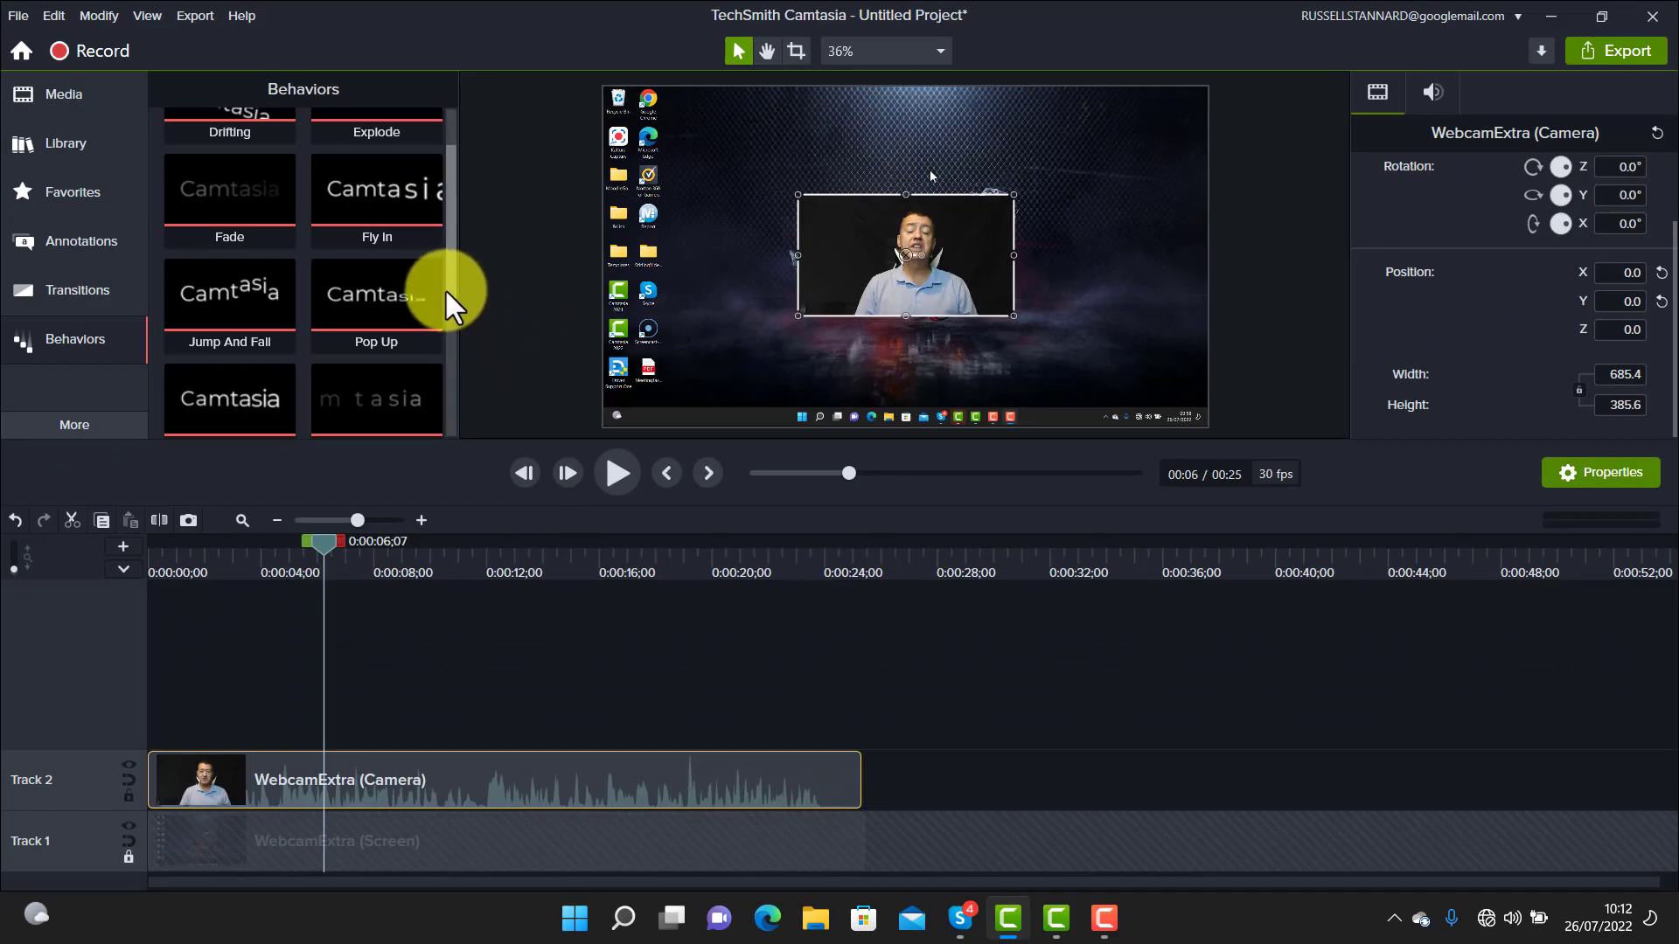
scroll(444, 276, "down", 3)
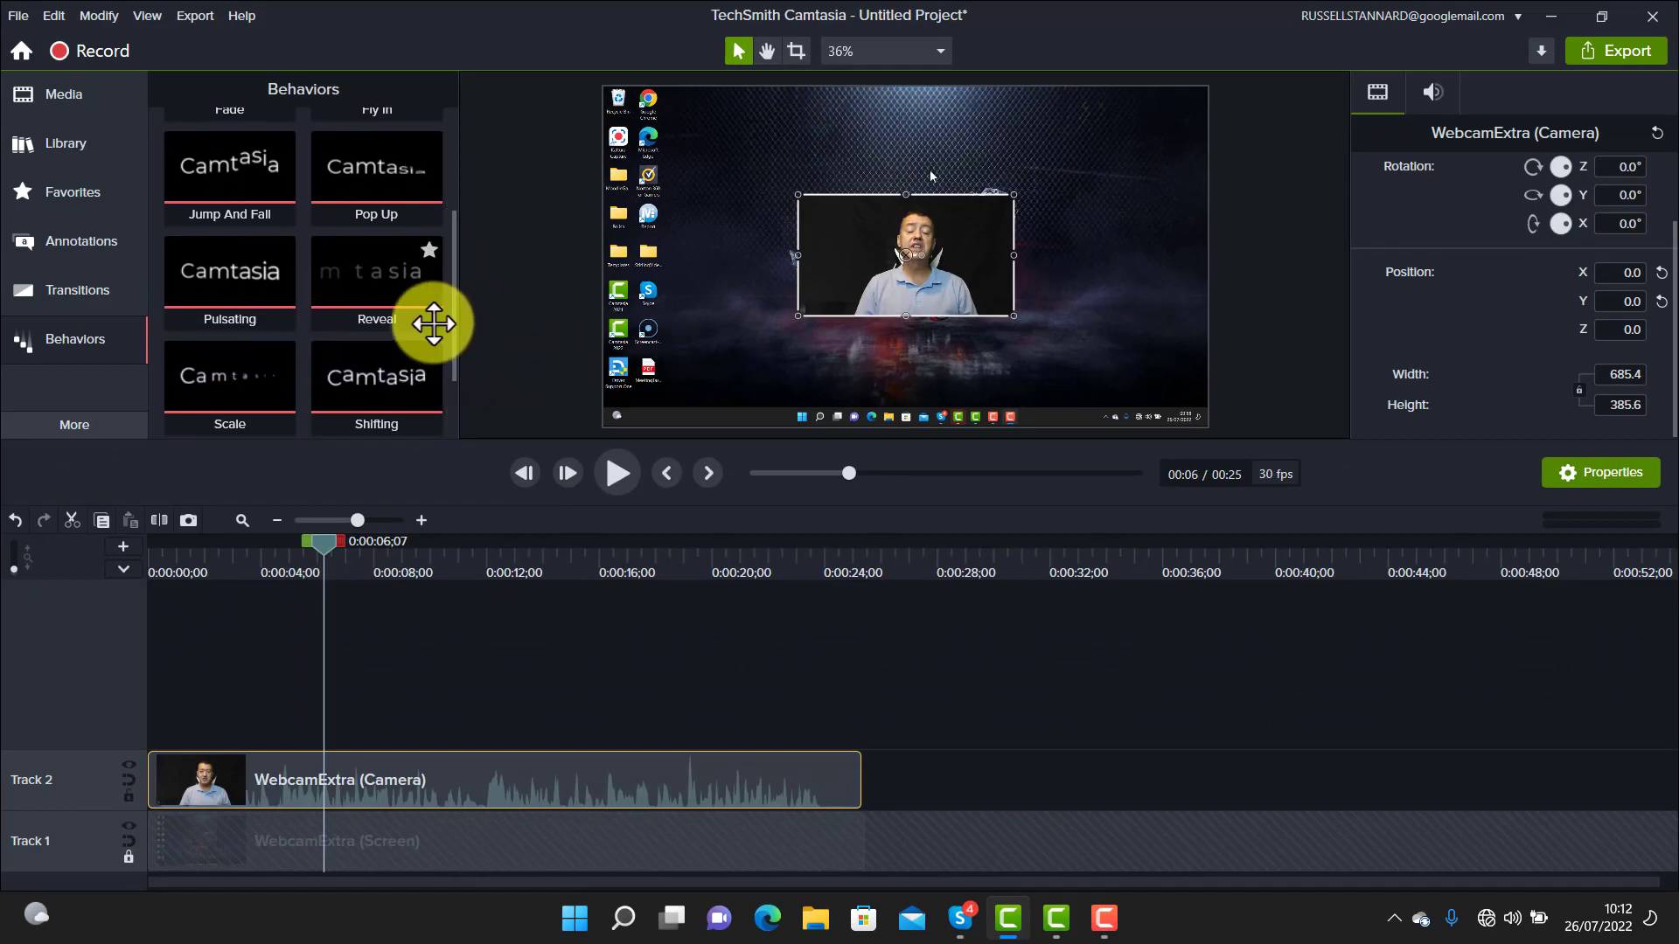
left_click_drag(374, 280, 451, 780)
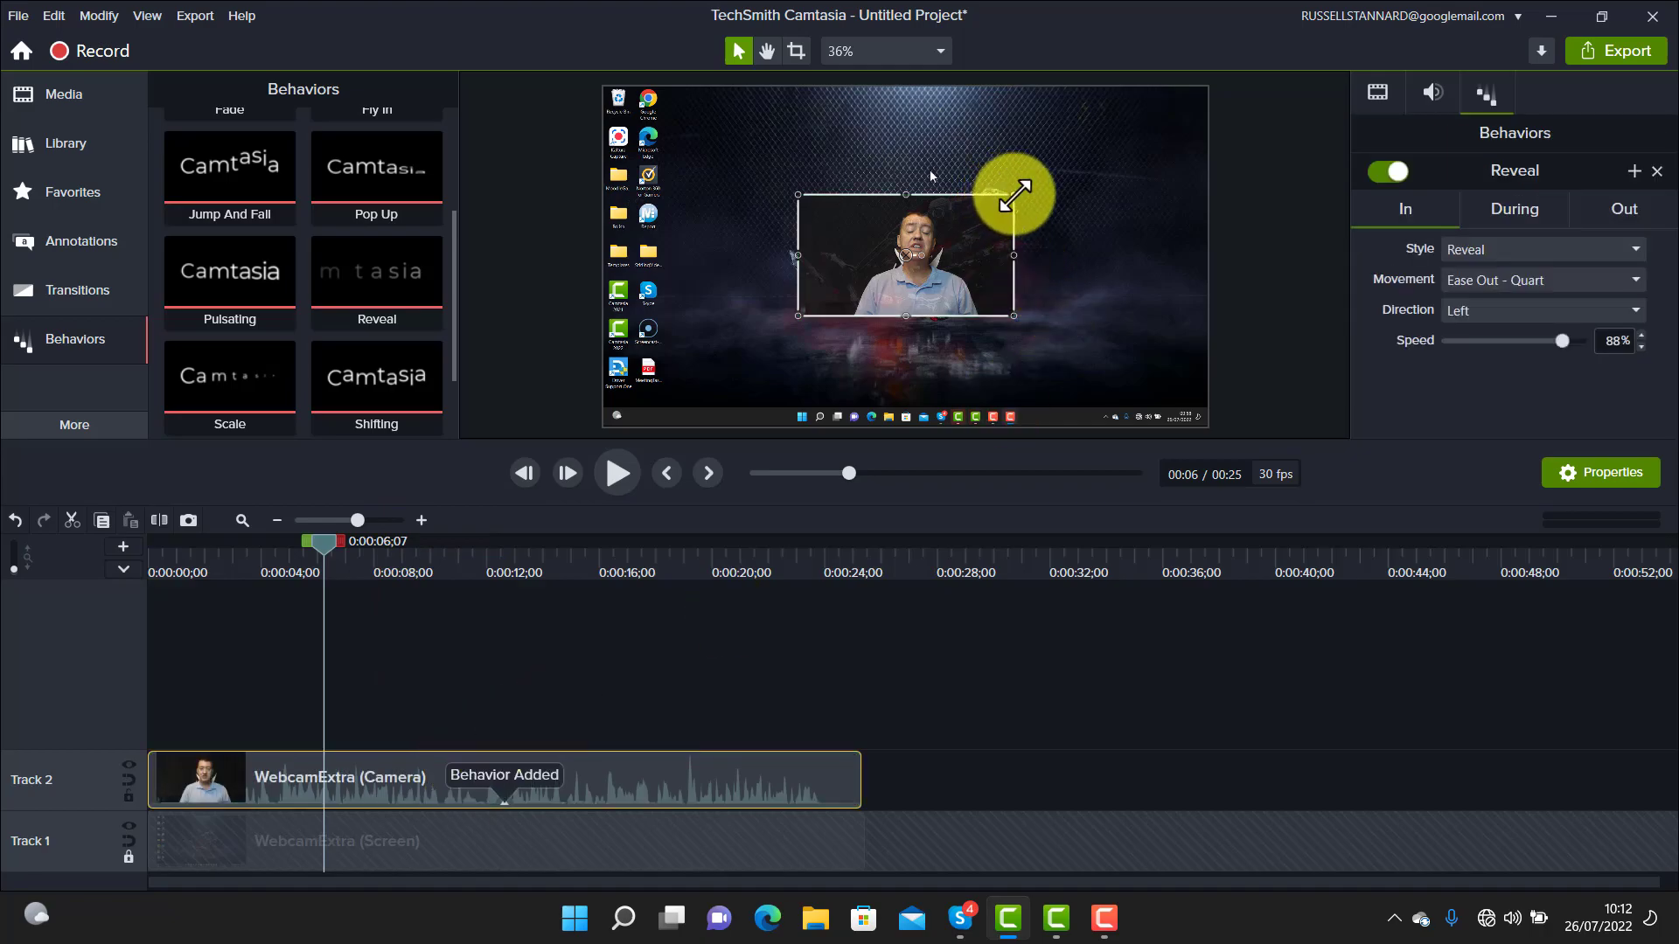
Enlarge the webcam picture evenly around the canvas centre and play the opening to preview the Reveal behavior
left_click_drag(1014, 192, 1084, 155)
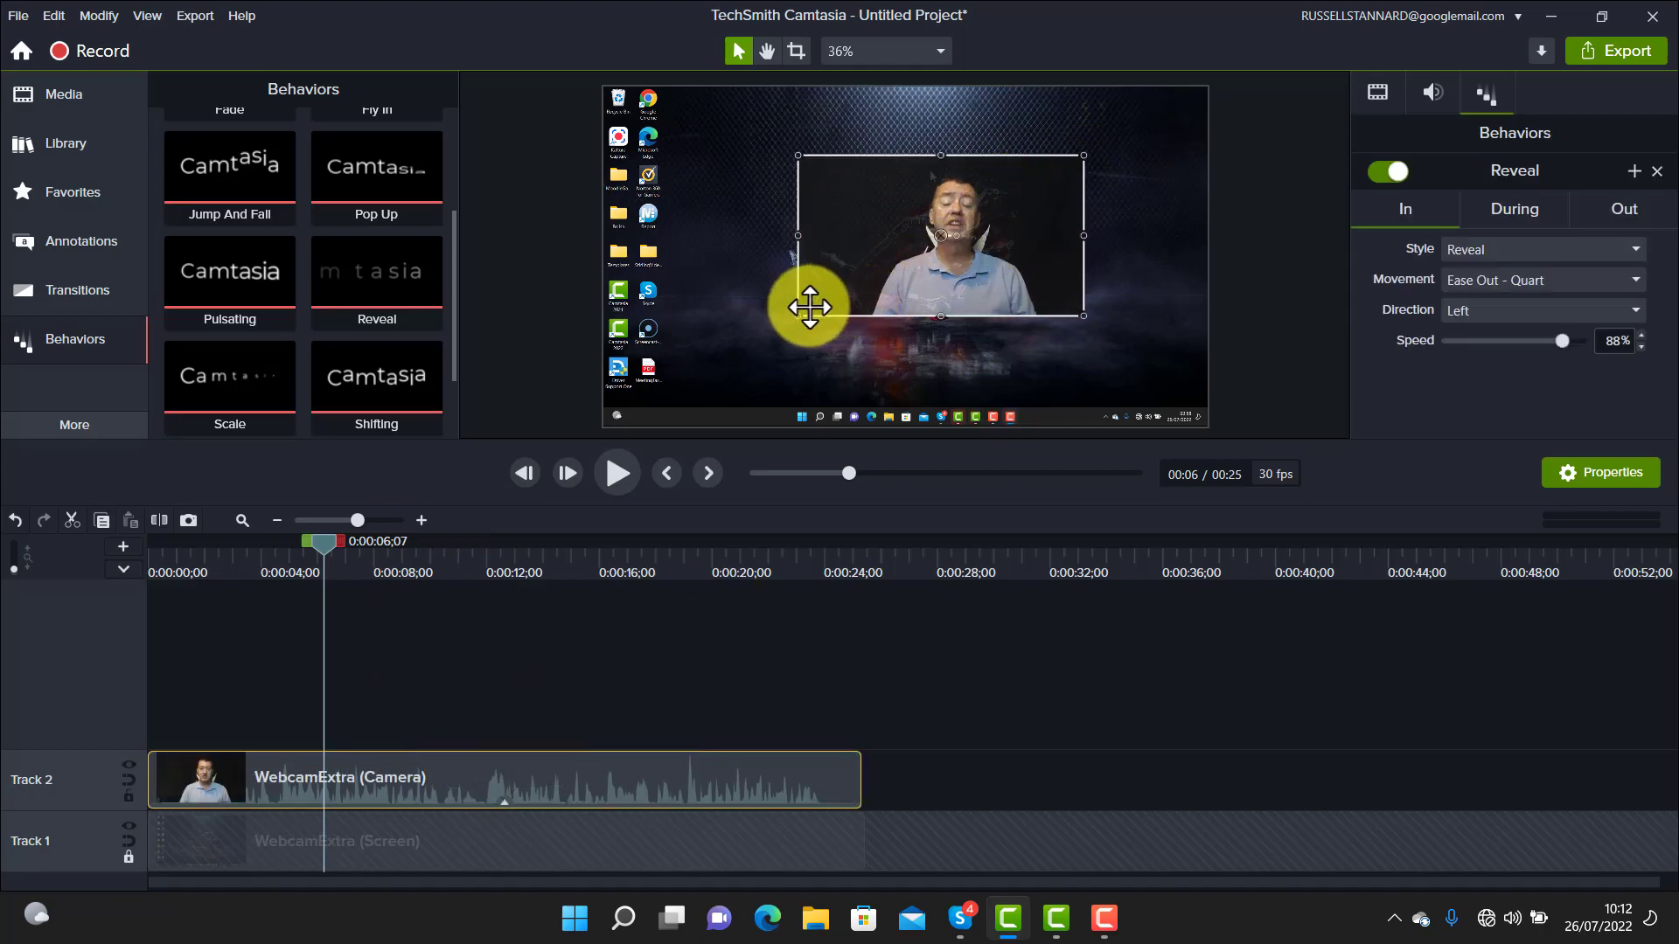
left_click_drag(796, 317, 730, 354)
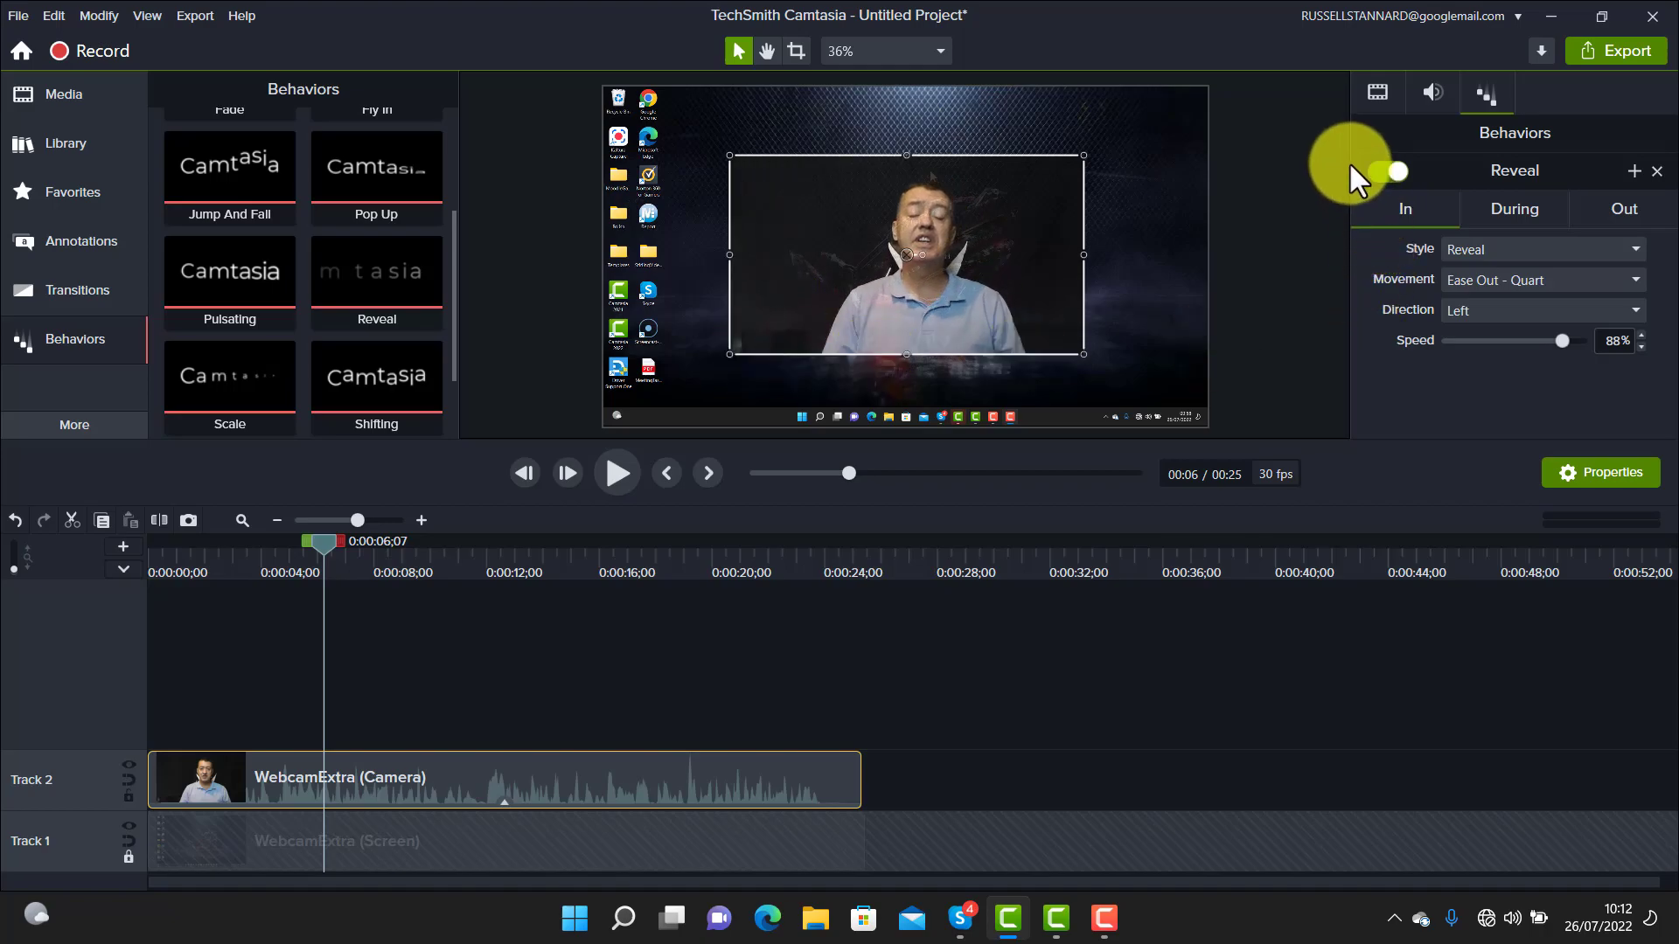
left_click_drag(325, 546, 140, 543)
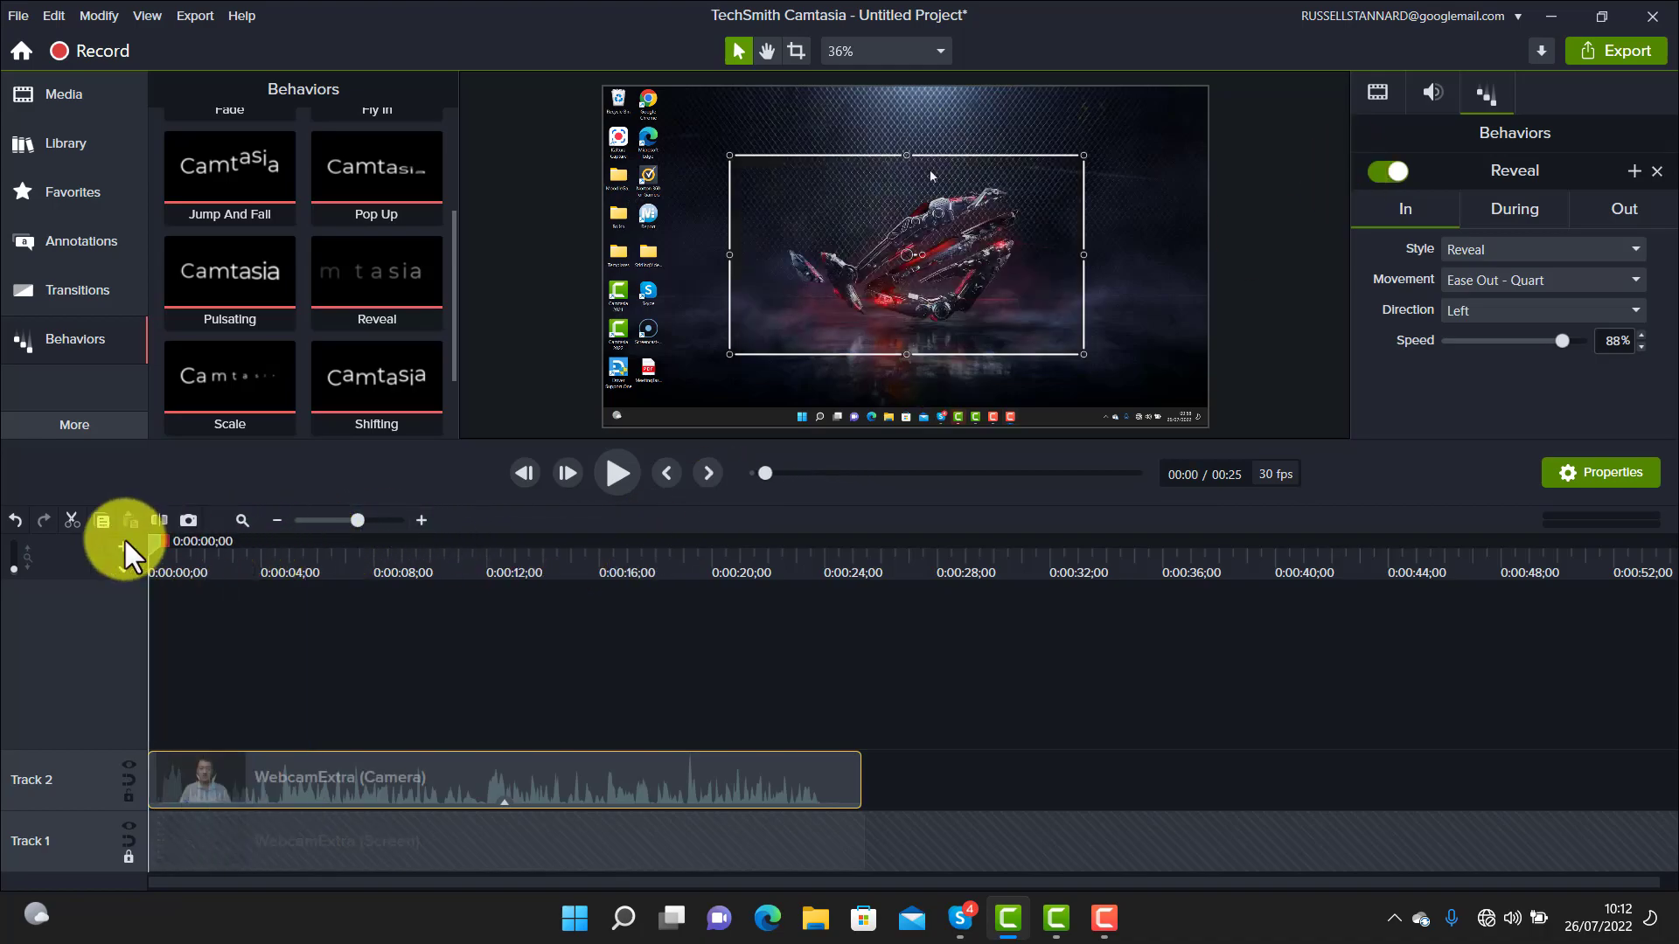
left_click(607, 472)
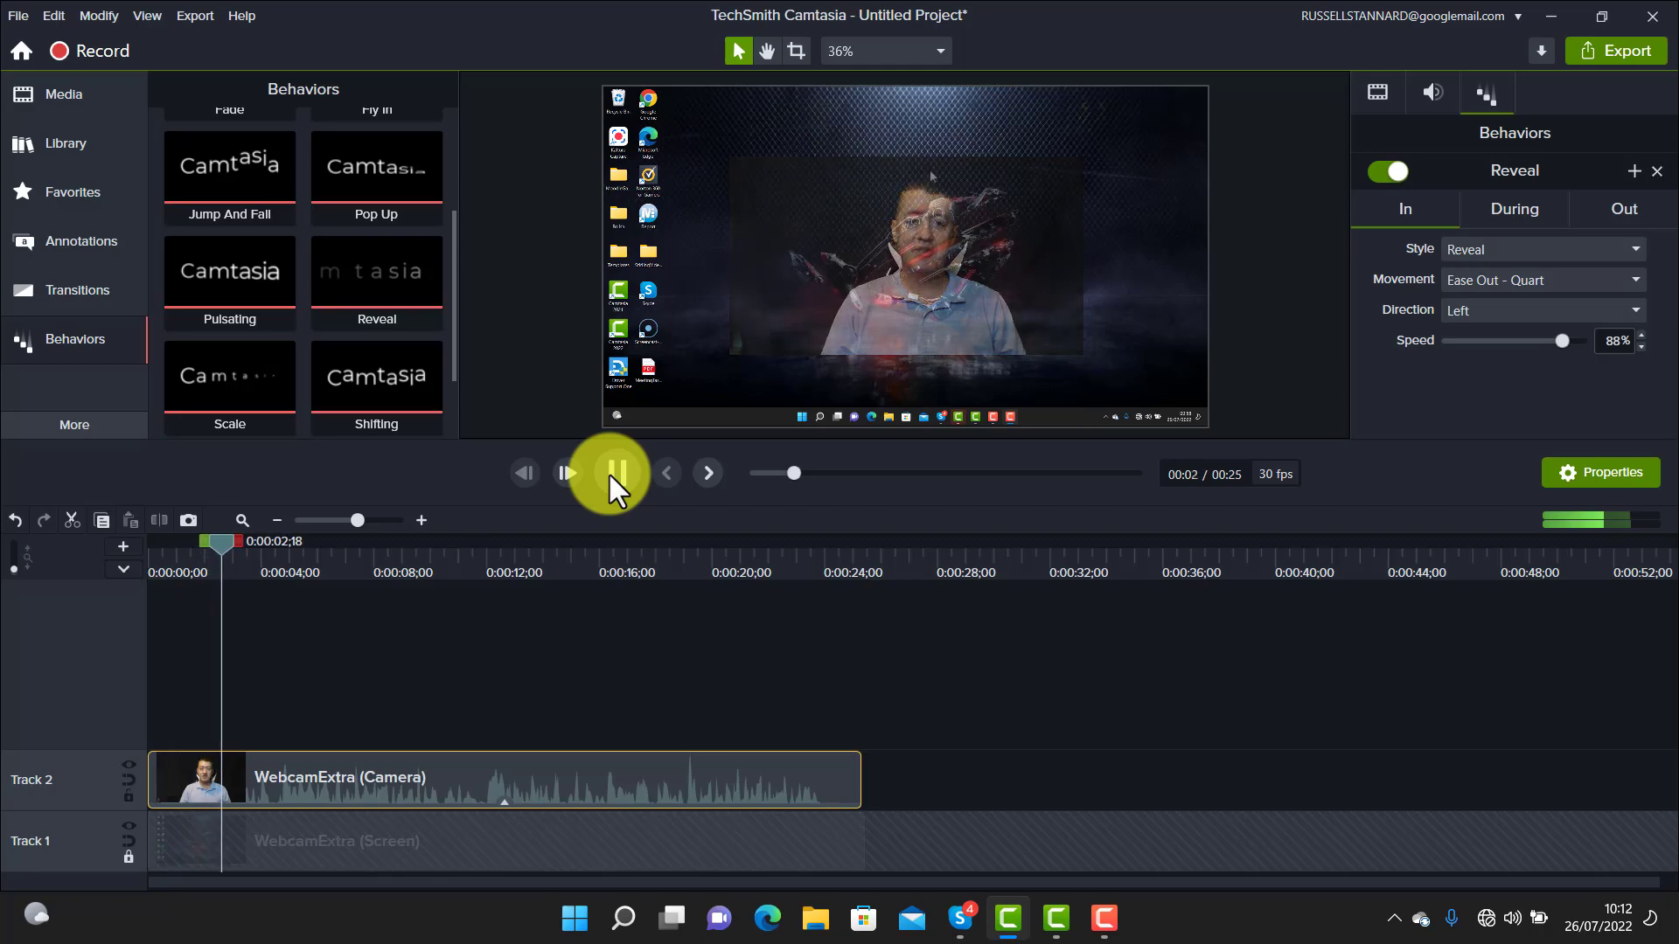
left_click(607, 472)
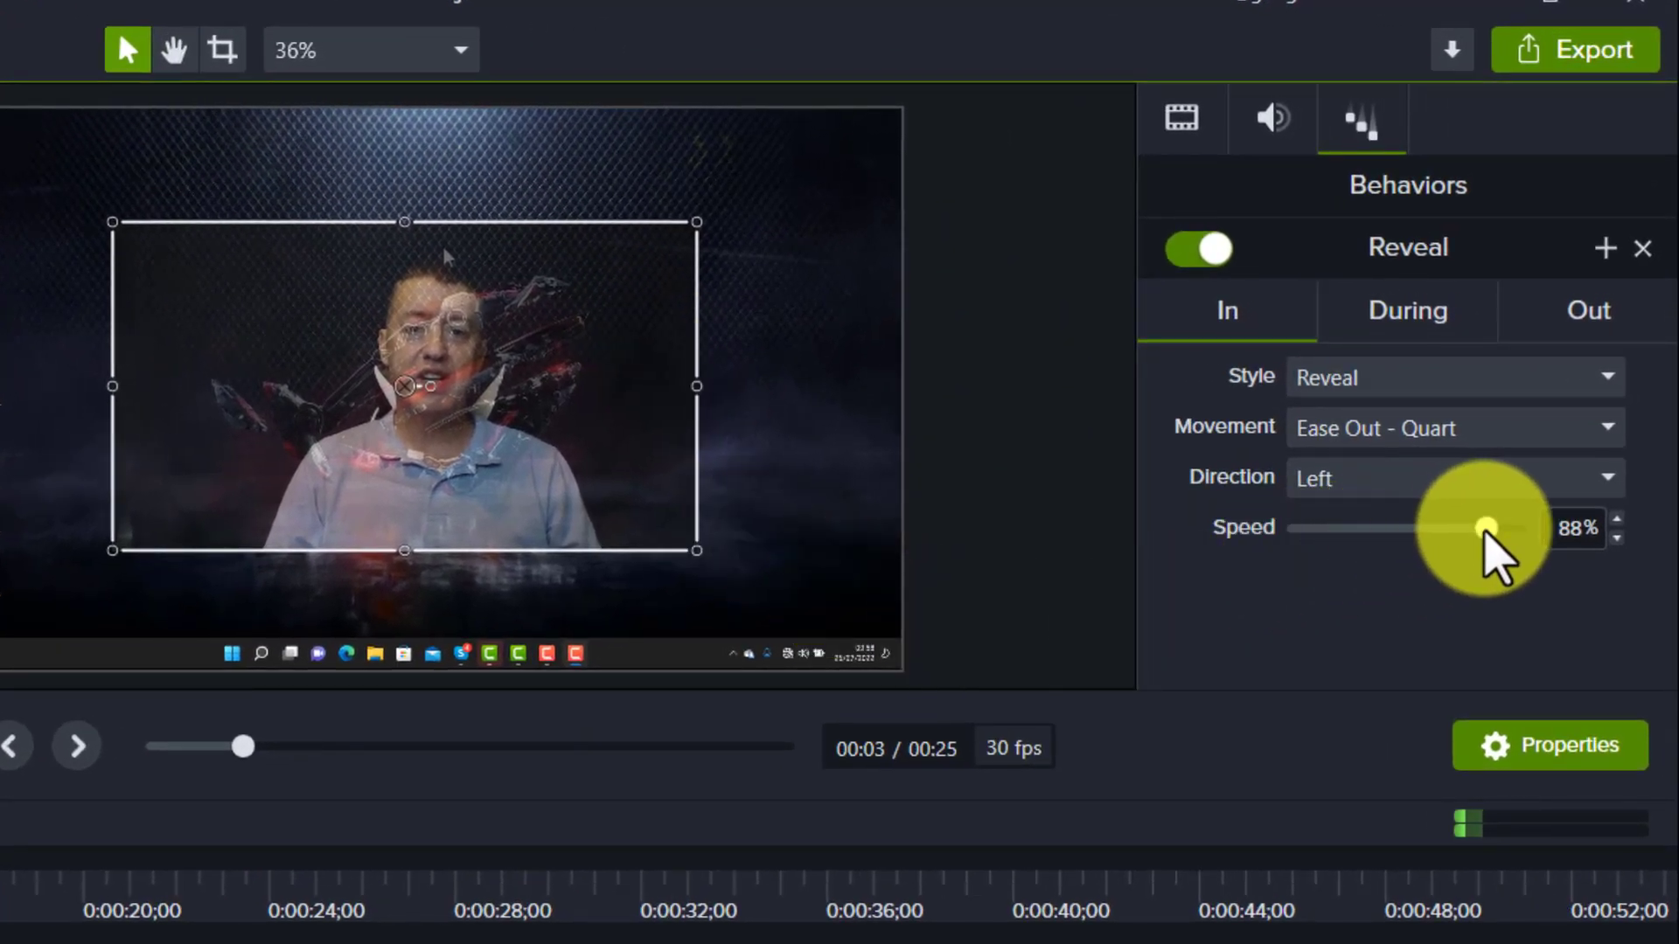
Set the Reveal behavior's In speed to 43% and its During style to None
left_click_drag(1491, 533, 1394, 528)
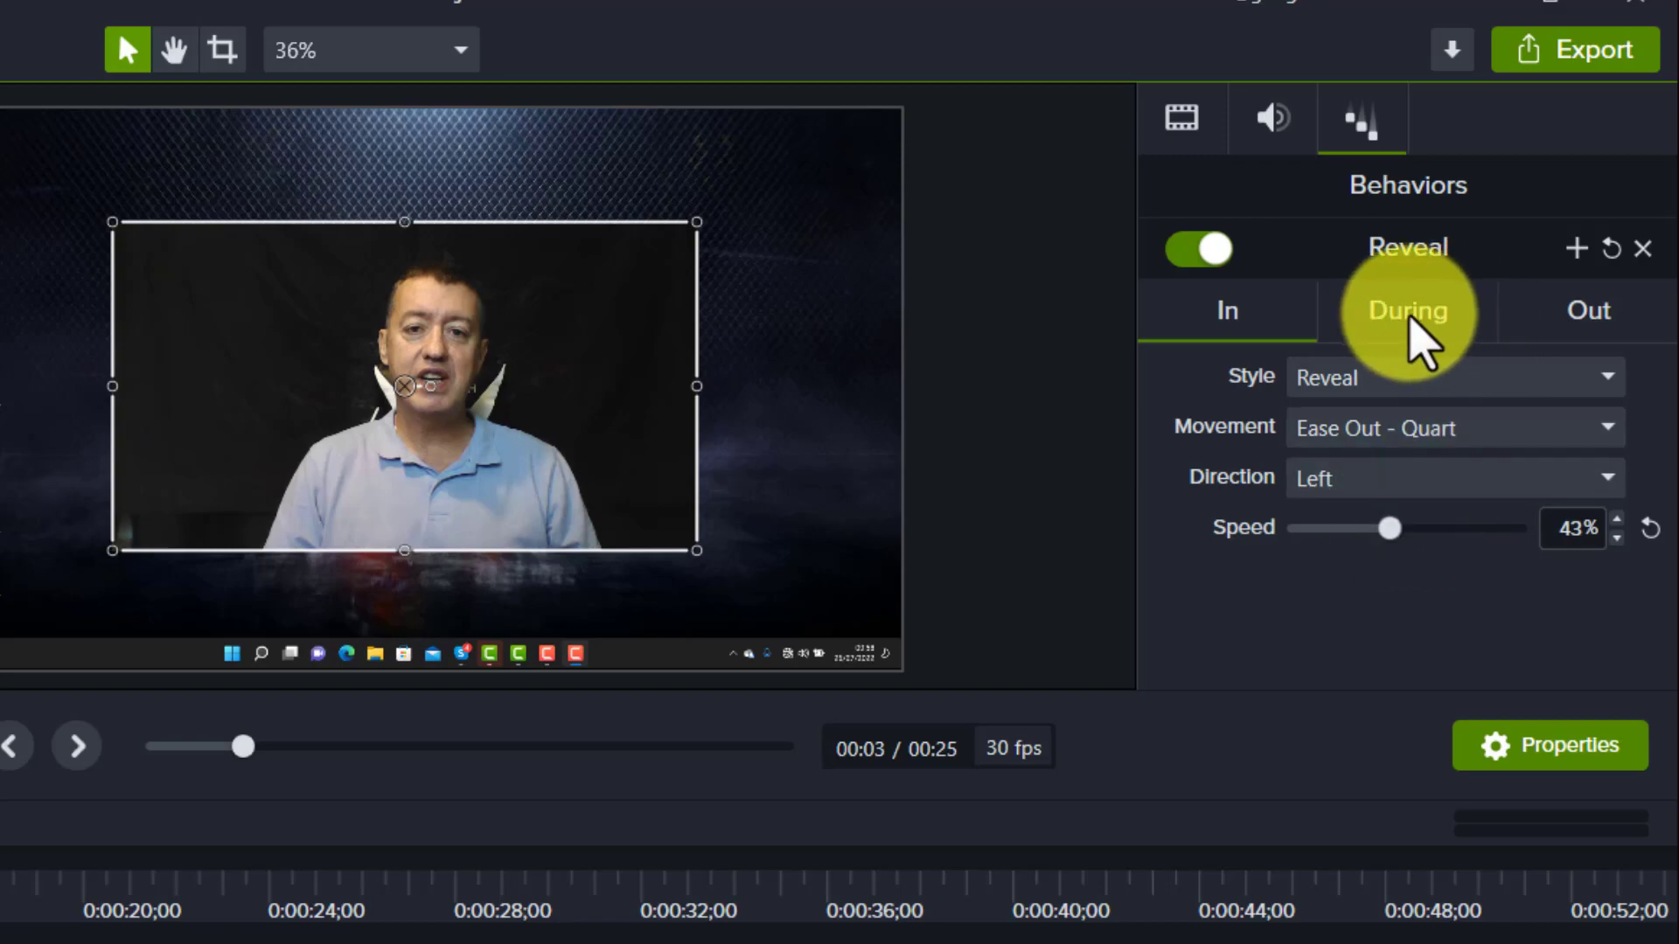
left_click(1410, 315)
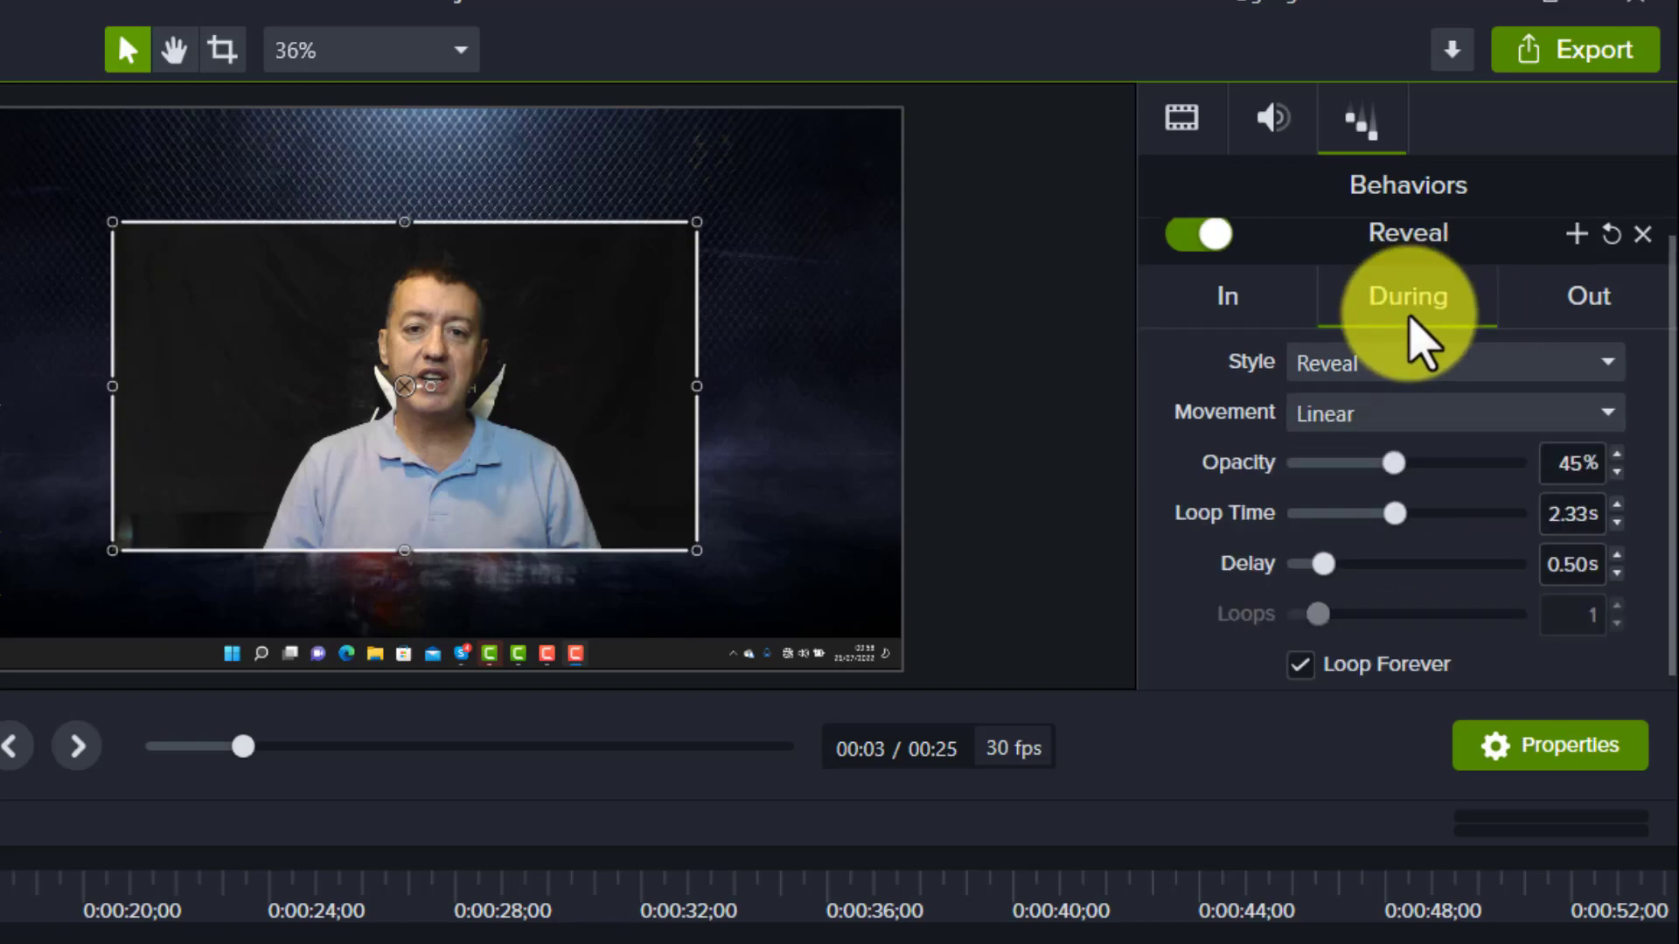
left_click(1615, 363)
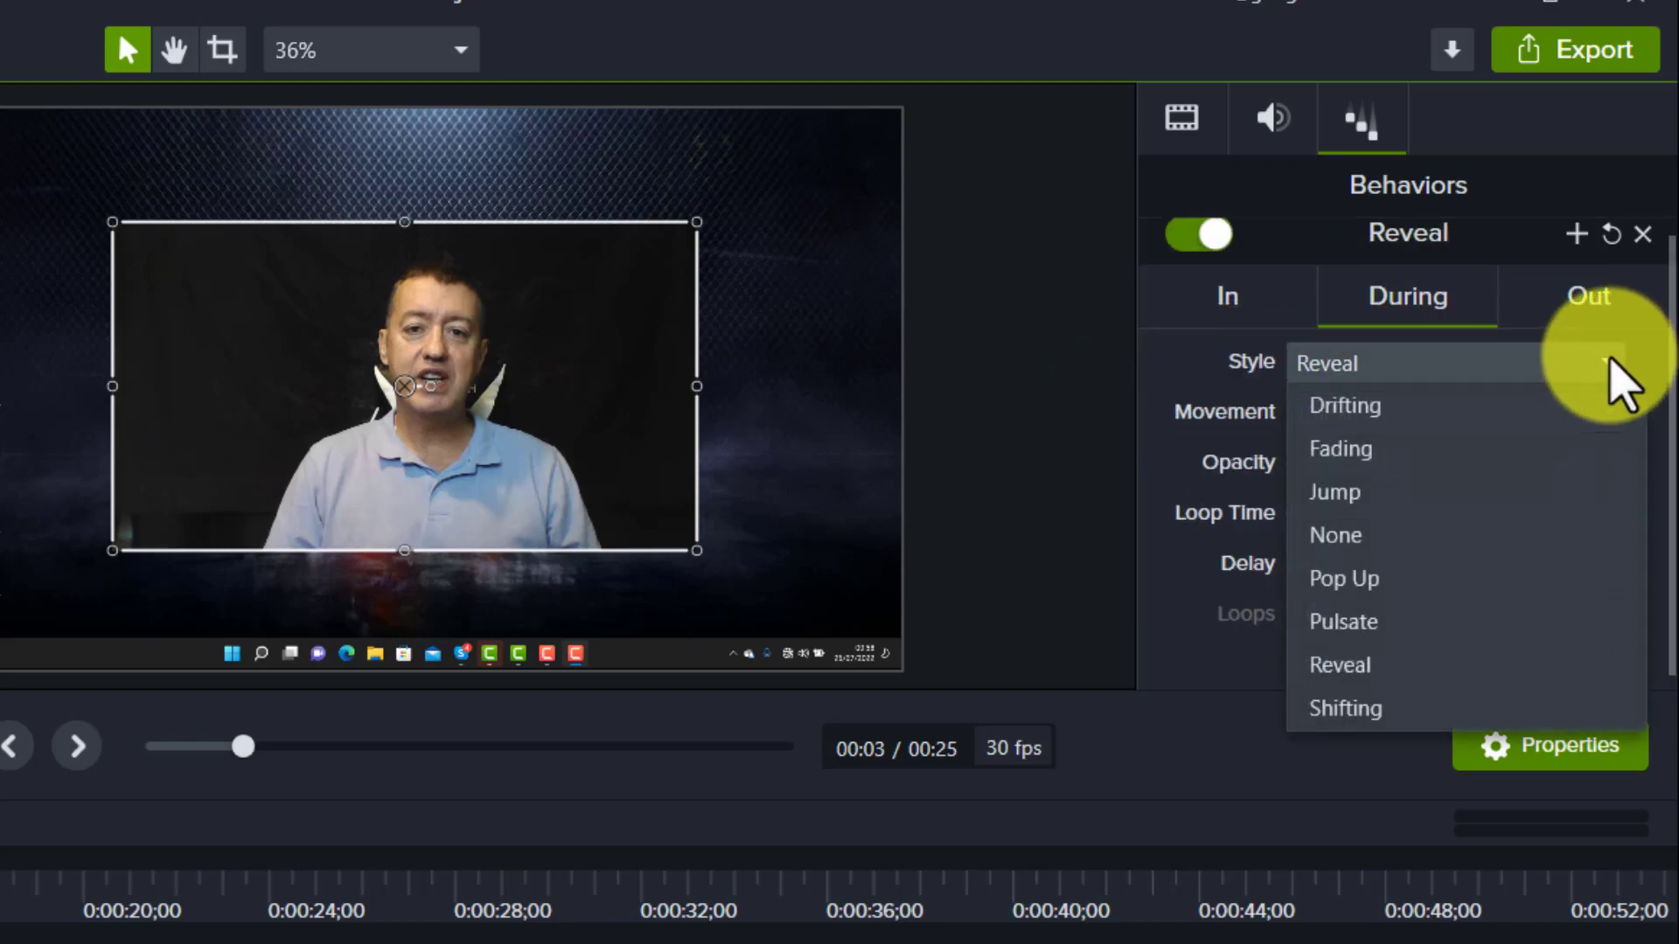
left_click(1335, 535)
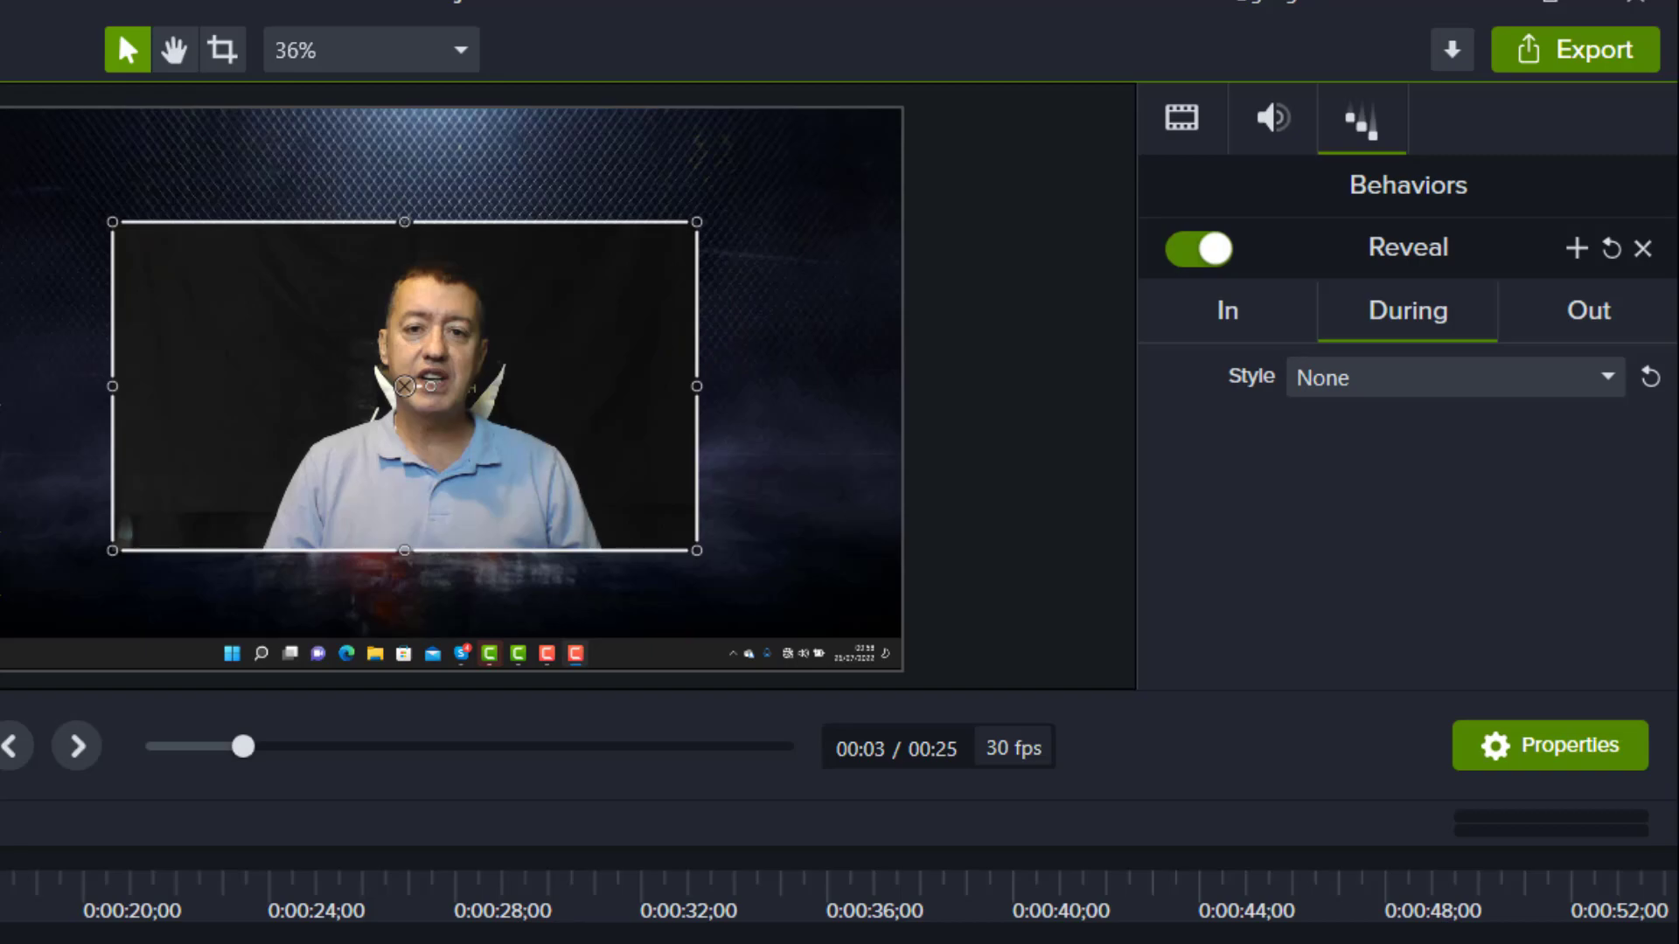
Play the clip from the start to review the adjusted Reveal behavior, and look through the available behaviors
left_click_drag(253, 542, 156, 542)
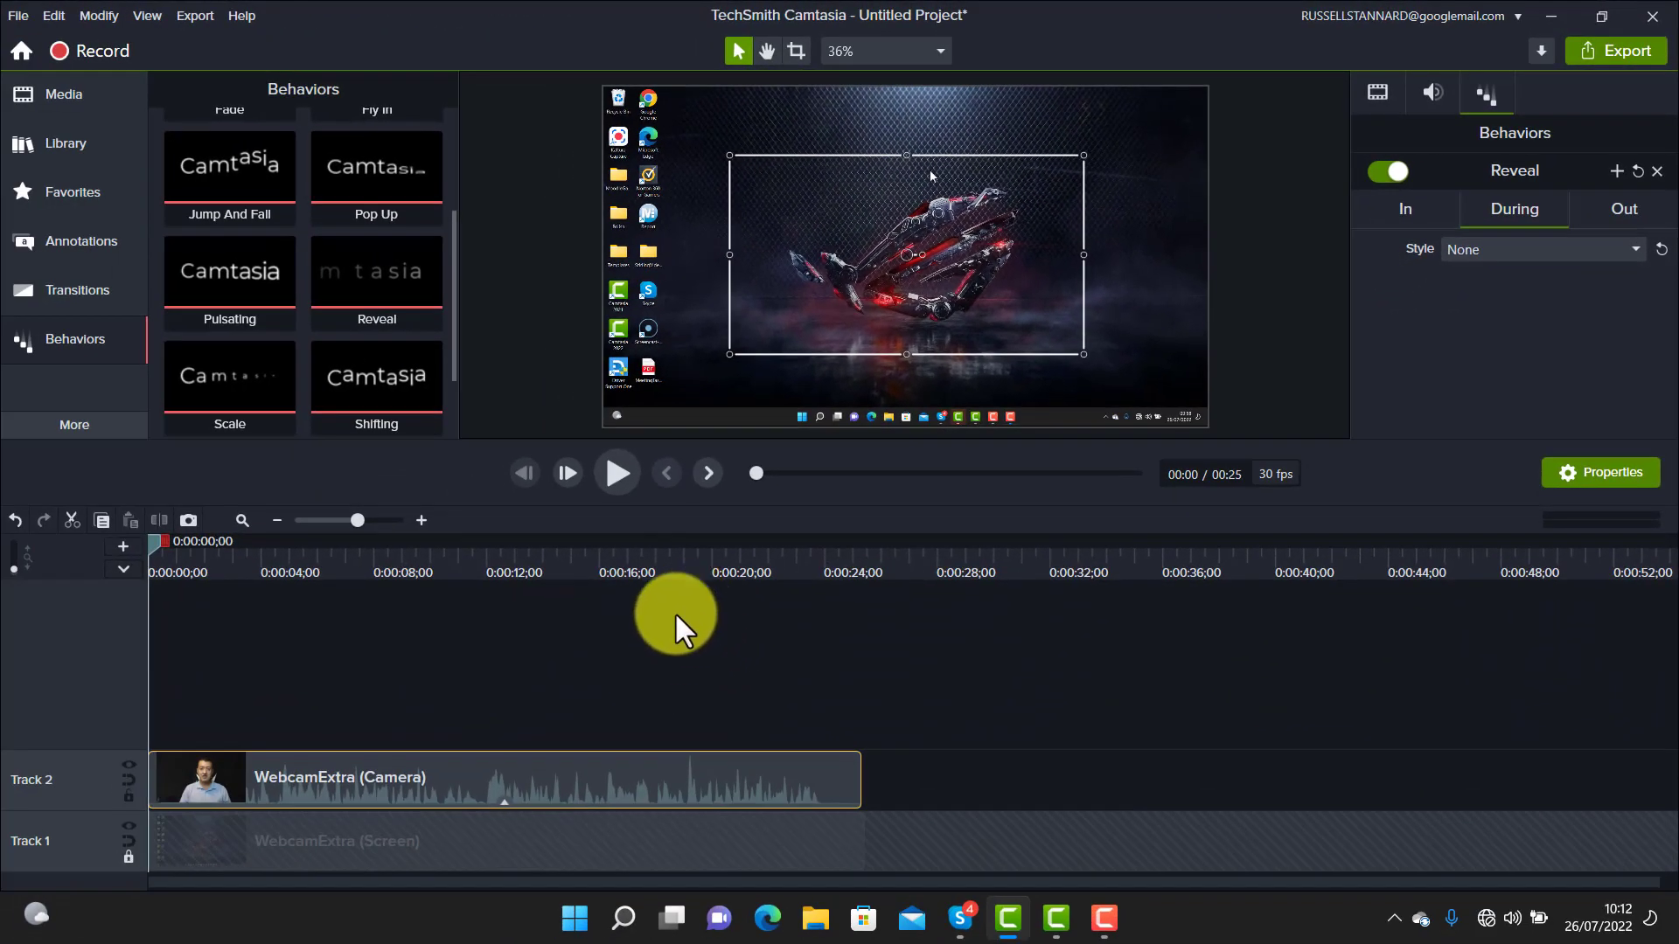
left_click(617, 474)
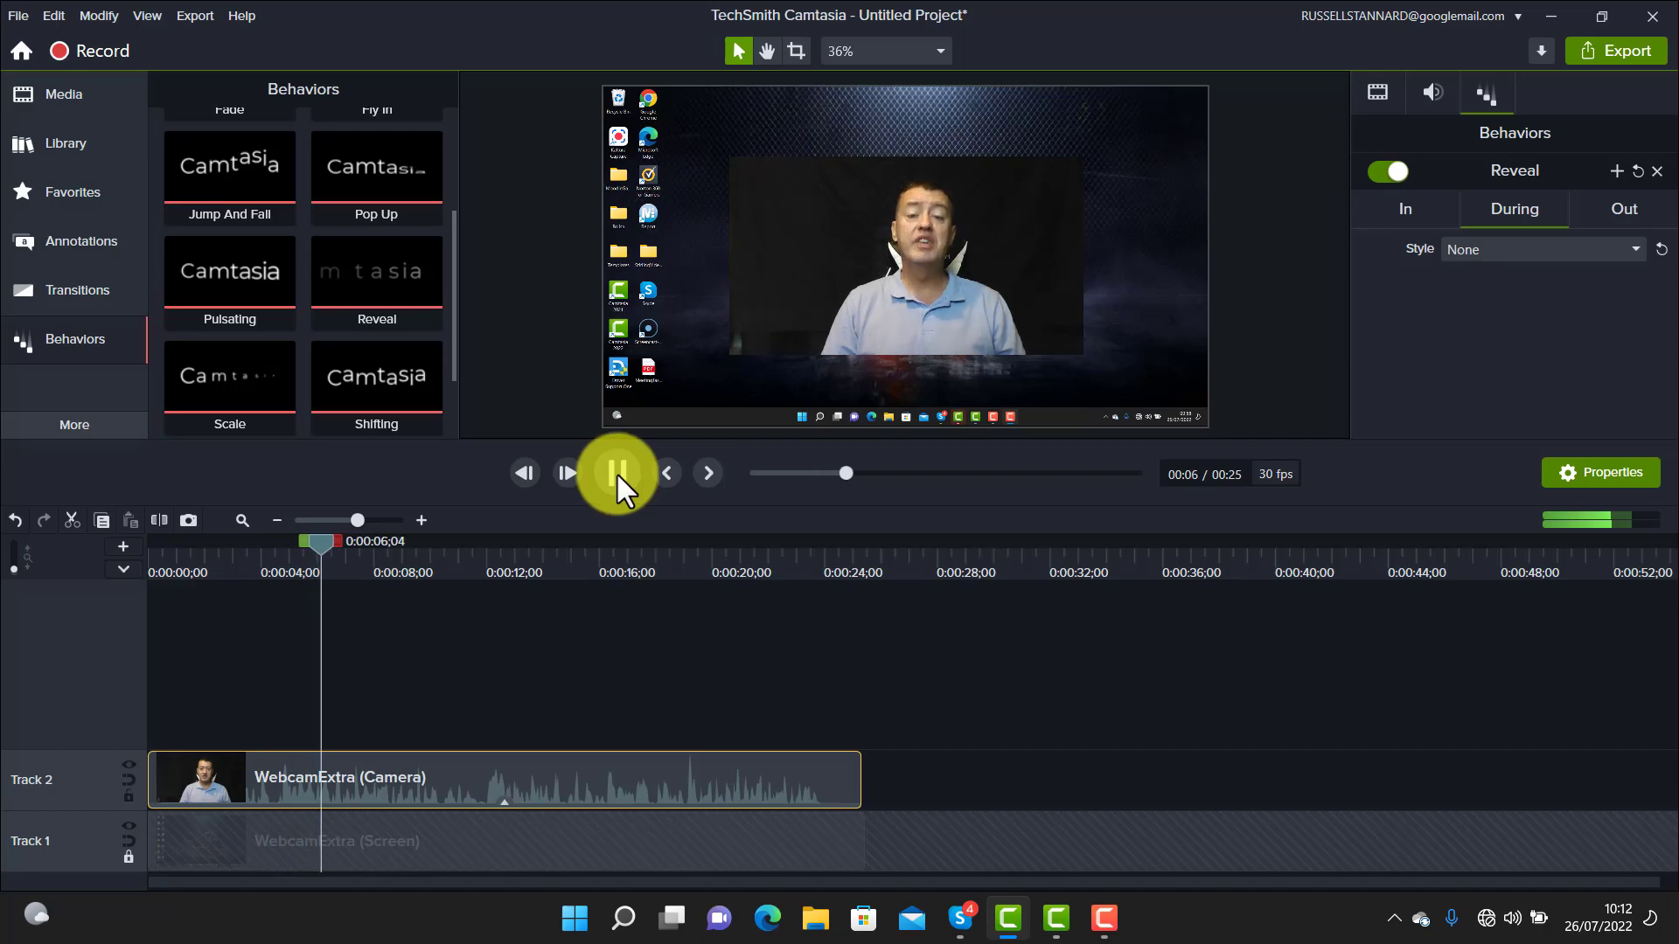
left_click(616, 472)
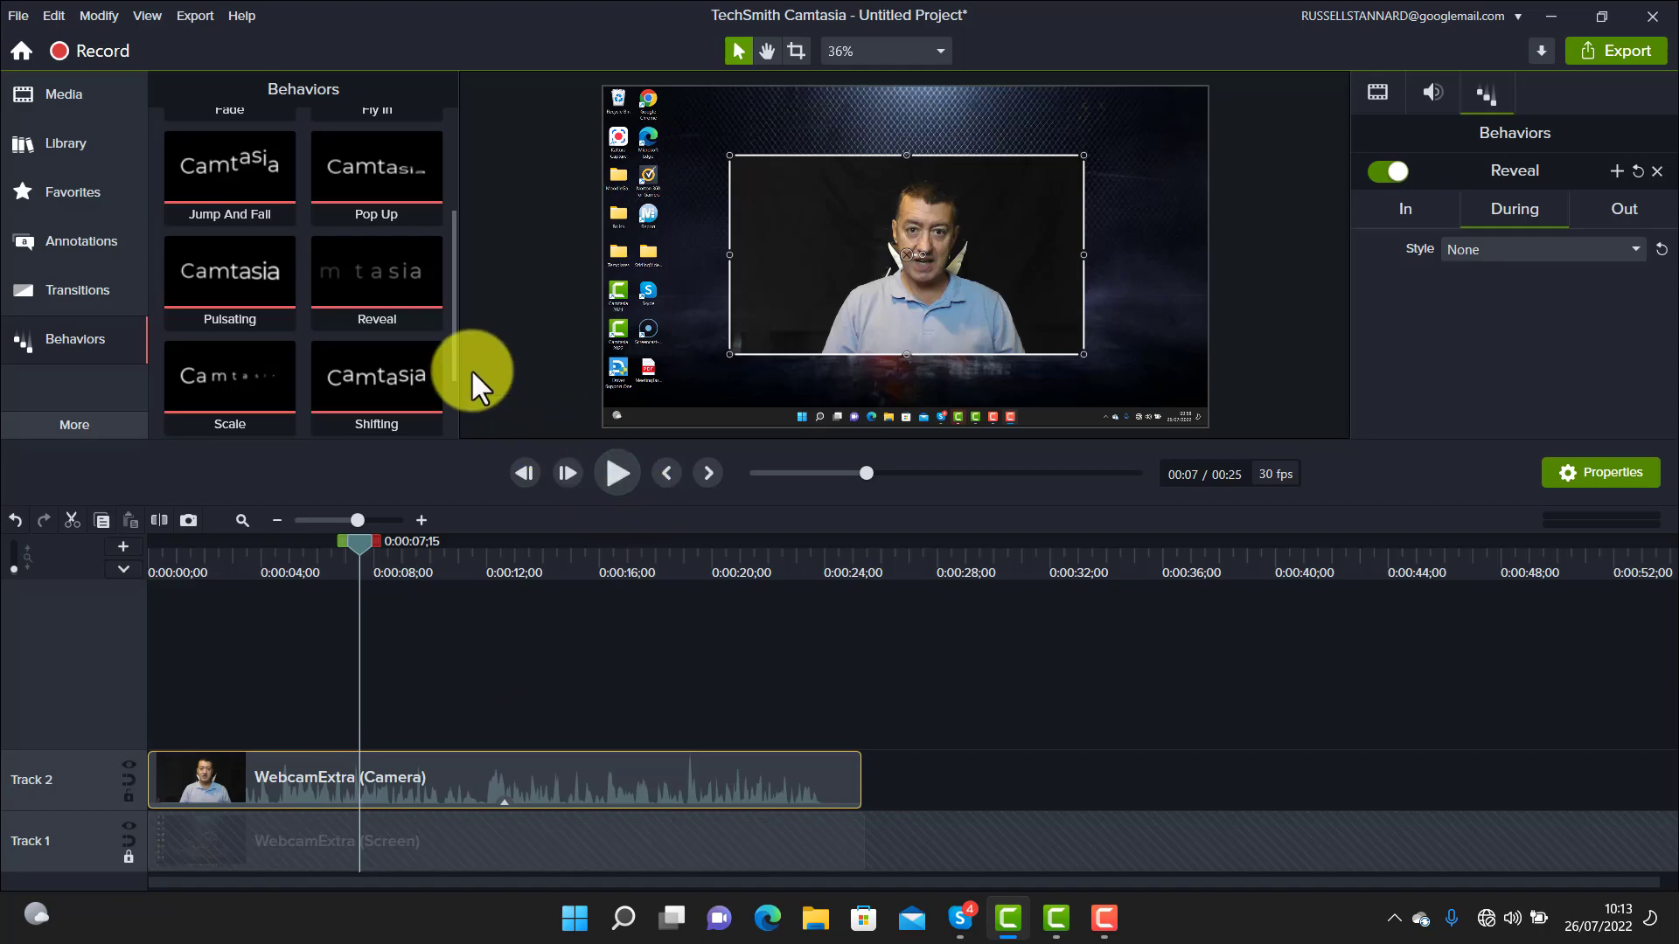
left_click_drag(449, 358, 445, 200)
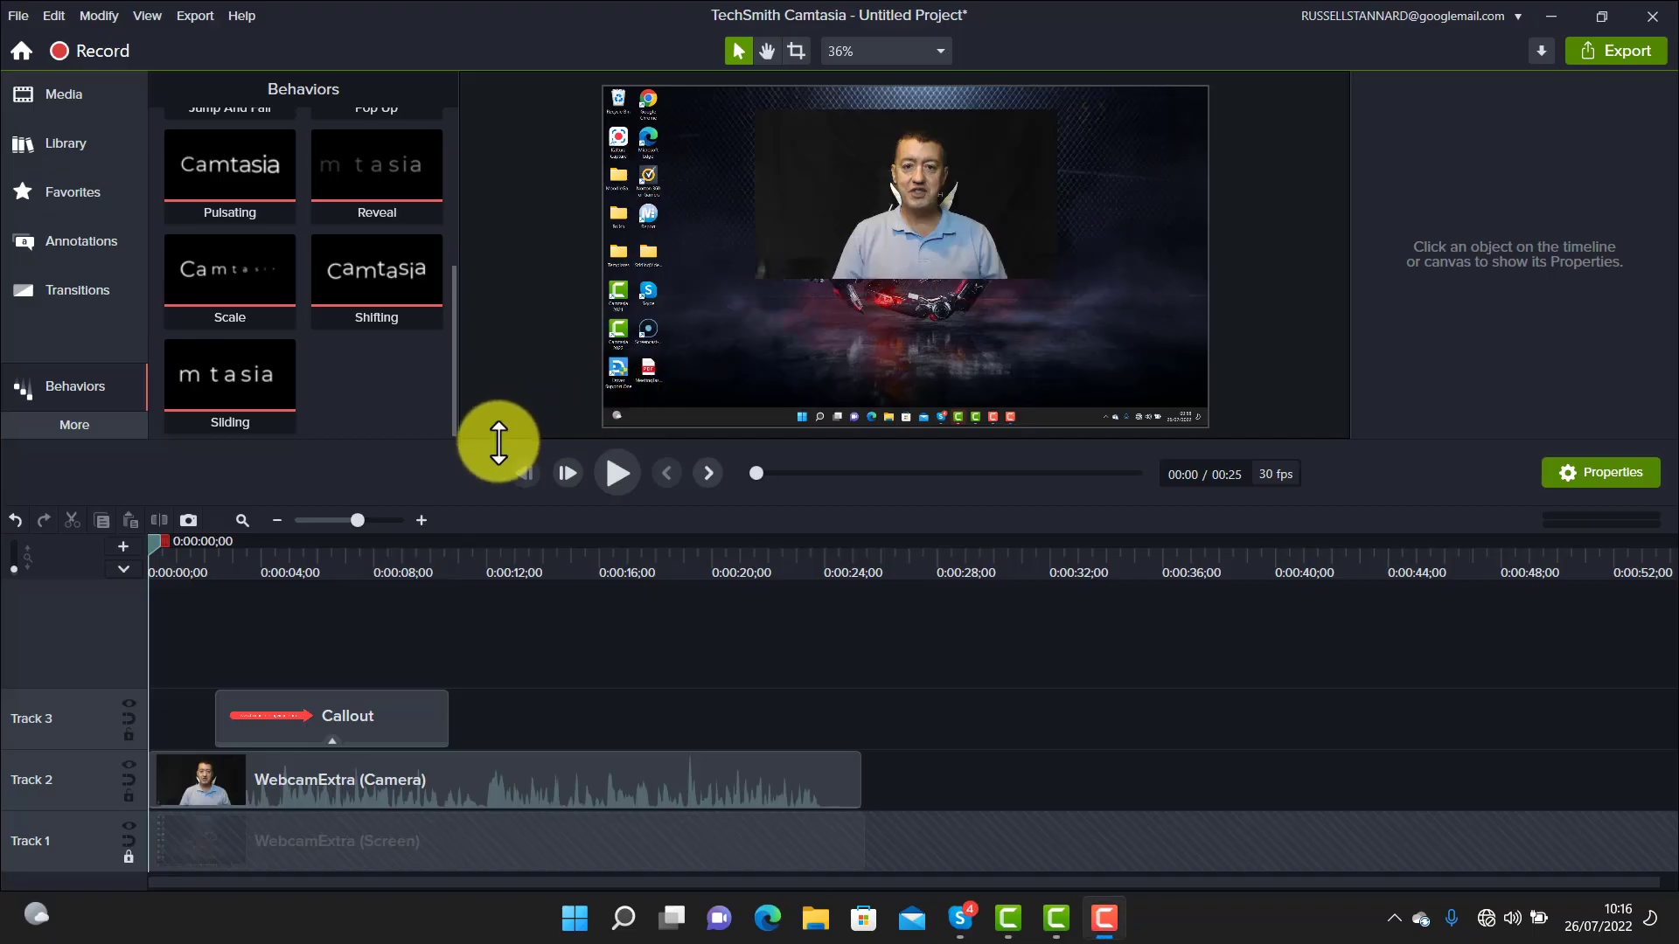
Enlarge the canvas preview area and play the opening to review the arrow callout below the webcam picture
left_click_drag(487, 446, 442, 579)
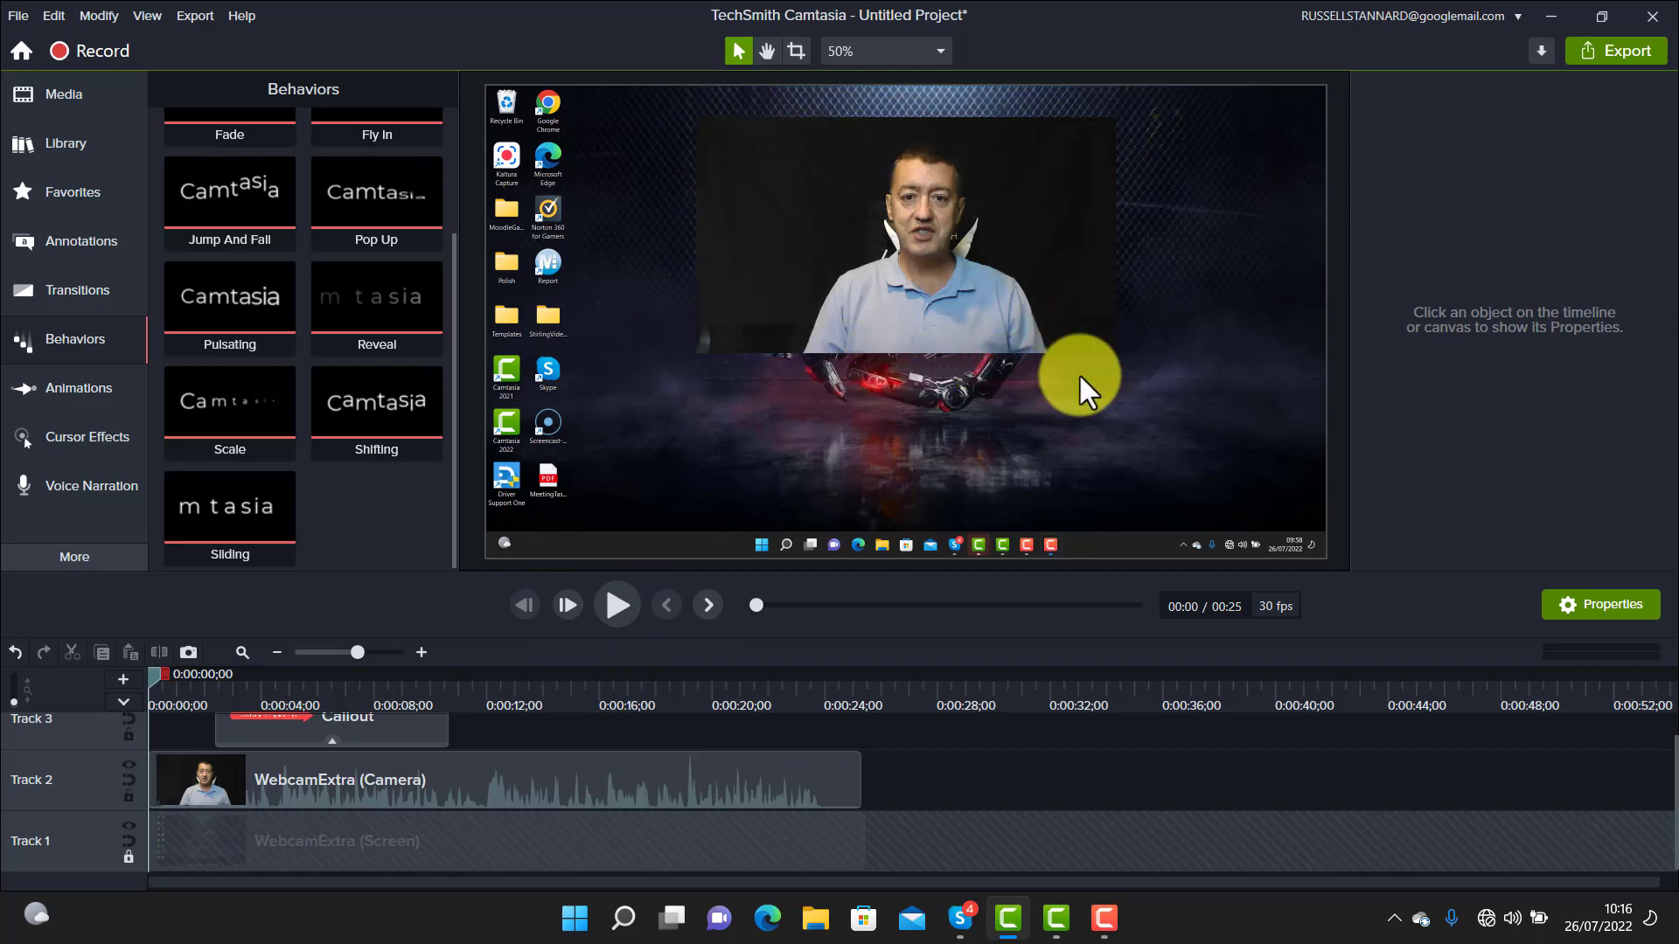
left_click(610, 610)
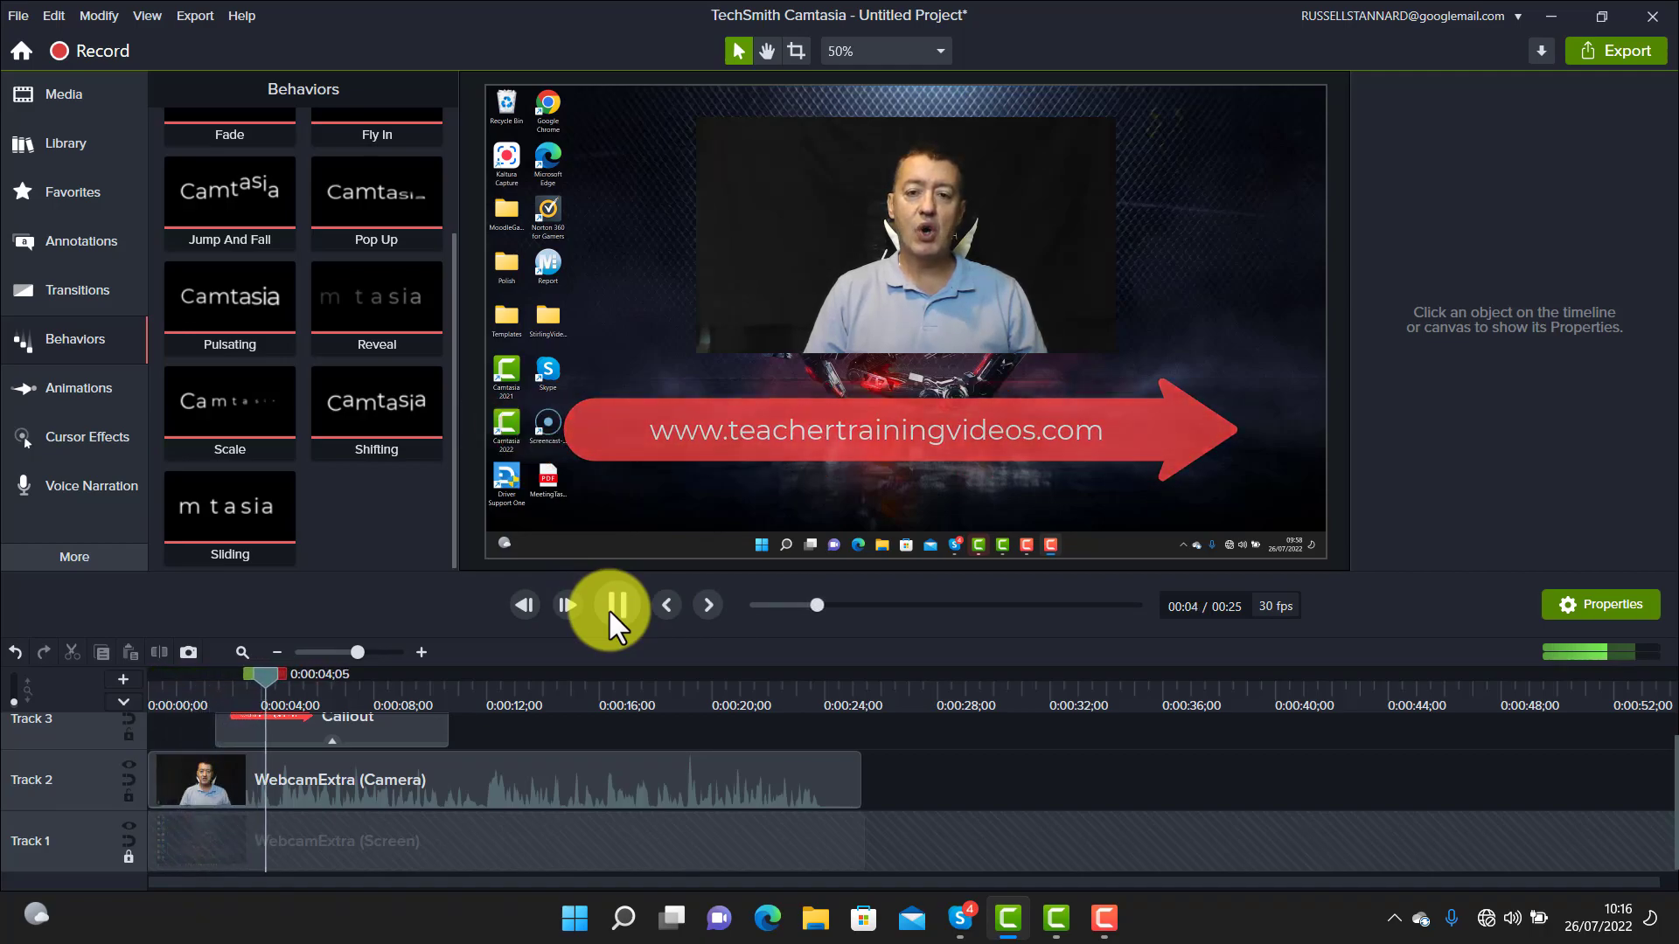
left_click(610, 607)
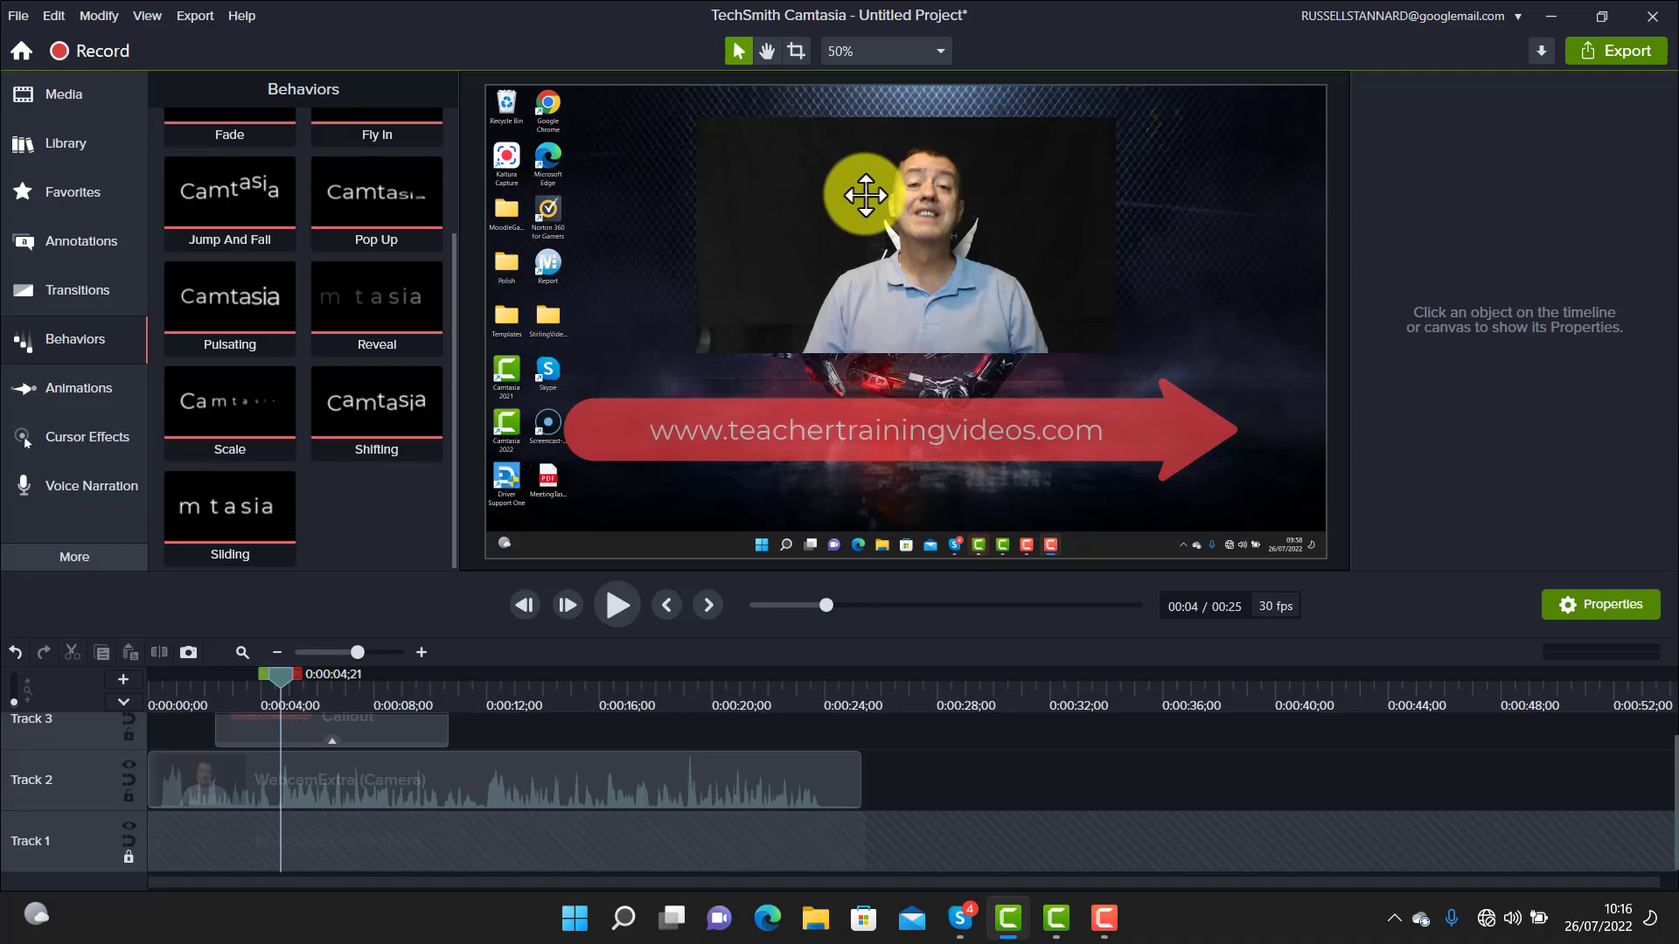
Apply the Border visual effect to the webcam picture of the camera clip
left_click(74, 558)
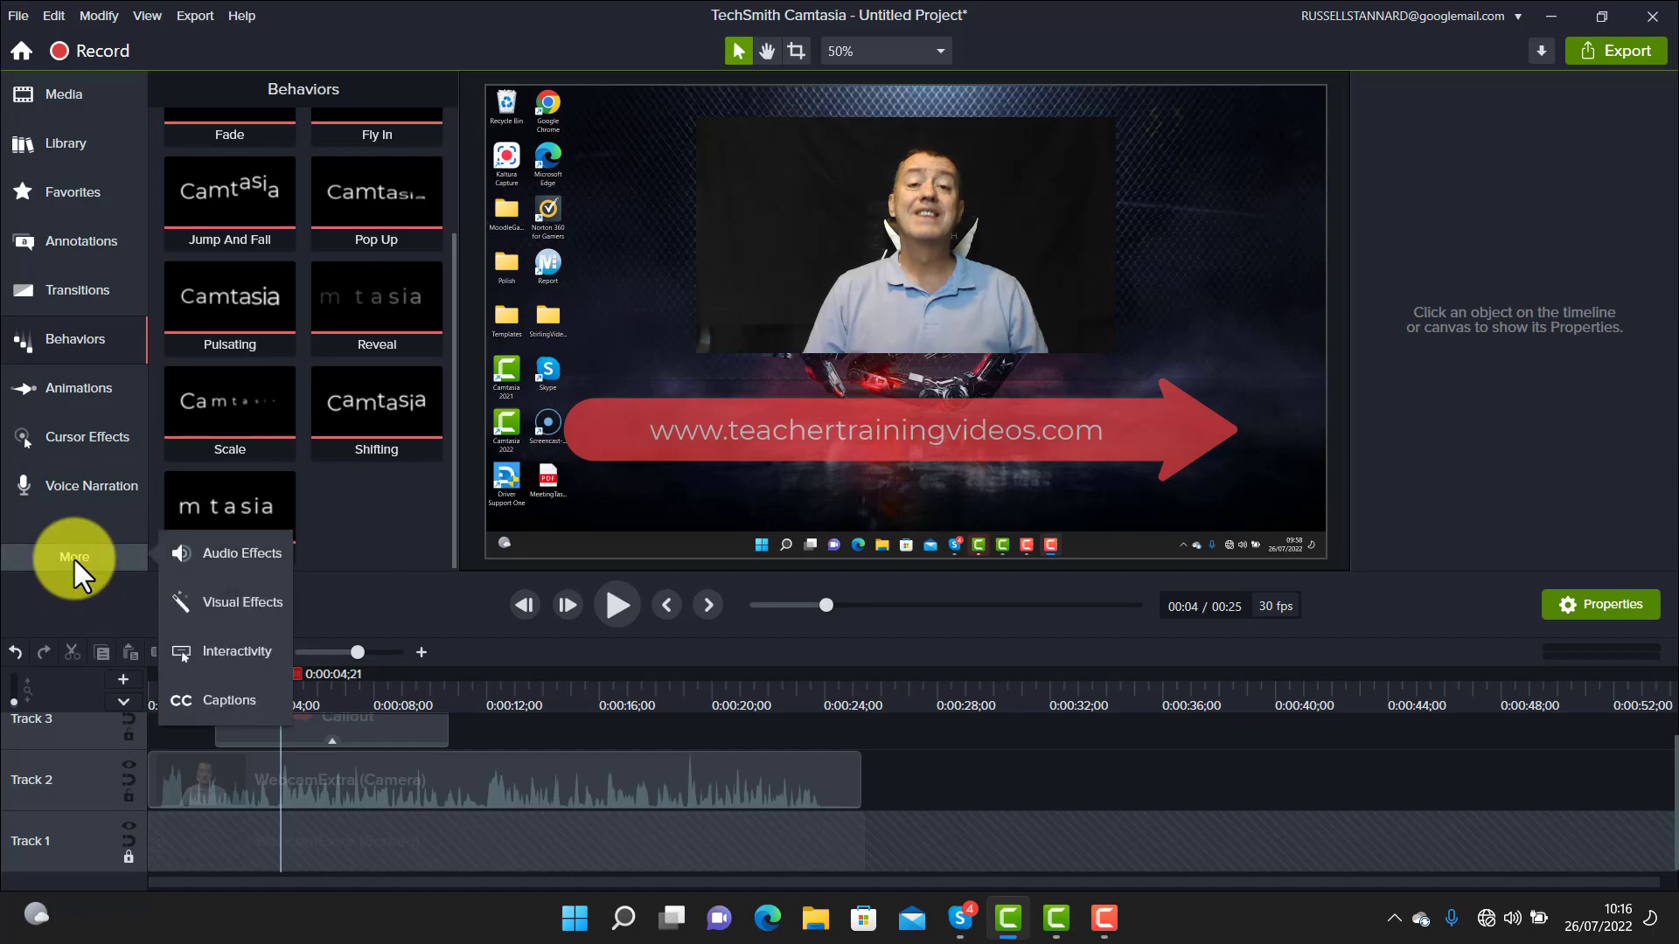
left_click(197, 602)
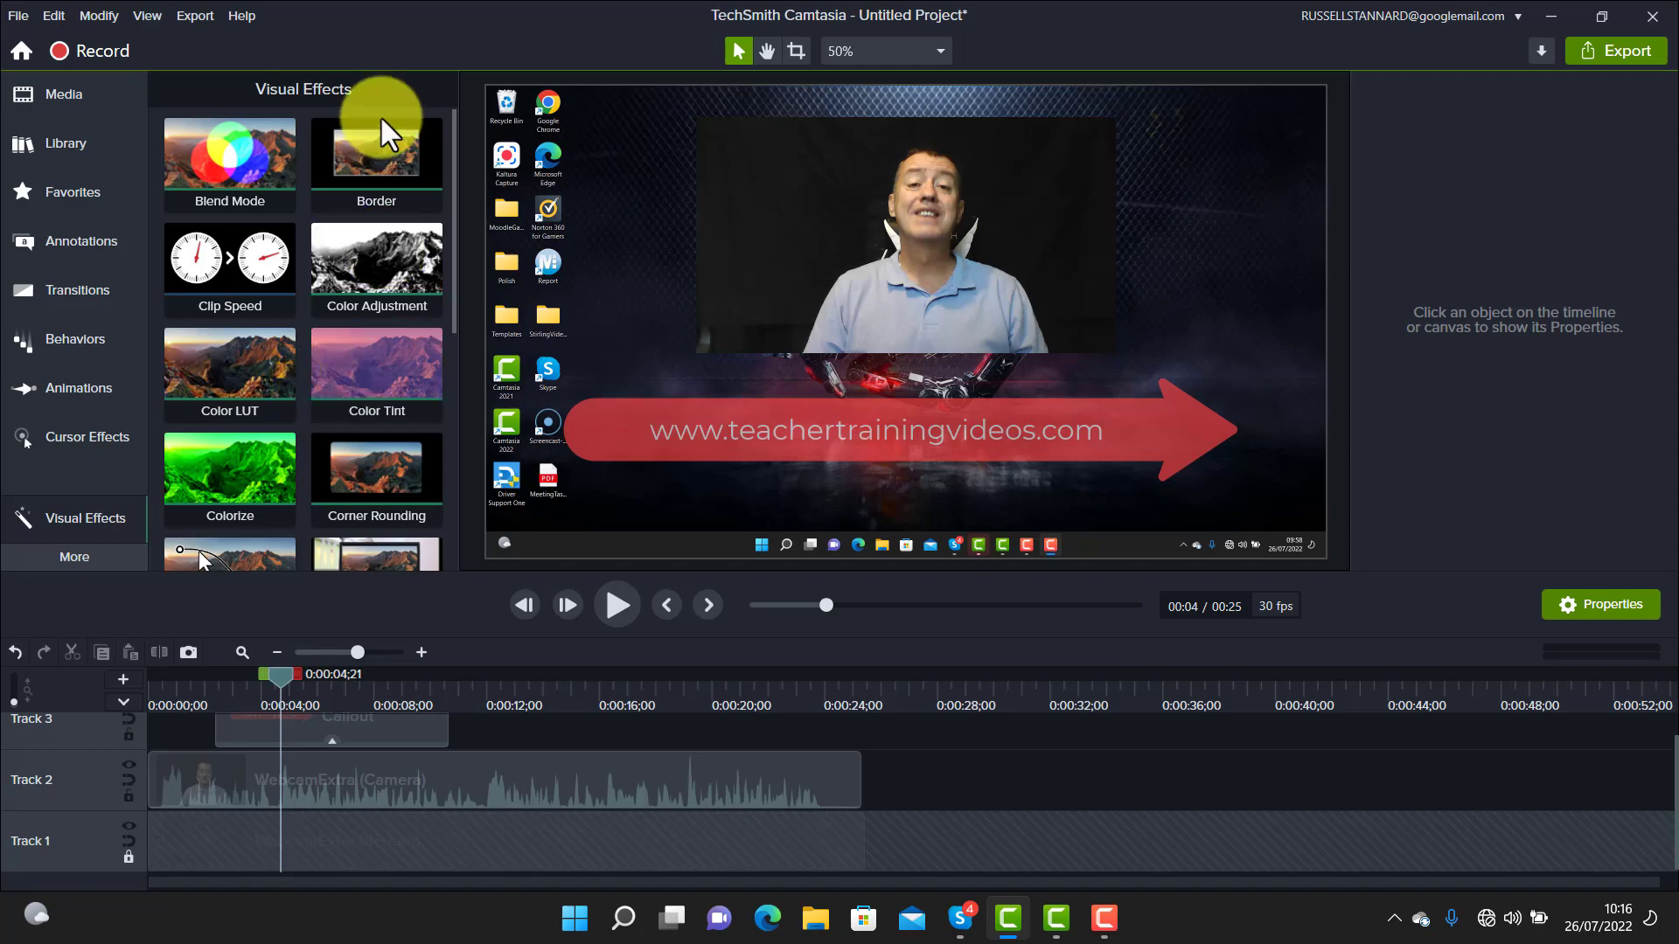
key("F10")
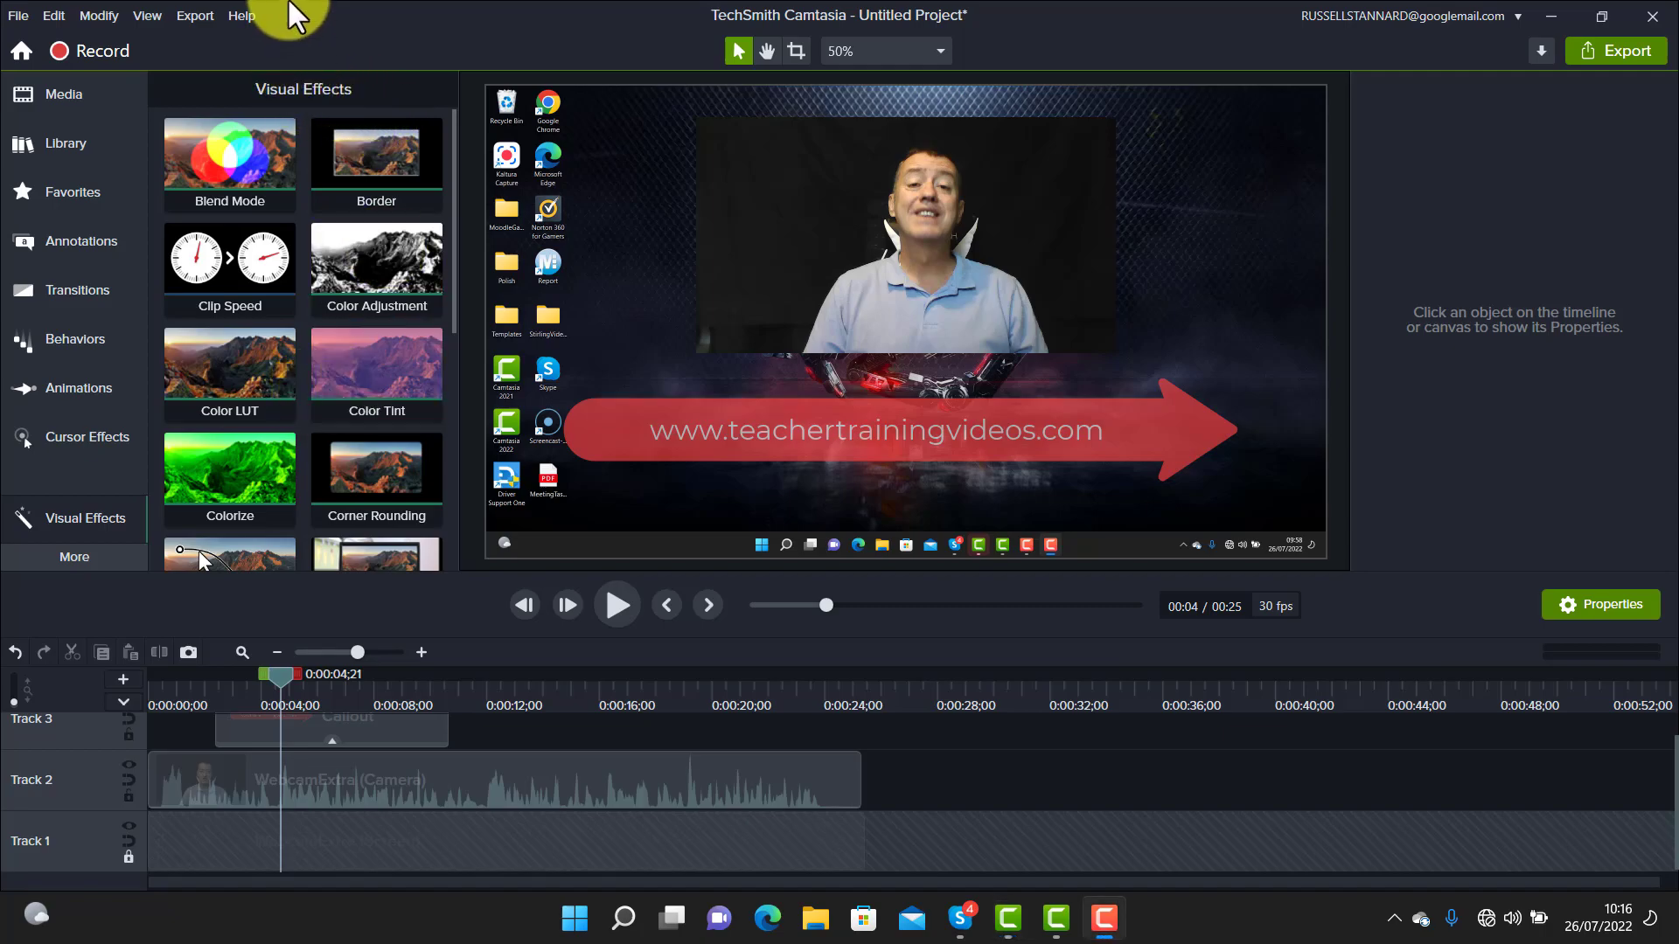
left_click_drag(363, 149, 934, 214)
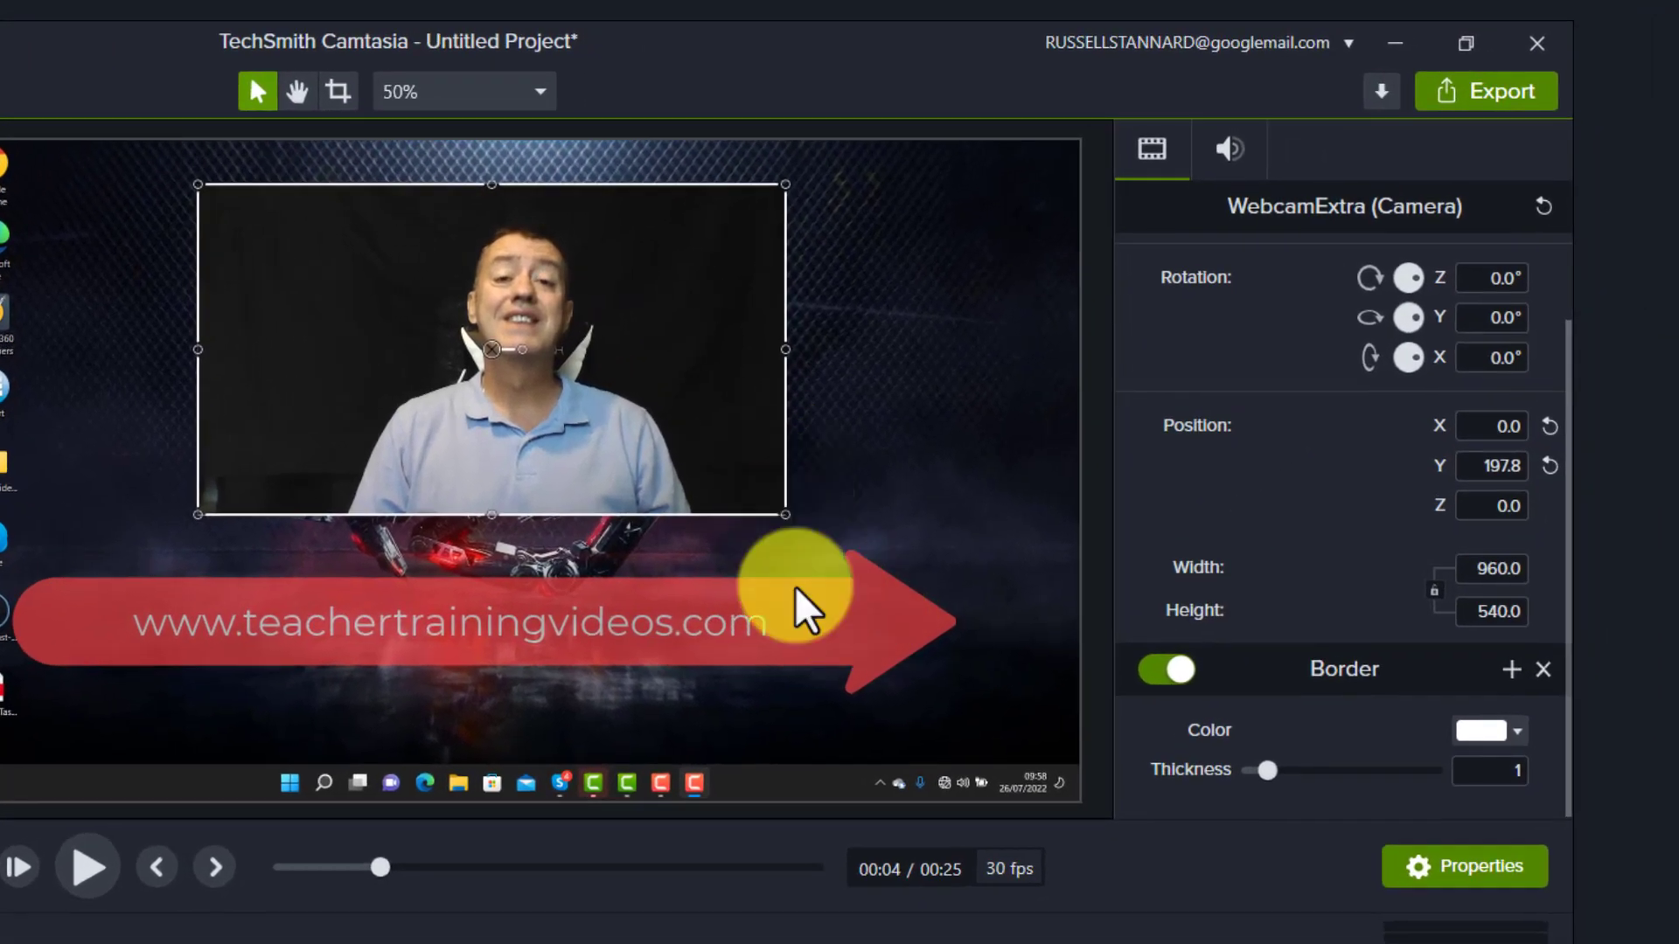
Set the webcam border's color to the red sampled from the arrow callout and its thickness to 9, and play the clip from near its start
left_click(1516, 726)
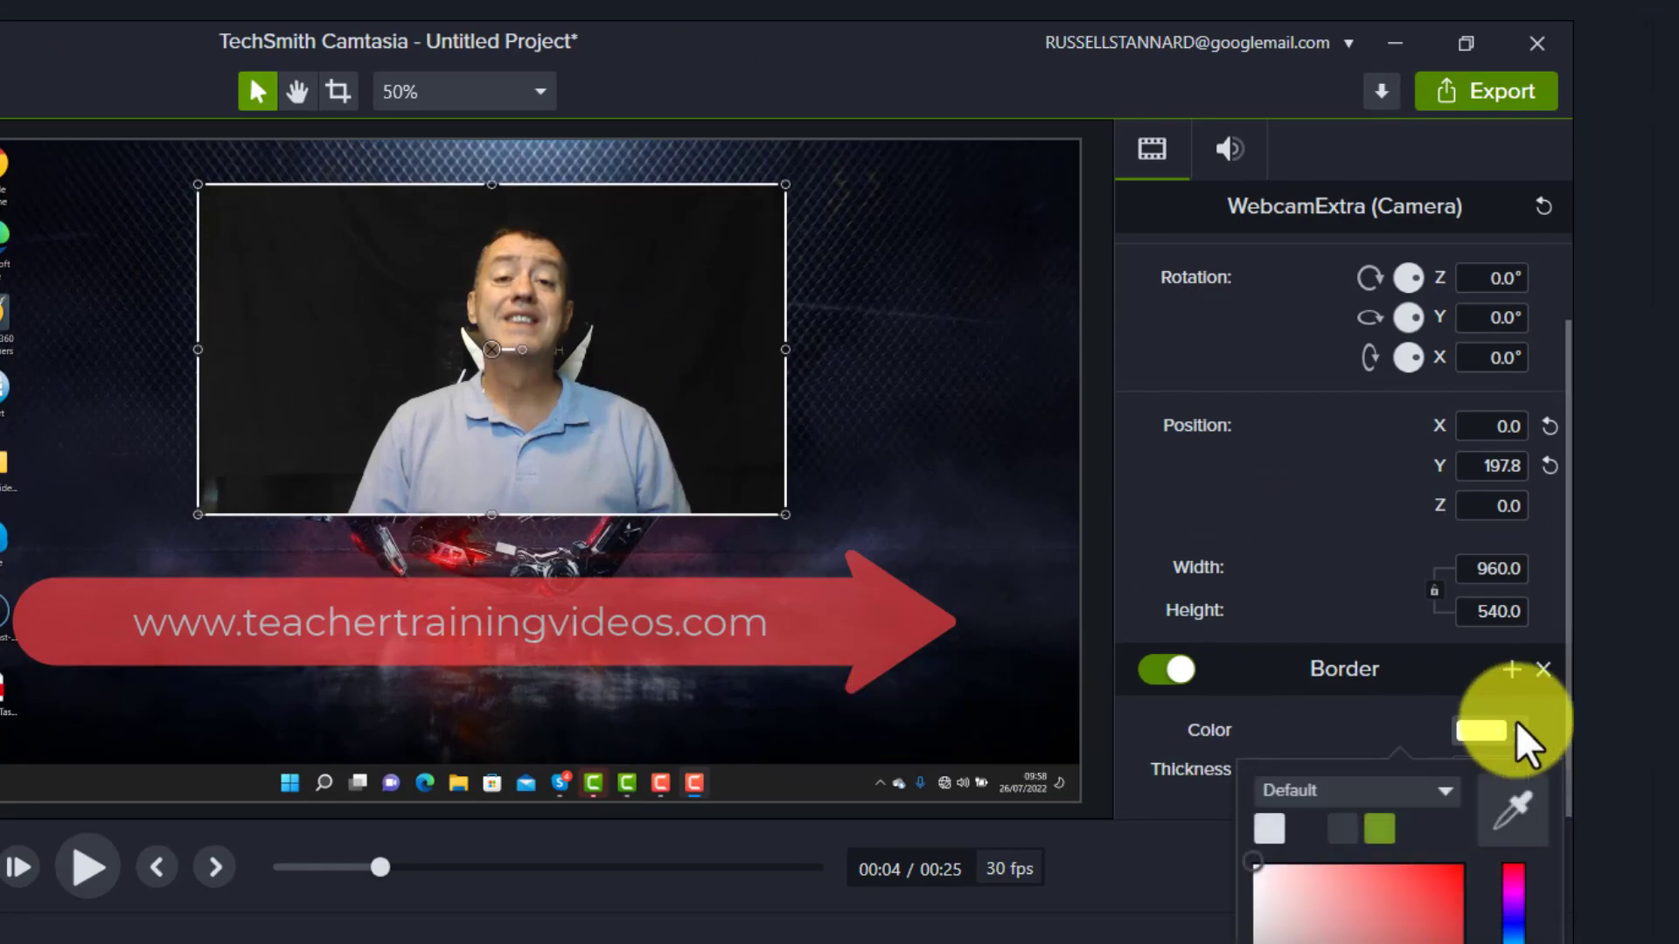
left_click(1514, 810)
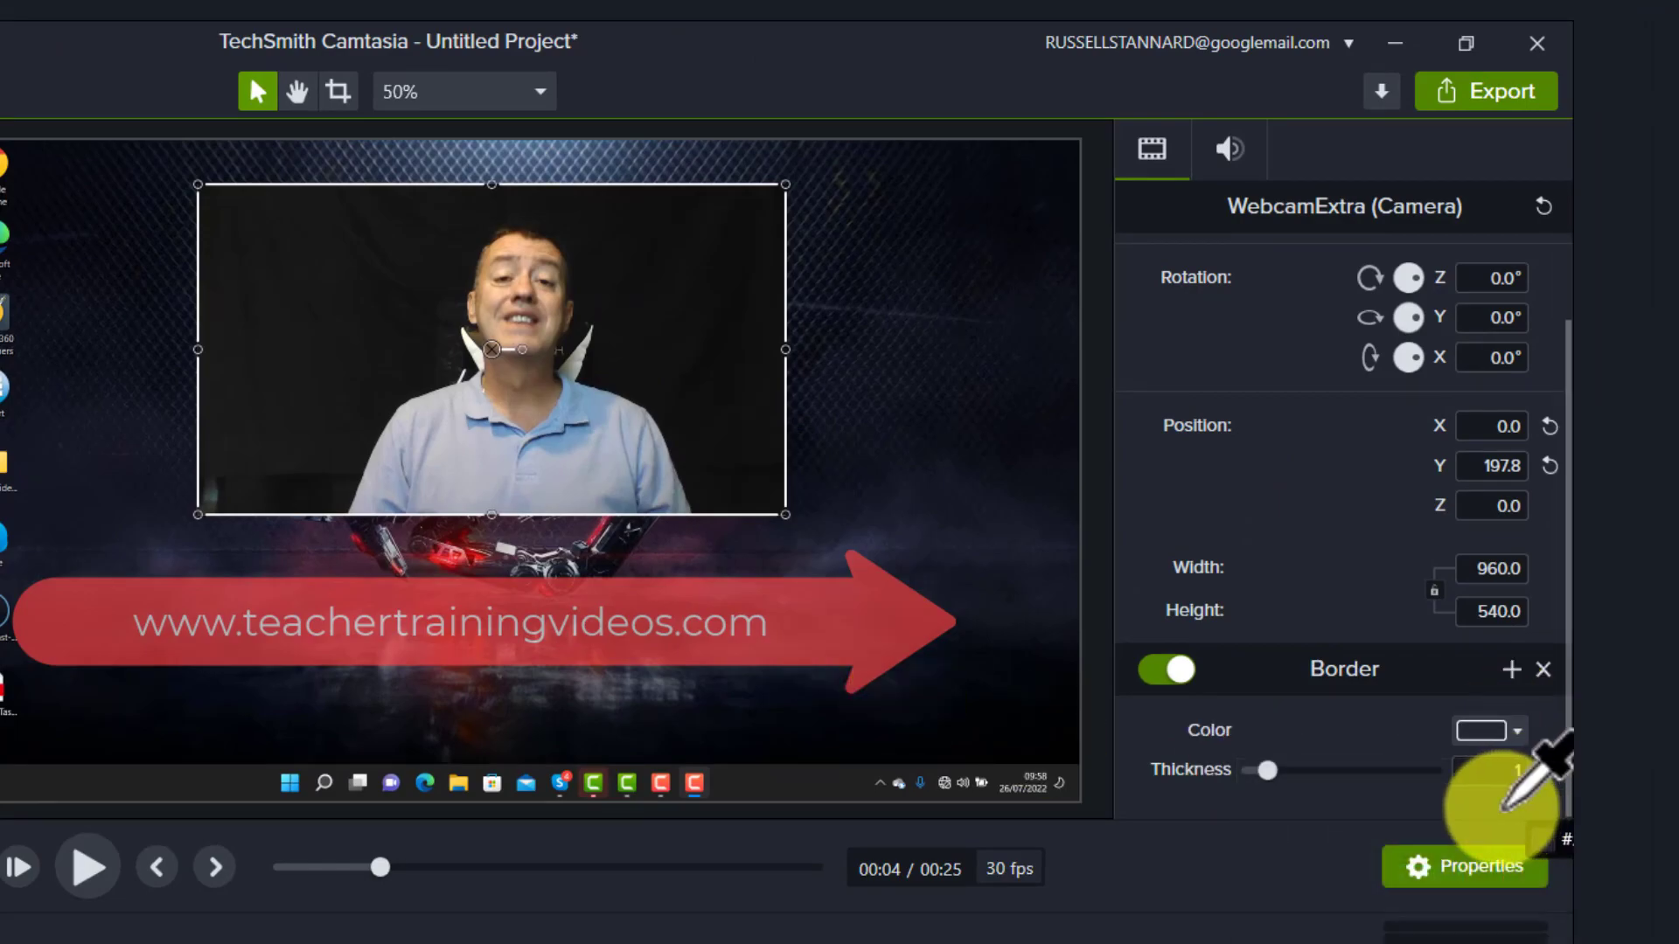
left_click(880, 616)
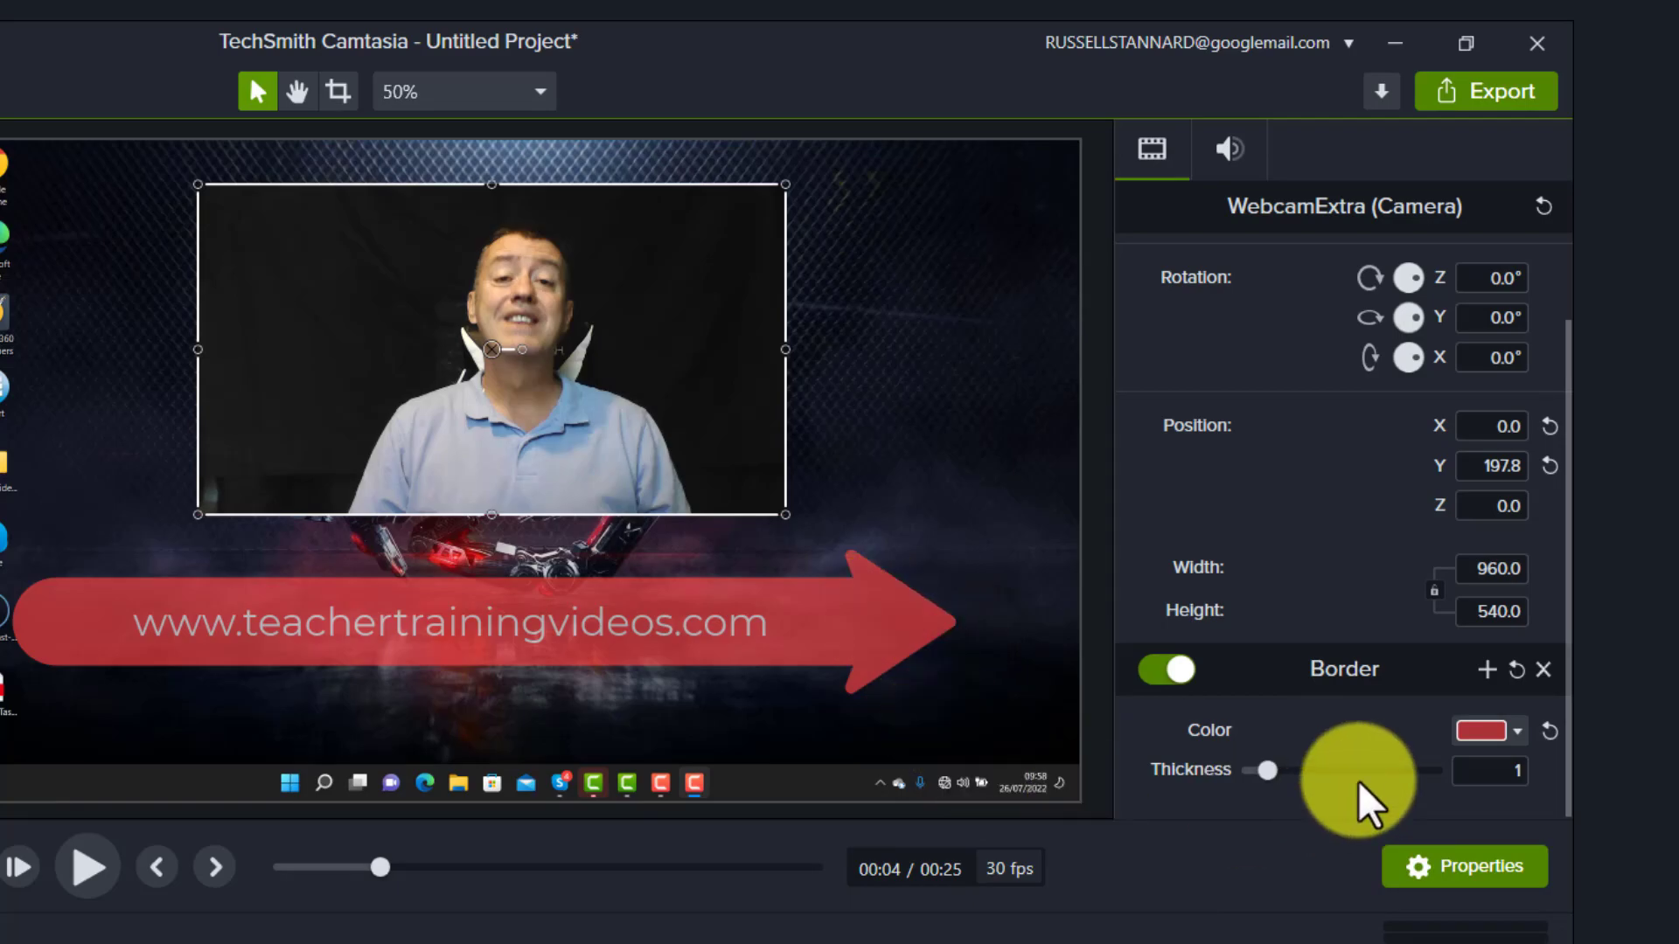
left_click_drag(1273, 769, 1409, 771)
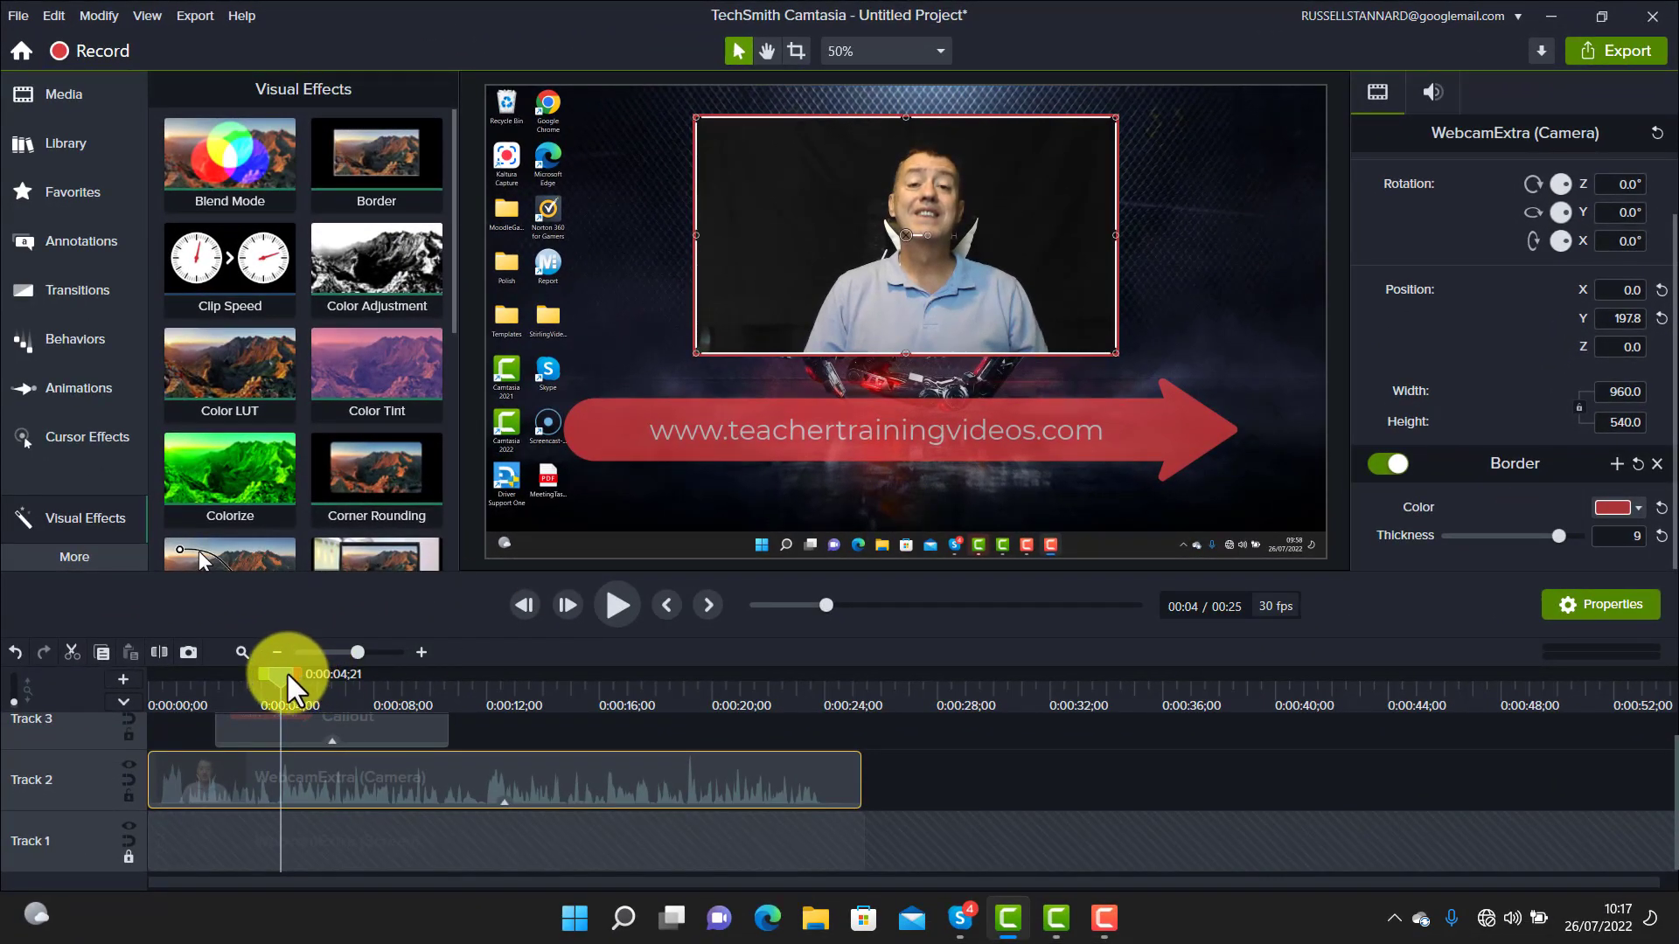
left_click_drag(286, 670, 170, 669)
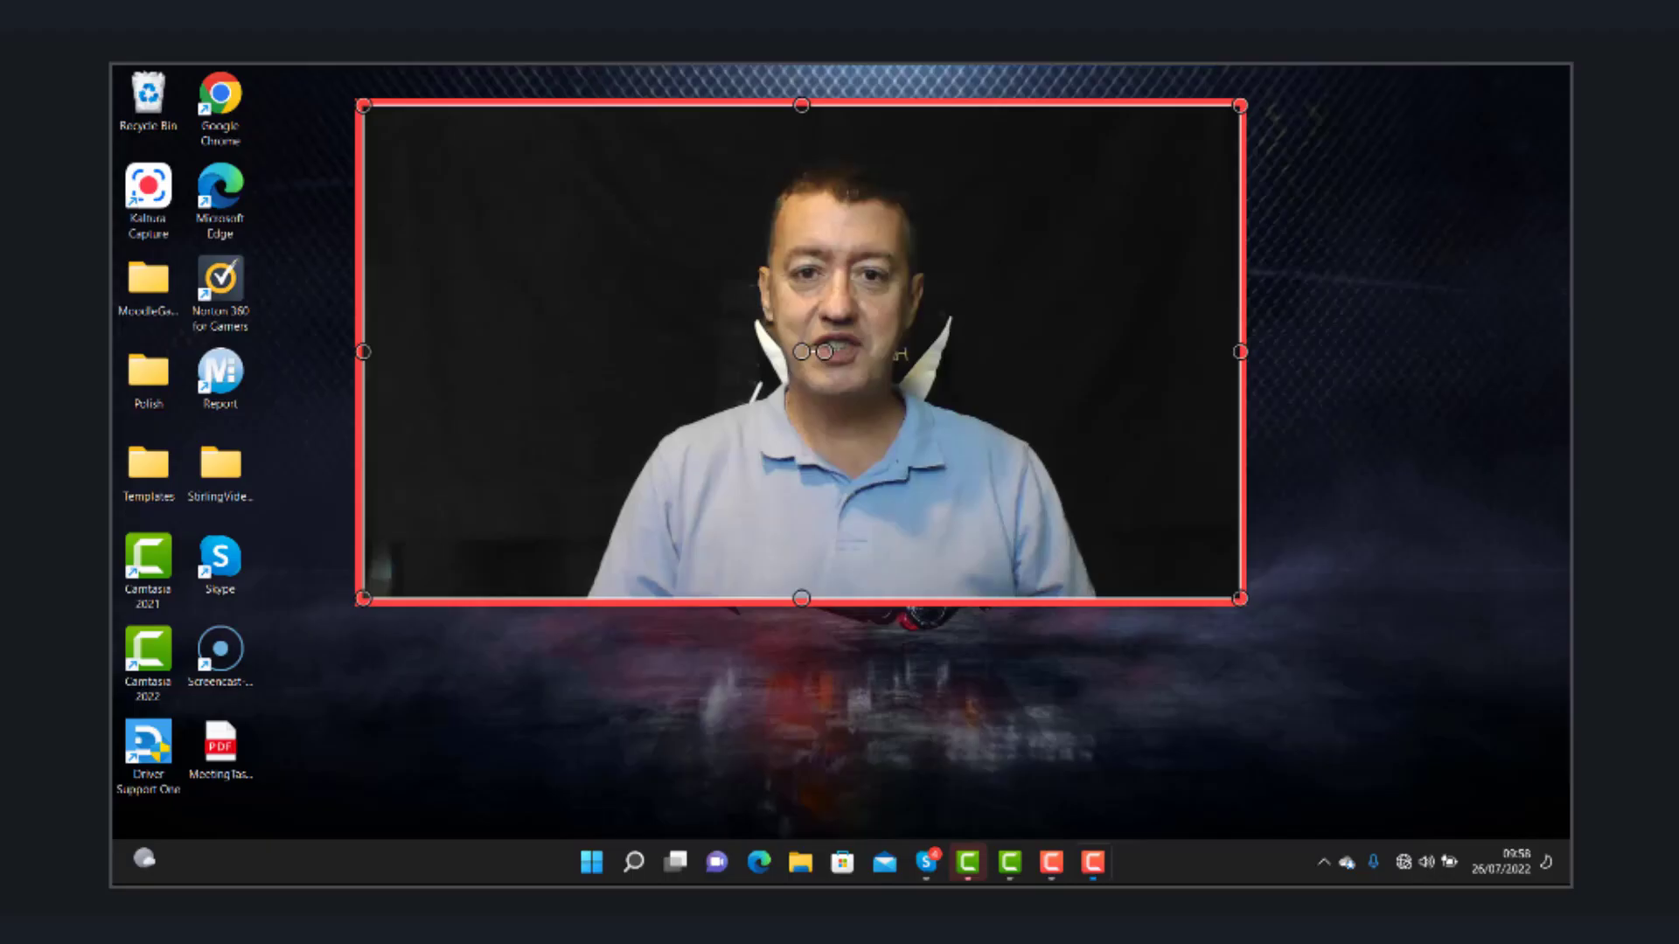
key("space")
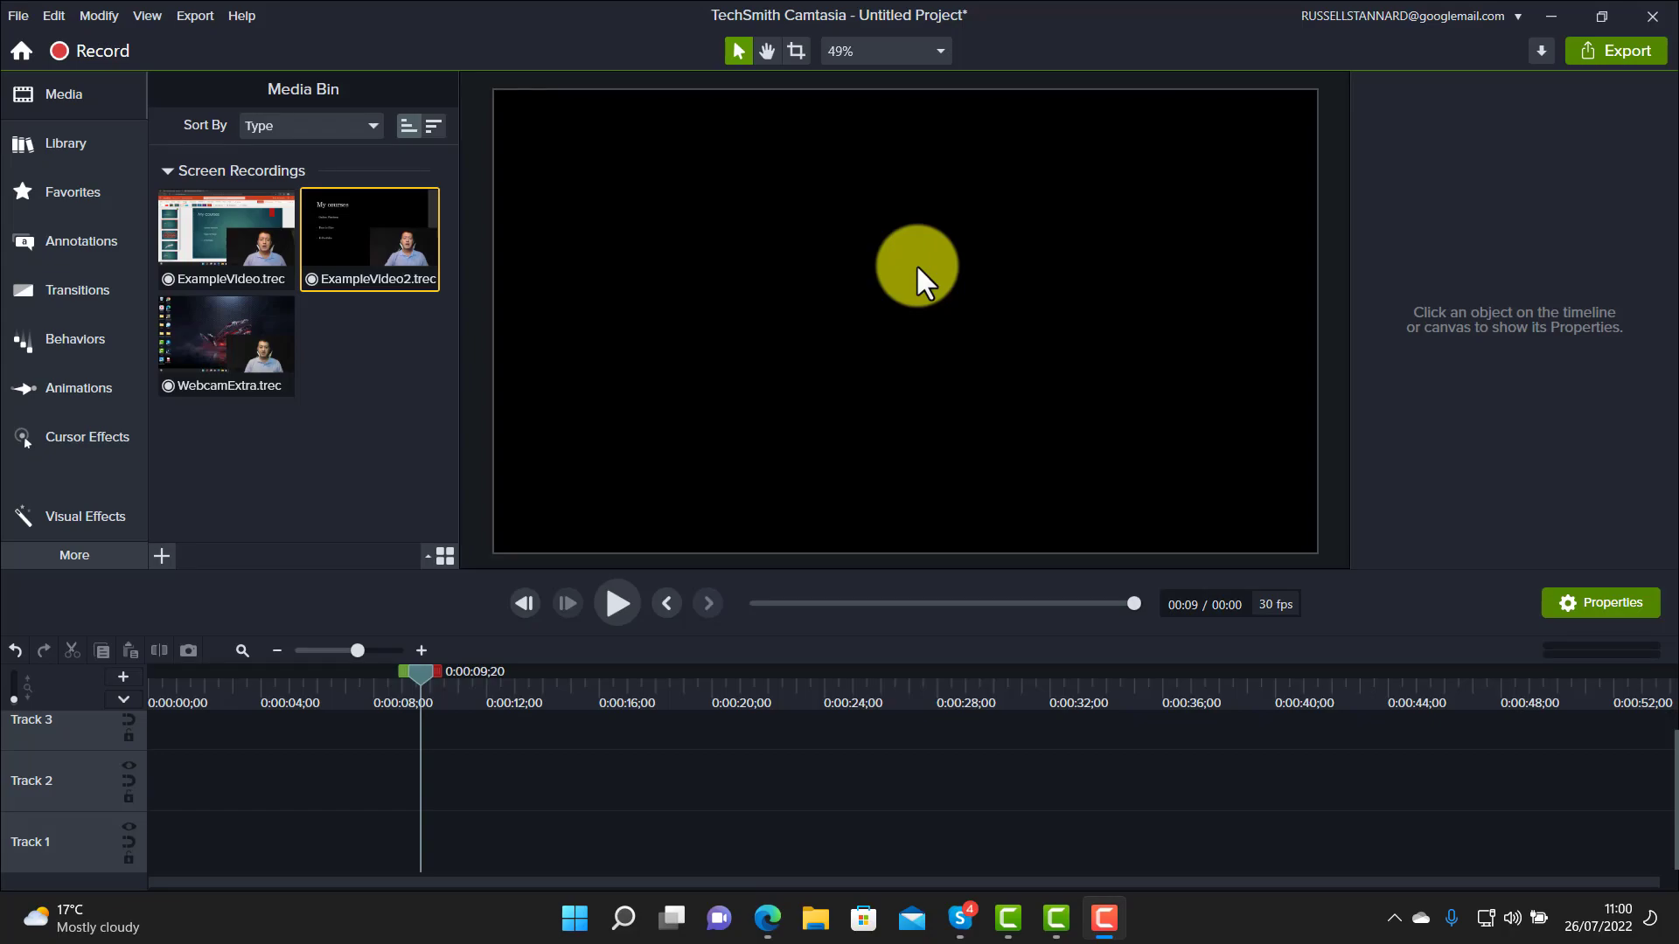
Place the ExampleVideo2.trec recording at the start of the timeline, with its screen on Track 1 and camera on Track 2
left_click(103, 518)
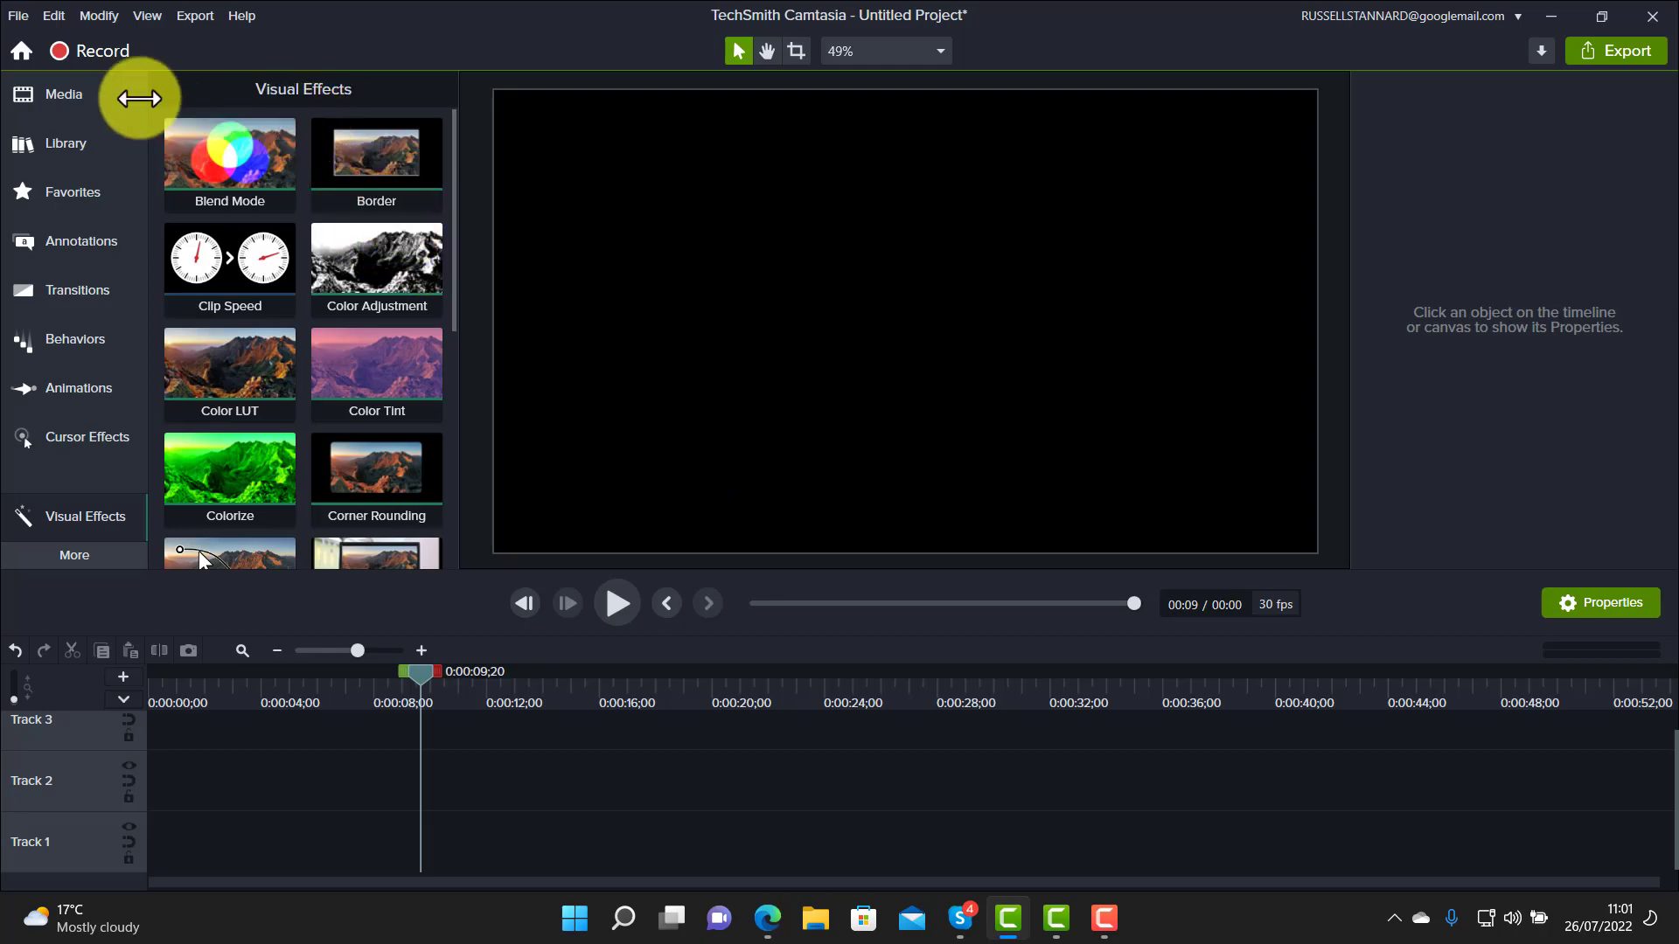
left_click(64, 96)
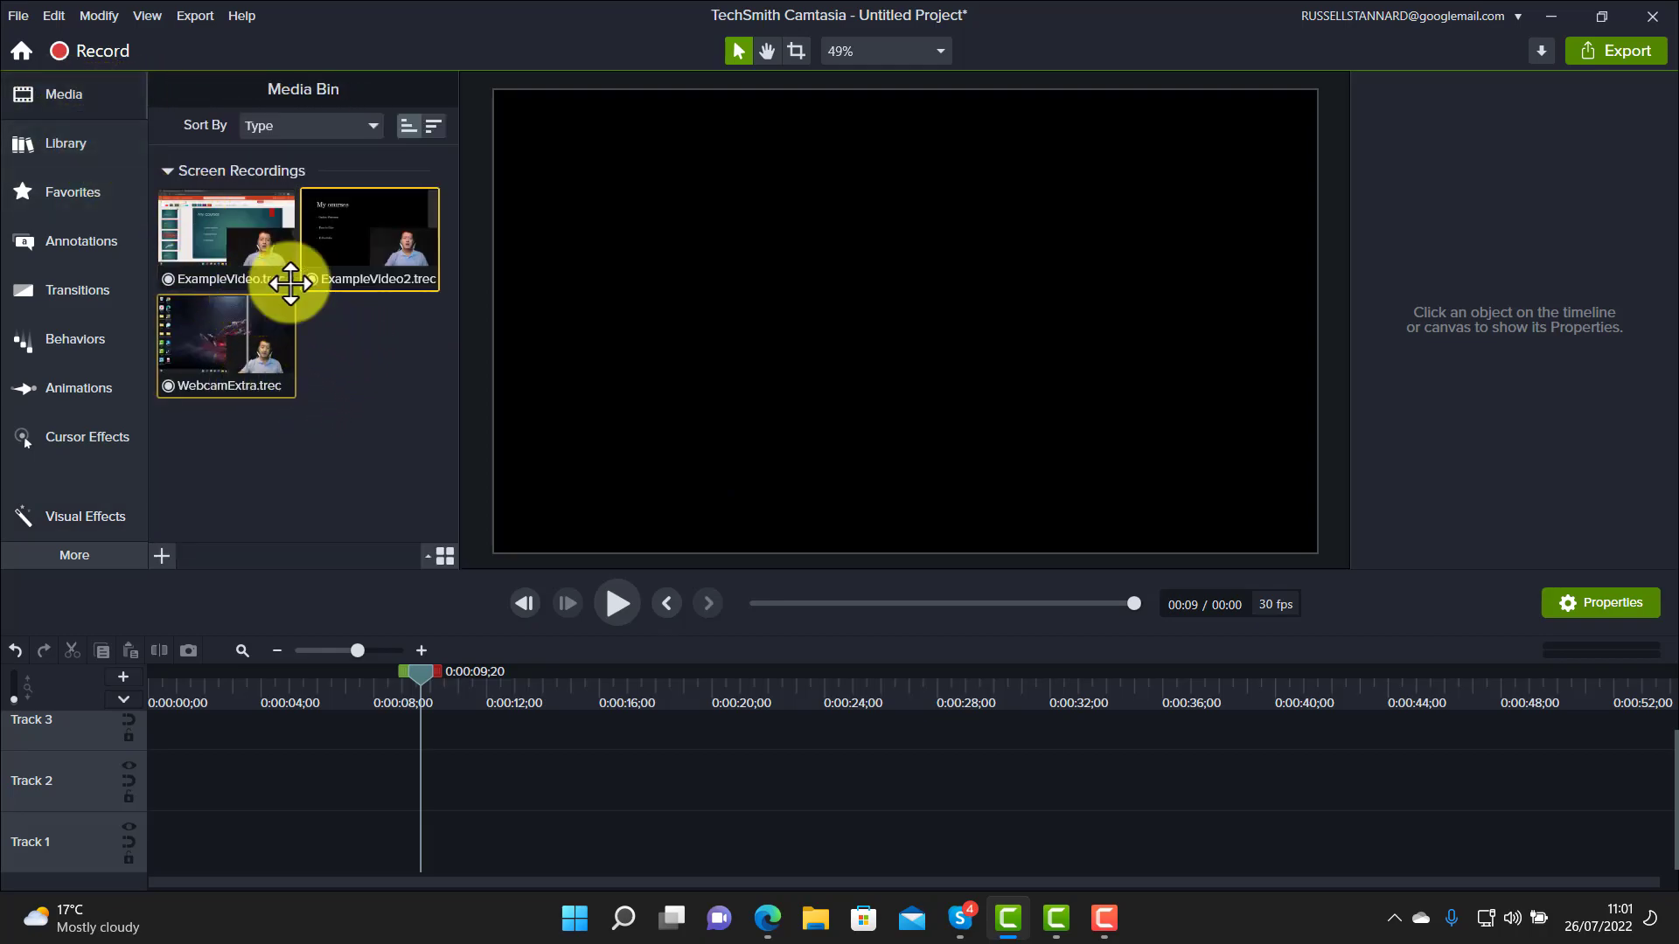
left_click_drag(355, 269, 151, 874)
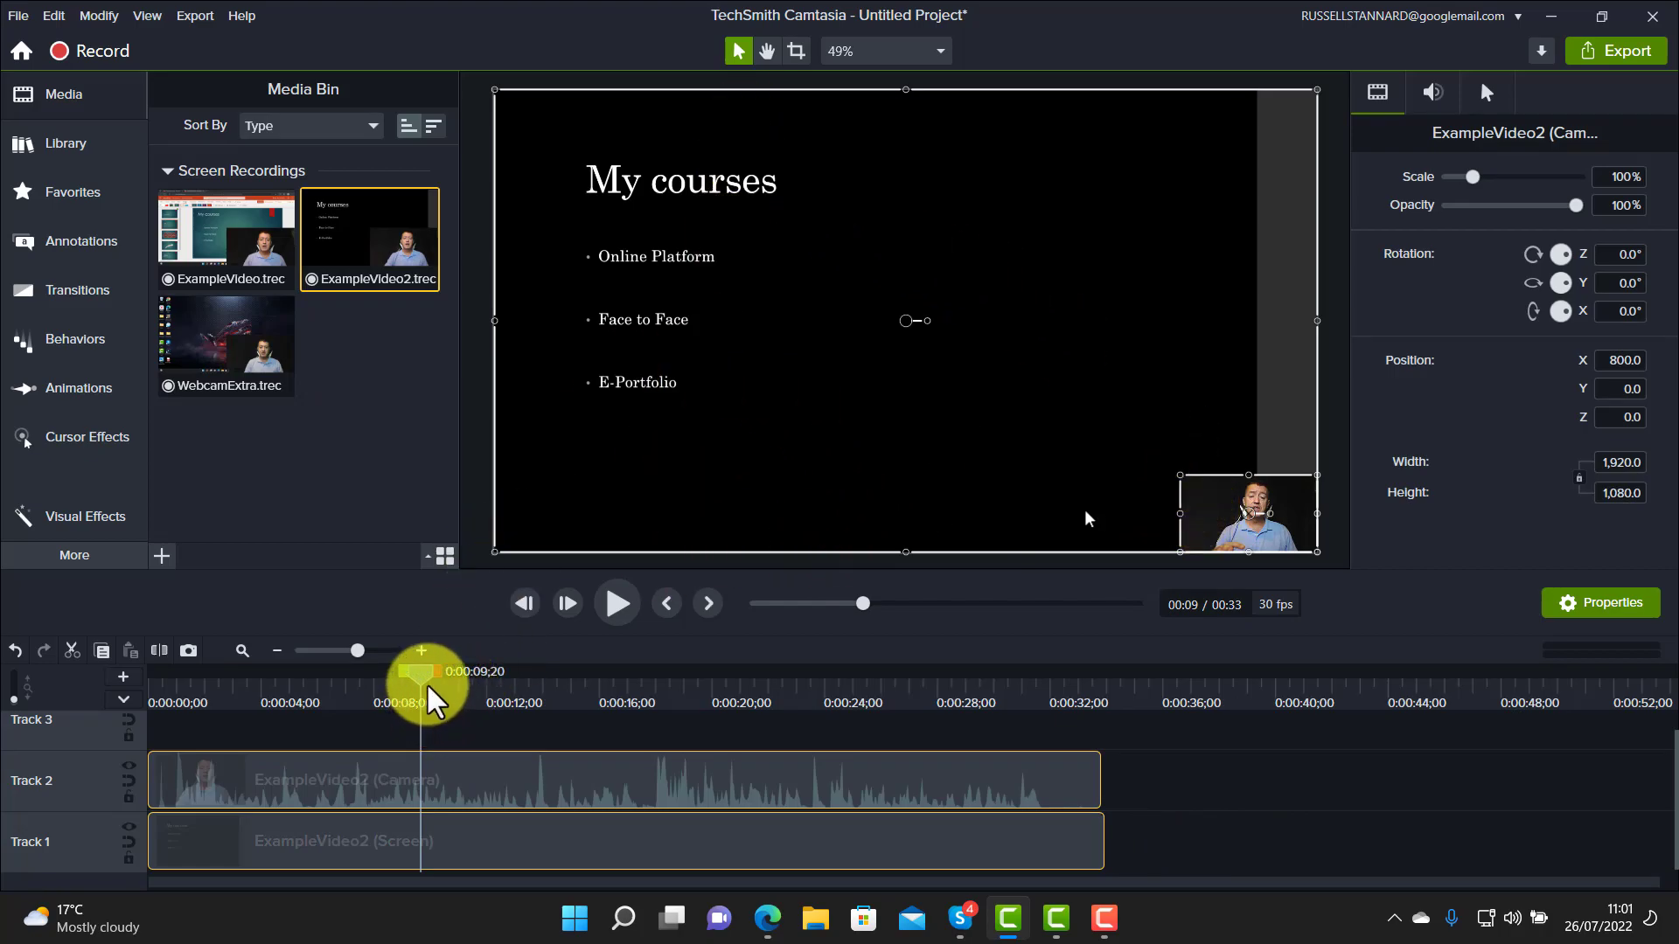
Split the camera and screen clips at 0:00:05;07, where the slide changes from Totally integrated to My courses
left_click_drag(421, 675, 319, 712)
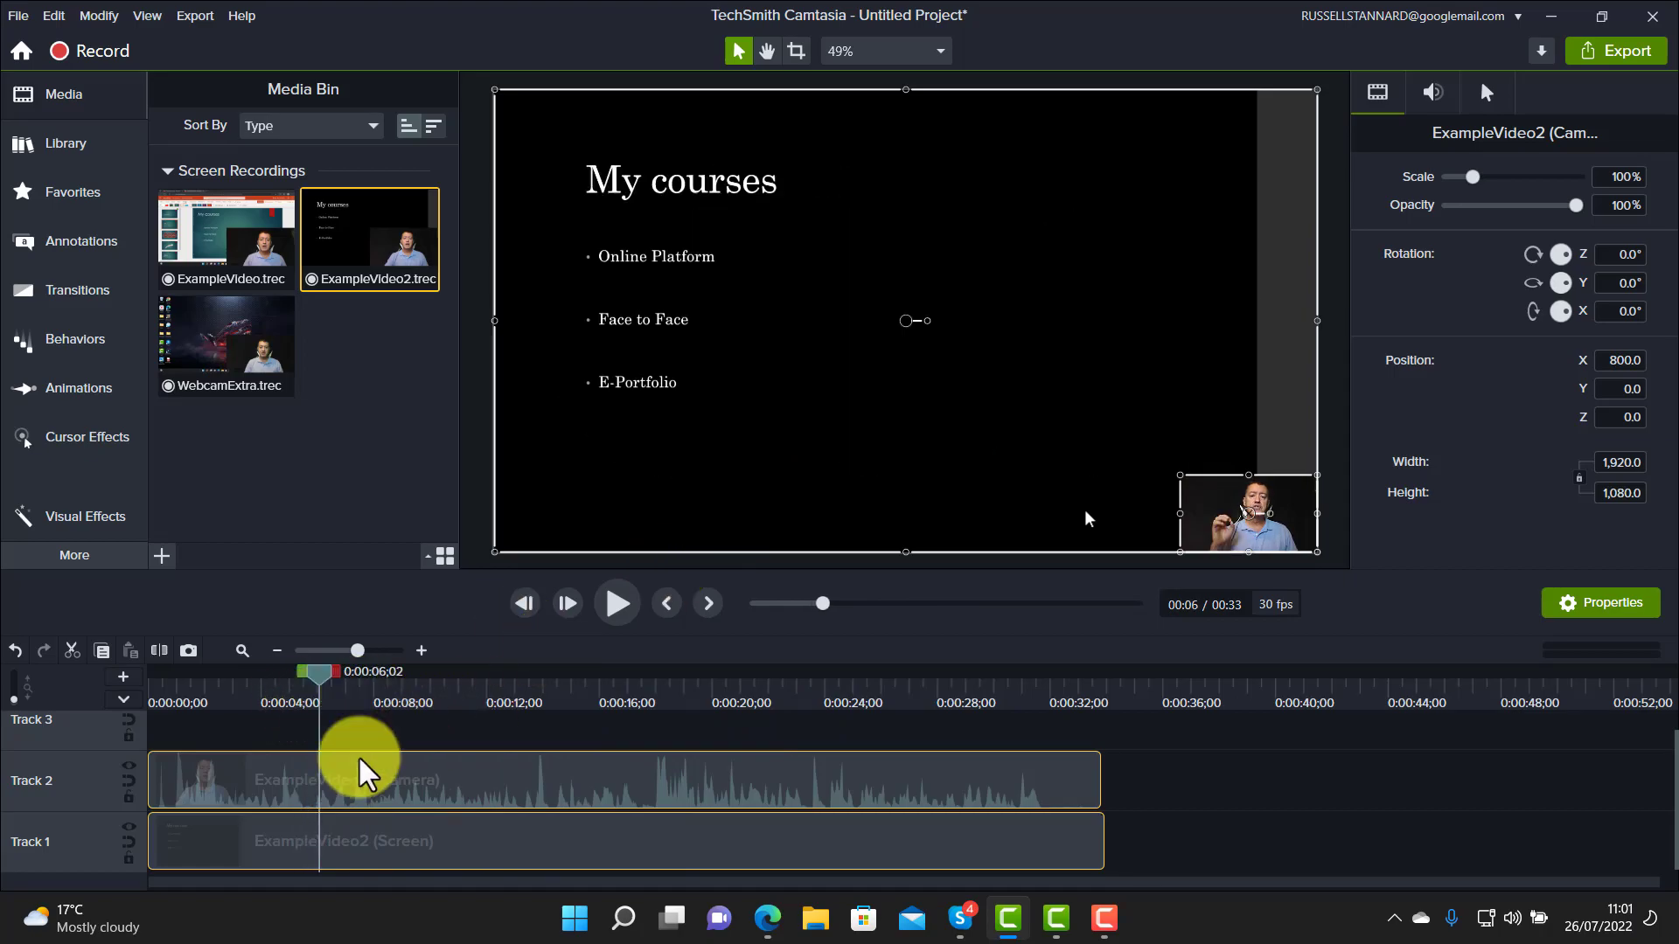
left_click(525, 603)
left_click(524, 603)
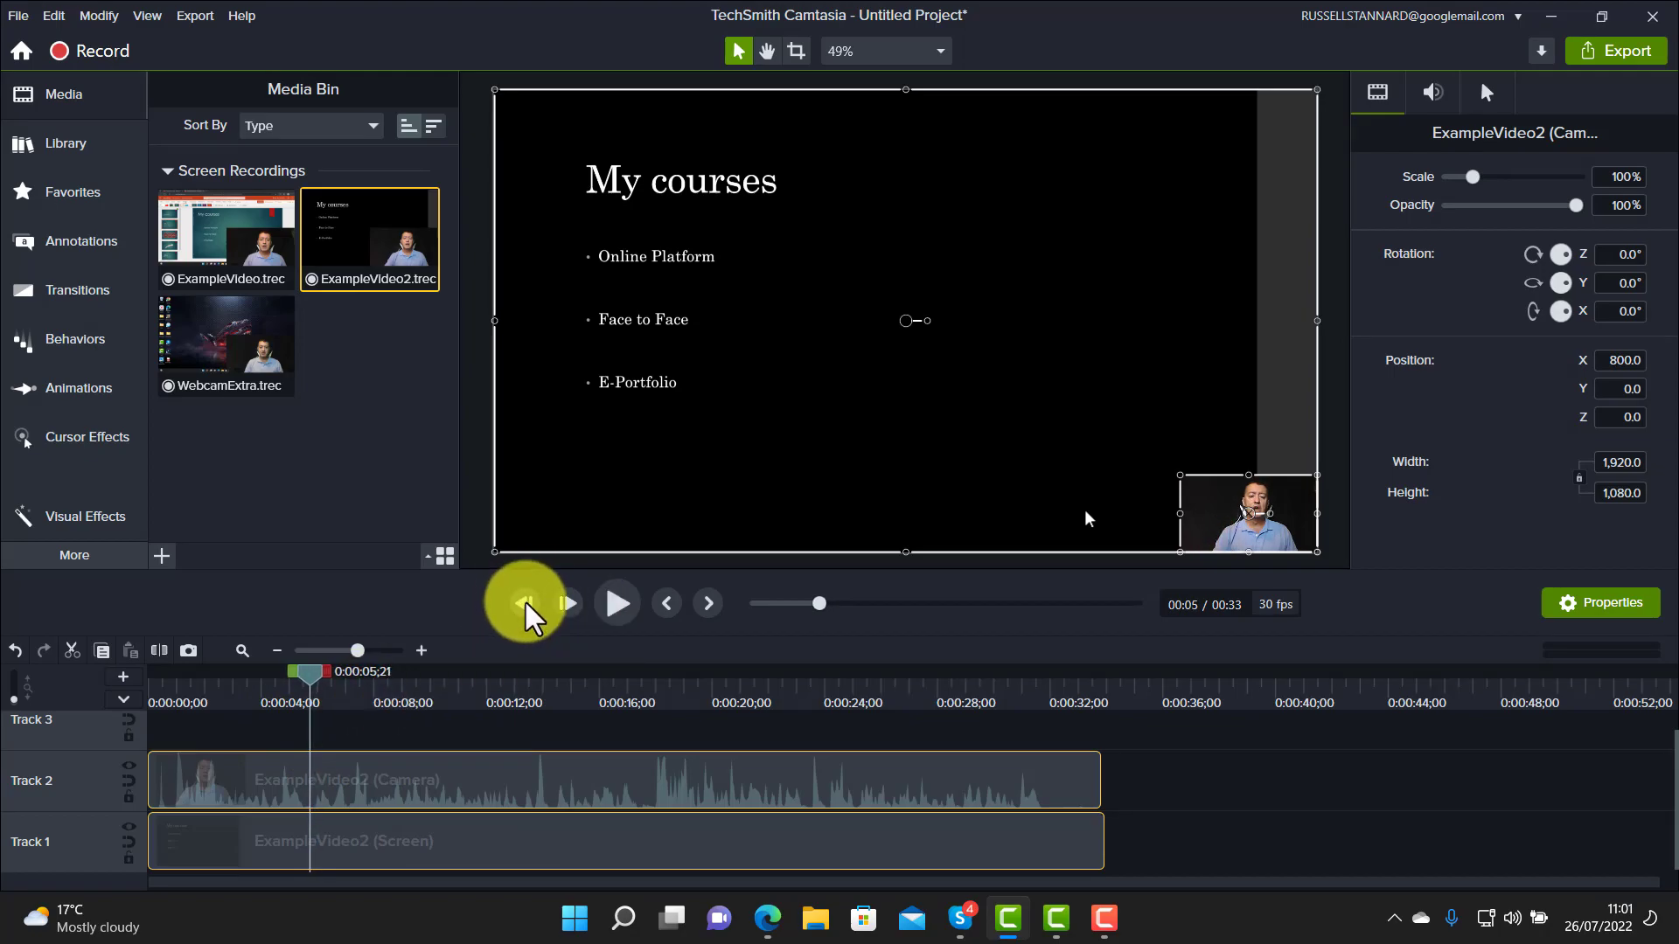
mouse_move(307, 671)
left_mouse_down()
mouse_move(306, 695)
mouse_move(294, 684)
left_mouse_up()
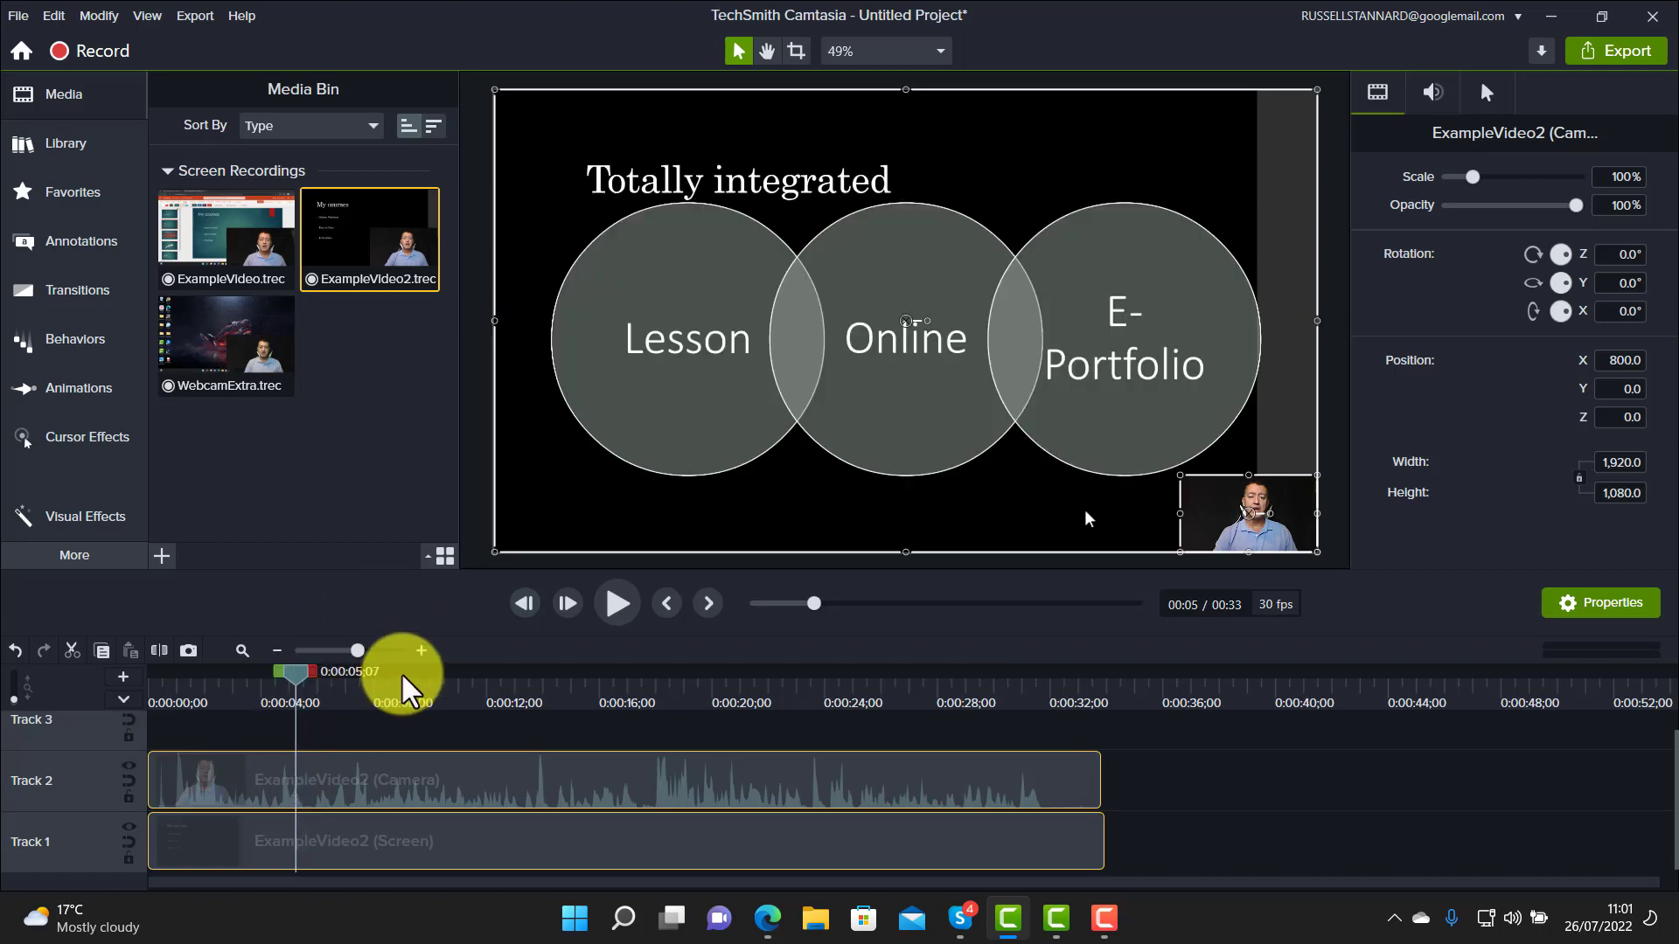
left_click(565, 603)
left_click(525, 603)
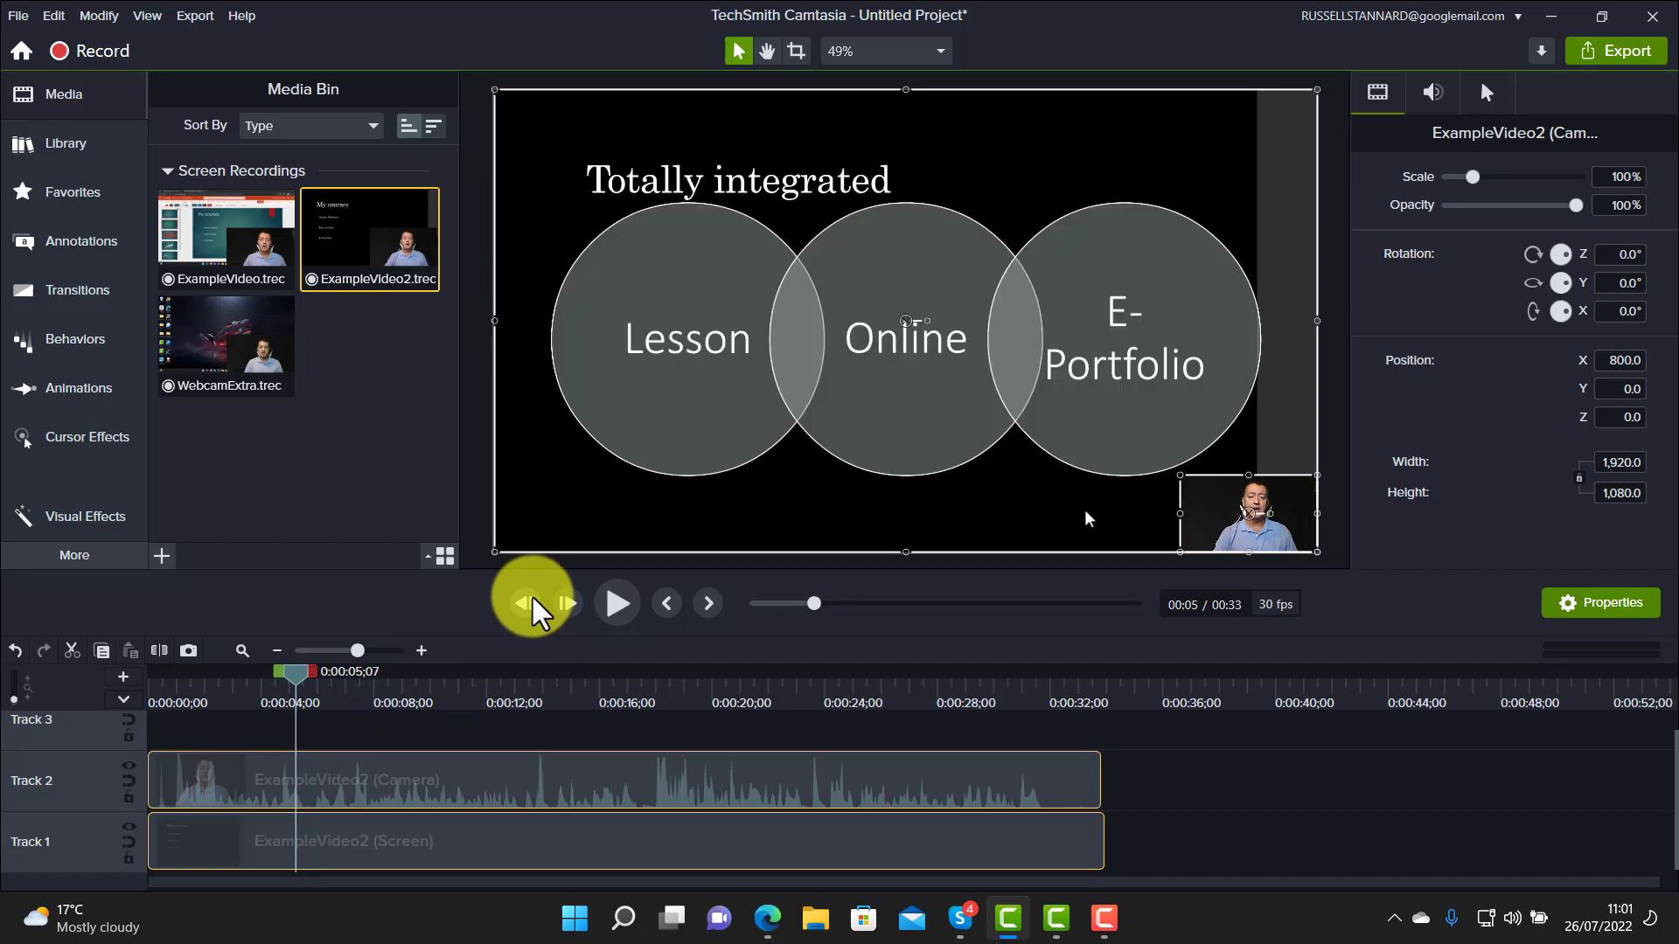
left_click(330, 726)
left_click_drag(326, 718, 317, 903)
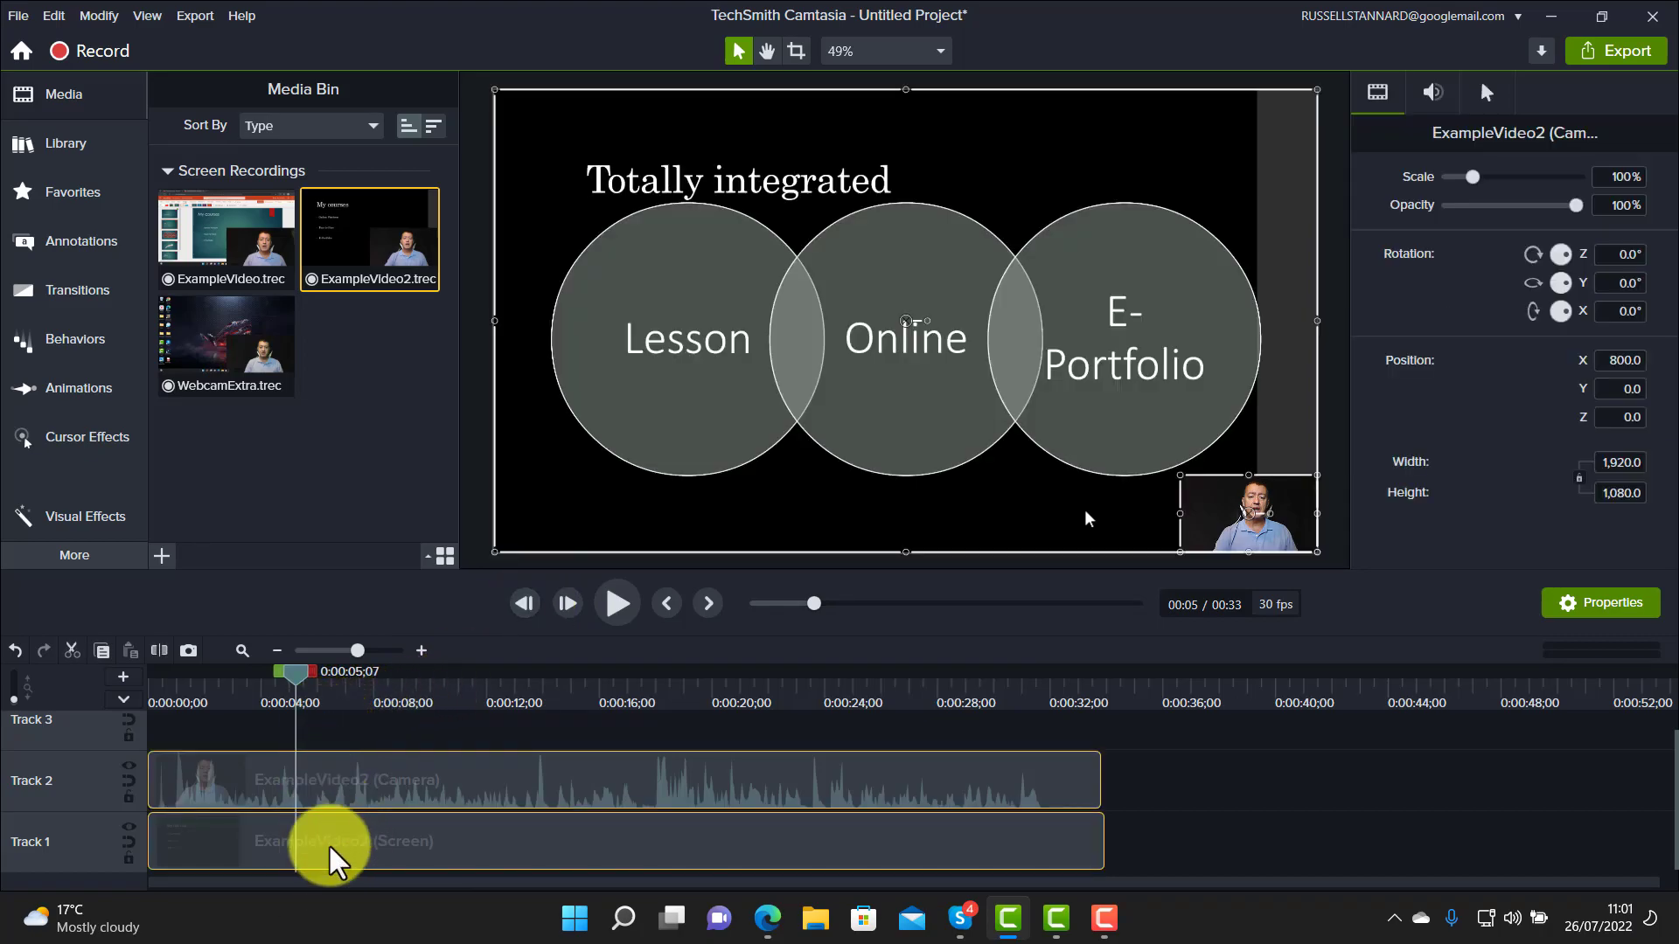
left_click(160, 657)
Split the camera and screen clips at 0:00:19;21, the last frame showing the My courses slide
left_click_drag(298, 680, 700, 780)
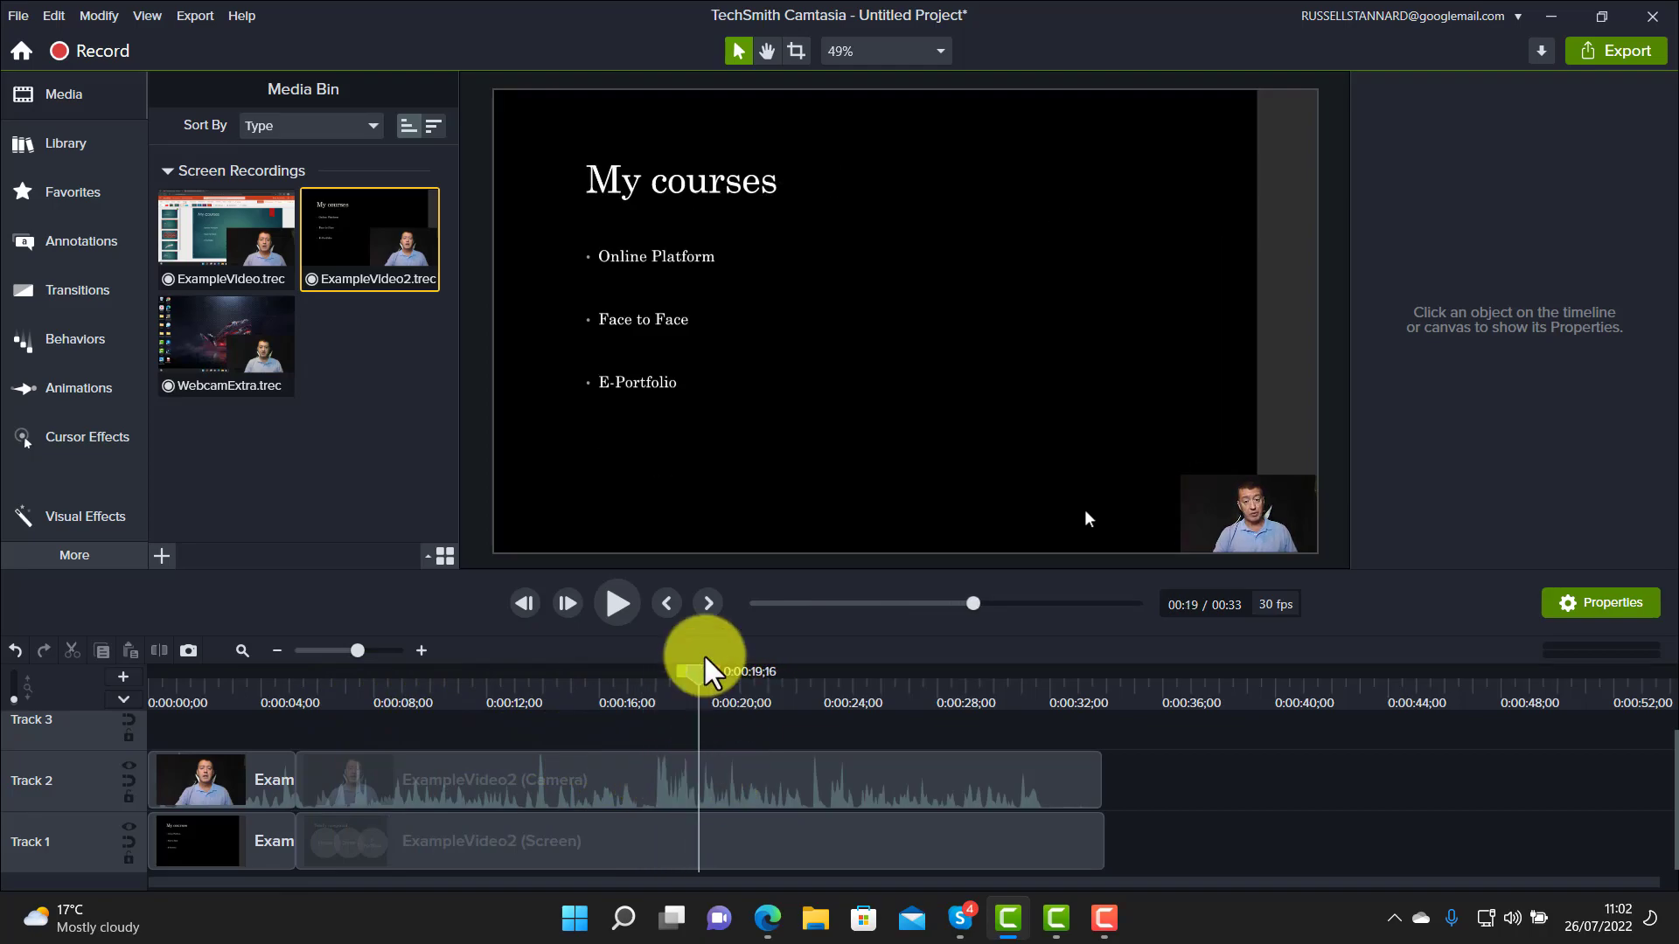
left_click(568, 603)
left_click(571, 605)
left_click(569, 605)
left_click(569, 605)
left_click(570, 605)
left_click(569, 605)
left_click(570, 605)
left_click(527, 605)
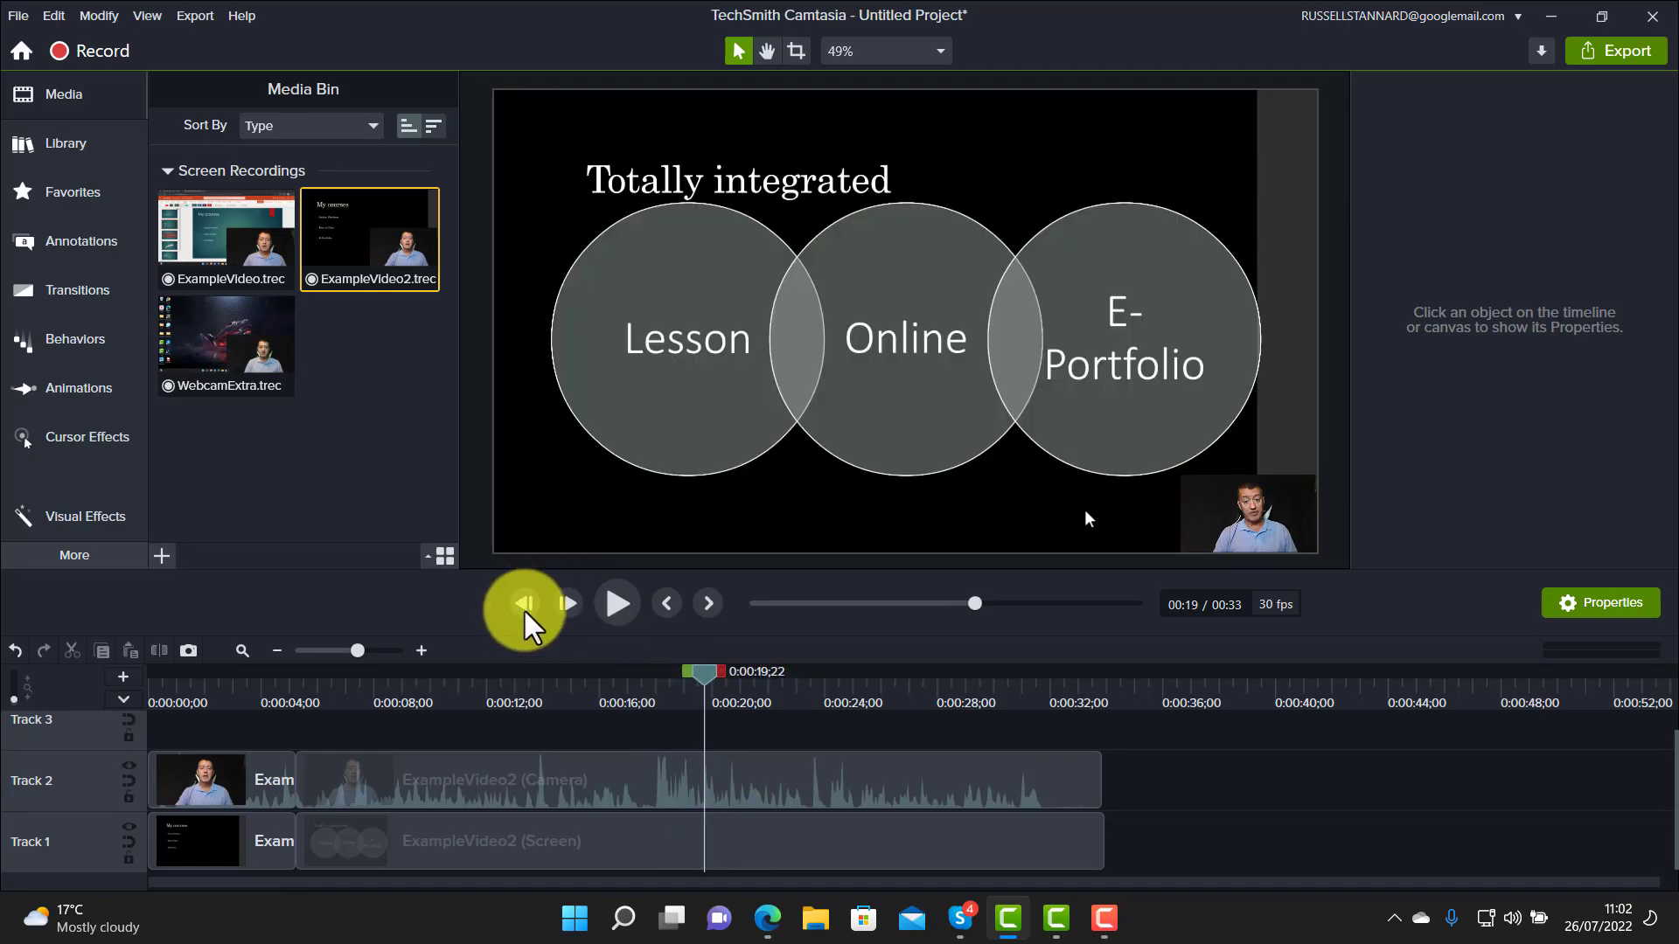
left_click(526, 608)
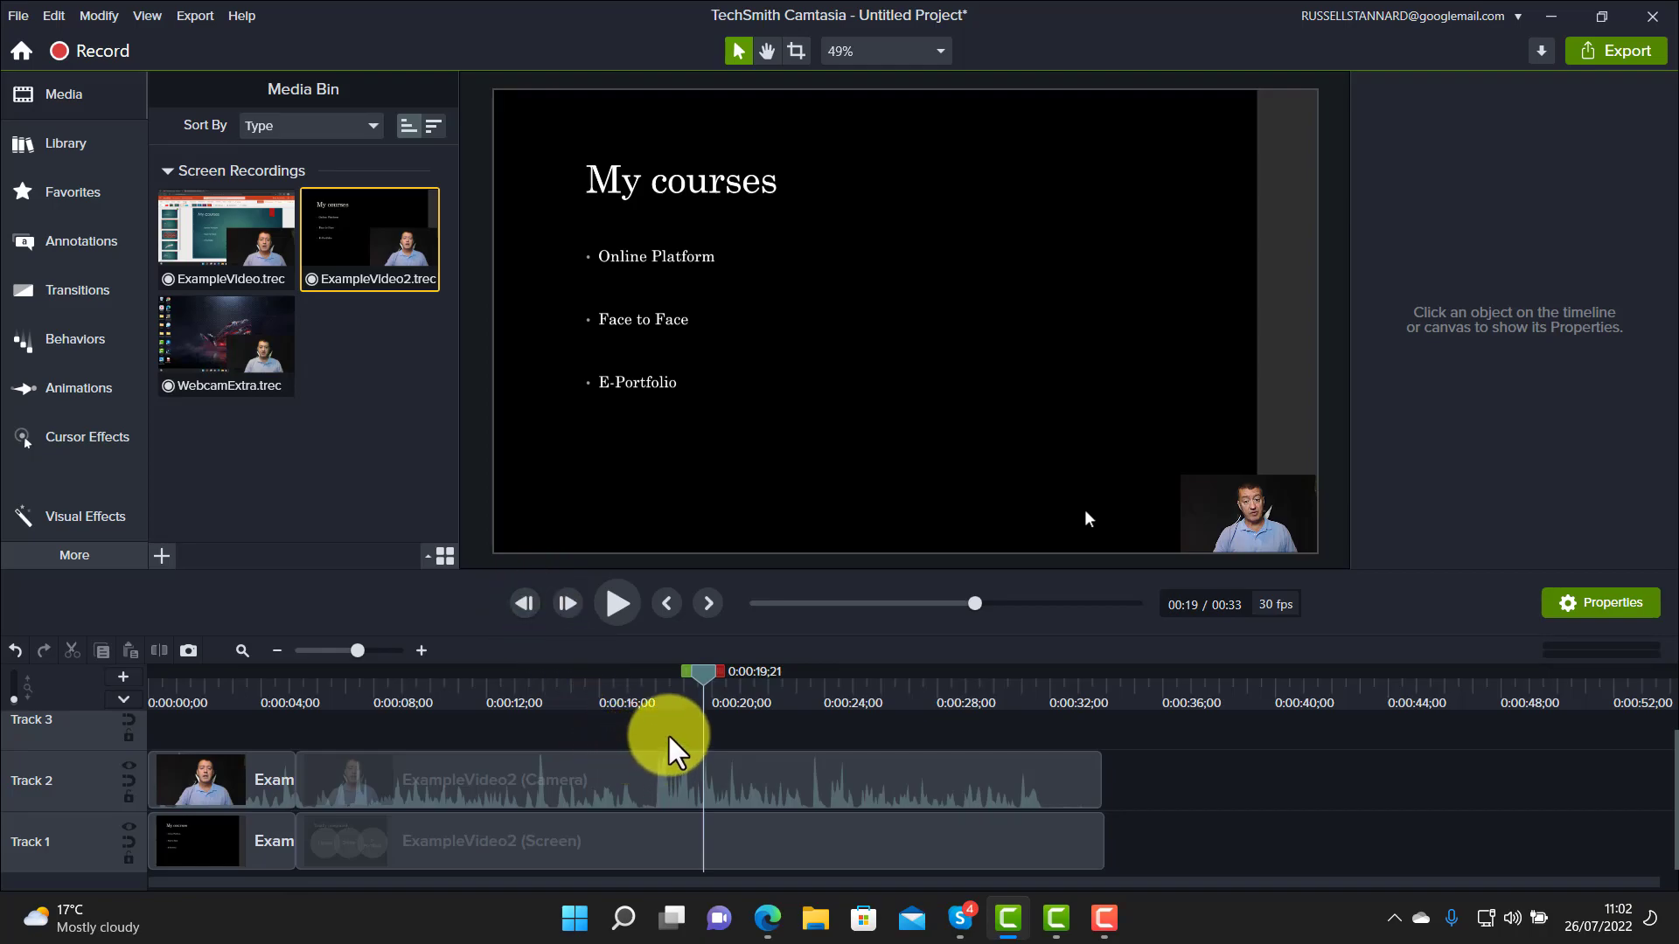
left_click(674, 816)
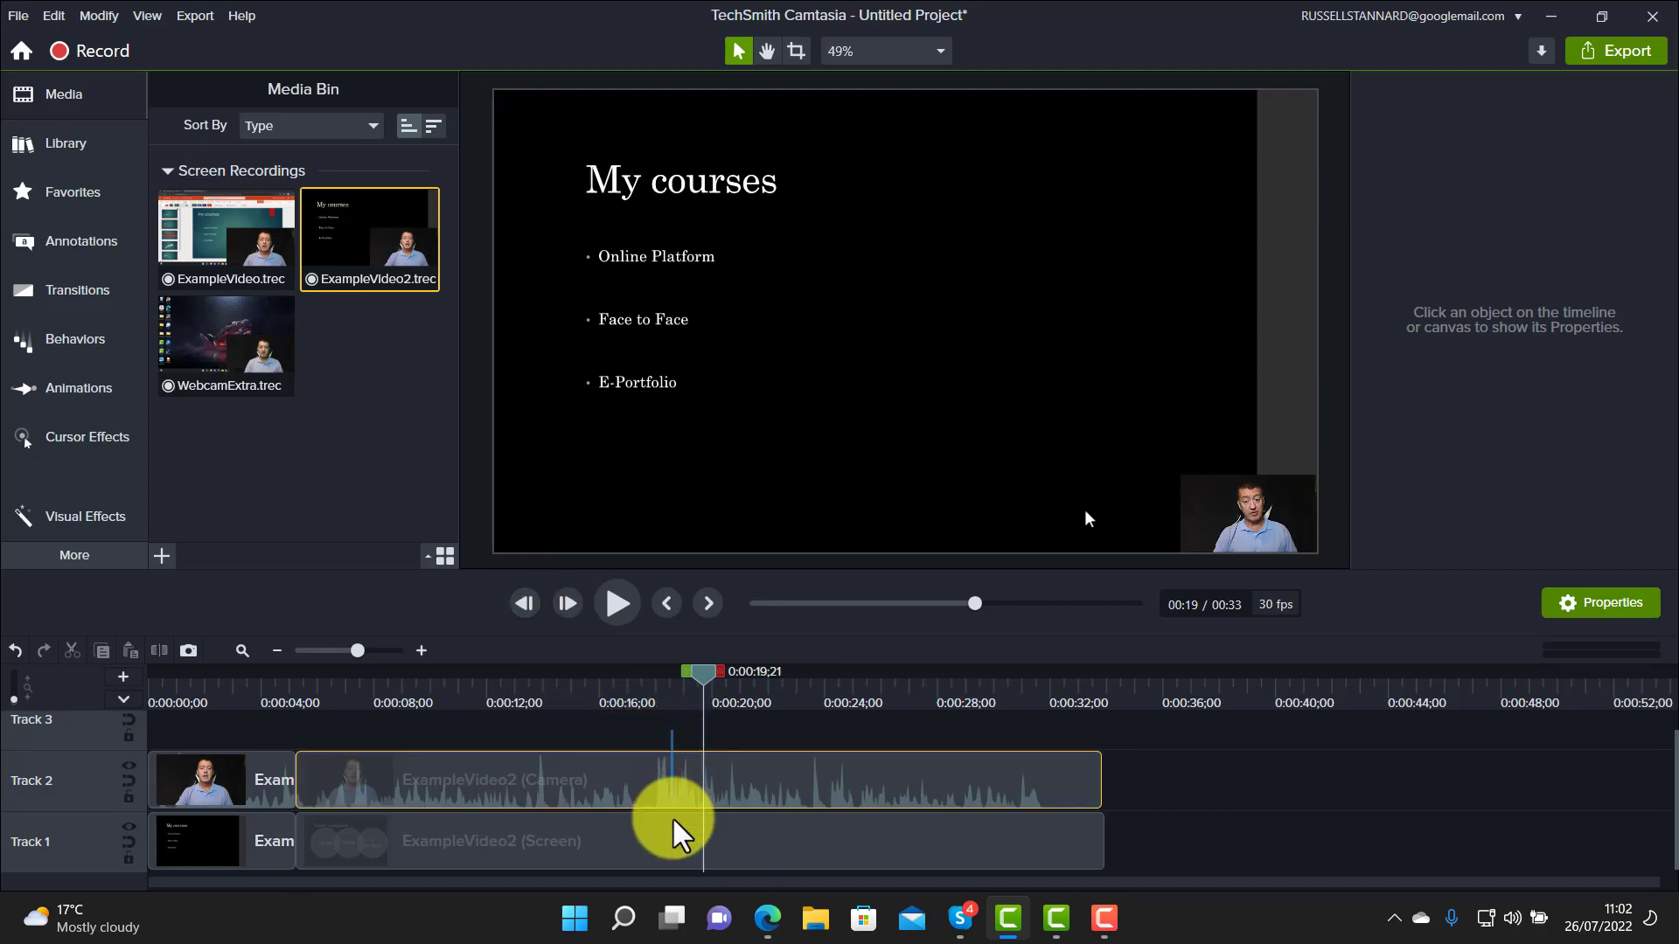
left_click(159, 650)
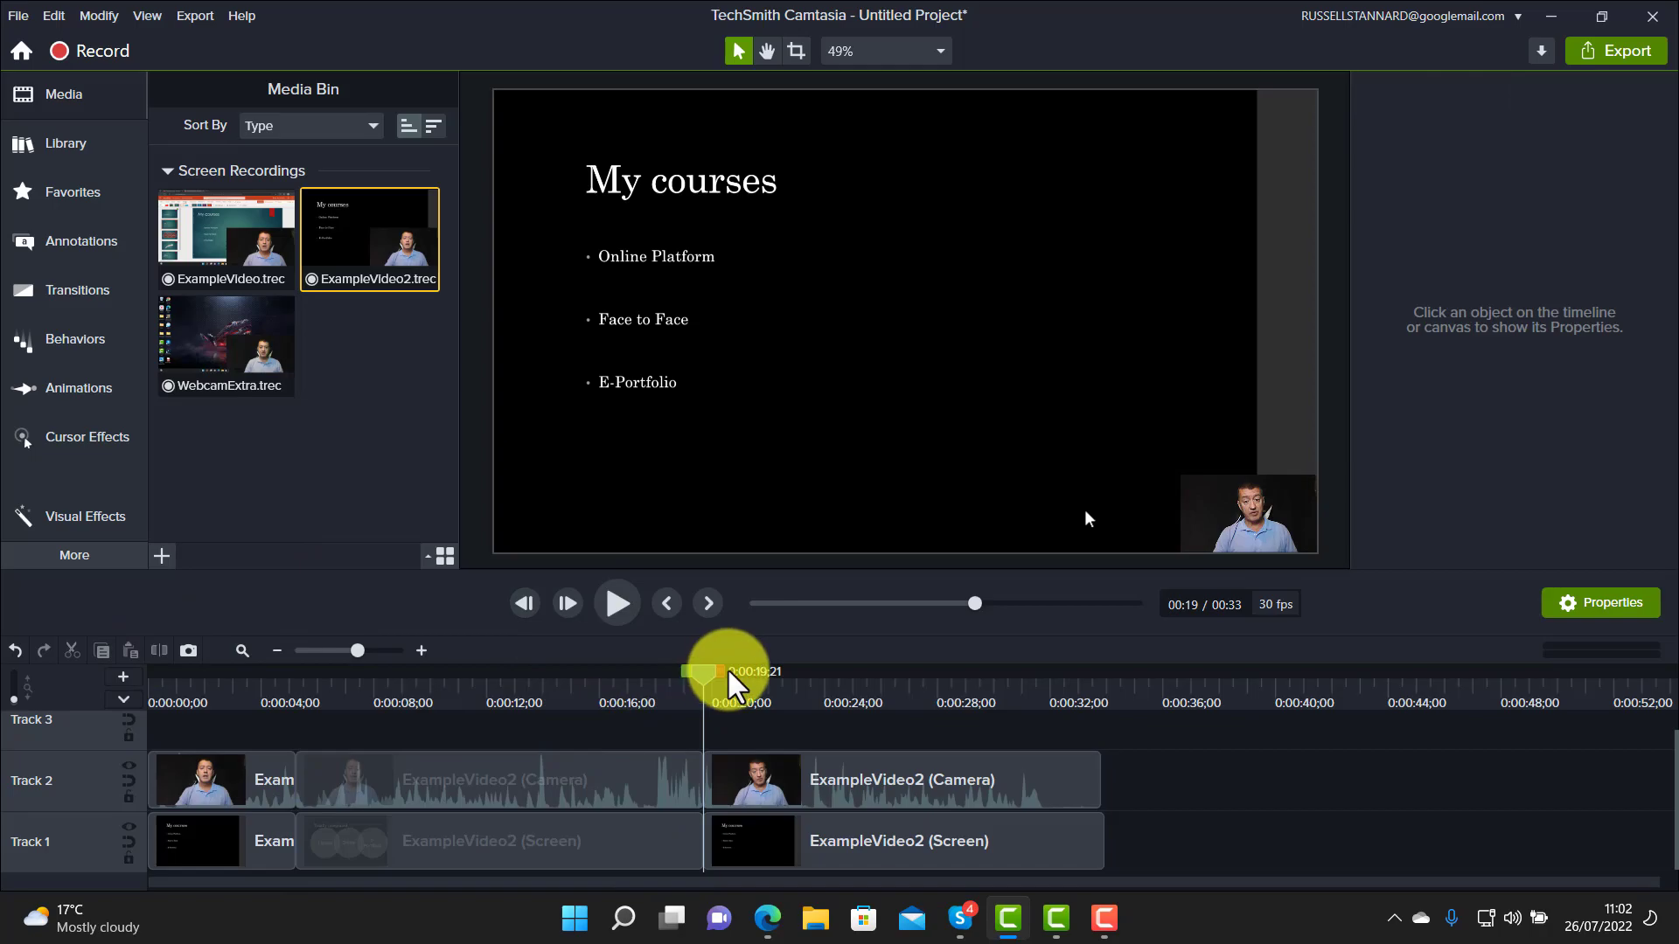
left_click_drag(705, 675, 513, 683)
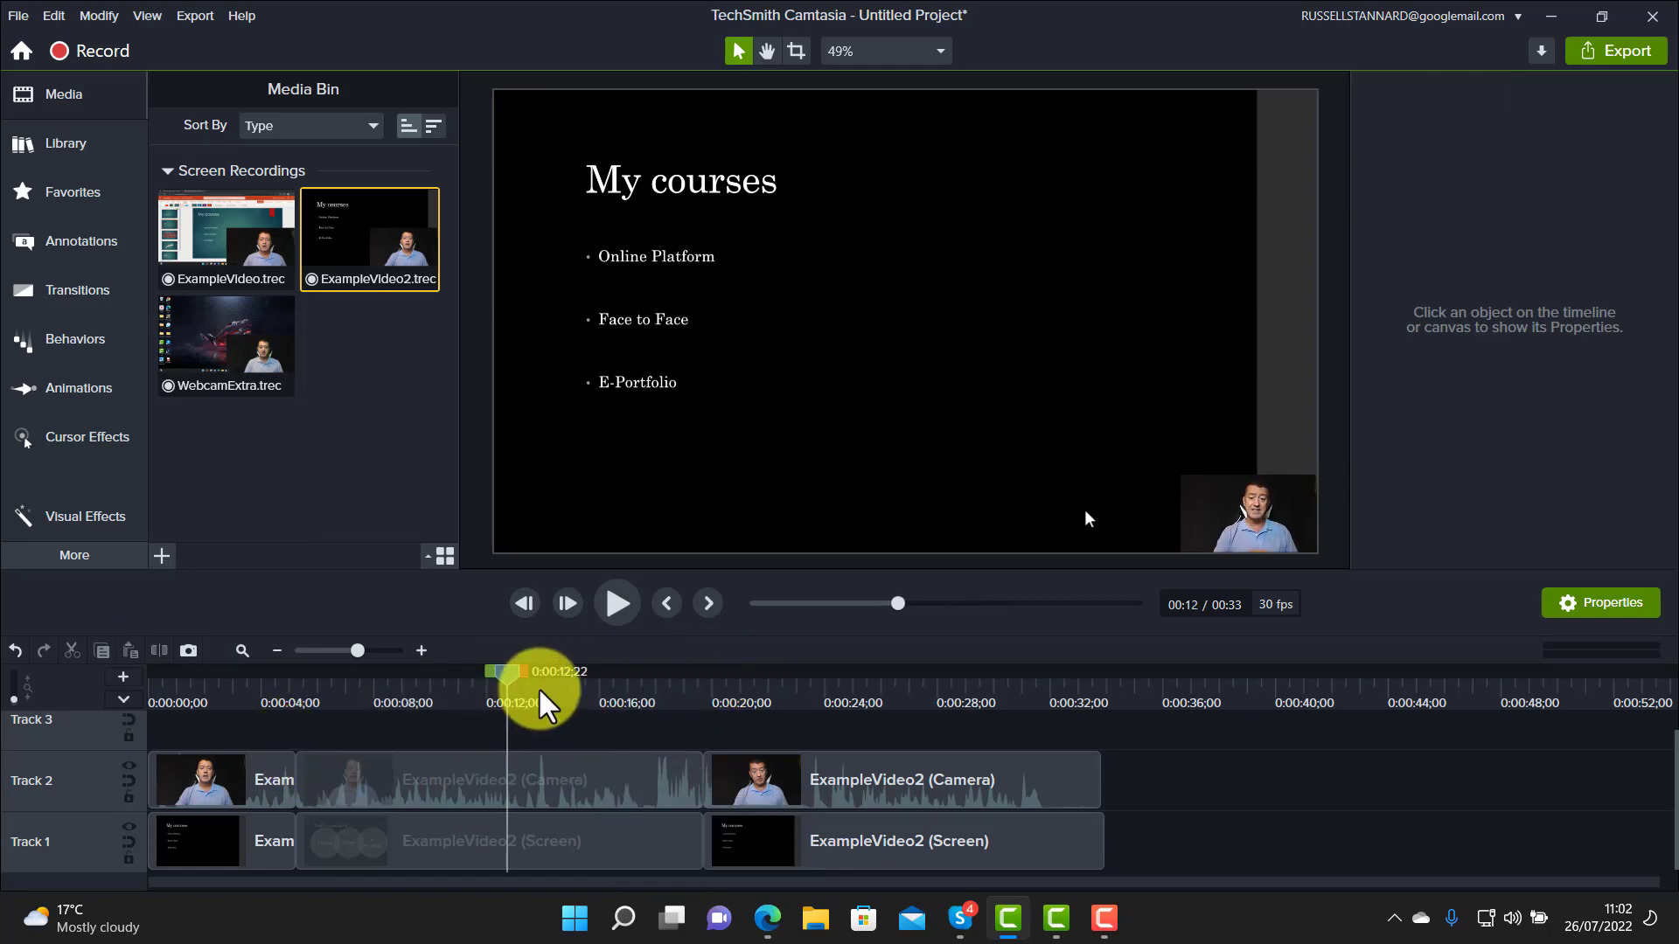
left_click(84, 516)
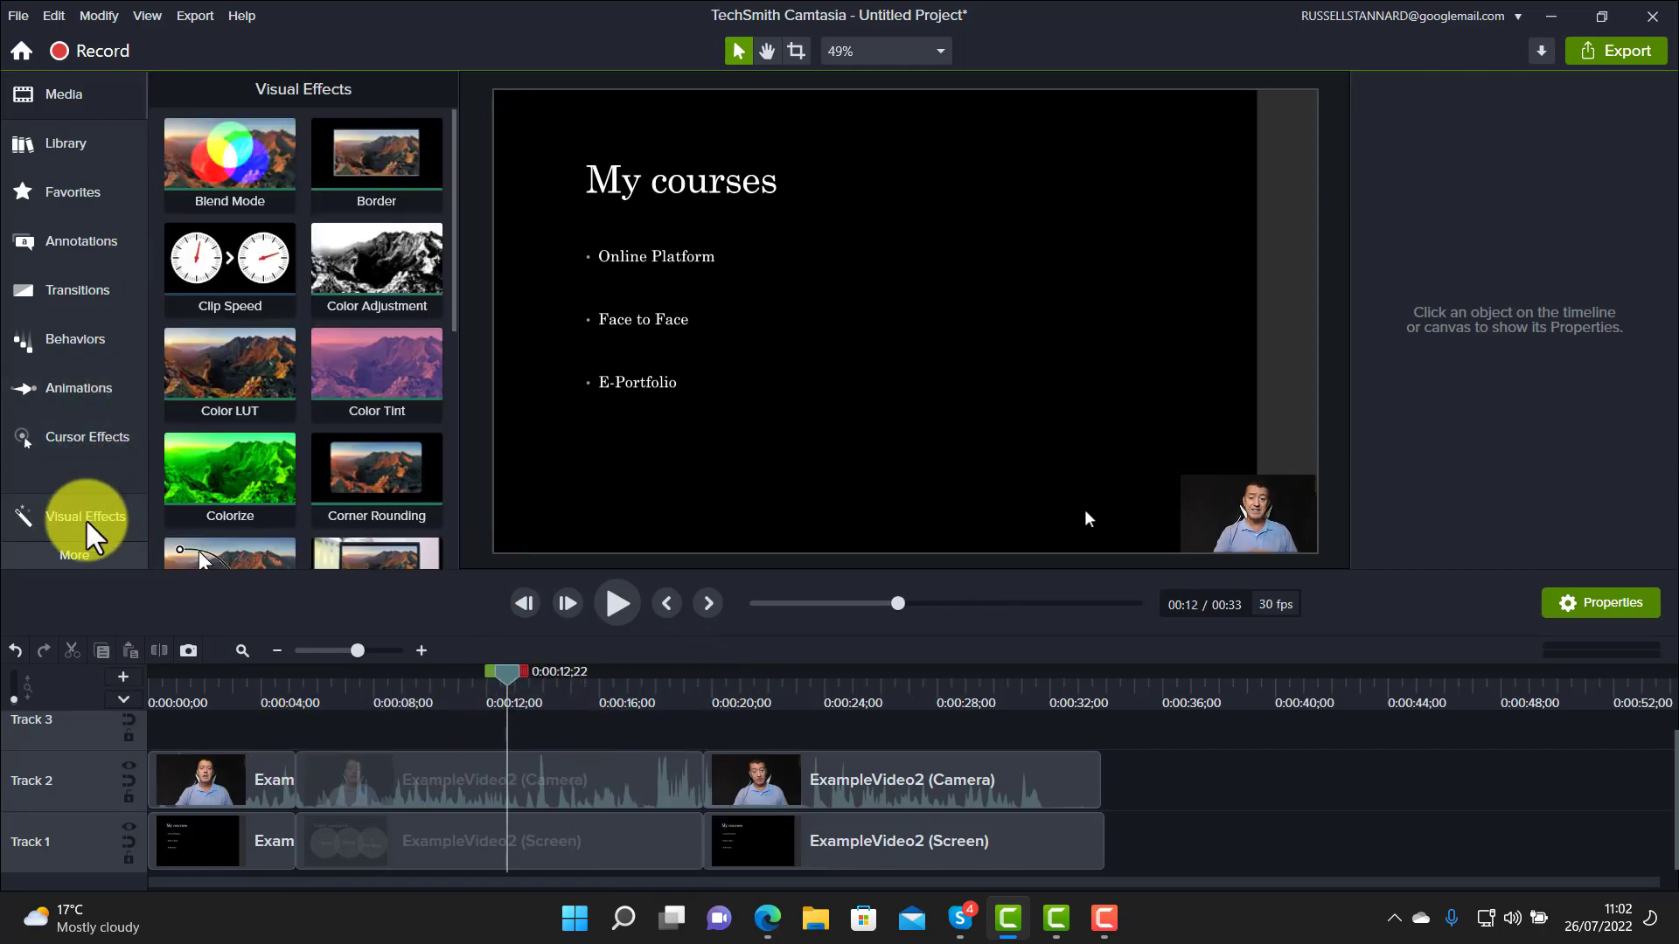
left_click_drag(229, 149, 486, 787)
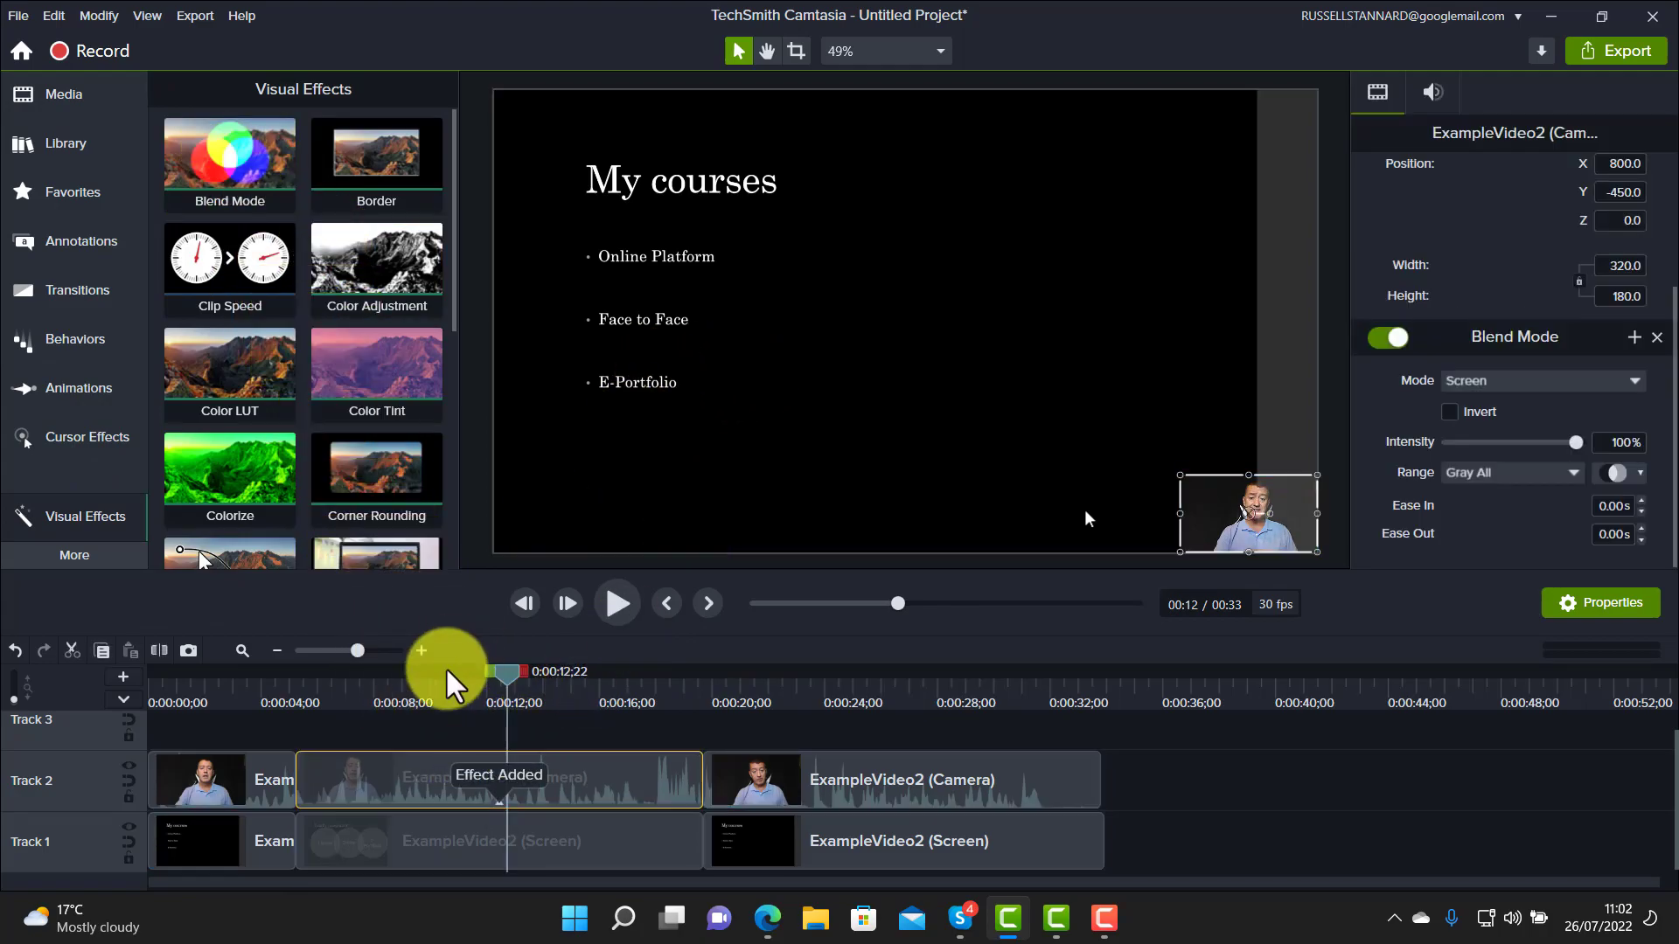
left_click(497, 804)
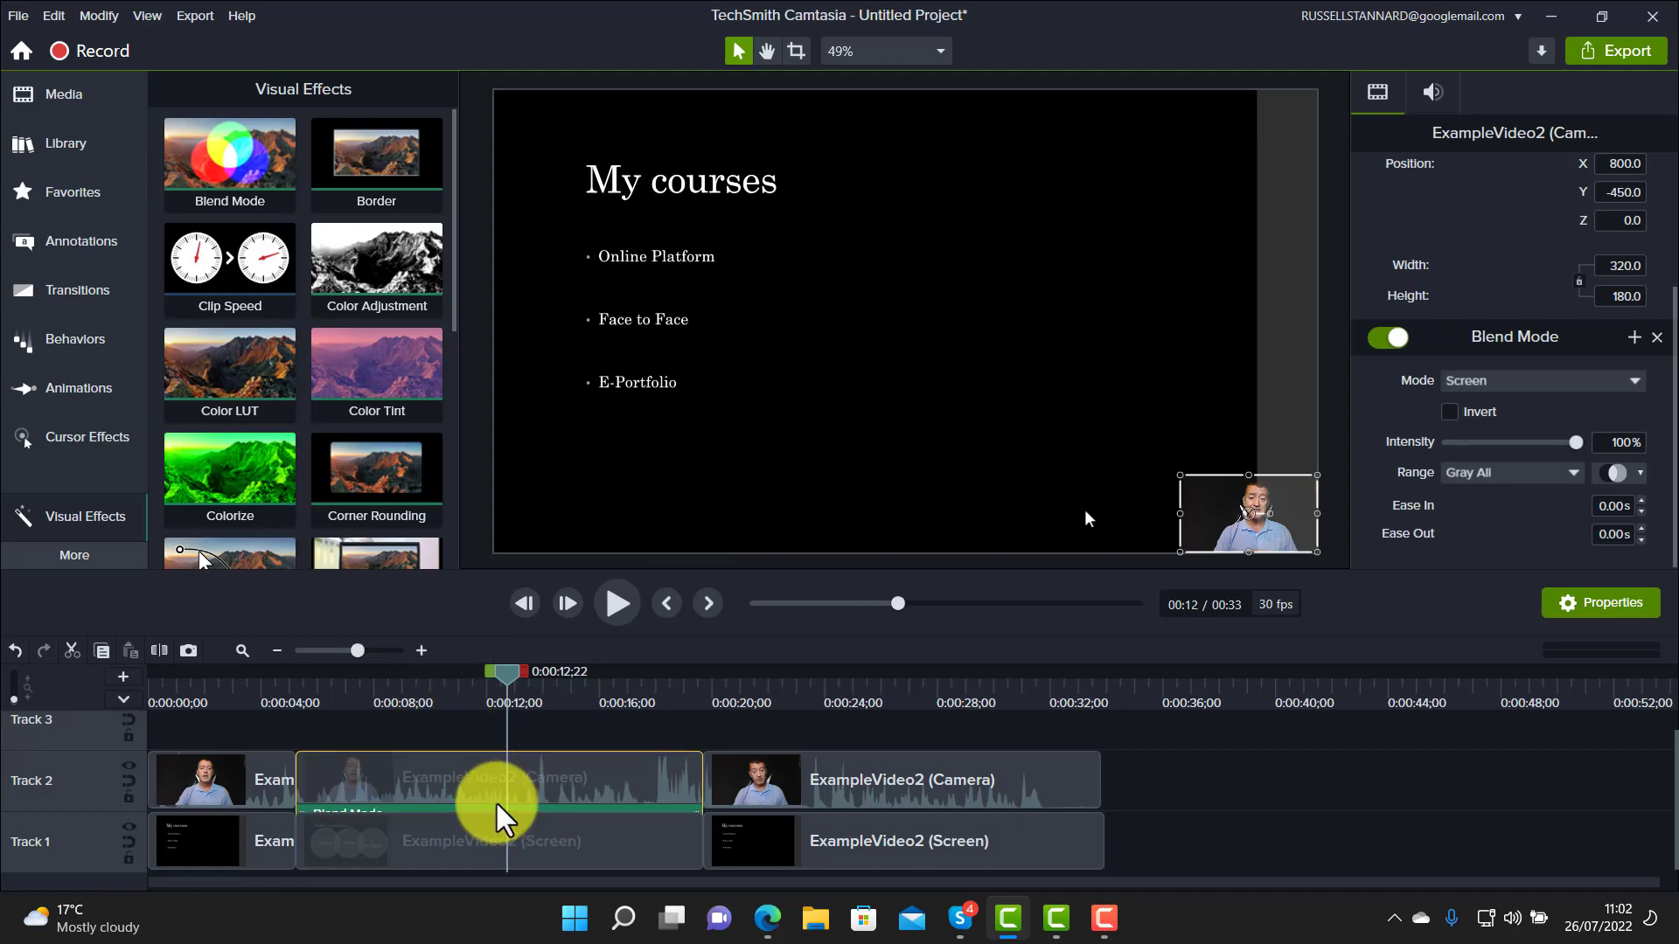
left_click(557, 798)
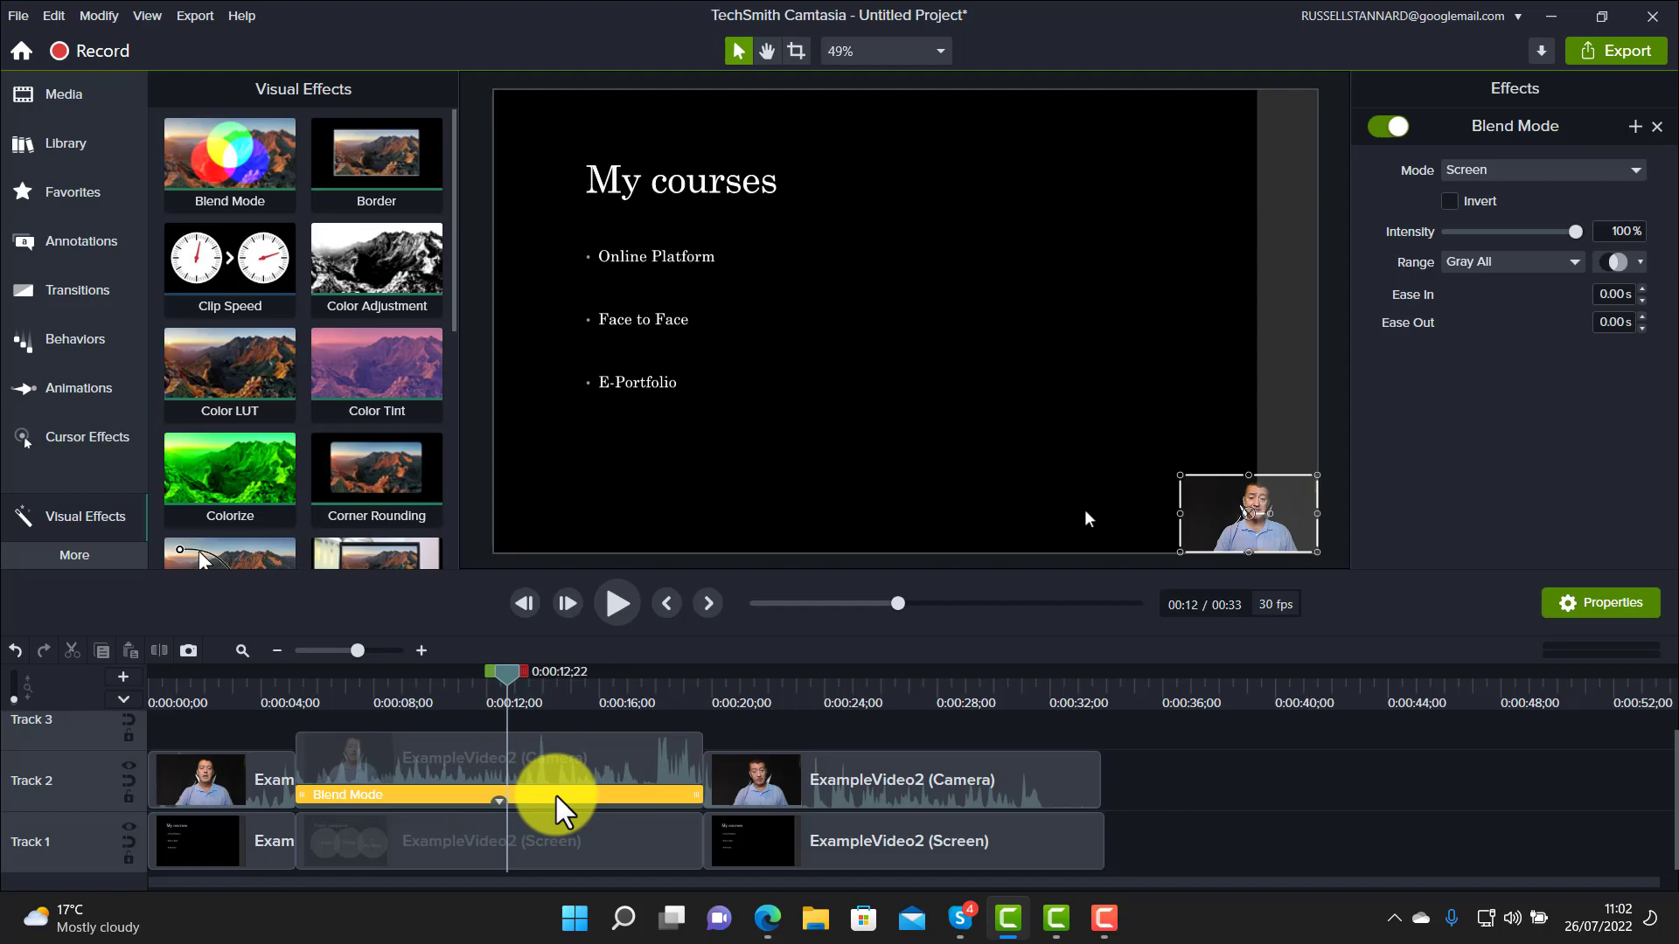
key("Delete")
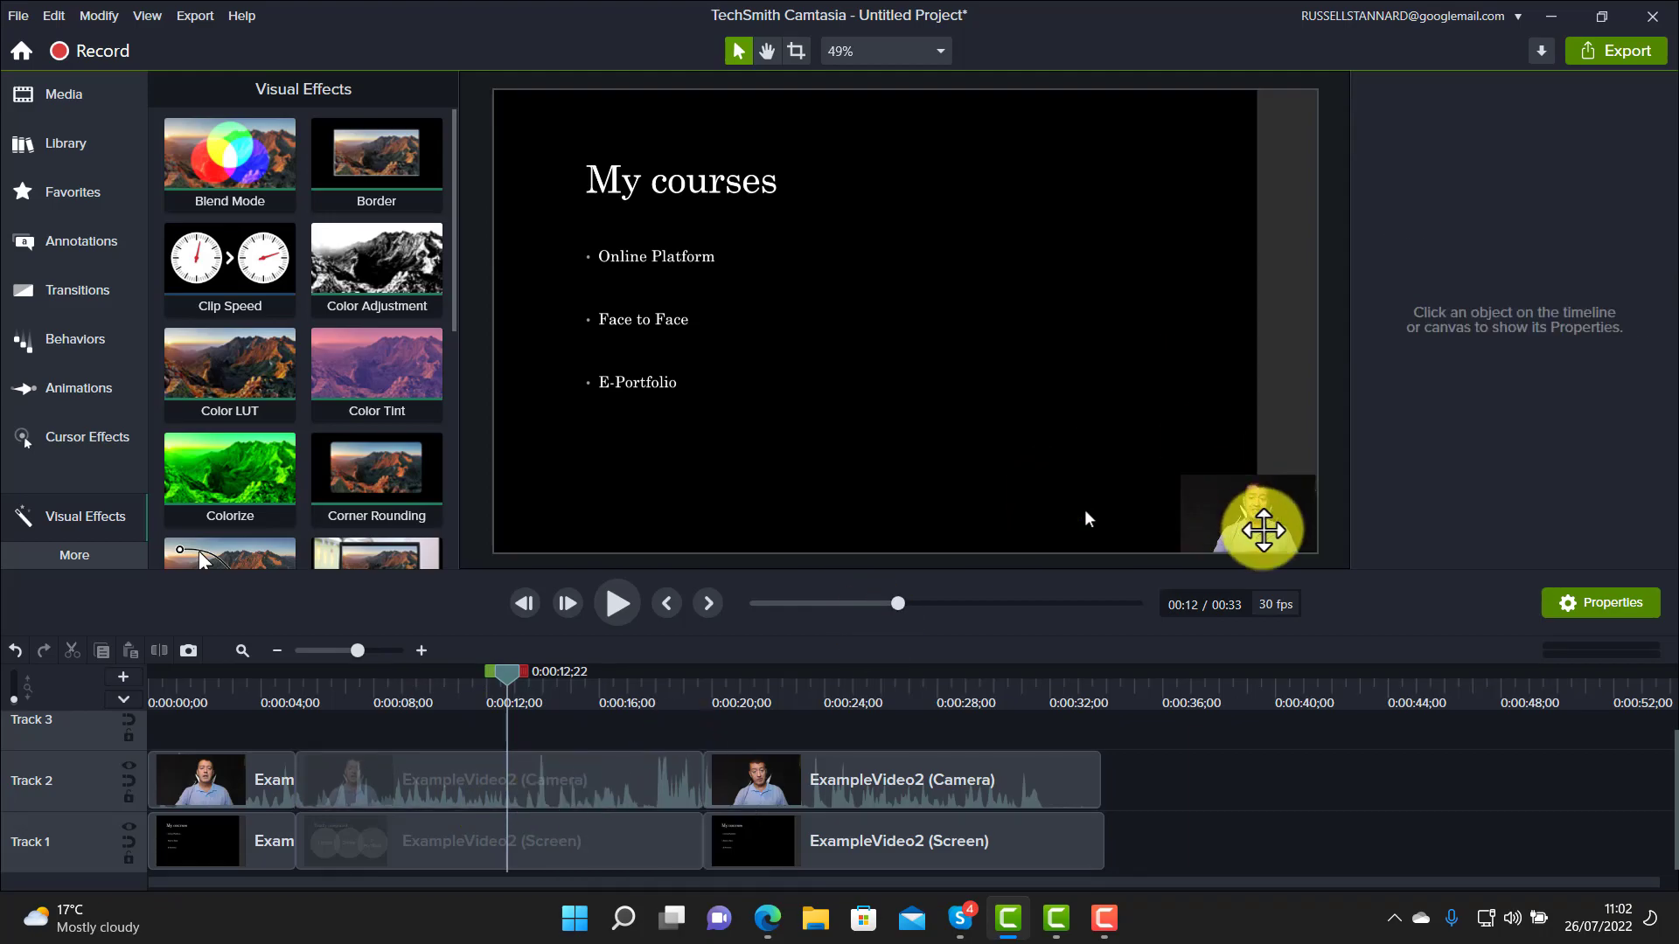
Enlarge the middle camera clip to fill the canvas at 1,920 by 1,080 and apply the Blend Mode visual effect to it
left_click(1264, 520)
left_click_drag(1180, 478, 619, 112)
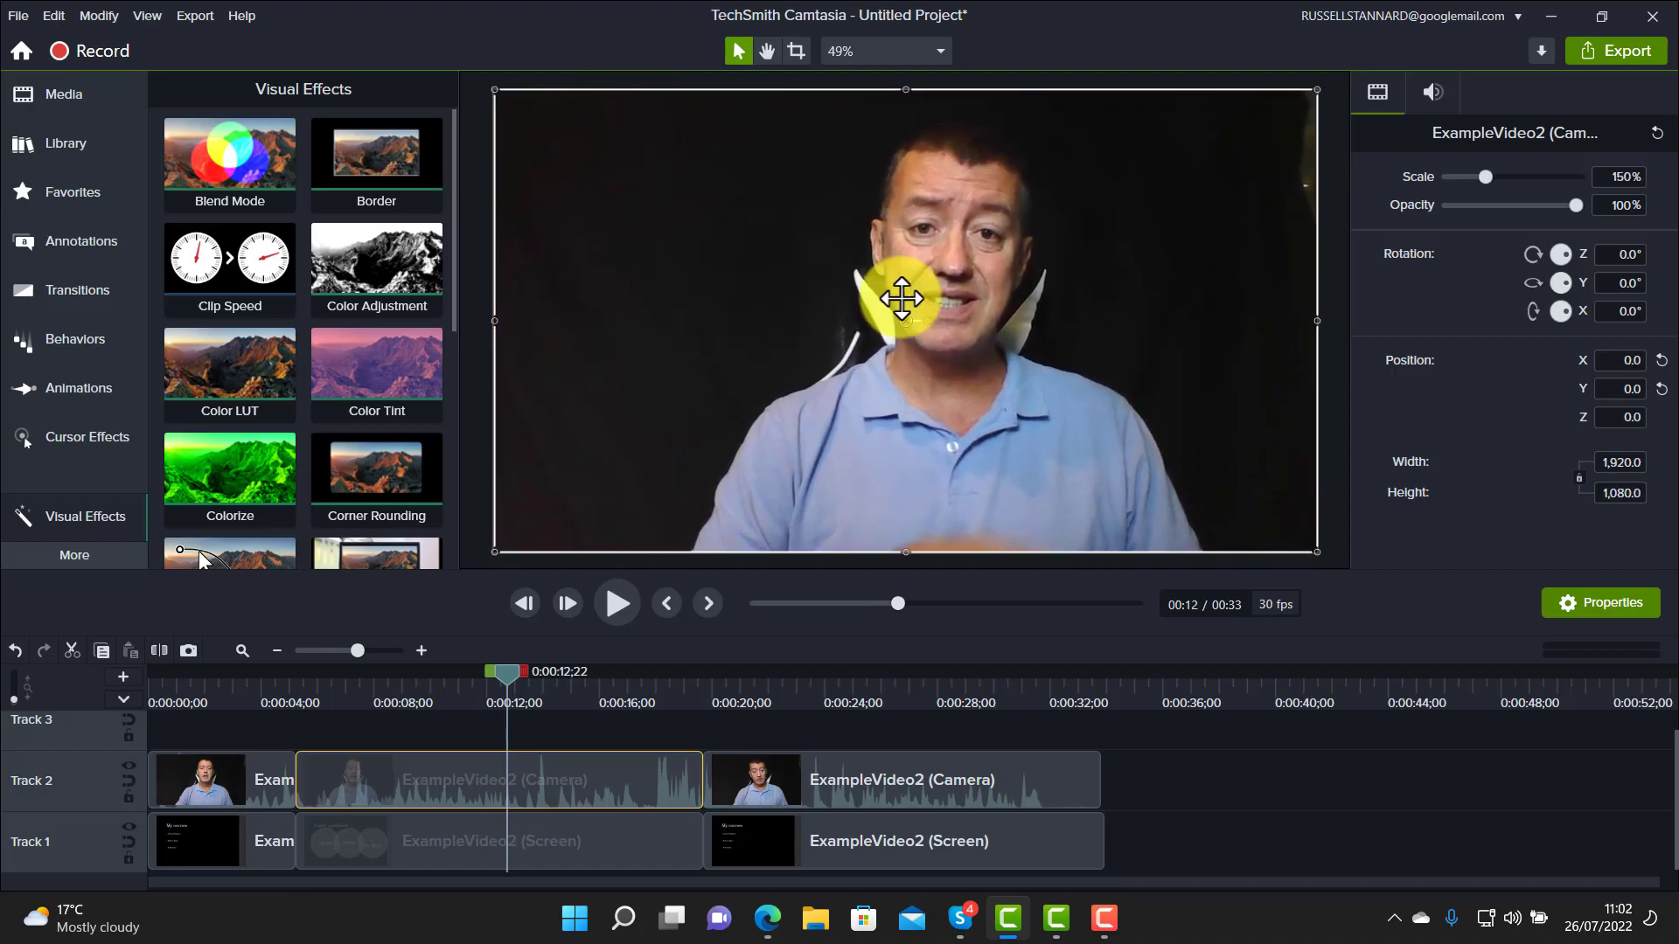
left_click_drag(511, 679, 500, 726)
left_click(819, 490)
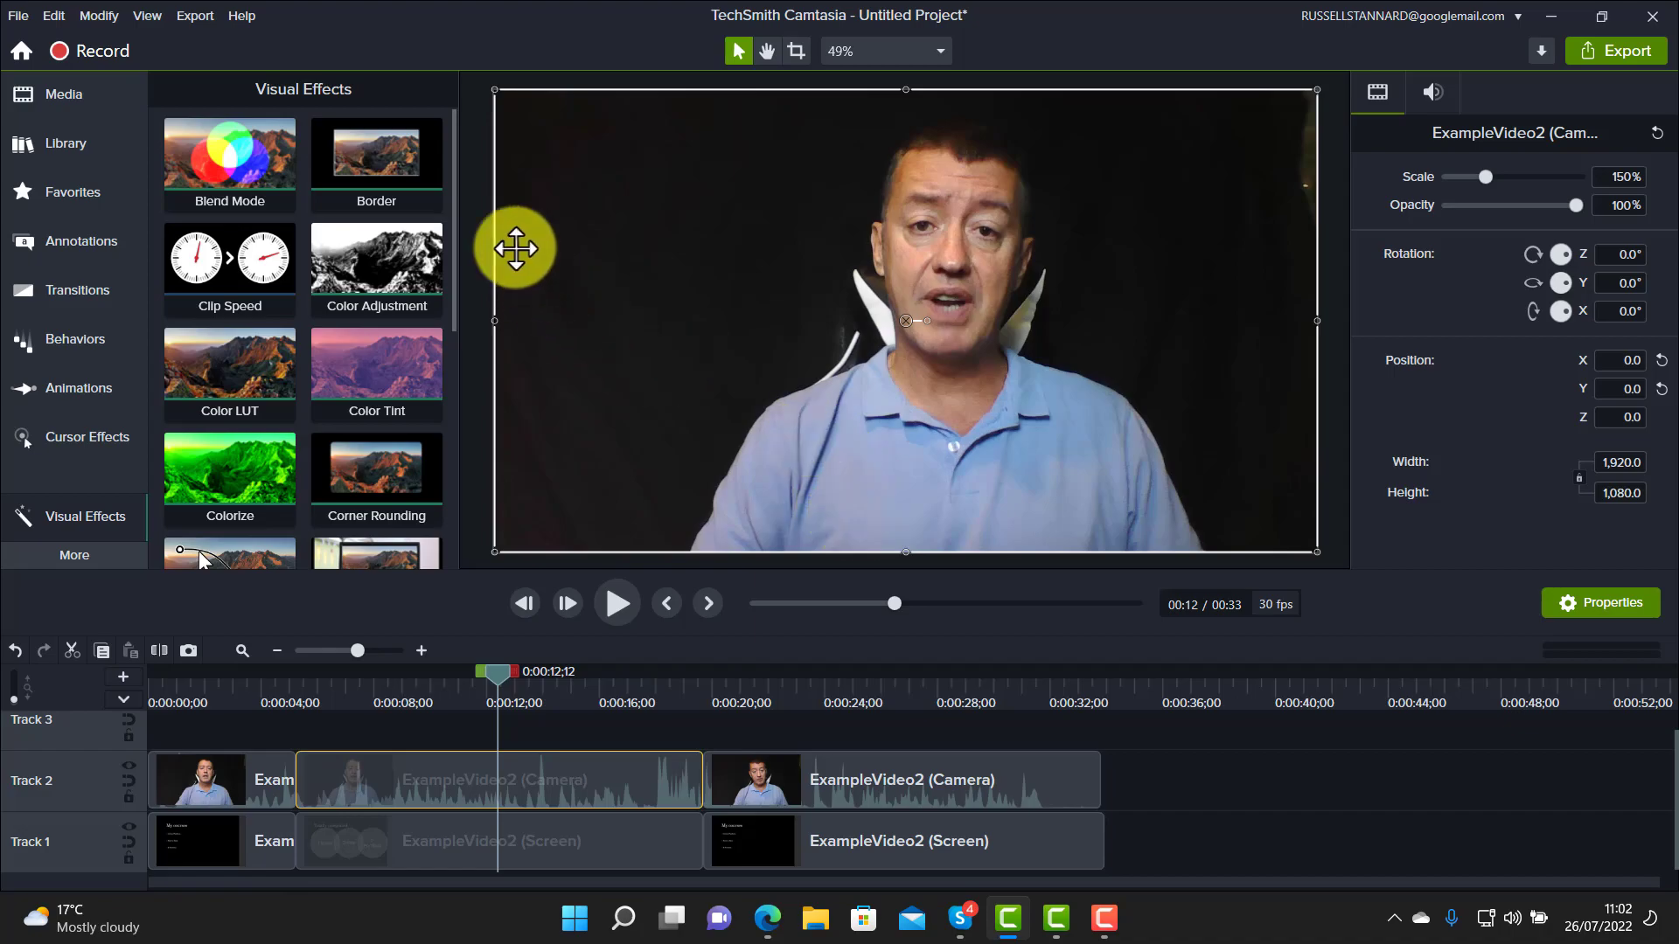
left_click_drag(237, 146, 495, 769)
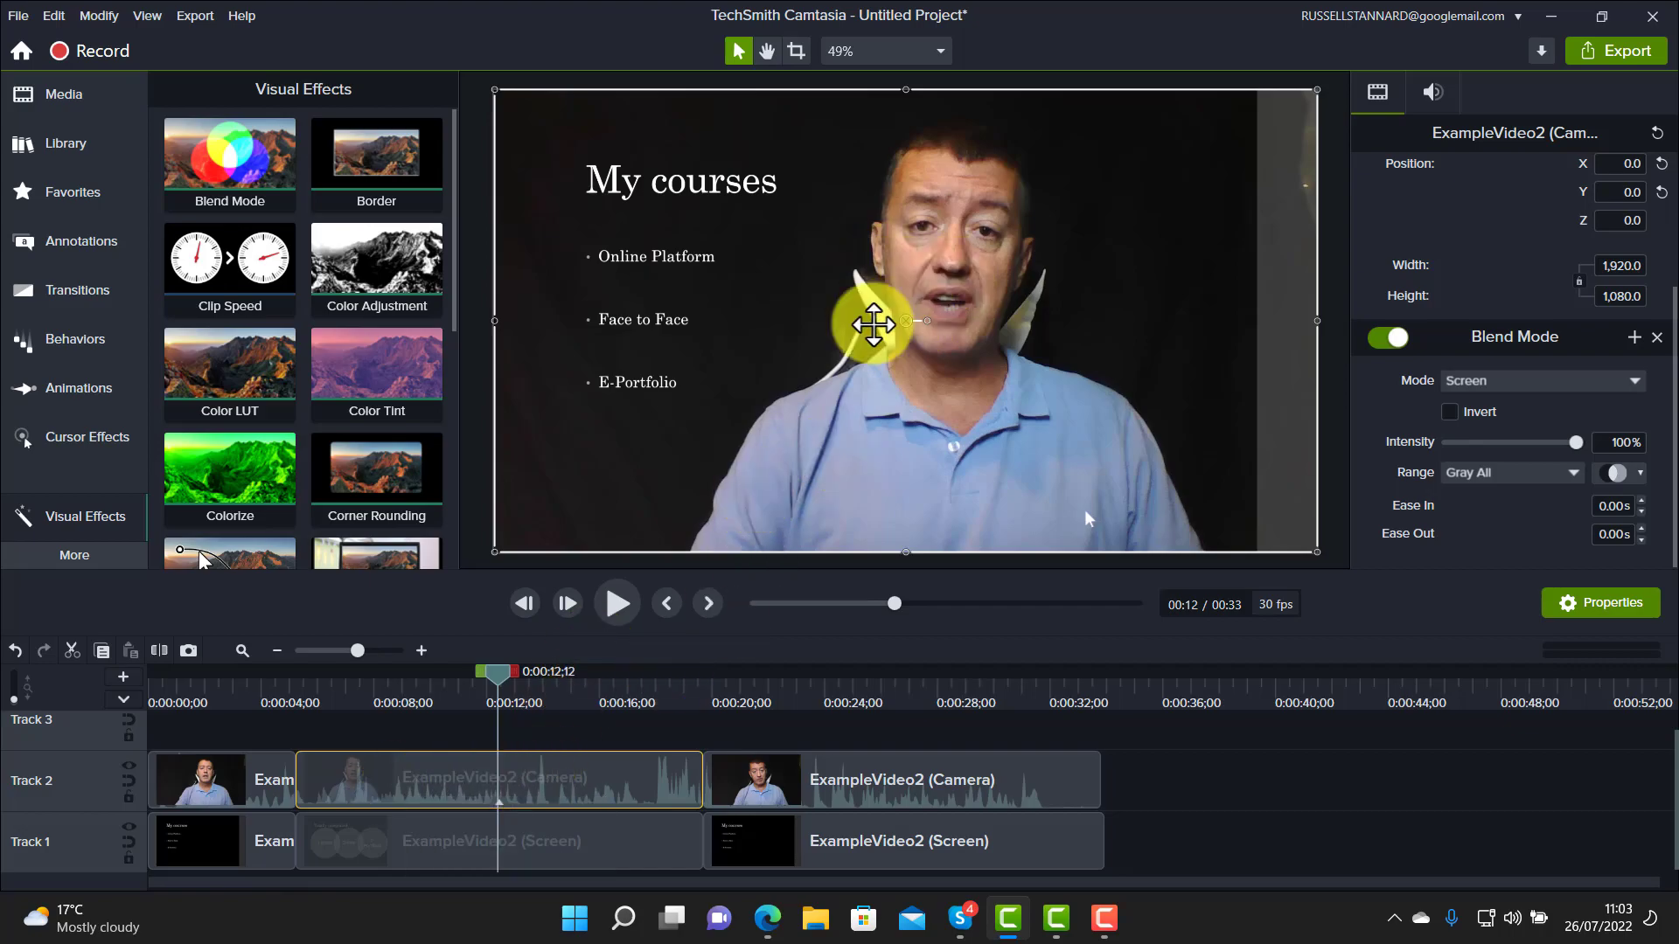
left_click(431, 852)
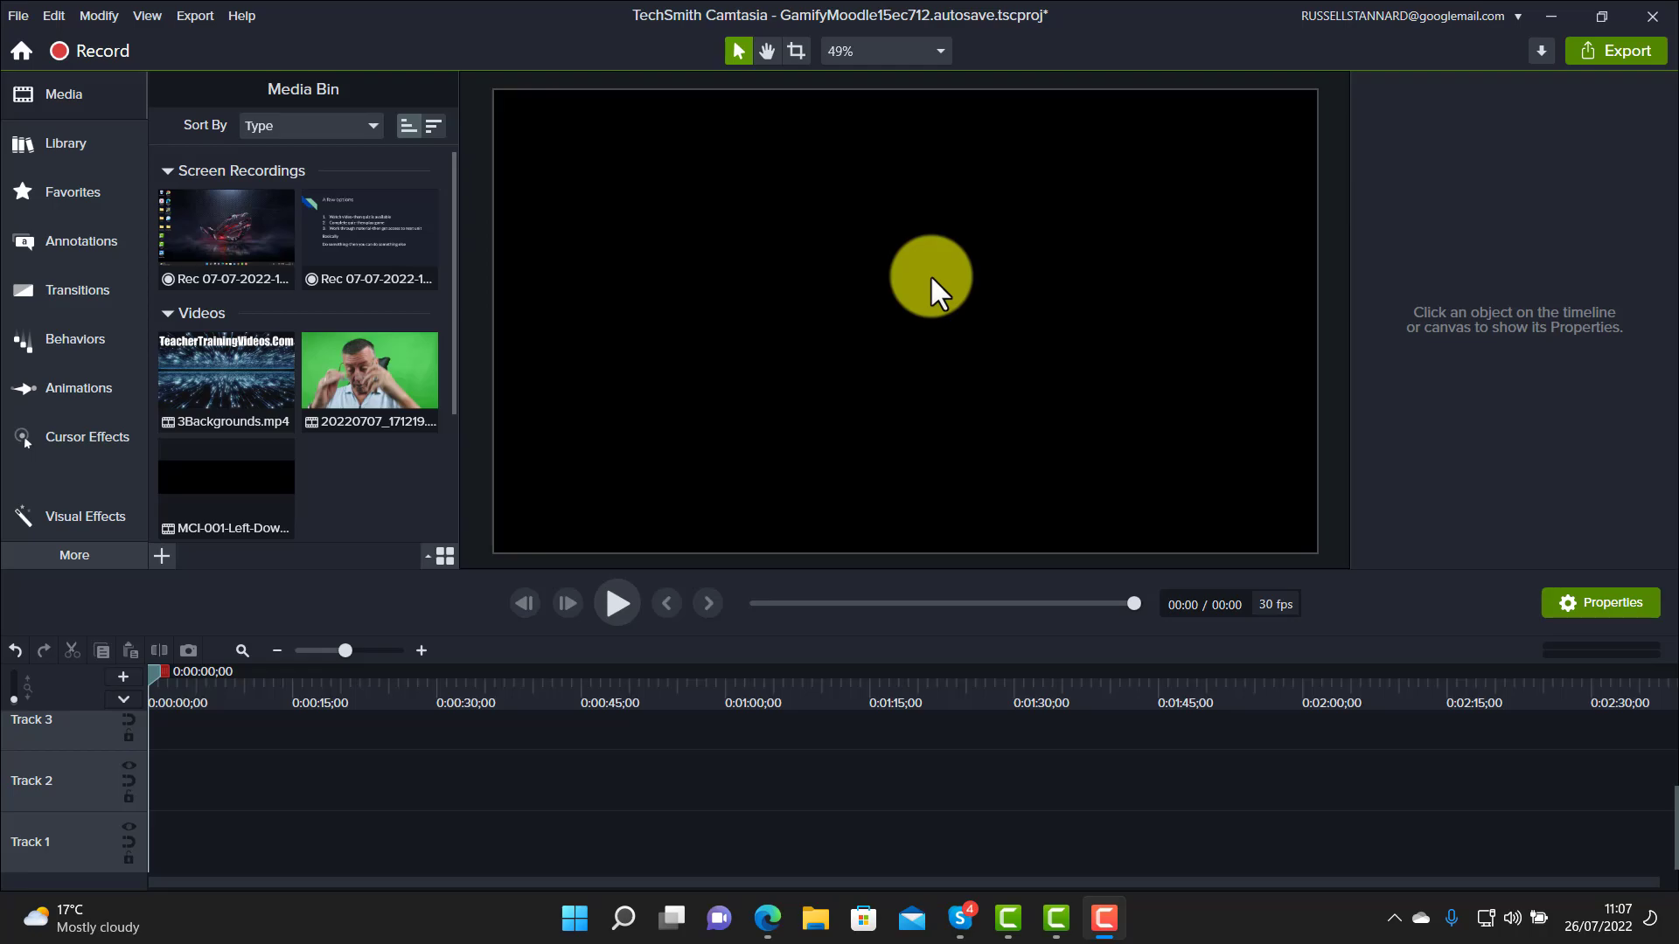
Place the green-screen video 20220707_171219 at the start of Track 2 and apply the Remove a Color visual effect to it at 0:00:22;19
left_click_drag(384, 375, 139, 798)
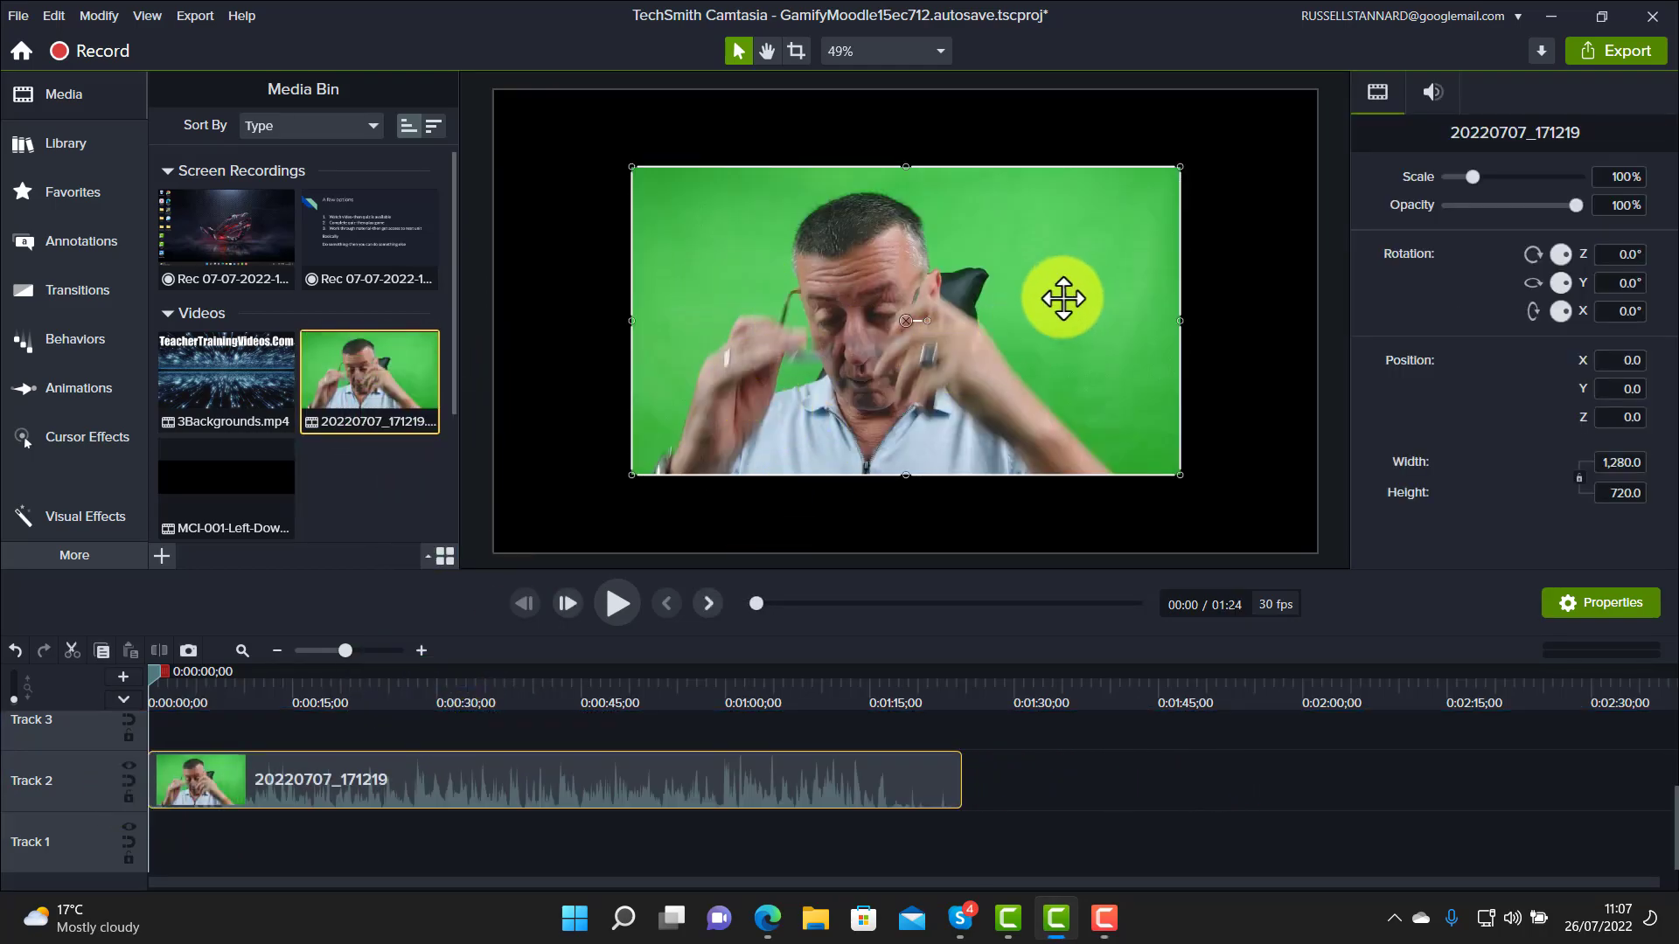
left_click_drag(150, 675, 365, 686)
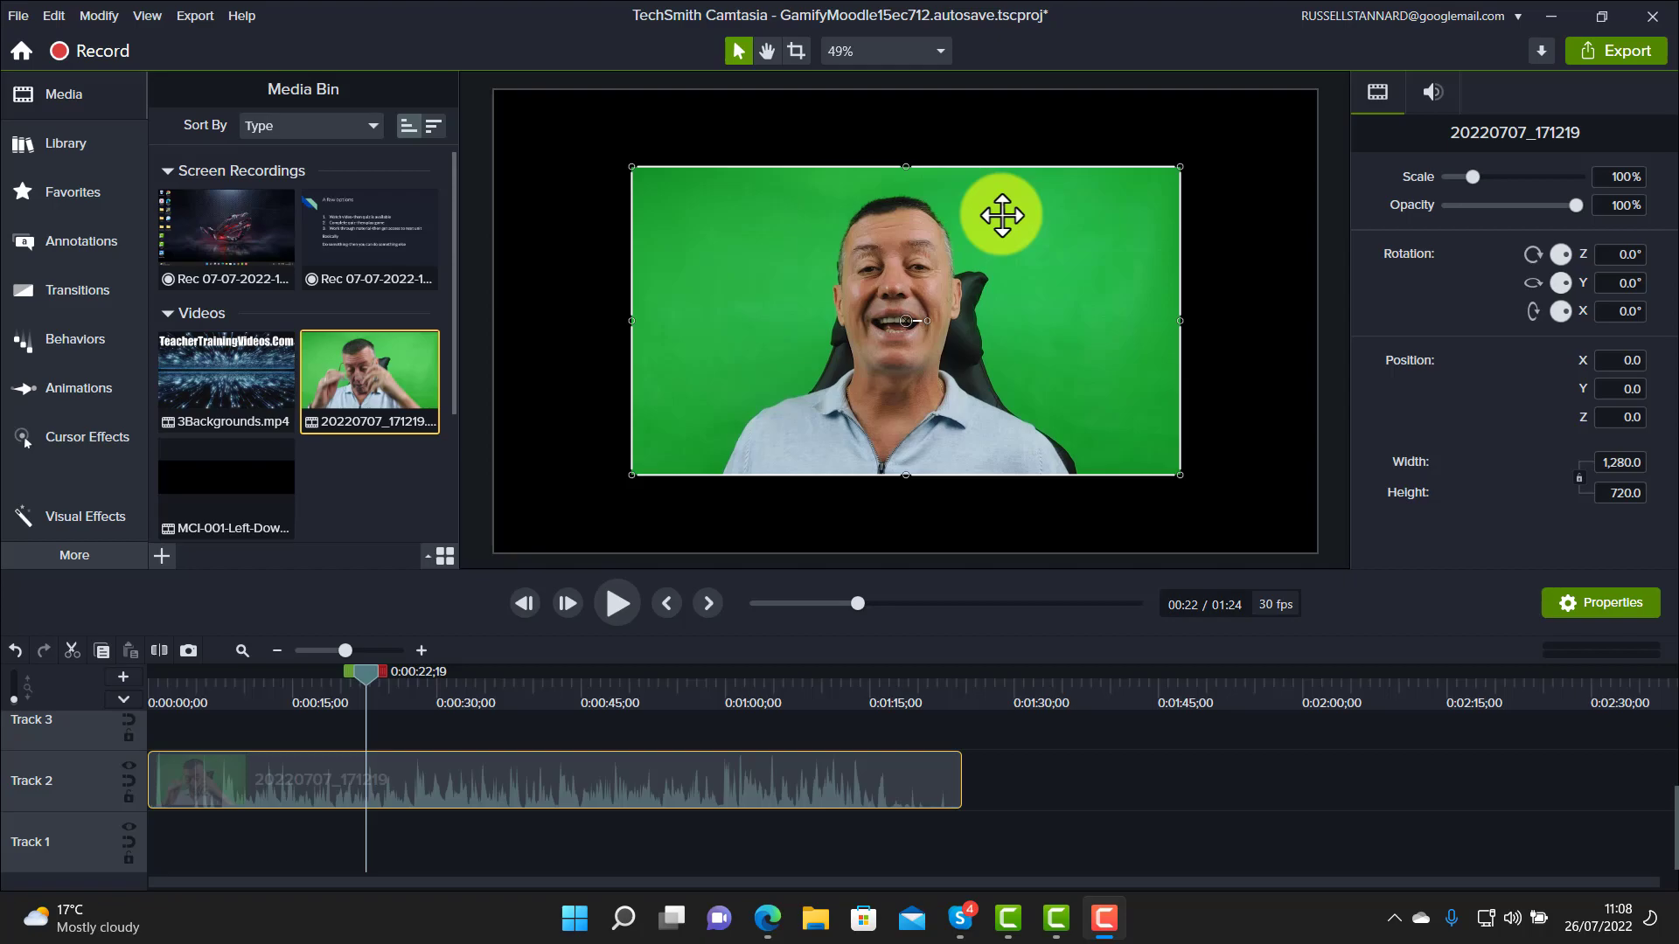
left_click(89, 513)
left_click_drag(455, 270, 459, 552)
left_click_drag(248, 534, 748, 286)
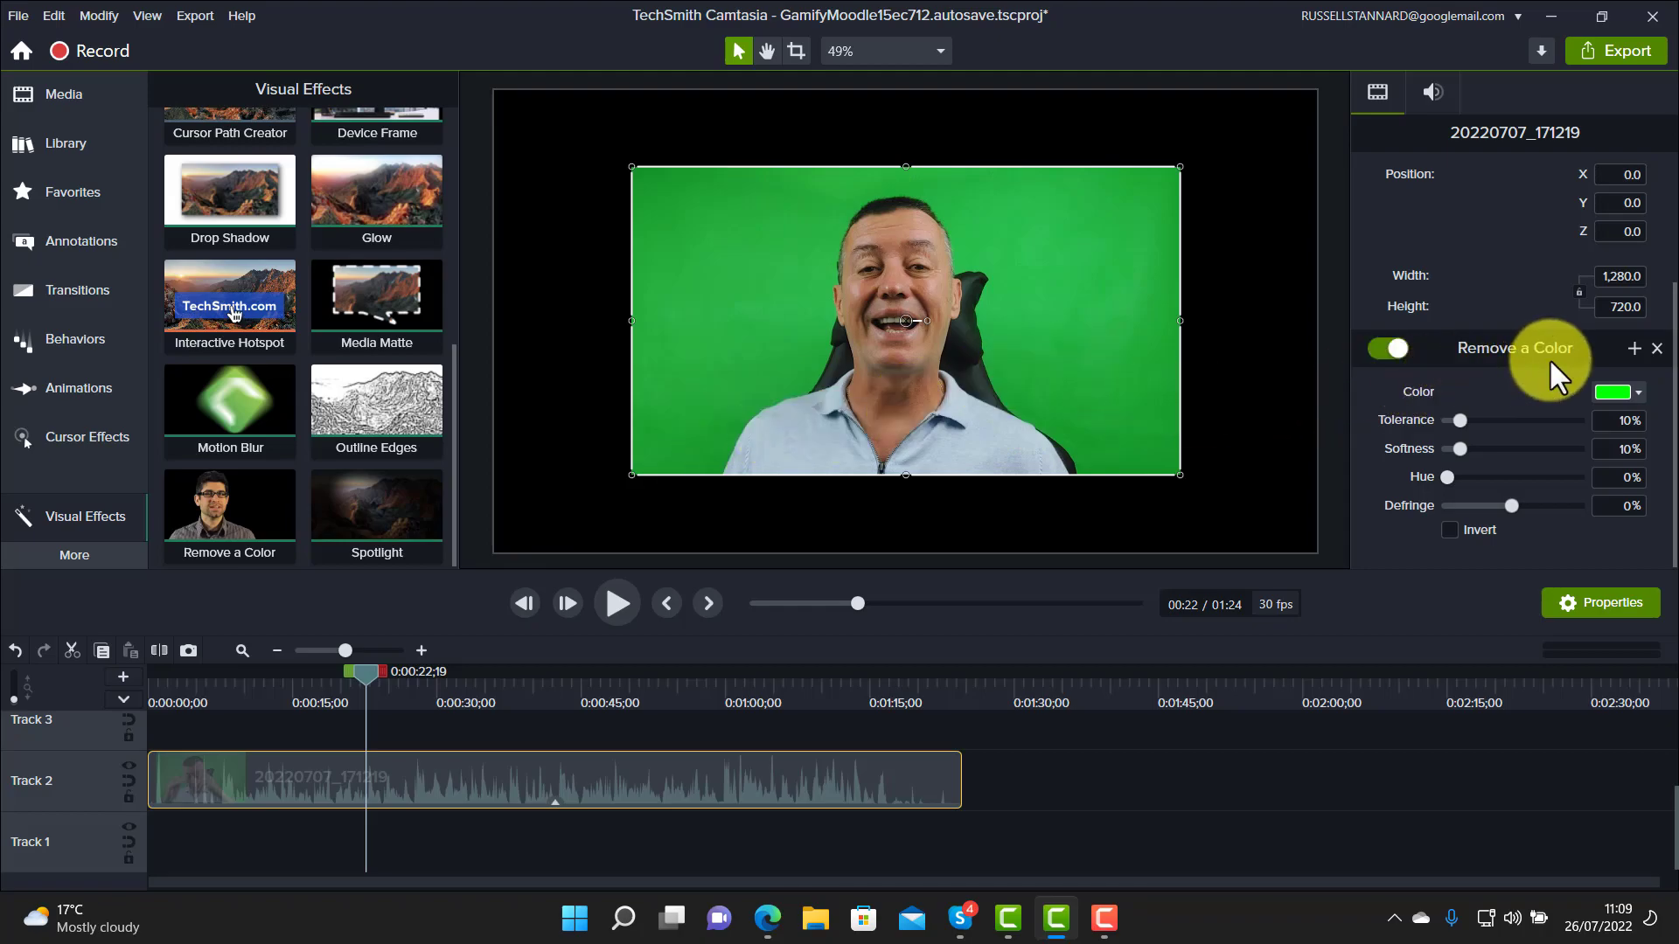
Set the color for Remove a Color to the green sampled from the backdrop beside the presenter
left_click(1636, 391)
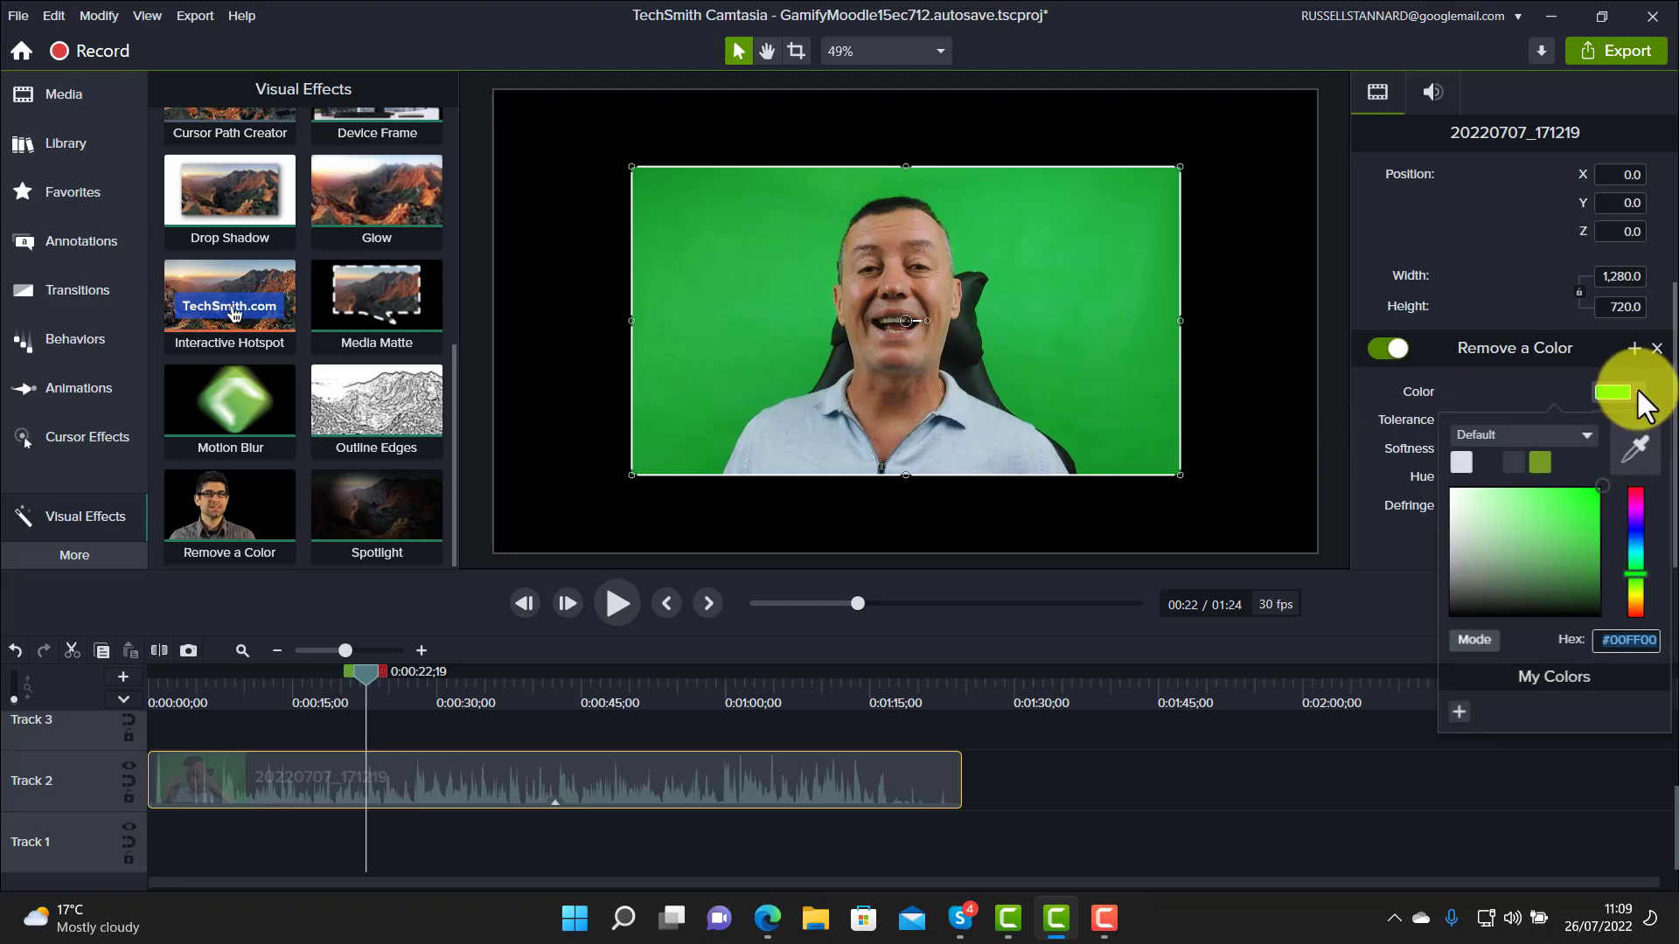
left_click(1634, 450)
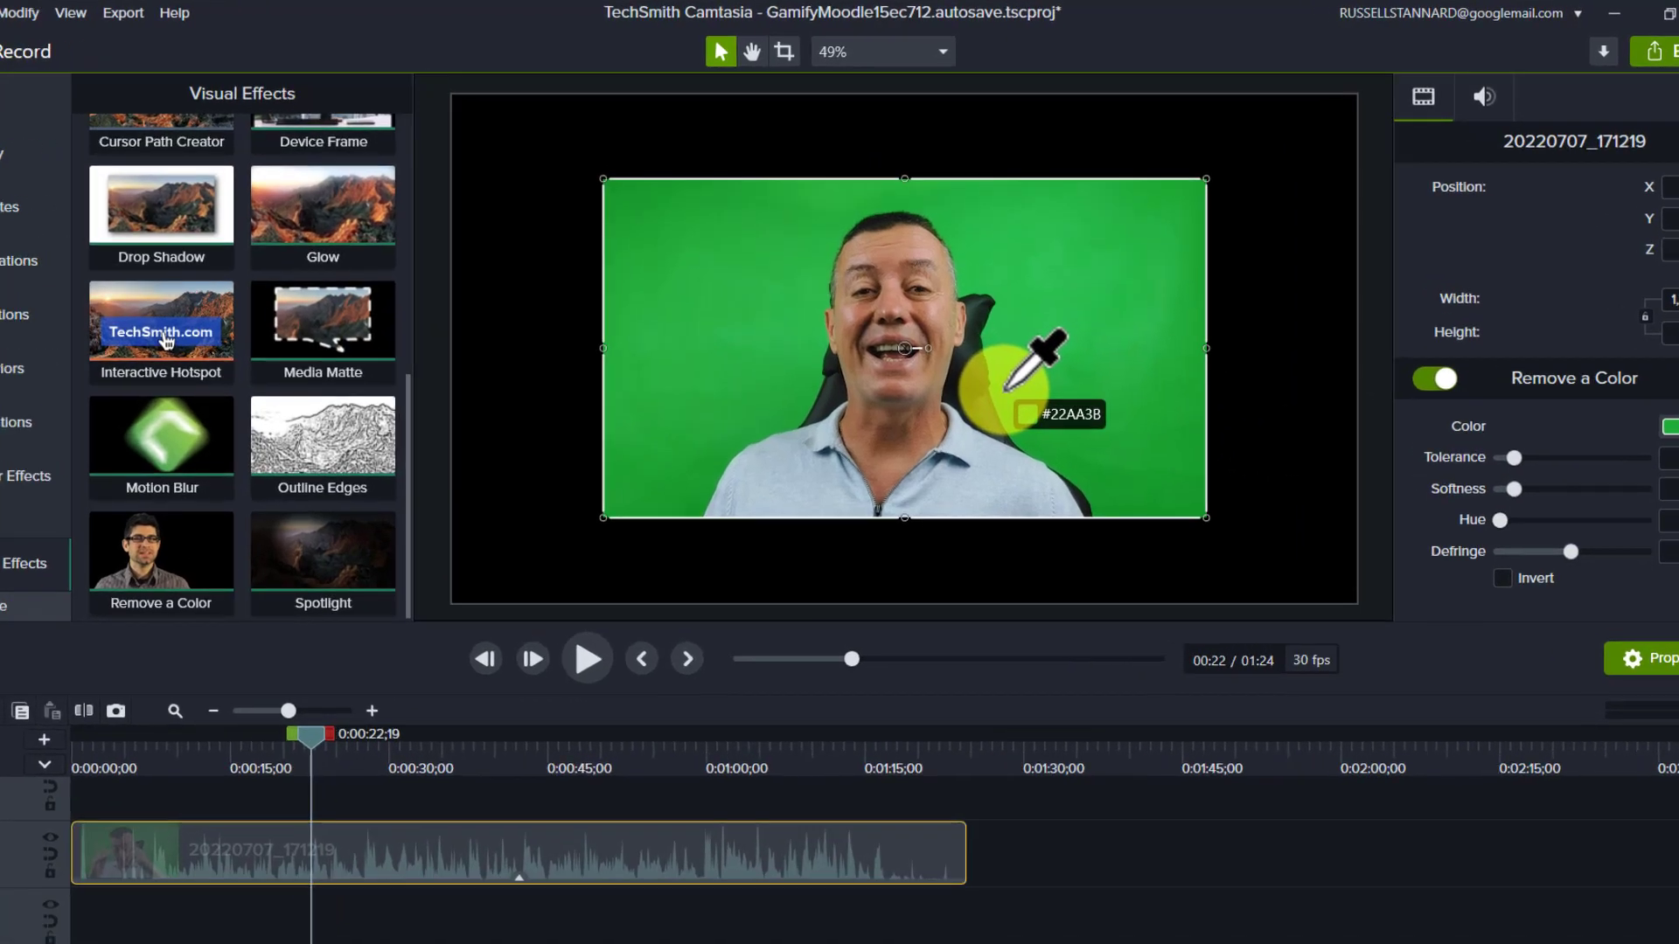
left_click(1001, 362)
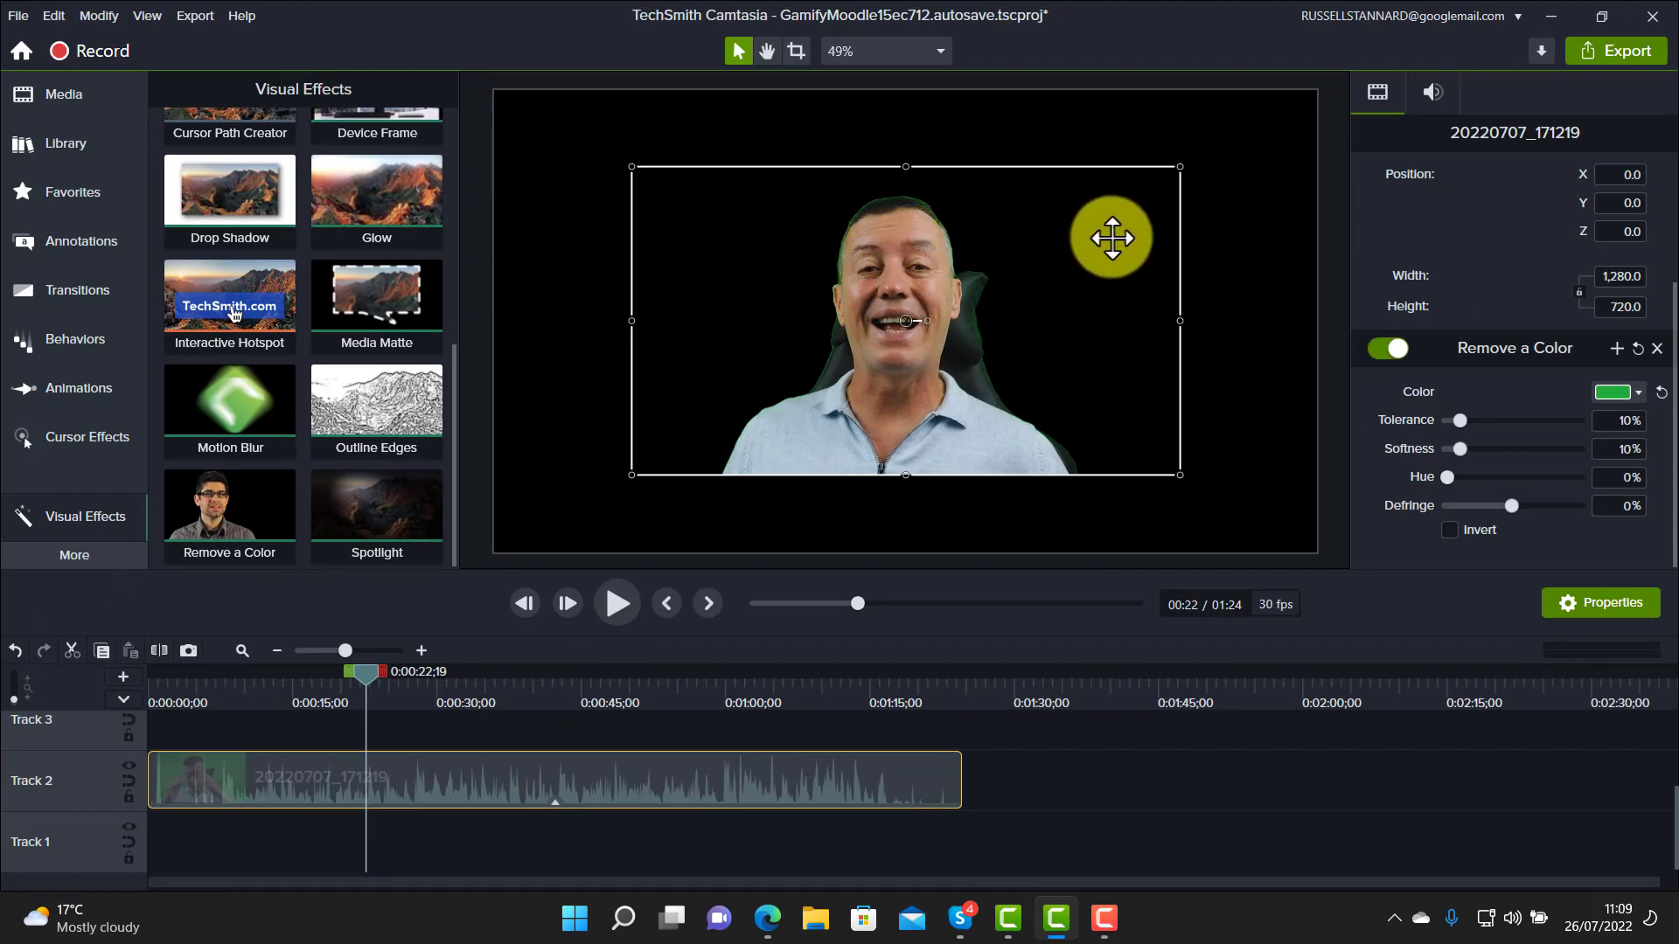
left_click_drag(371, 675, 411, 693)
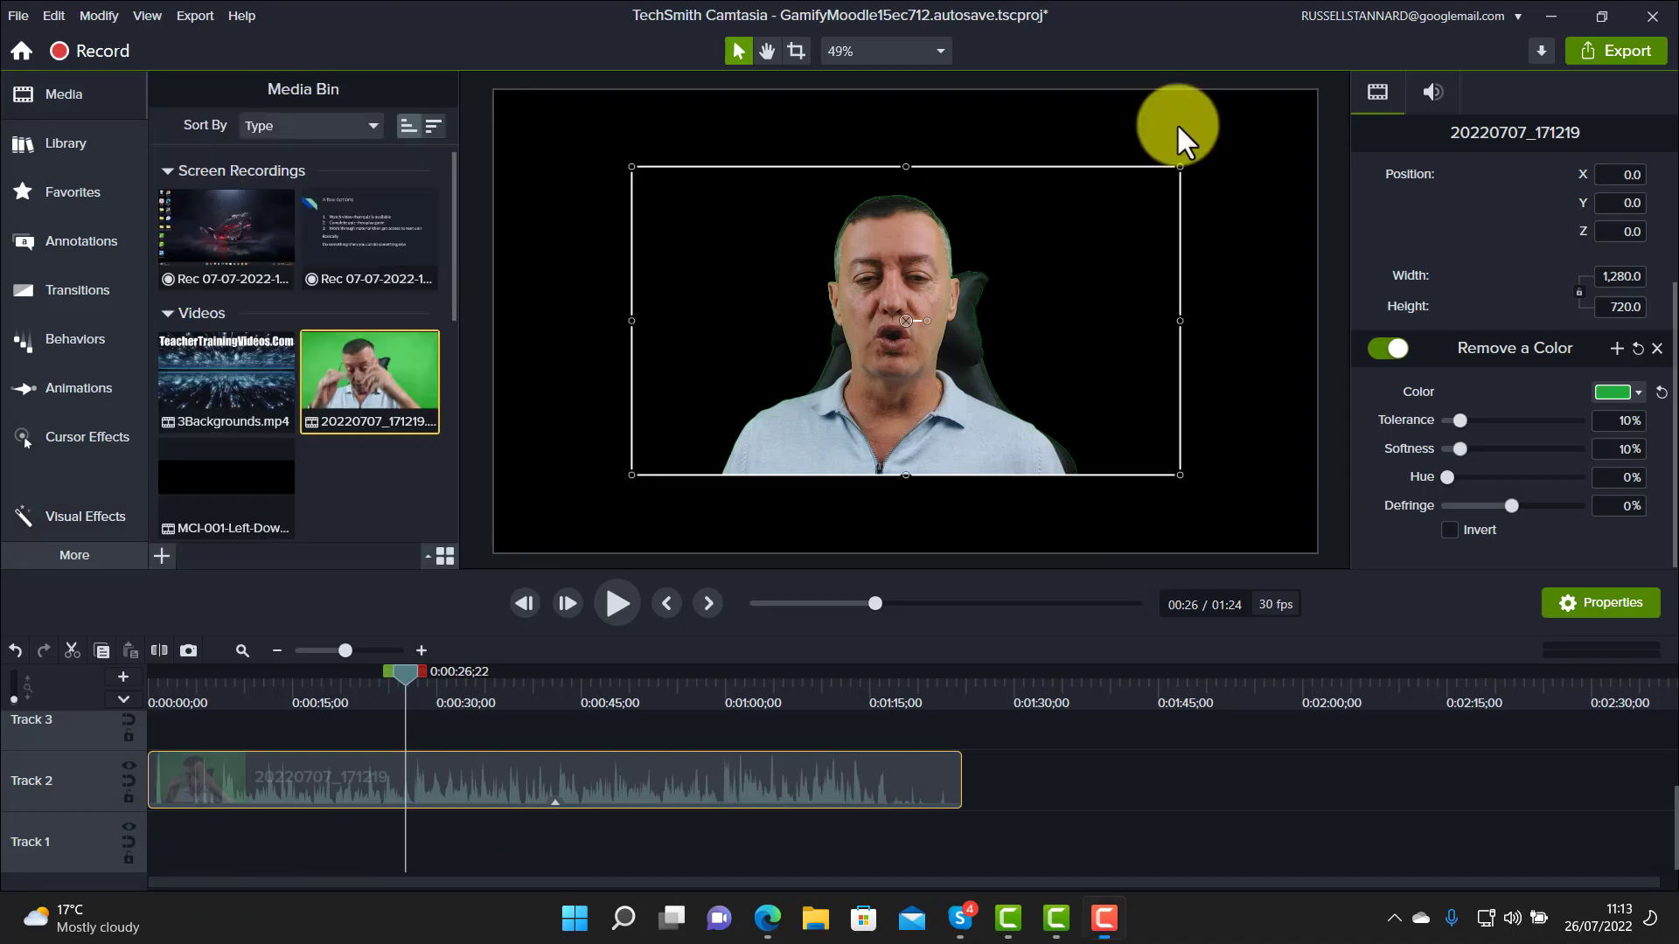
left_click_drag(454, 196, 440, 440)
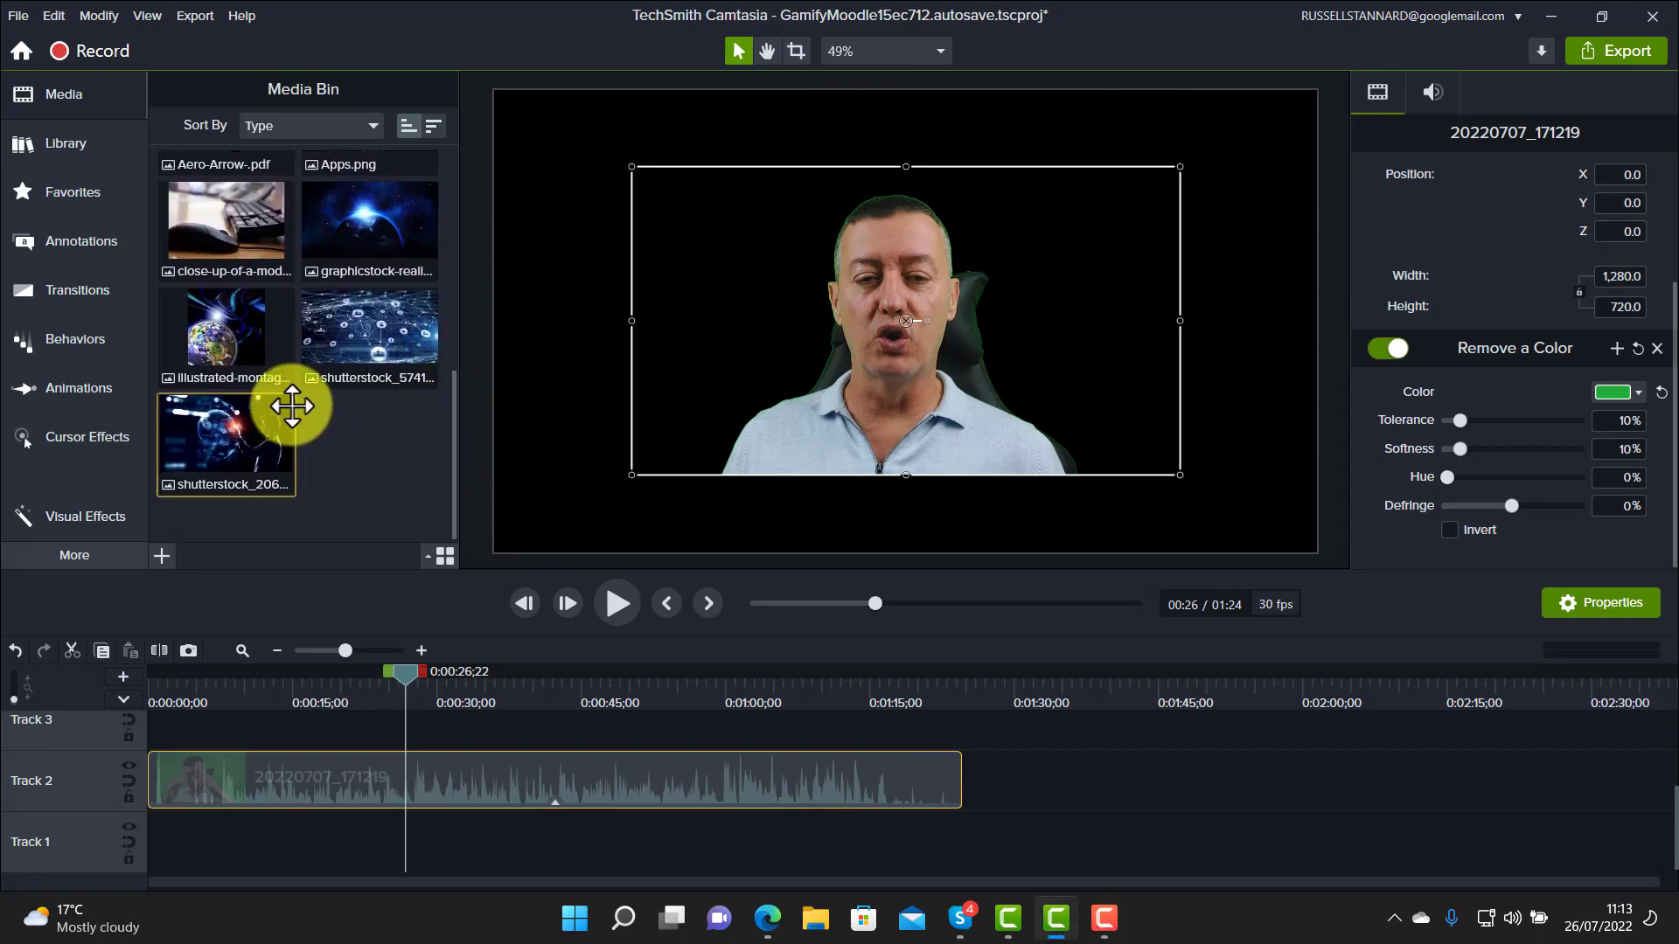
left_click(215, 450)
left_click_drag(206, 447, 495, 778)
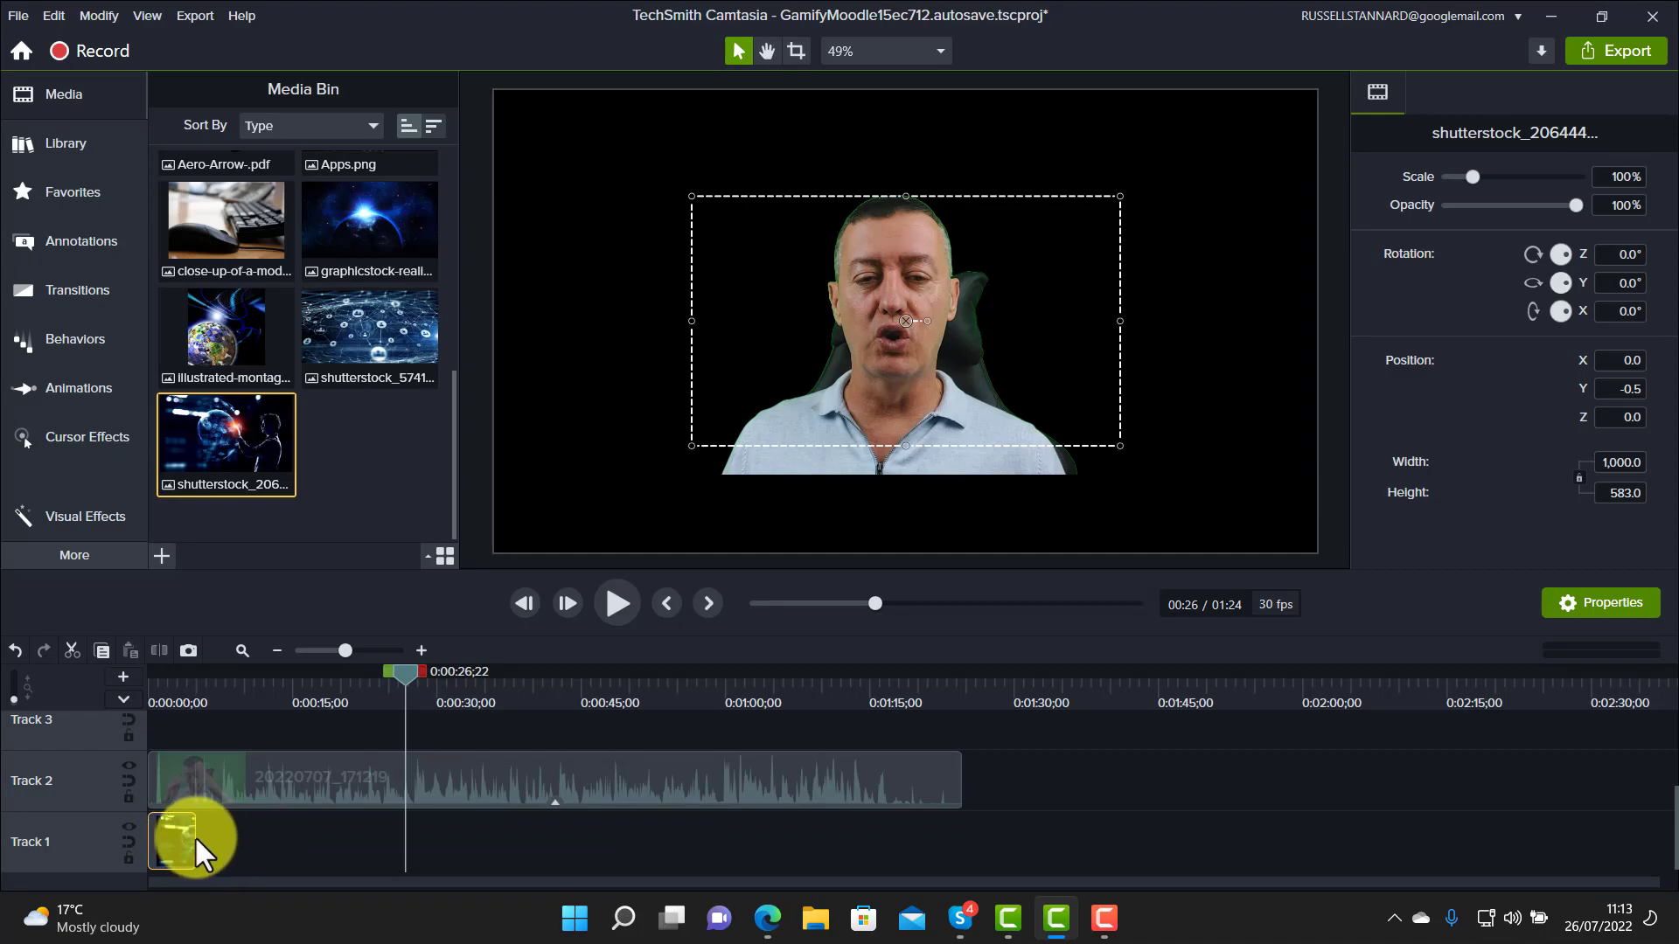
left_click_drag(195, 836, 959, 821)
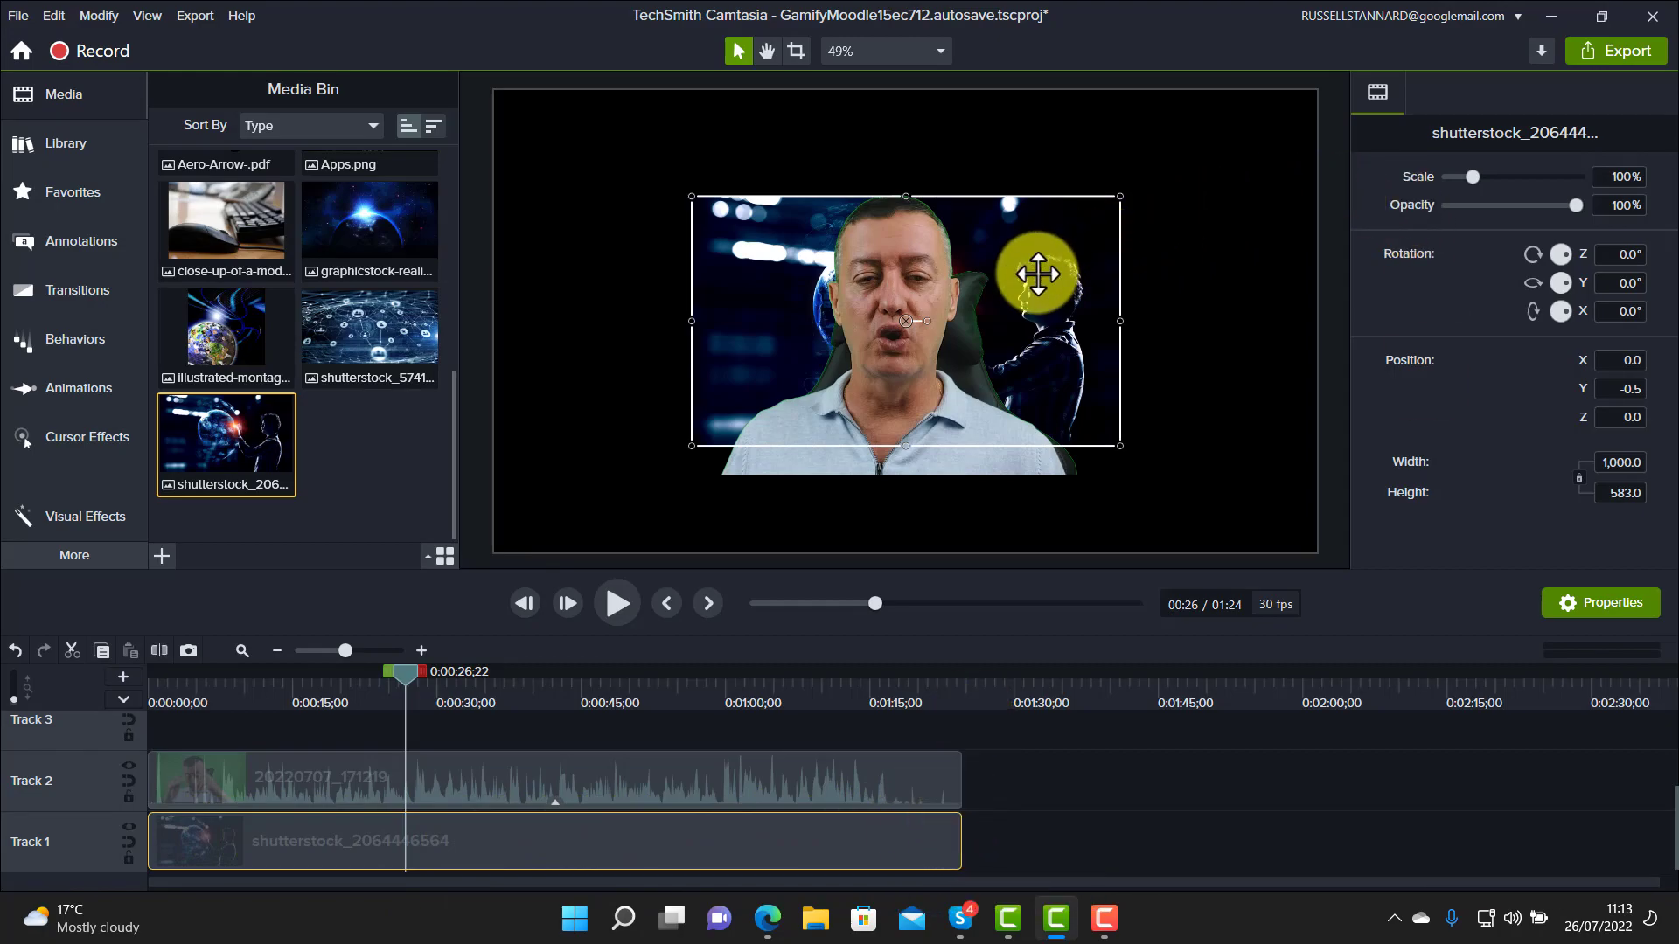
Move the presenter video into the canvas's lower-left corner and enlarge the background image across the full canvas at 1,920 by 1,119.4
left_click_drag(1035, 262, 911, 337)
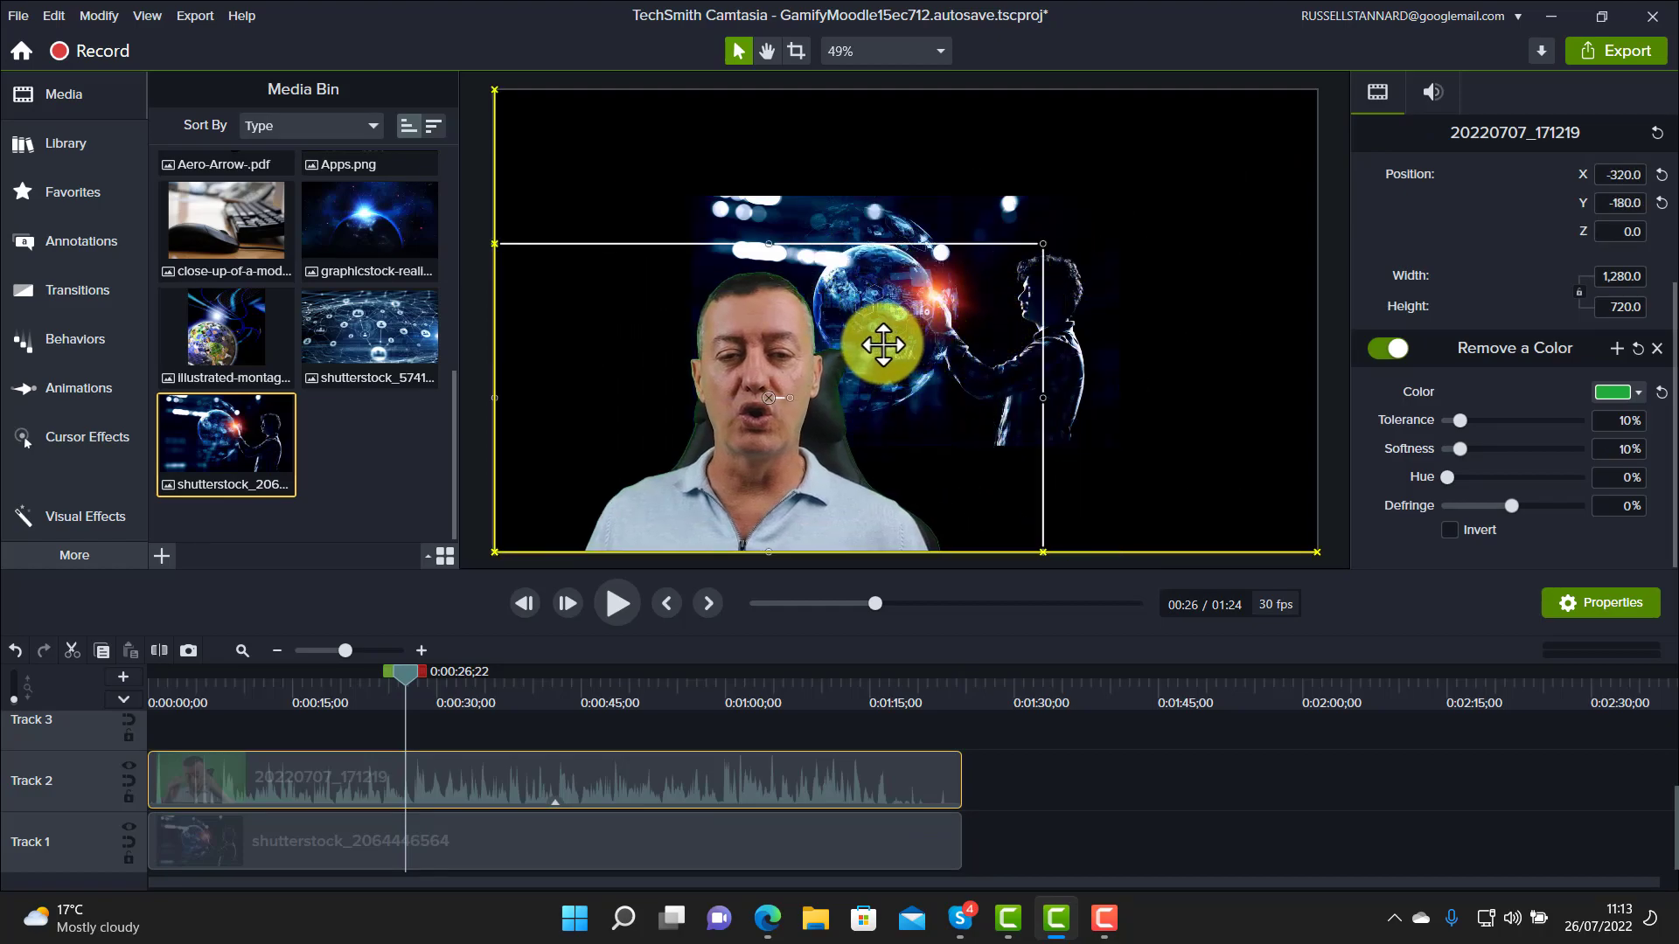
left_click_drag(1064, 247, 1129, 252)
right_click(1006, 284)
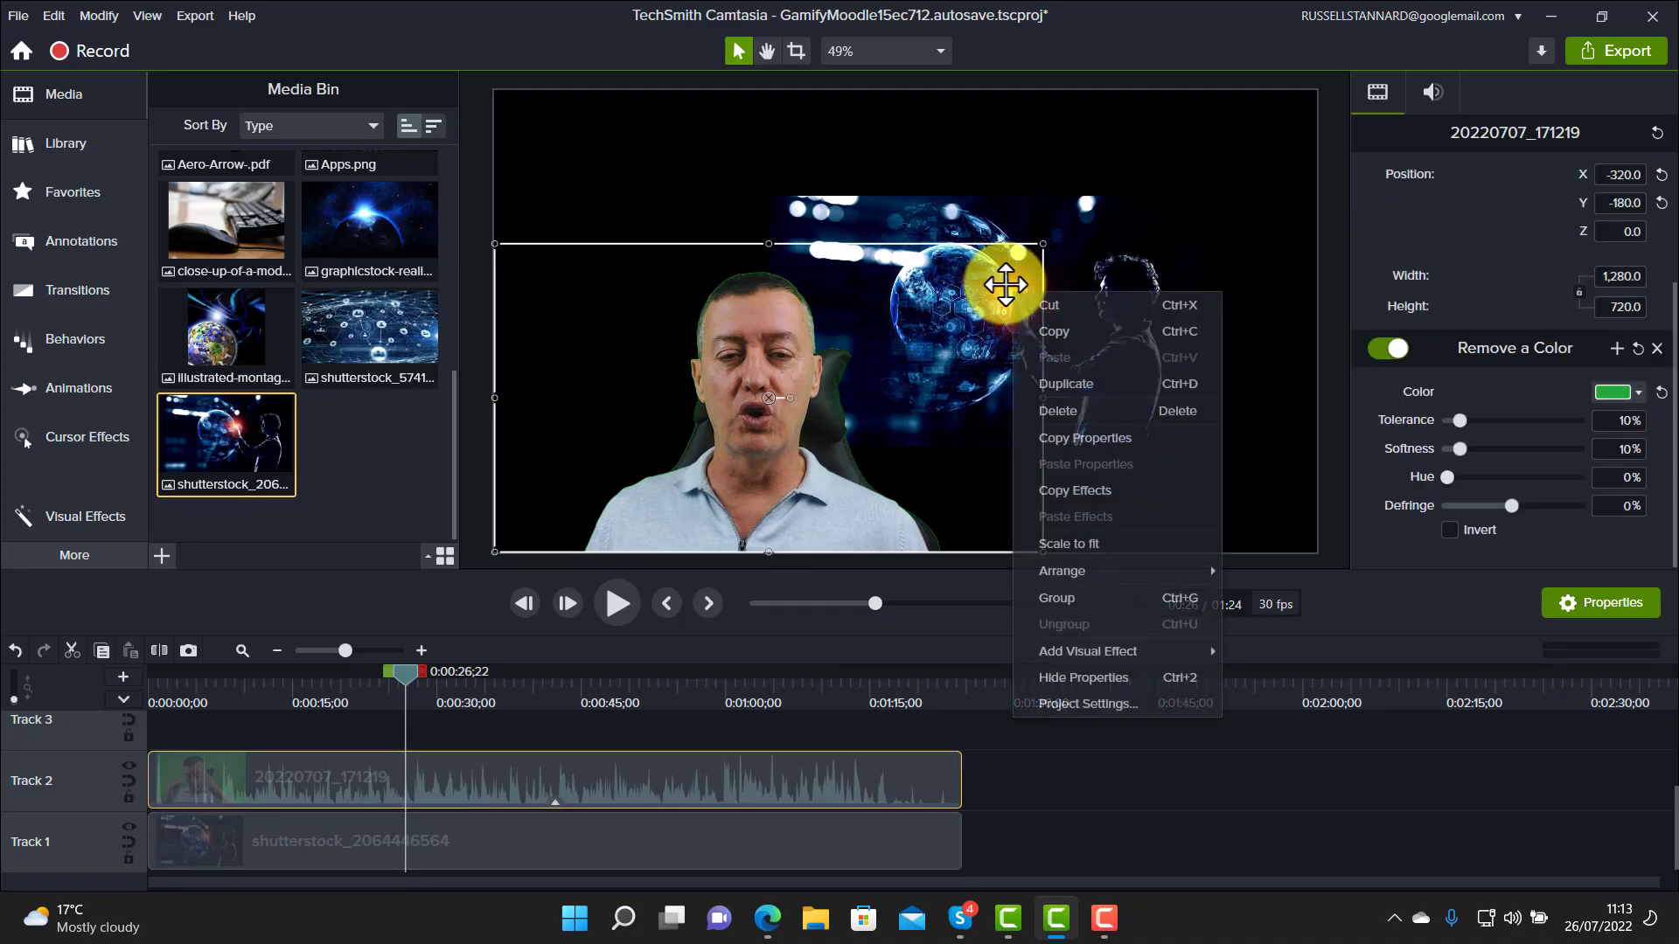
left_click(1111, 234)
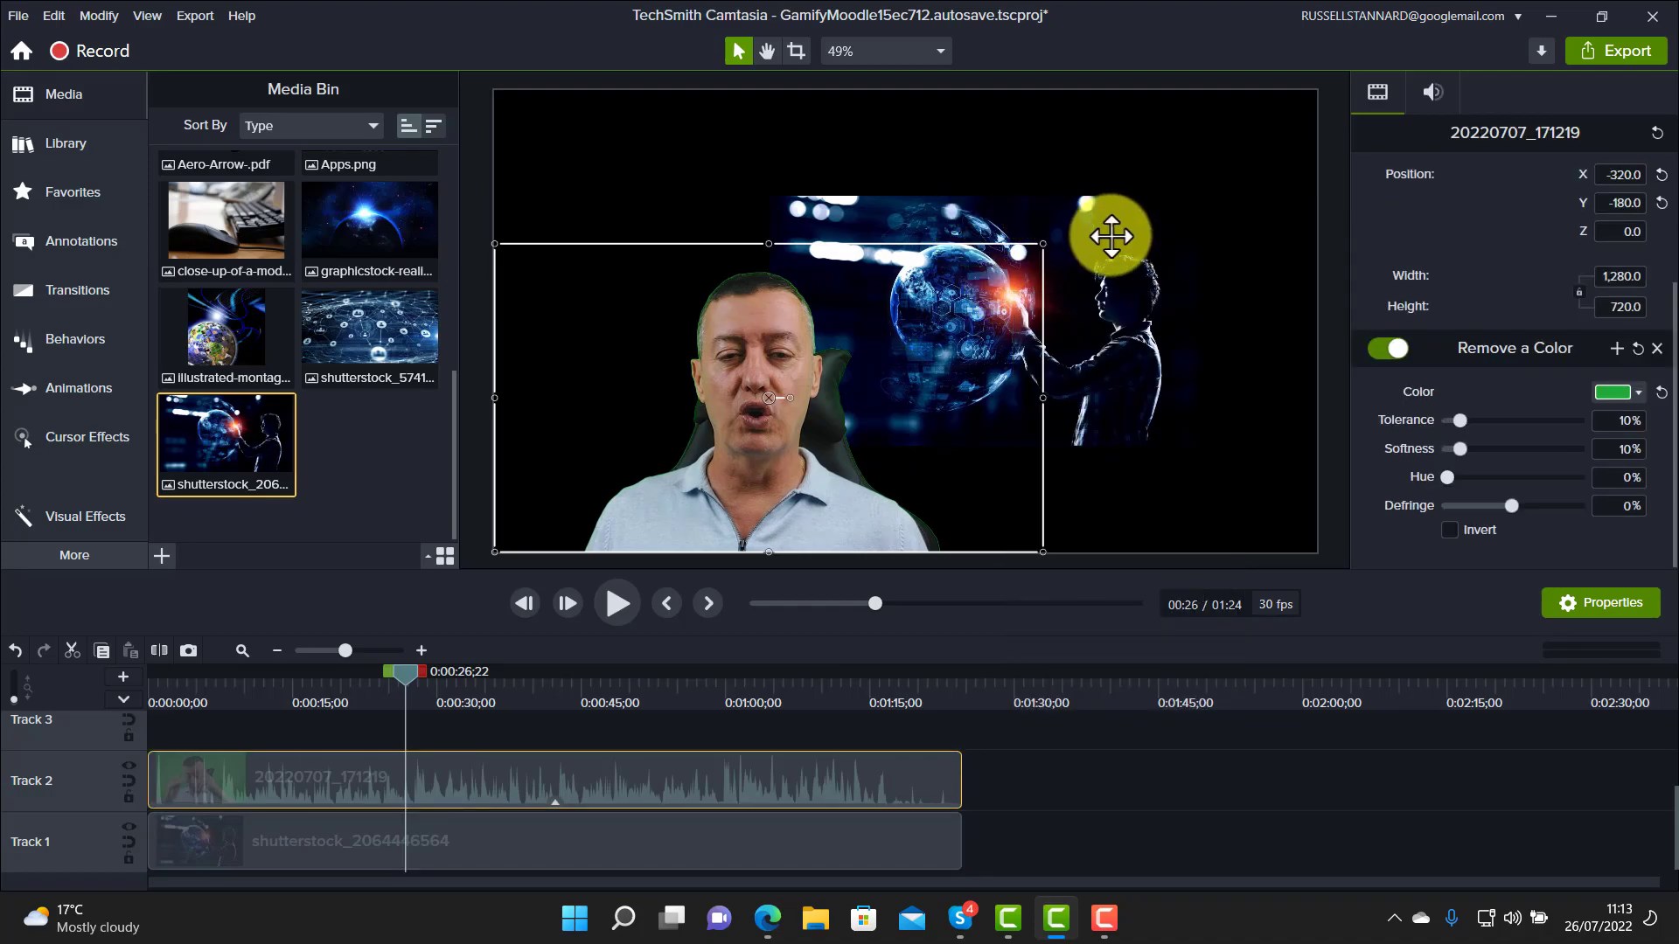
left_click(1112, 235)
right_click(1113, 234)
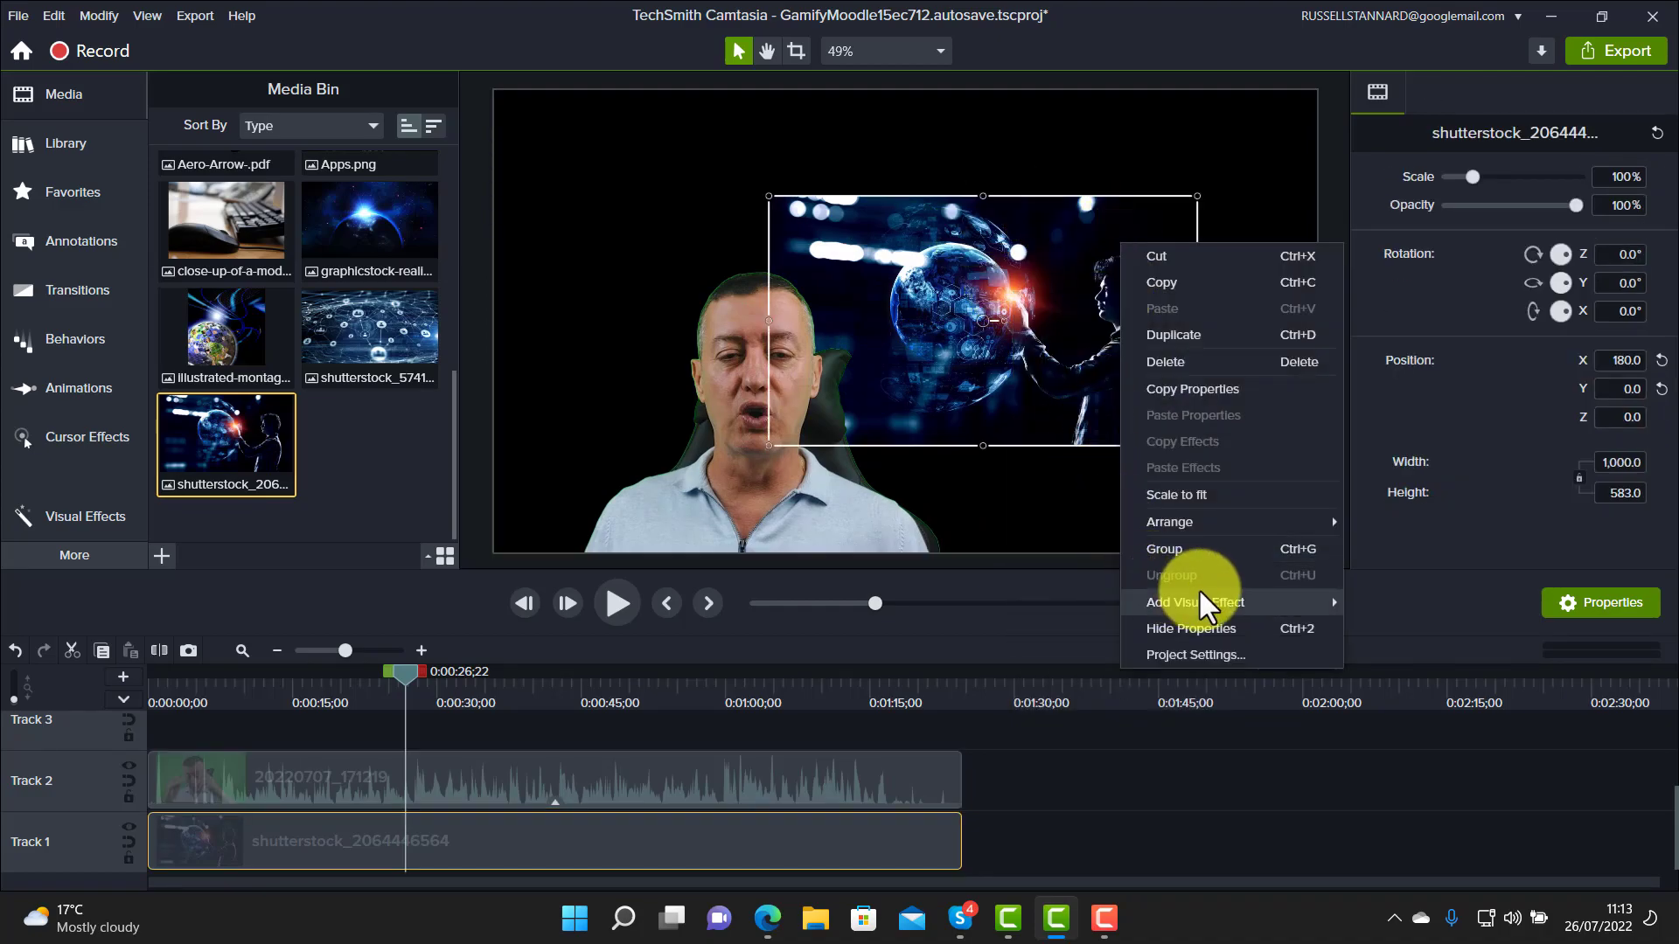
left_click(1176, 495)
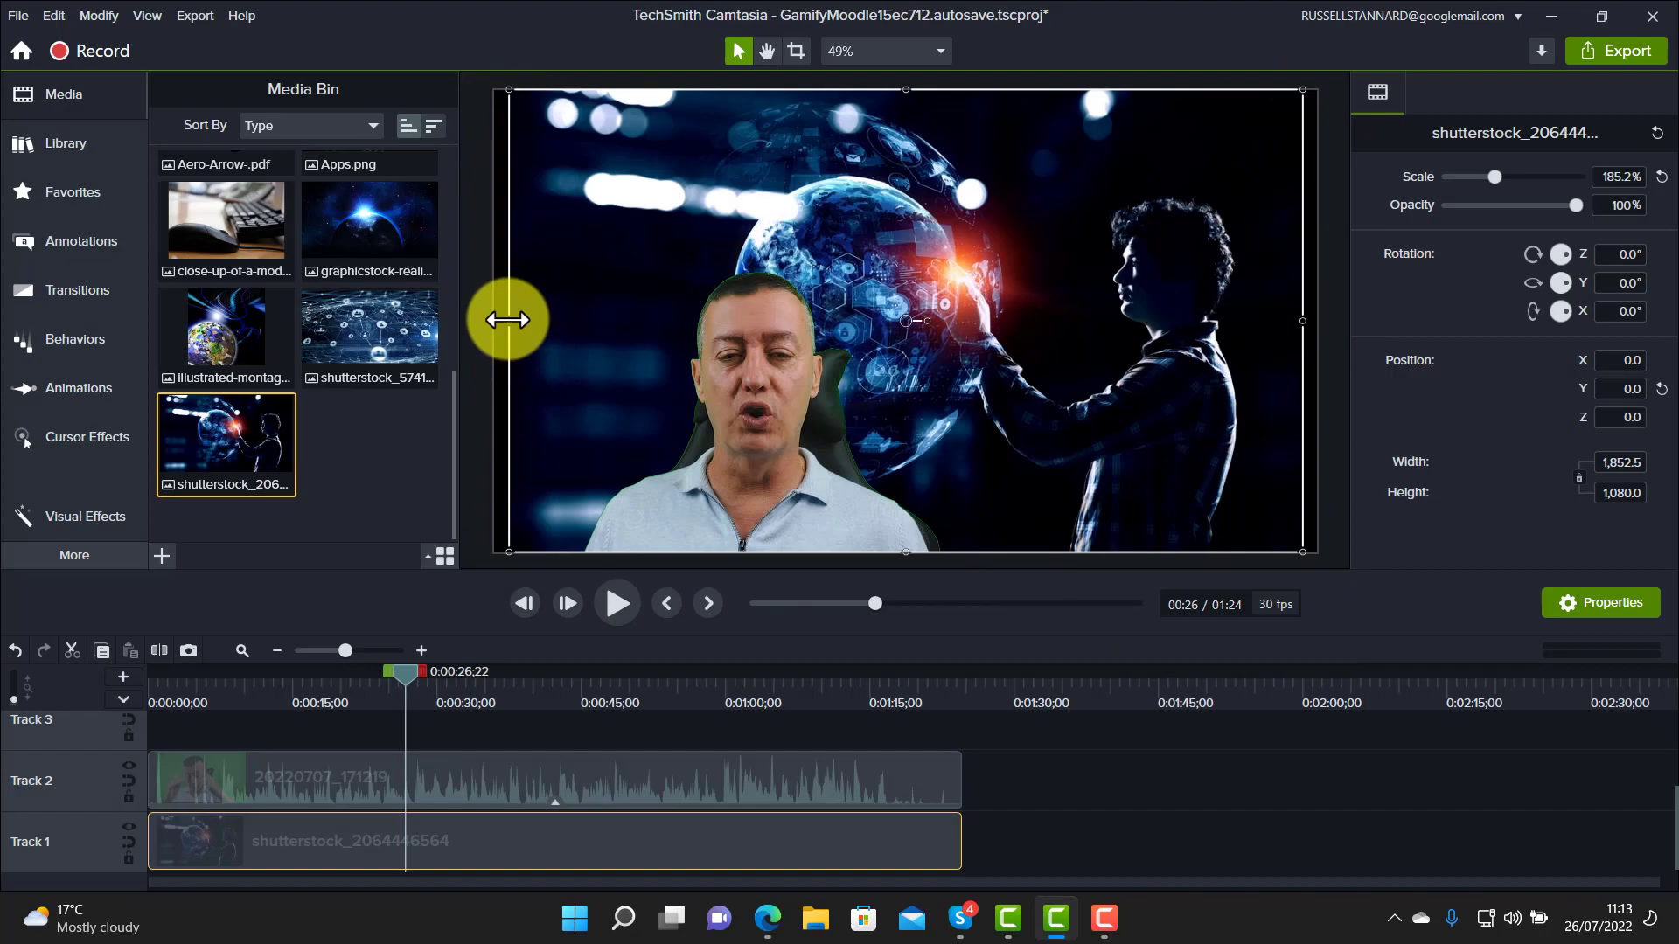
left_click_drag(501, 320, 495, 320)
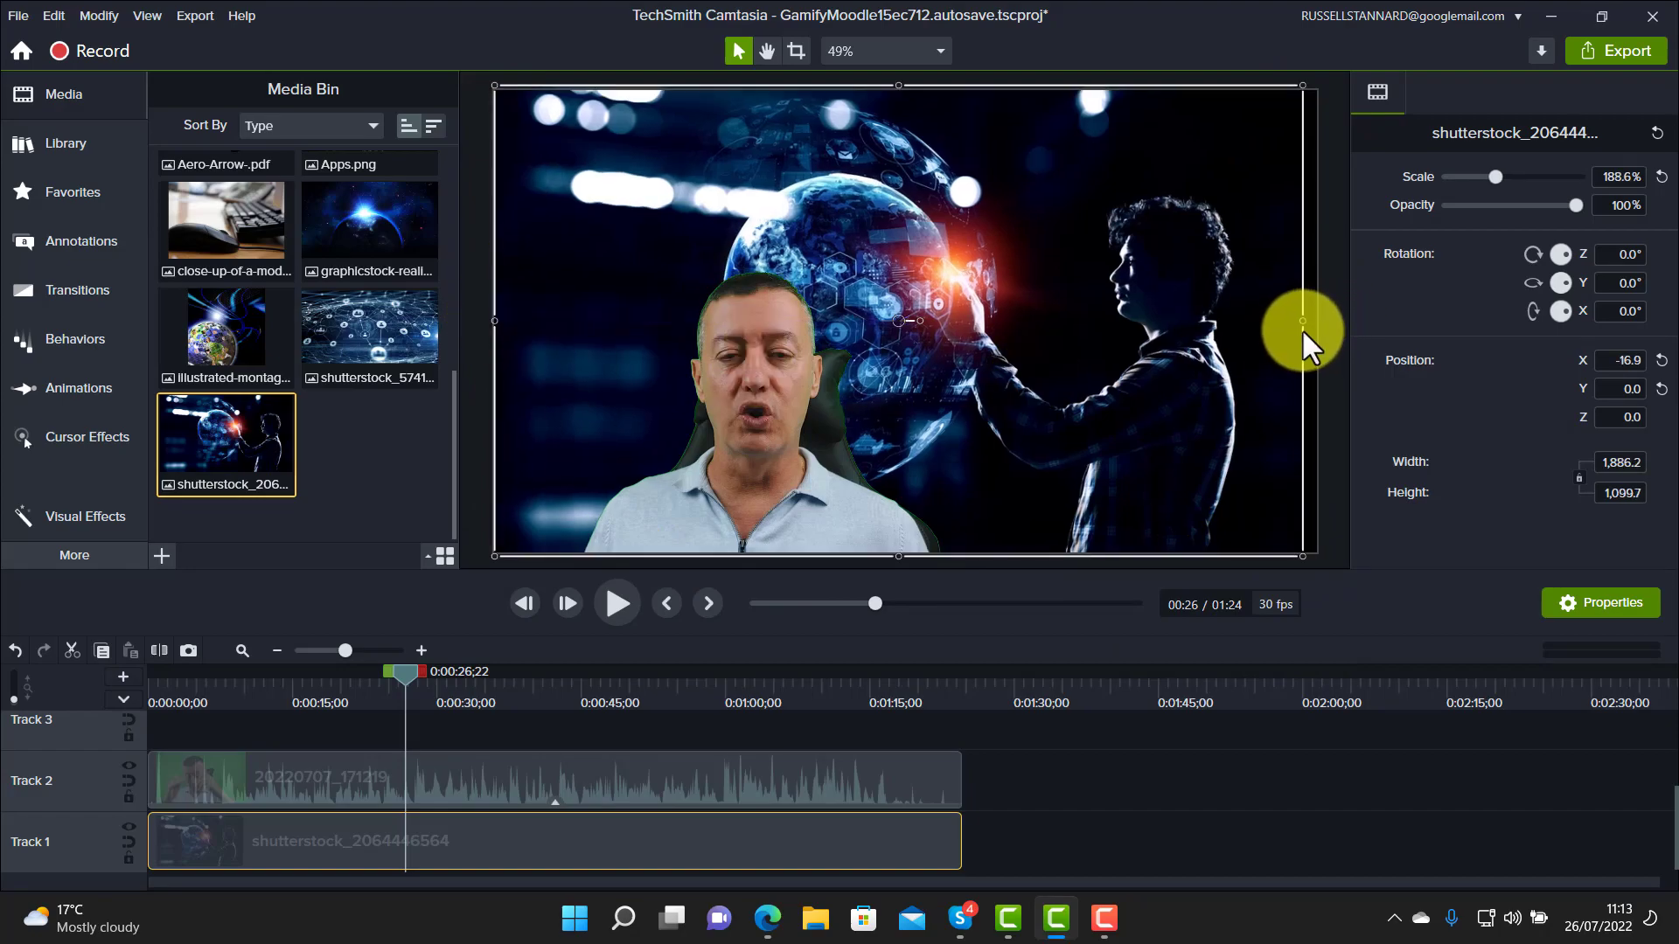
left_click_drag(1303, 326, 1317, 325)
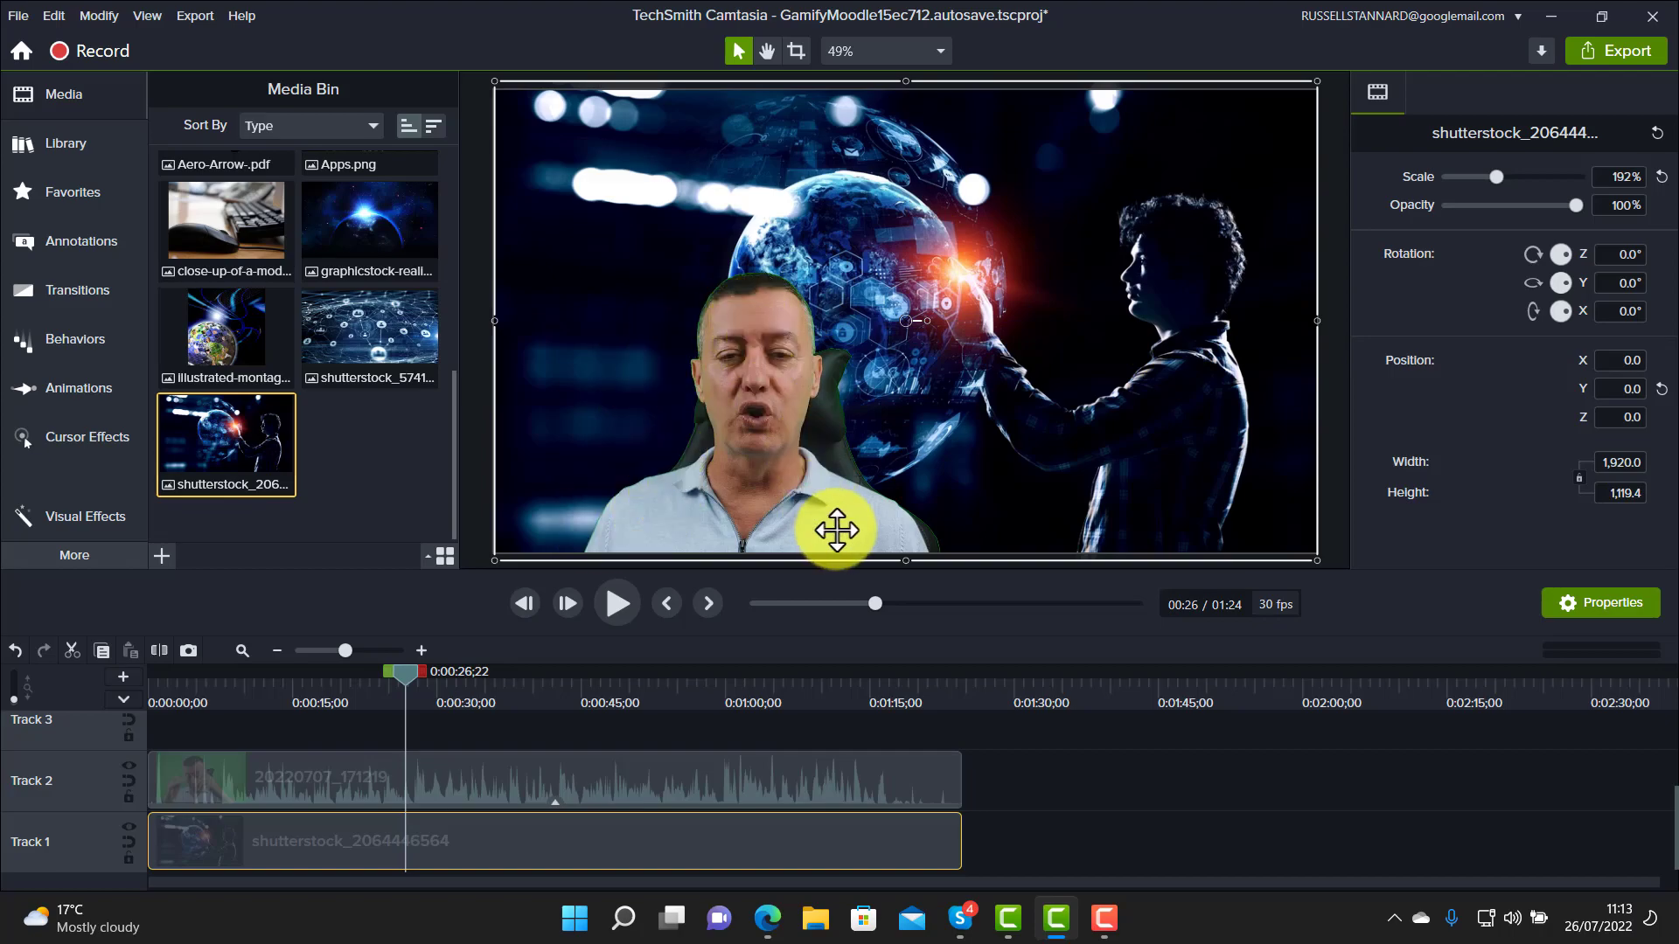
Split both clips at 0:00:07;00, delete the opening parts, and move the remaining clips to the start of the timeline
left_click_drag(411, 674, 219, 705)
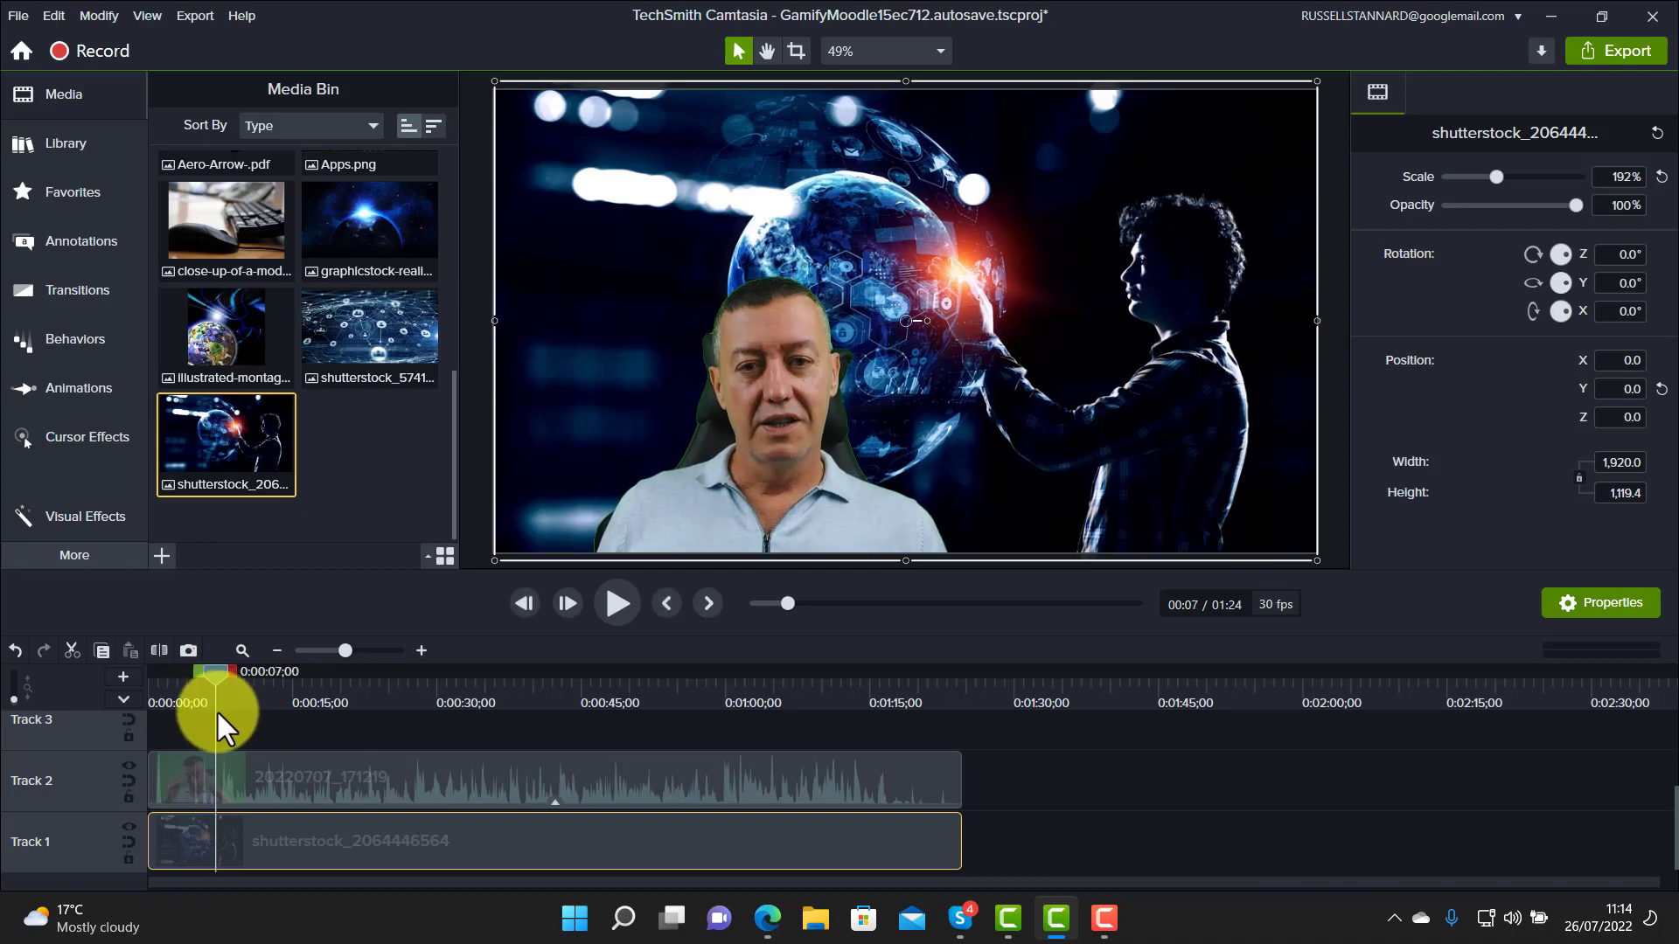
left_click(203, 716)
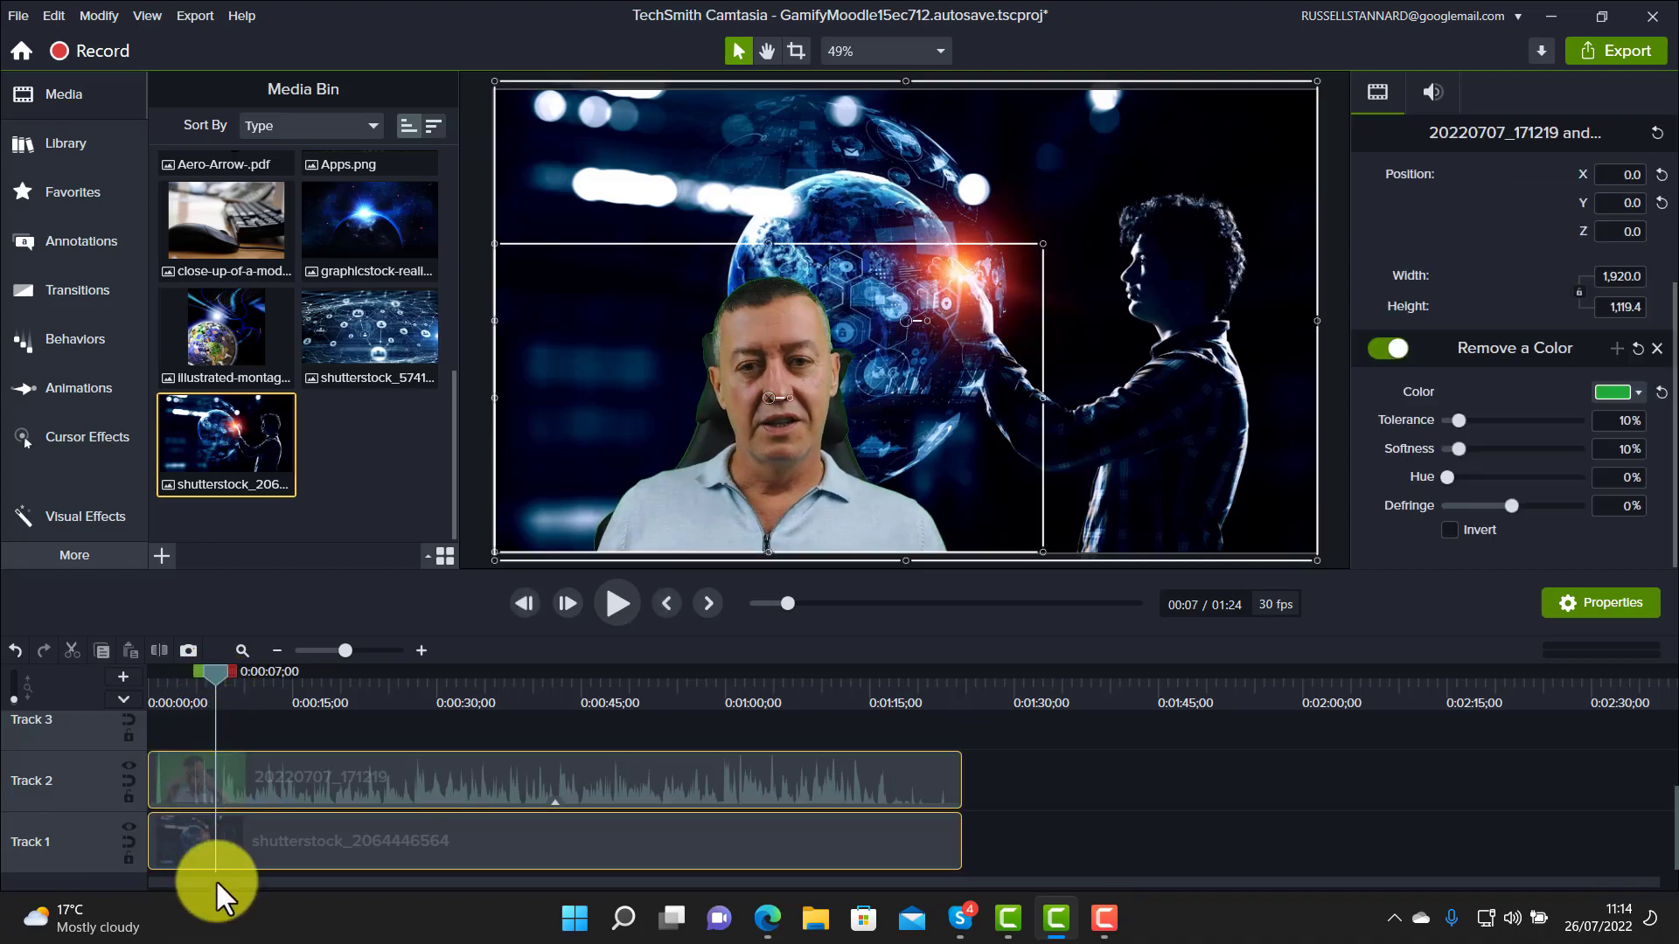
left_click(160, 648)
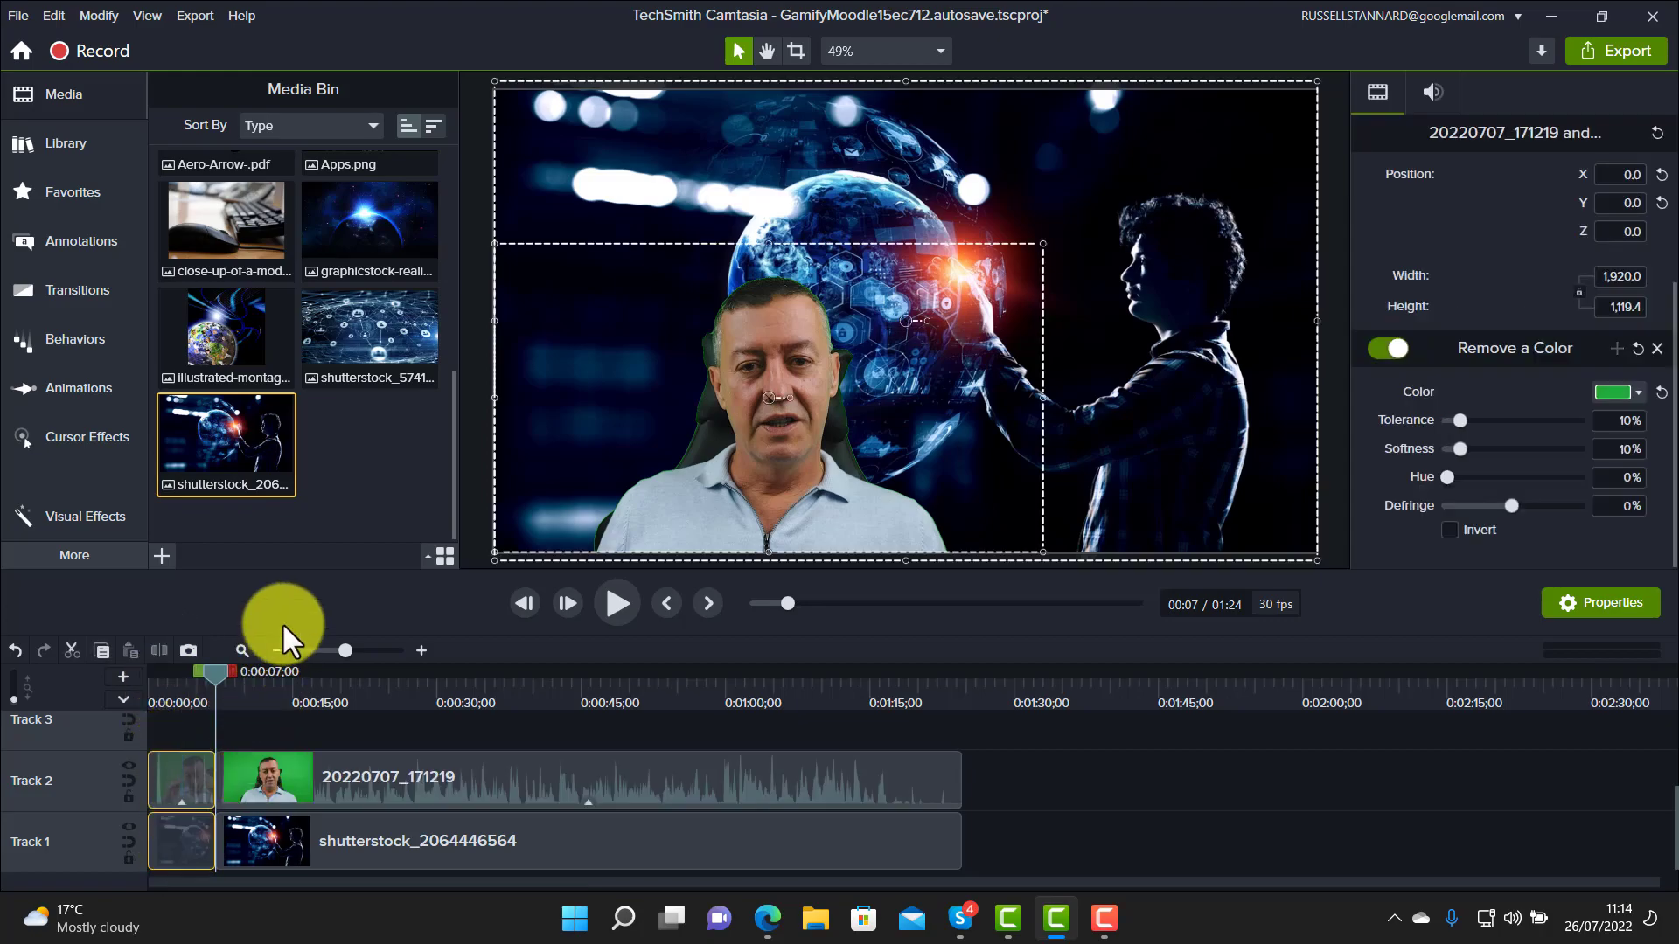
key("Delete")
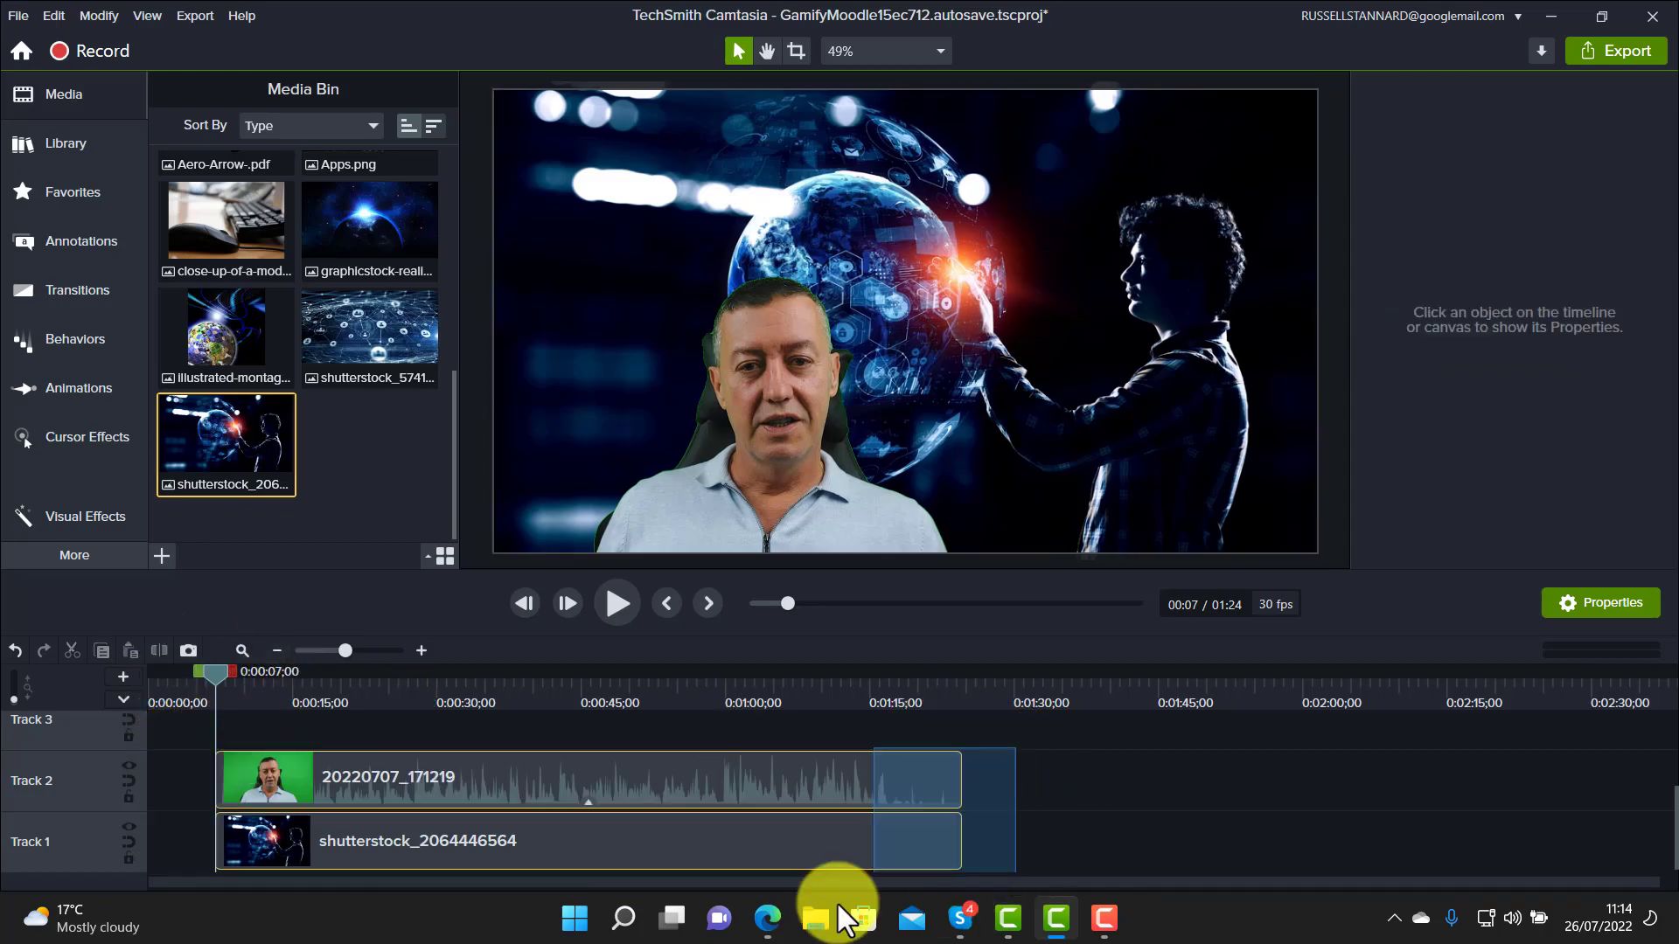
left_click_drag(953, 900, 642, 879)
left_click_drag(747, 798, 595, 798)
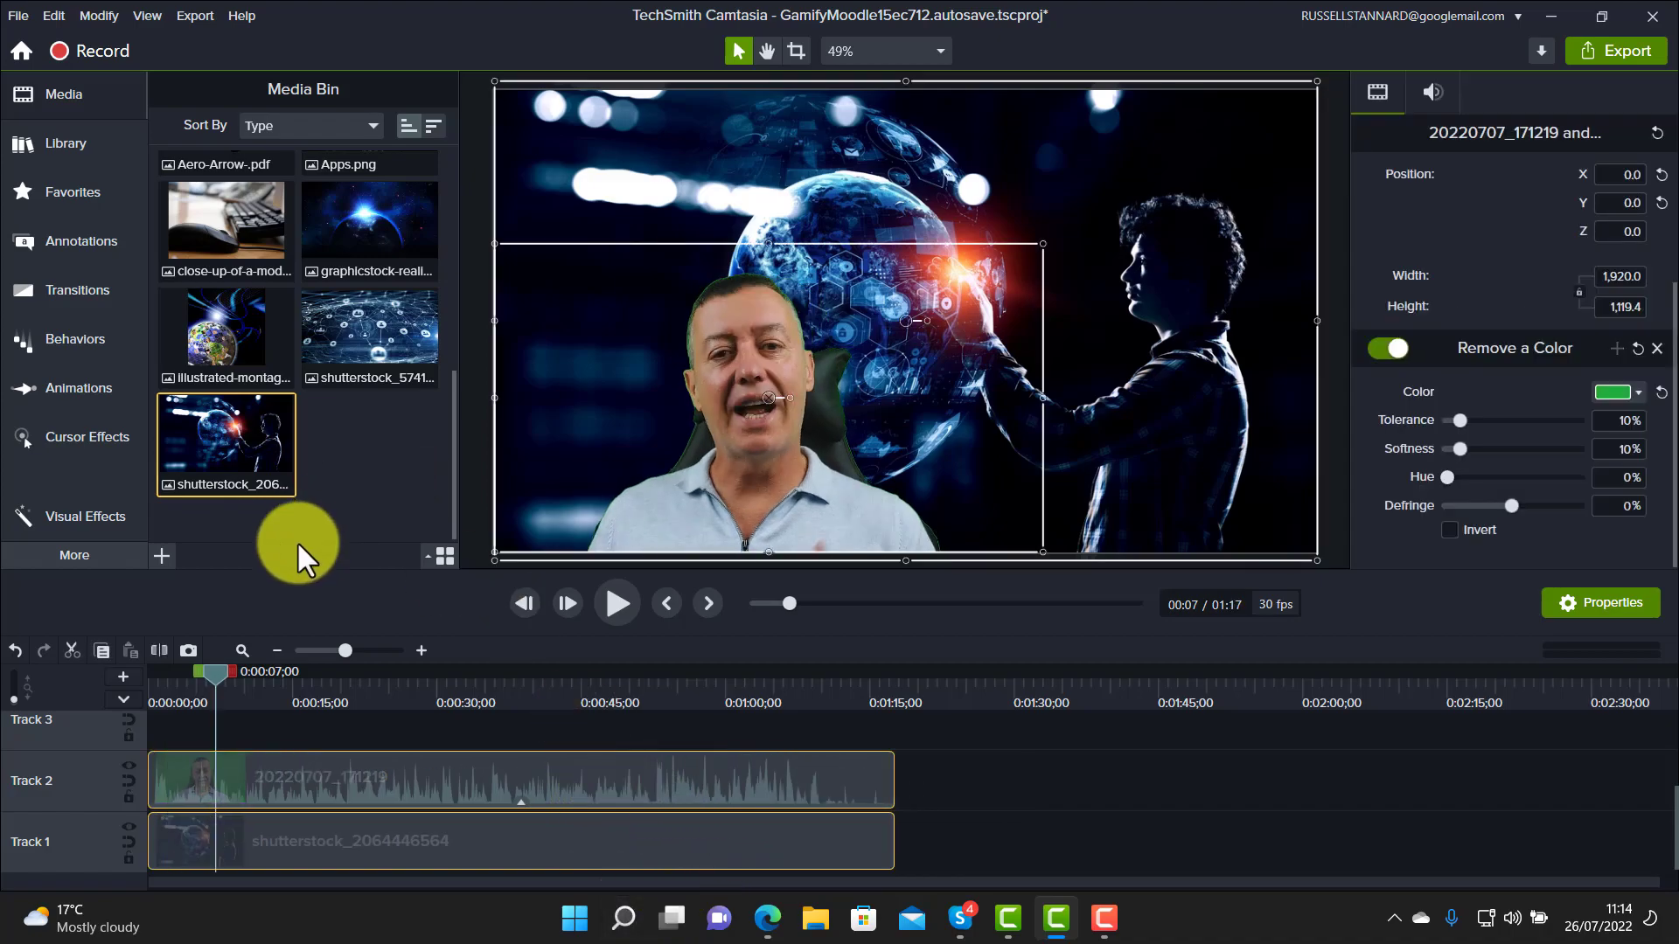
left_click_drag(197, 666, 467, 680)
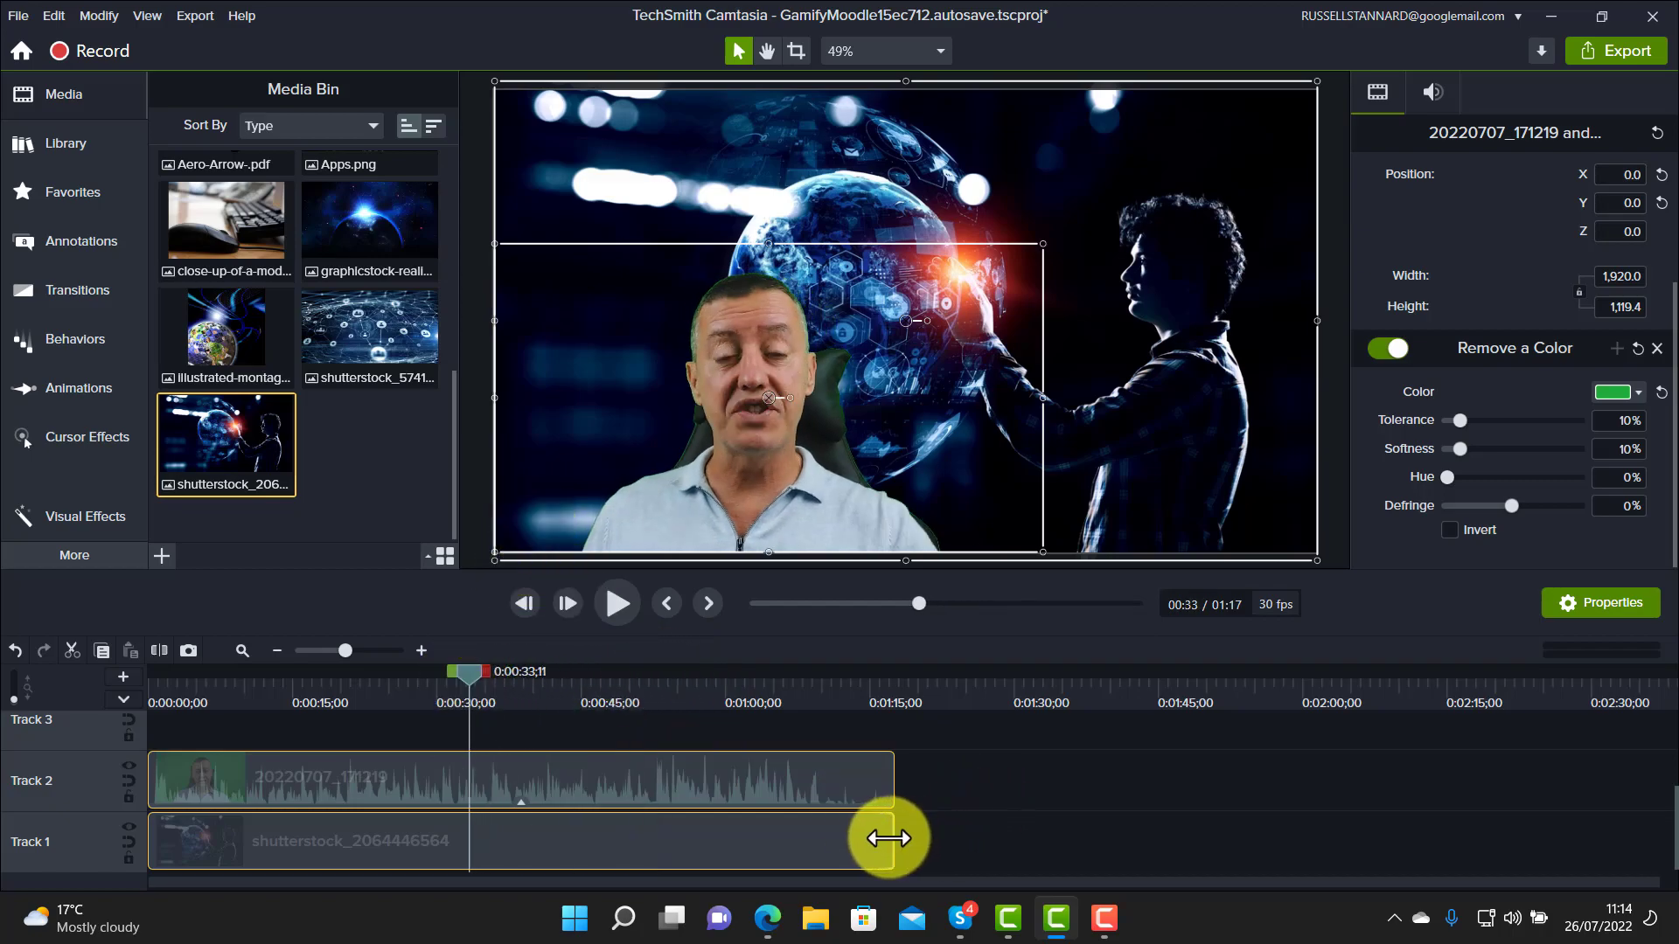
left_click_drag(887, 838, 959, 838)
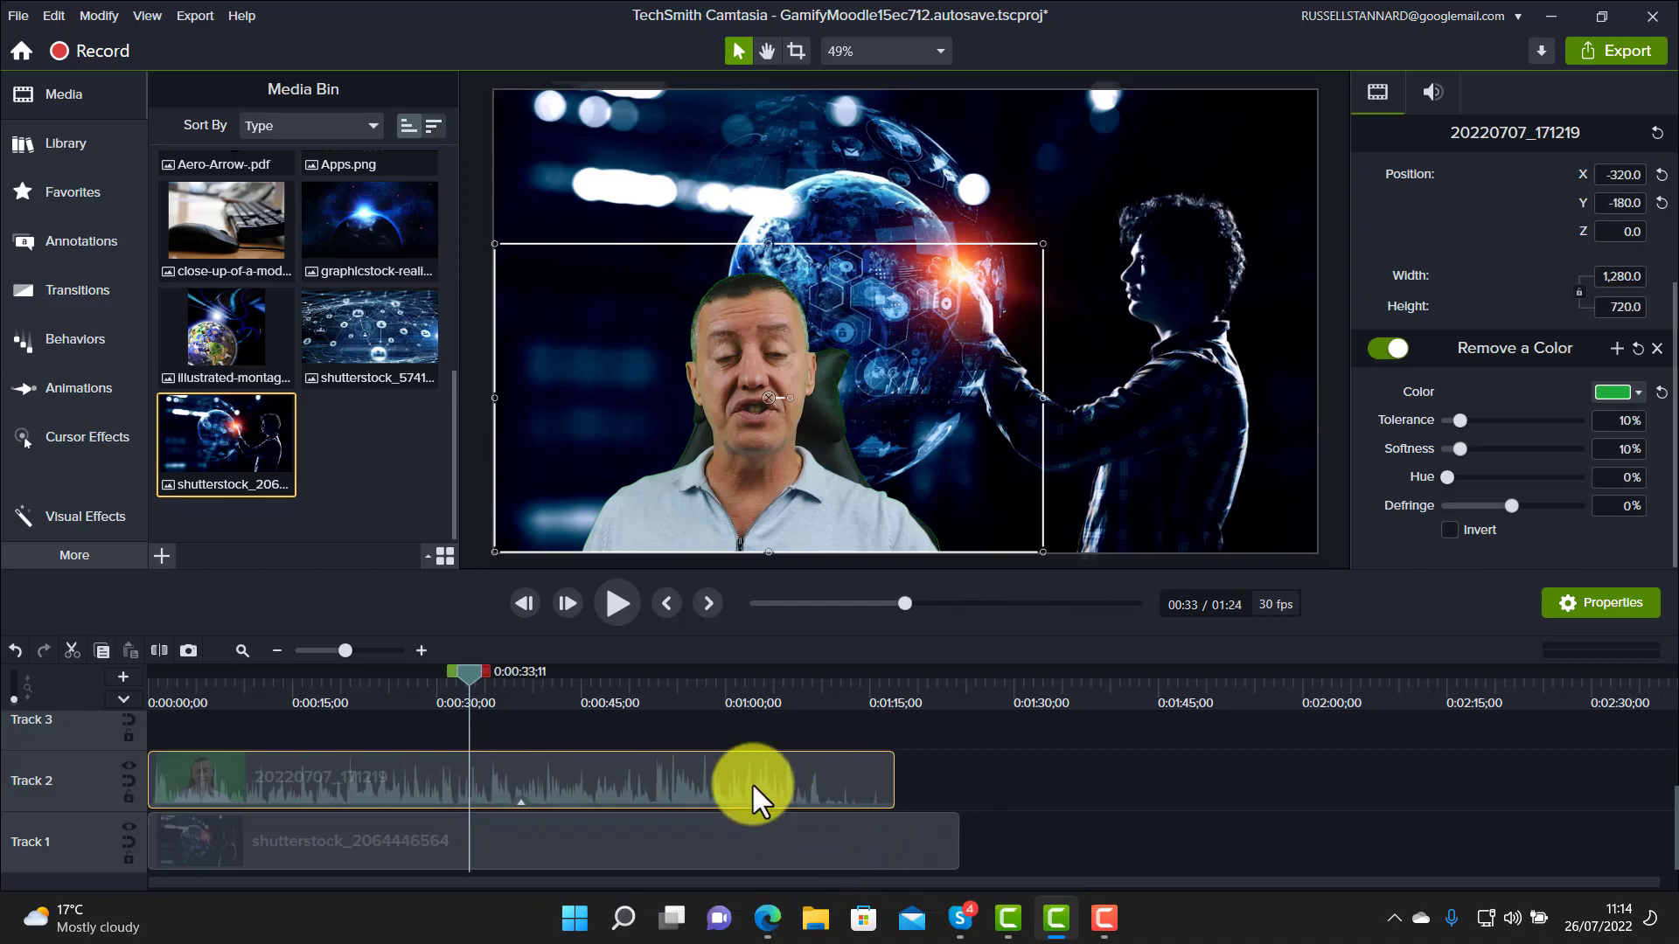
left_click(937, 853)
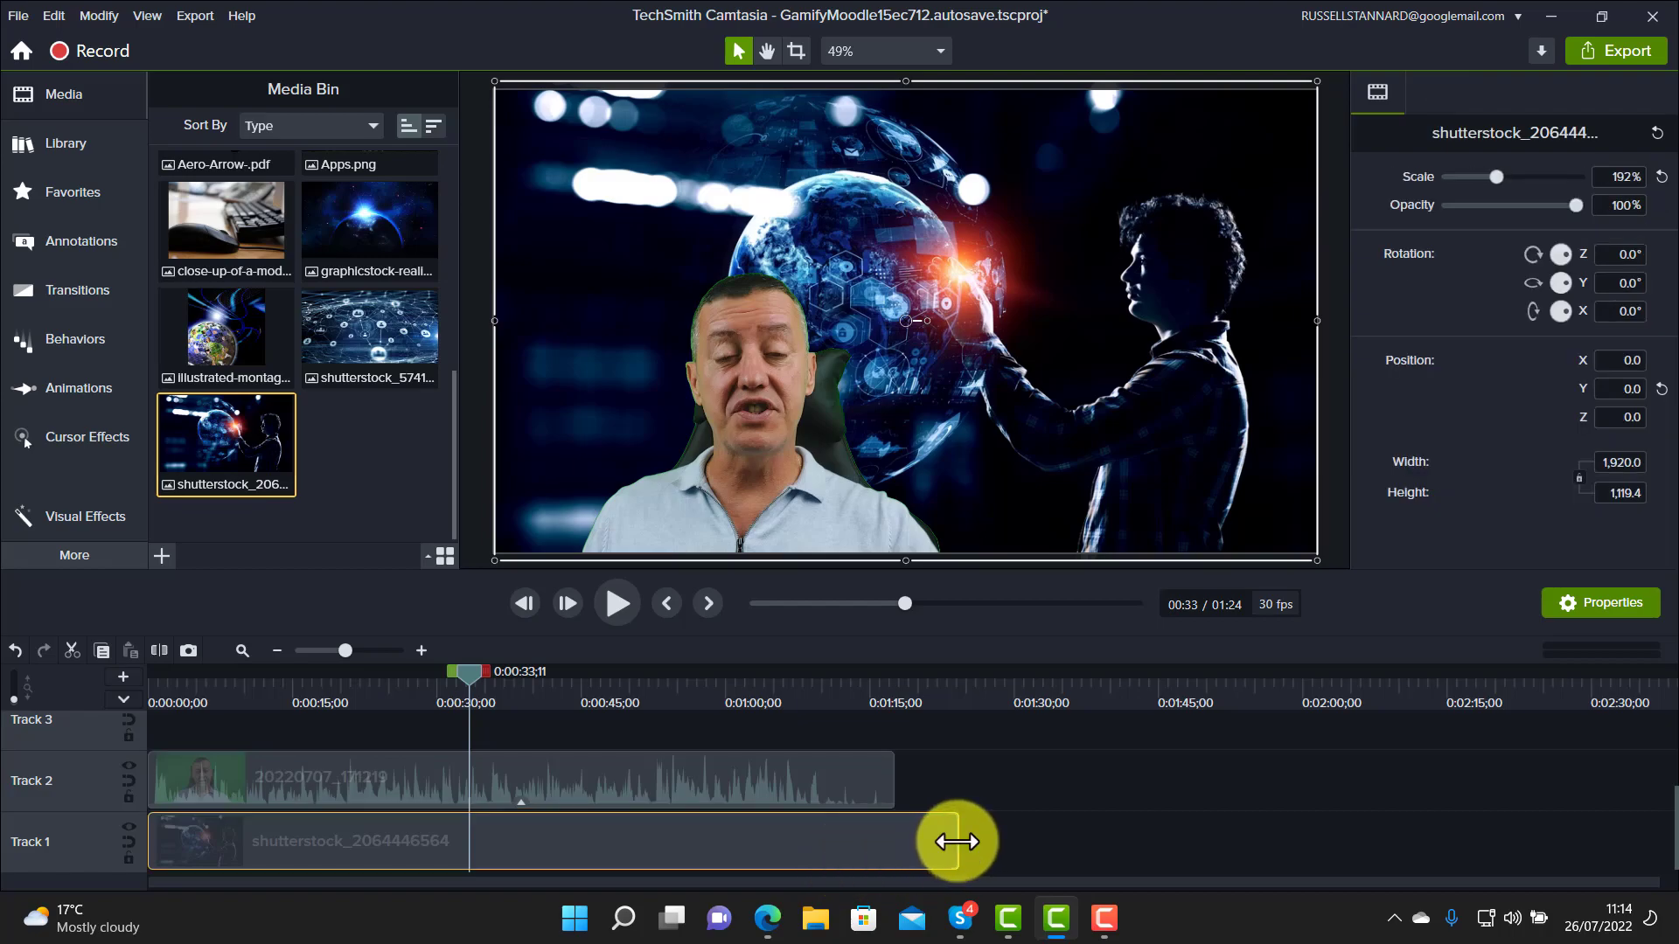
left_click_drag(957, 839, 477, 841)
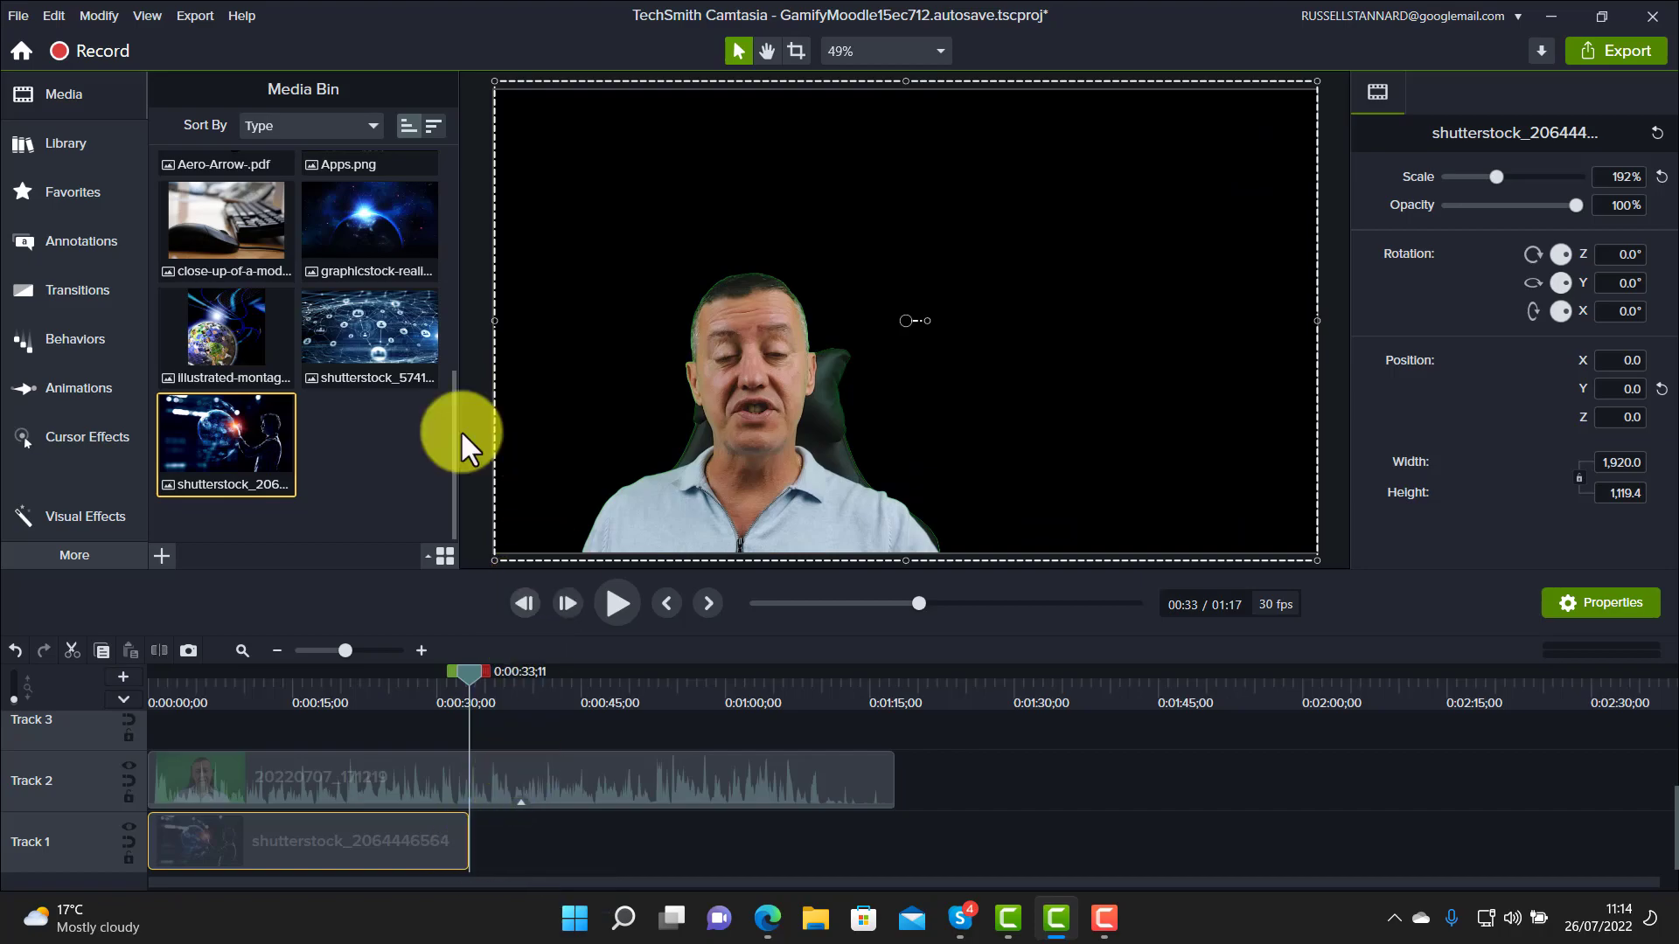
Place the blue network image shutterstock_5741676 directly after the first background on Track 1 and shift the presenter further left on the canvas
left_click_drag(360, 324, 598, 871)
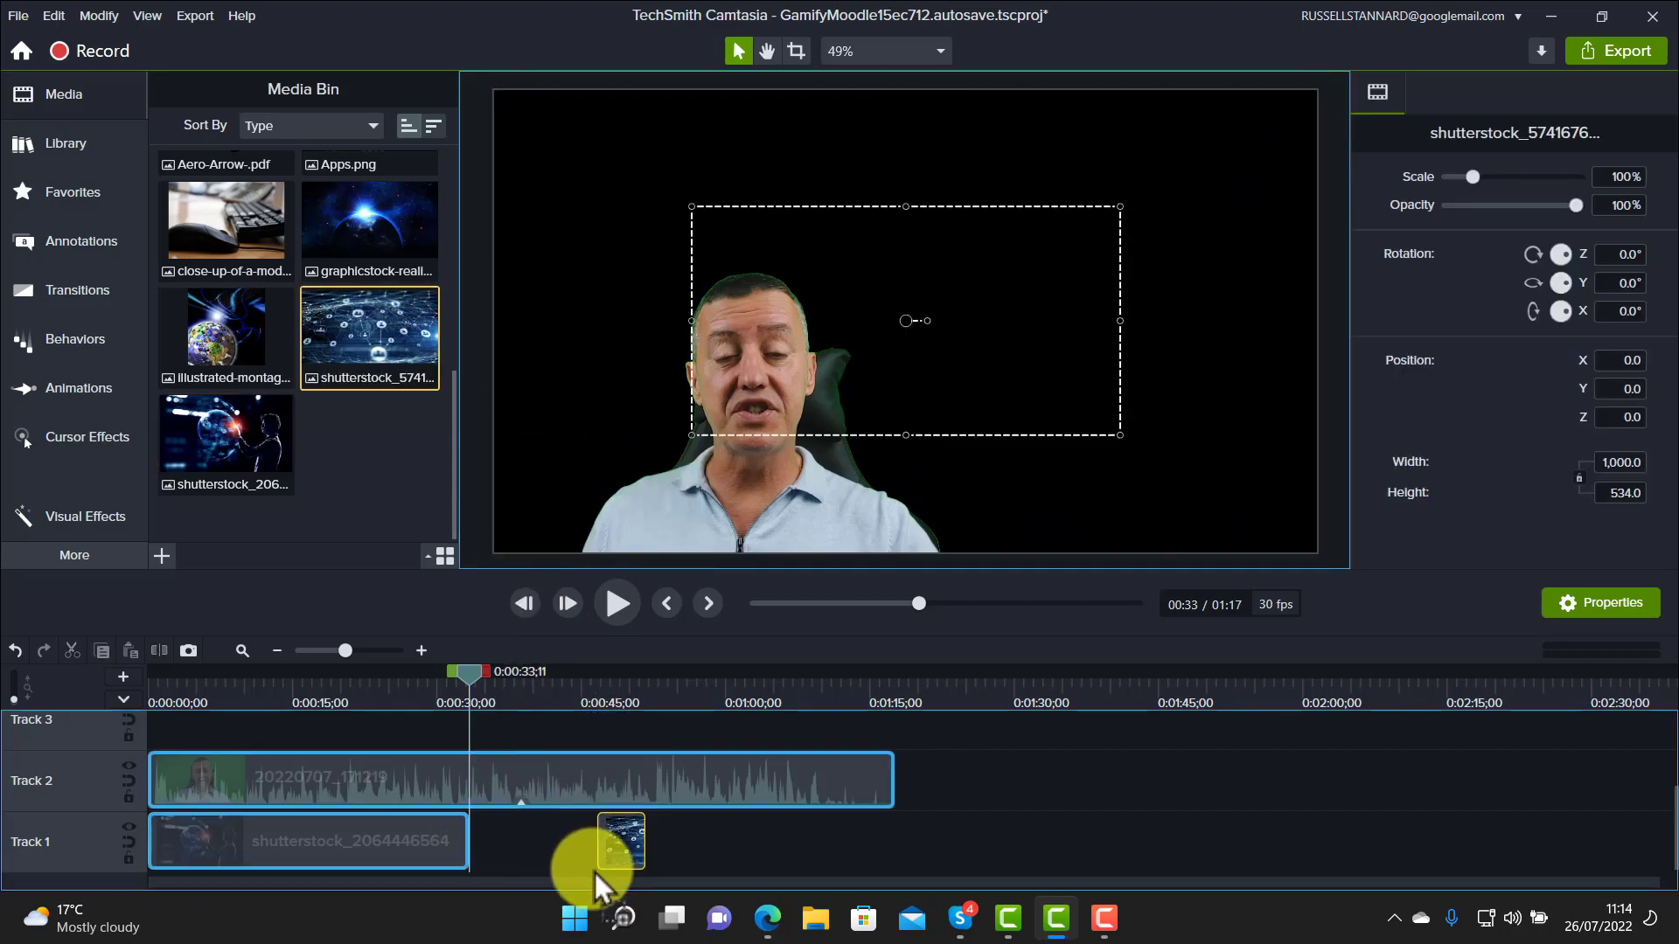
left_click_drag(473, 854, 457, 850)
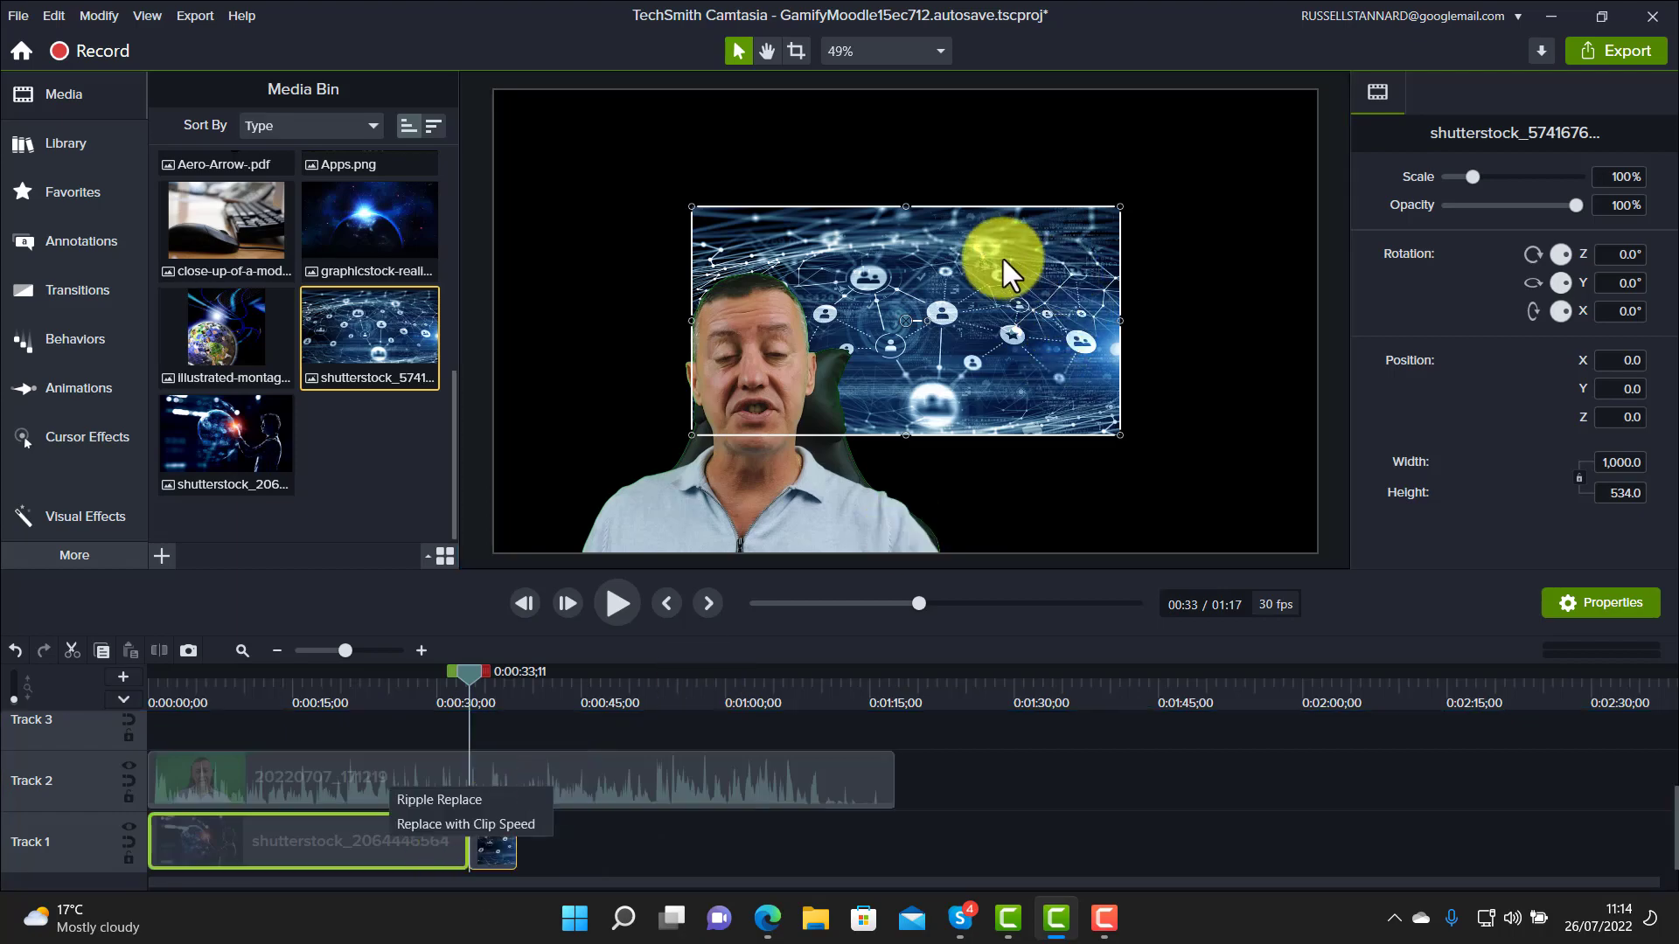
left_click(962, 285)
mouse_move(949, 281)
left_mouse_down()
mouse_move(1034, 281)
mouse_move(921, 294)
left_mouse_up()
Scale the network image to fit the canvas at 1,920 by 1,025.3 and extend its clip to about 0:00:54
left_click(1034, 280)
left_click_drag(1079, 292, 1170, 244)
right_click(1061, 261)
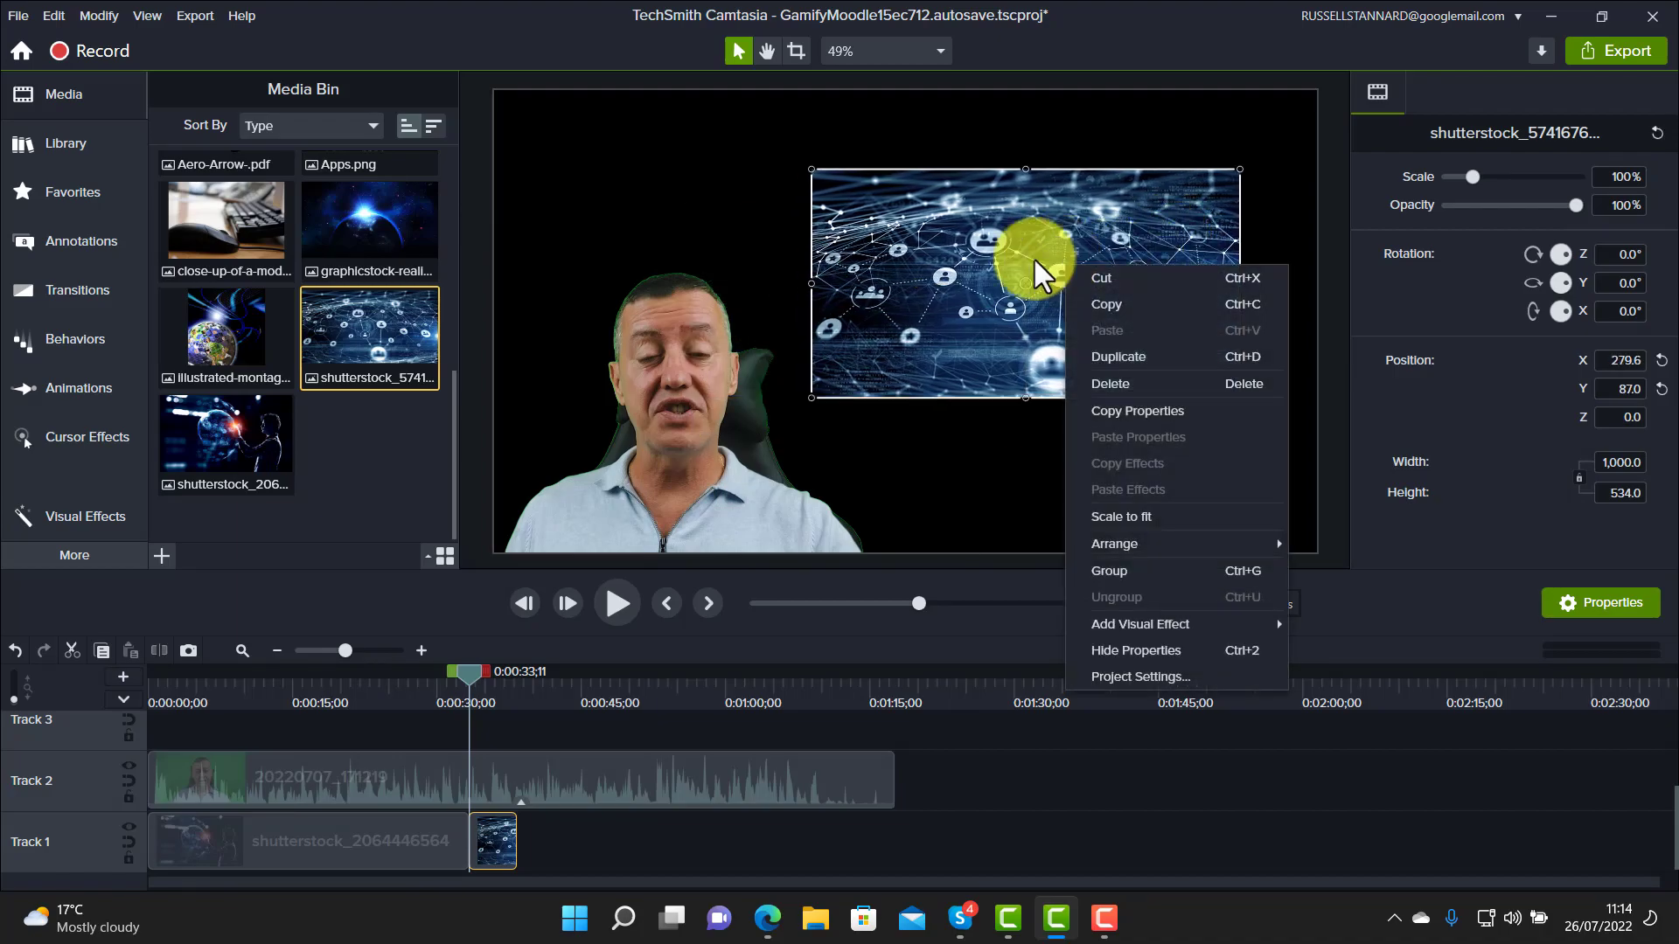
left_click(1112, 516)
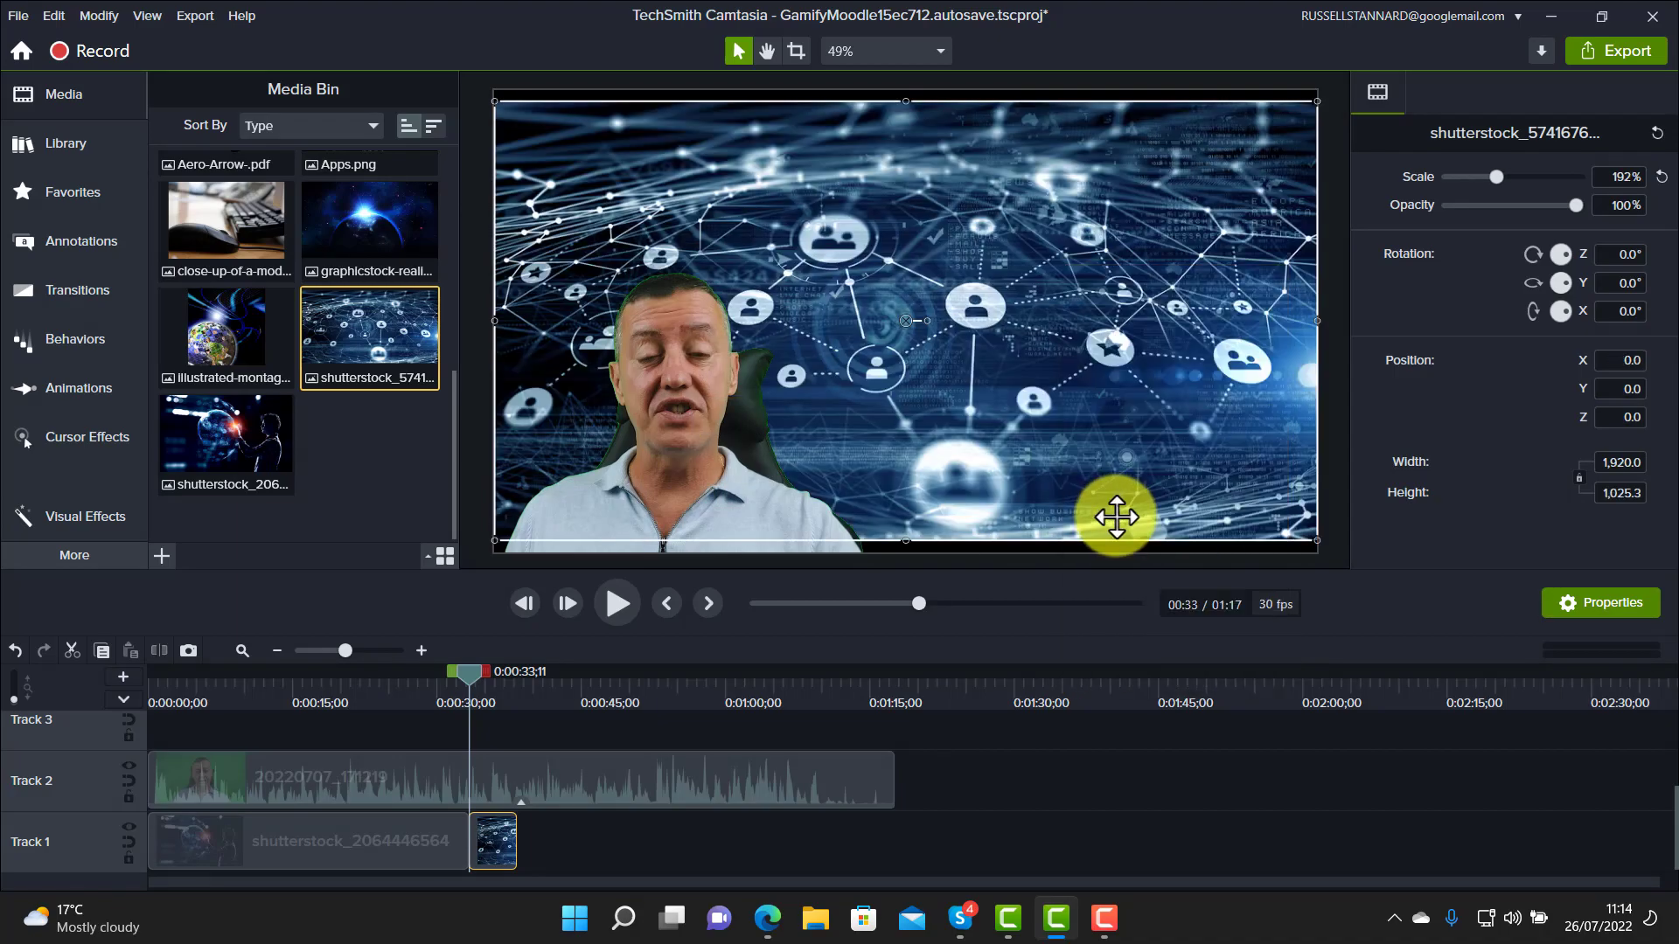
left_click_drag(515, 845, 664, 848)
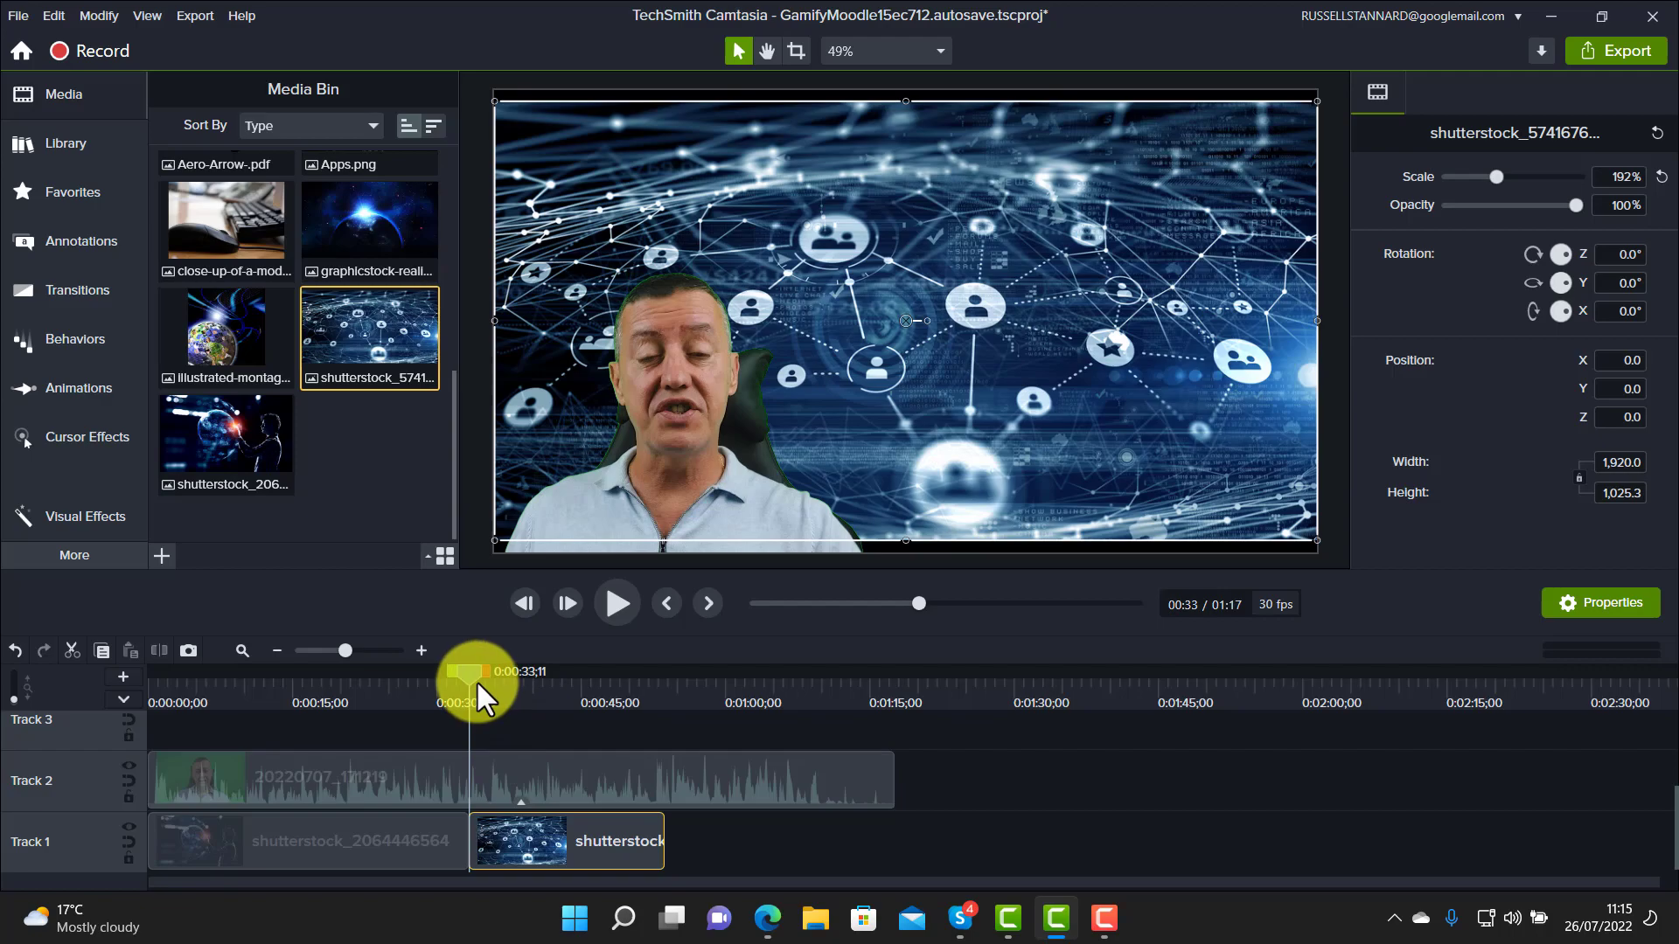
Add the graphicstock-realistic Earth image directly after the network background on Track 1 and extend it to about 0:01:07
left_click_drag(472, 675, 593, 713)
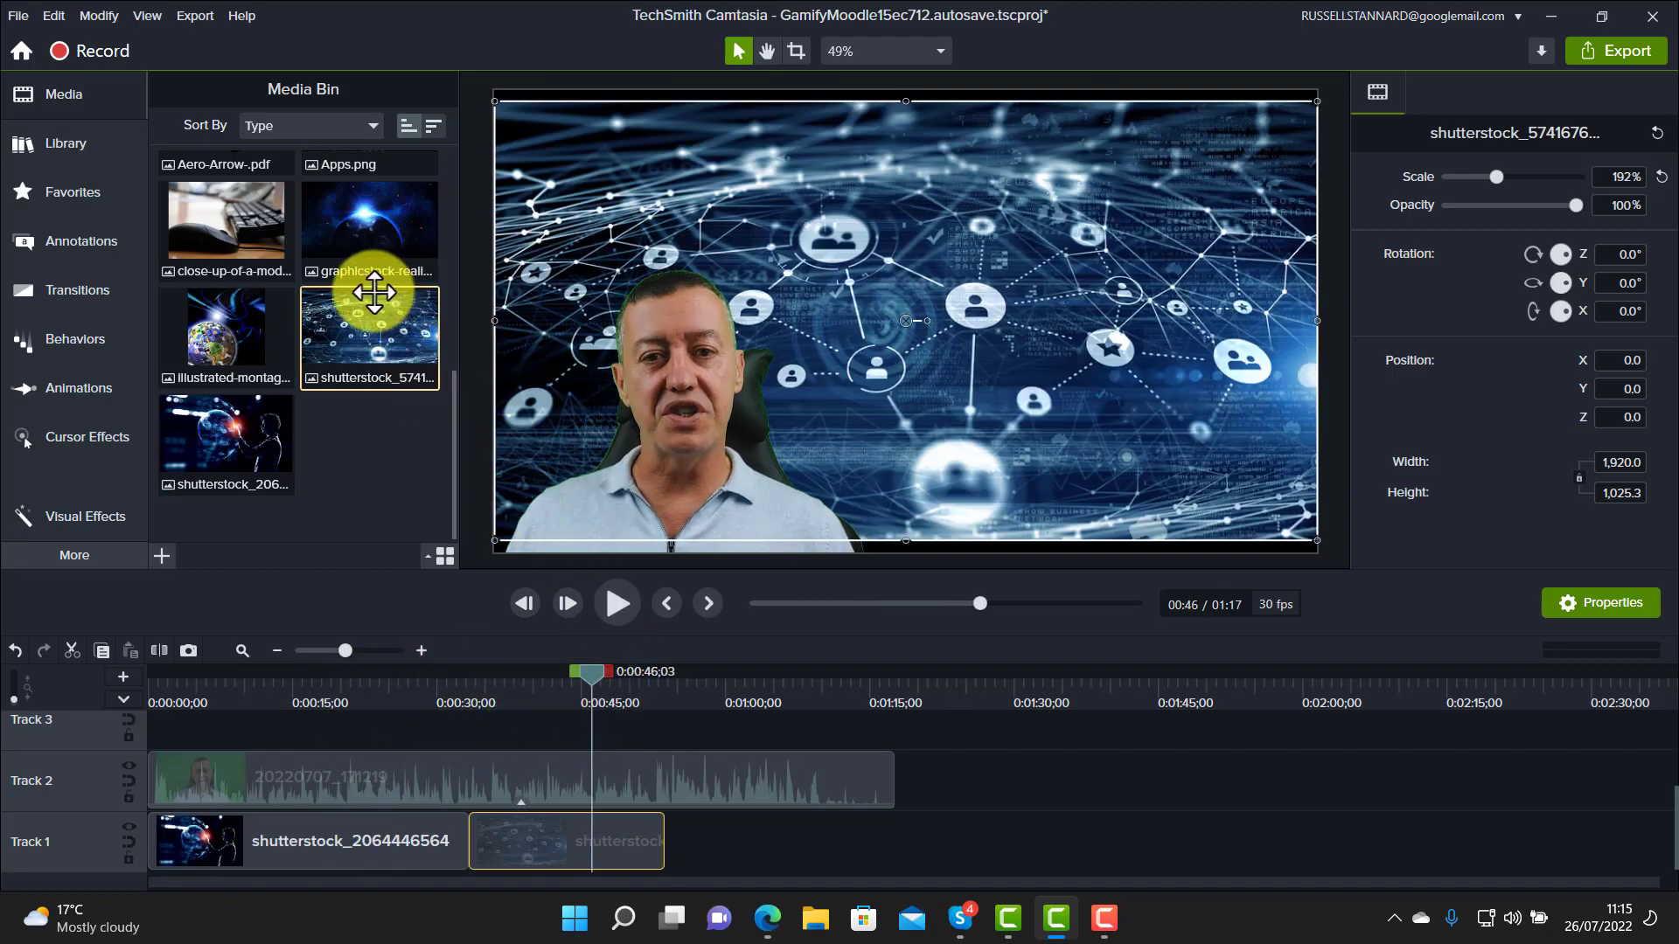
left_click_drag(367, 231, 819, 864)
left_click_drag(661, 871, 661, 869)
left_click_drag(594, 682, 682, 700)
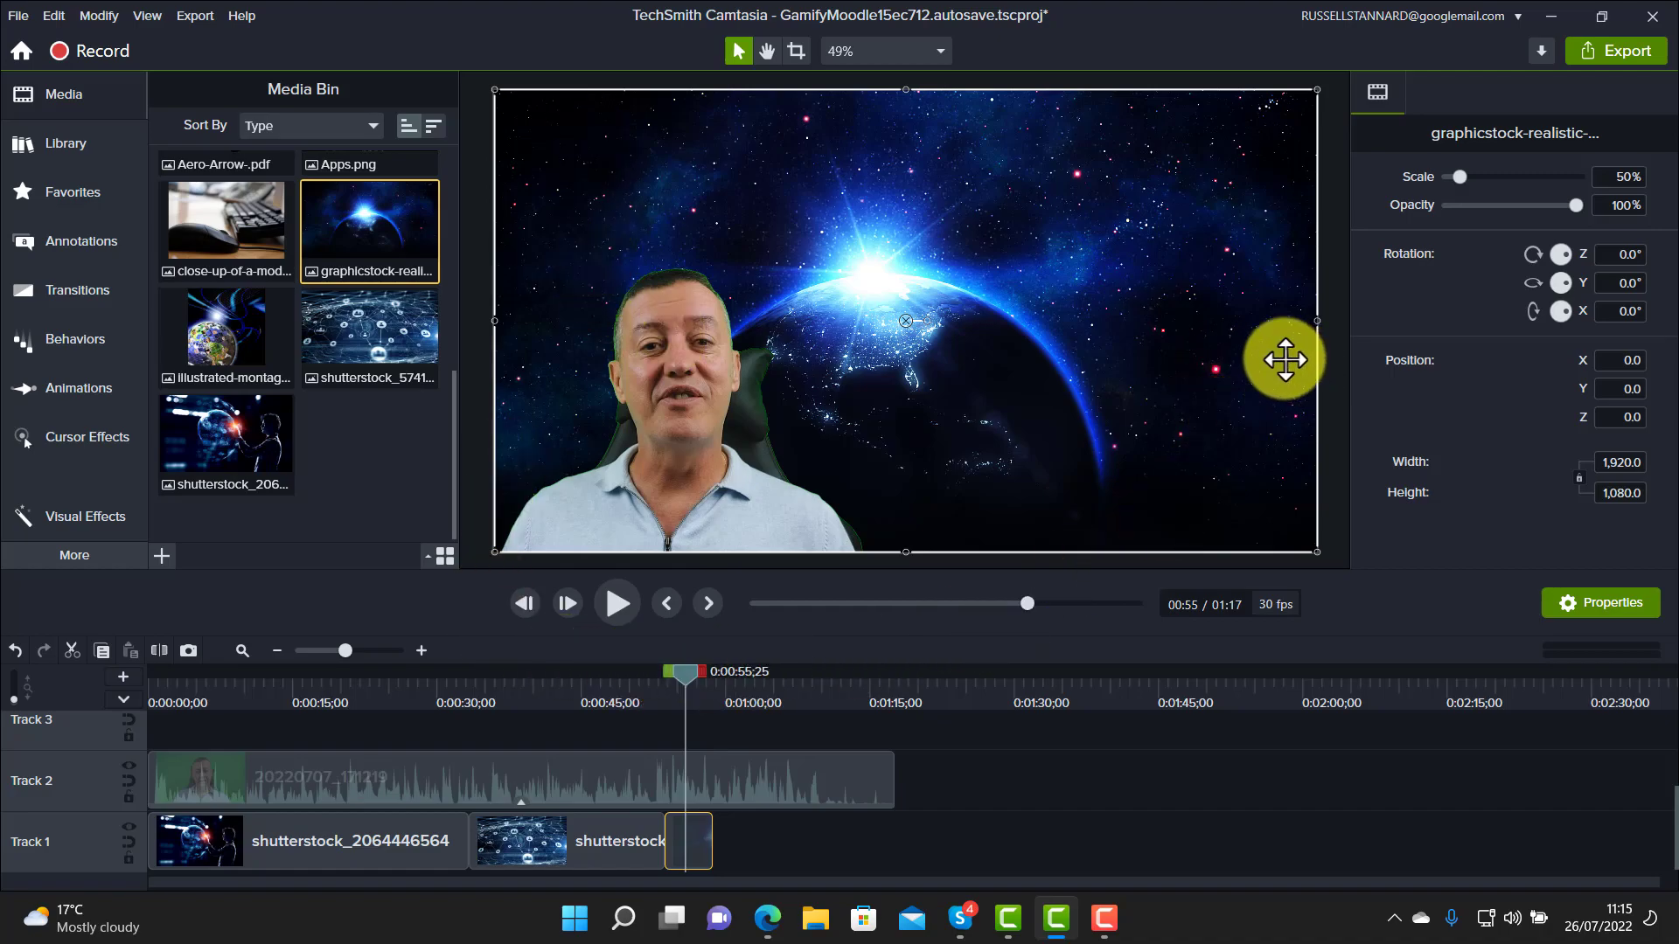
left_click_drag(712, 841, 797, 841)
left_click_drag(686, 695, 736, 790)
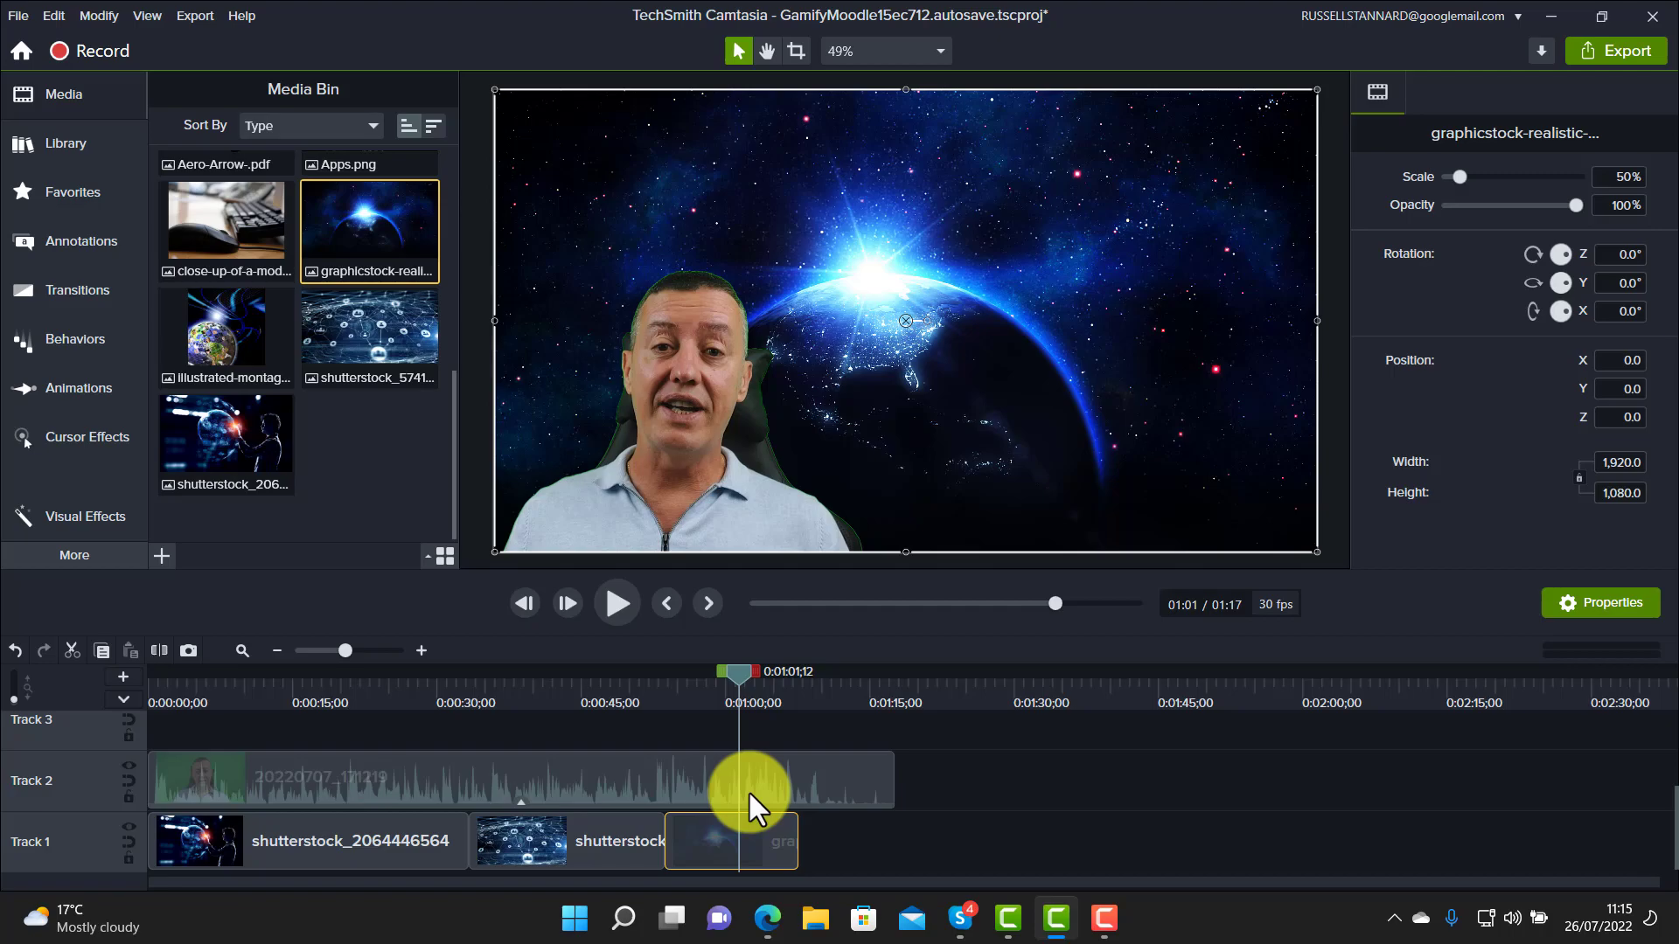
Add a red ABC arrow annotation above and to the right of the presenter, starting at 0:01:01;12 on Track 3
left_click(75, 234)
left_click_drag(208, 356, 962, 179)
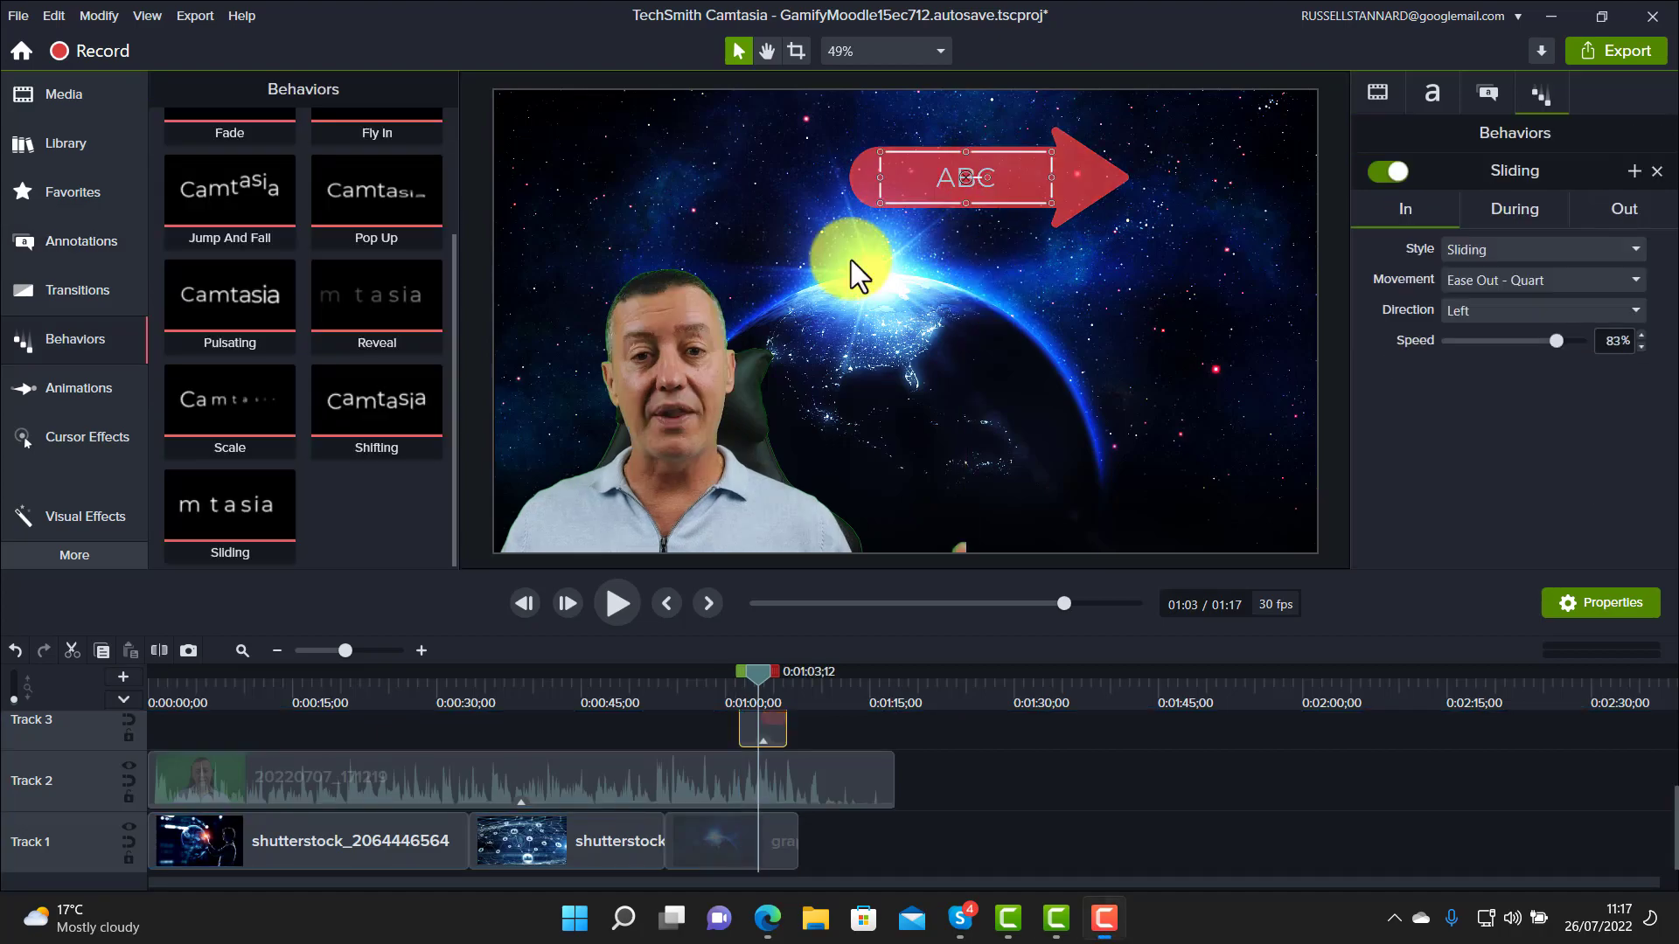
Replace the three background images on Track 1 with the 3Backgrounds.mp4 video, placed at the start of the timeline
left_click_drag(900, 825, 236, 848)
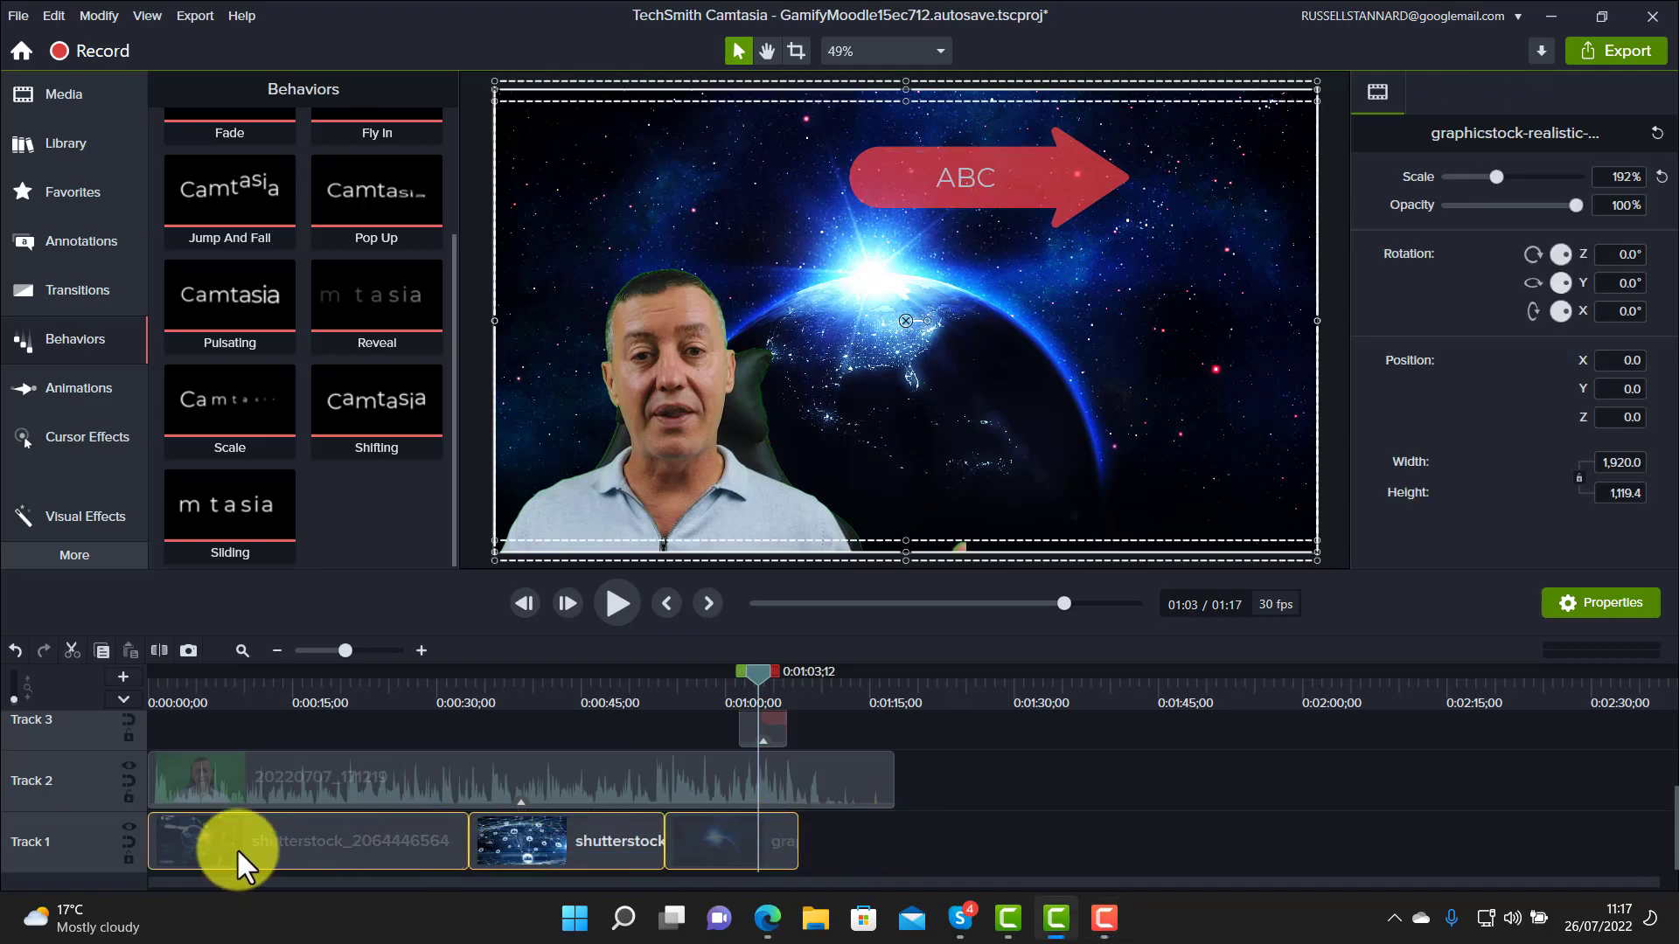
key("Delete")
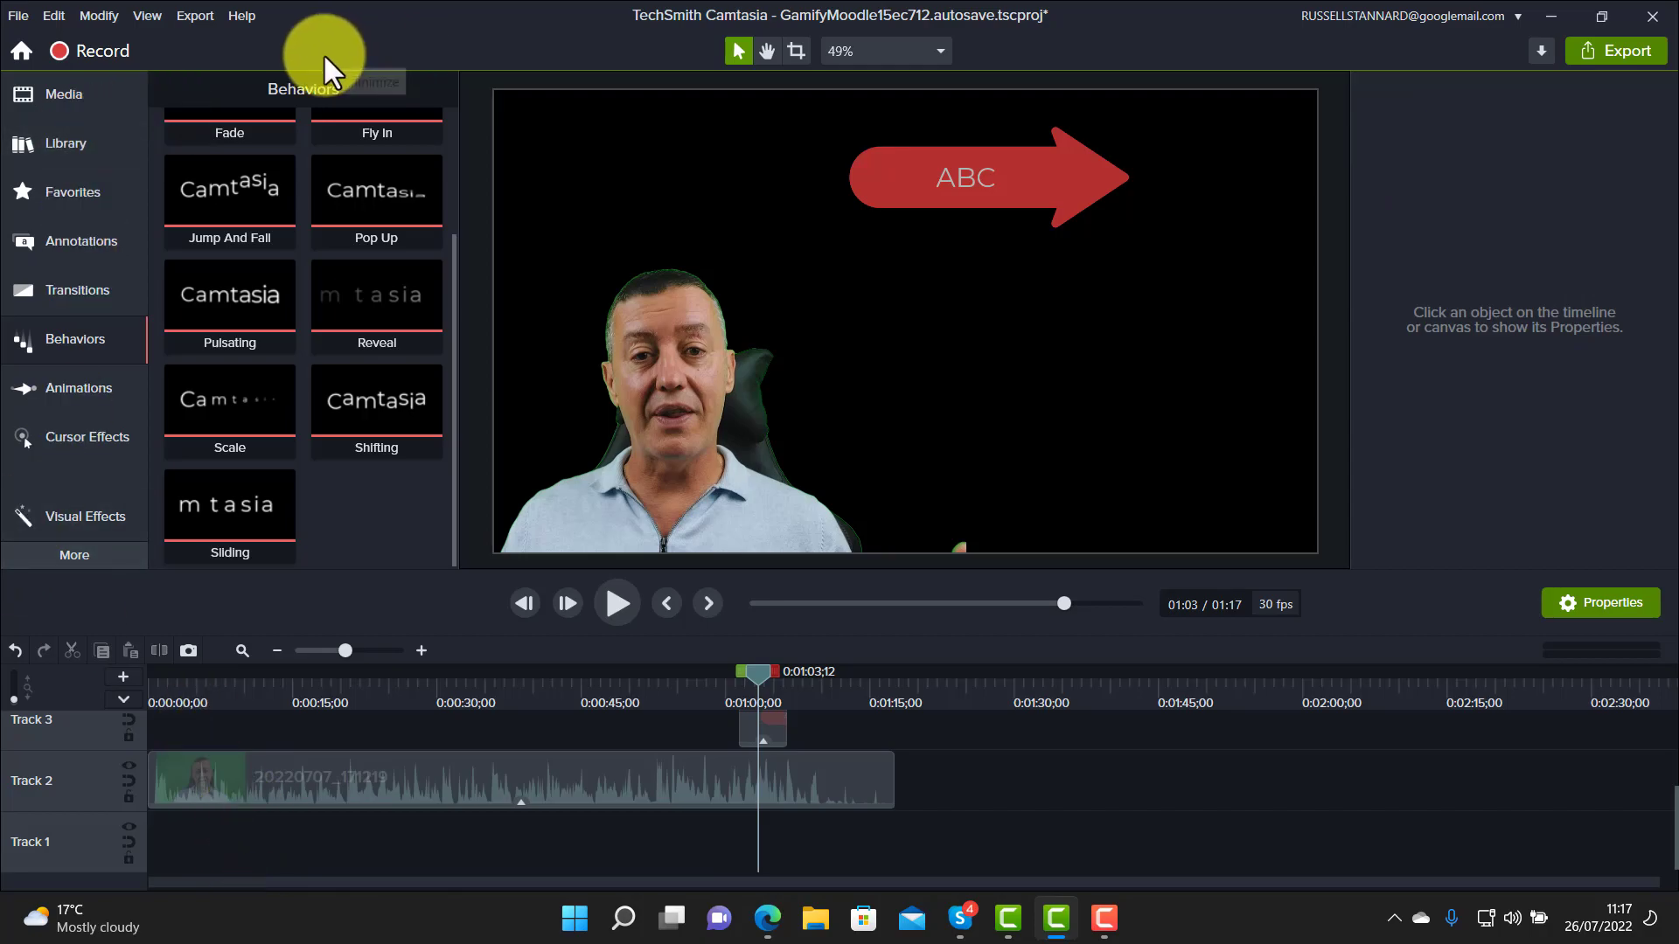
left_click(68, 83)
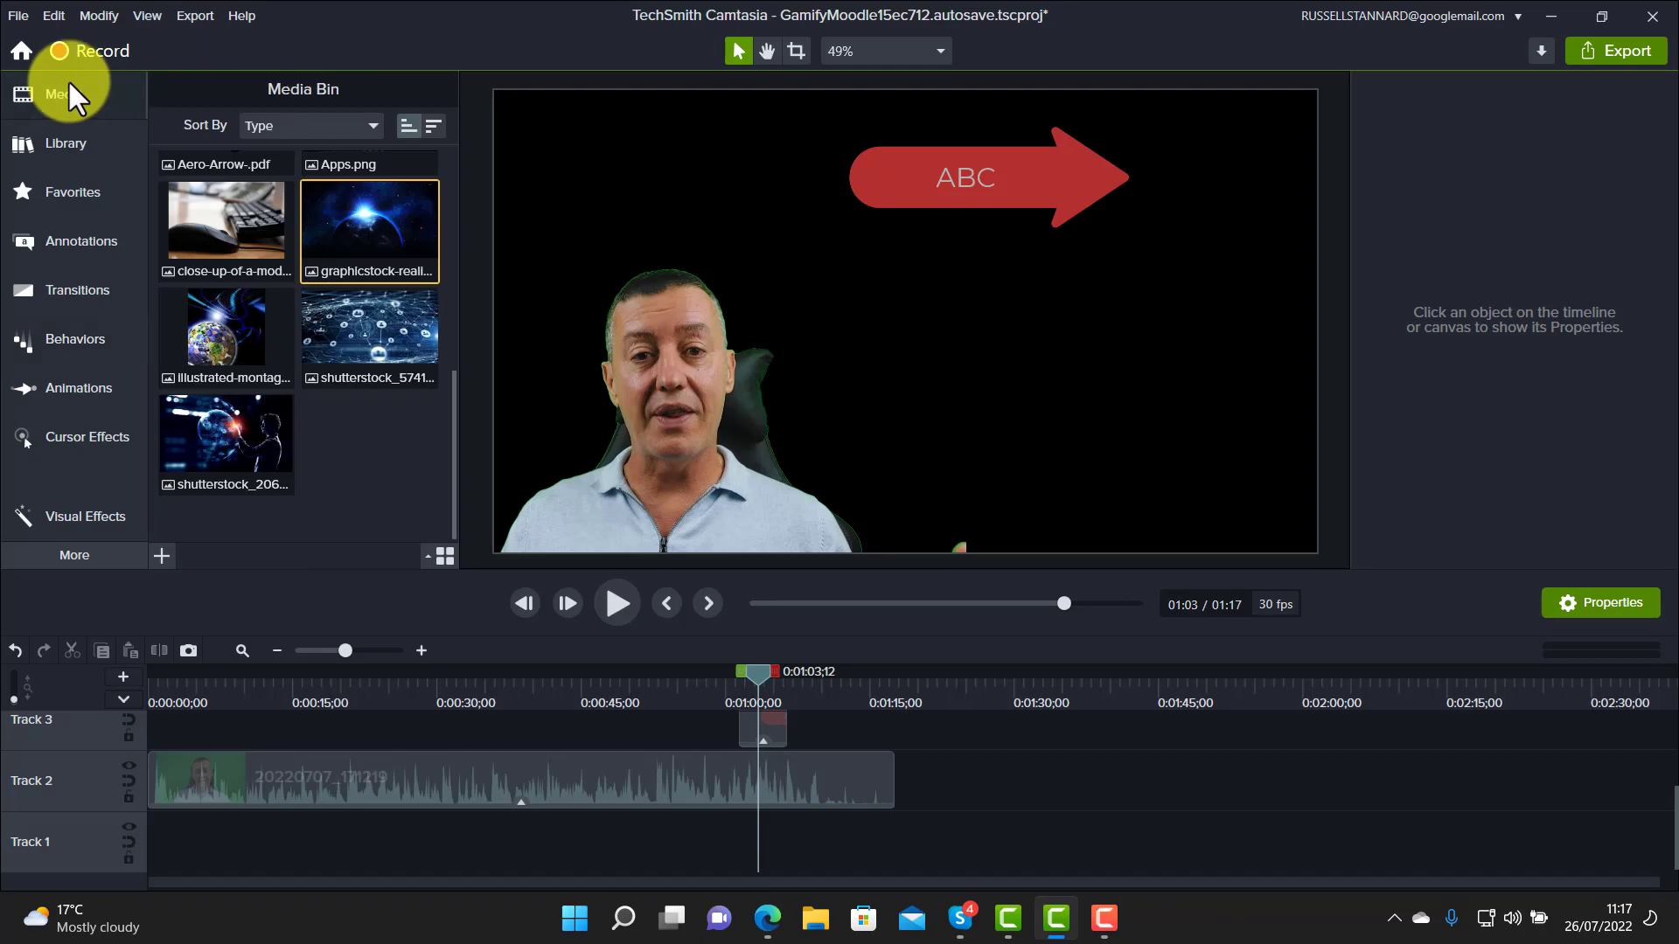
left_click_drag(447, 432, 448, 253)
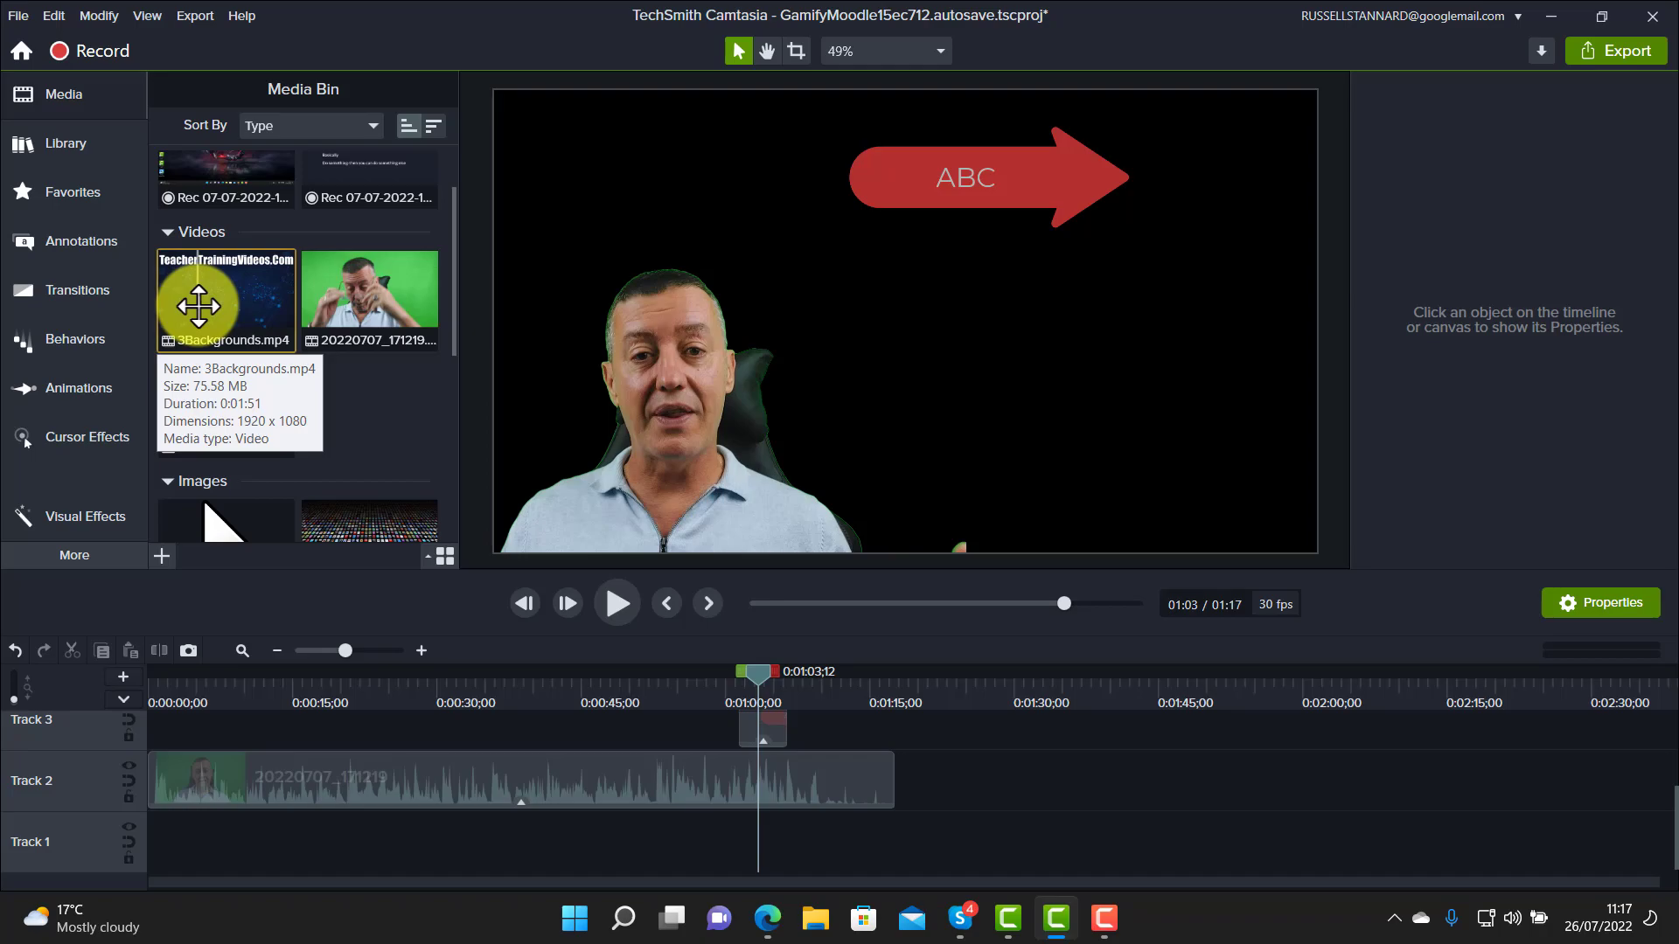
left_click_drag(188, 300, 134, 835)
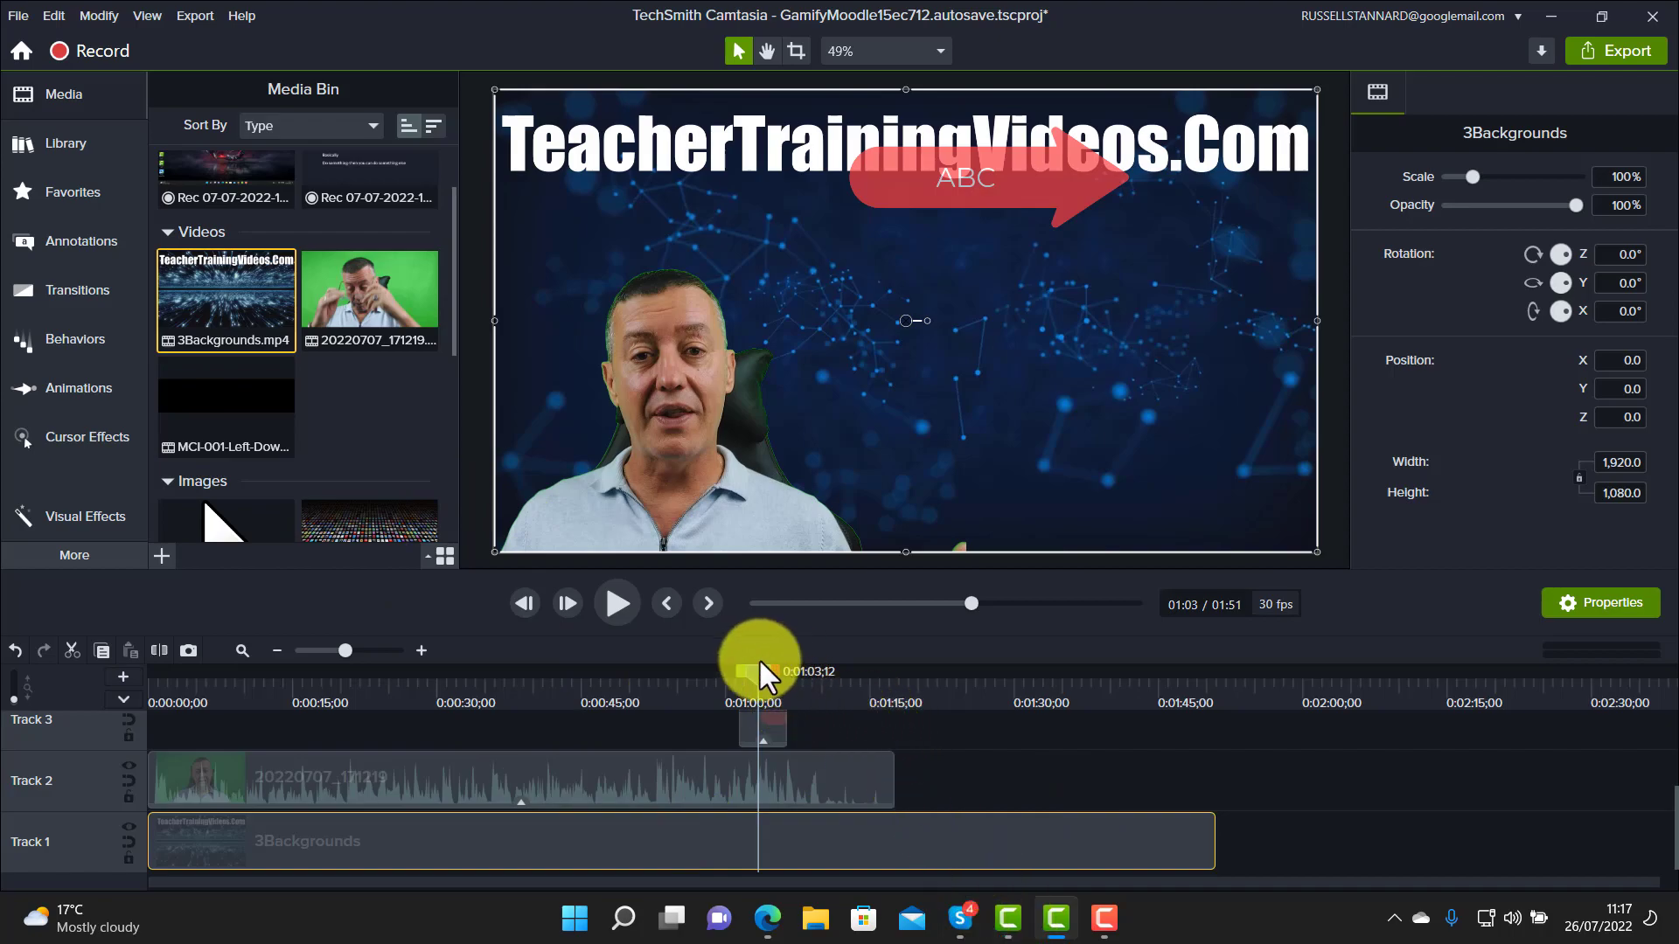
left_click_drag(754, 670, 777, 757)
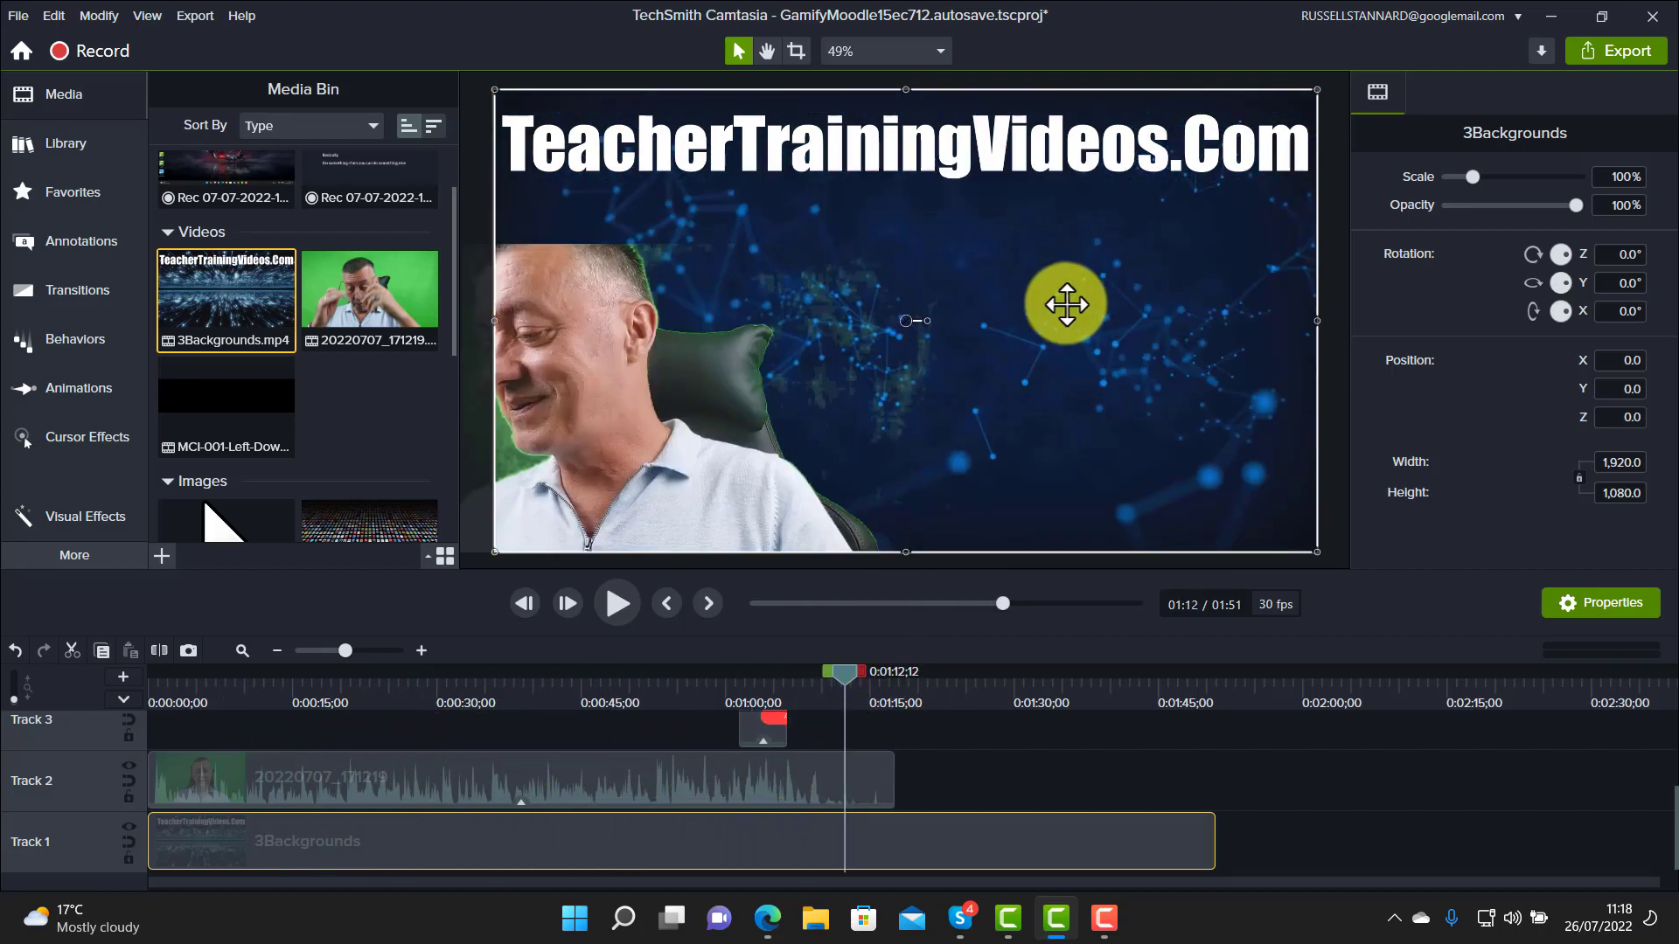
Scrub through the timeline to review the moving video backgrounds behind the presenter
left_click_drag(846, 671, 724, 673)
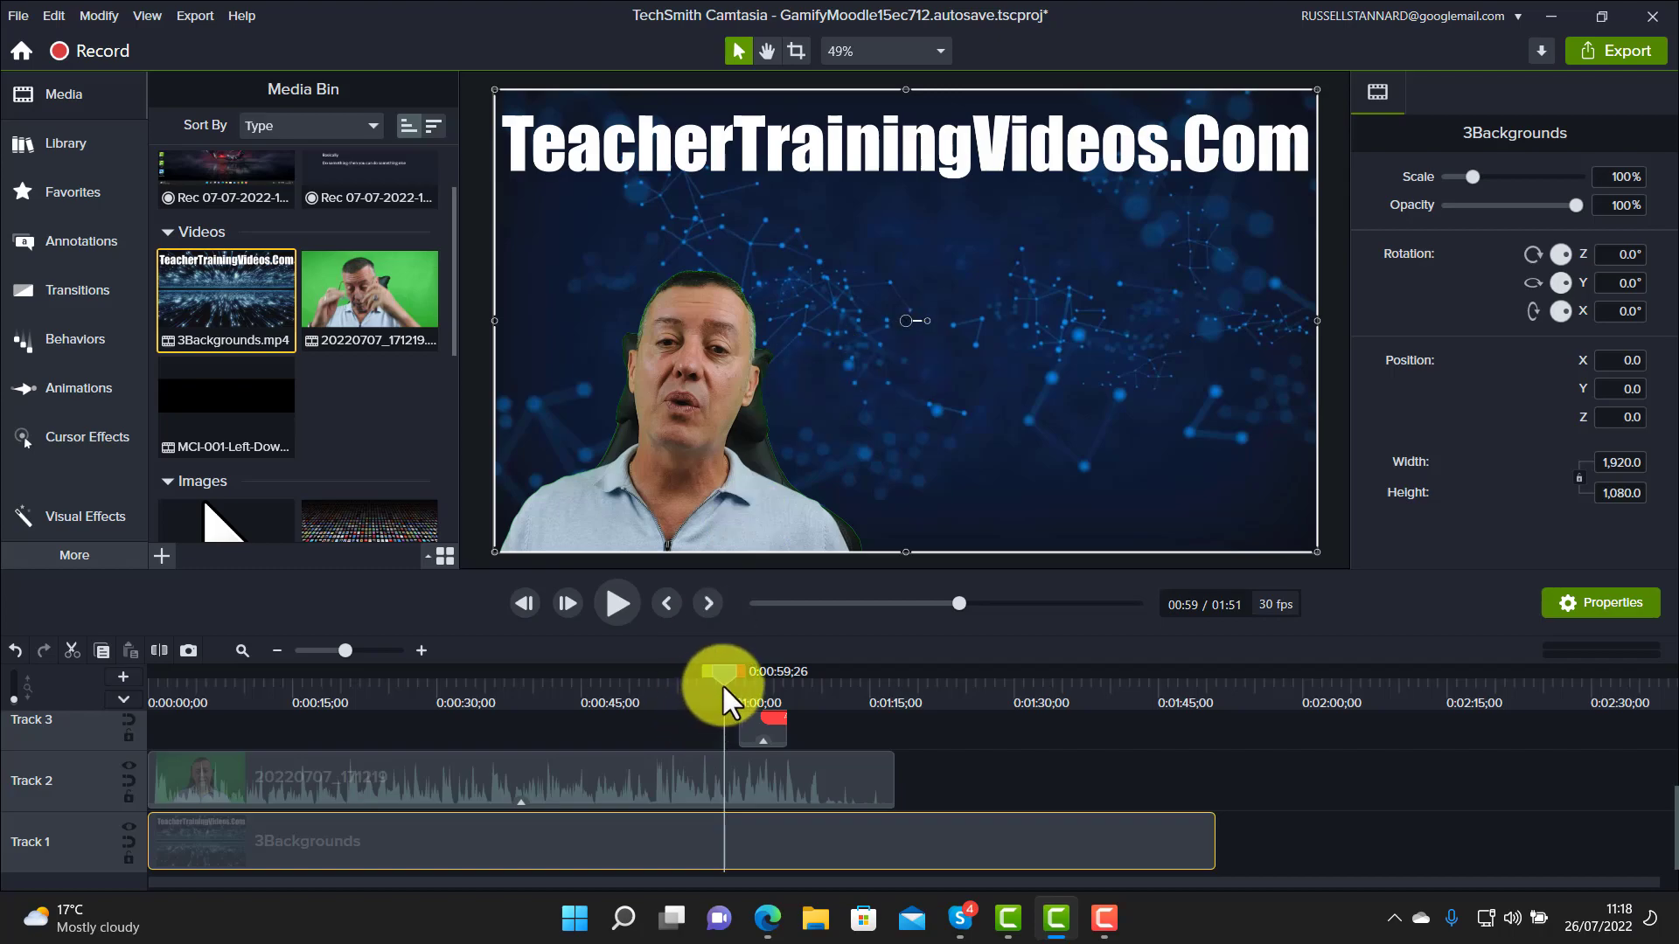
left_click_drag(725, 673, 534, 705)
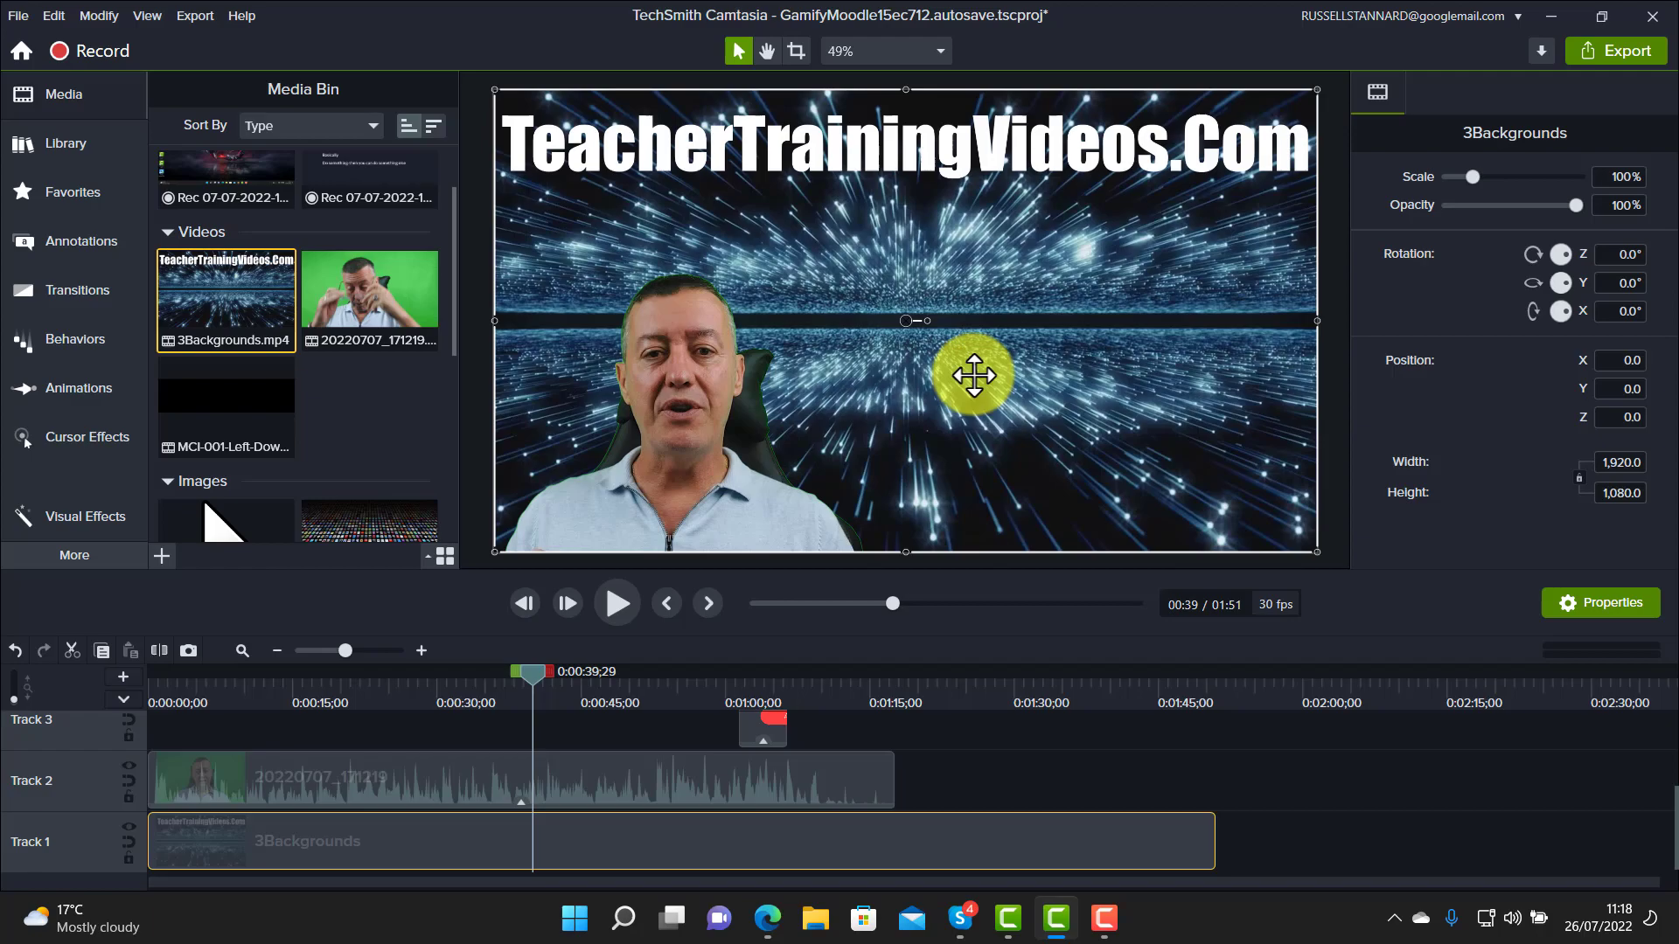
left_click_drag(527, 670, 1074, 801)
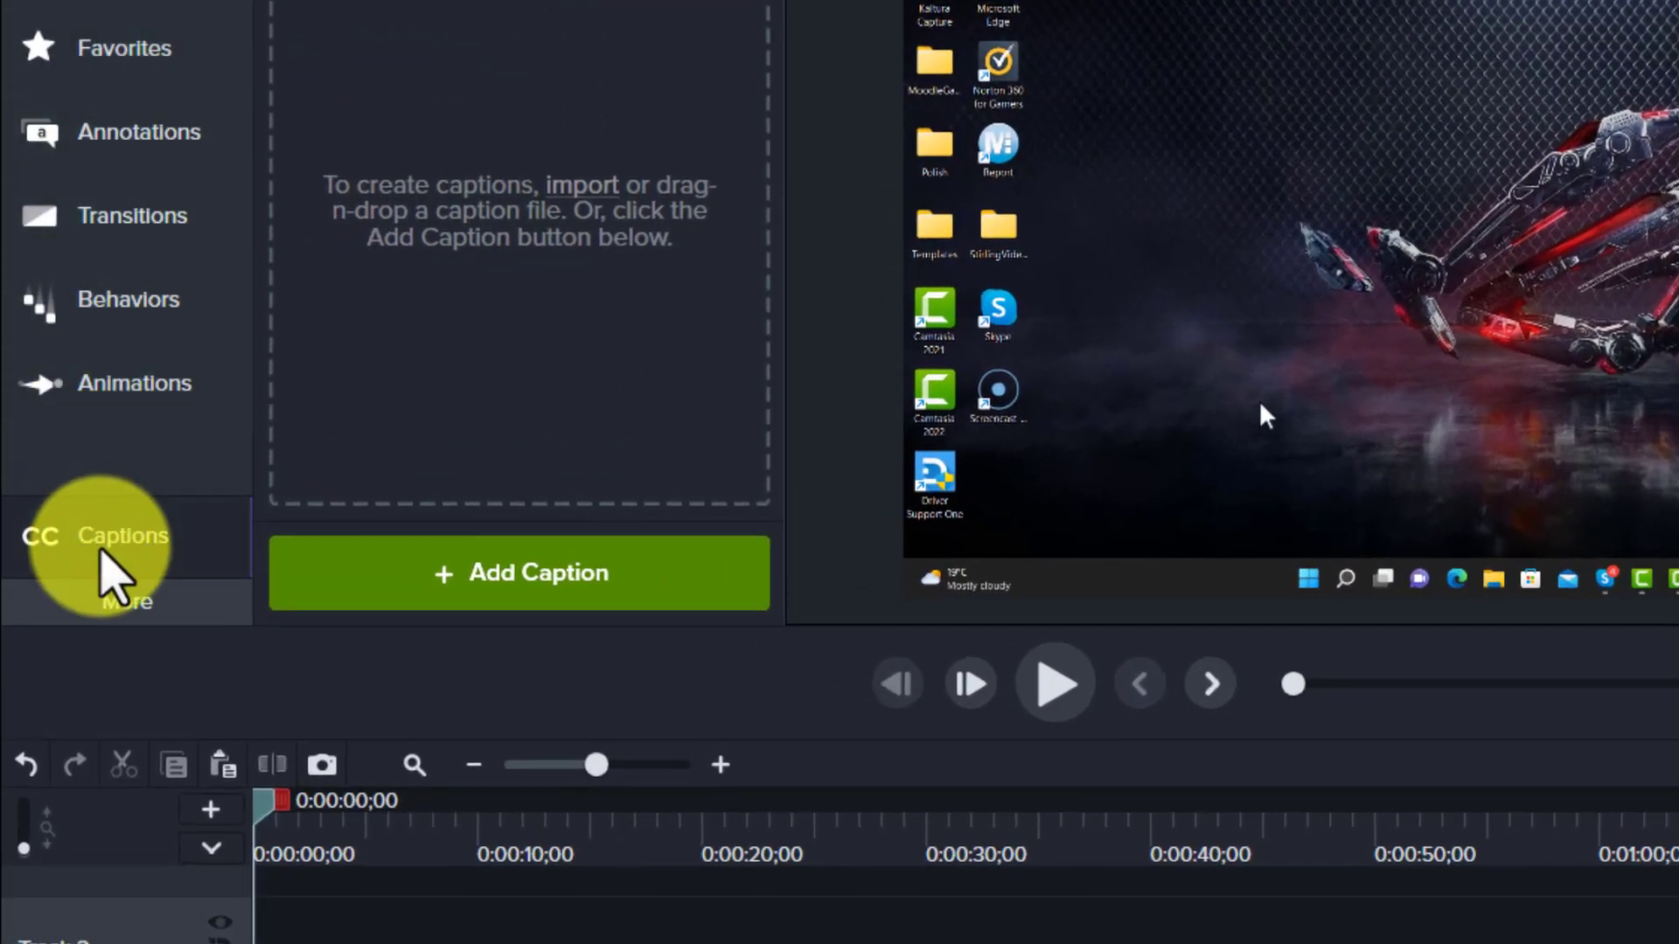
Add a blank caption at the start of the timeline above the Example3 screen recording
left_click(101, 549)
left_click(101, 549)
left_click(110, 612)
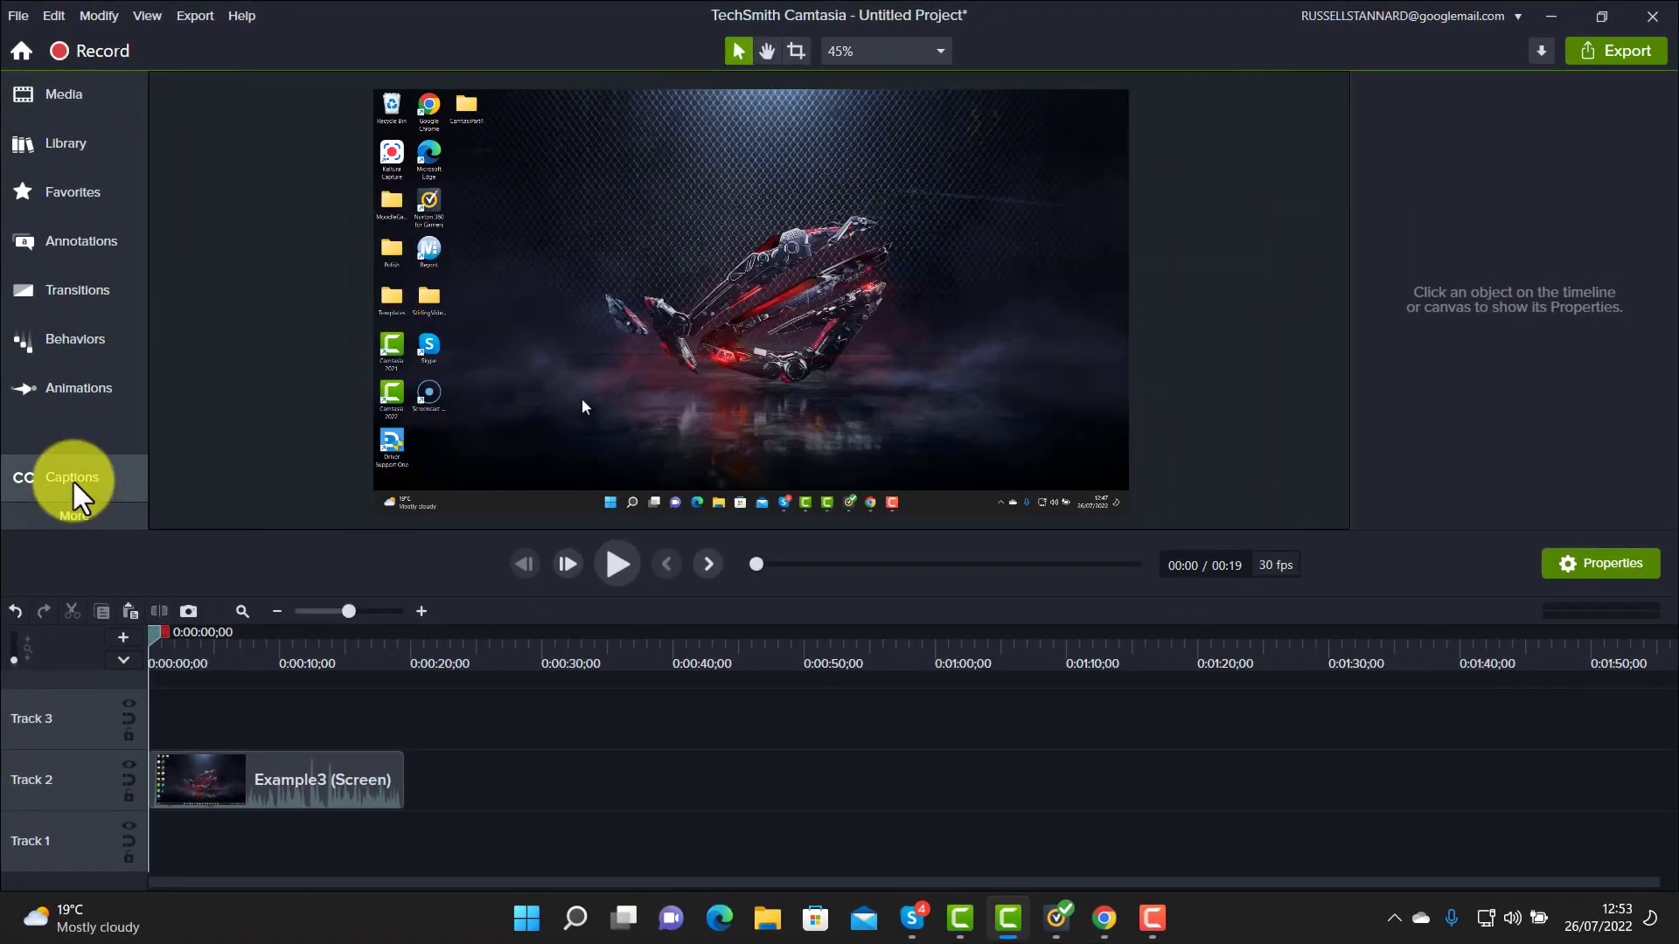
left_click(74, 482)
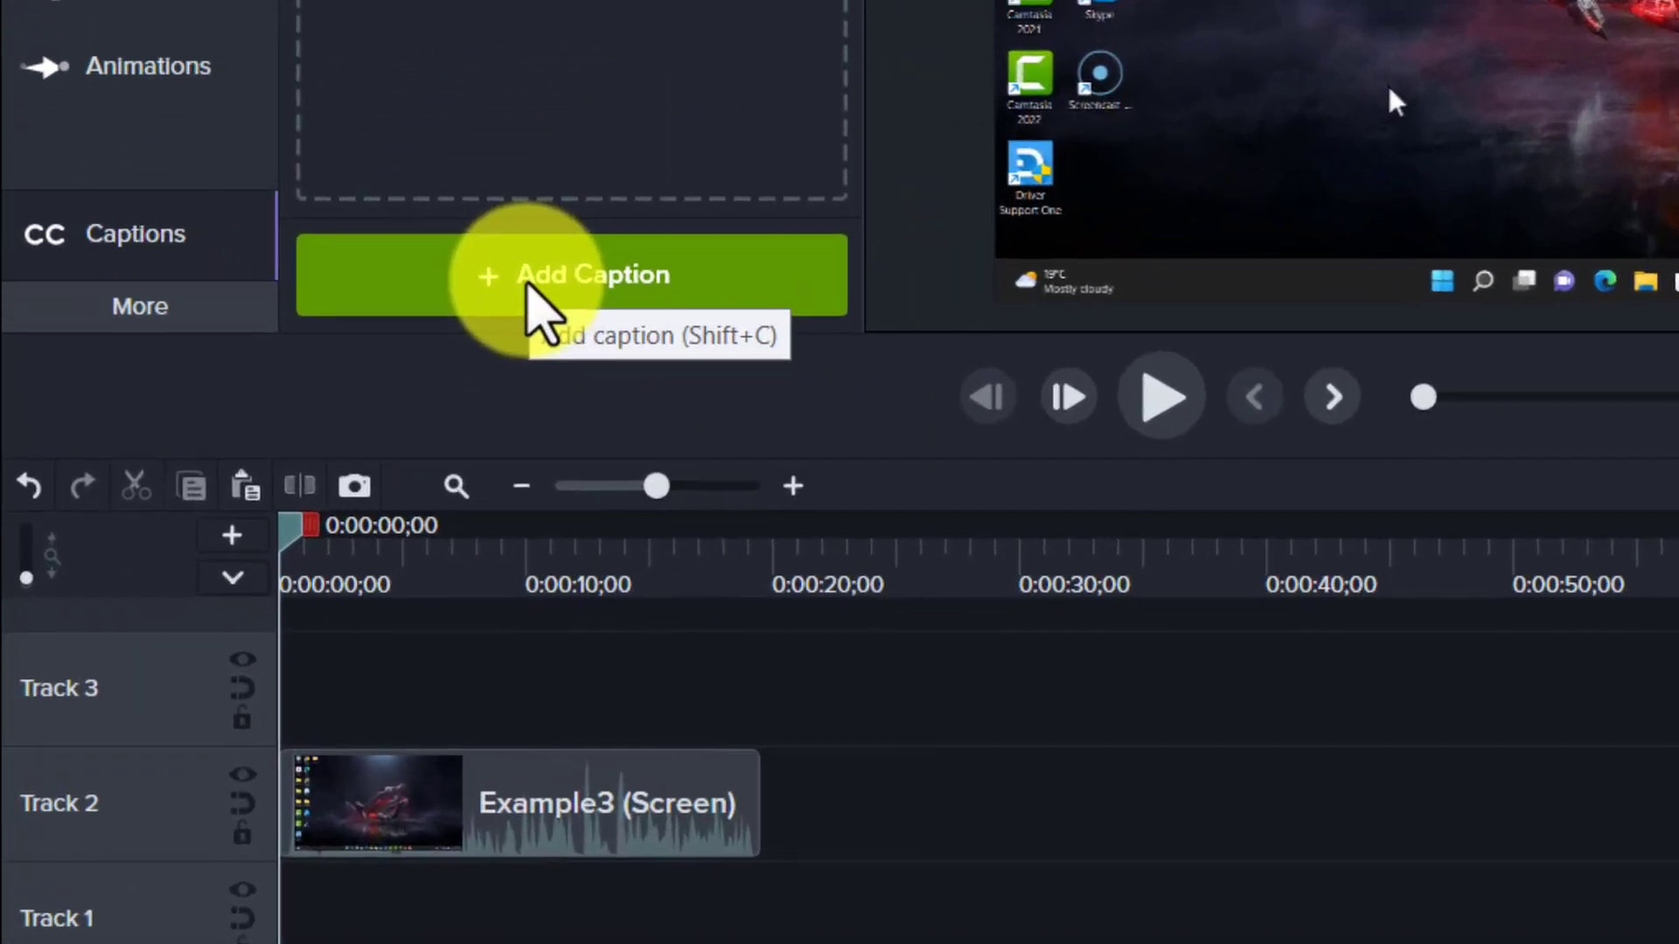
left_click(527, 284)
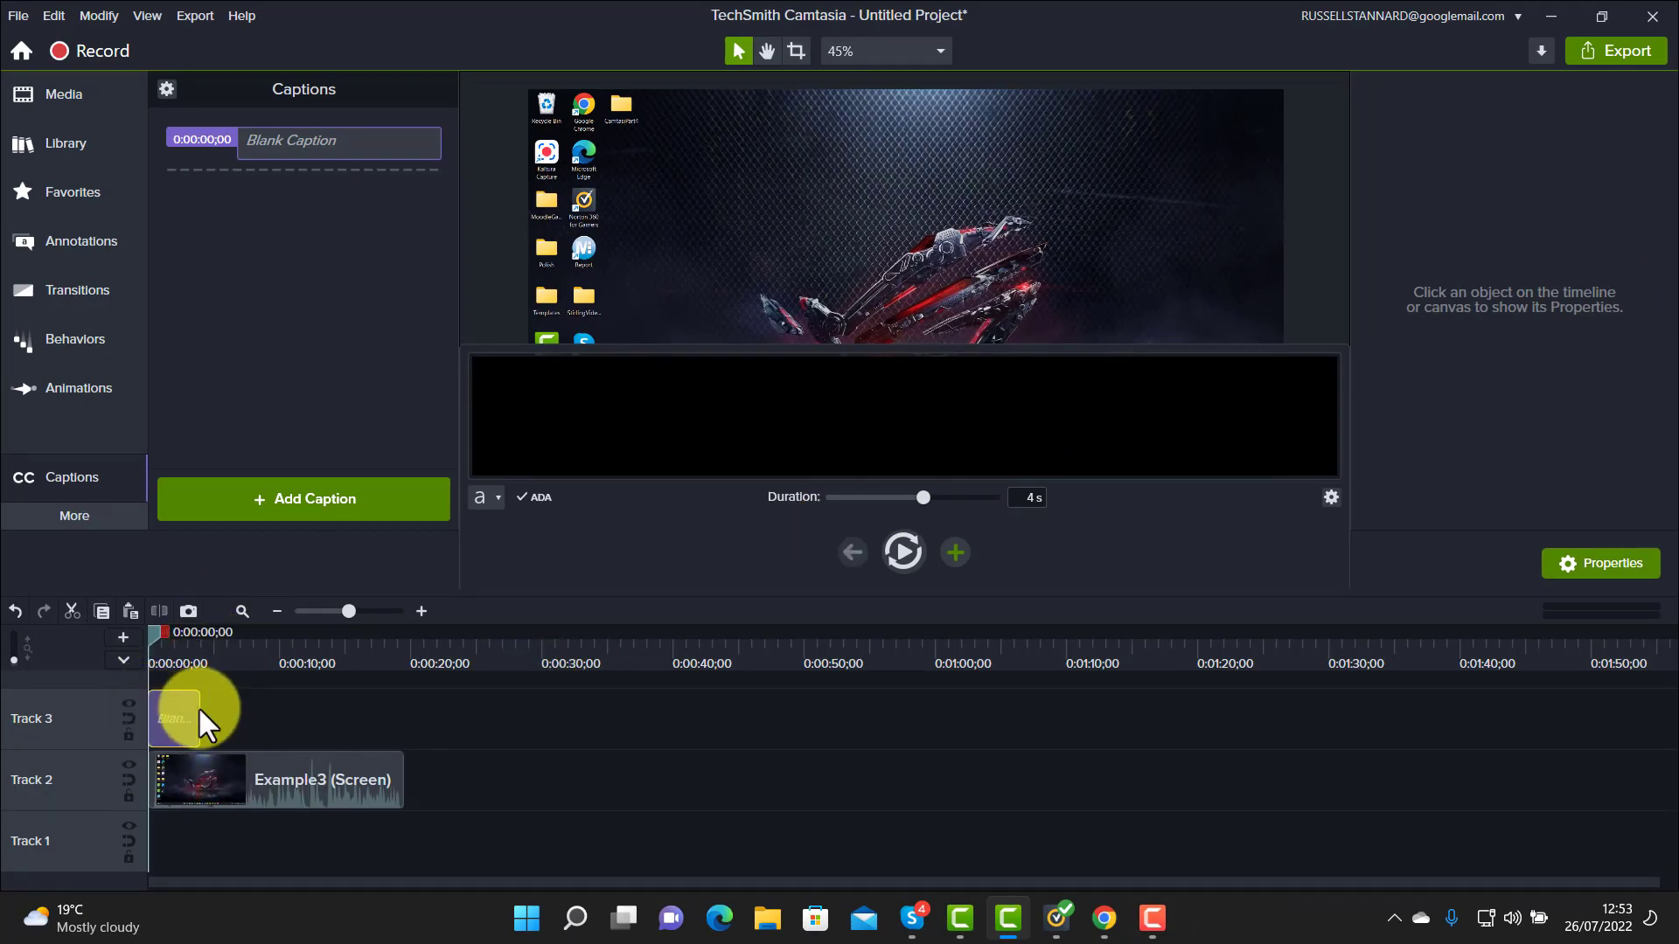
Play the first caption's segment, extend the caption's duration to 5 s and replay it
left_click(904, 556)
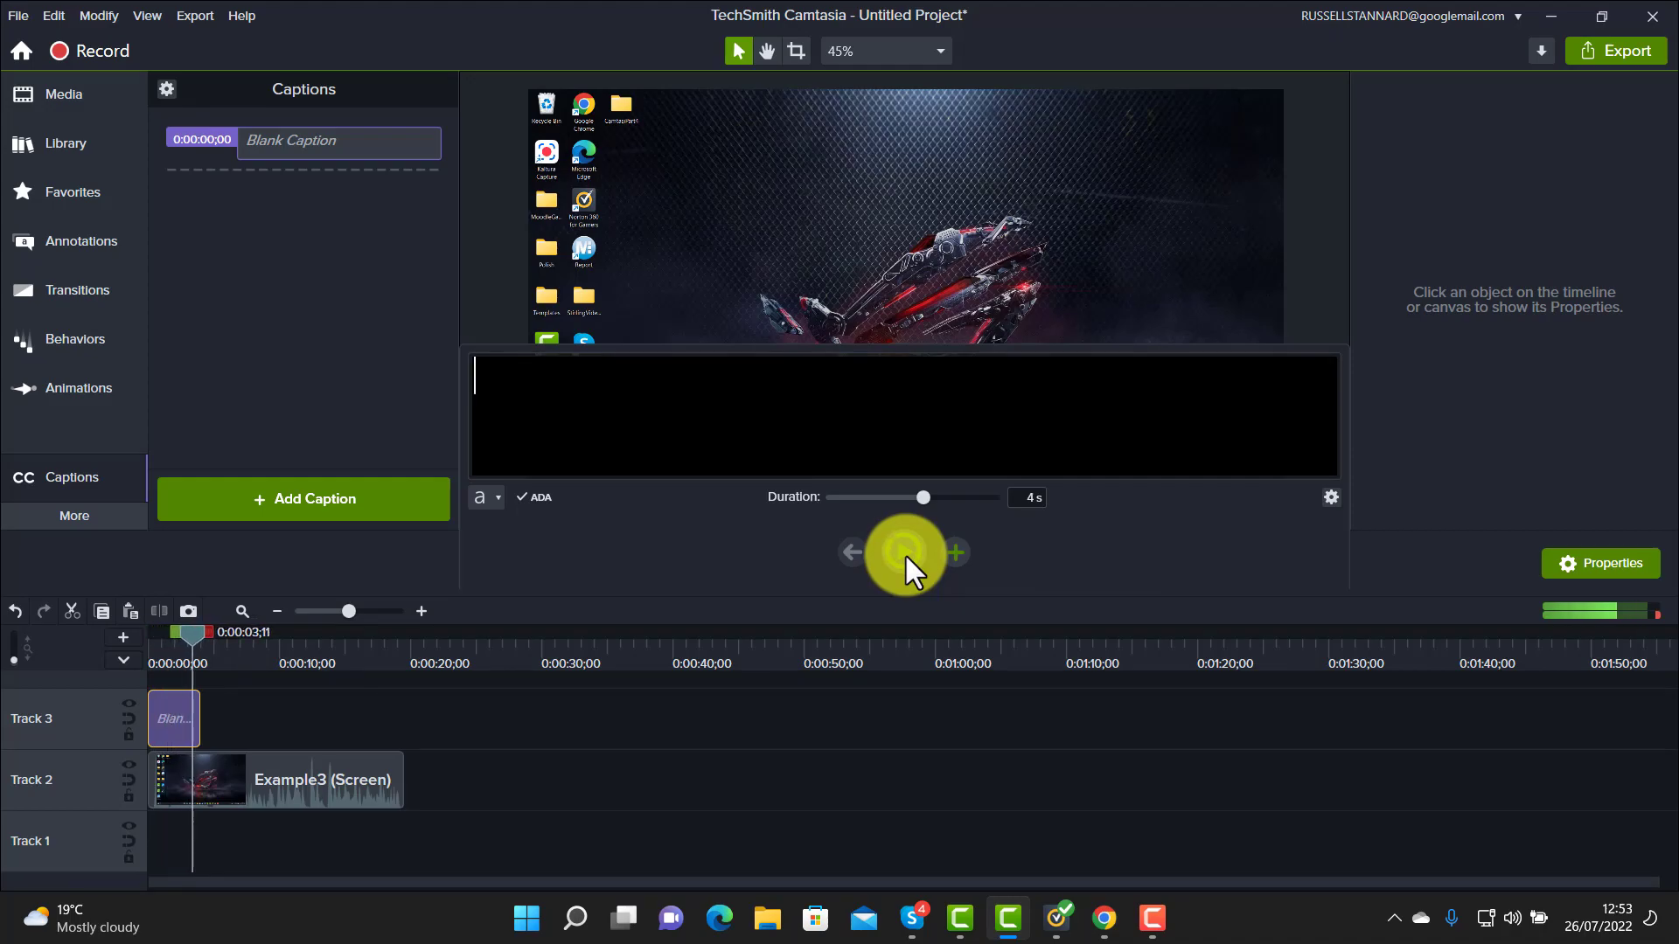
left_click(904, 552)
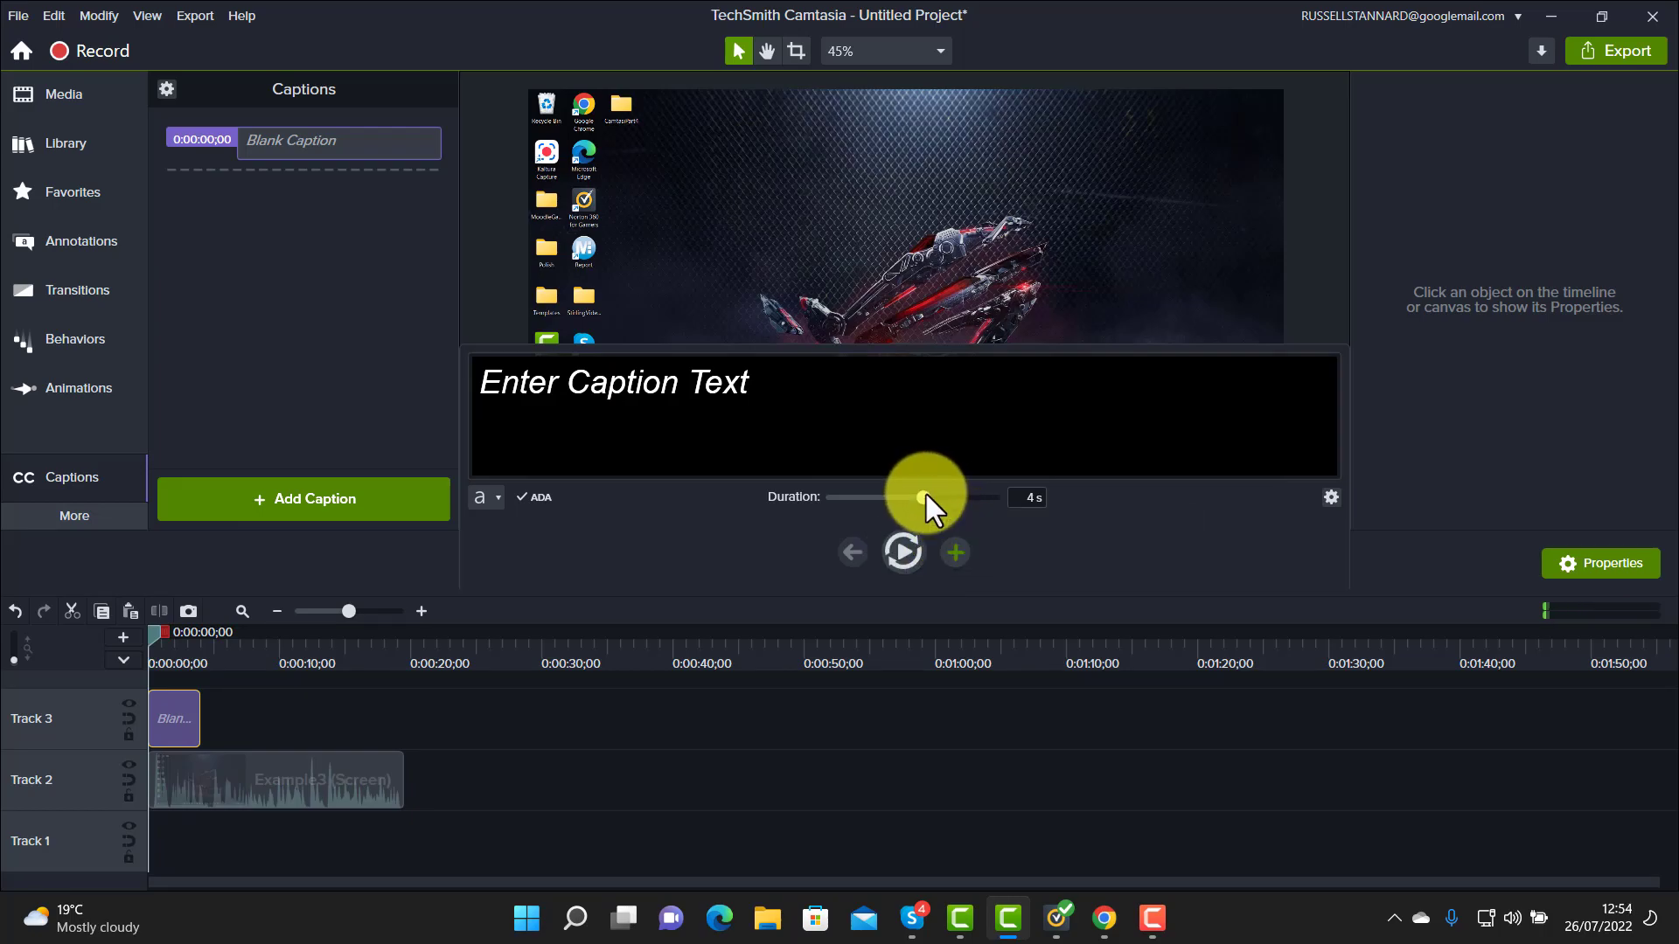
left_click_drag(925, 491, 946, 507)
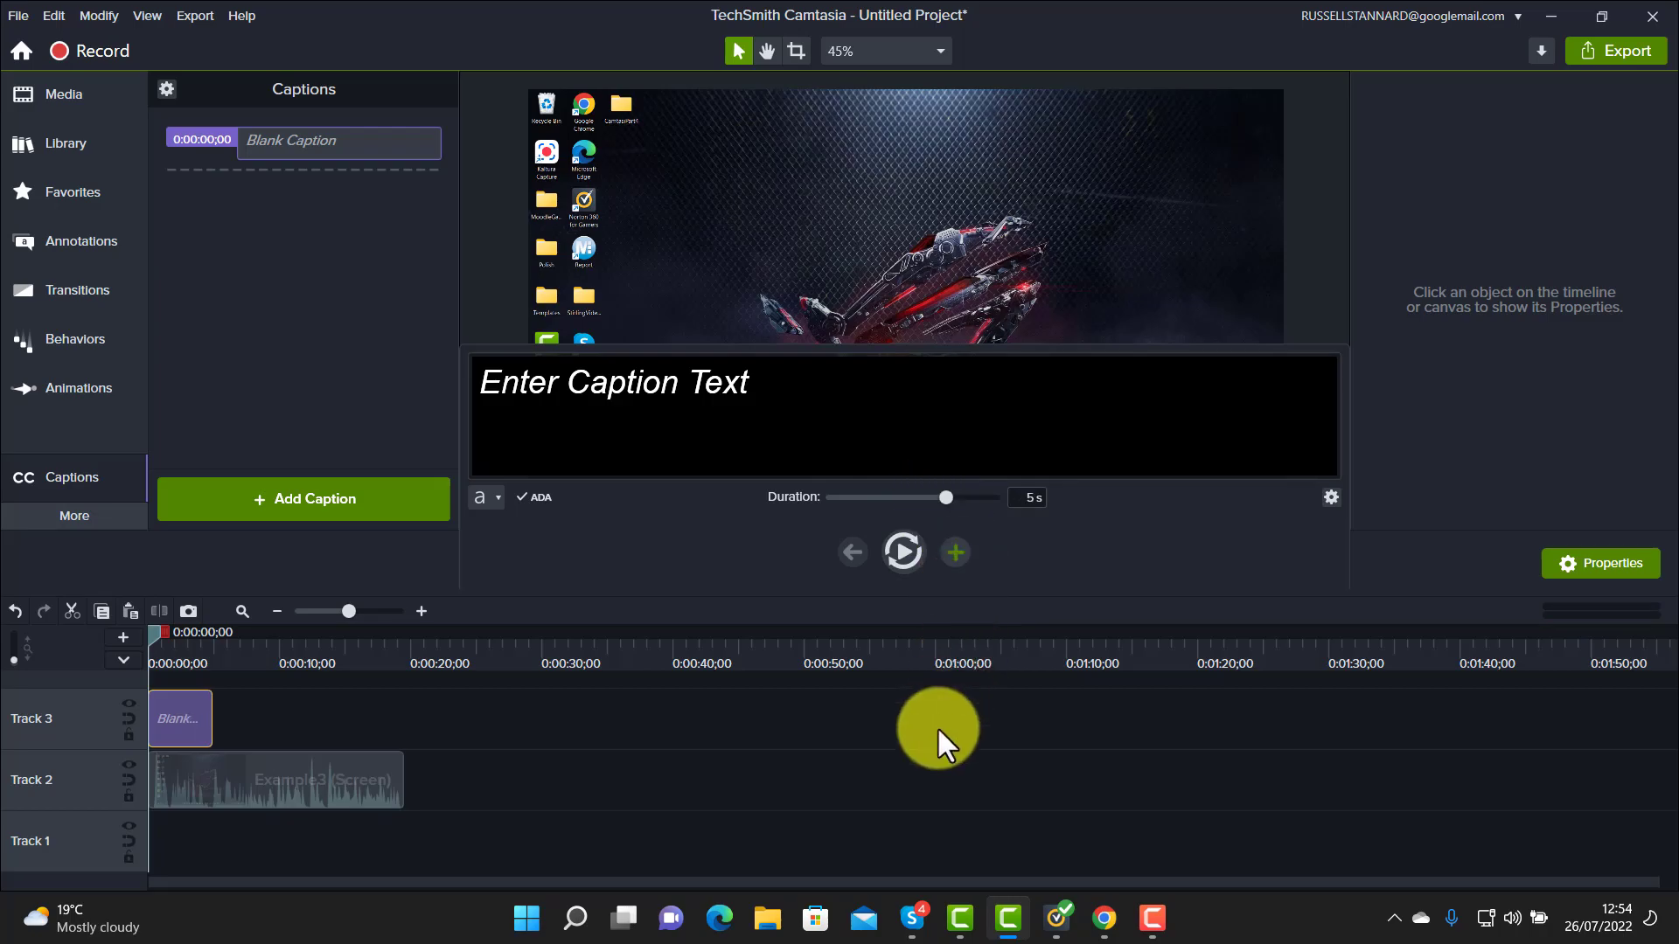
left_click(906, 551)
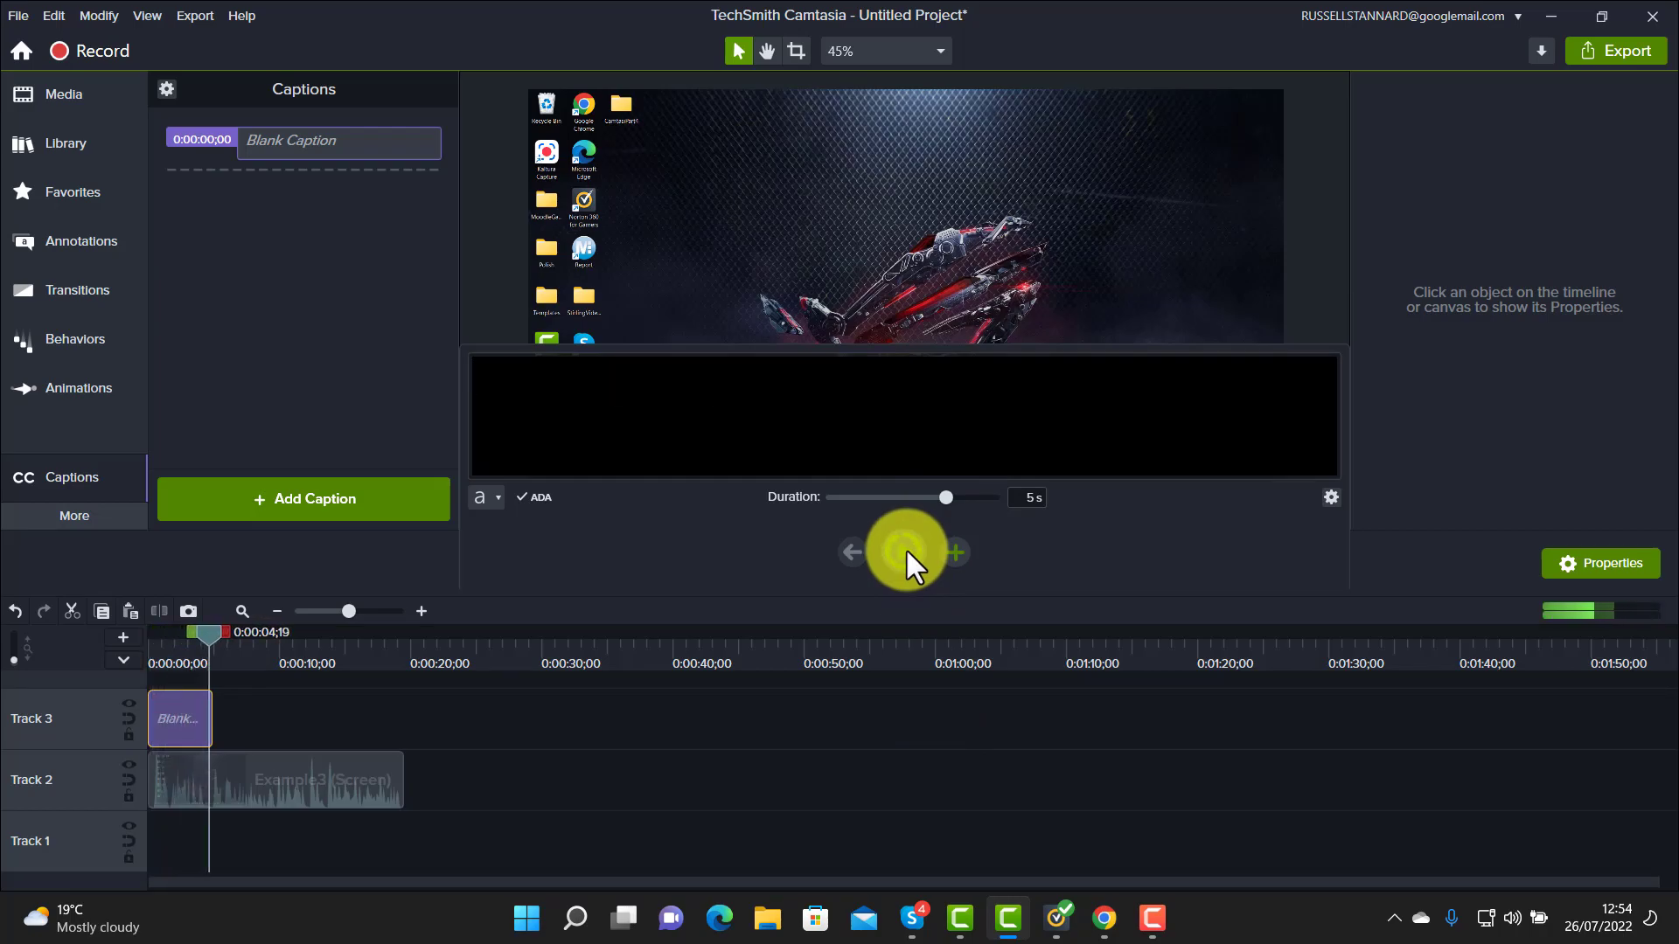
Enter "Welcome to the teacher training videos.com course" as the first caption and replay it against the audio
left_click(769, 382)
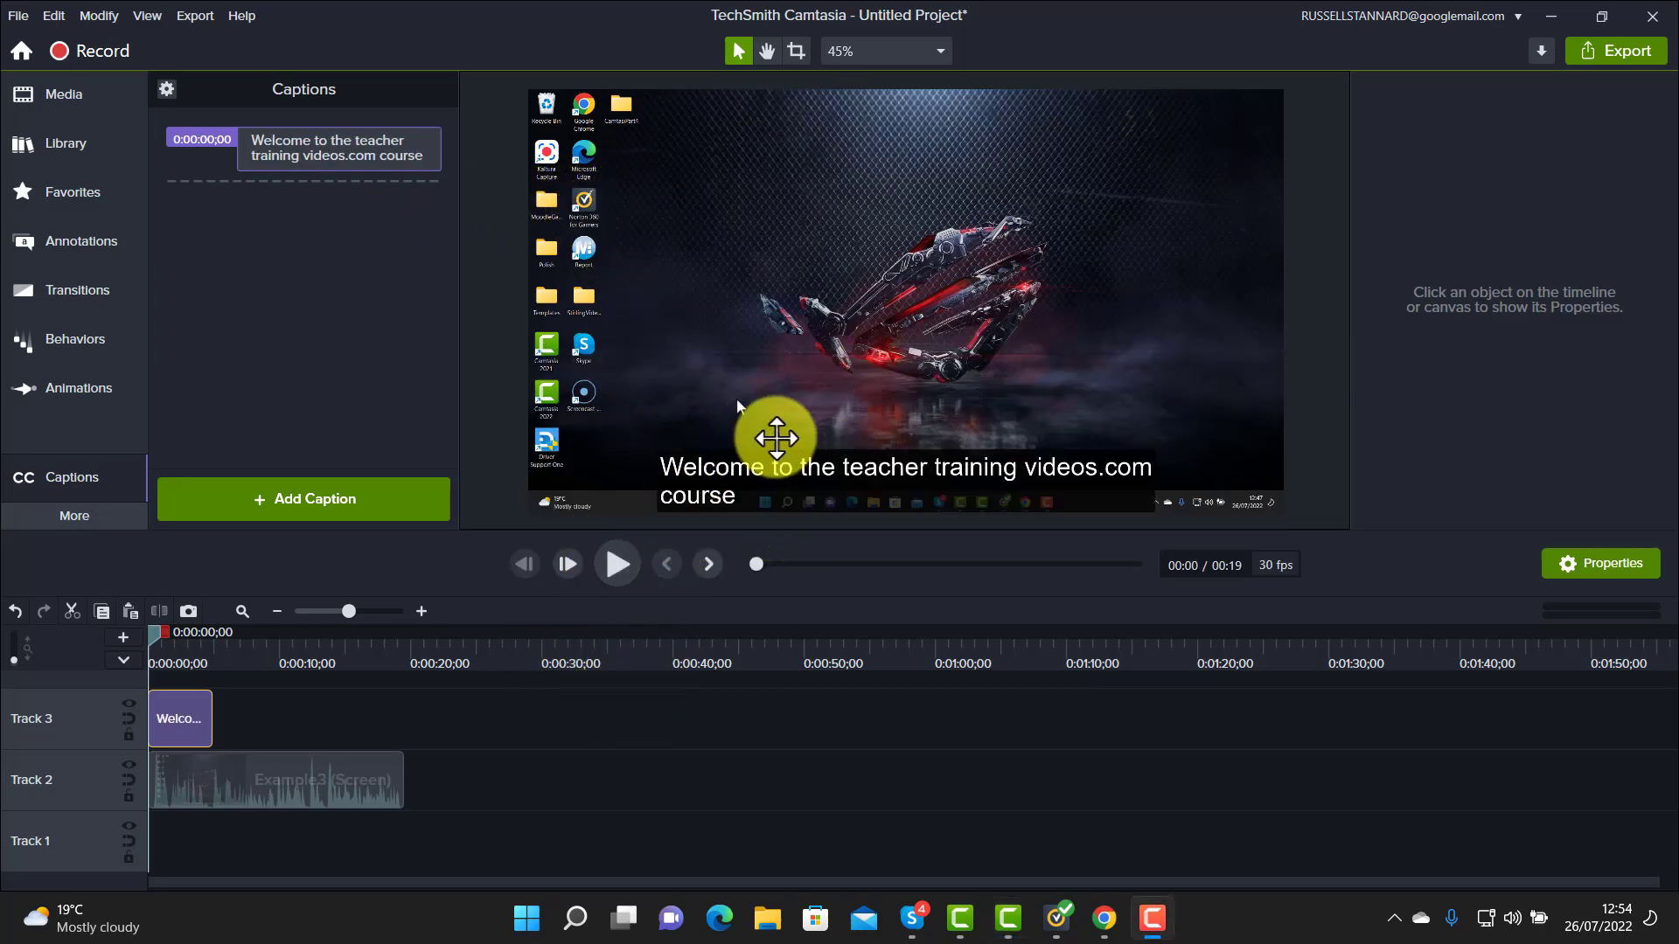
left_click(617, 564)
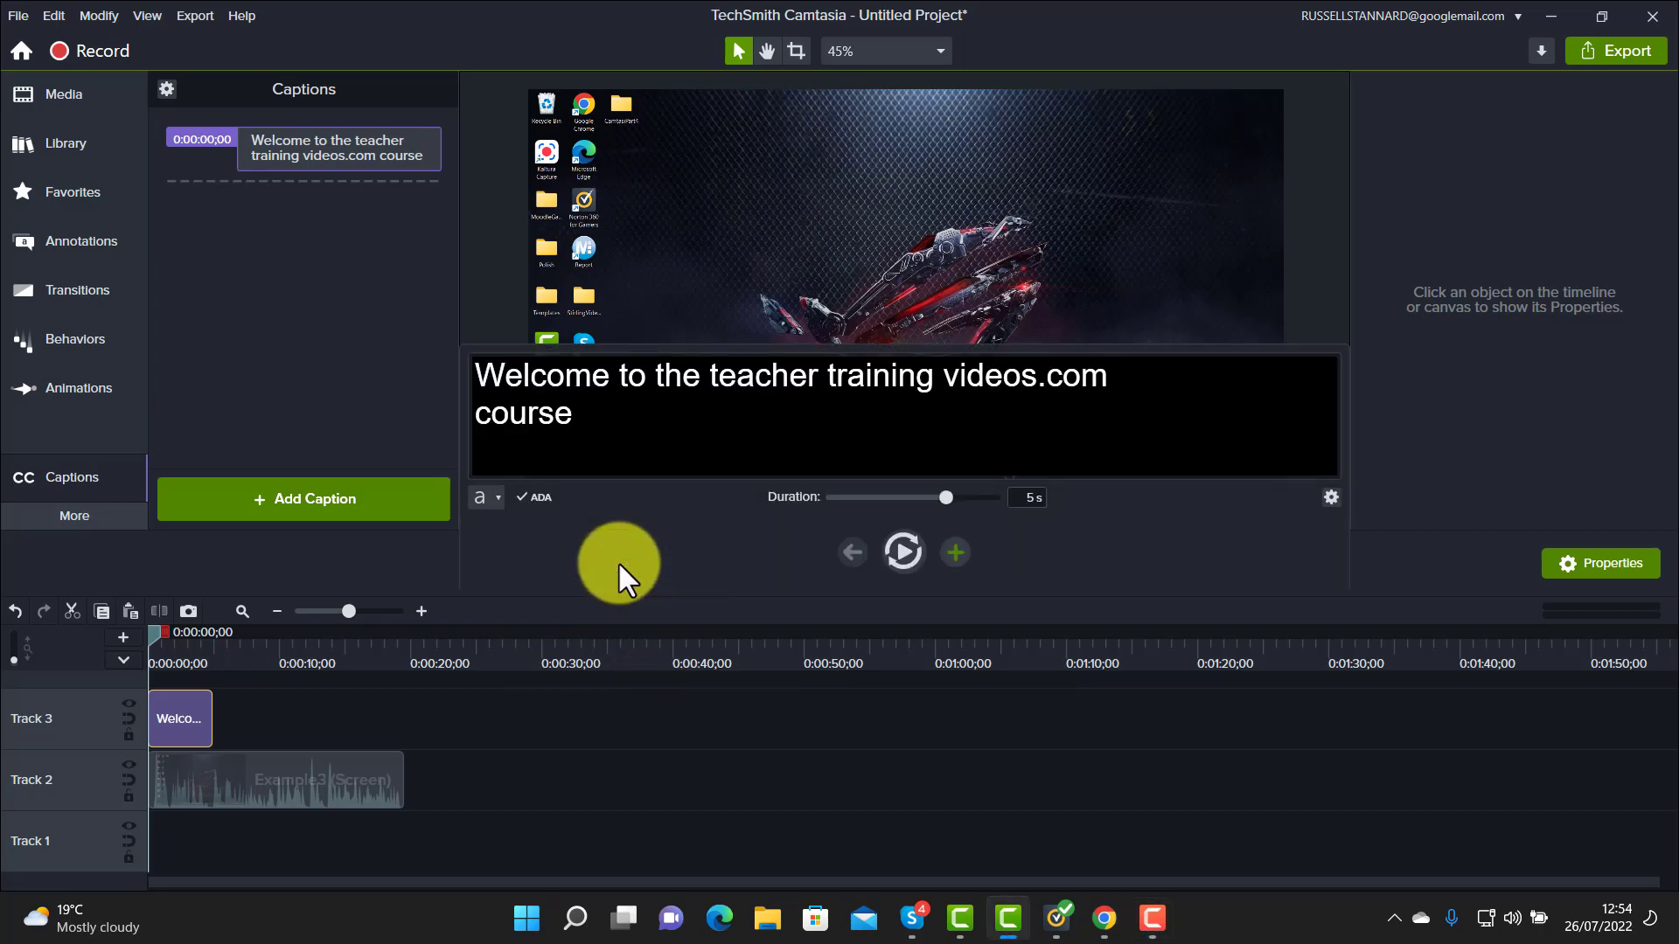
left_click(904, 542)
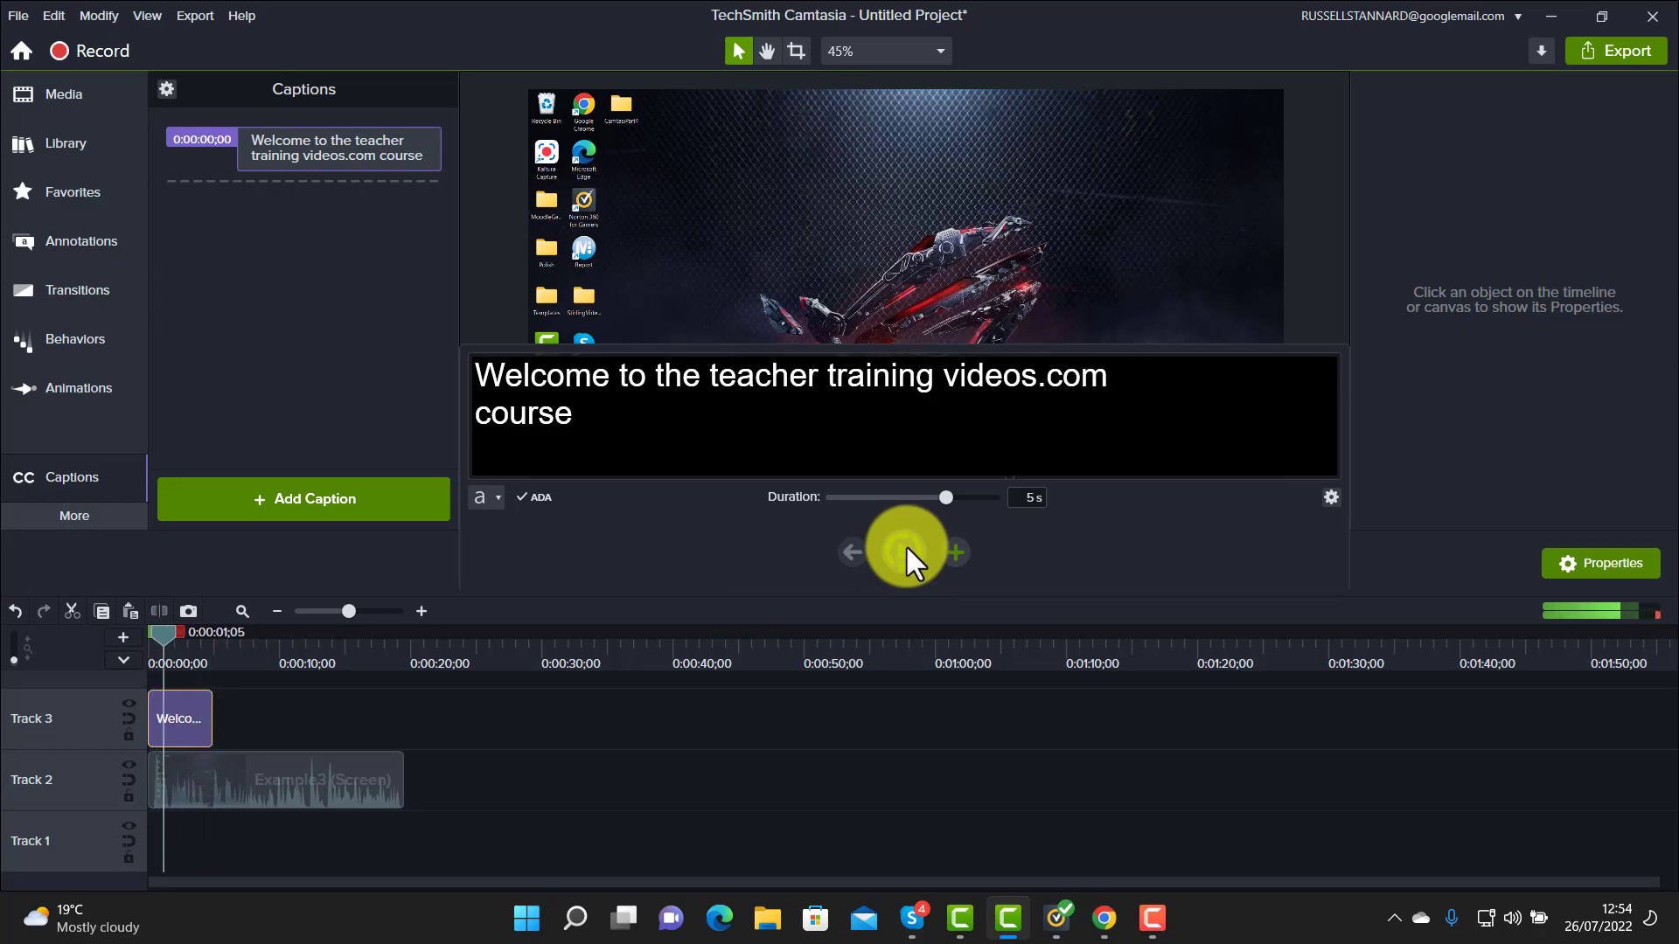
left_click(906, 549)
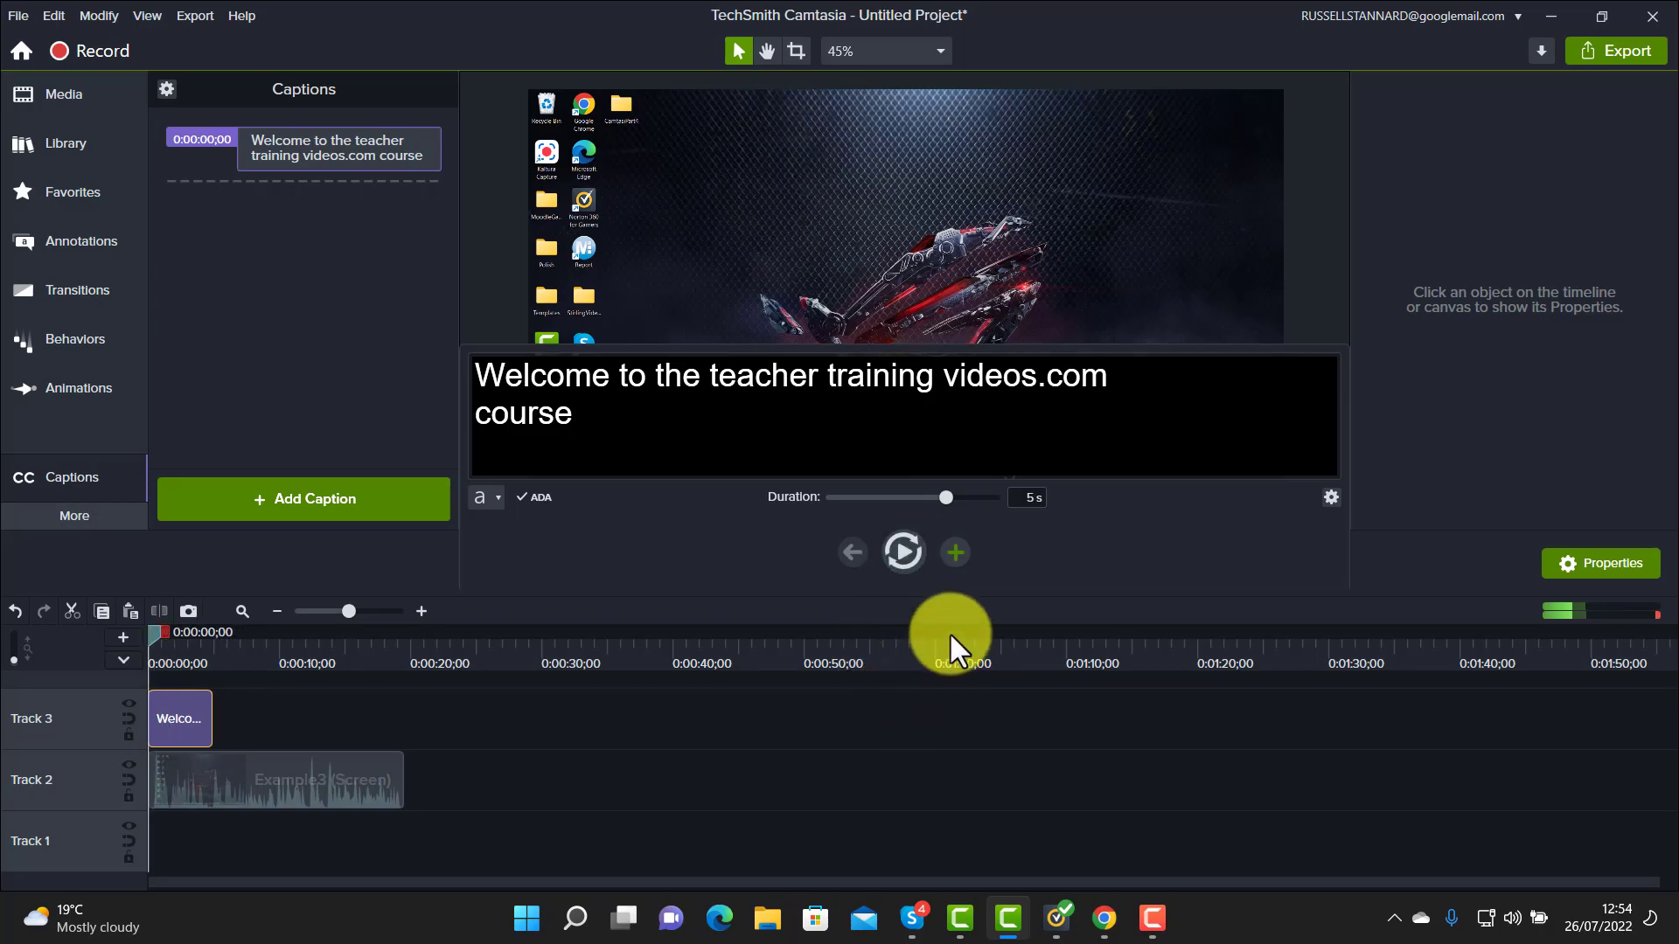
Add a second caption at 0:00:04;29 giving the presenter's name, followed by "and I am just going to take you through", and check its timing
left_click(957, 552)
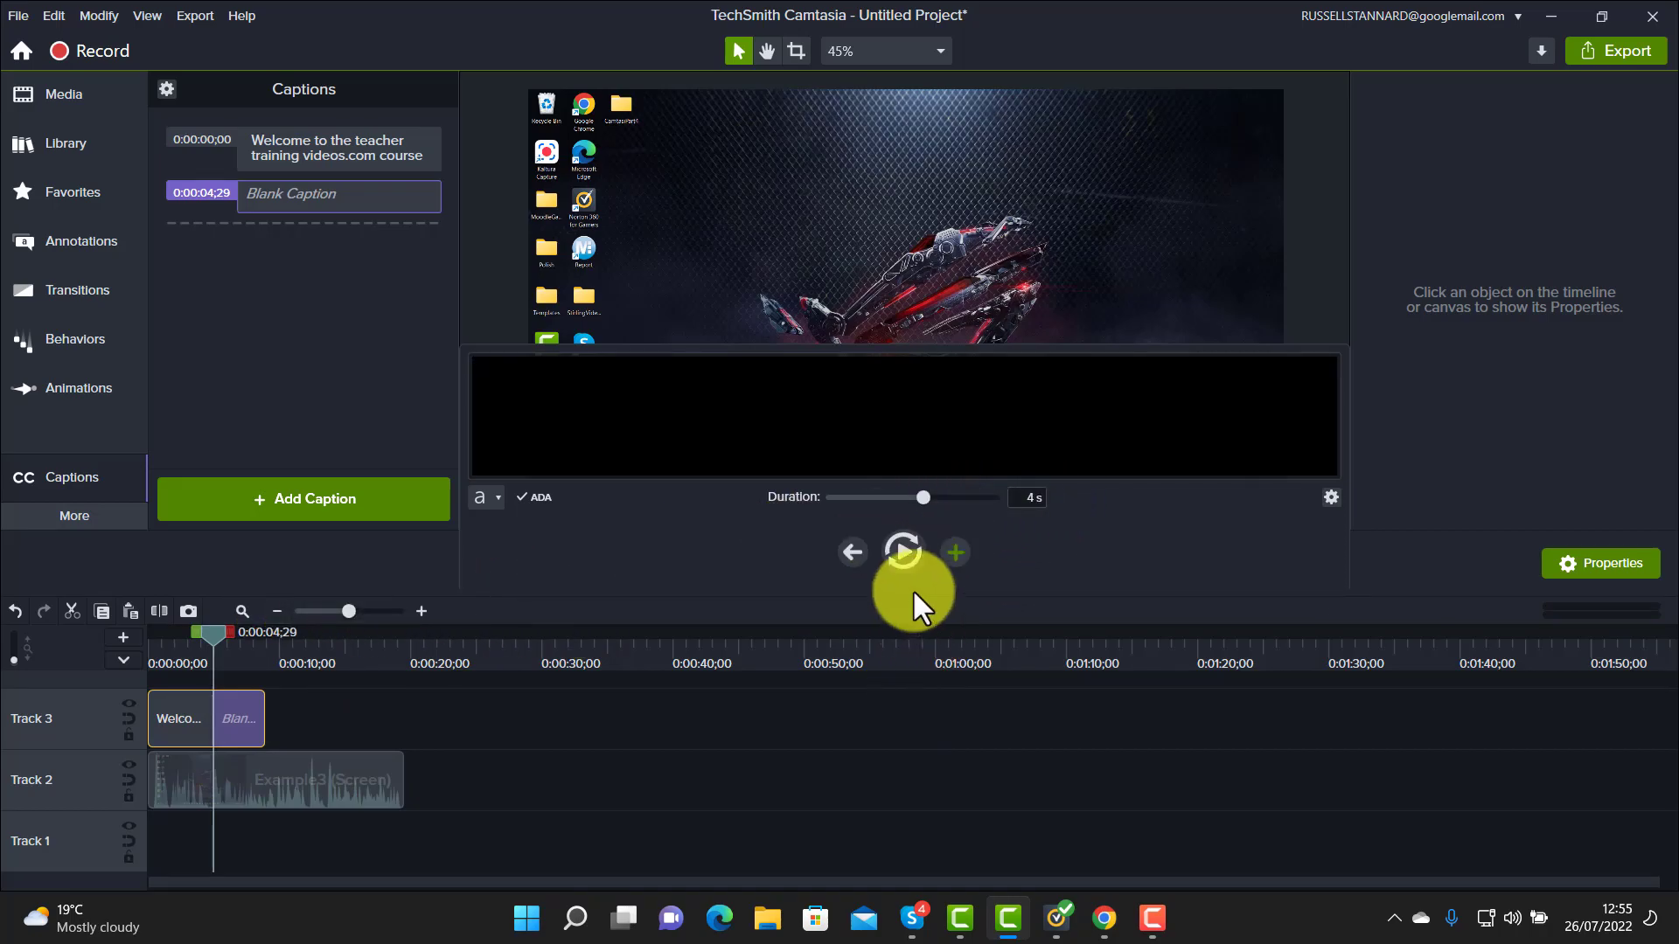
left_click(902, 551)
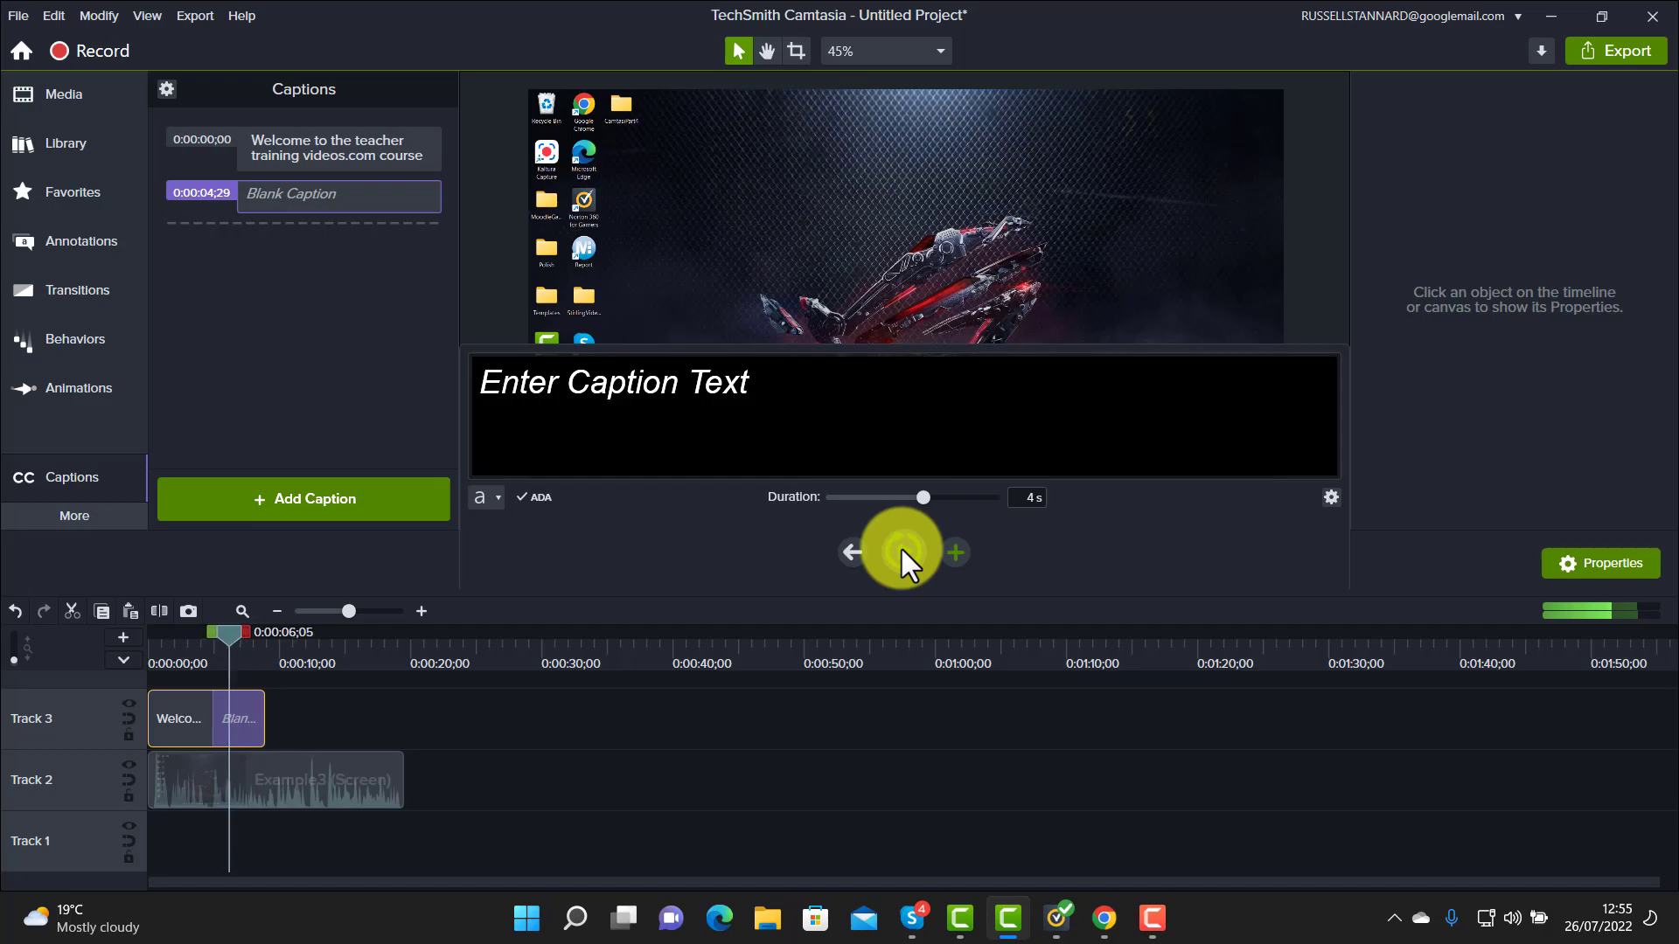
left_click(784, 409)
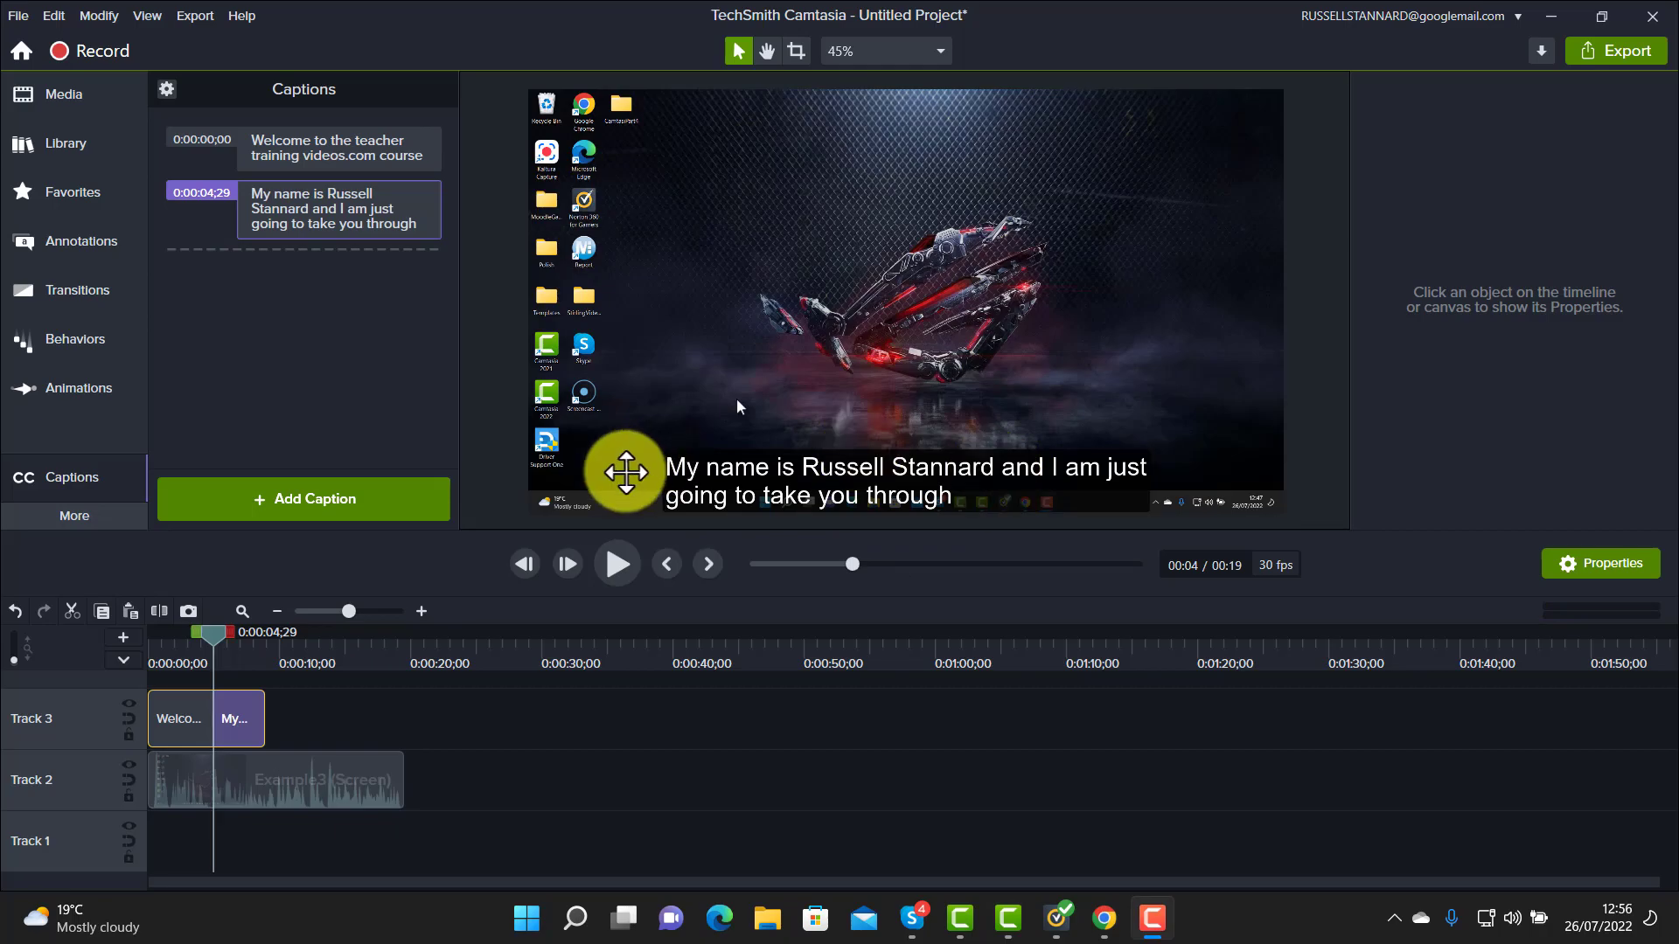
double_click(237, 727)
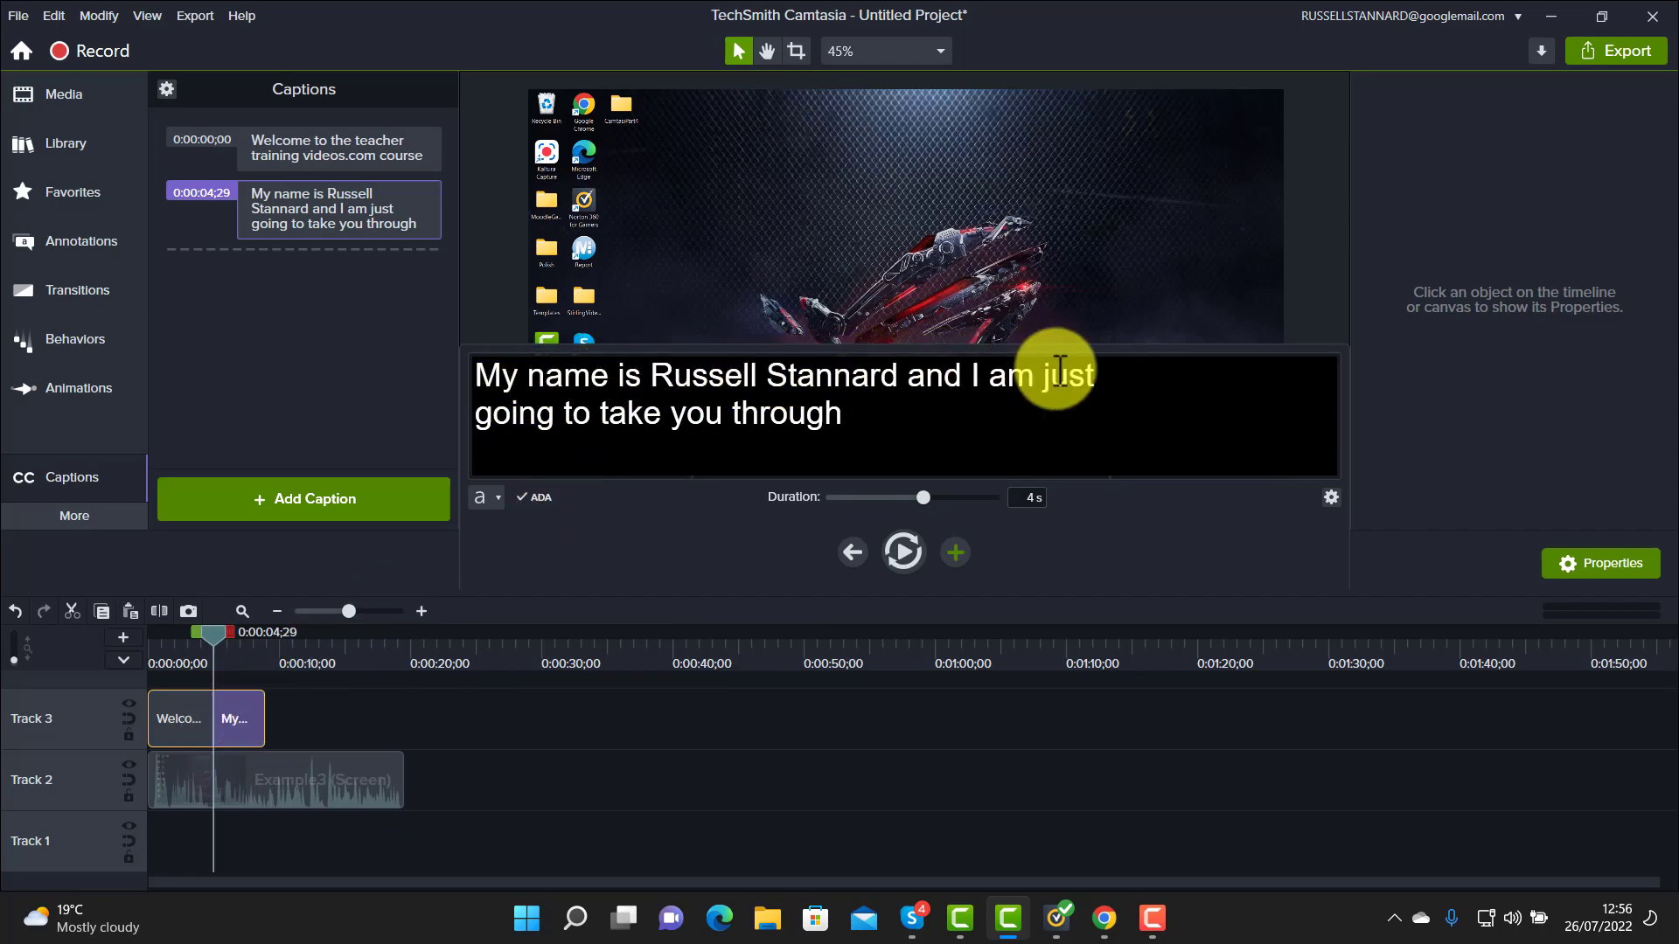
left_click(903, 551)
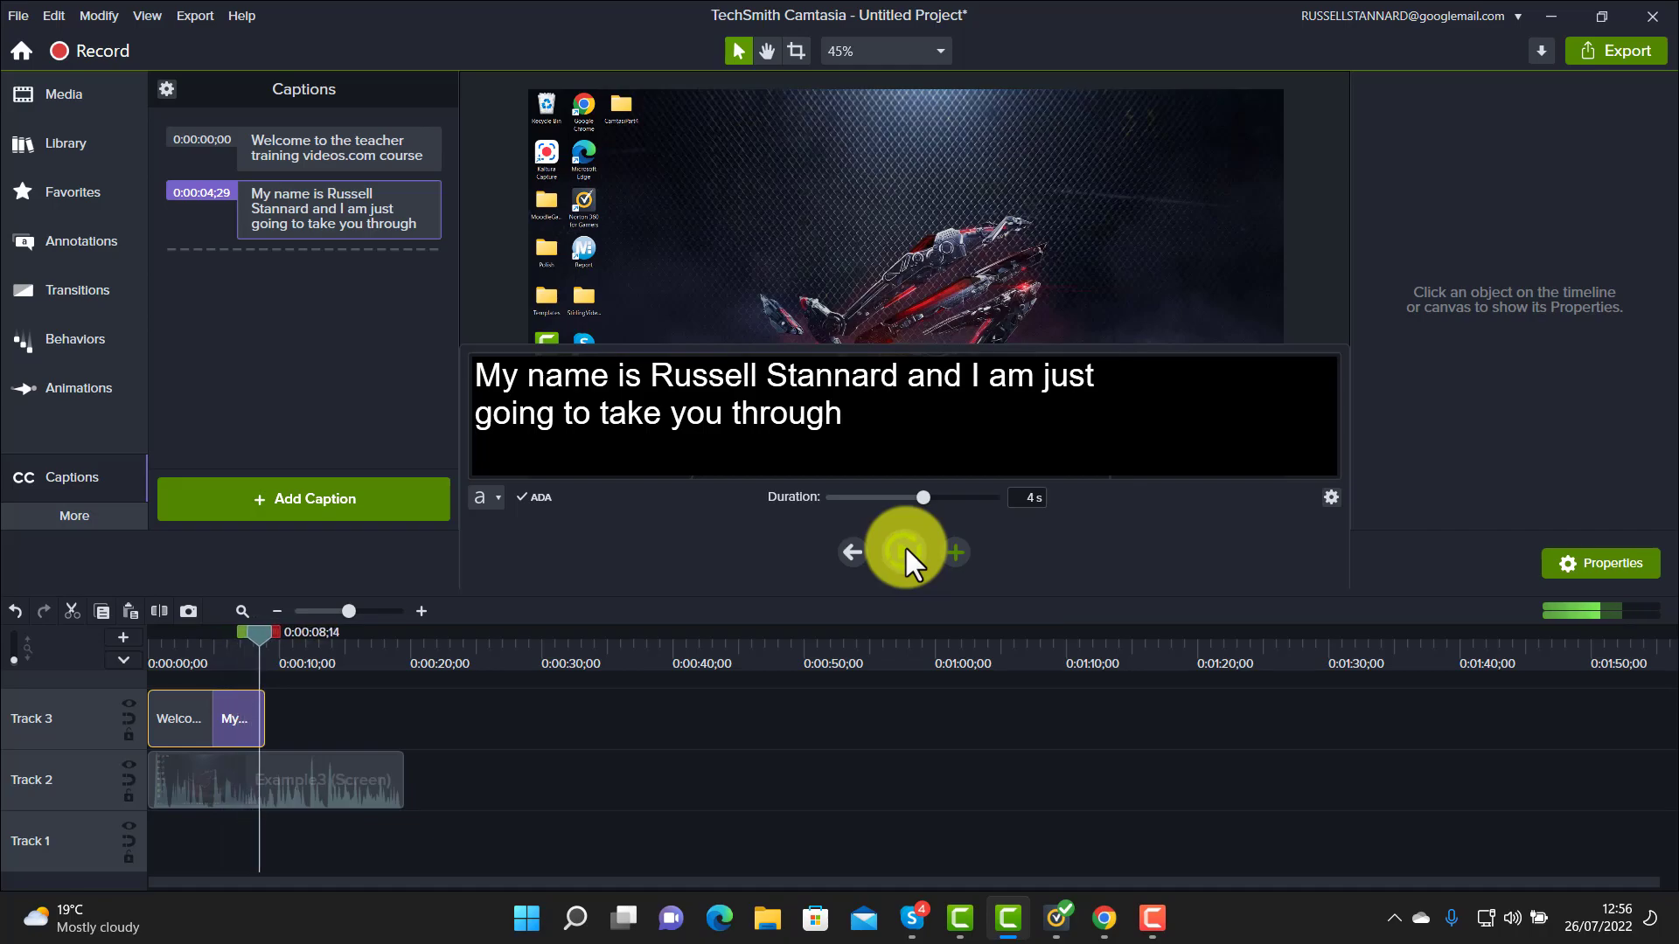
left_click(907, 557)
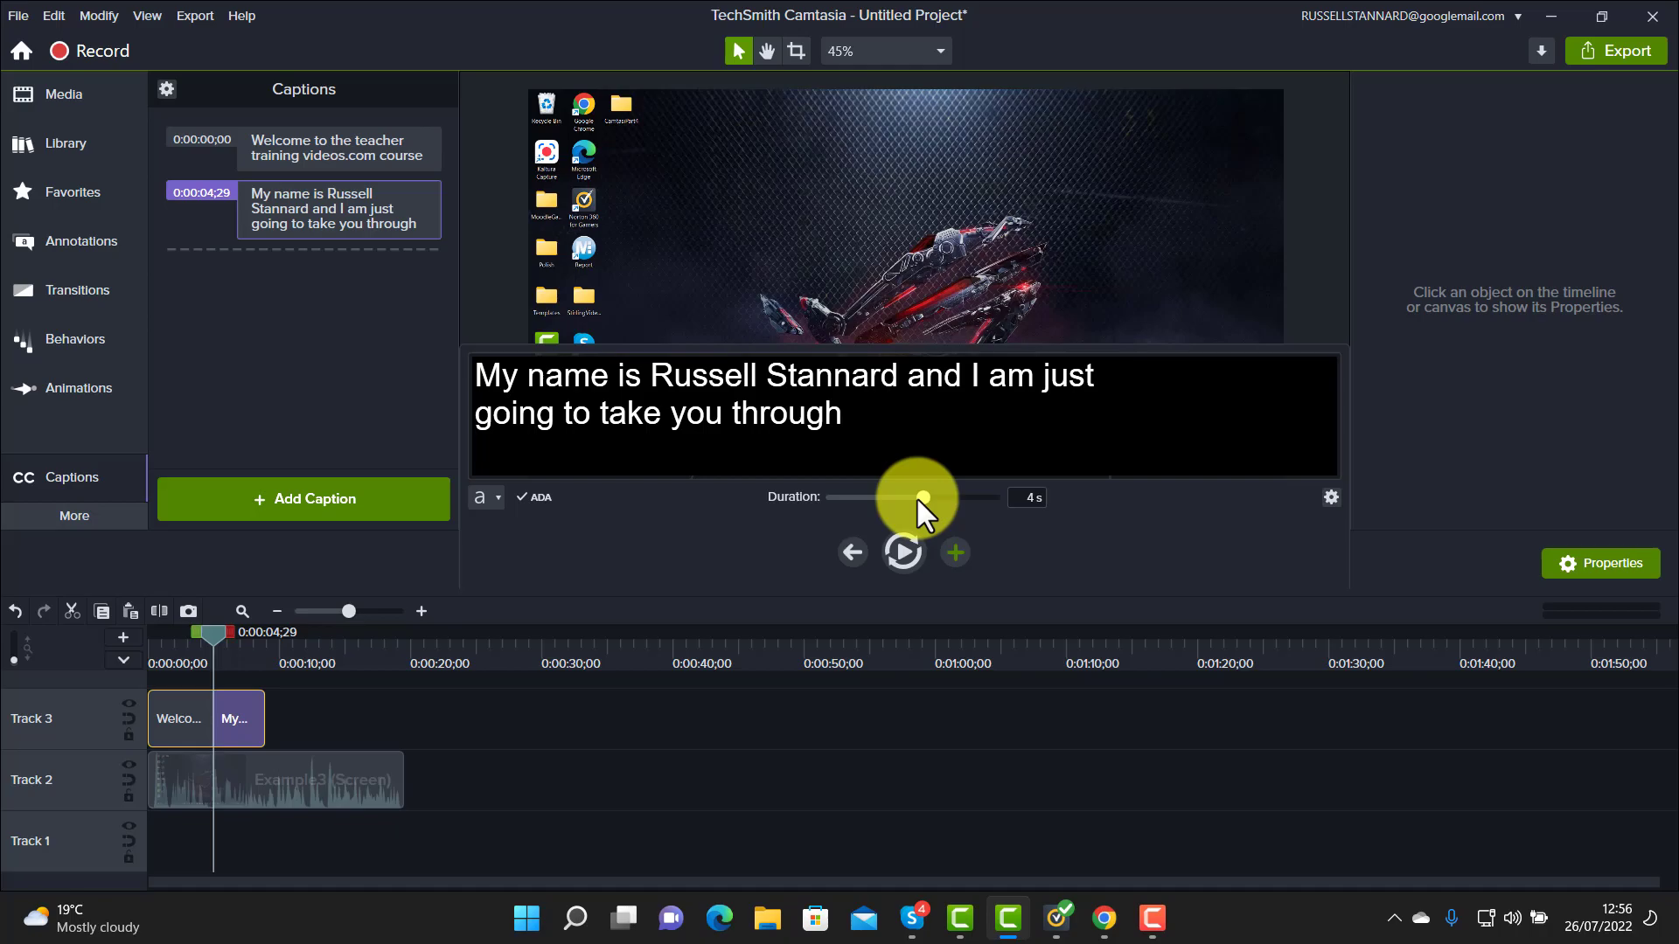
Add a third, blank caption at 0:00:08;29 and play its segment to hear the speech
left_click(955, 556)
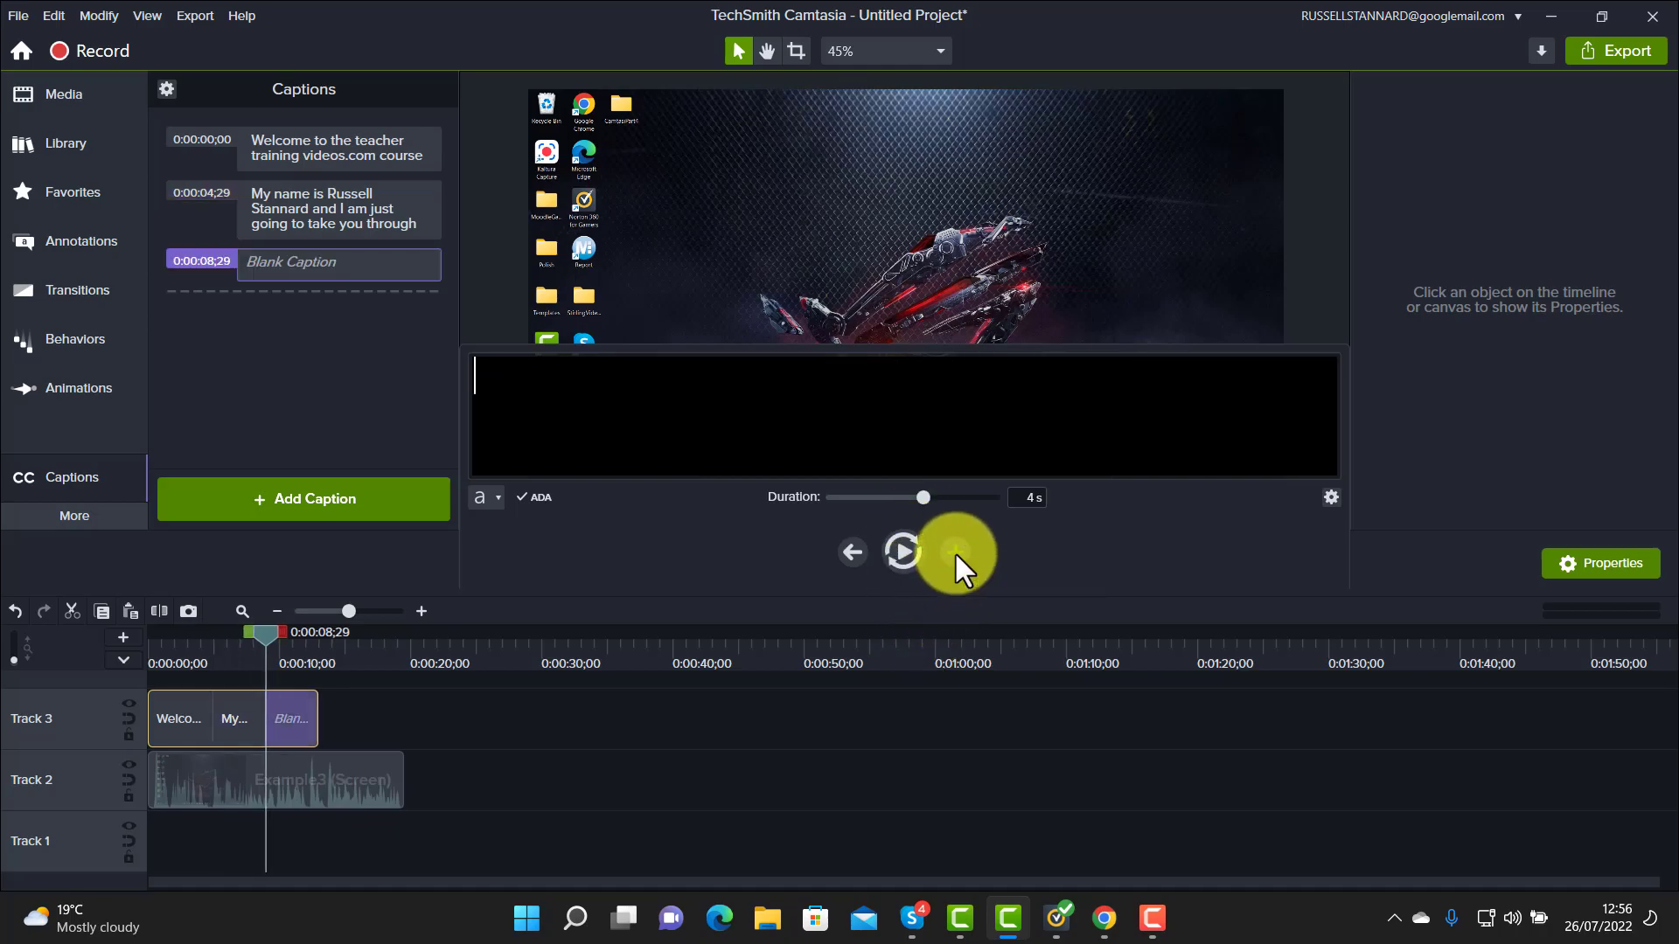
left_click(904, 551)
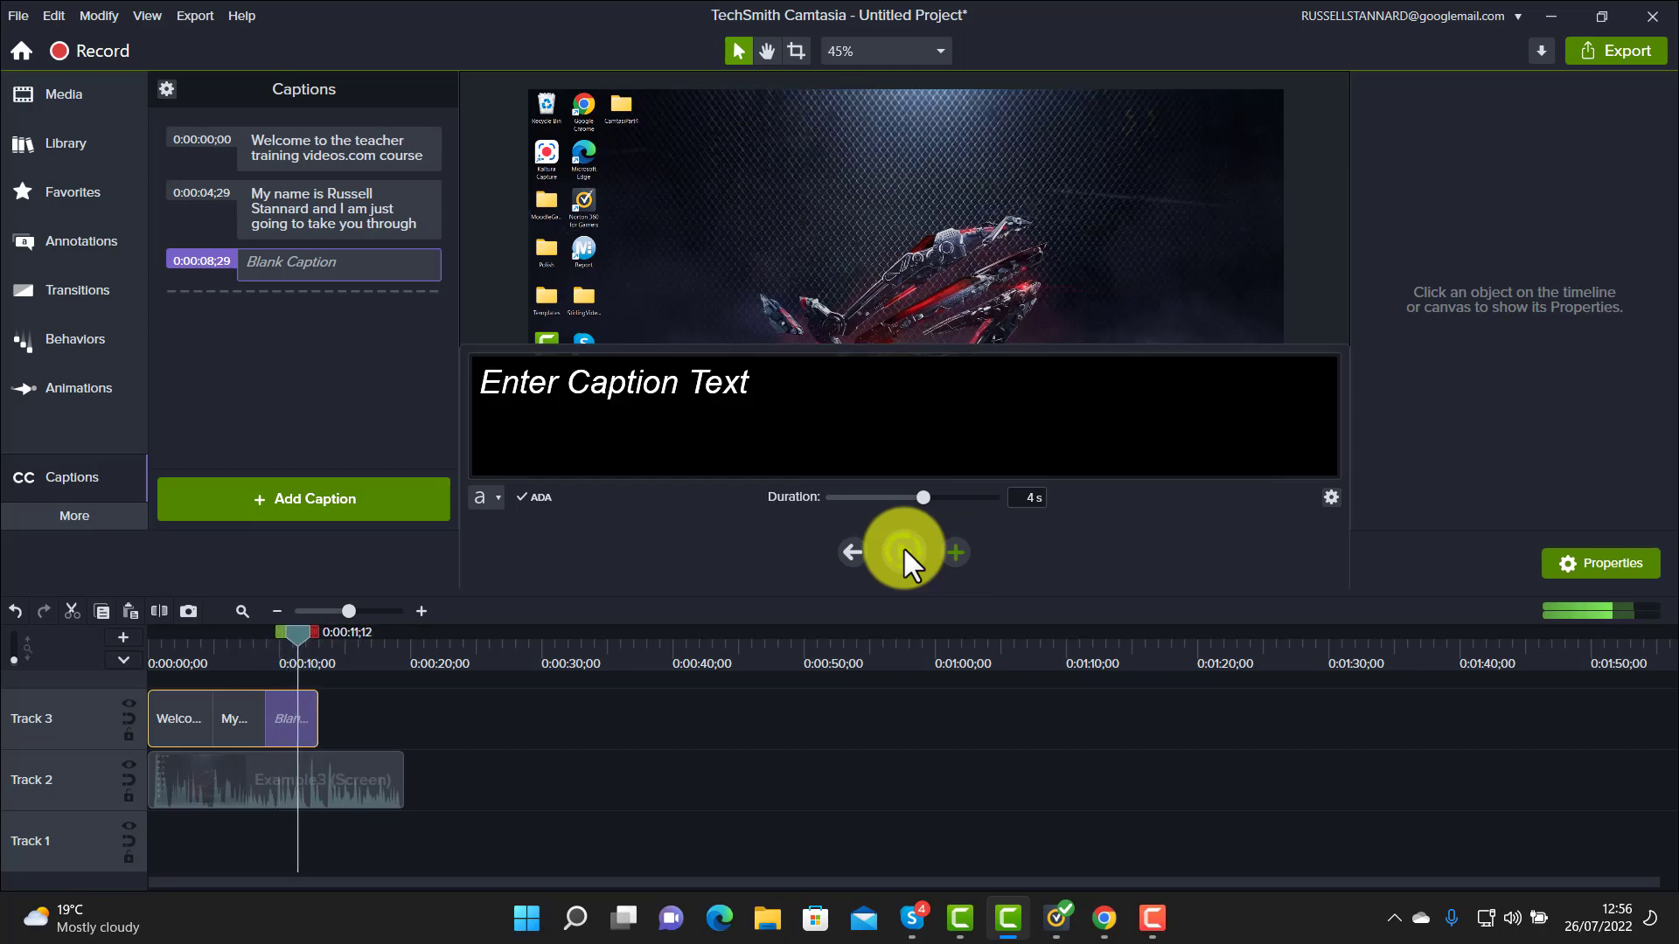
left_click(904, 547)
left_click(628, 395)
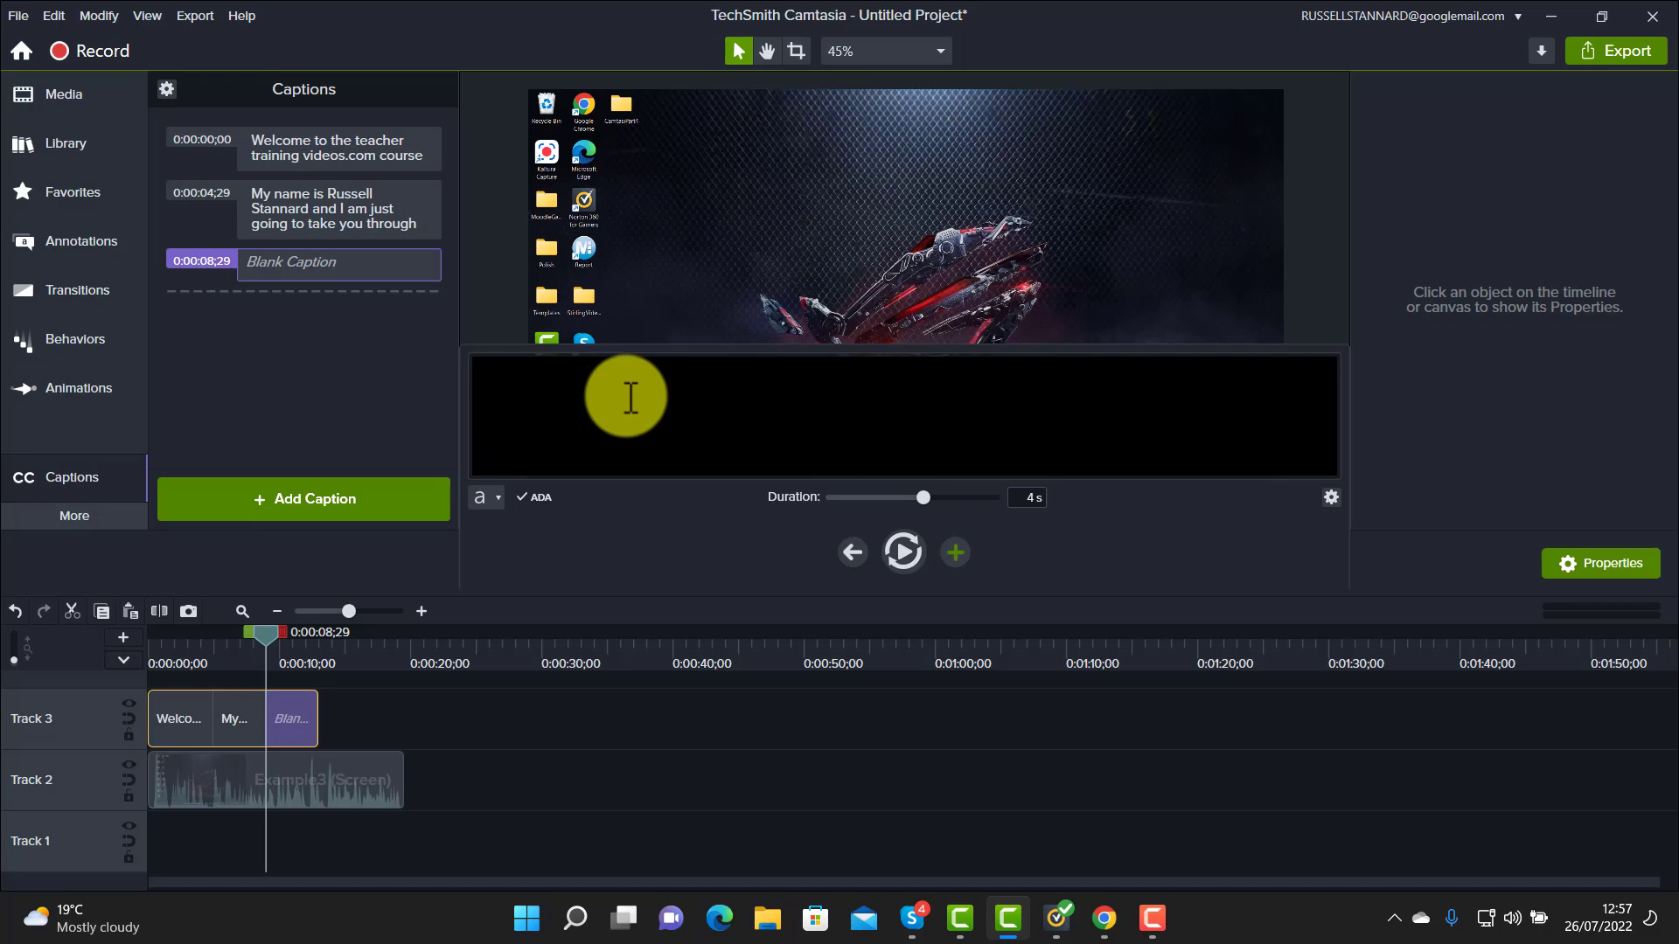
left_click(844, 186)
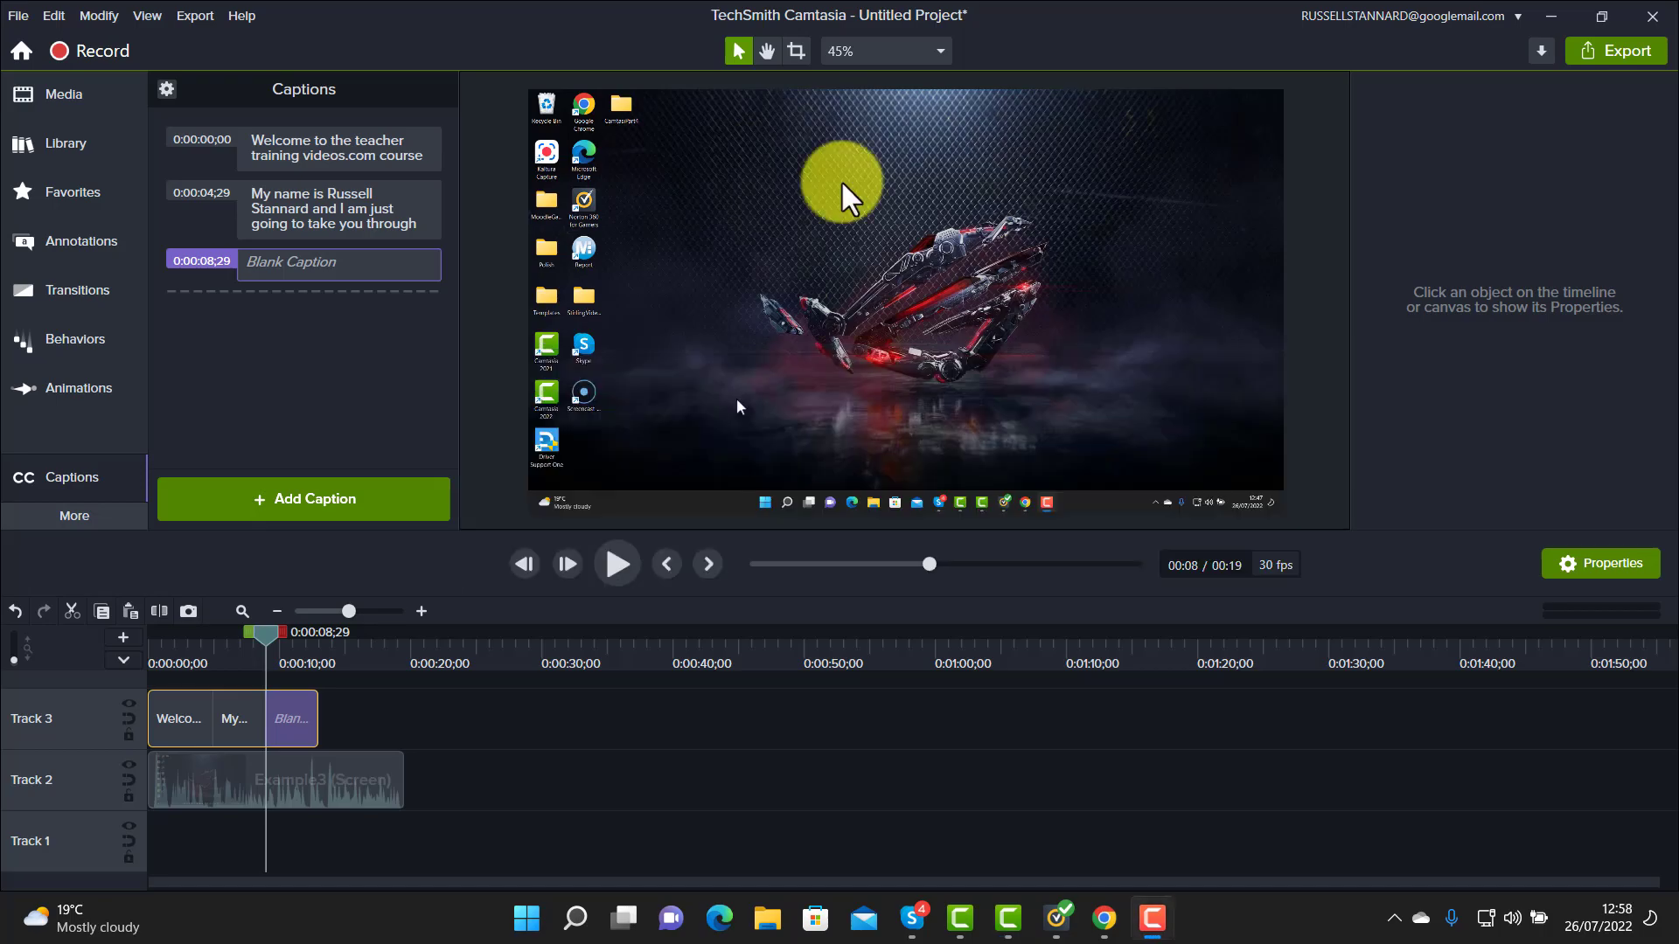
Change the global fill colour of the captions to red #E61515
left_click(292, 730)
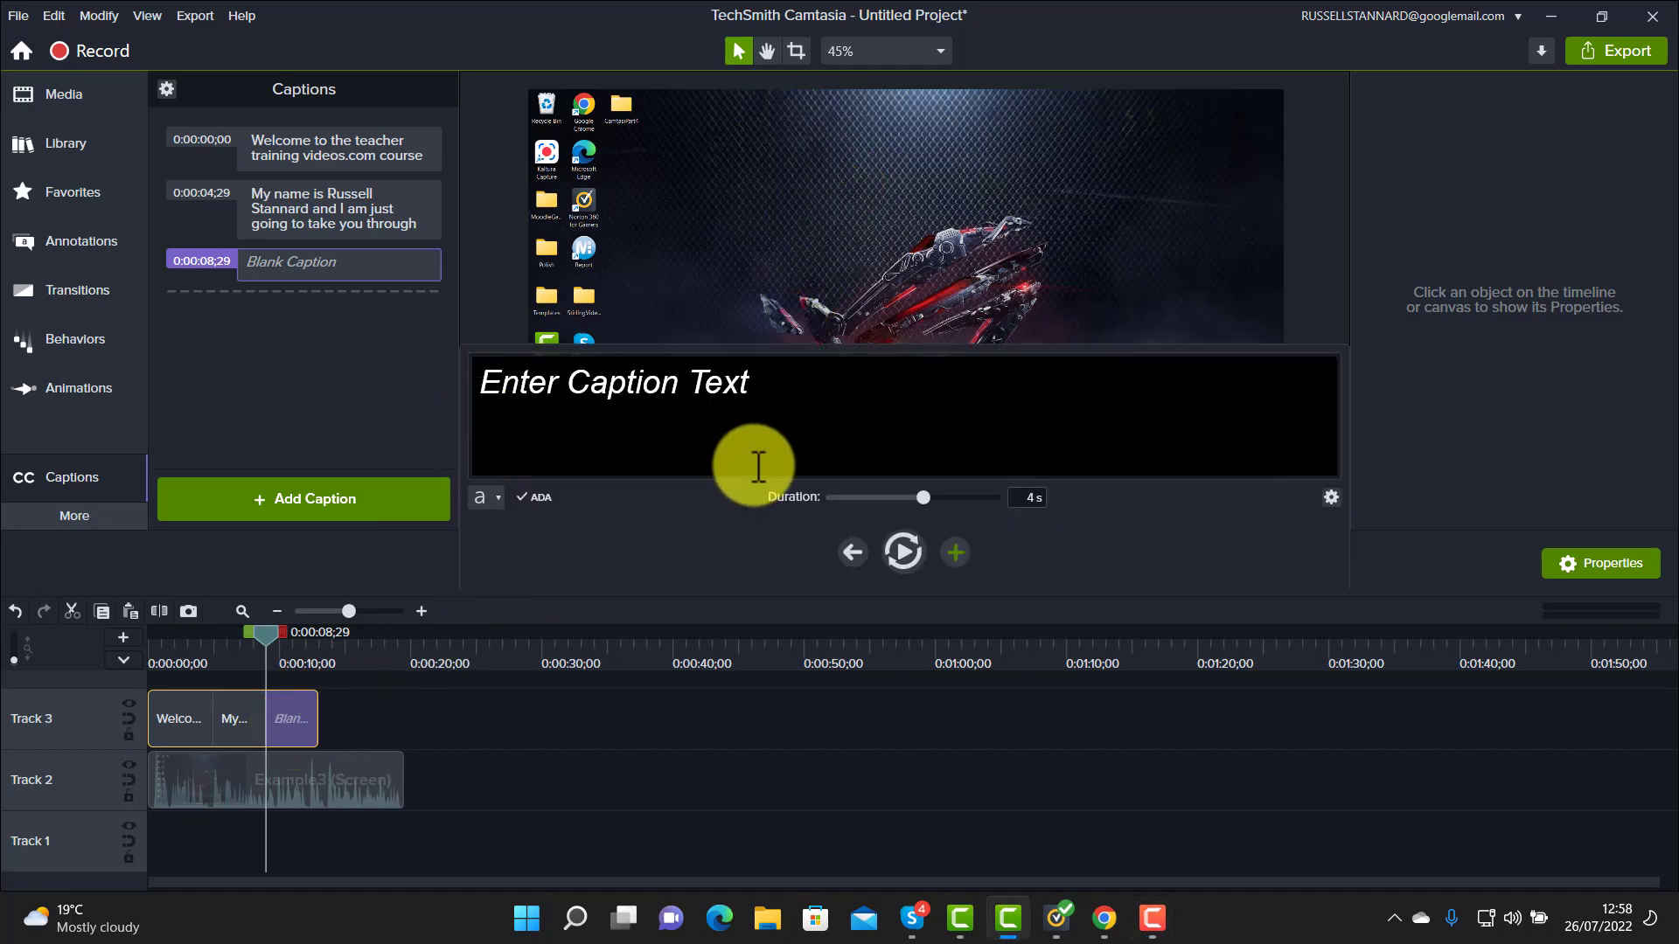
left_click(495, 497)
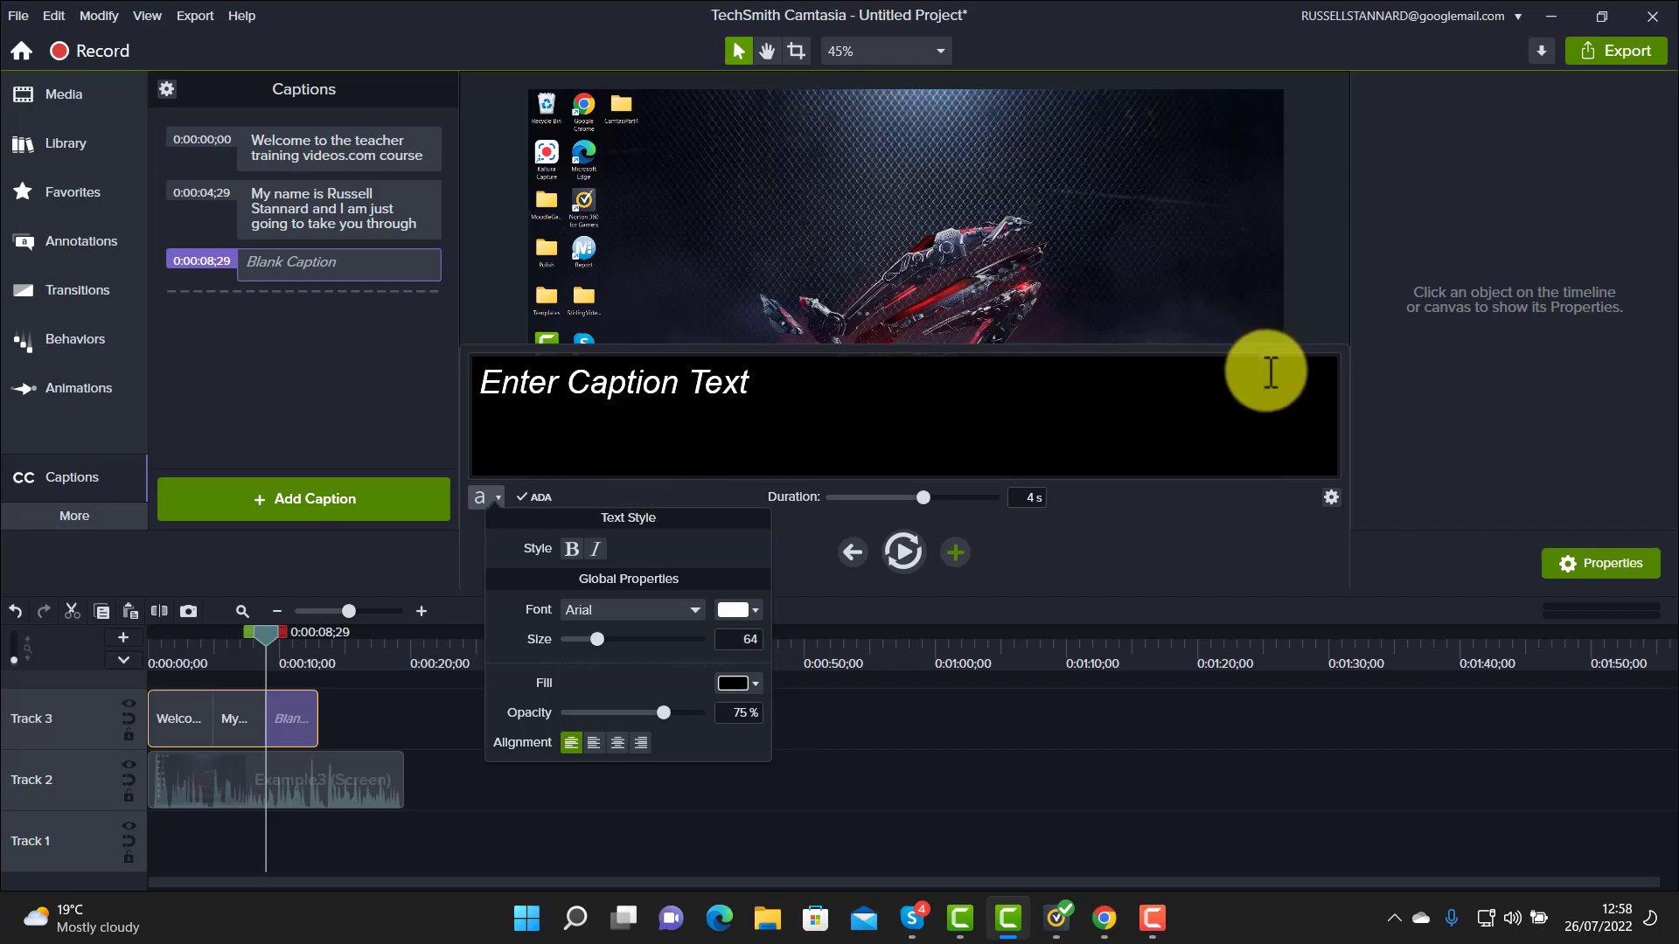
left_click(752, 683)
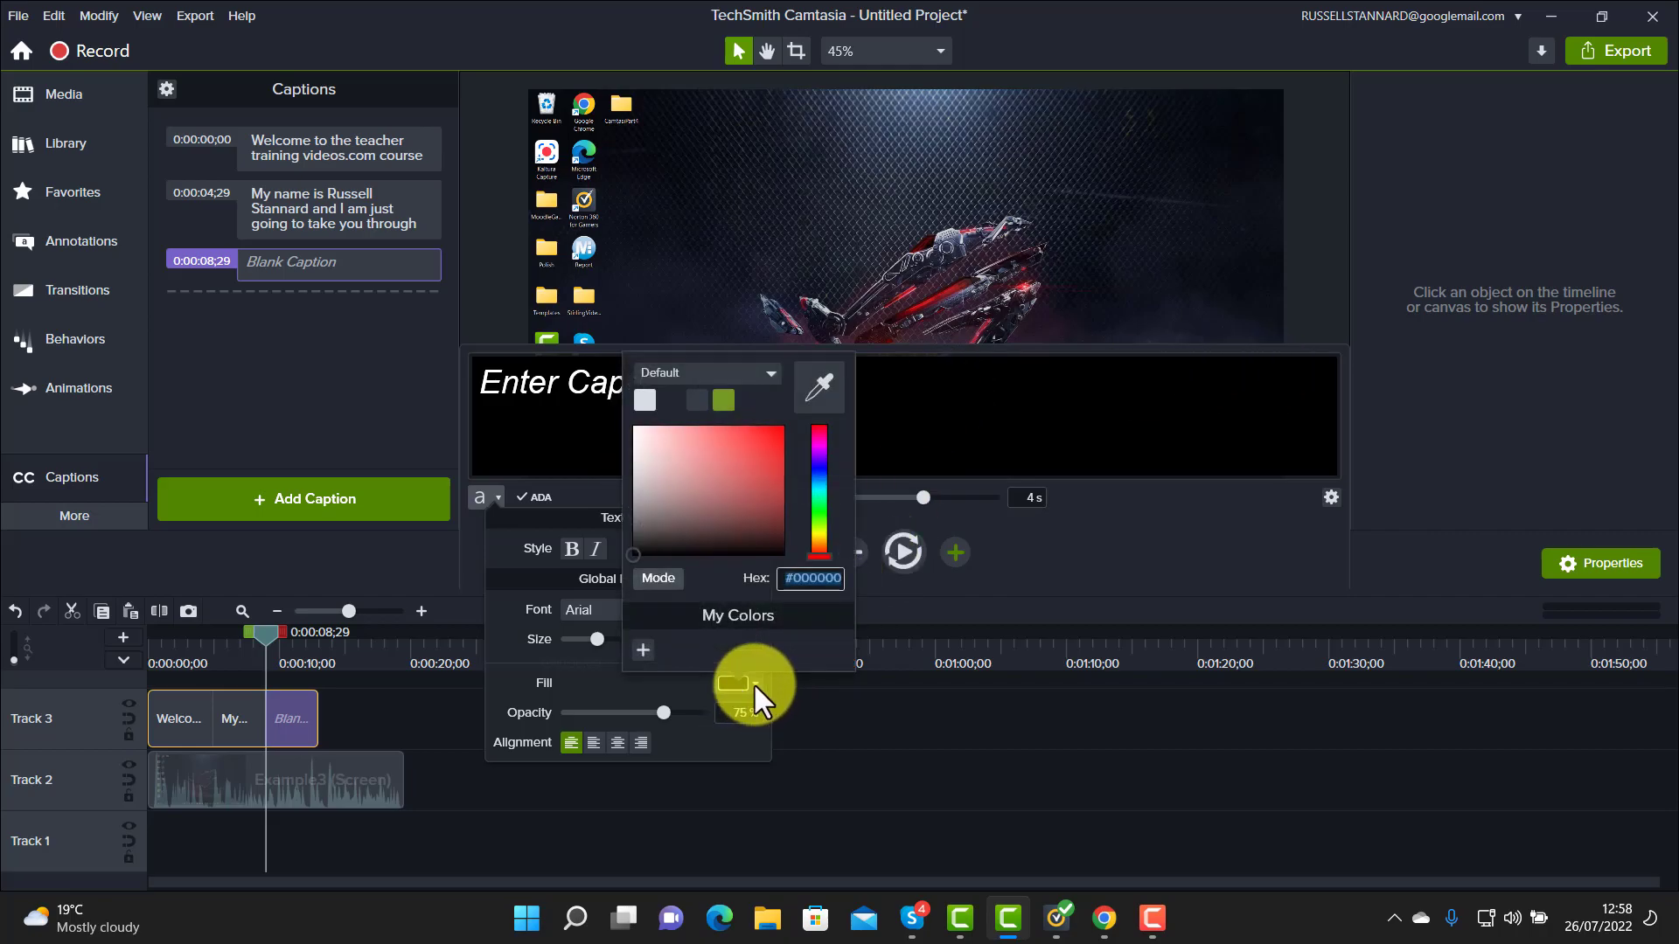
left_click(771, 439)
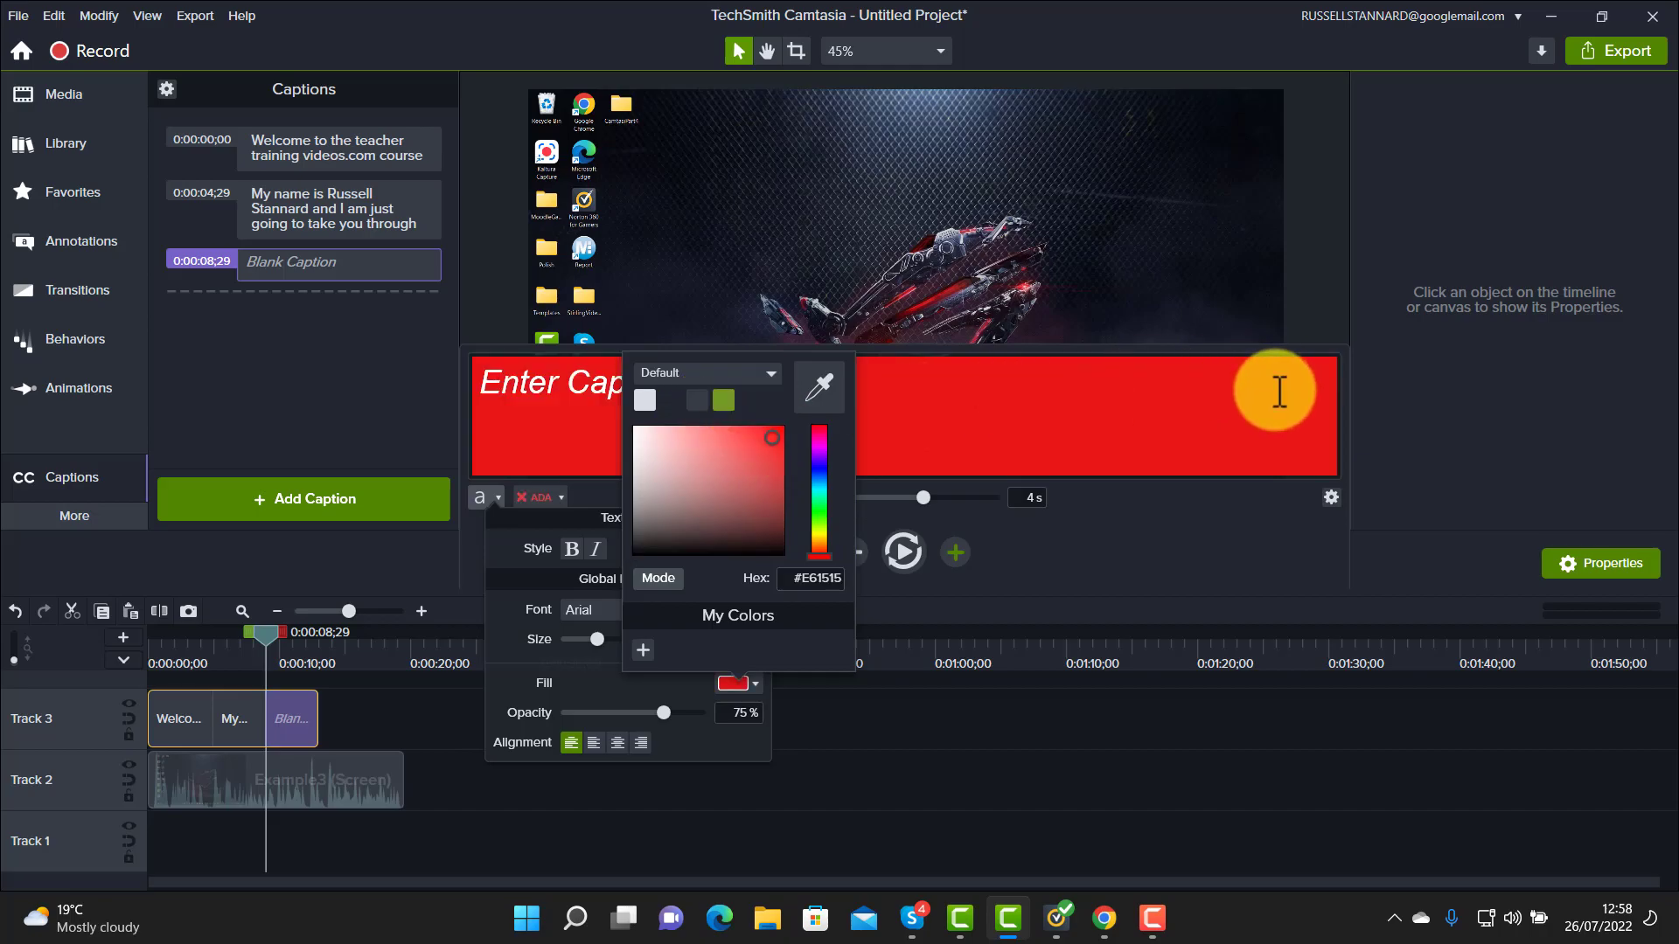
left_click(1077, 765)
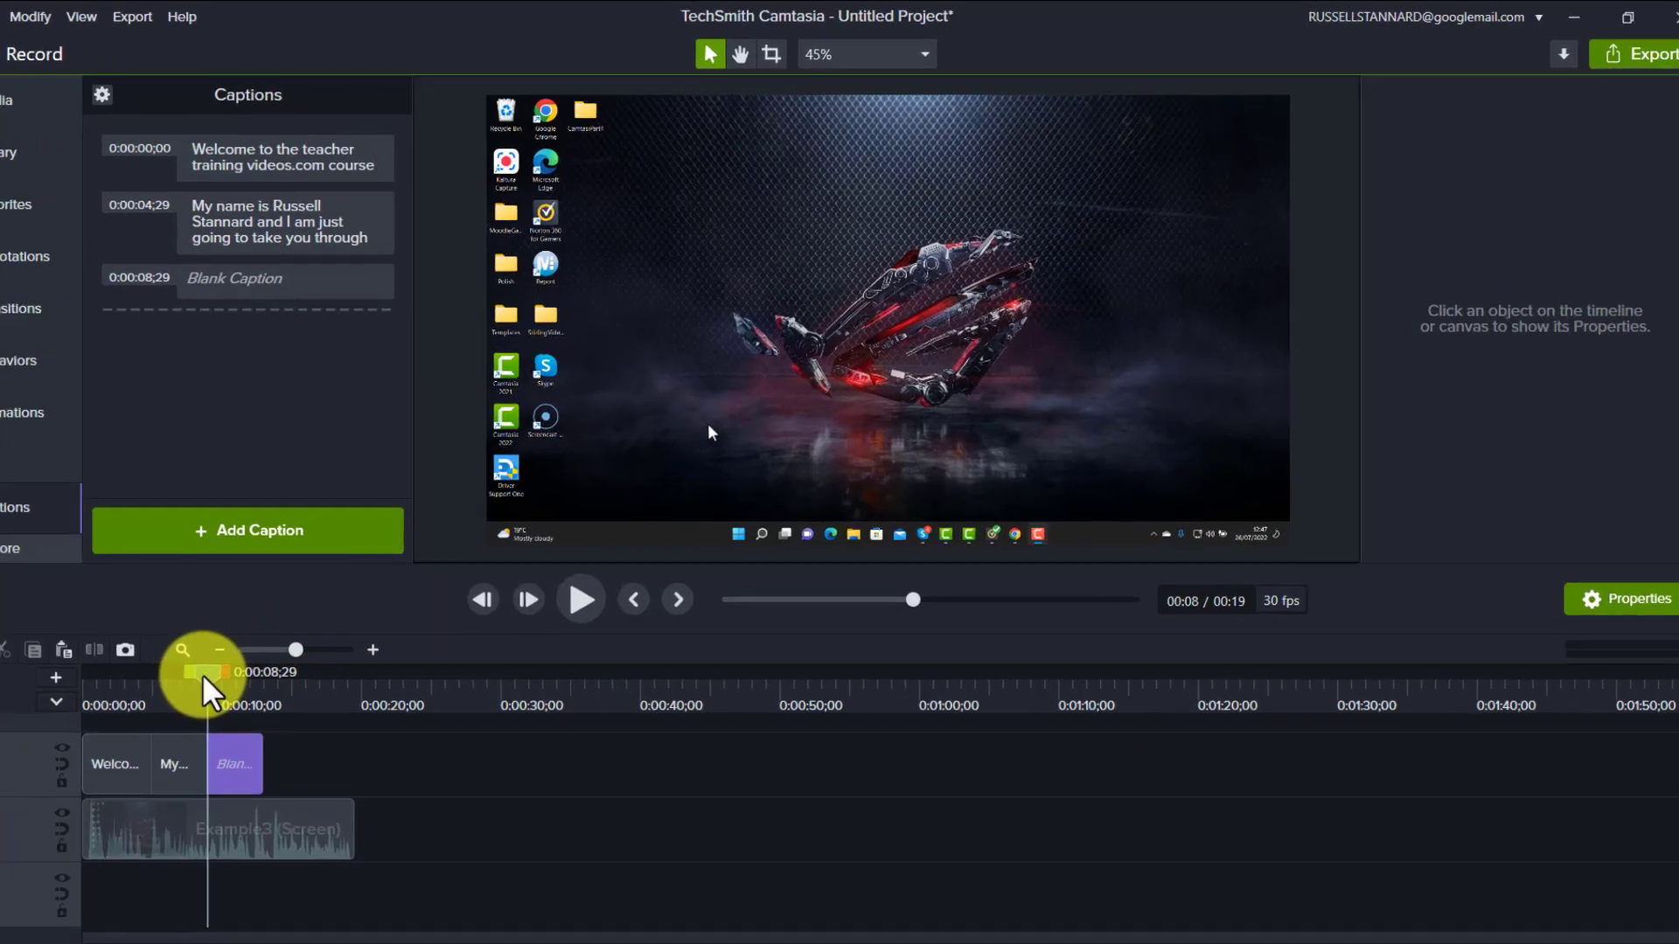
Play the recording from the start to check the restyled captions against the speech
left_click_drag(266, 638, 182, 640)
left_click_drag(4, 943, 0, 943)
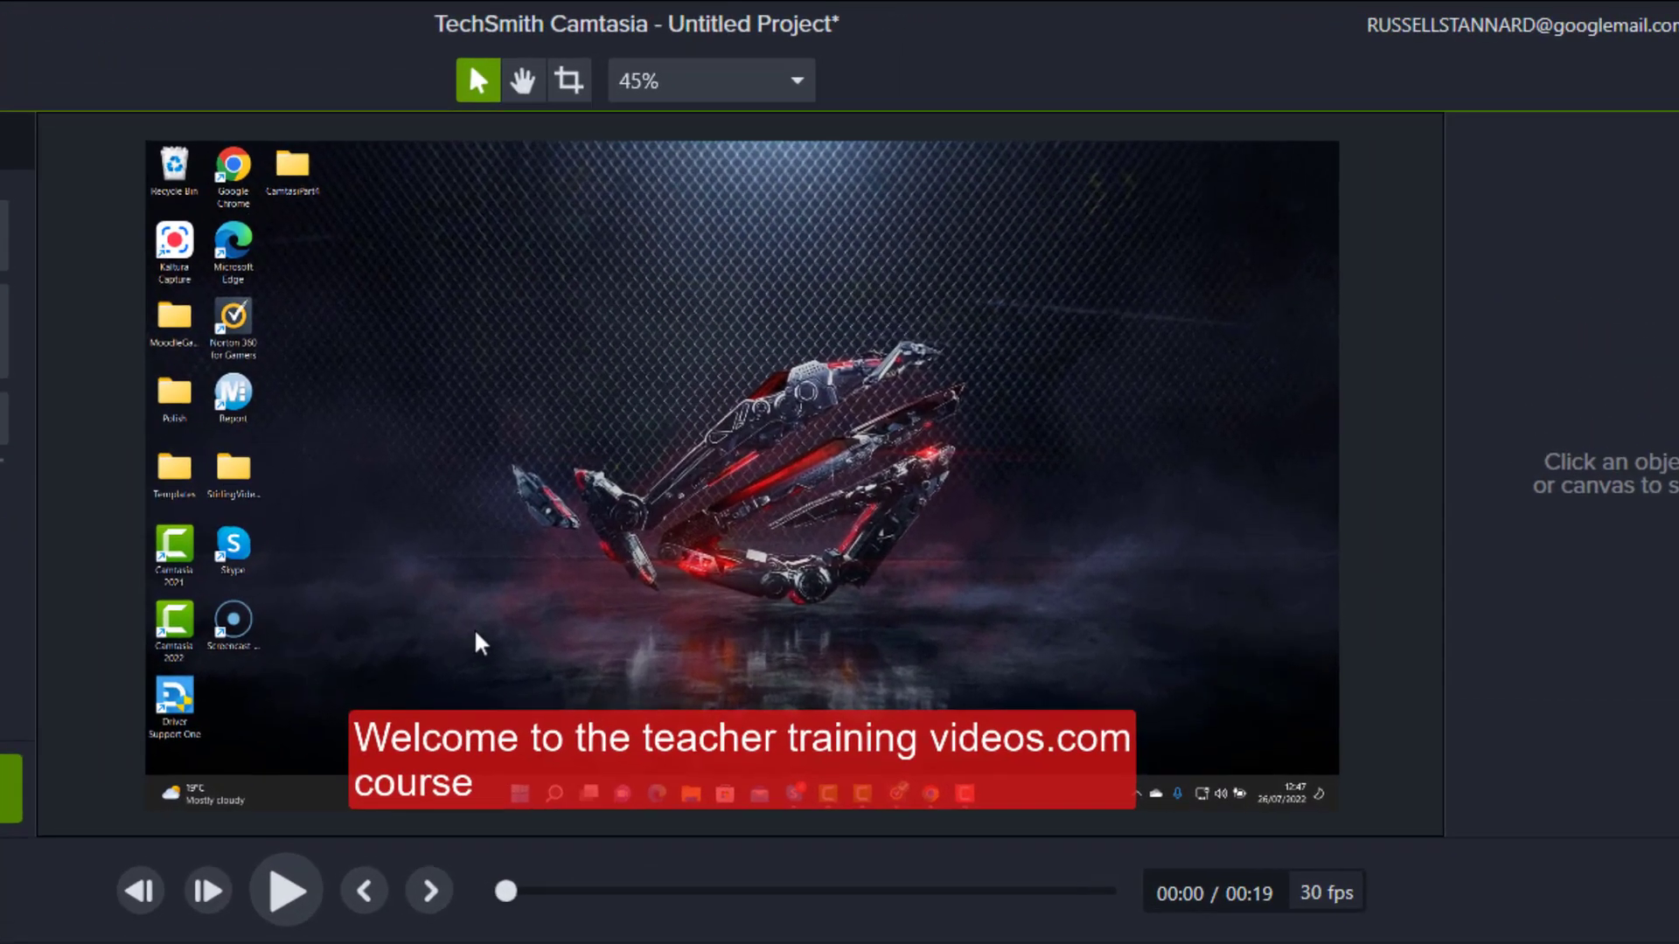
left_click(285, 890)
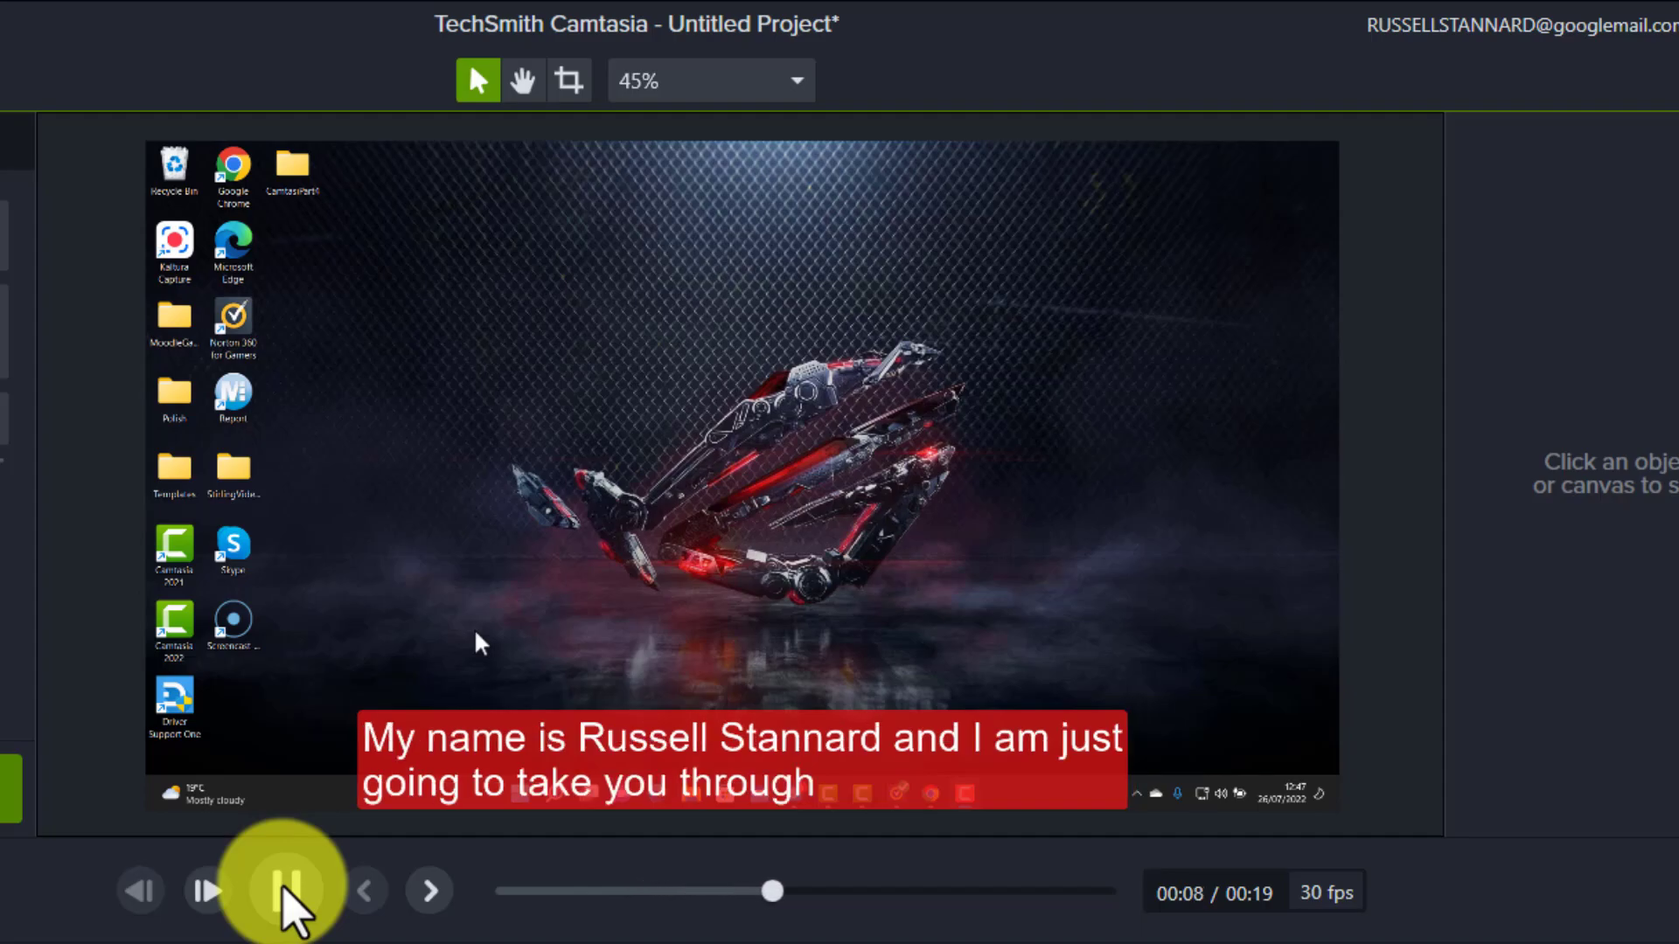
left_click(290, 881)
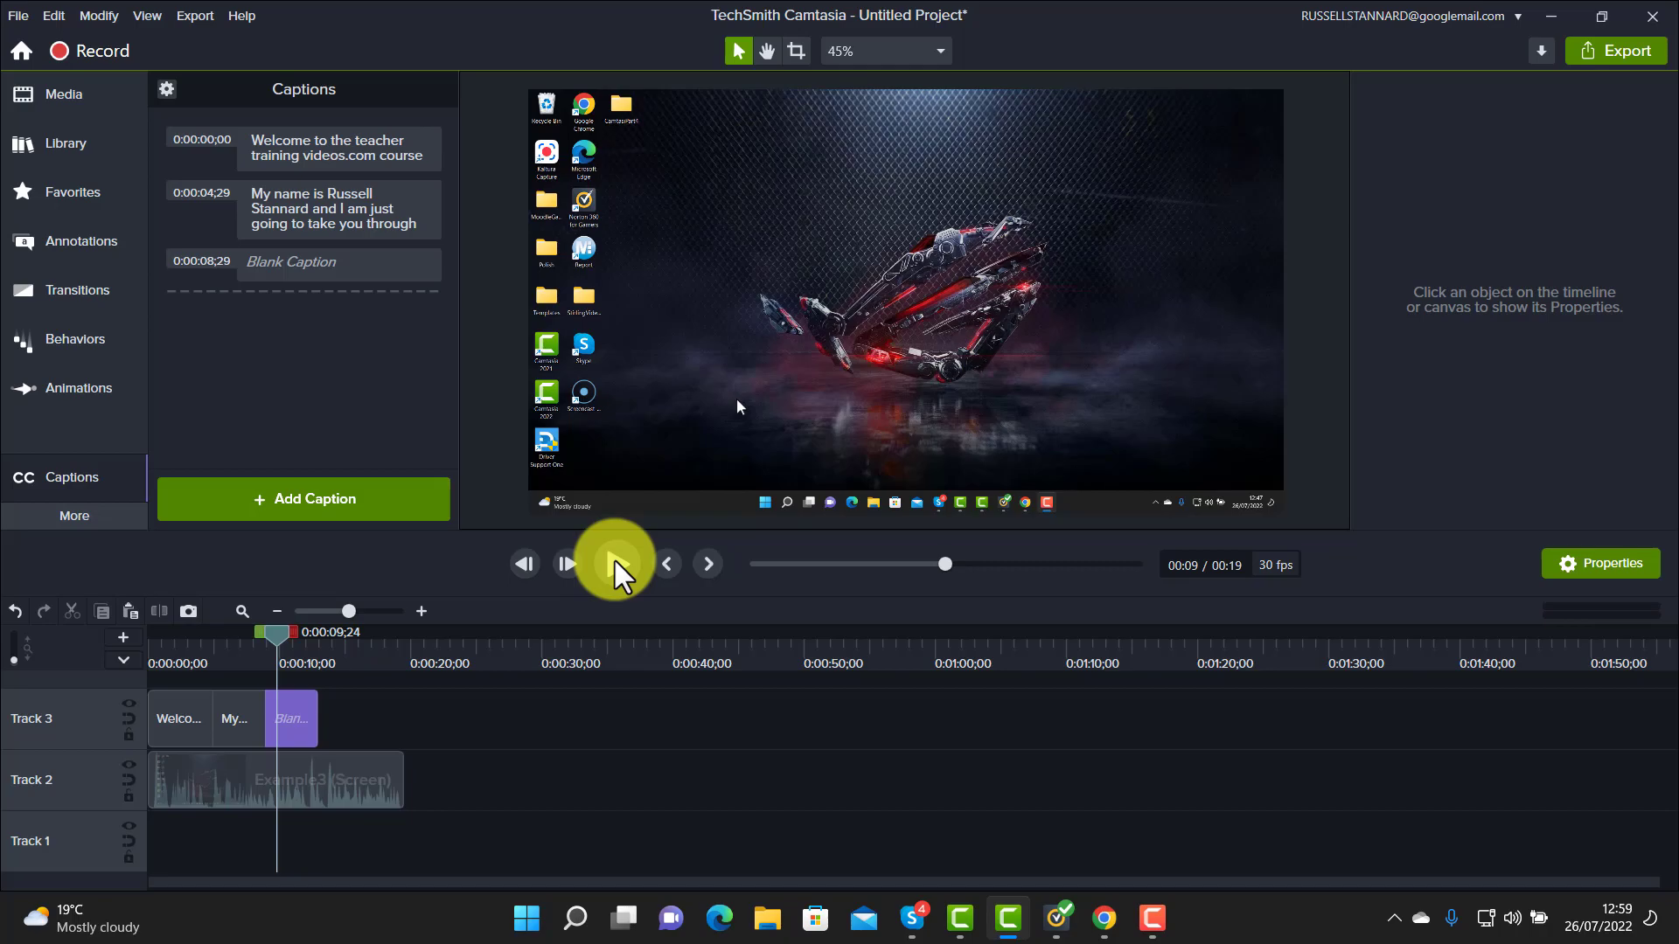
Open the text style settings for the blank caption at 0:00:08;29
left_click(297, 721)
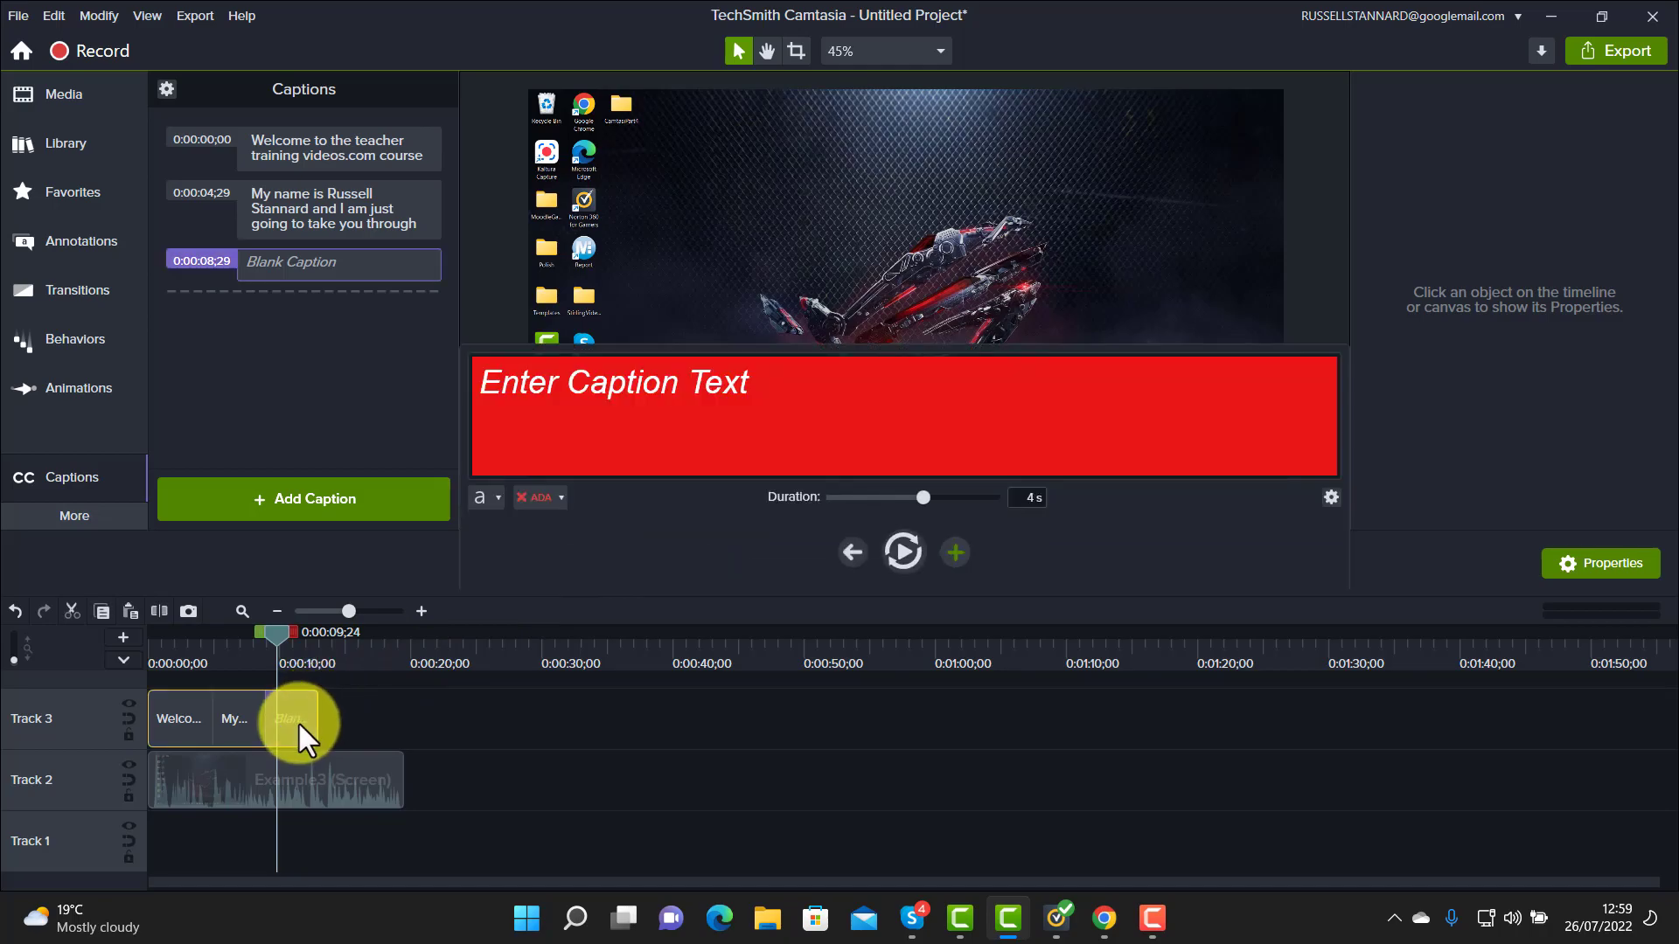
left_click(497, 493)
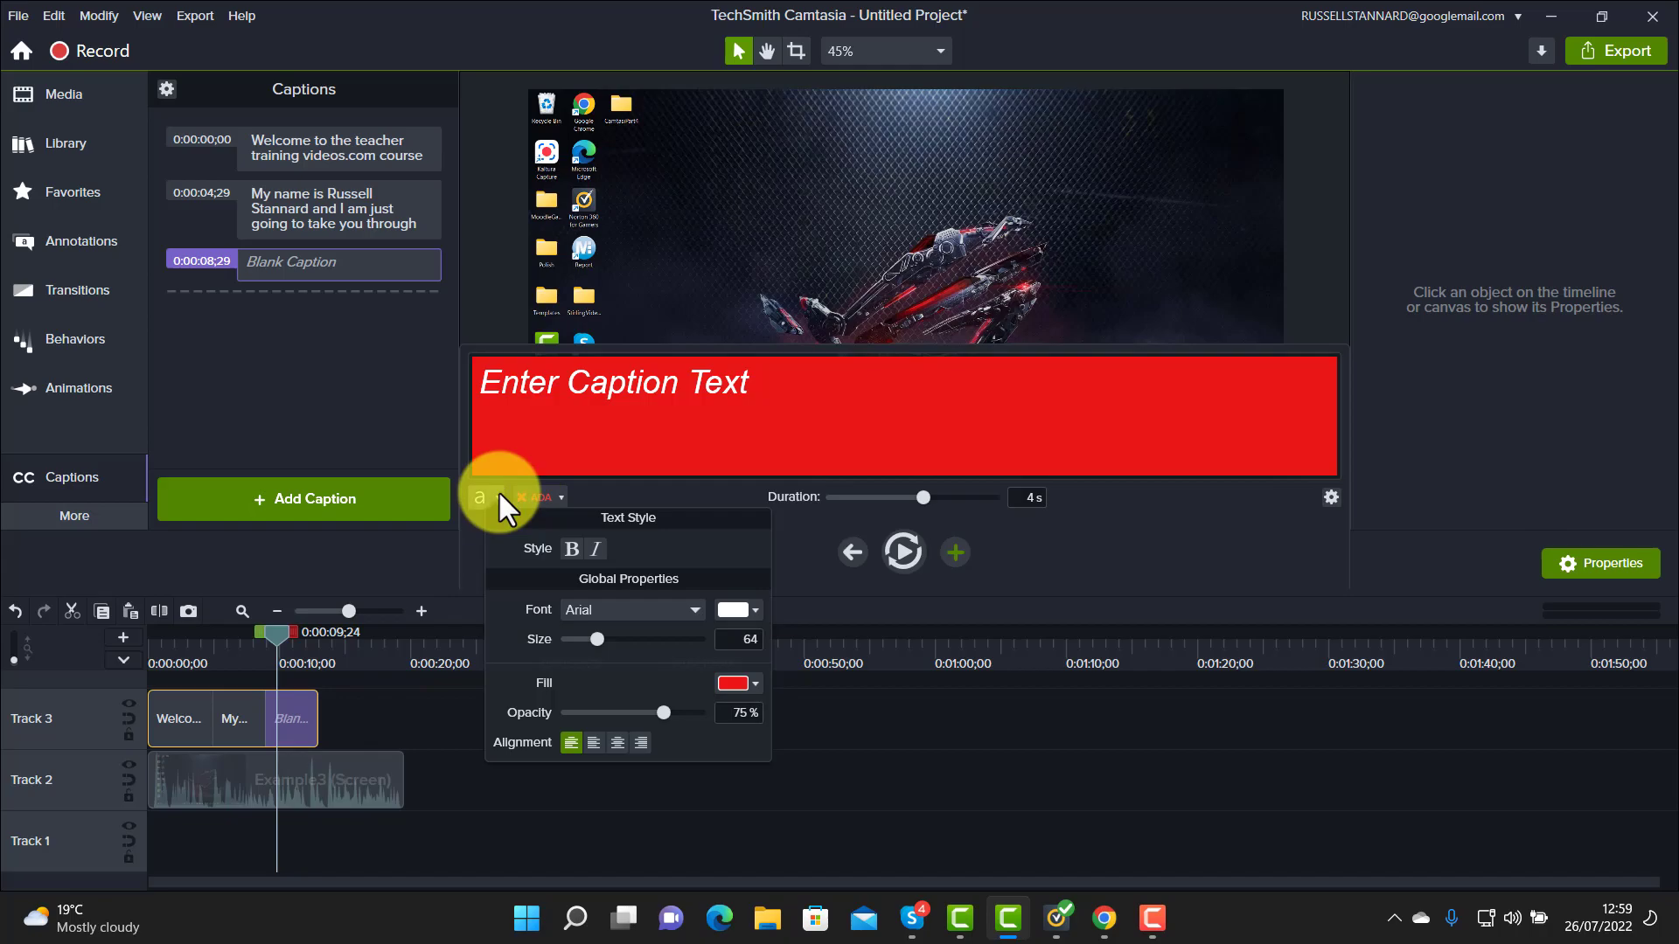
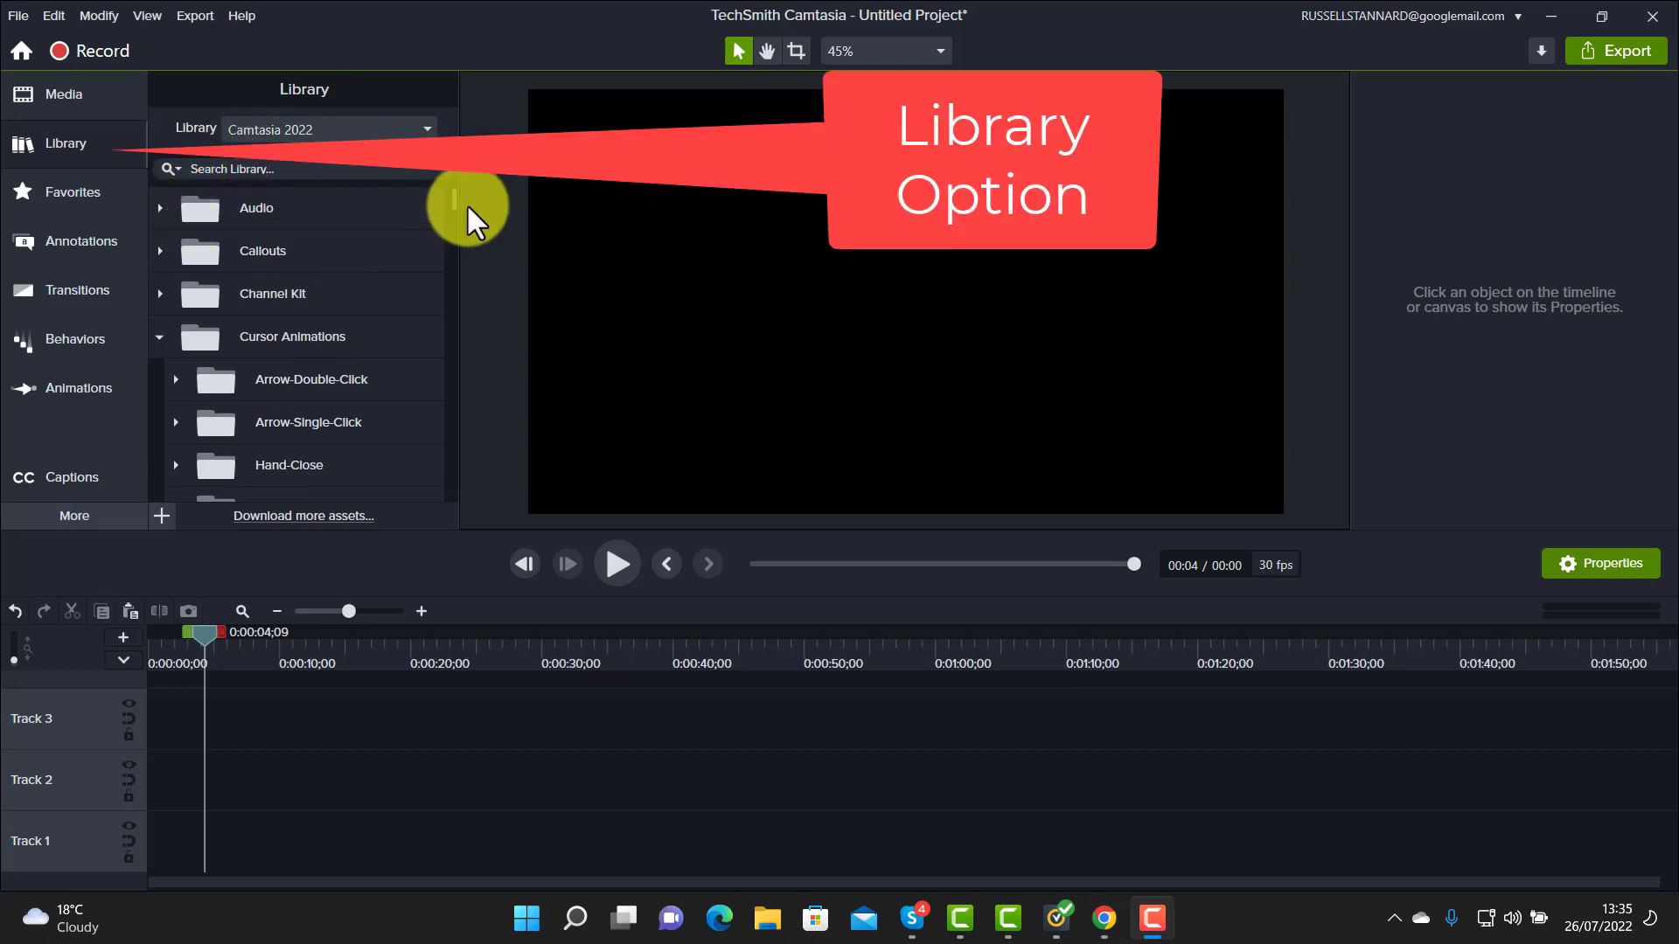
Preview the Dark-Wave and Groovy-Sample-Platter tracks from the library's Audio folder
mouse_move(450, 187)
left_mouse_down()
mouse_move(449, 255)
mouse_move(457, 187)
left_mouse_up()
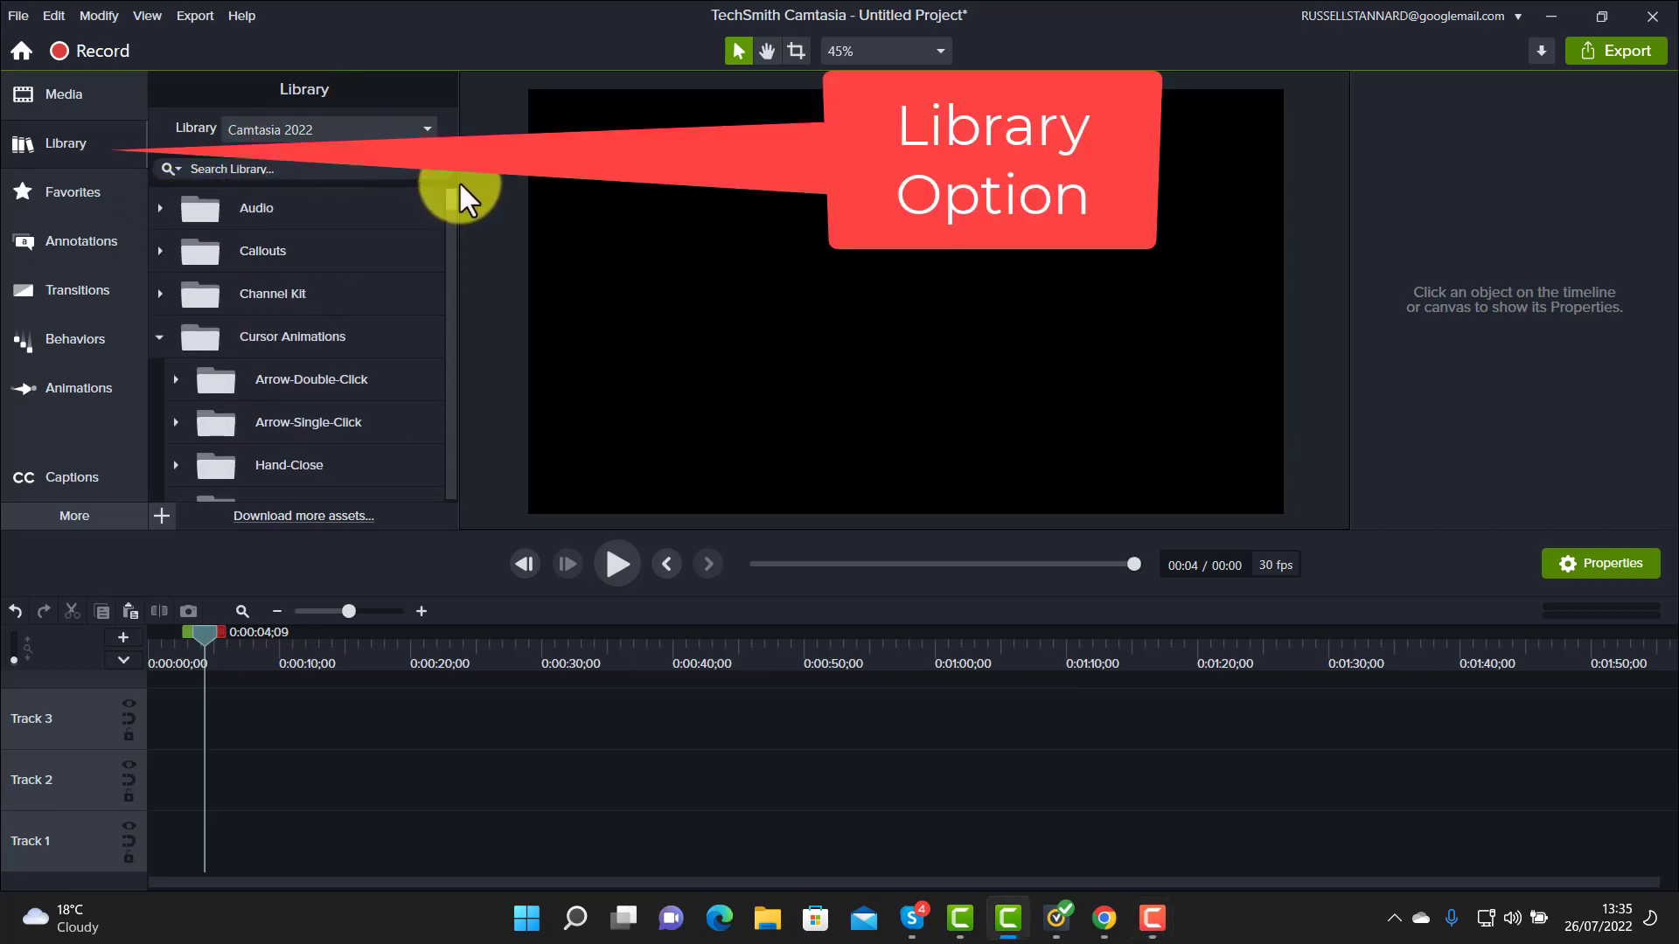
left_click(159, 208)
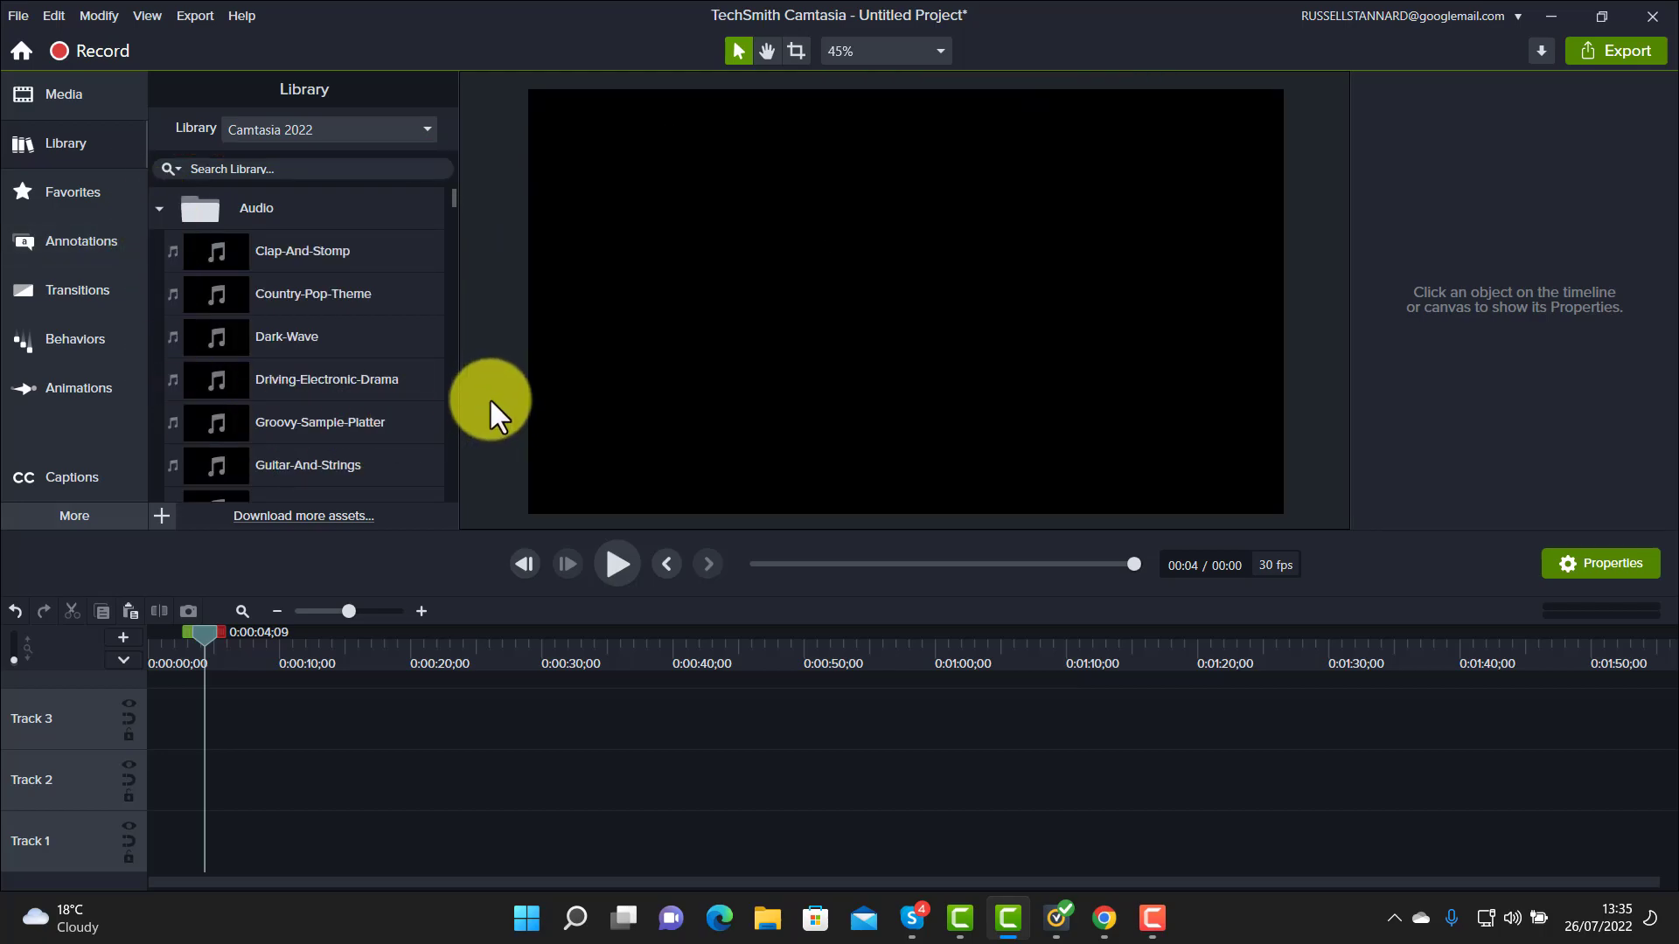
double_click(315, 343)
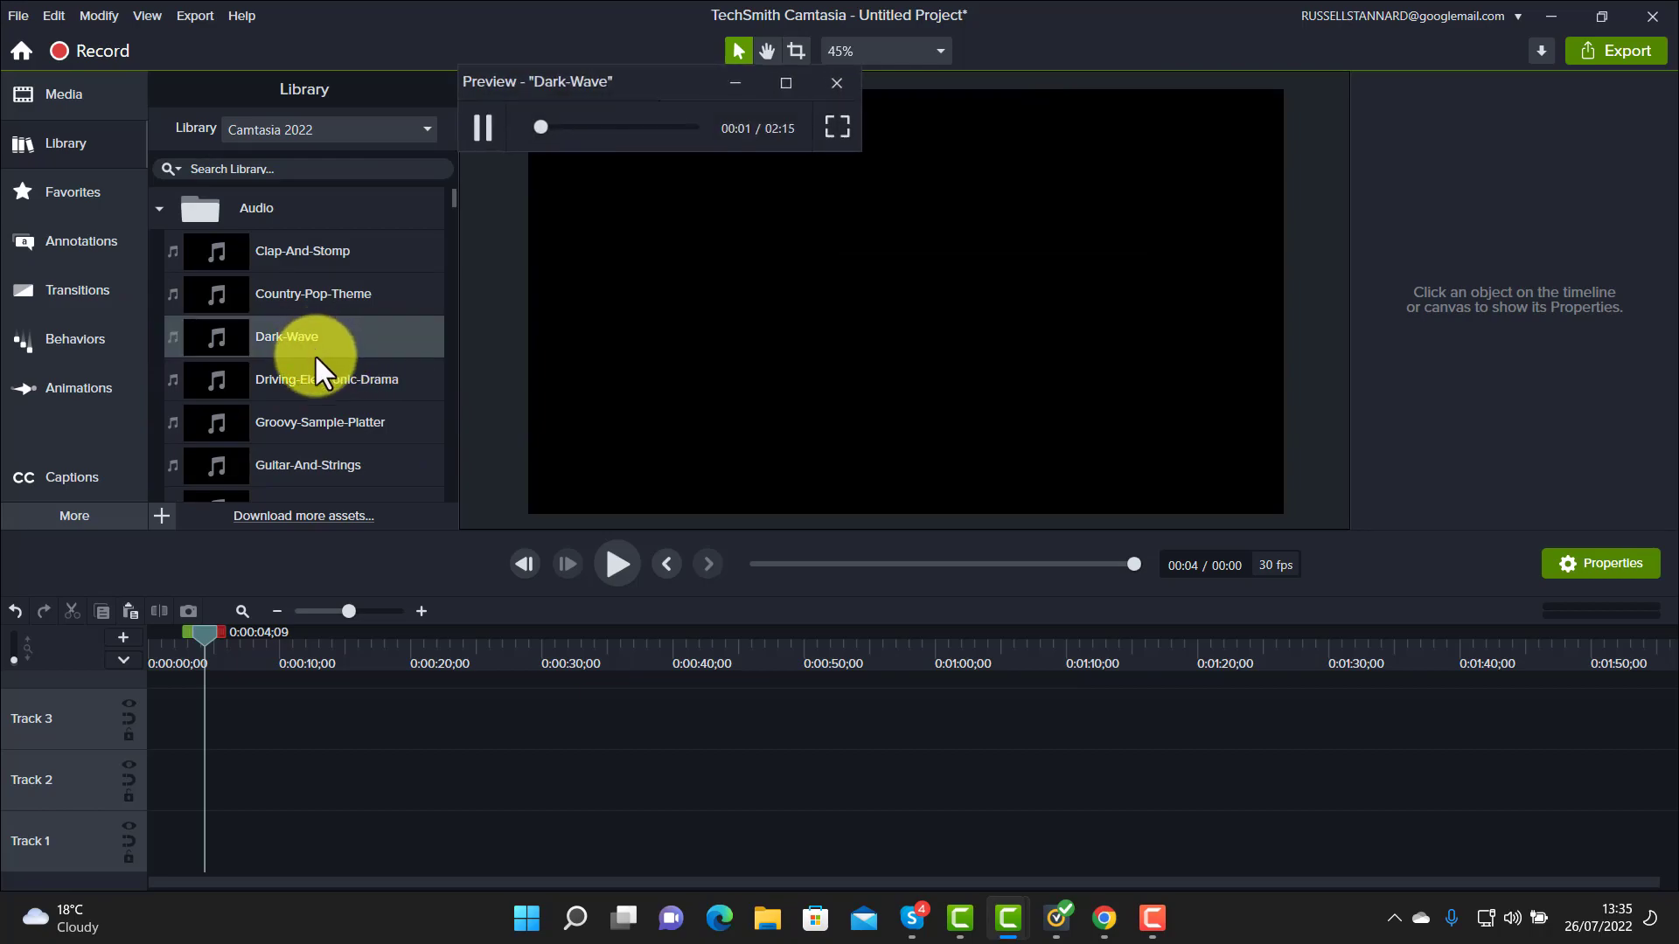
left_click(834, 82)
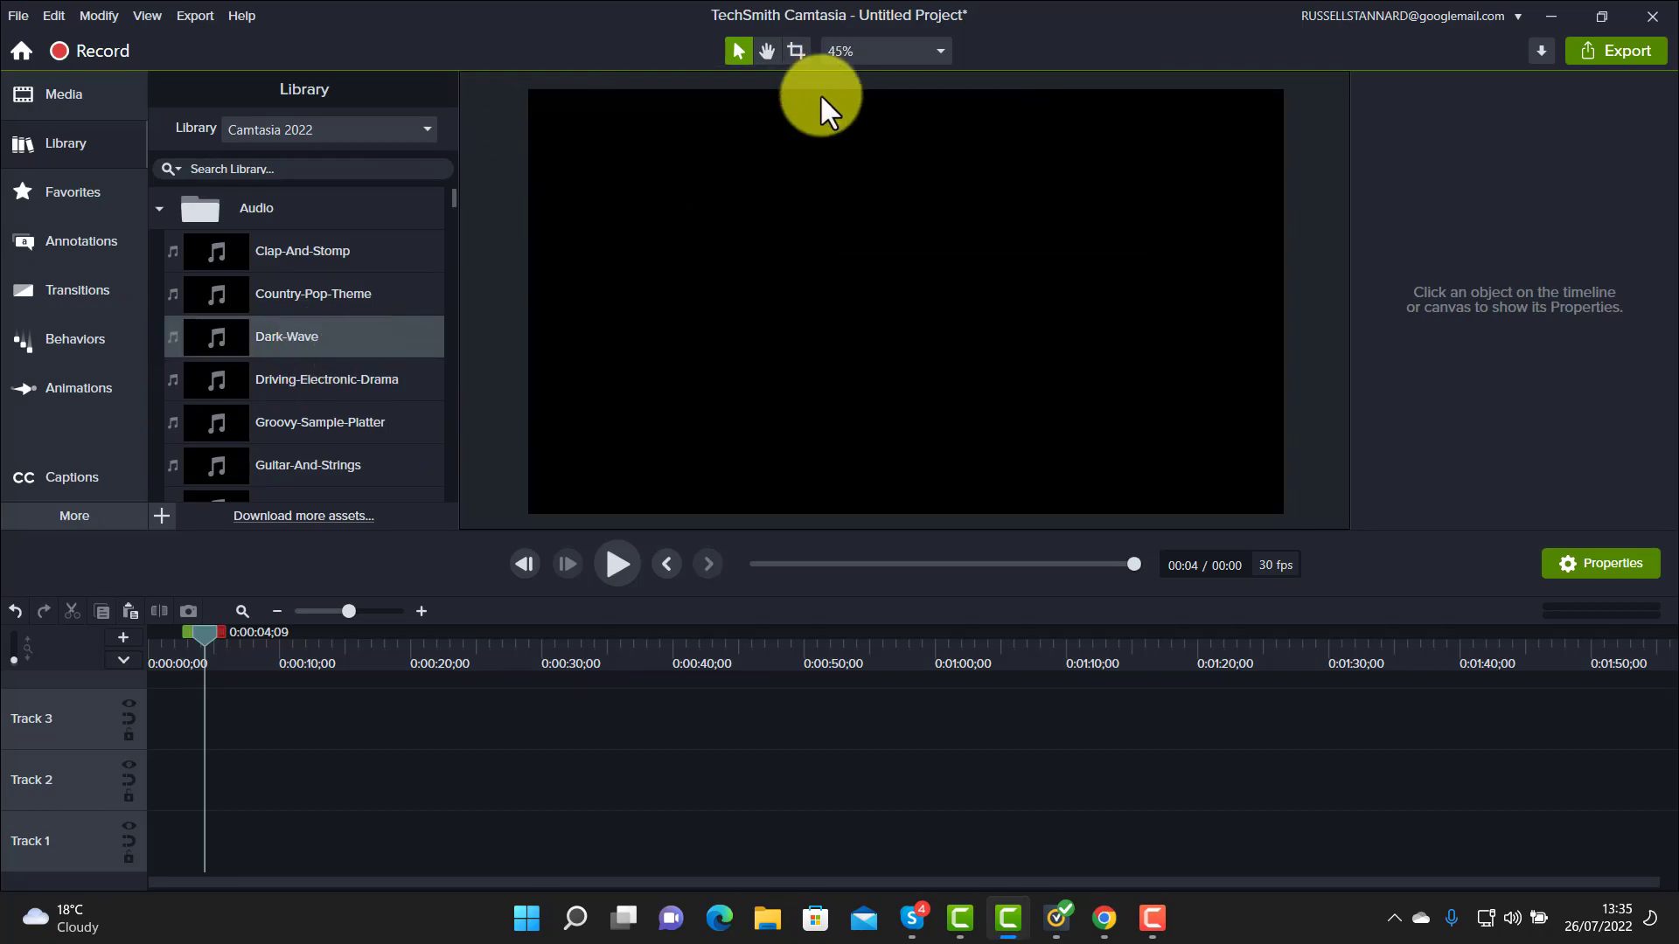
double_click(313, 422)
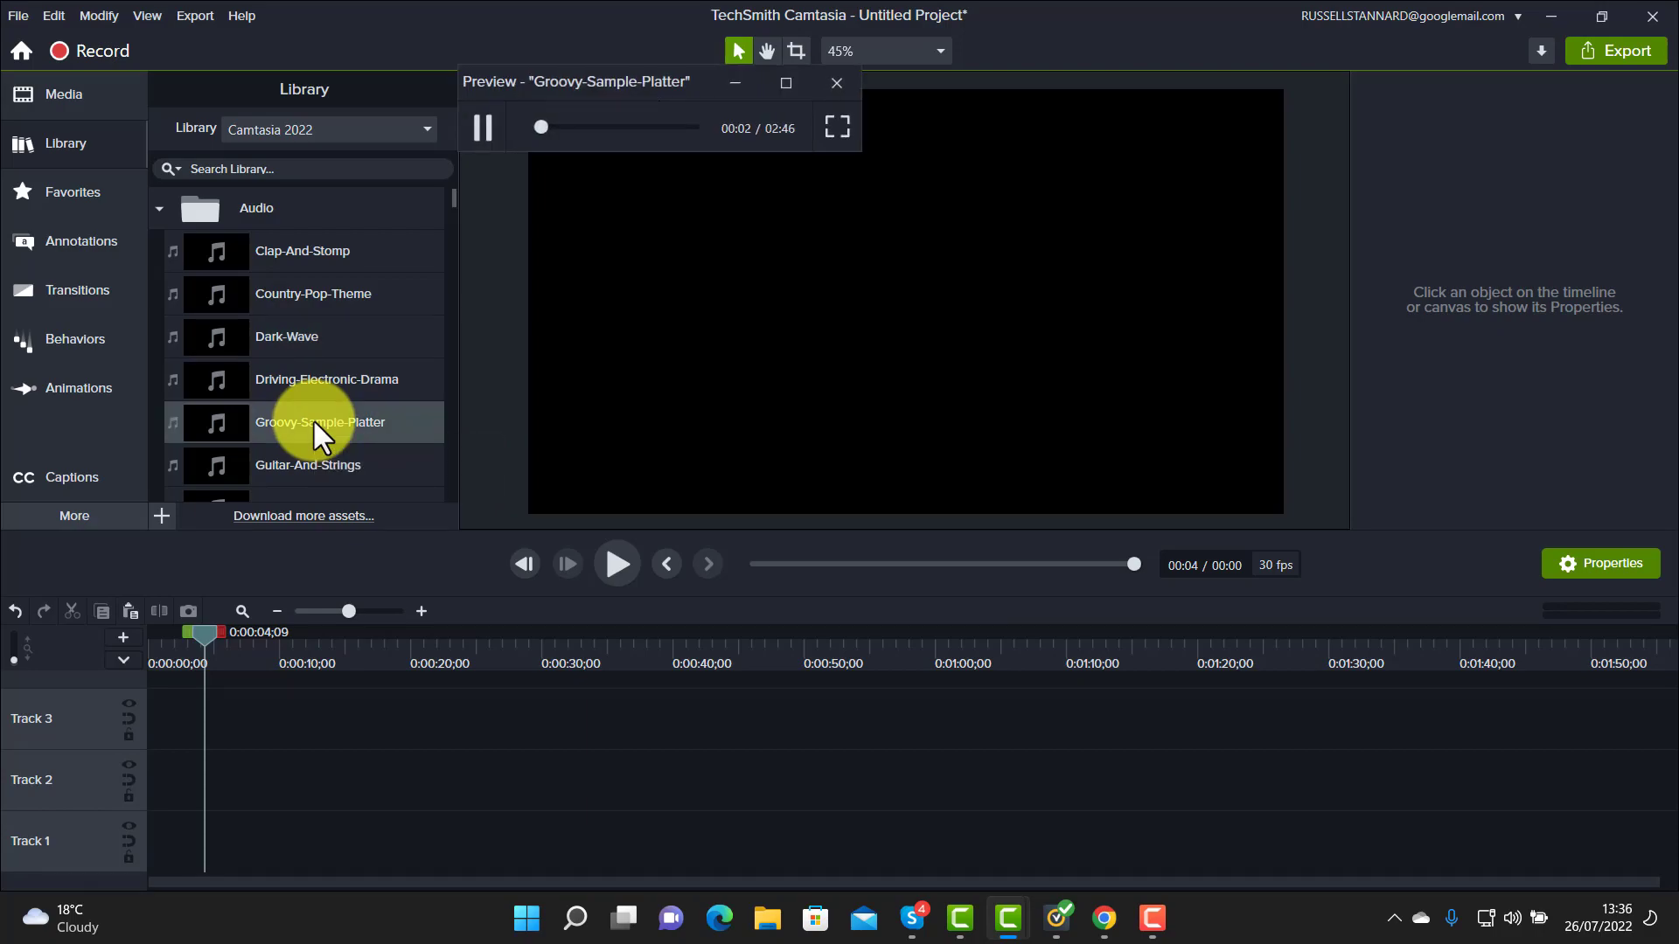
left_click(836, 81)
Preview the Tuesday-Vibes music from the Audio folder and place it at the start of Track 1
left_click_drag(451, 192, 454, 227)
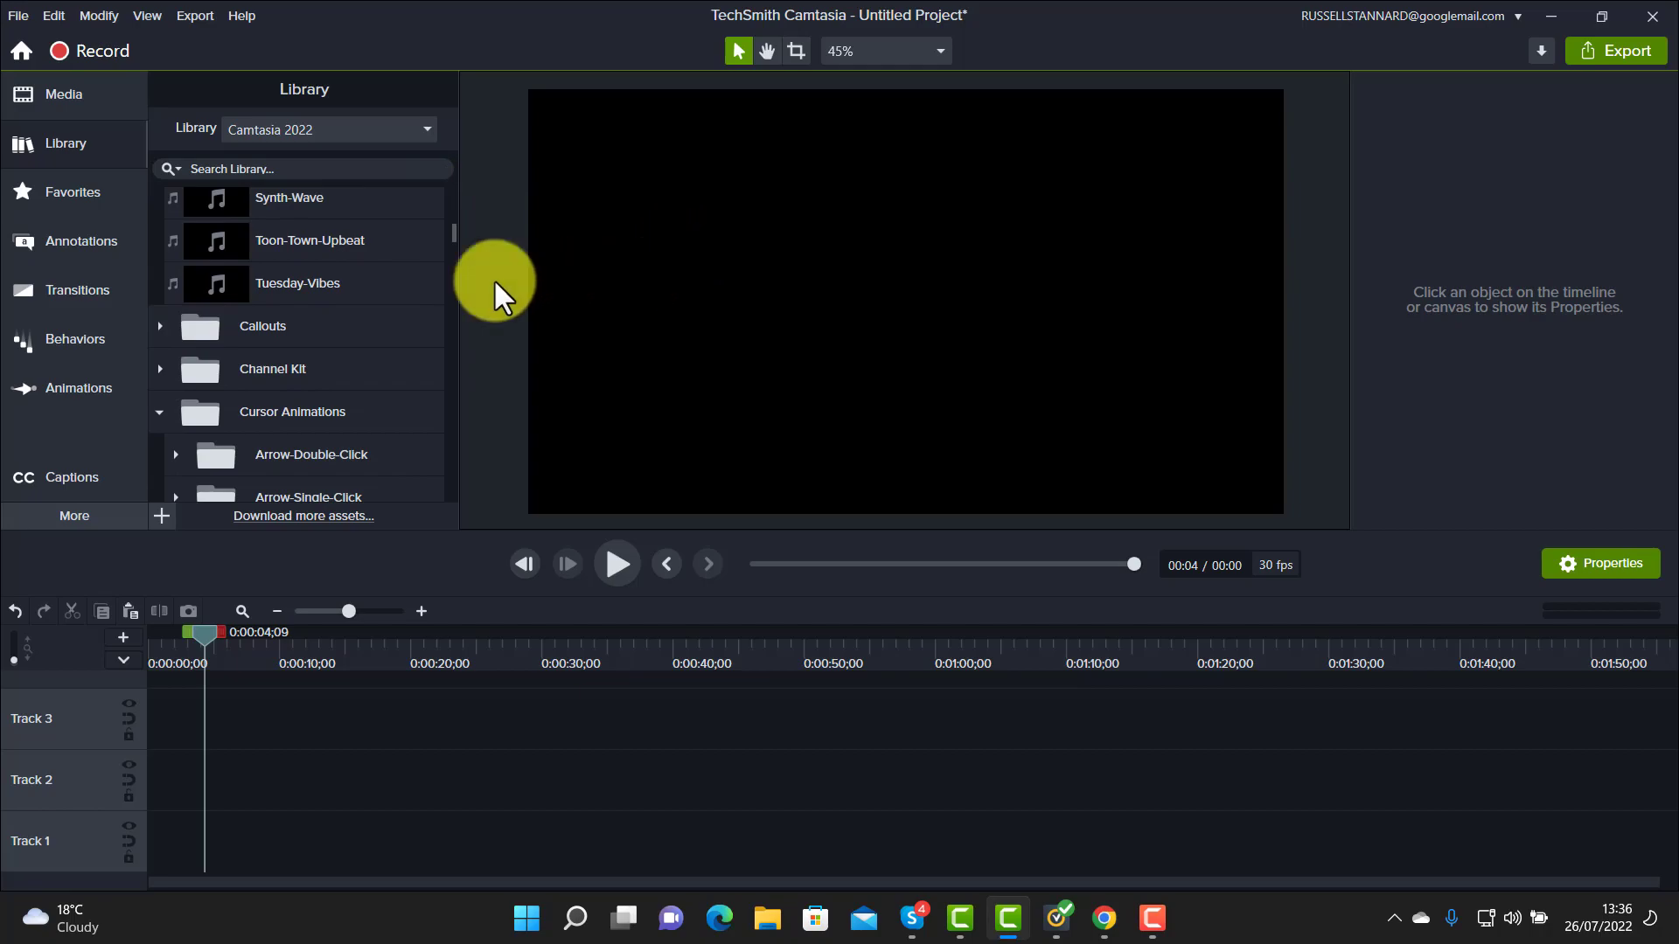
double_click(326, 285)
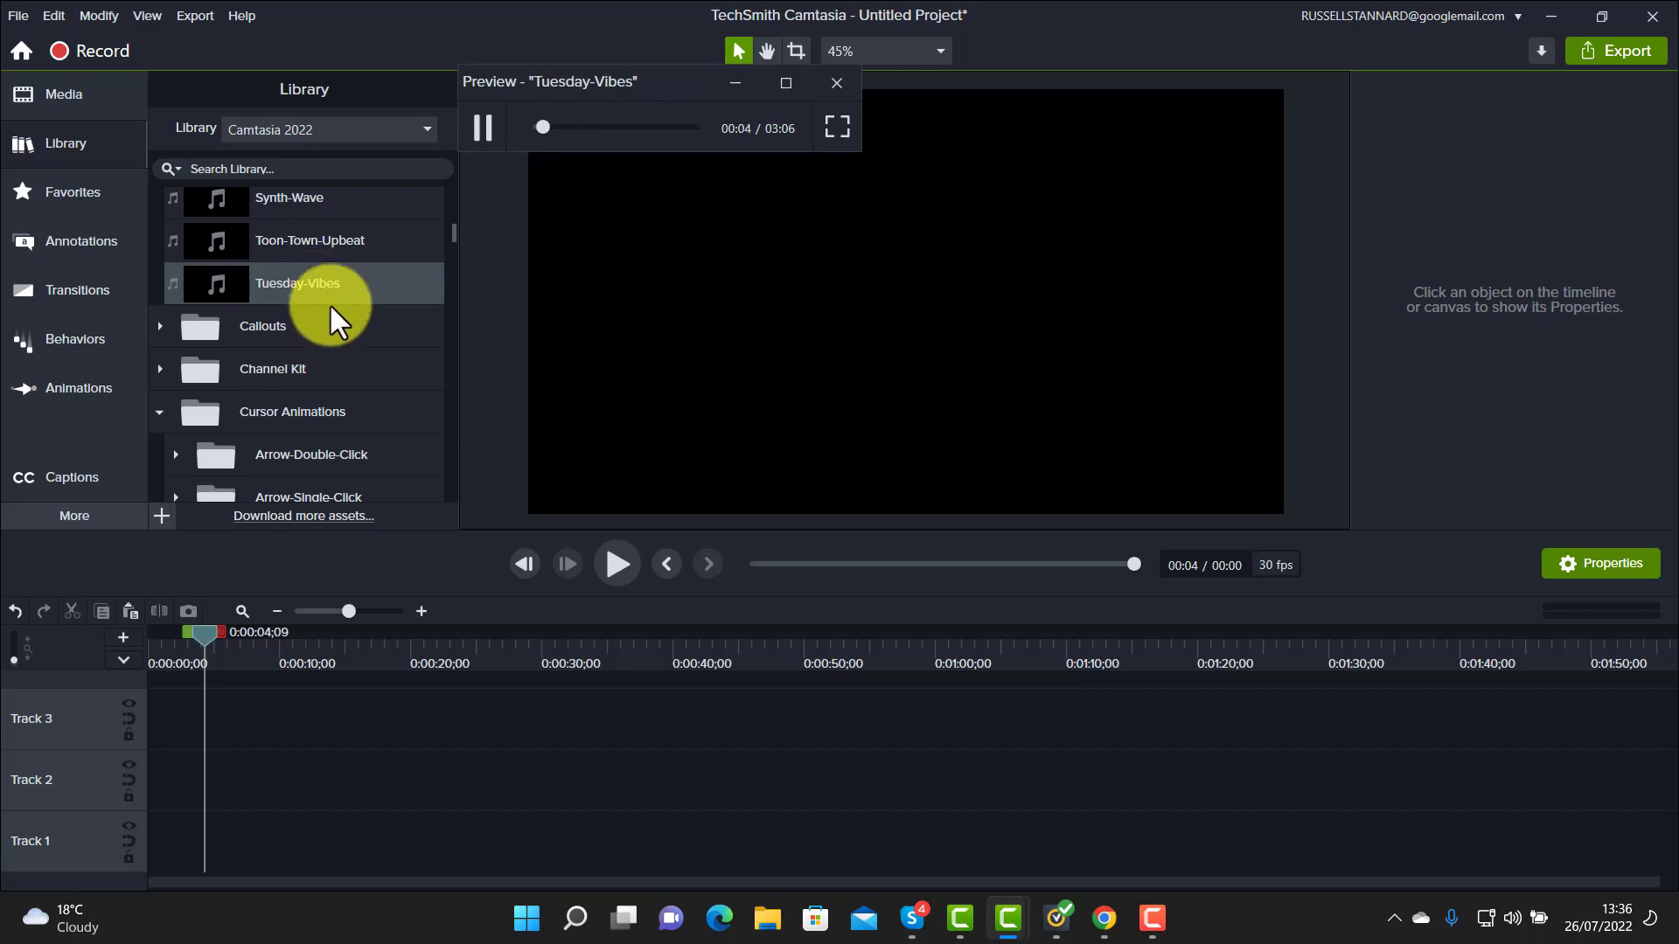
left_click(836, 82)
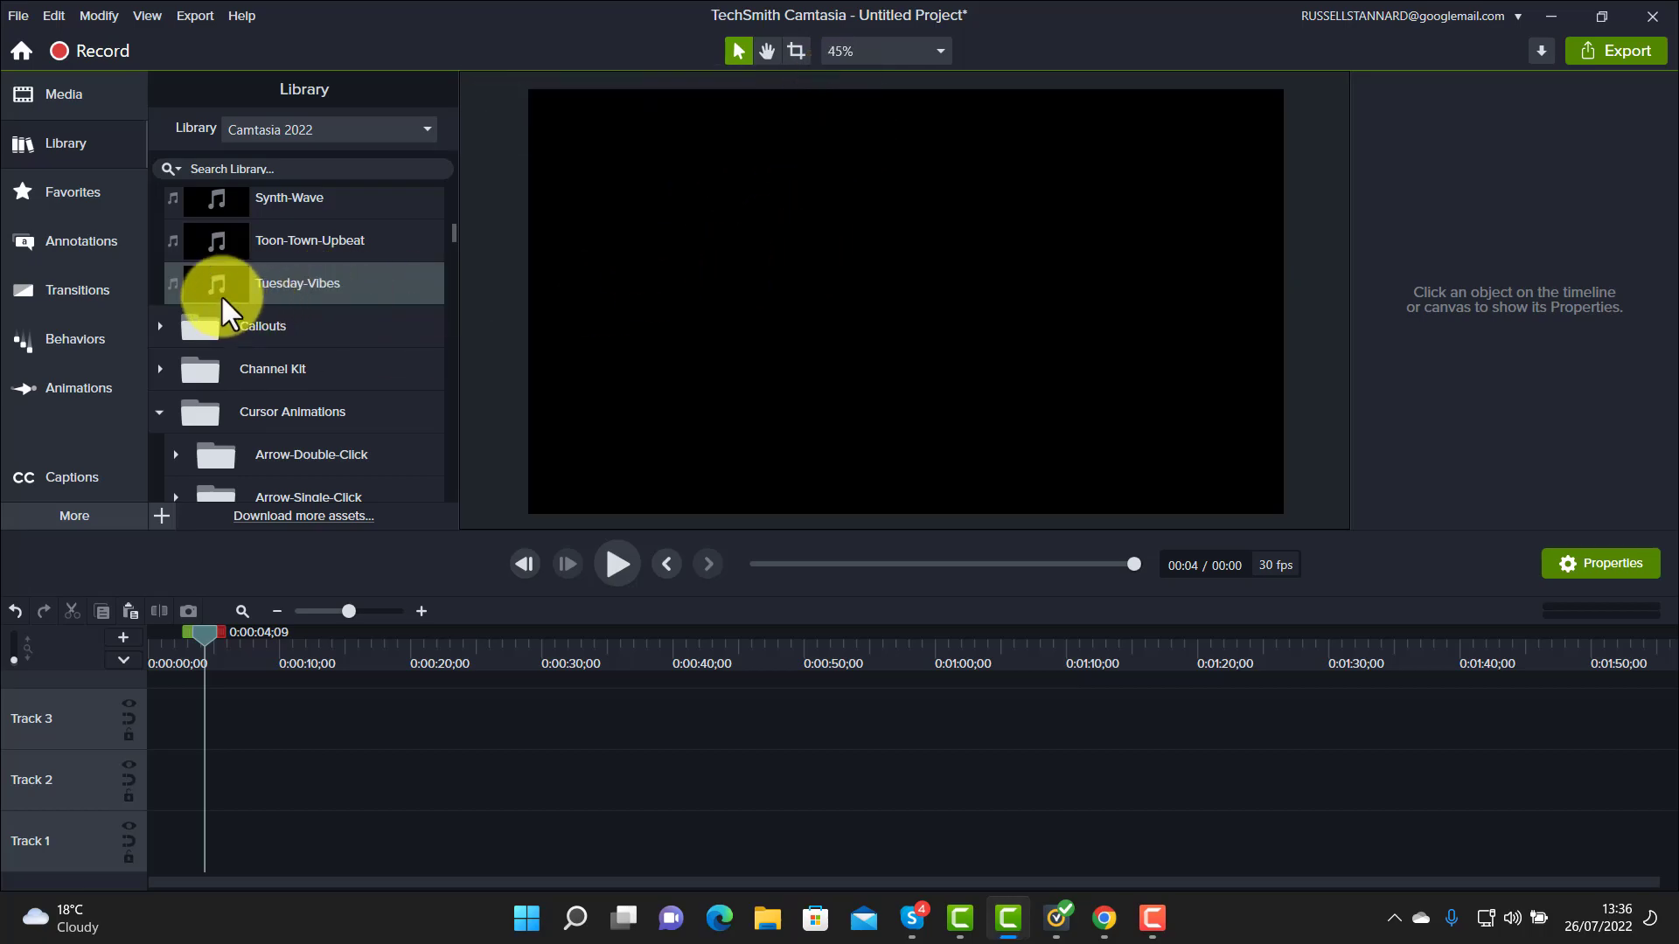
left_click_drag(222, 296, 73, 851)
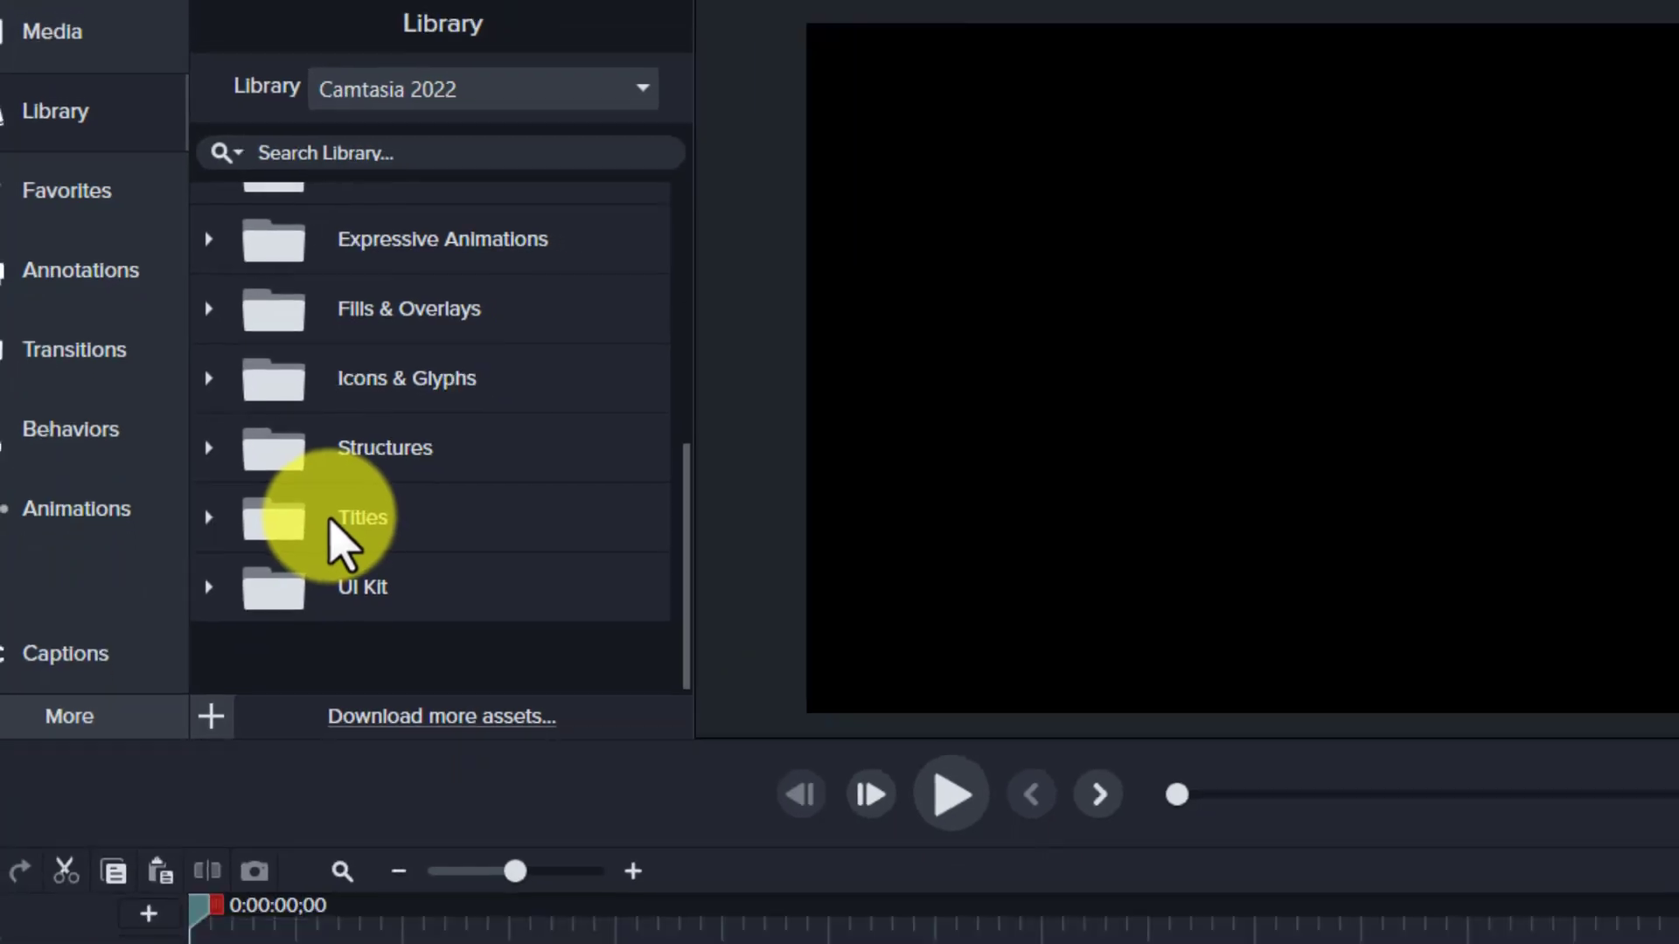
Expand the library's Titles folder and preview the Boxy-Banner-Wipe and Boxy-Rolling-Title animations
left_click(296, 612)
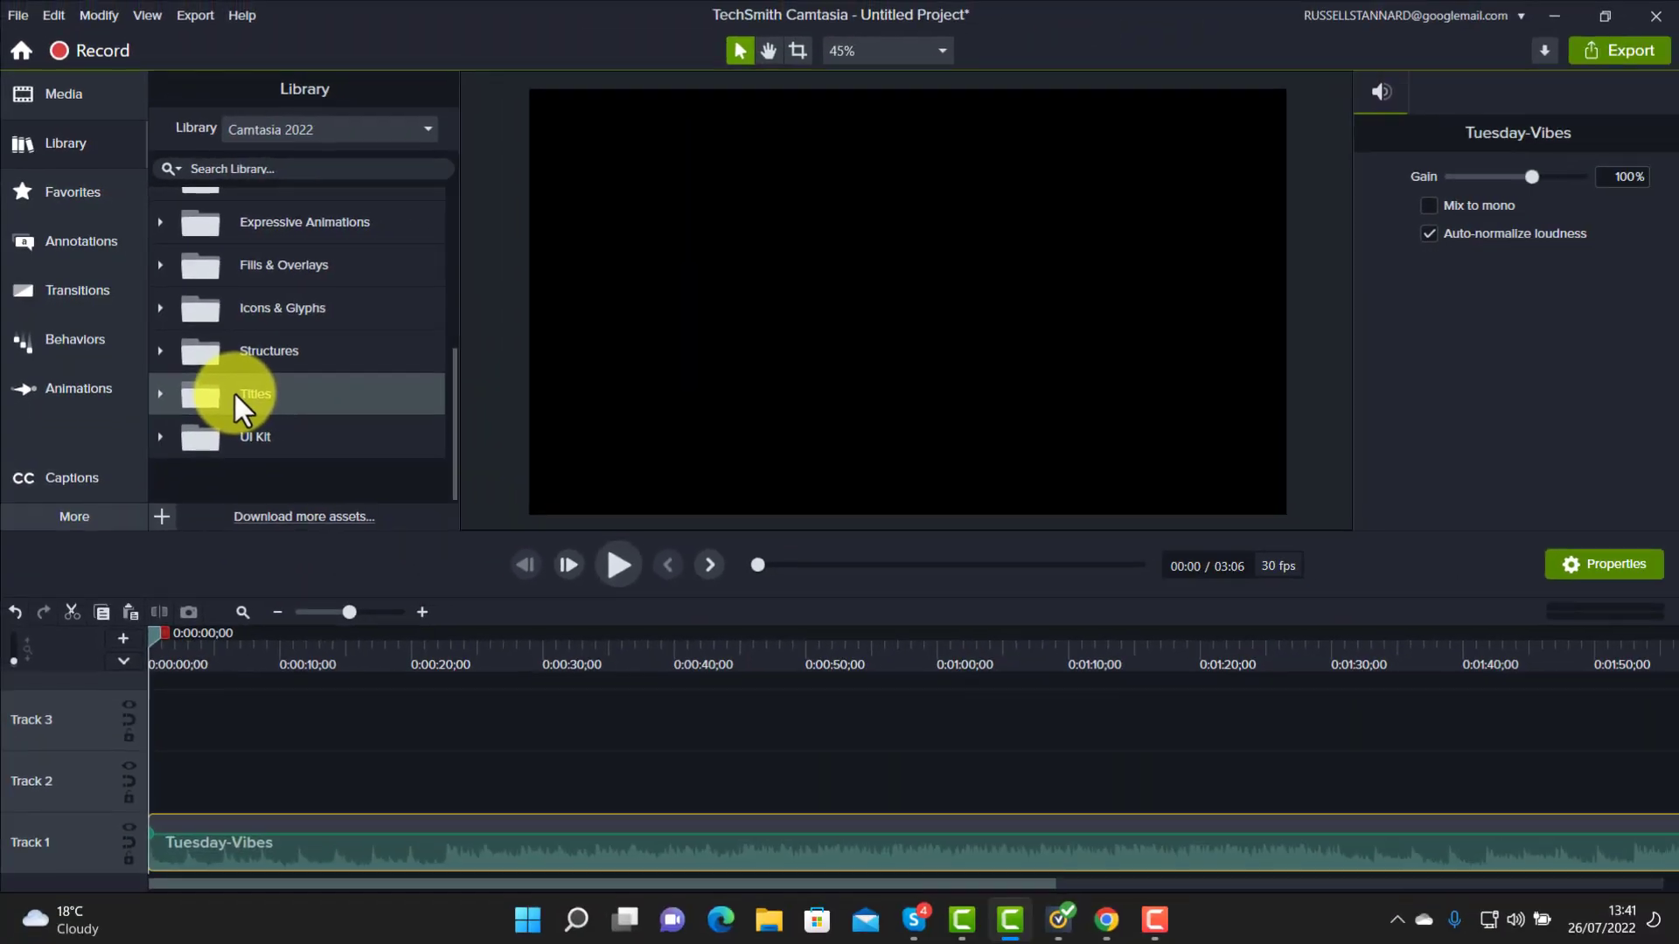
left_click(159, 387)
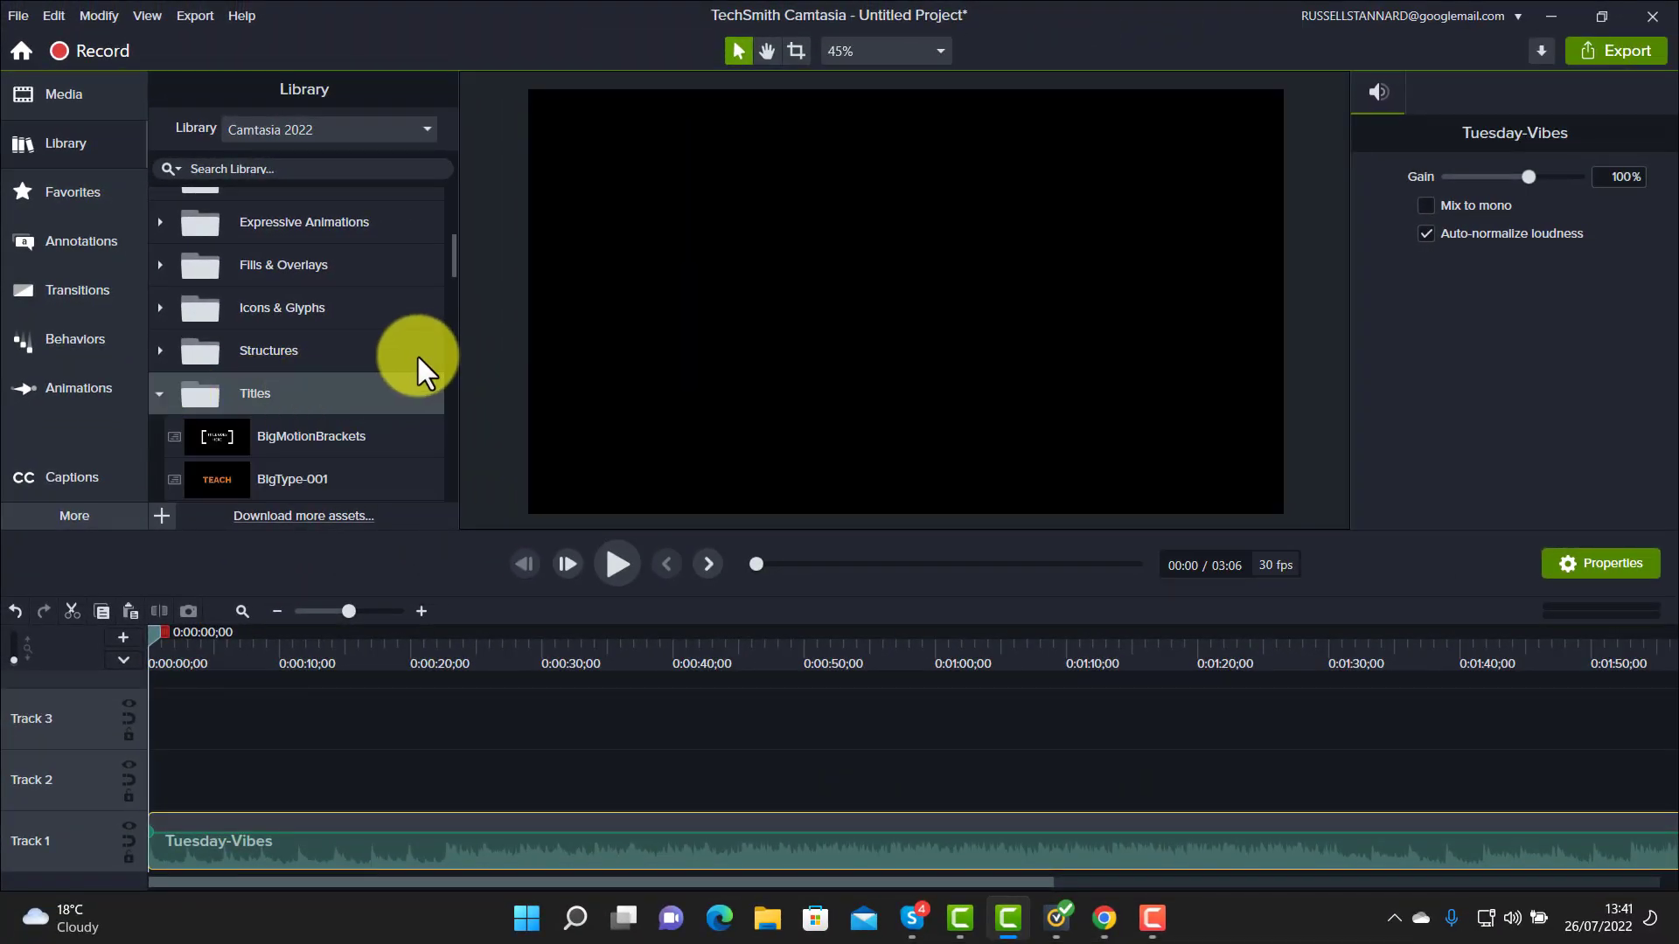
left_click_drag(451, 256, 451, 269)
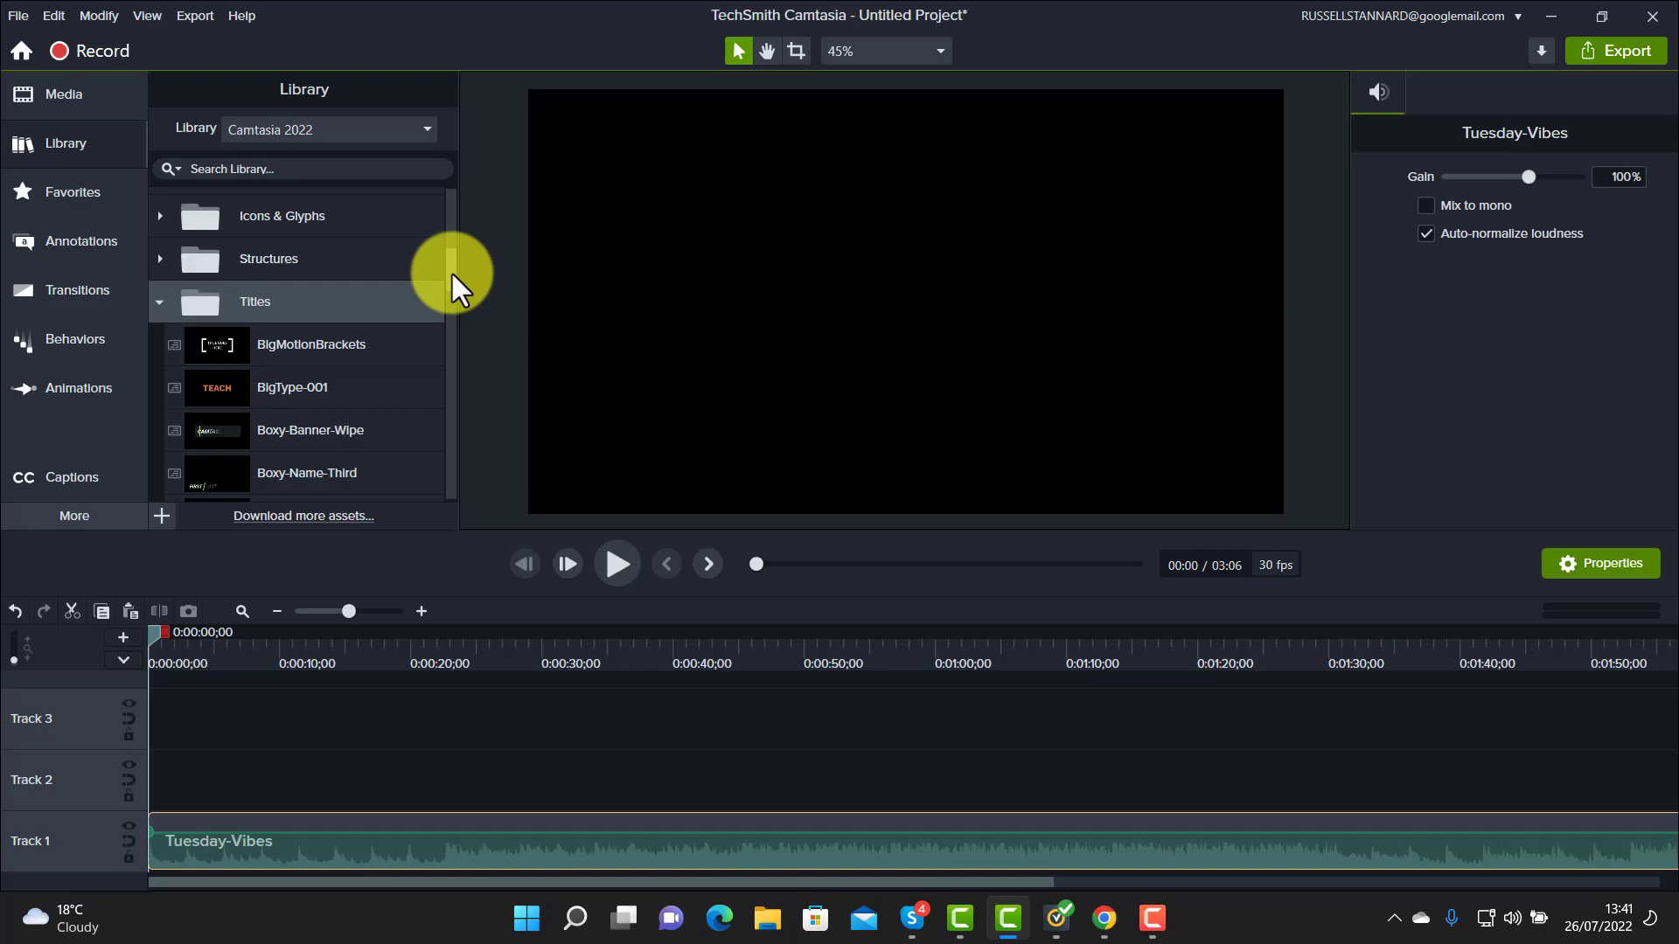
double_click(301, 435)
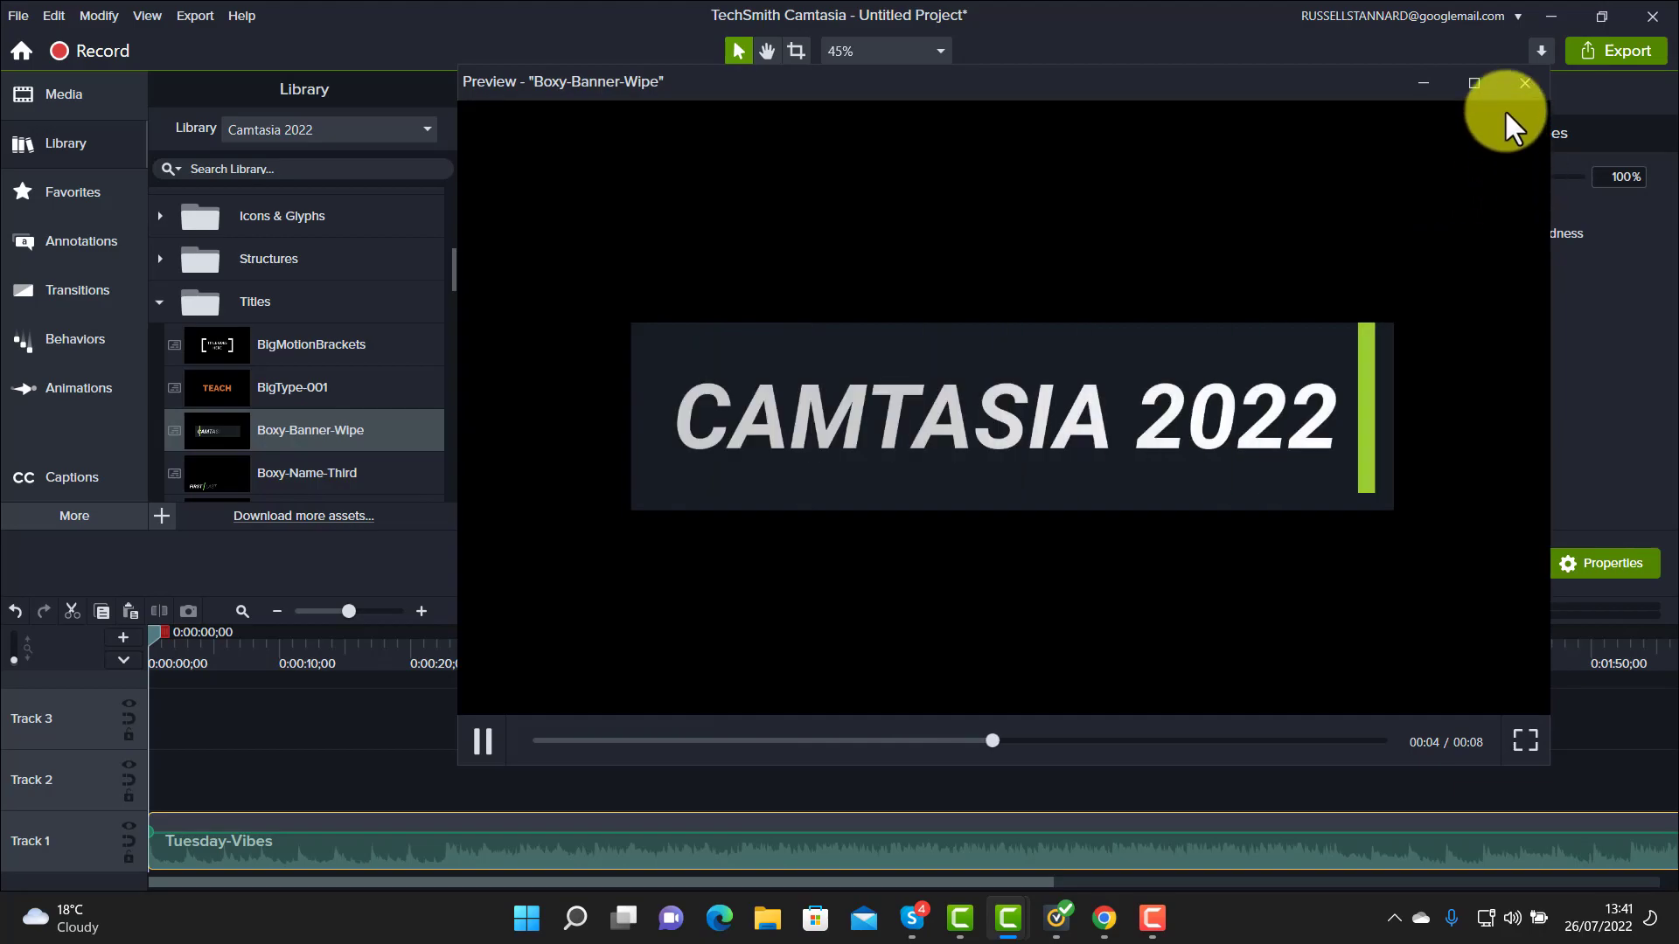
left_click(1521, 83)
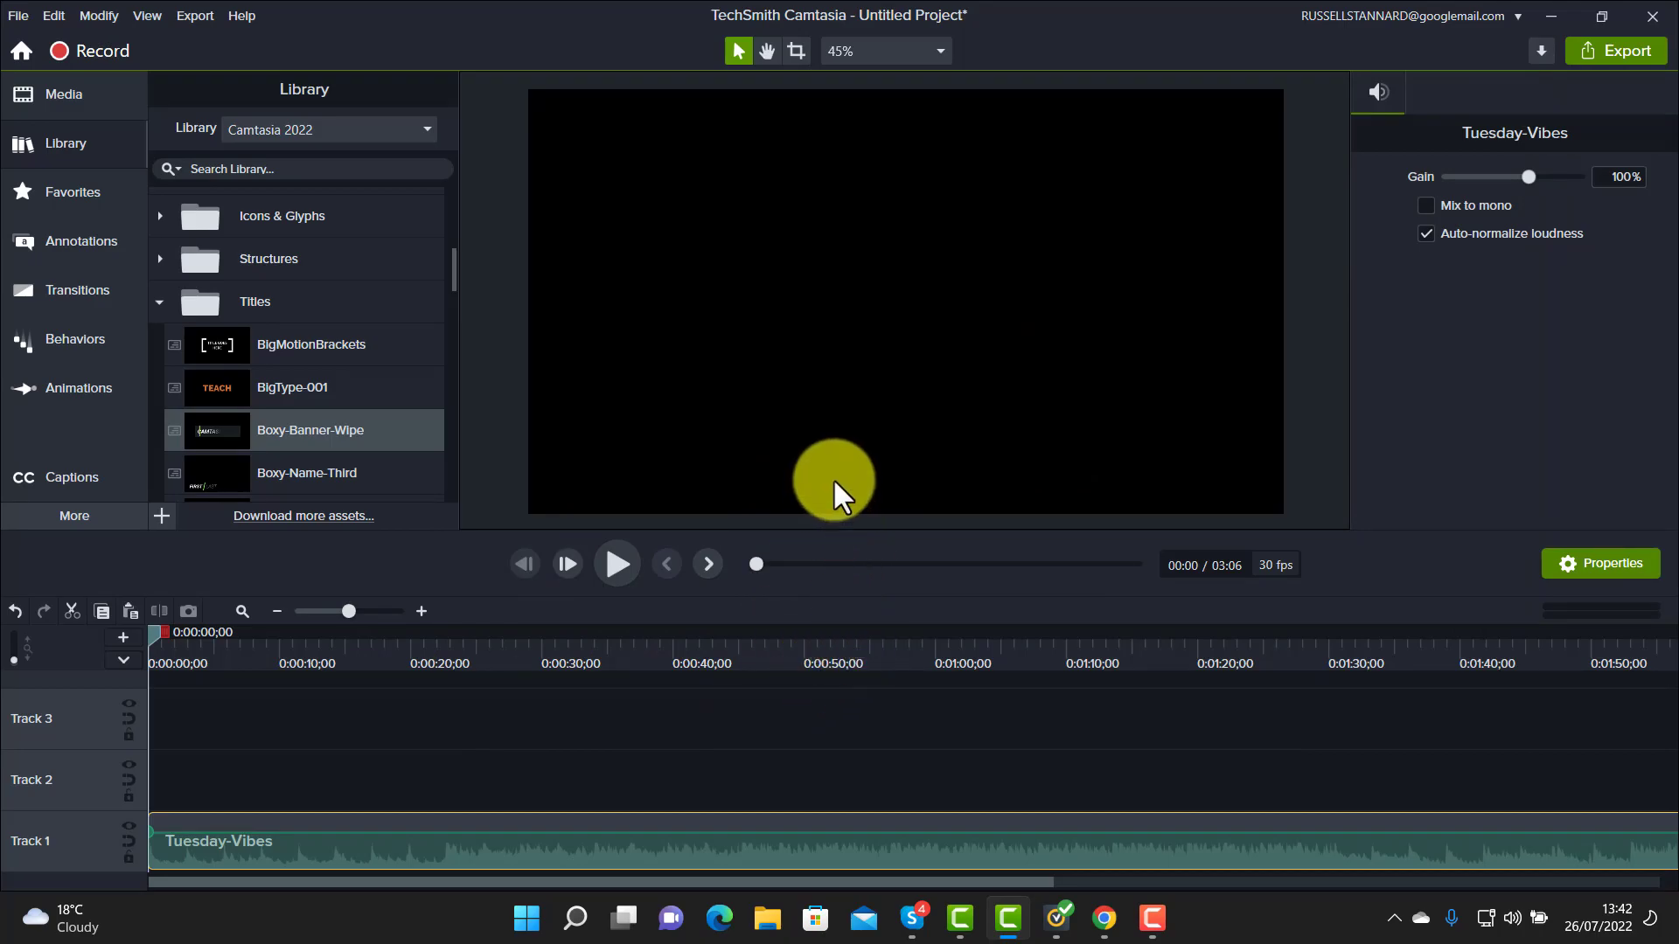
left_click_drag(453, 265, 452, 302)
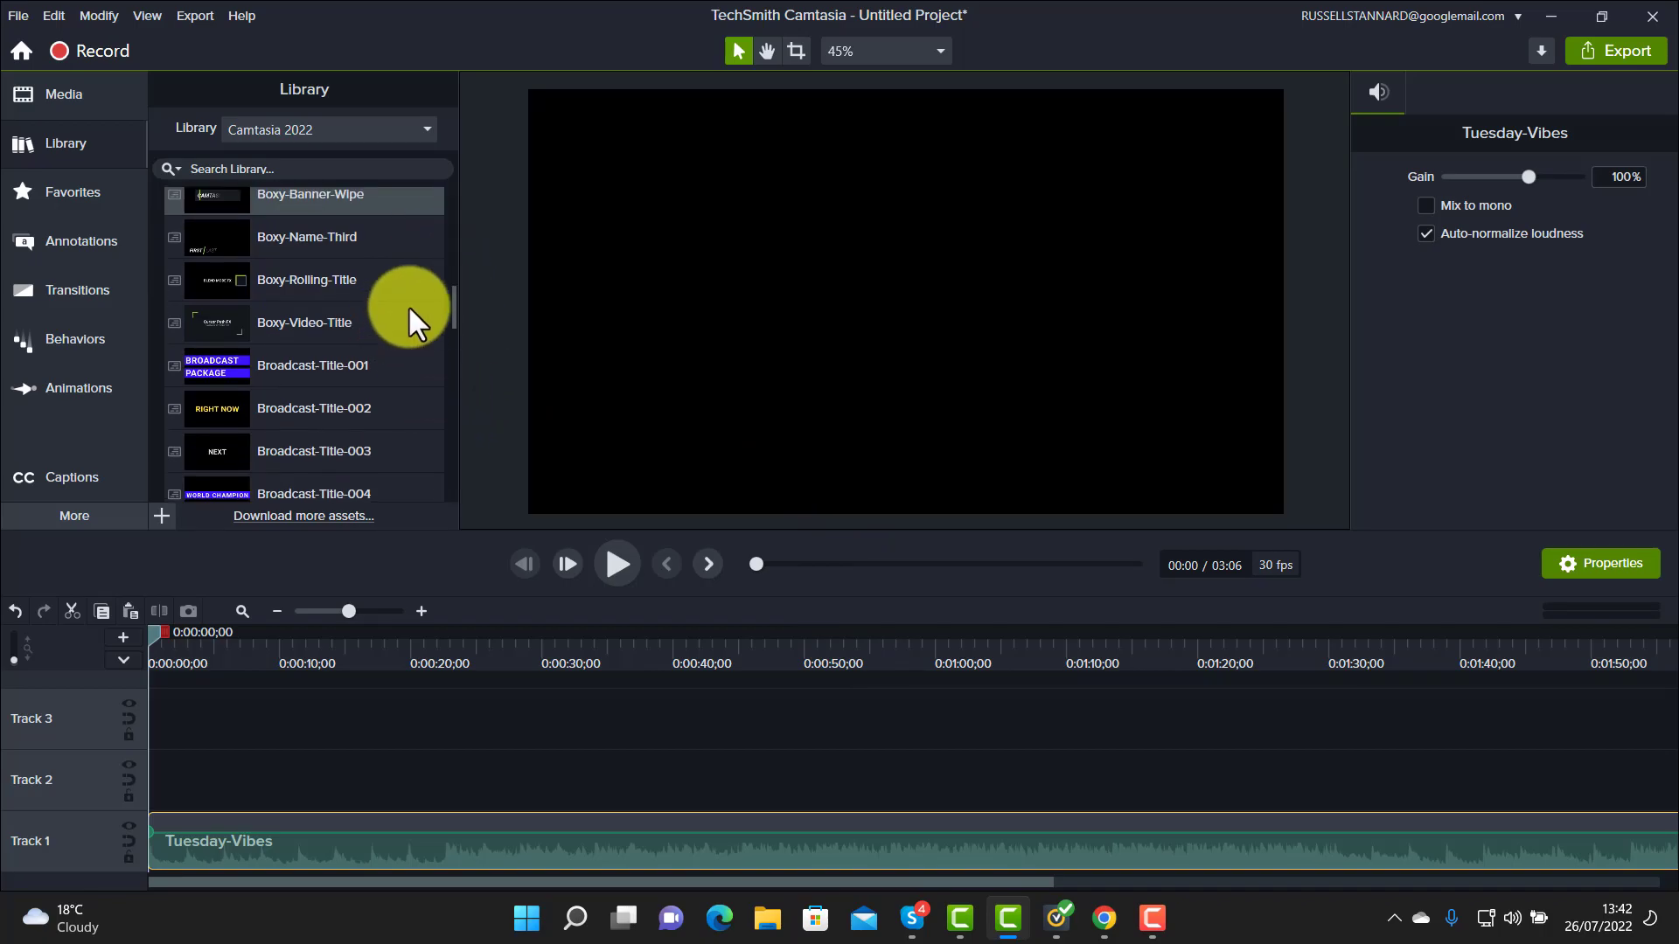
double_click(287, 281)
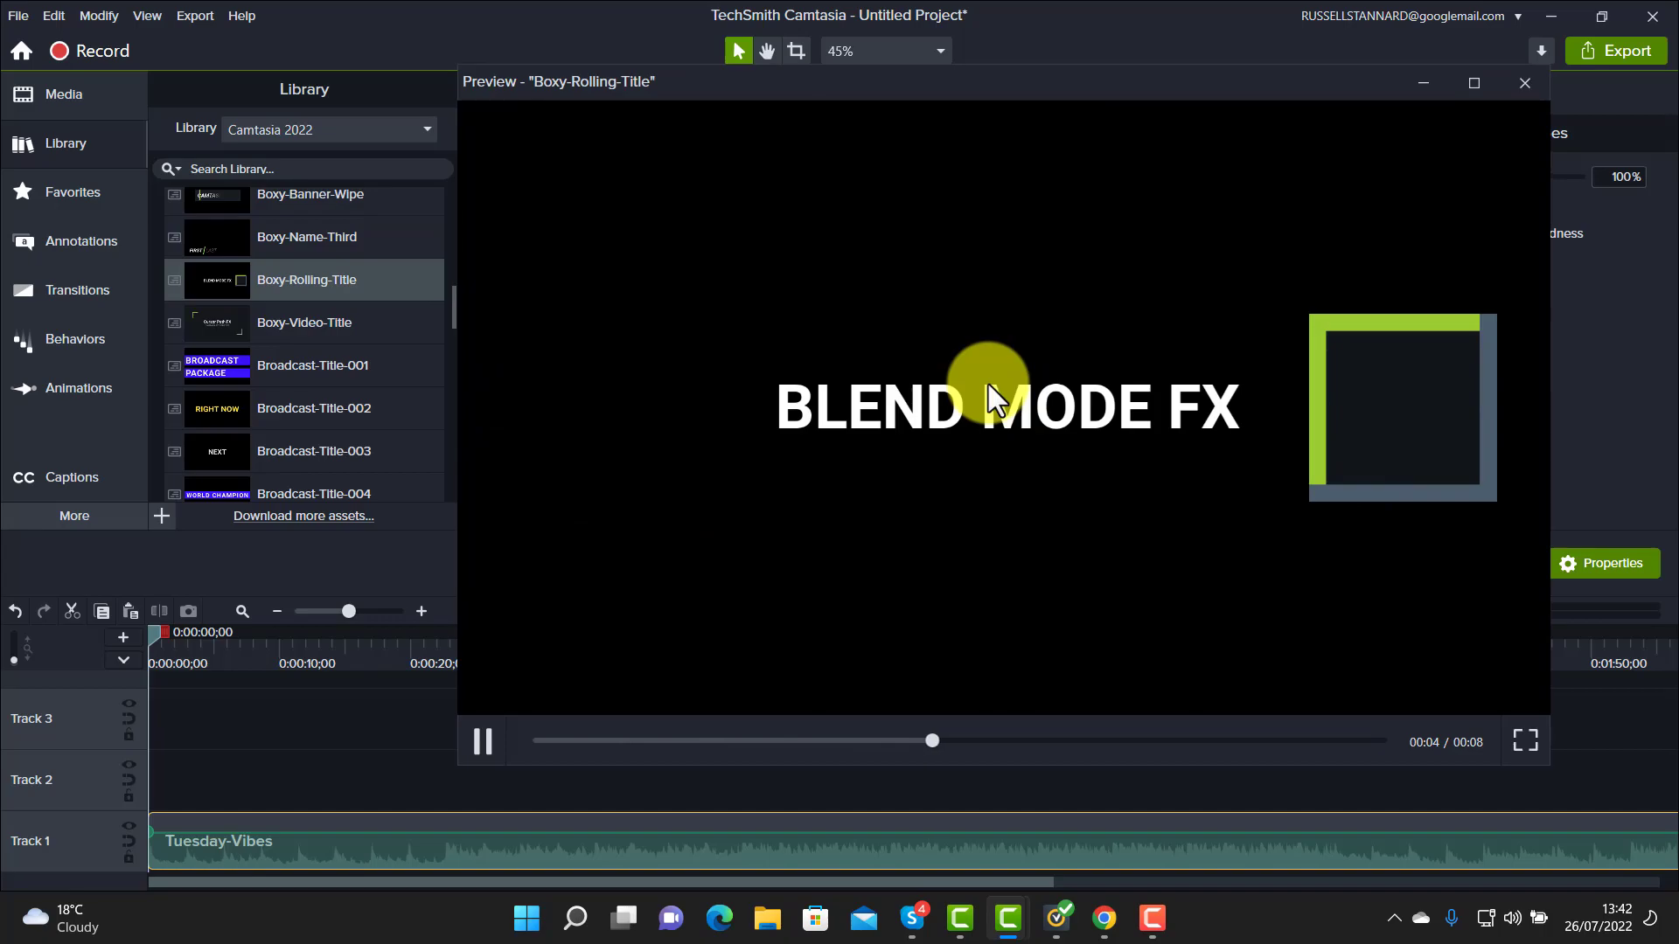
left_click(482, 741)
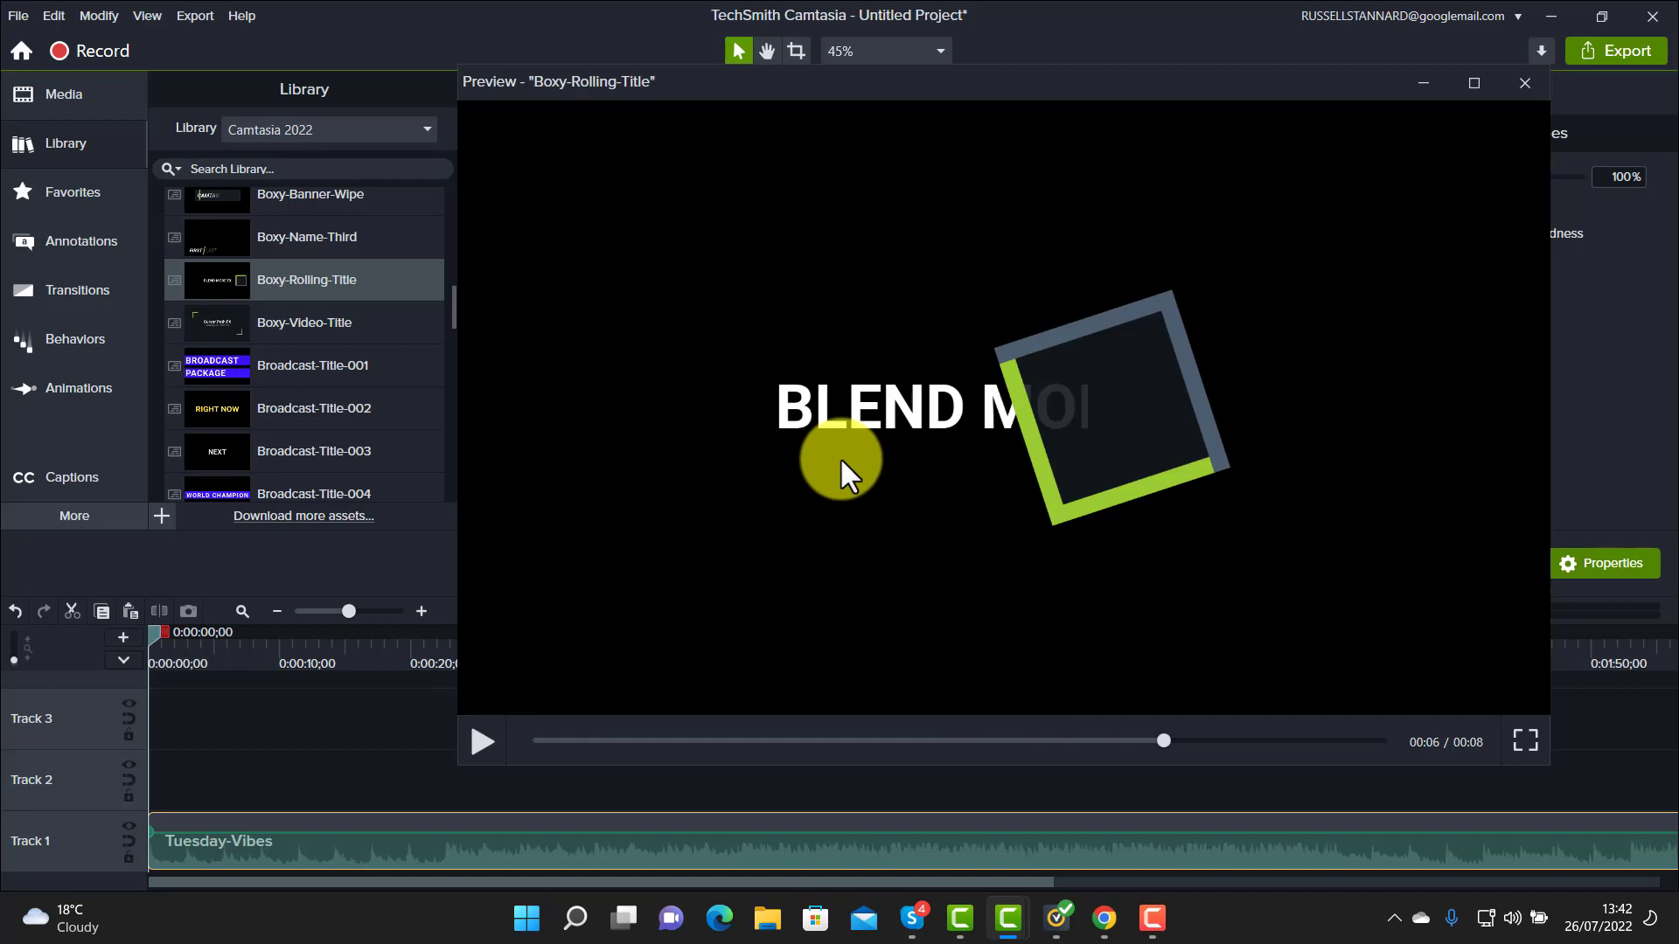
Place Boxy-Rolling-Title at the start of Track 2 and play the timeline to check the title with the music
left_click_drag(196, 287, 126, 793)
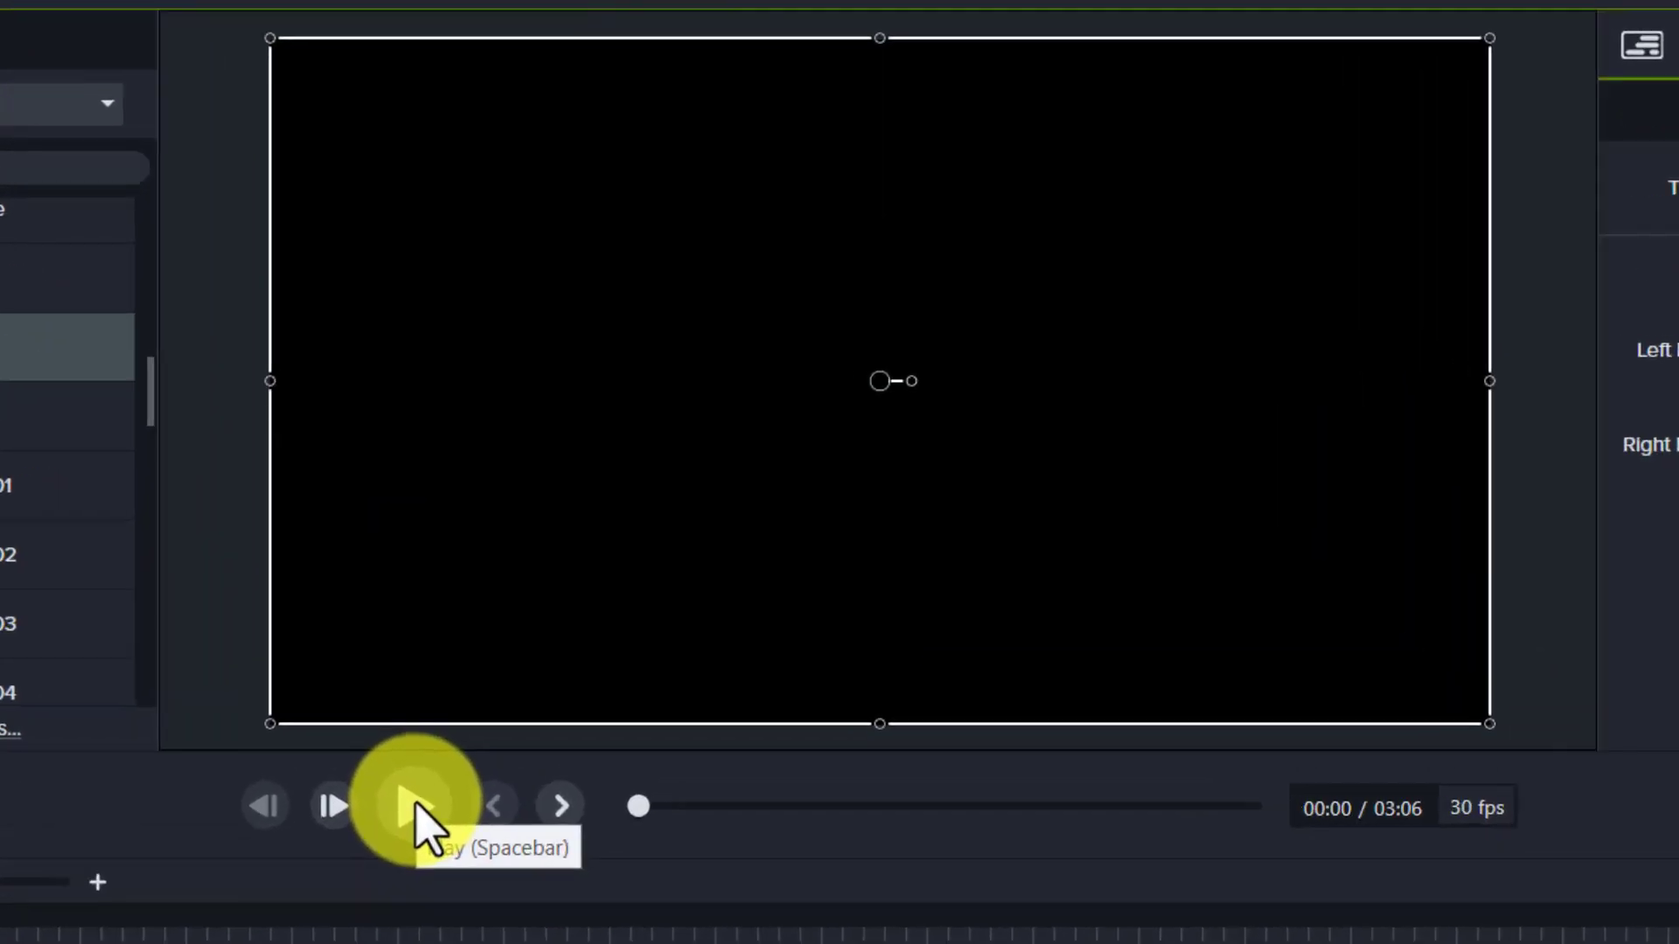
left_click(603, 582)
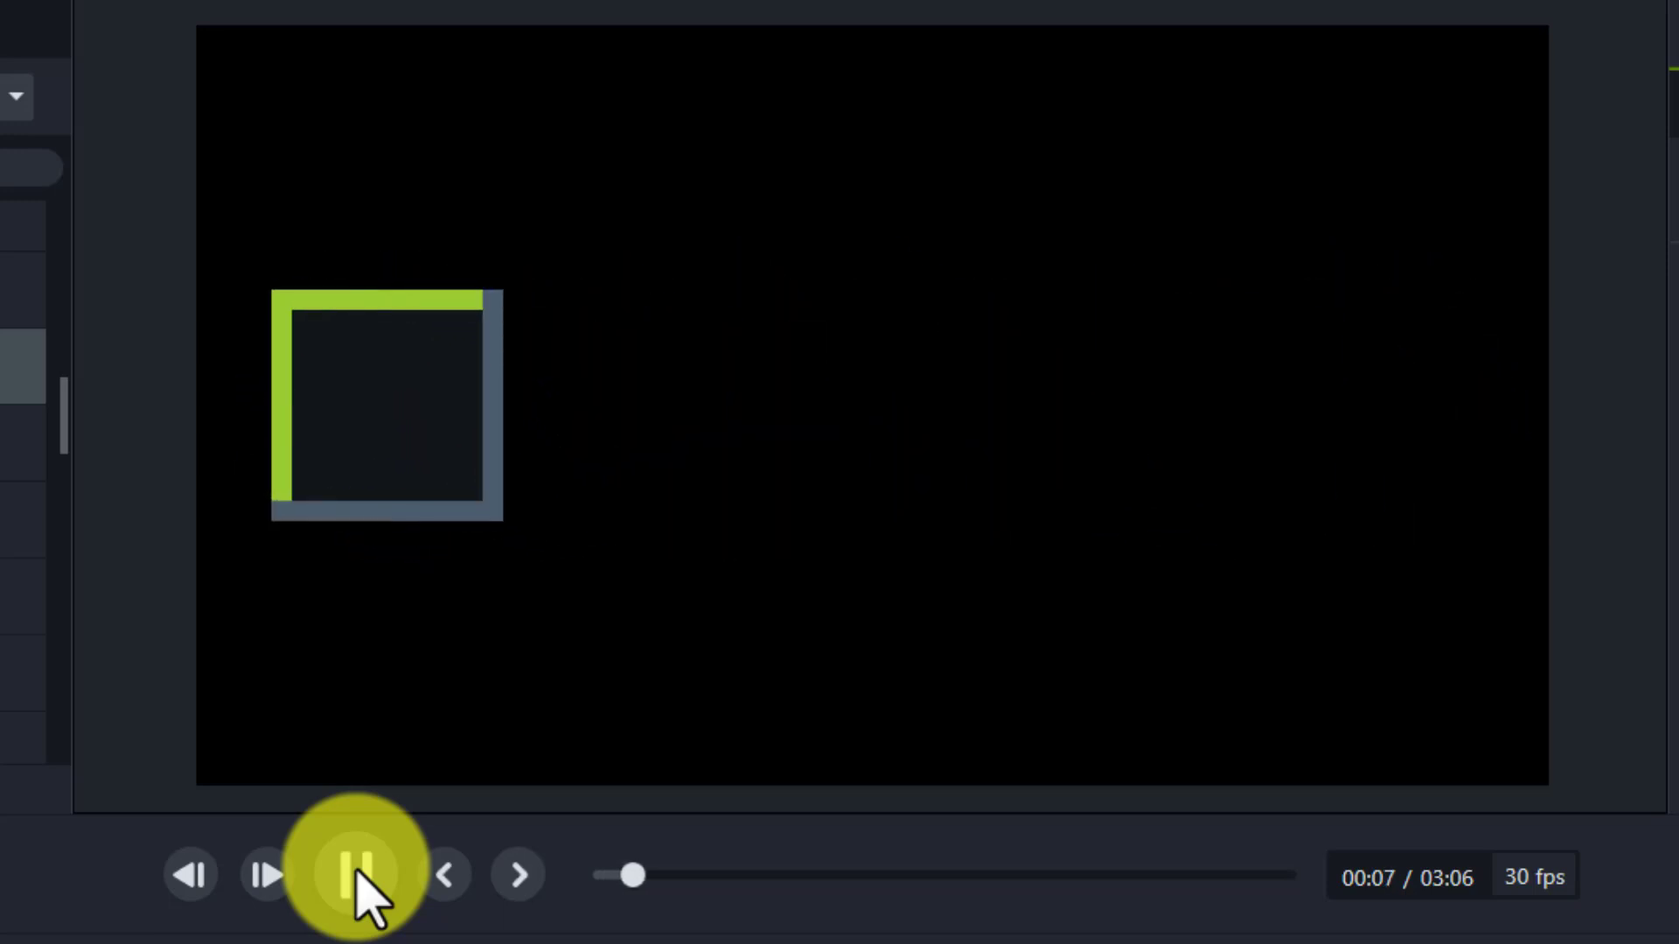
left_click(357, 876)
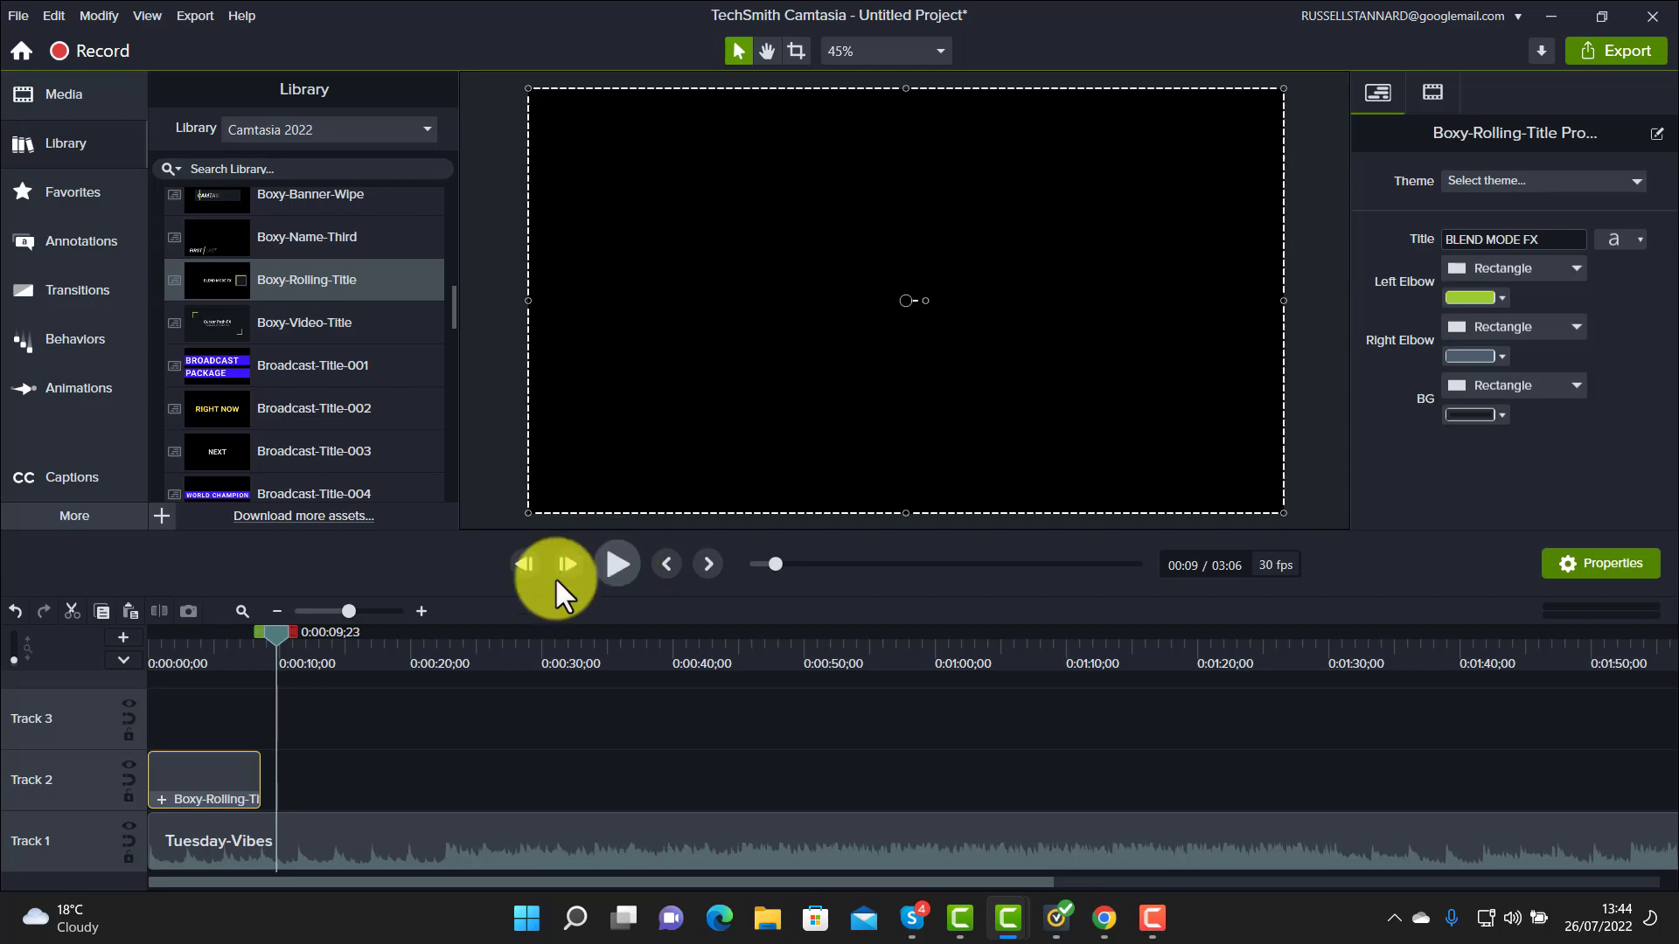
Split the Tuesday-Vibes music at 0:00:08;19, near the end of the title clip, and delete the part after it
left_click_drag(290, 643, 262, 667)
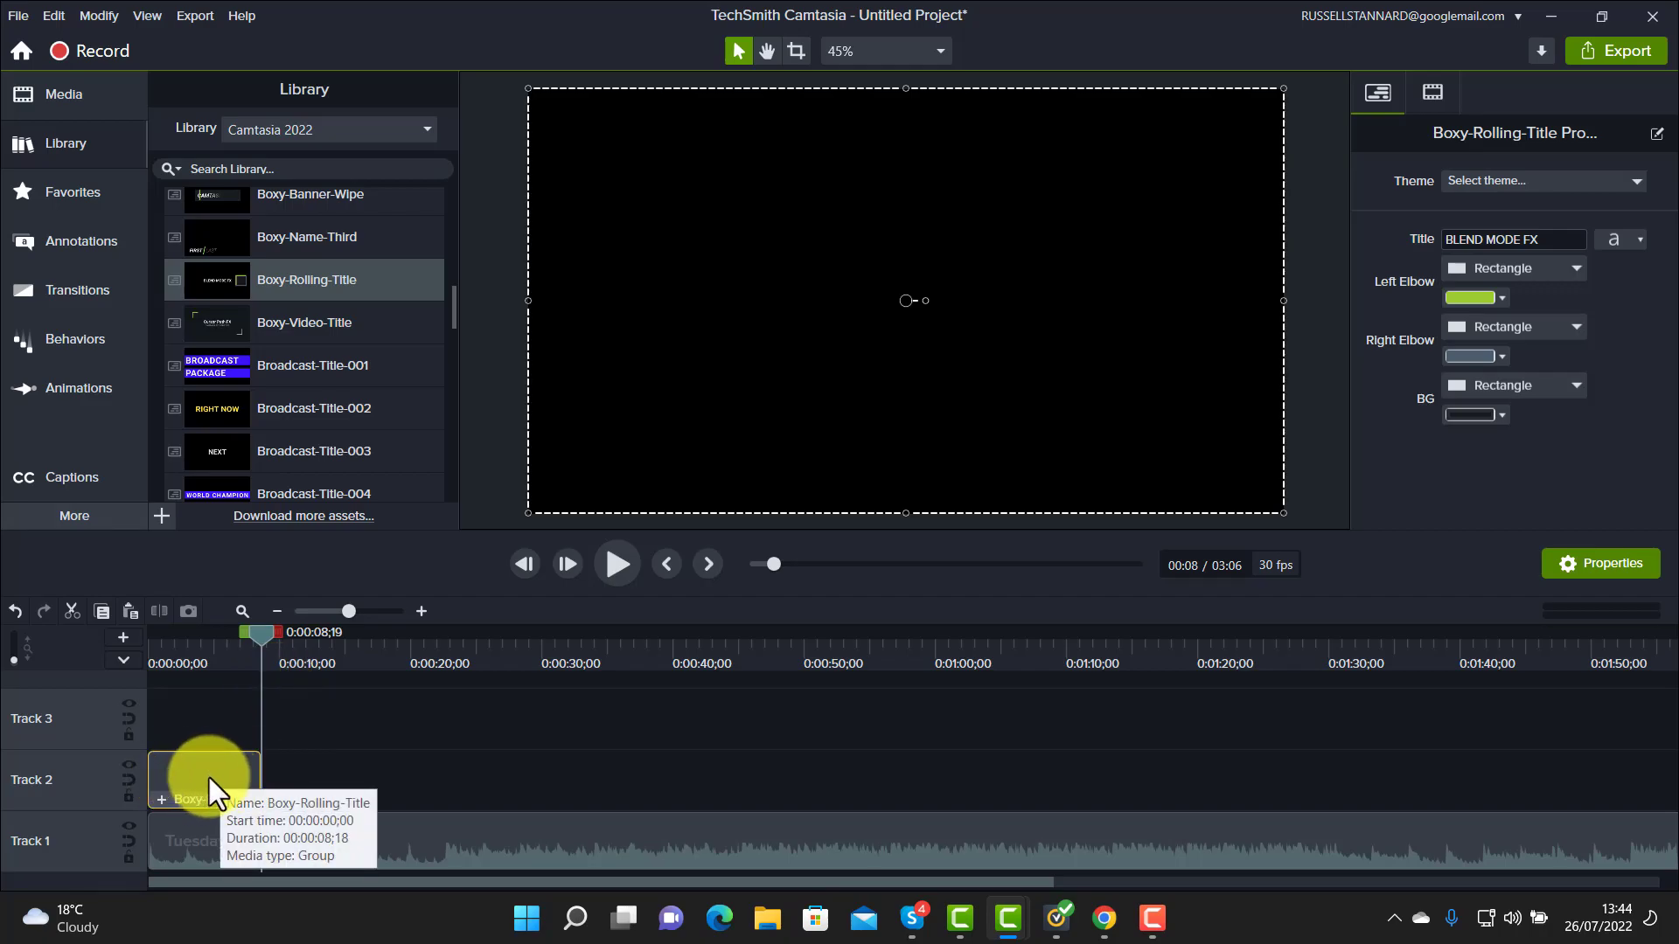
left_click(291, 757)
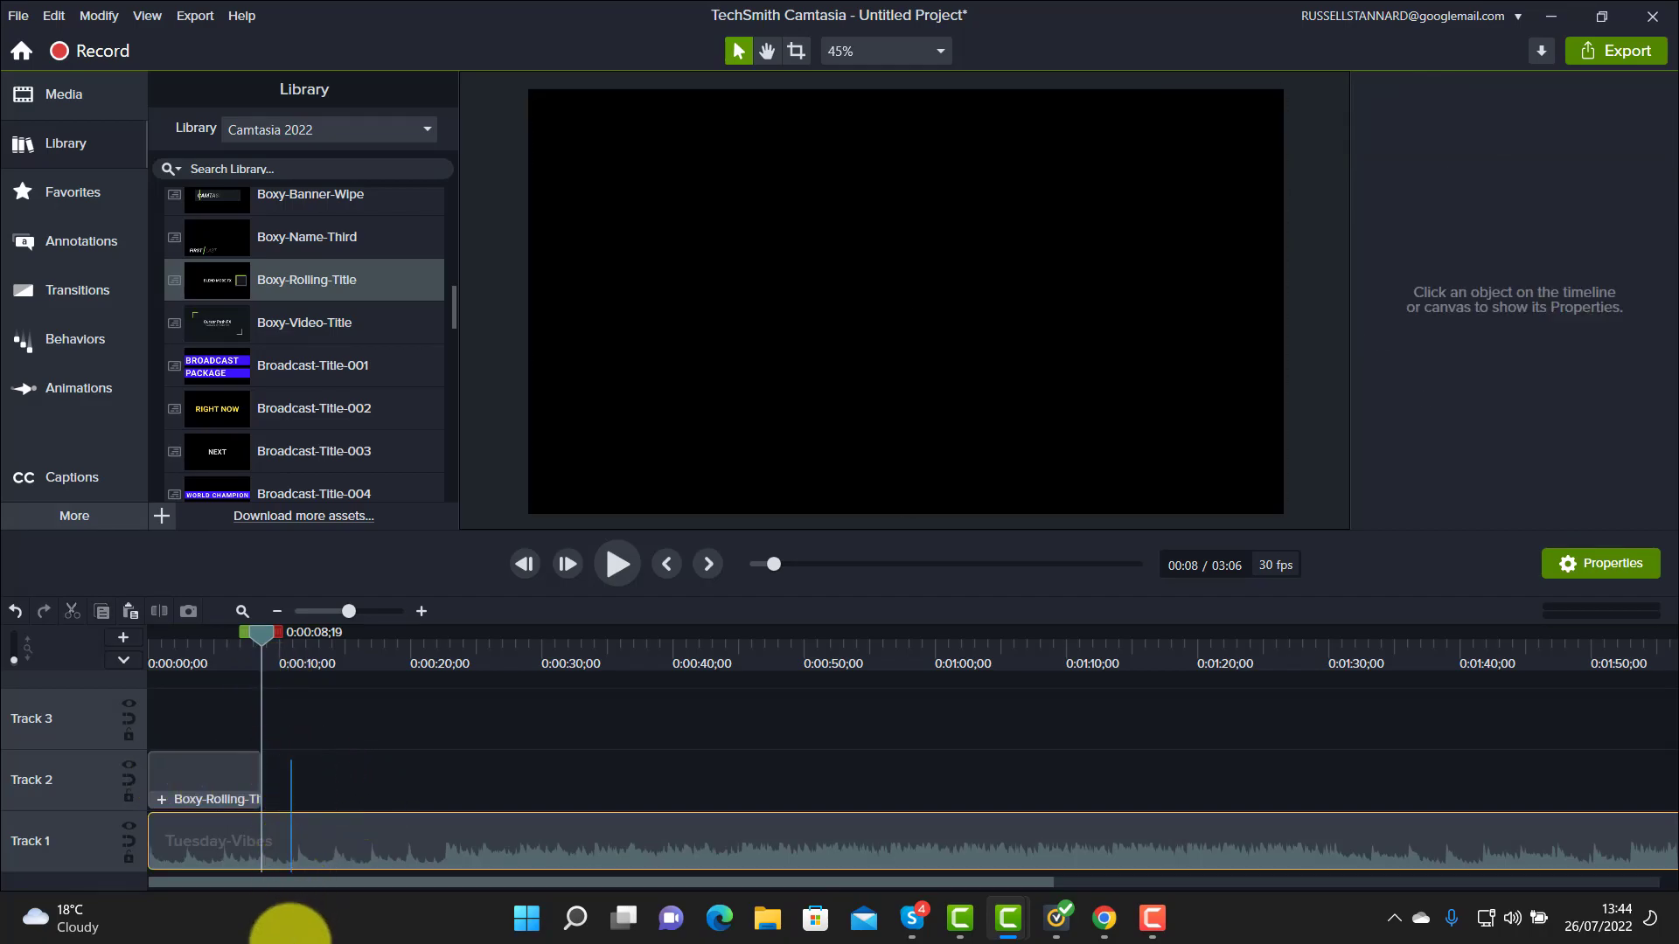
left_click(326, 835)
left_click(155, 610)
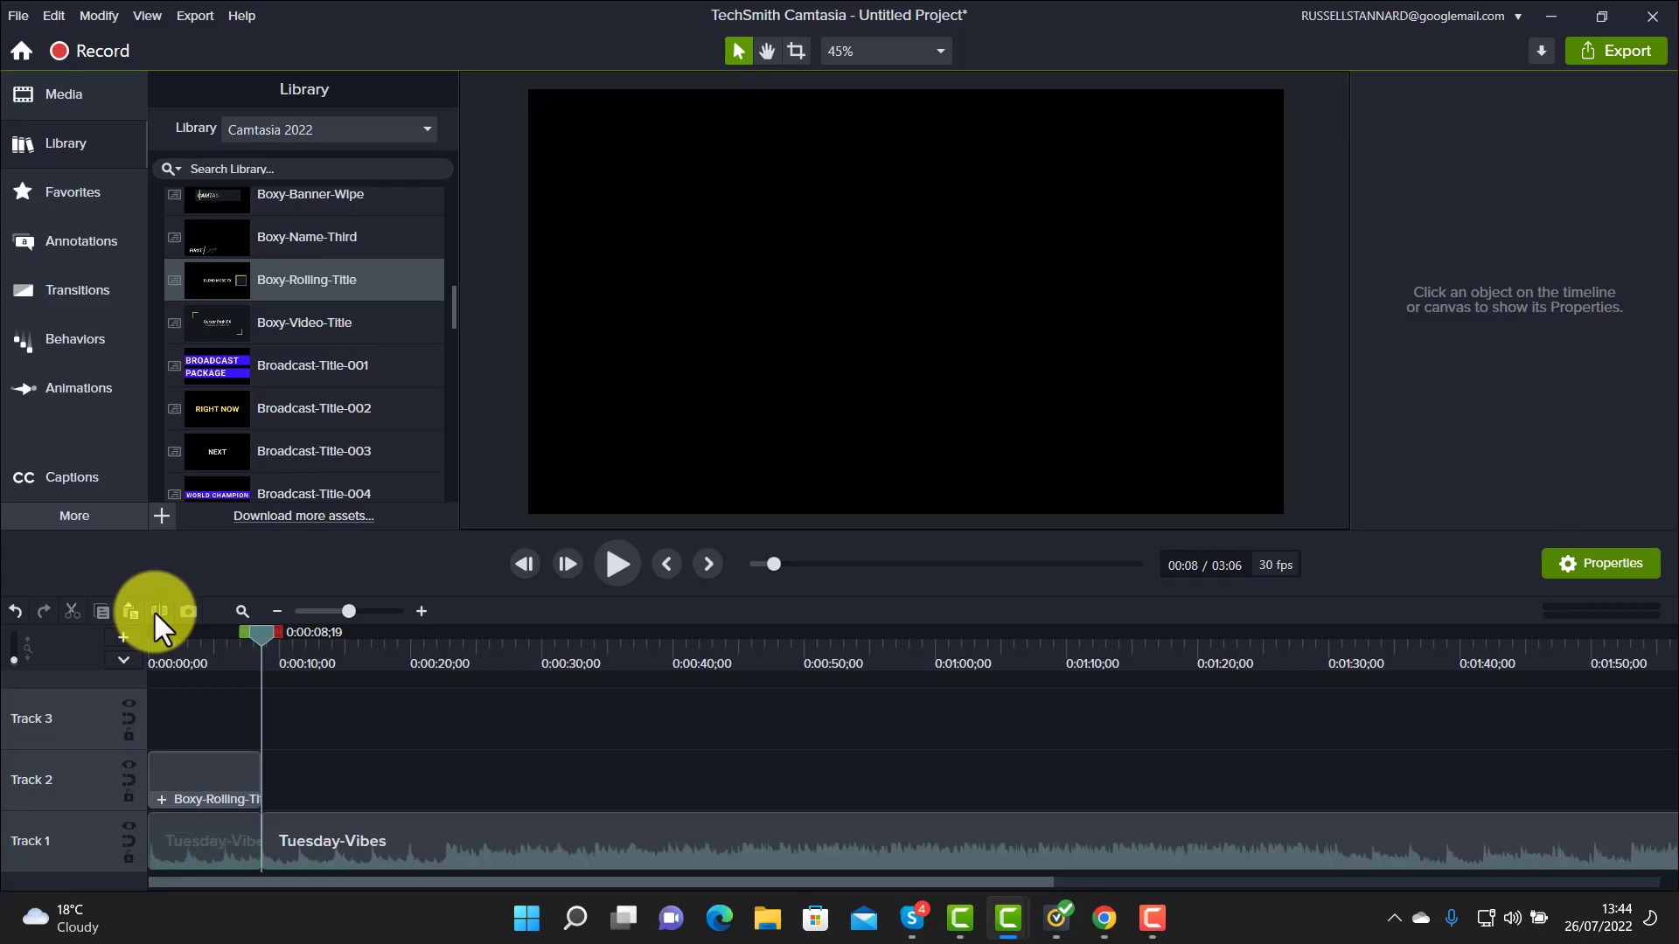
left_click(474, 847)
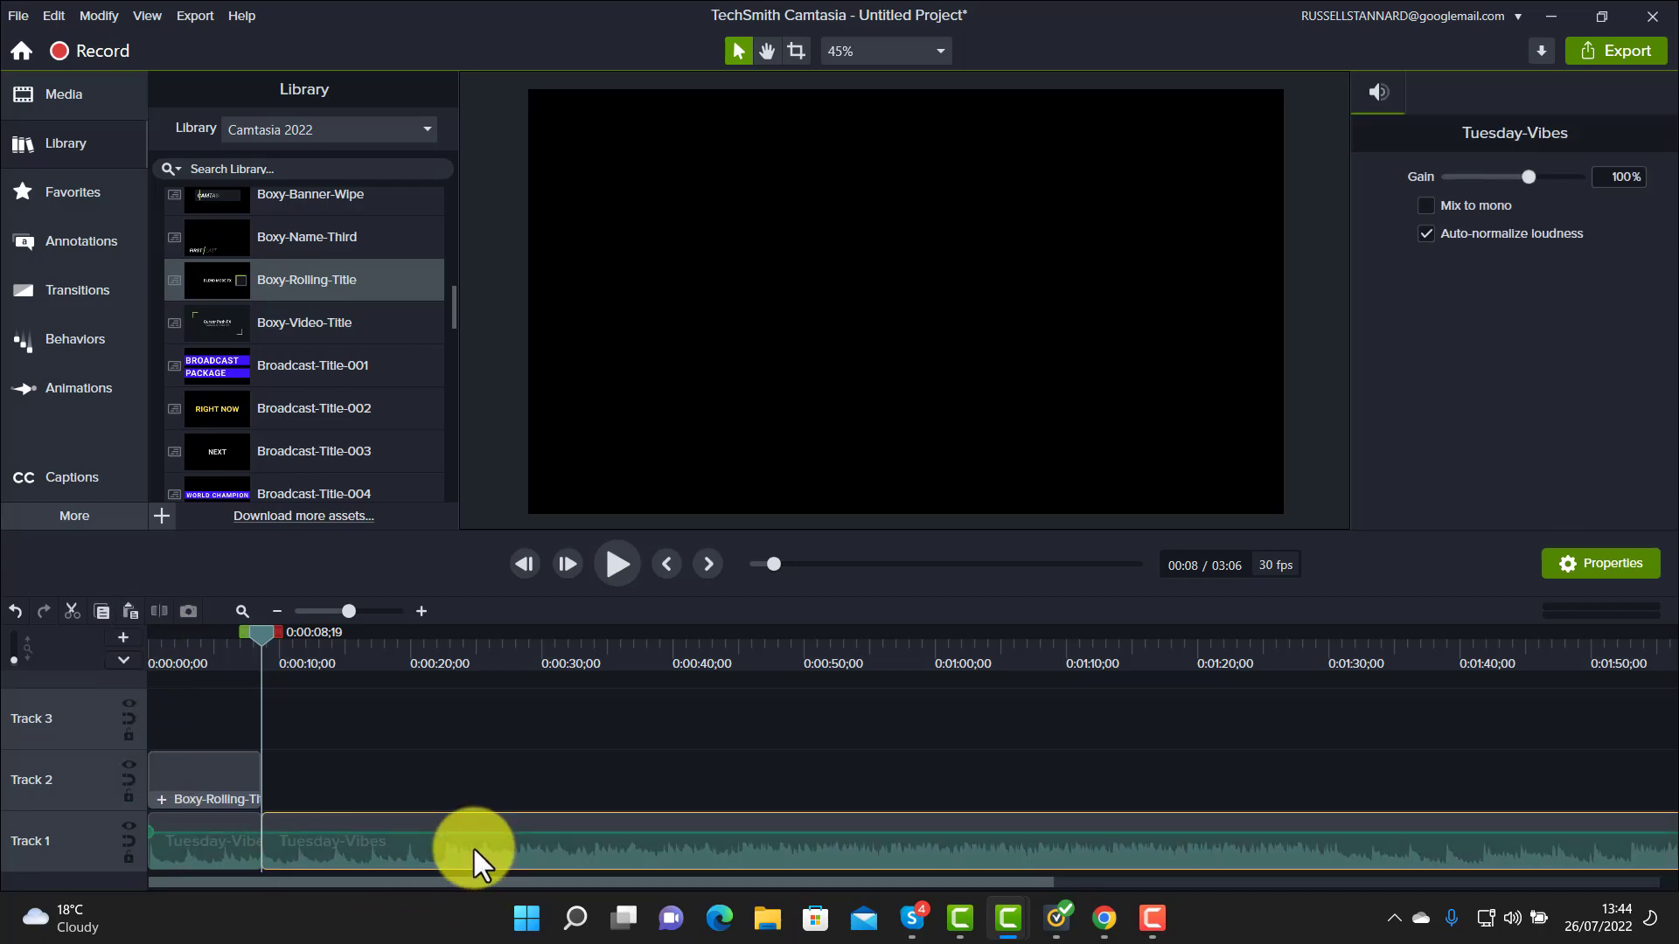
key("Delete")
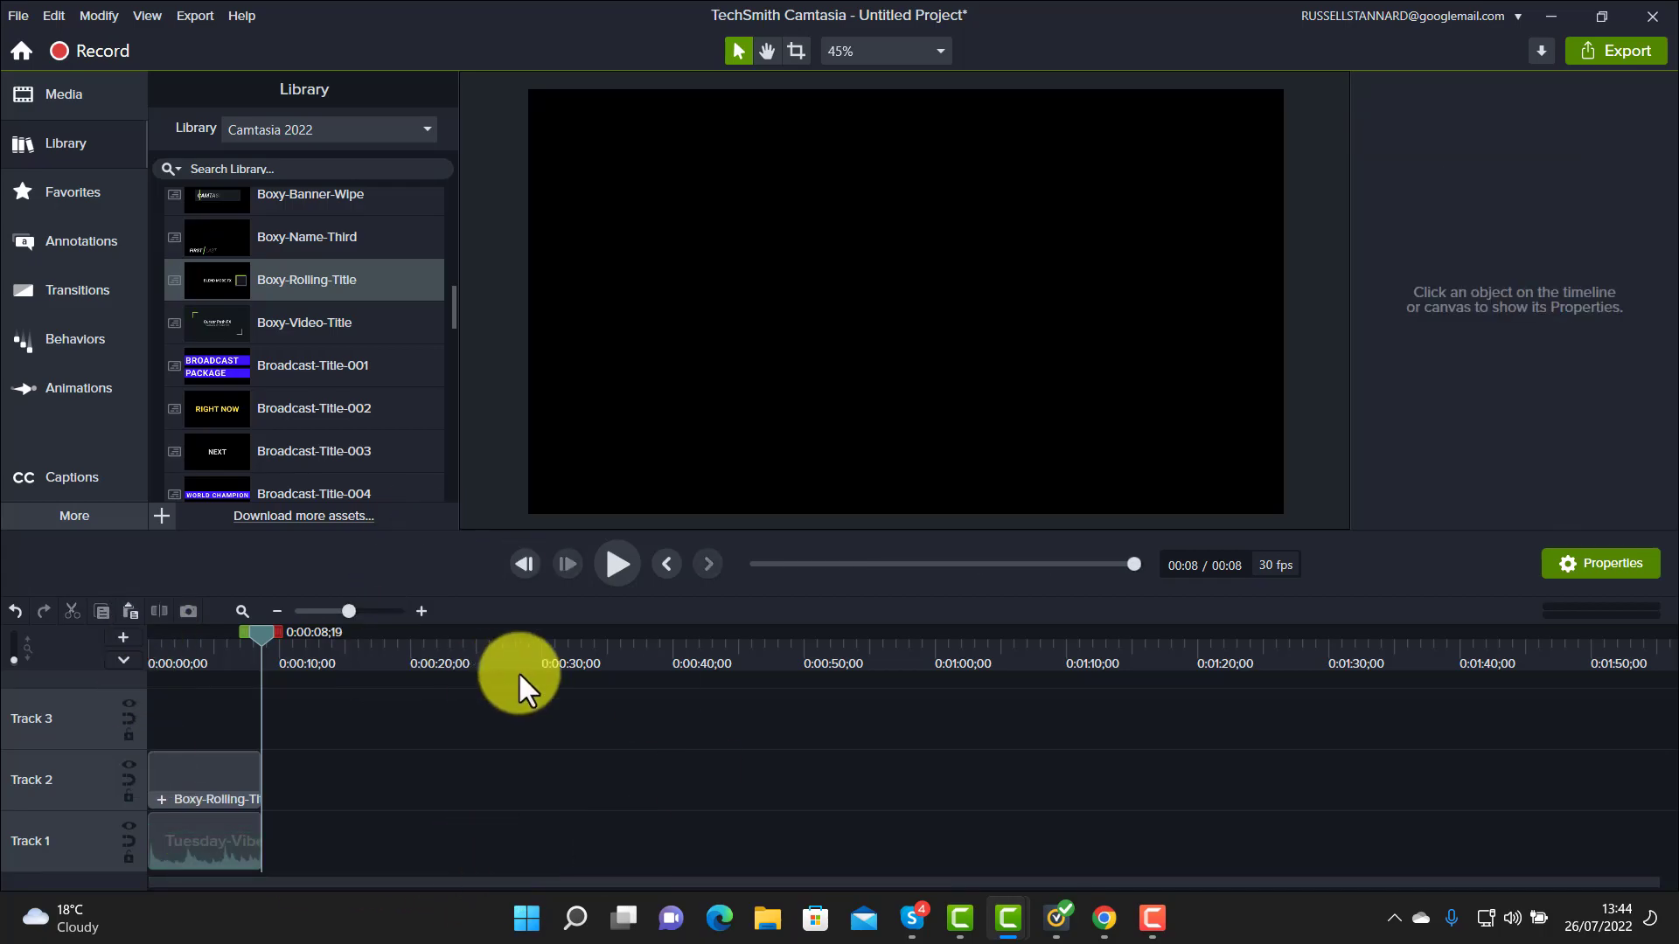
Split the music at 0:00:08;18 and delete the leftover sliver so it ends exactly with the title
left_click_drag(348, 610, 382, 611)
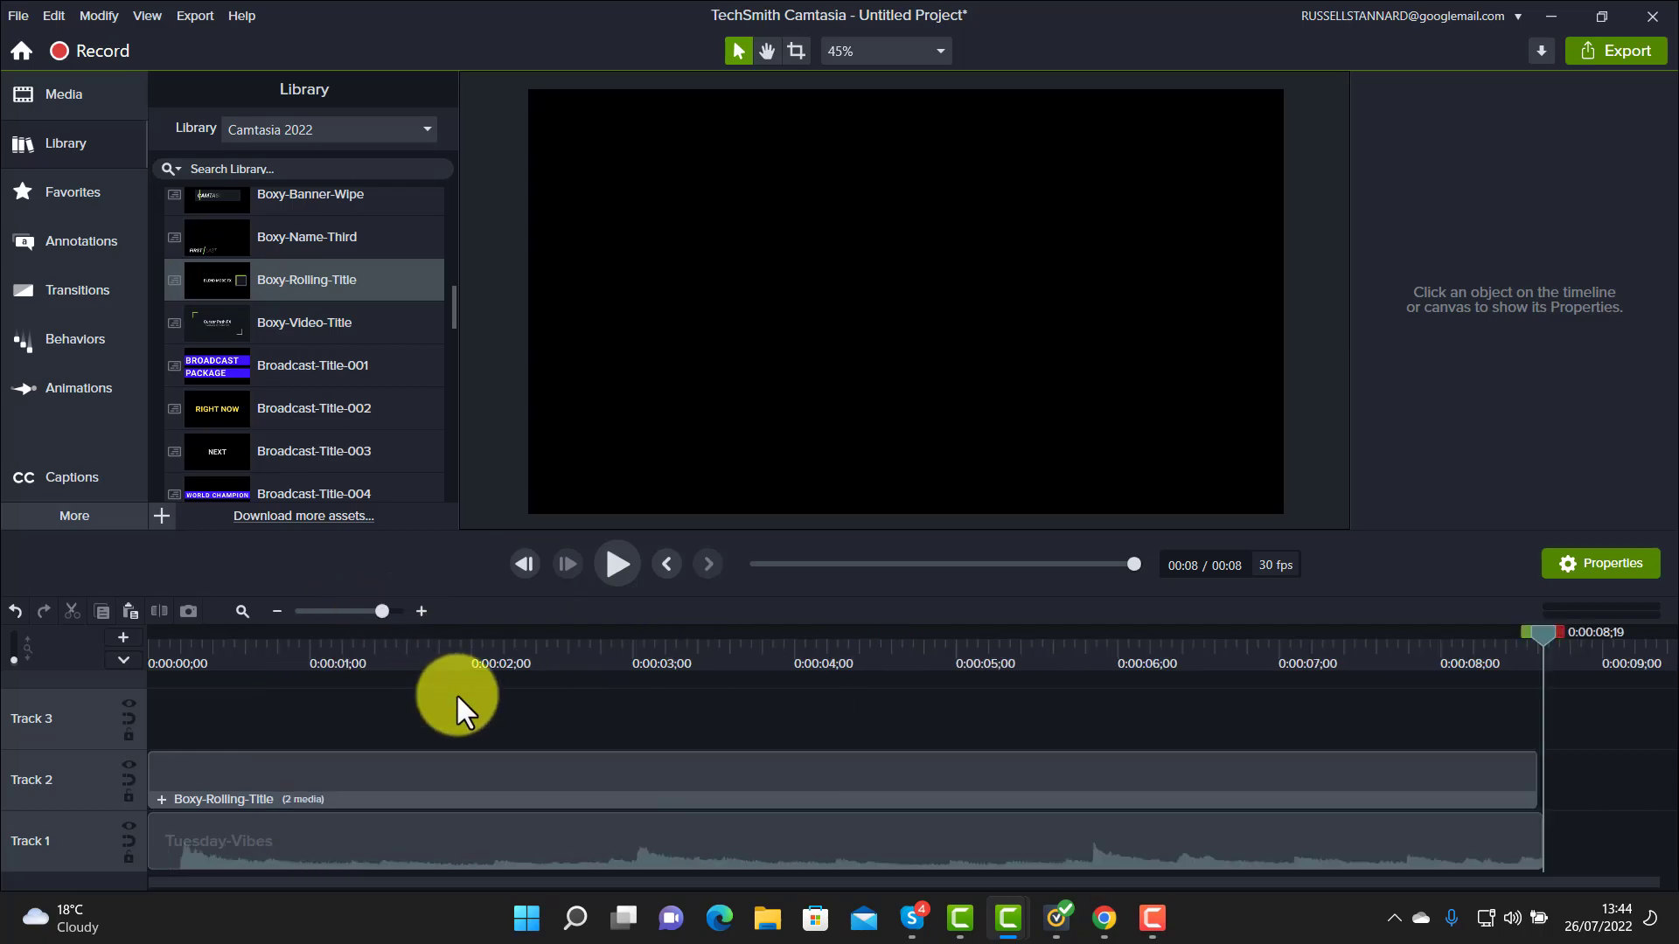
left_click_drag(1541, 635, 1535, 633)
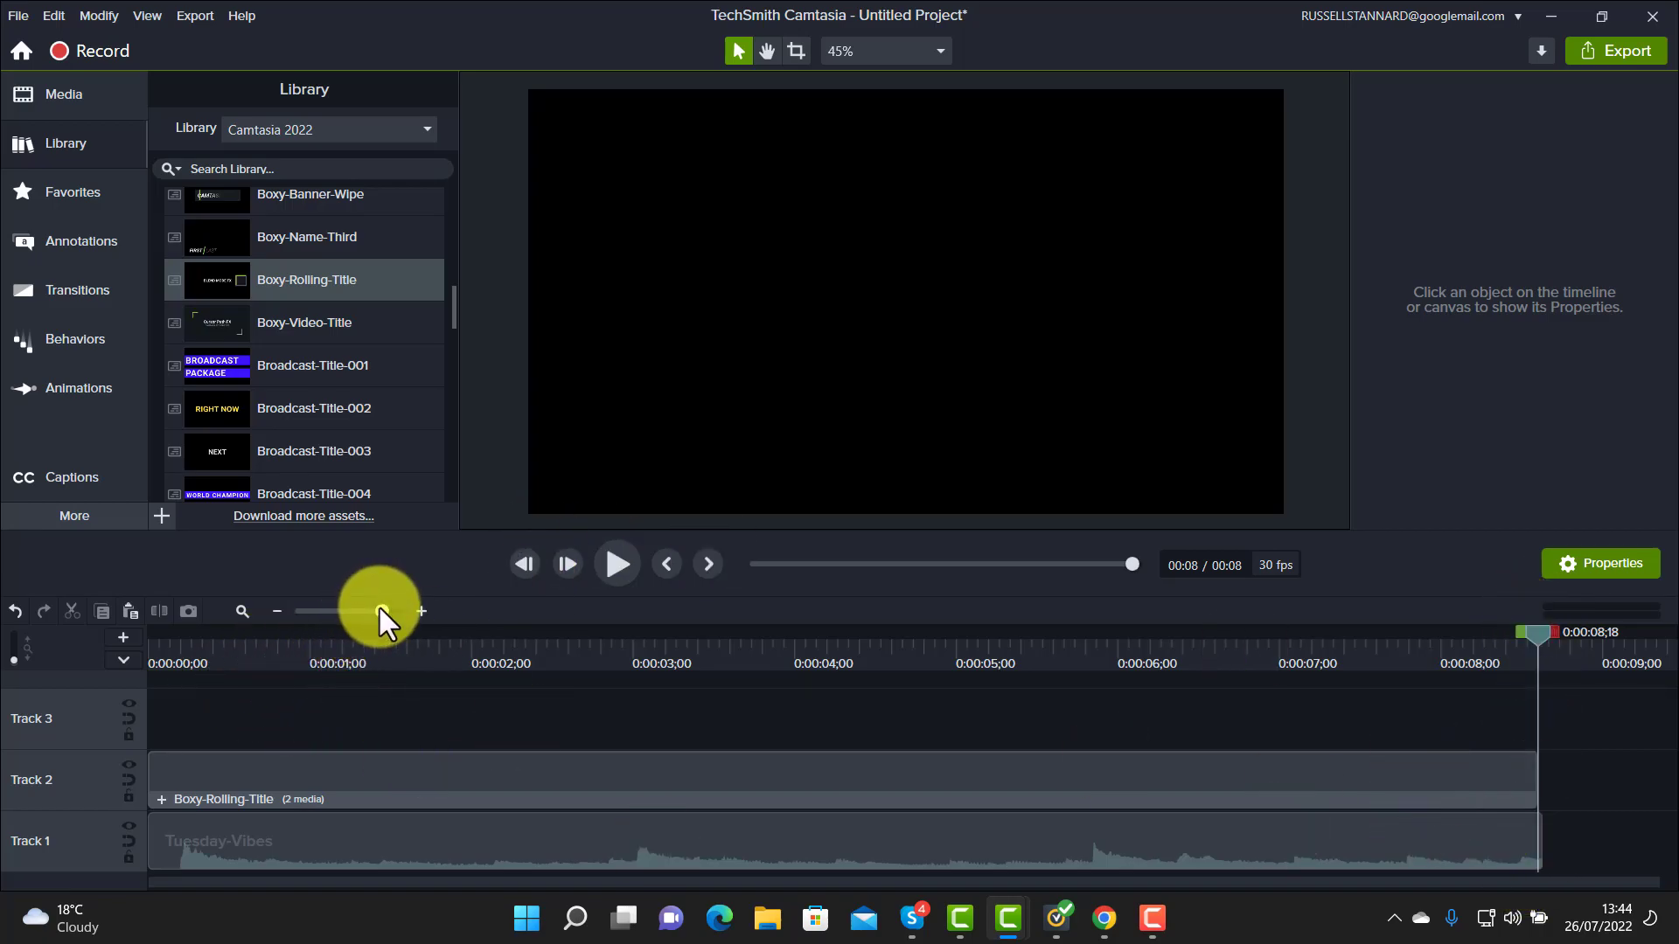
left_click_drag(380, 611, 406, 607)
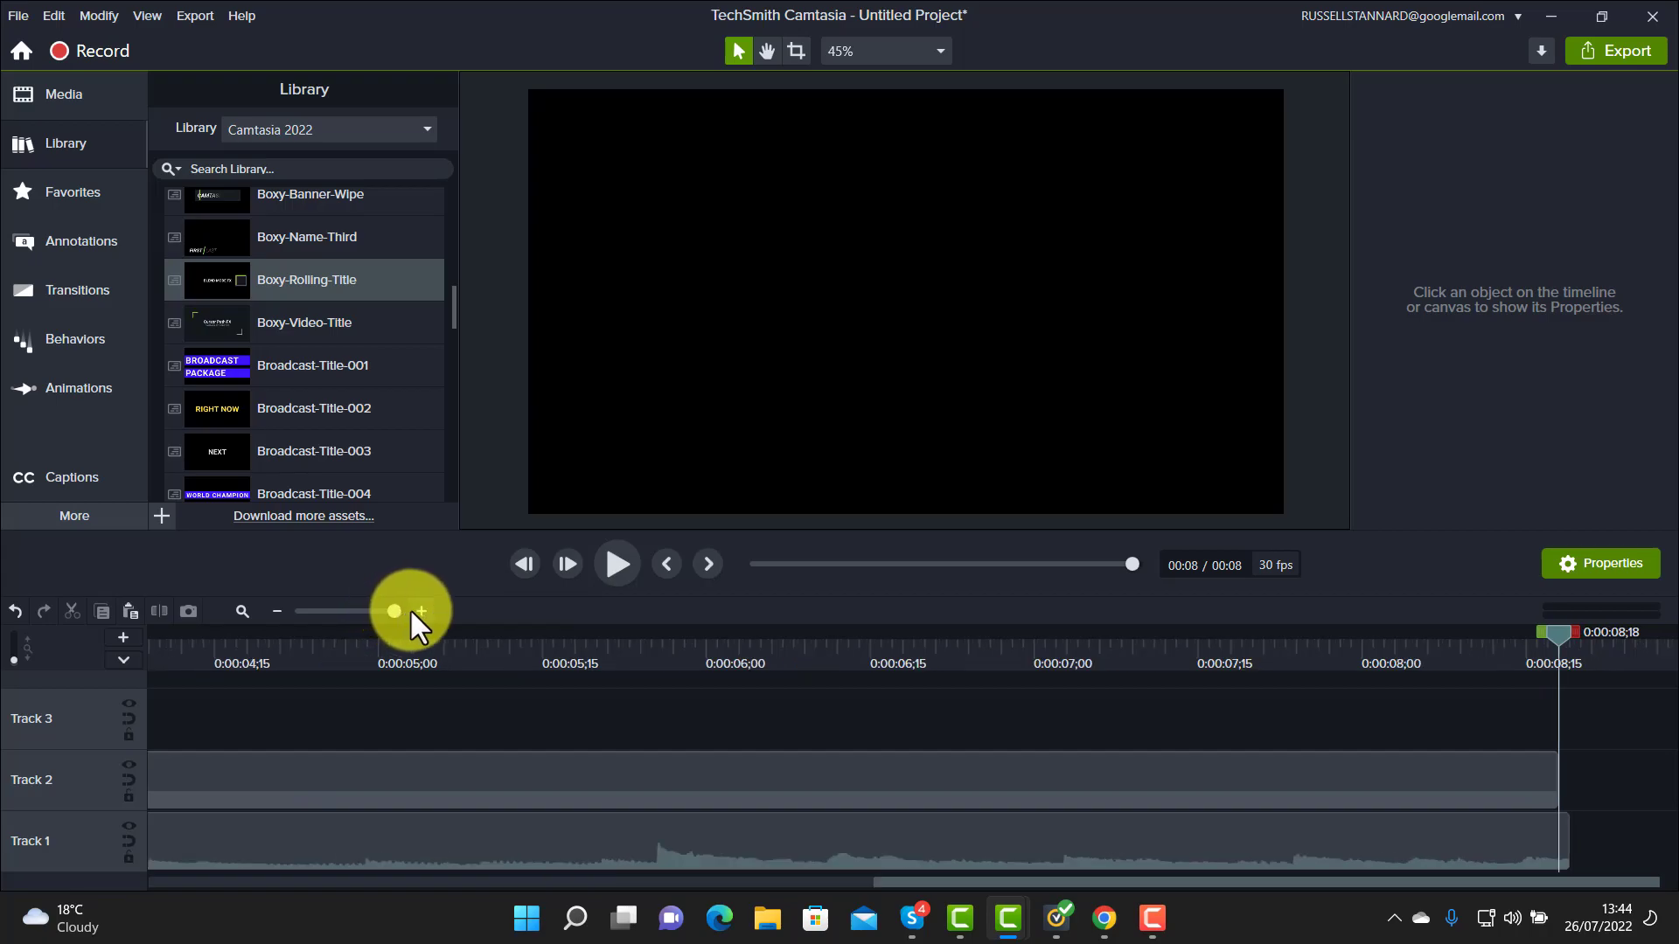
left_click(1488, 864)
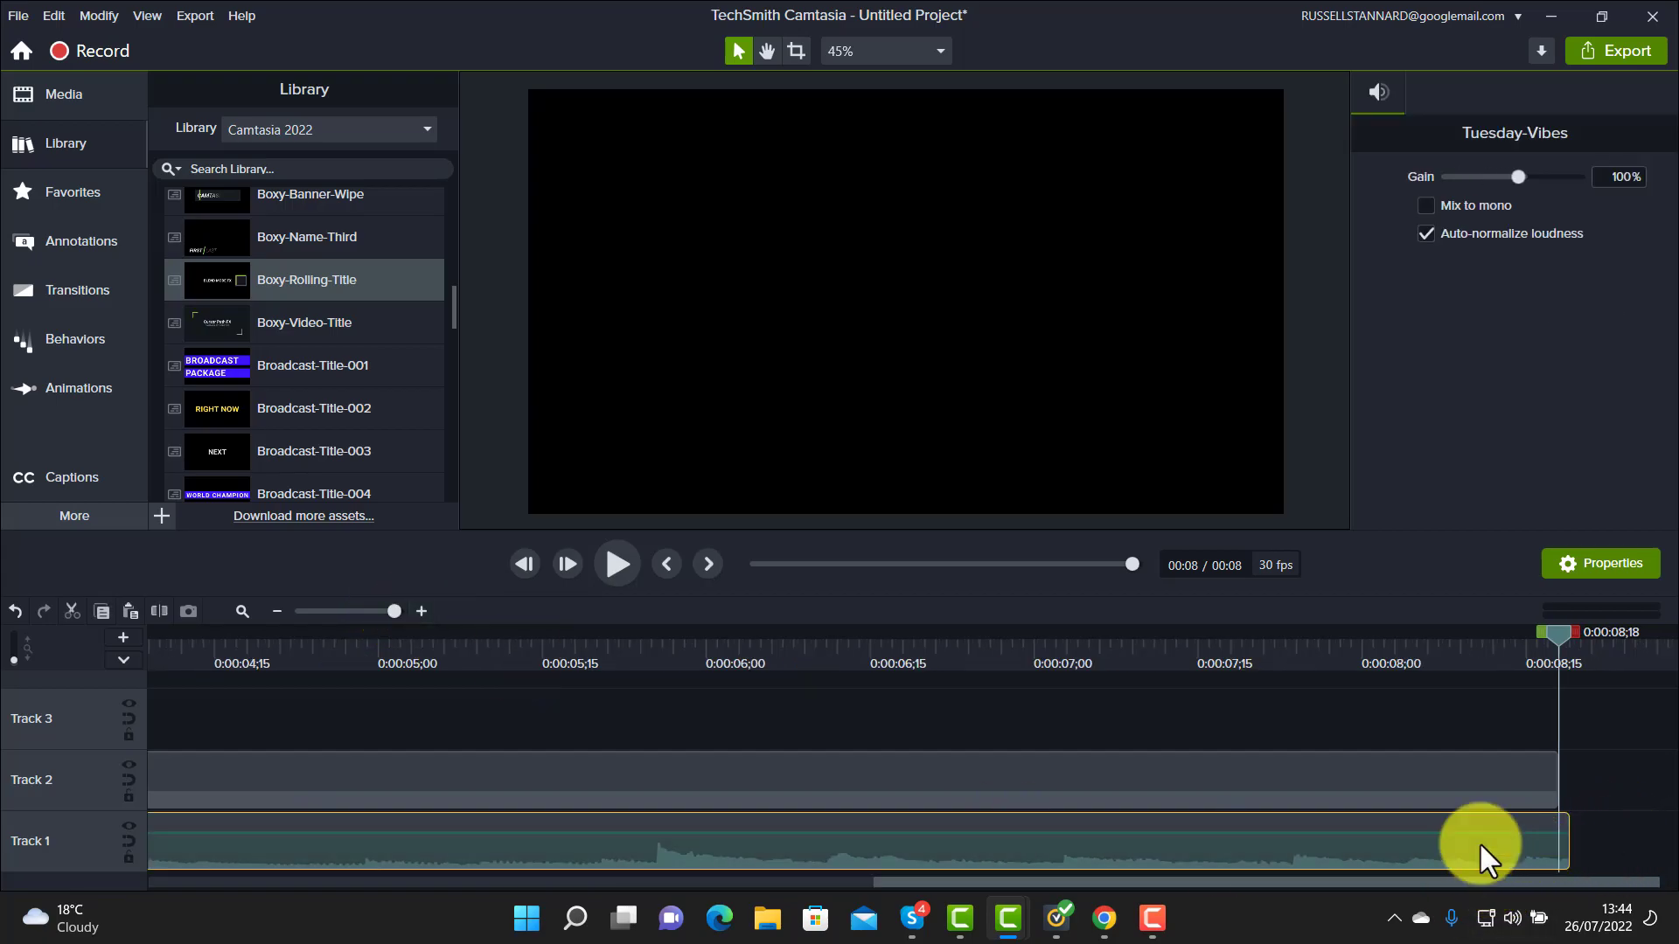
left_click(161, 610)
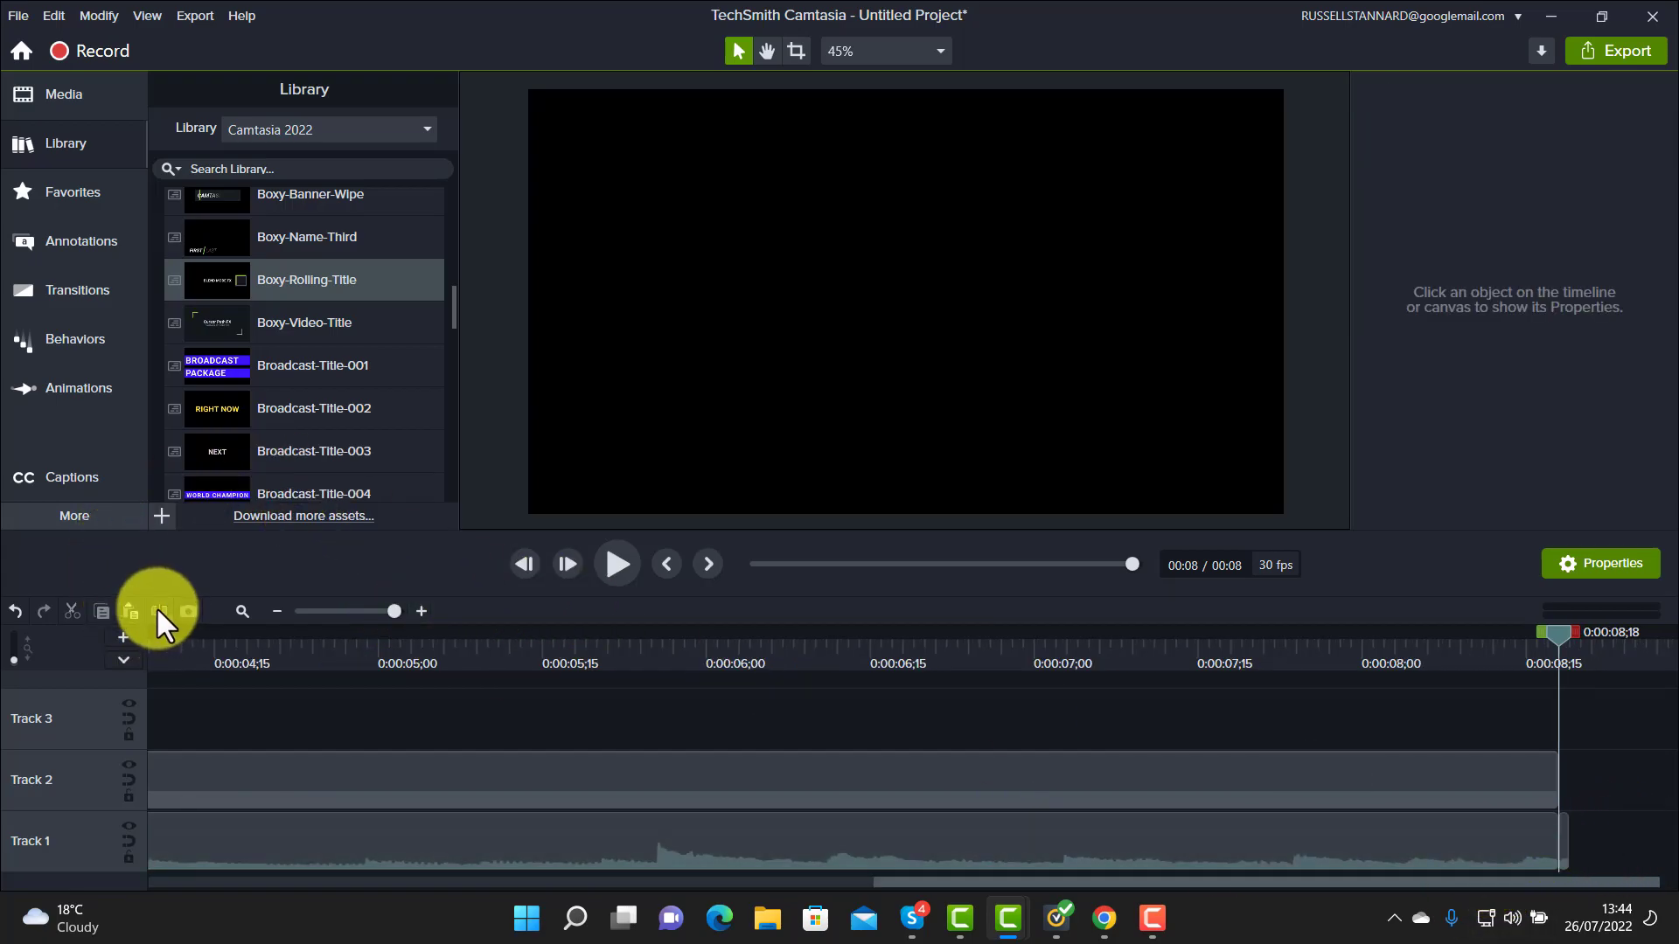
left_click(1563, 834)
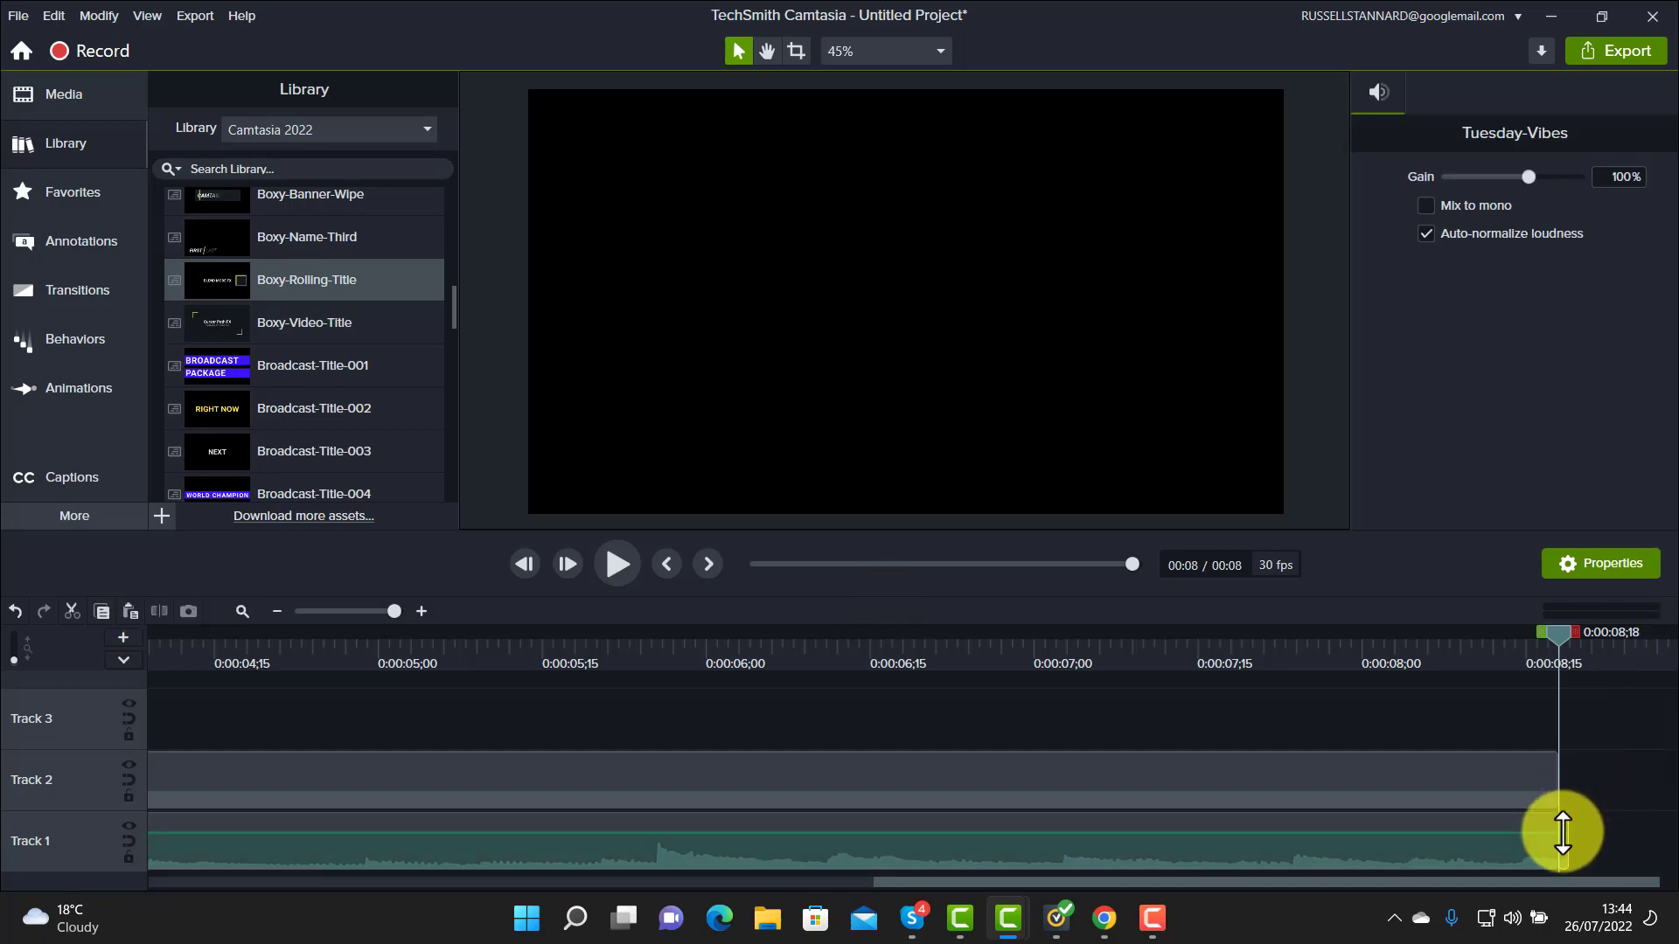
key("Delete")
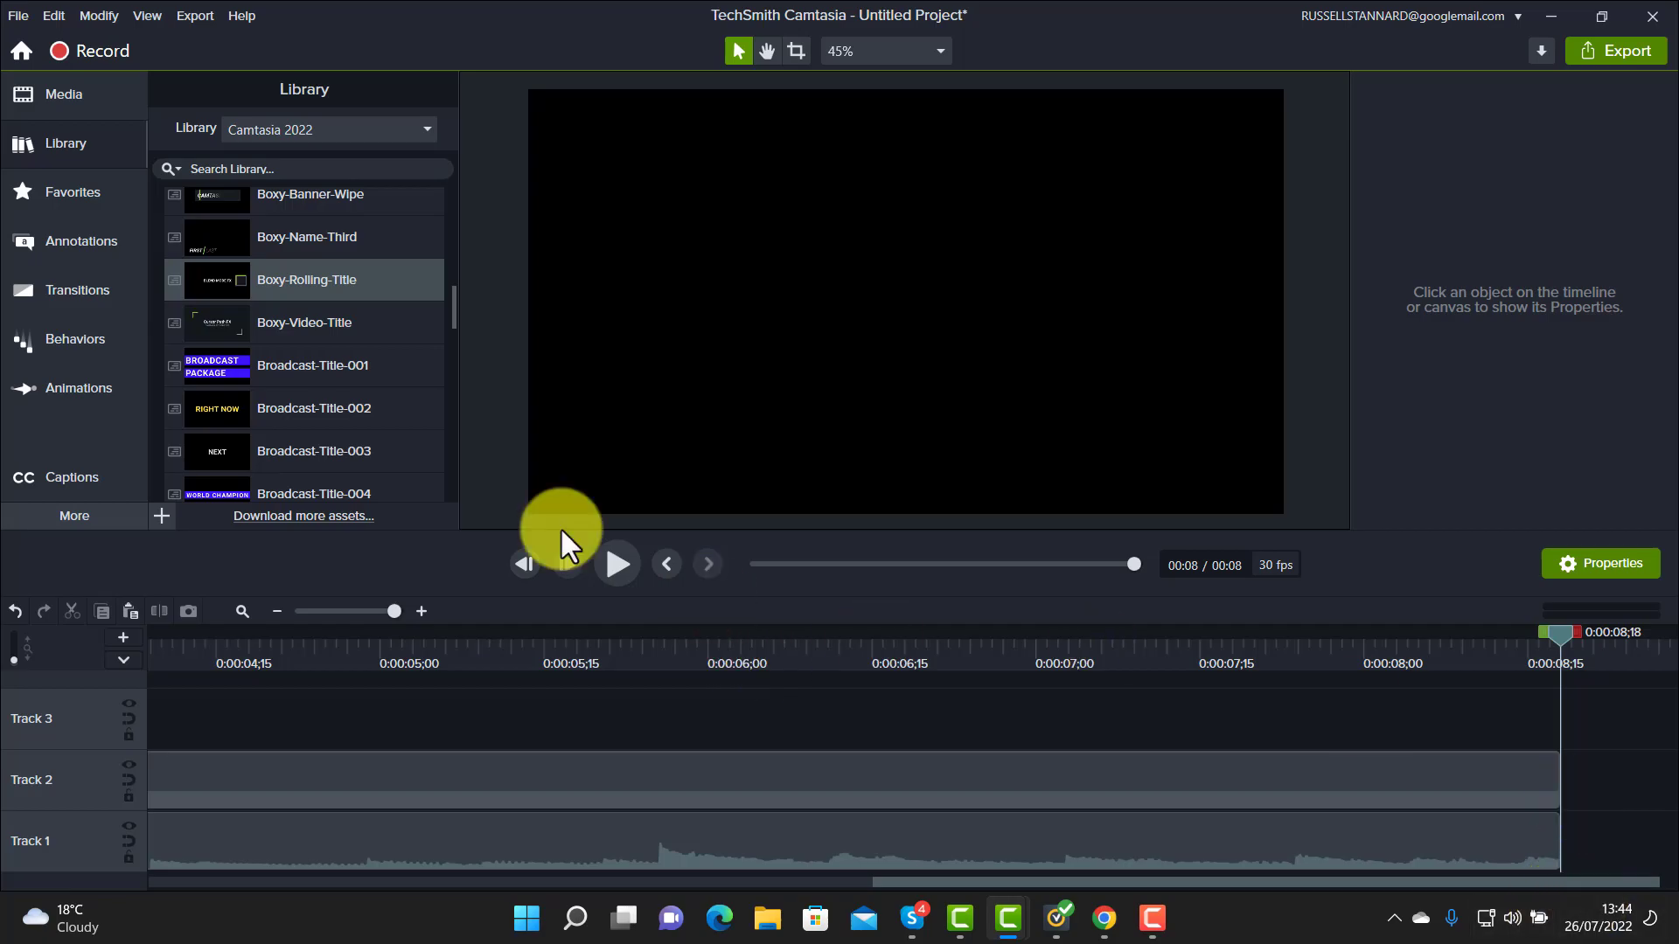
Open the audio effects and play the last seconds of the title to hear how the music ends
left_click_drag(393, 611, 353, 610)
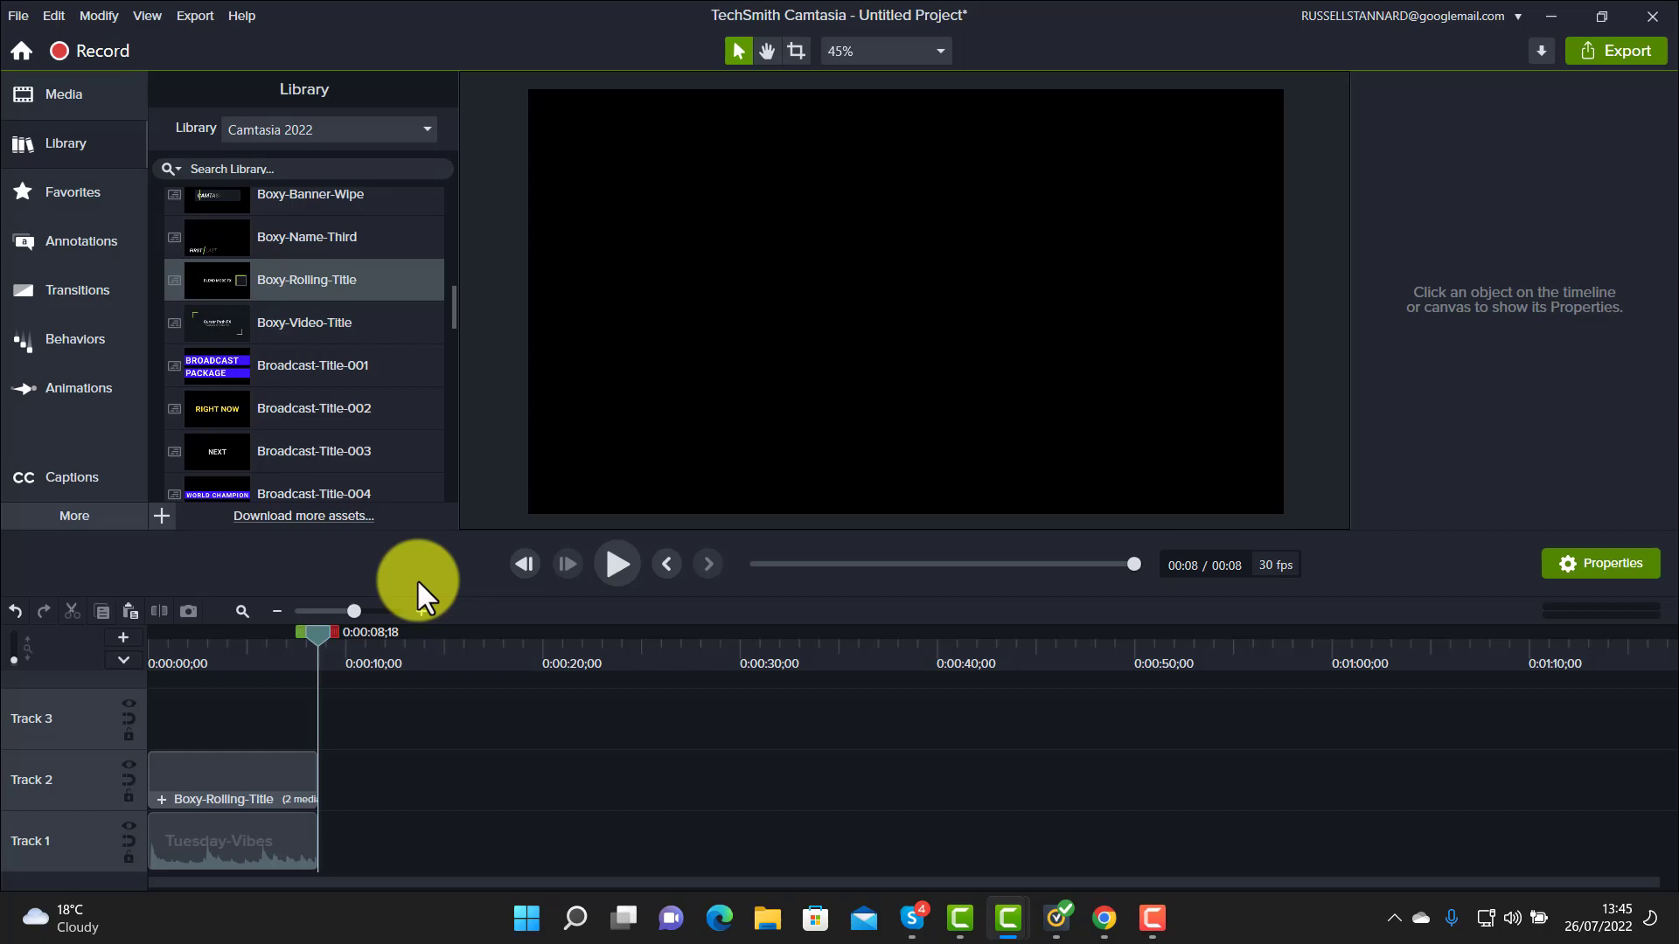
left_click(71, 520)
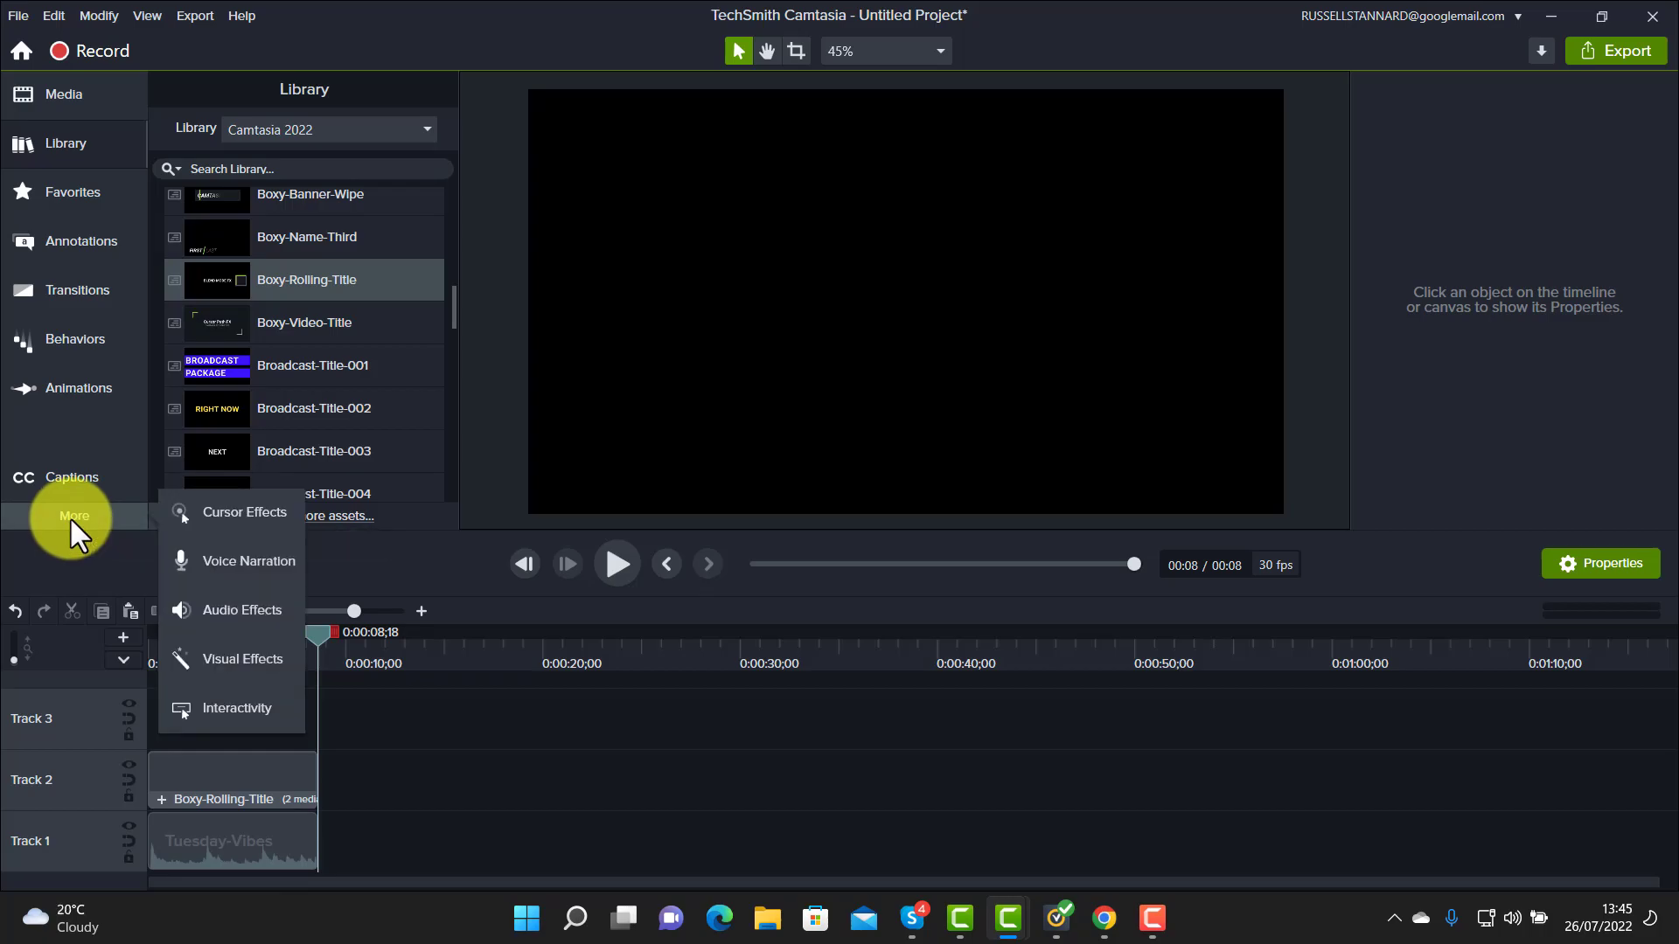
left_click(248, 611)
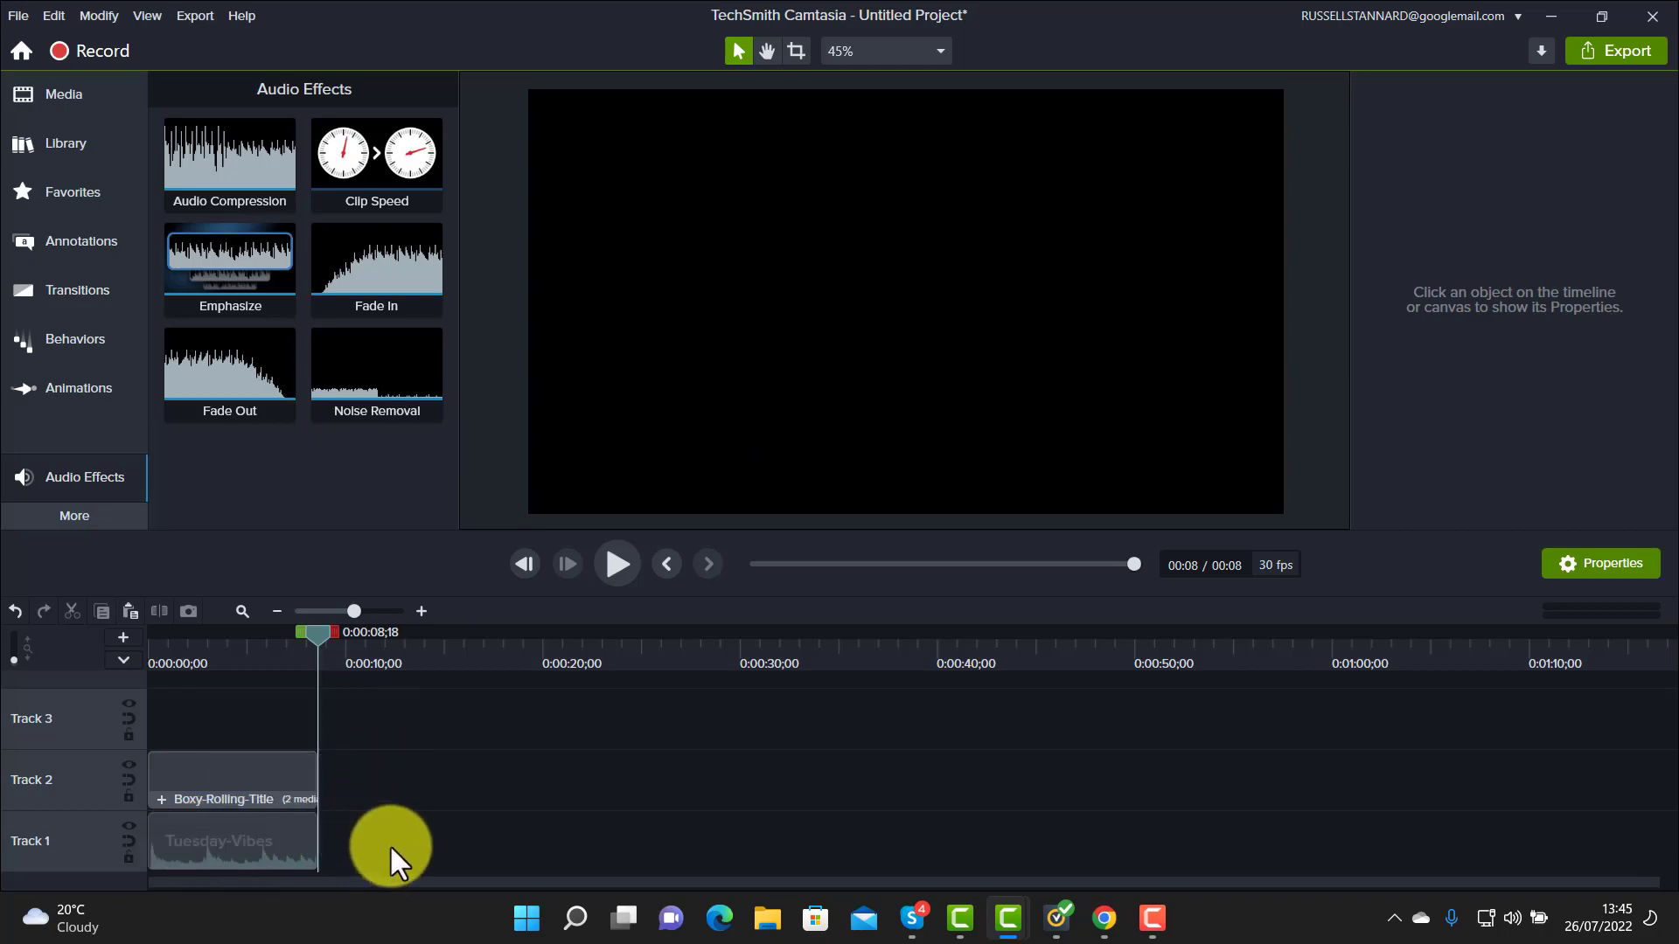
left_click_drag(320, 632, 285, 626)
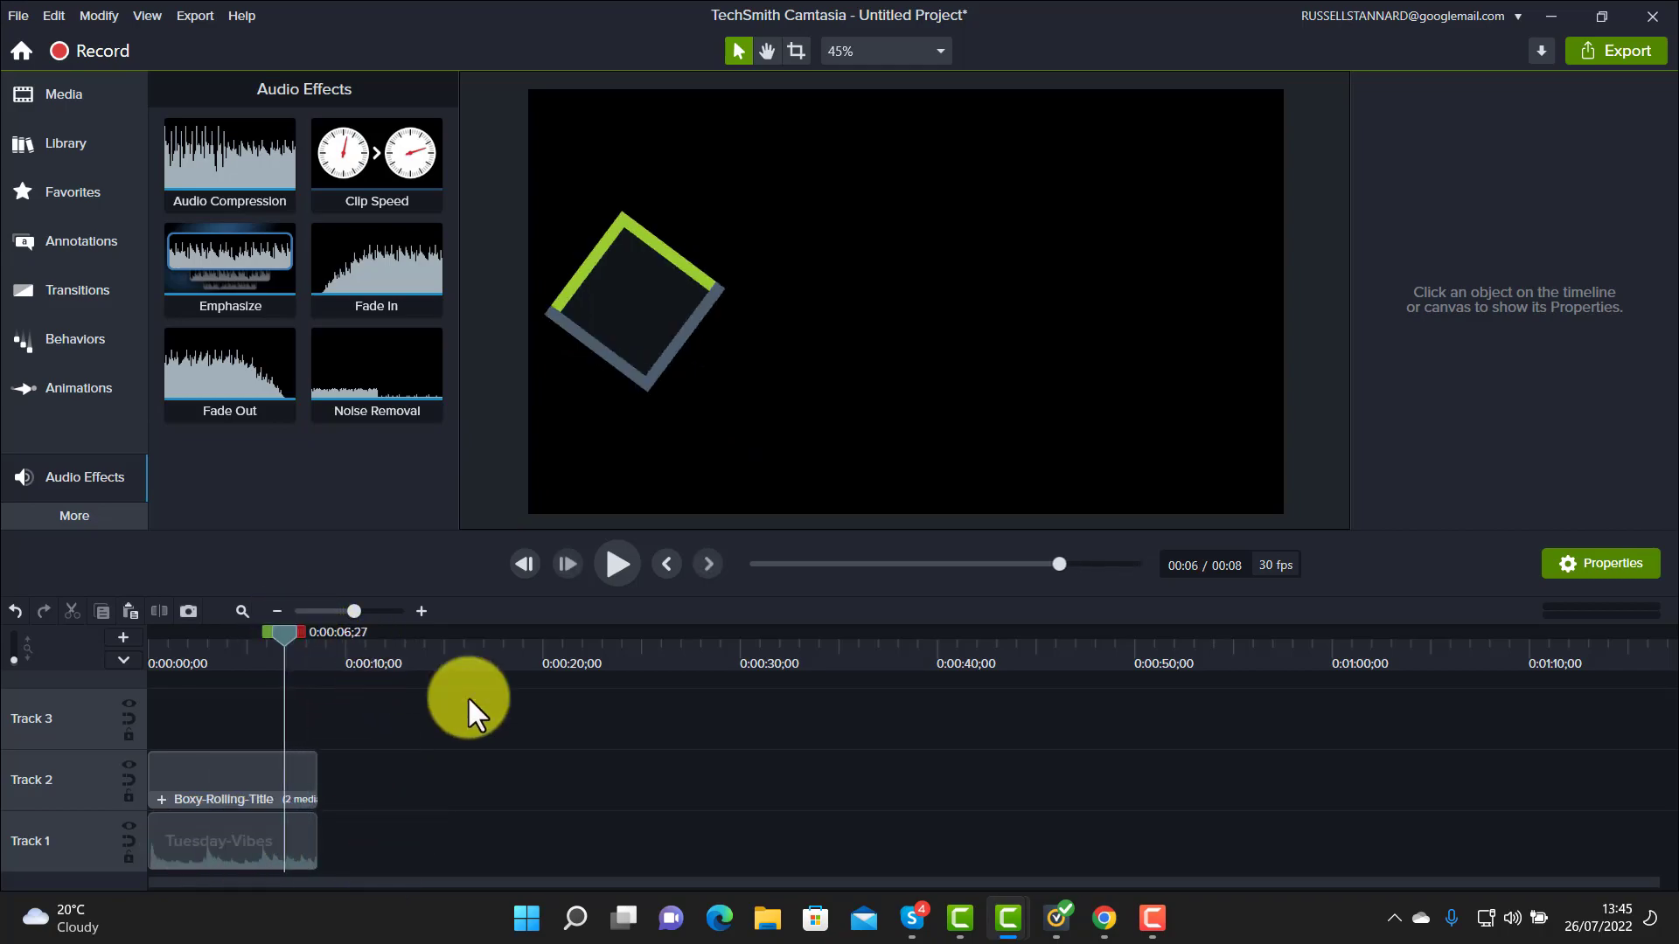
left_click(620, 561)
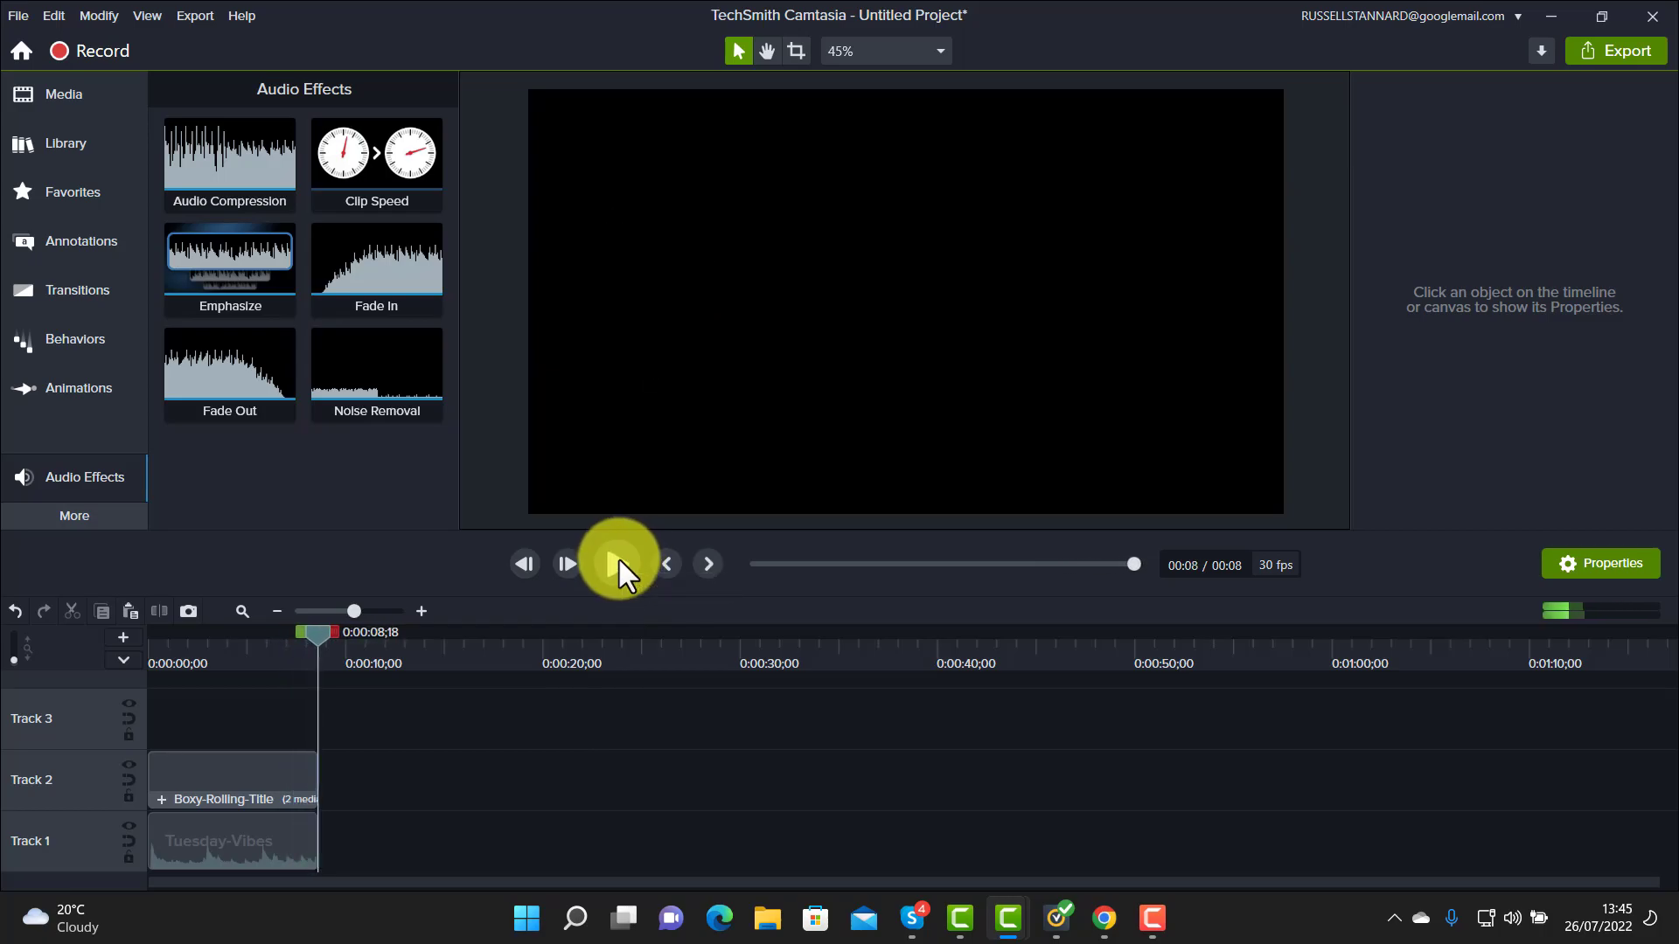
Apply the Fade Out audio effect to the Tuesday-Vibes music on Track 1 and play the timeline to hear it
left_click_drag(225, 390, 299, 838)
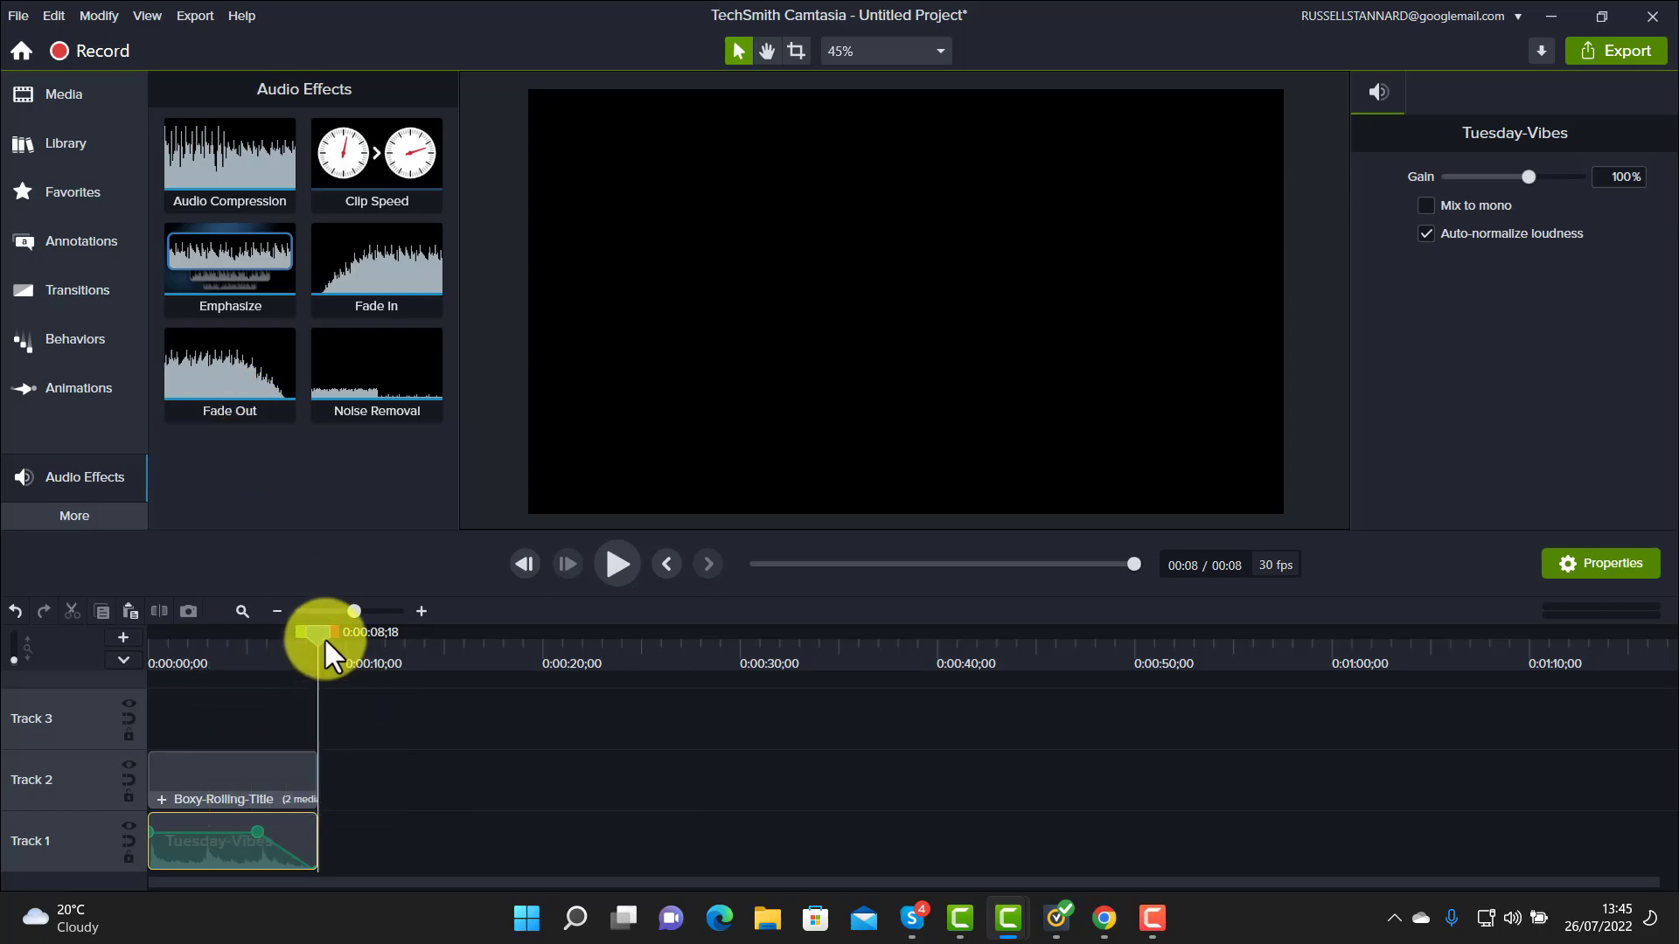
left_click_drag(320, 631, 191, 630)
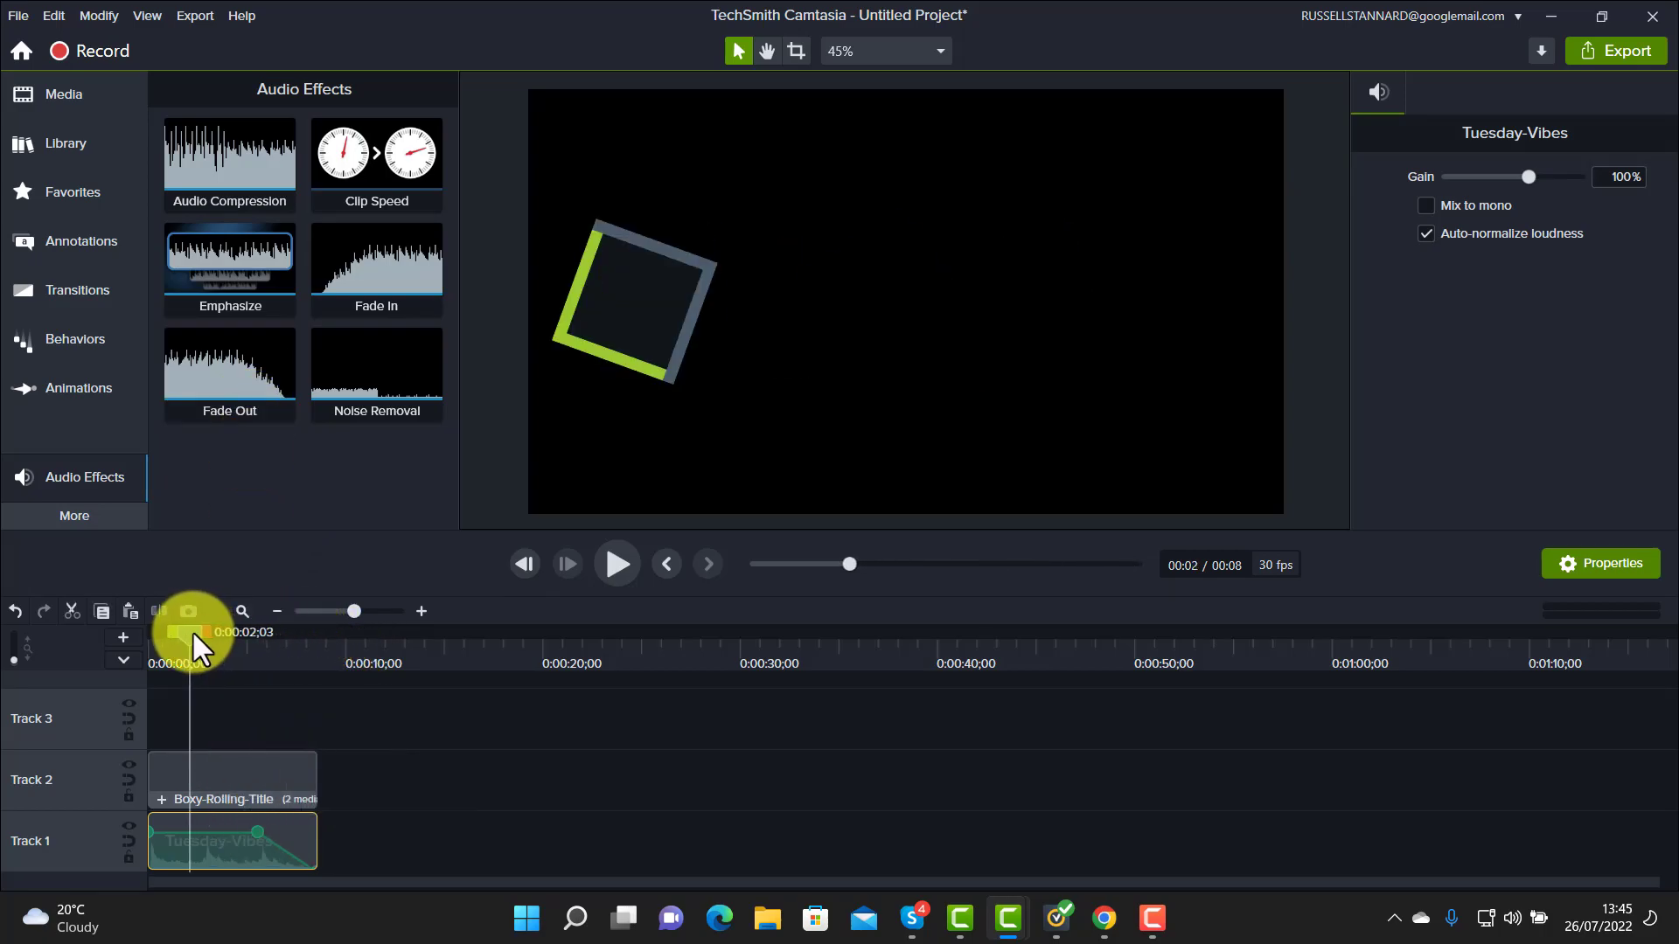
left_click(619, 568)
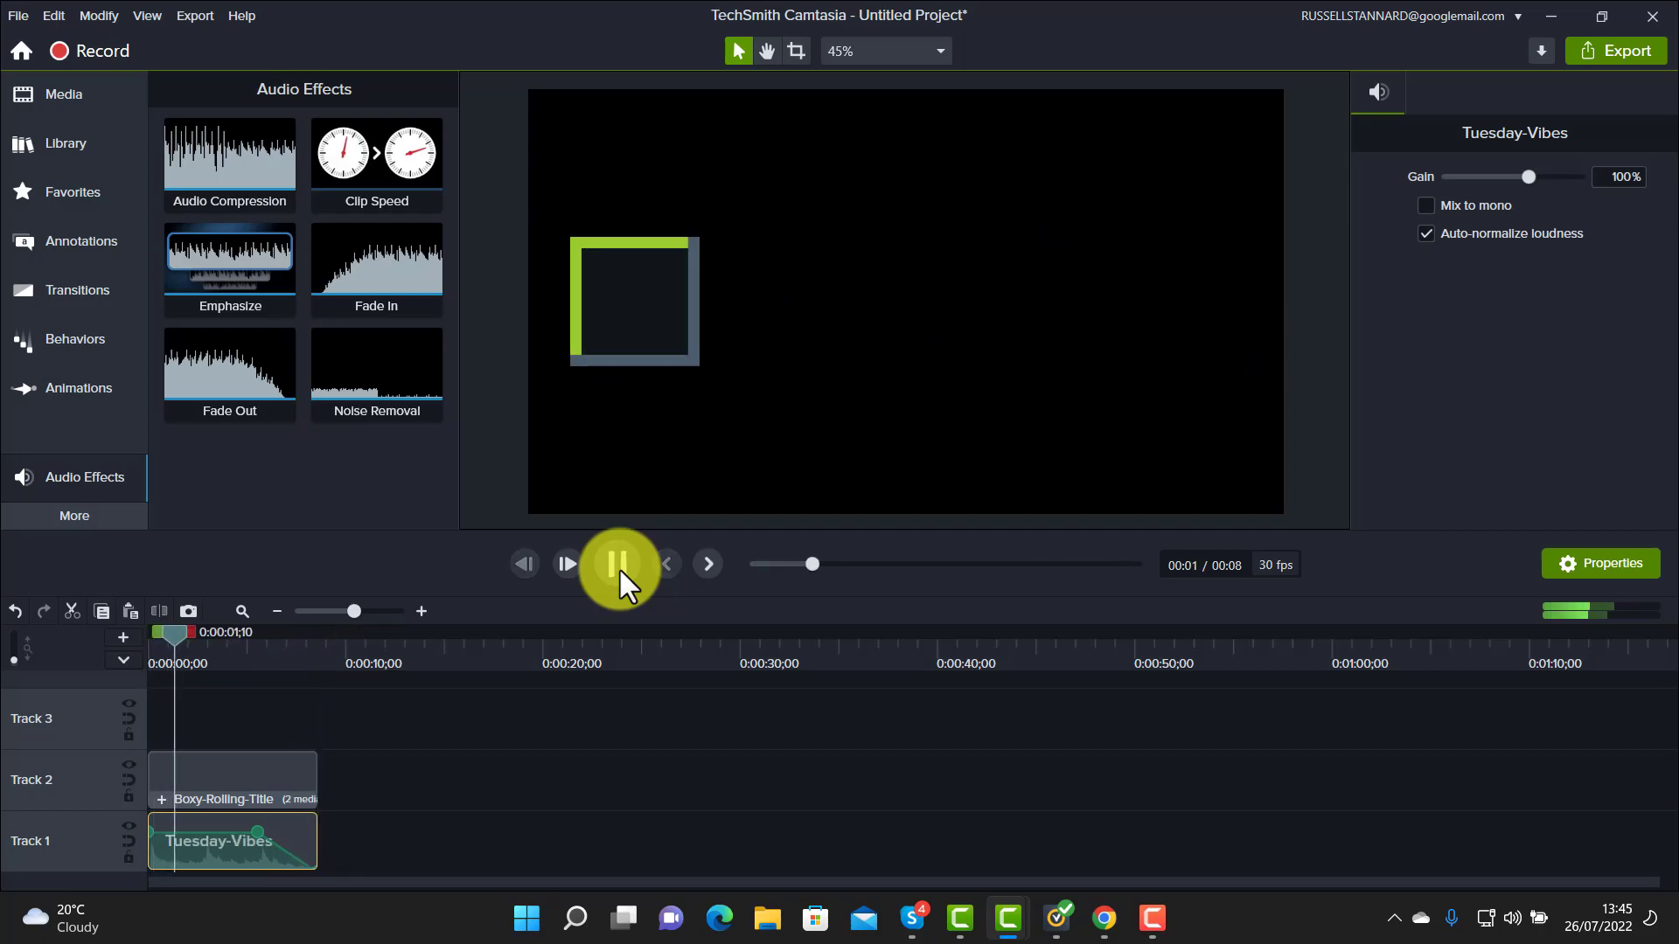
left_click(618, 567)
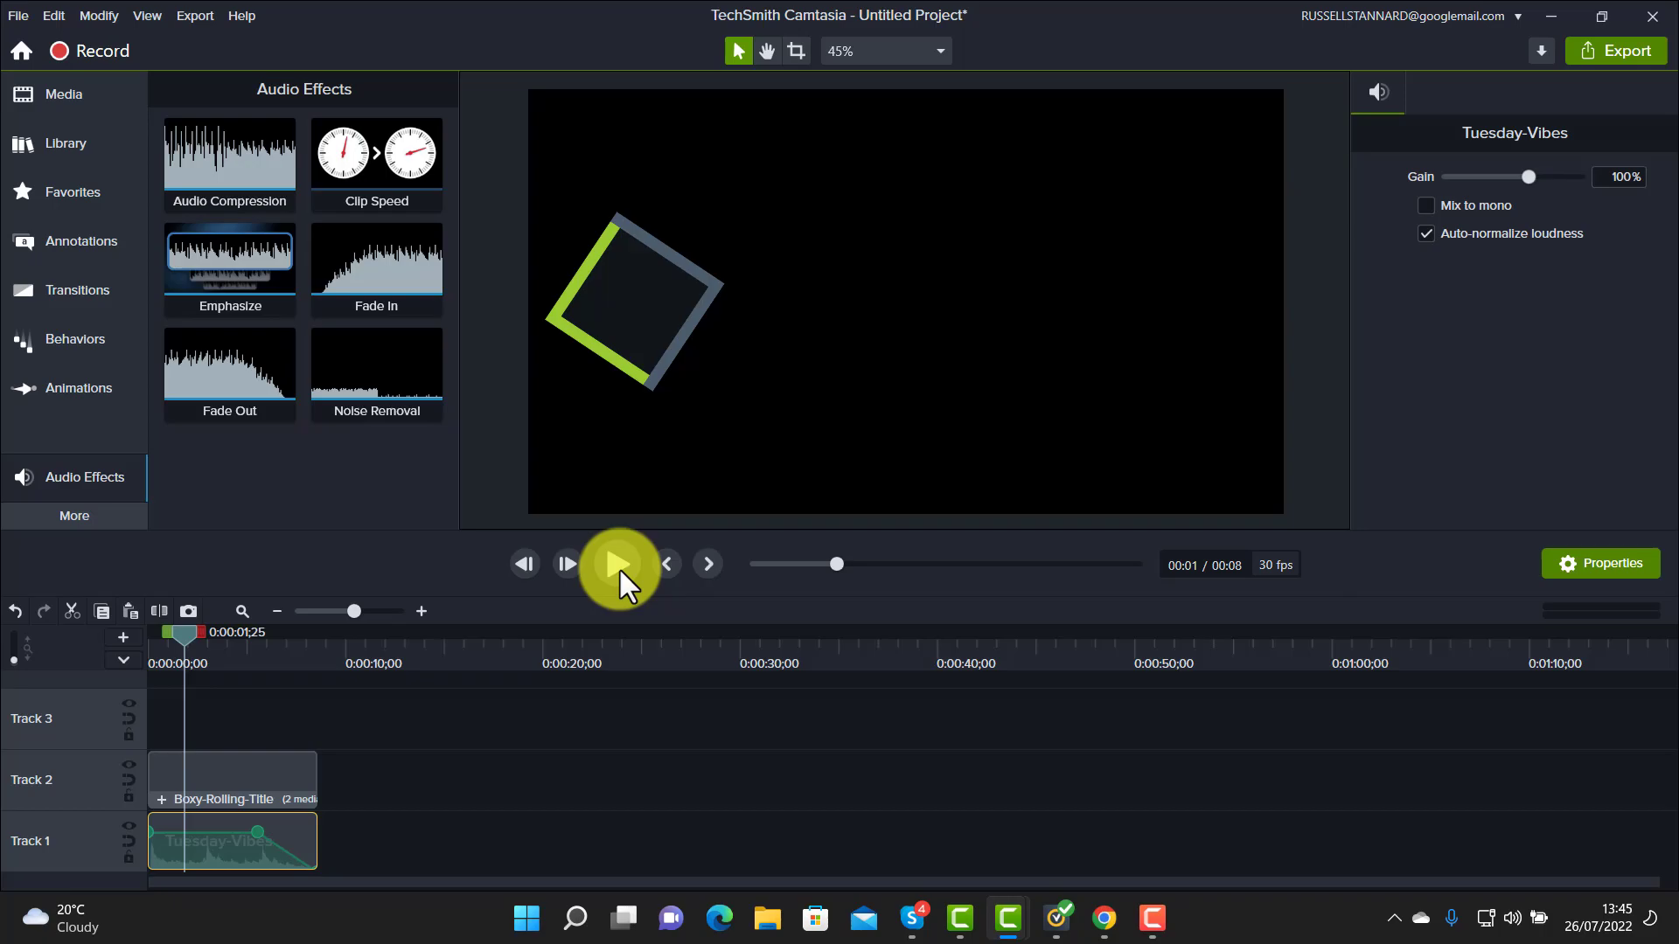
Replace the Tuesday-Vibes music on Track 1 with Clap-And-Stomp from the library's Audio folder, previewing it before placing it at the start
left_click_drag(429, 844, 173, 848)
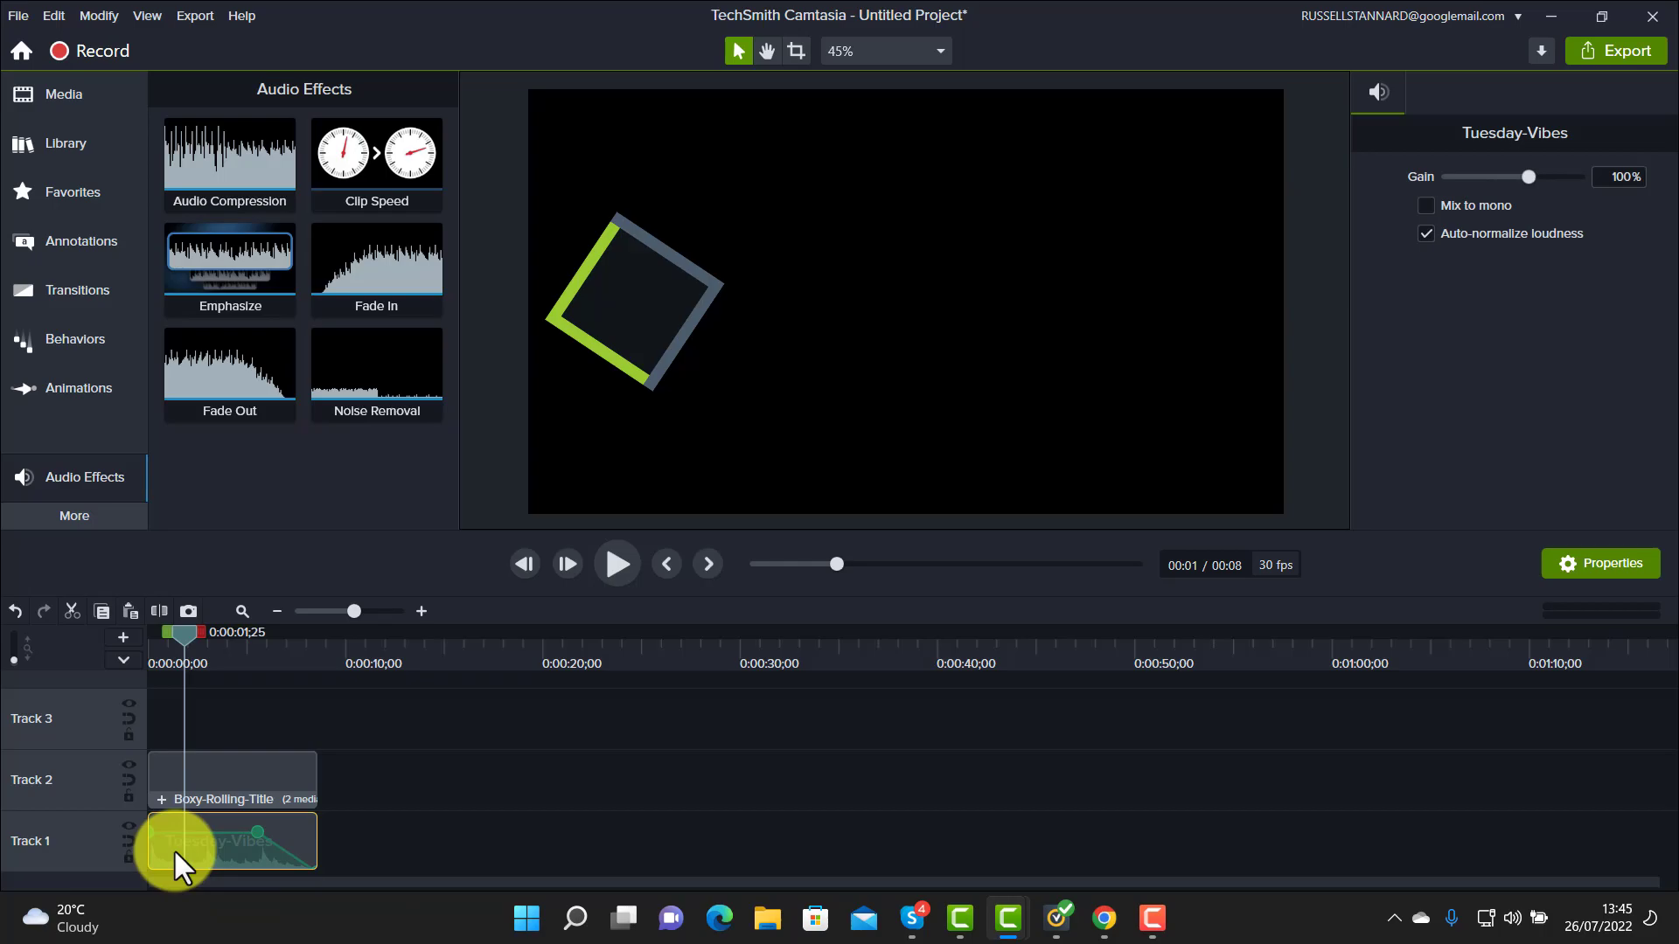
key("Delete")
left_click(81, 144)
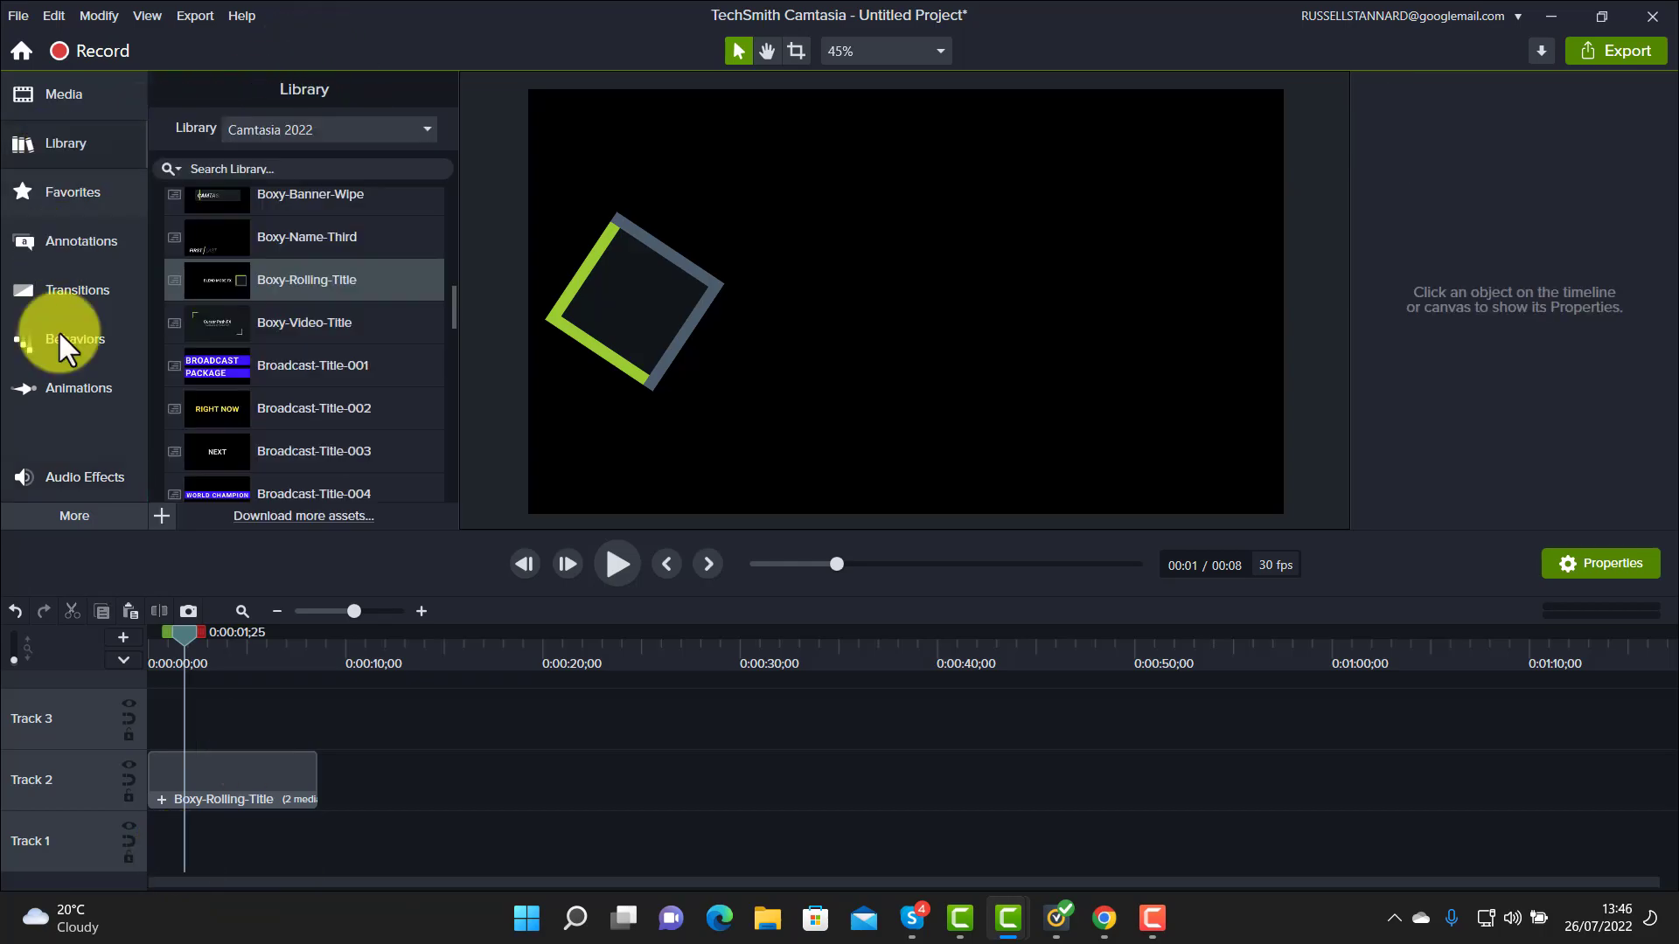
left_click_drag(452, 312, 454, 186)
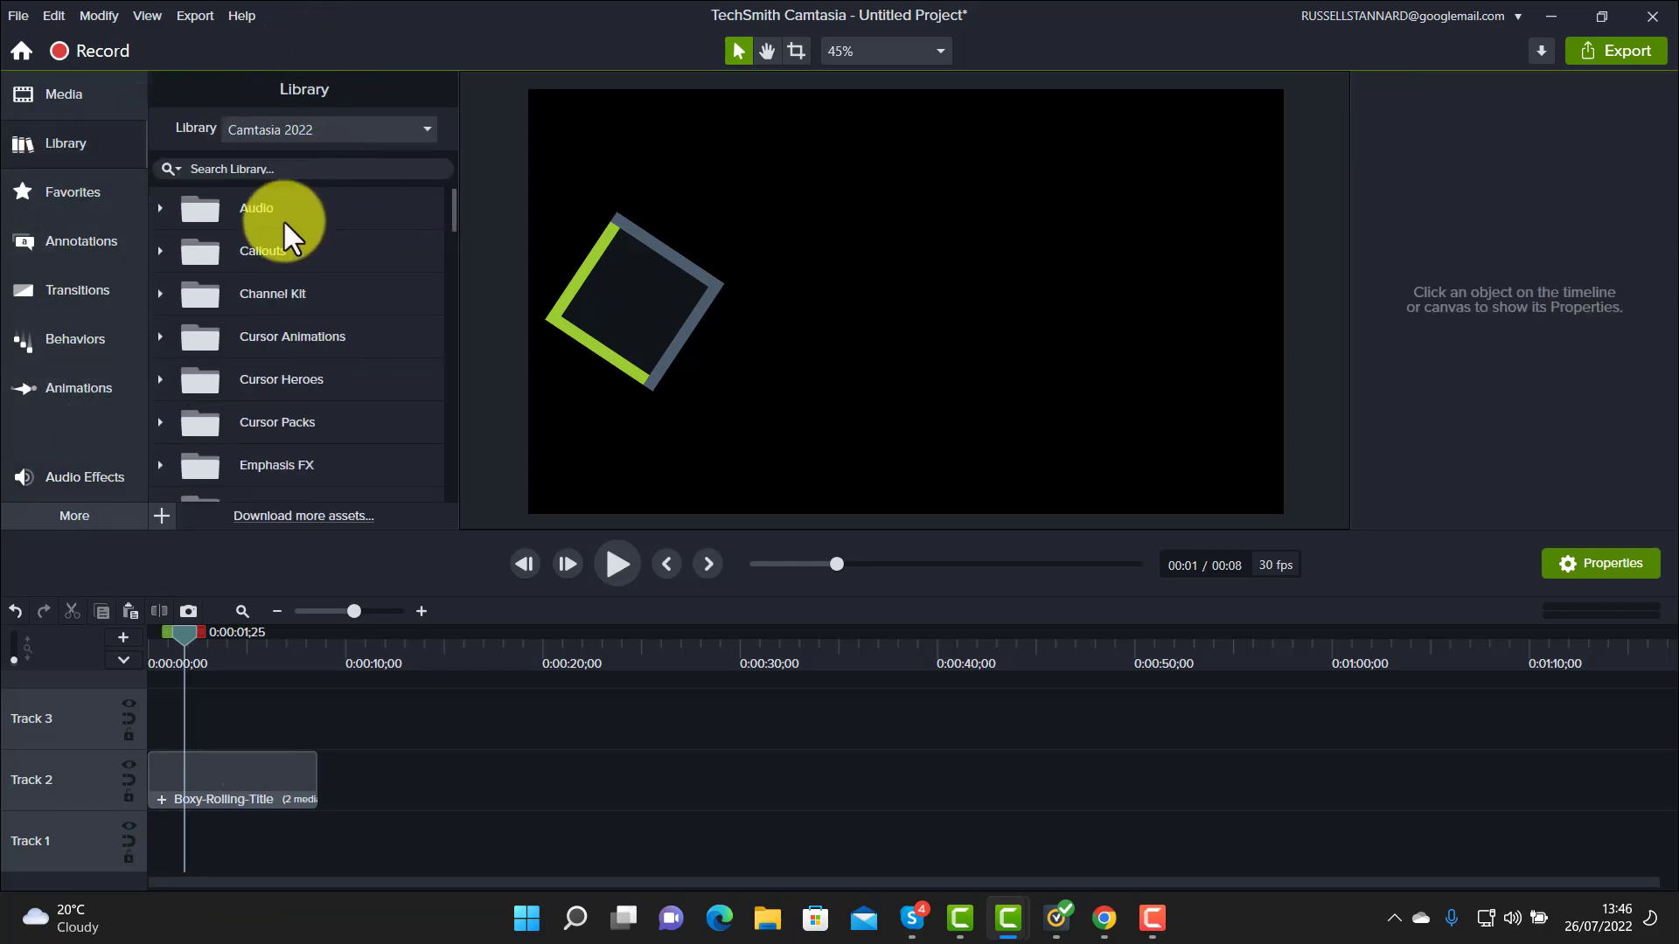
left_click(159, 209)
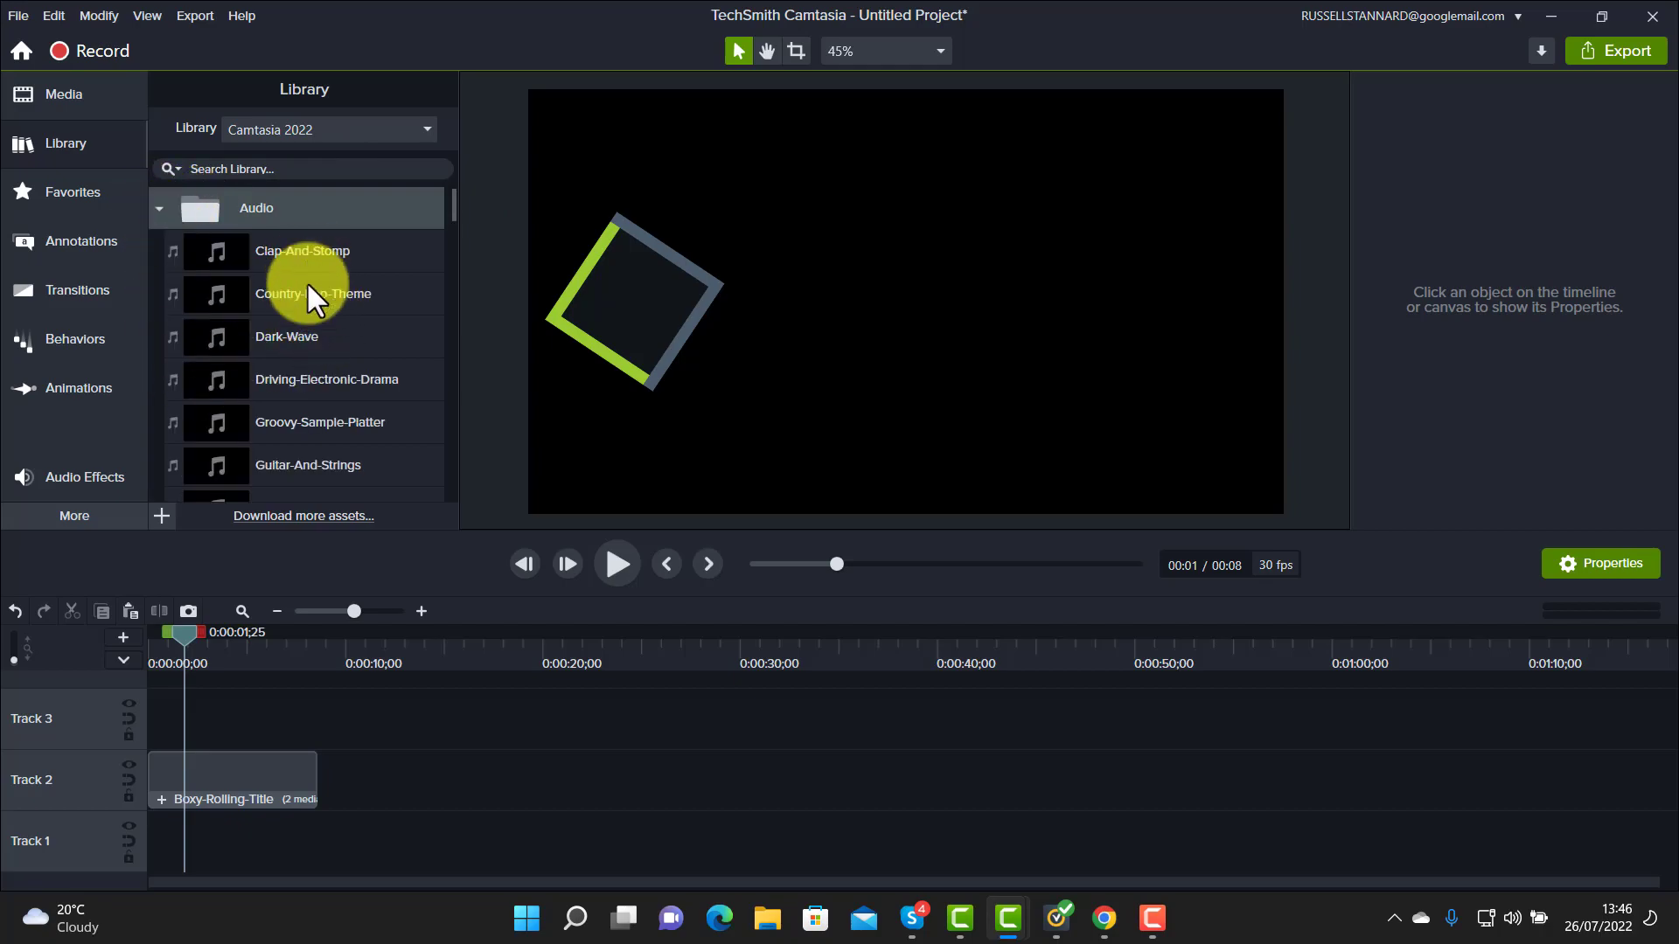
left_click(287, 253)
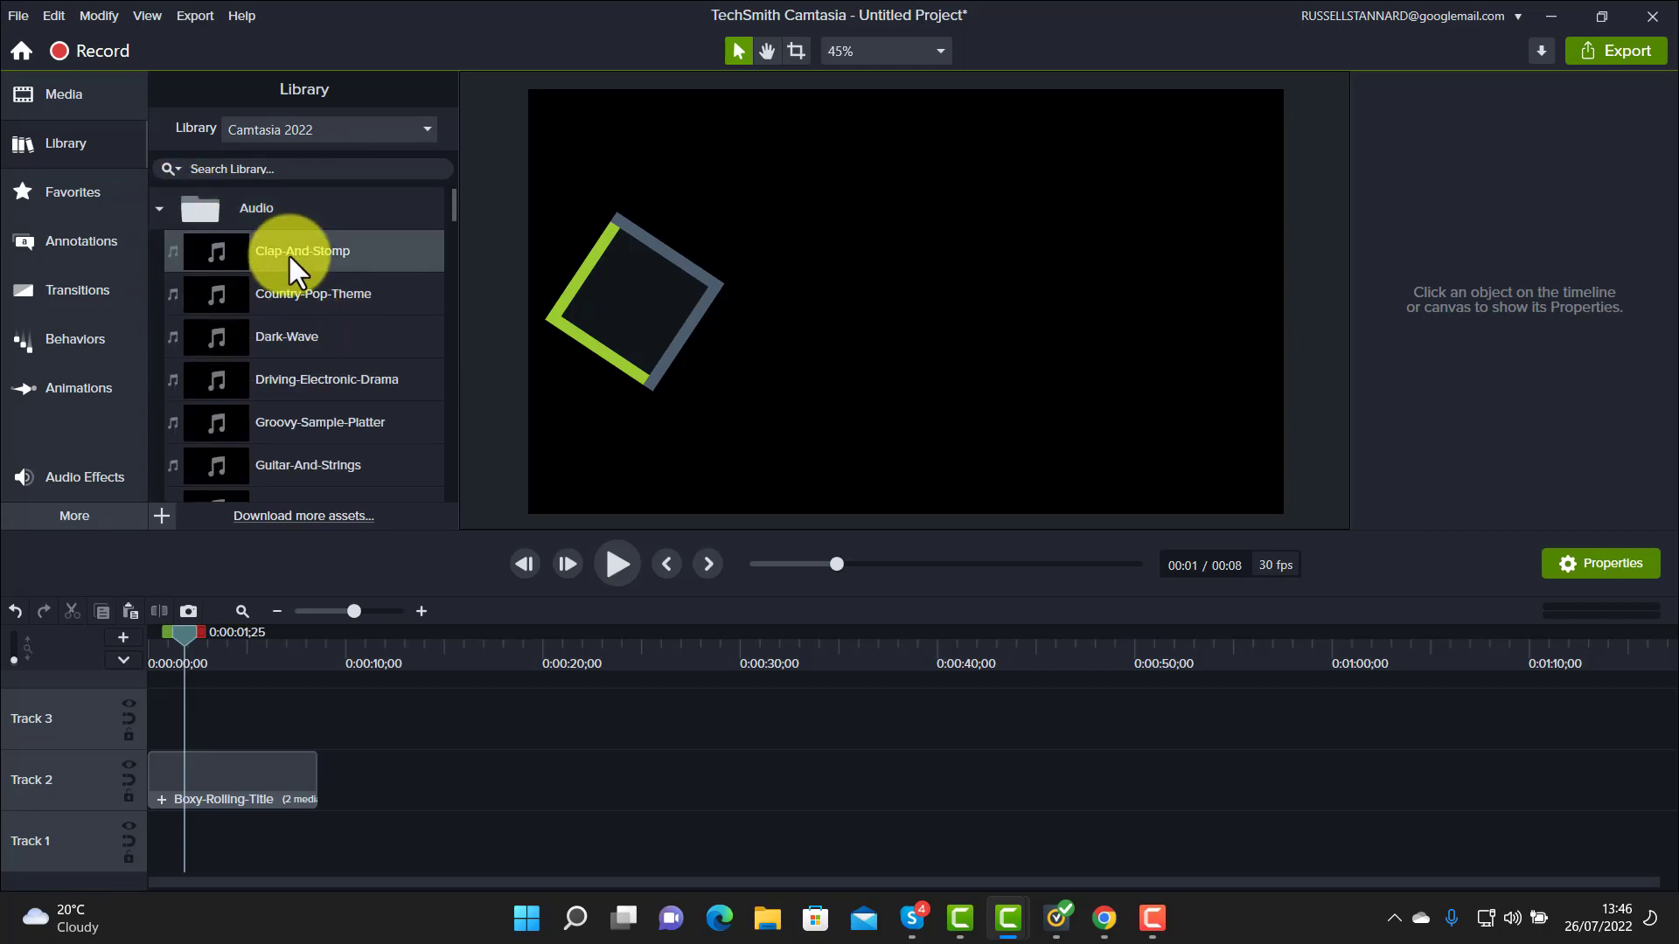
double_click(287, 253)
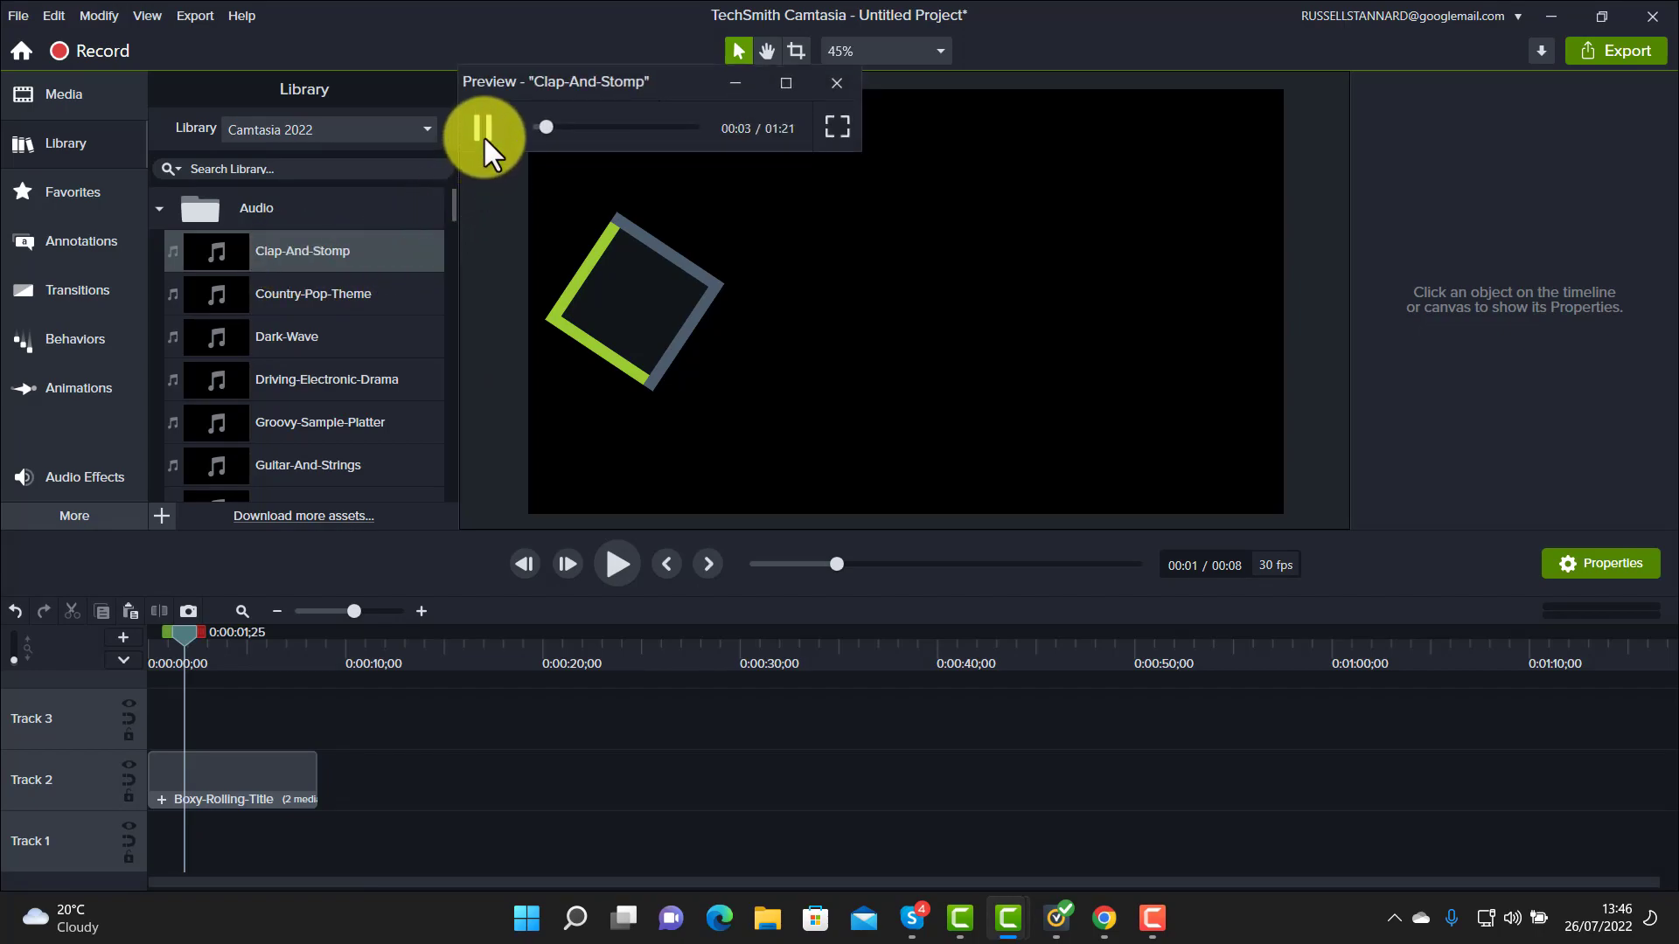
left_click_drag(280, 270, 101, 856)
Split the Clap-And-Stomp music at 0:00:08;17, near the end of the title clip, and delete the part after it
left_click_drag(182, 658, 311, 643)
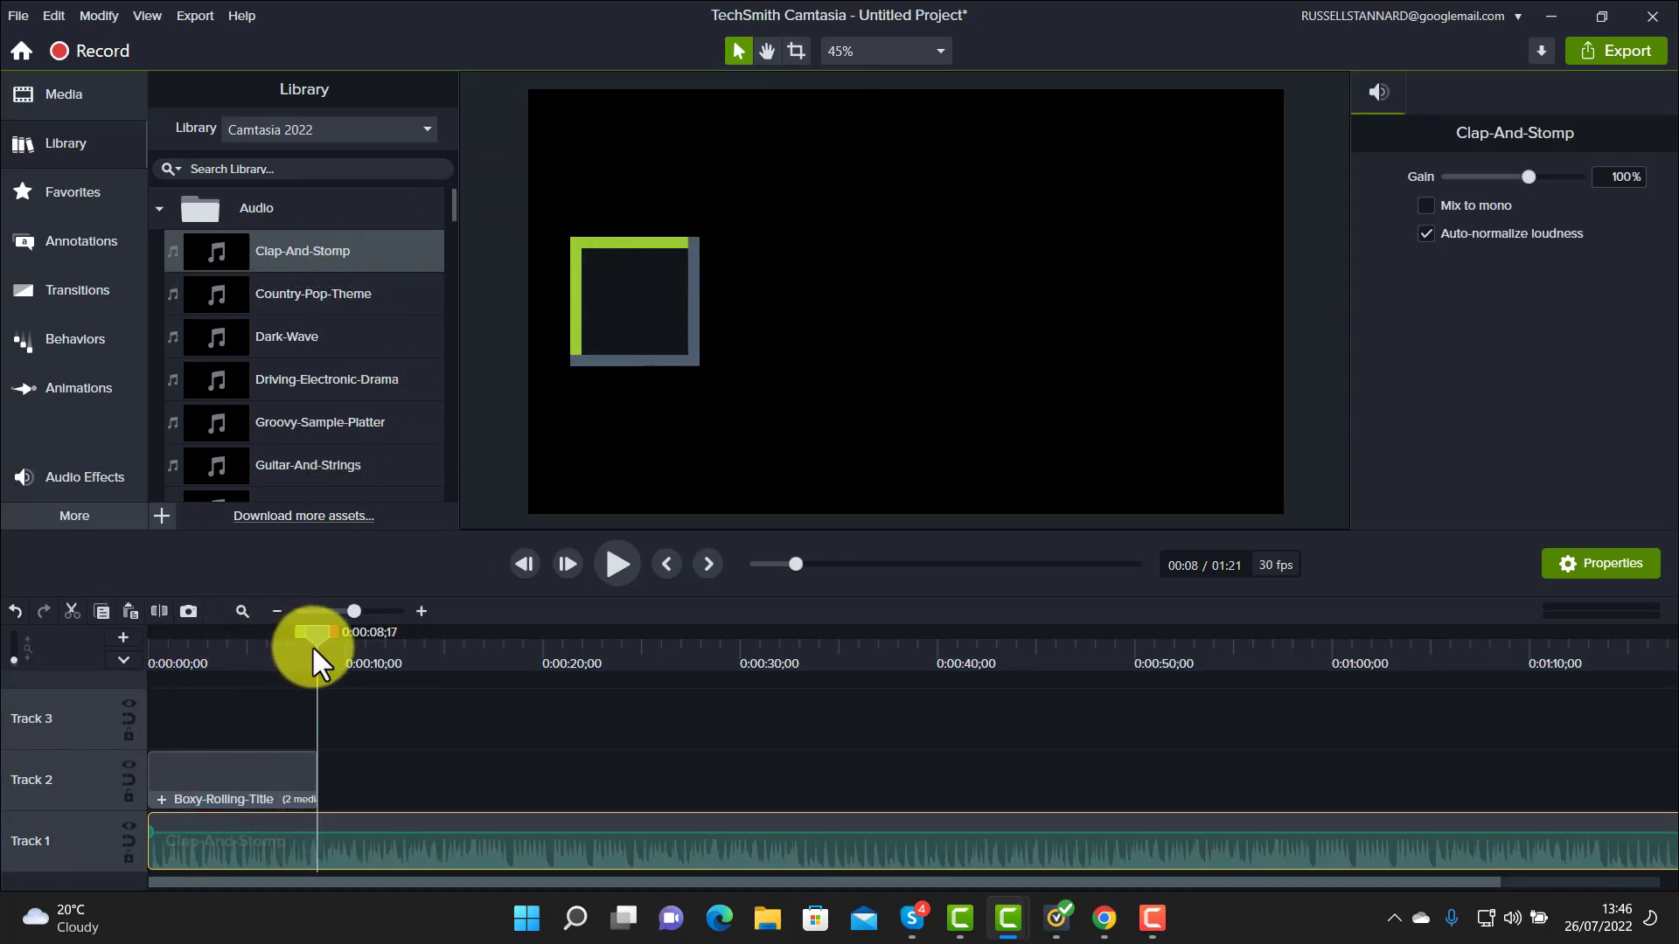
left_click_drag(365, 756, 333, 927)
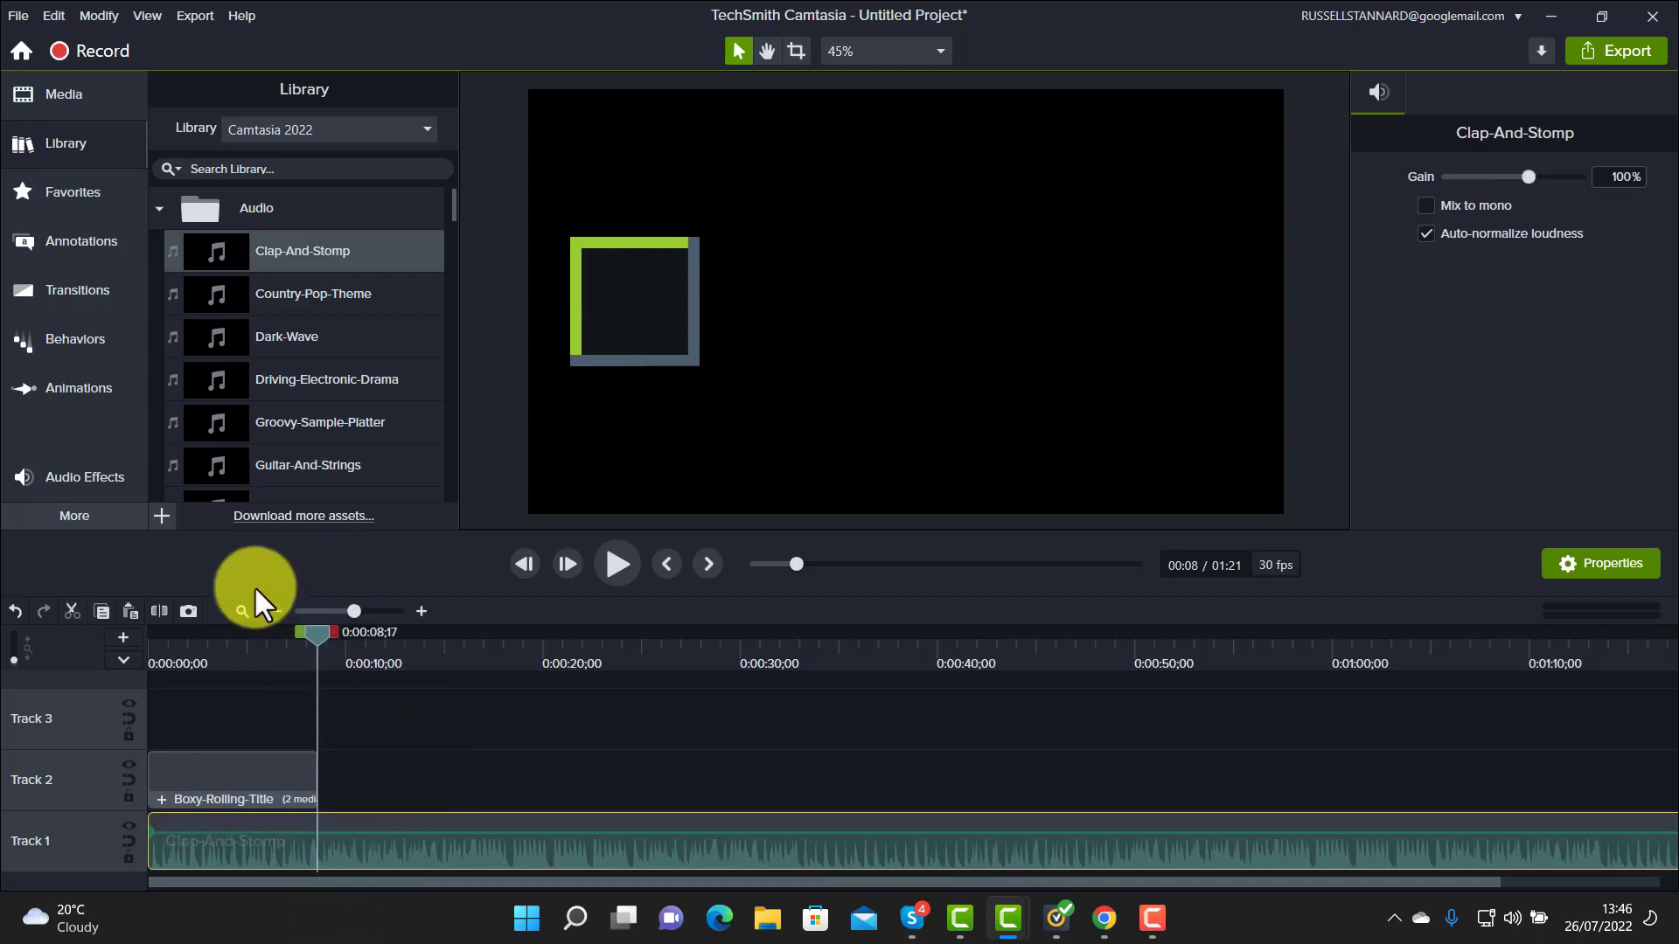
left_click(160, 611)
left_click(393, 854)
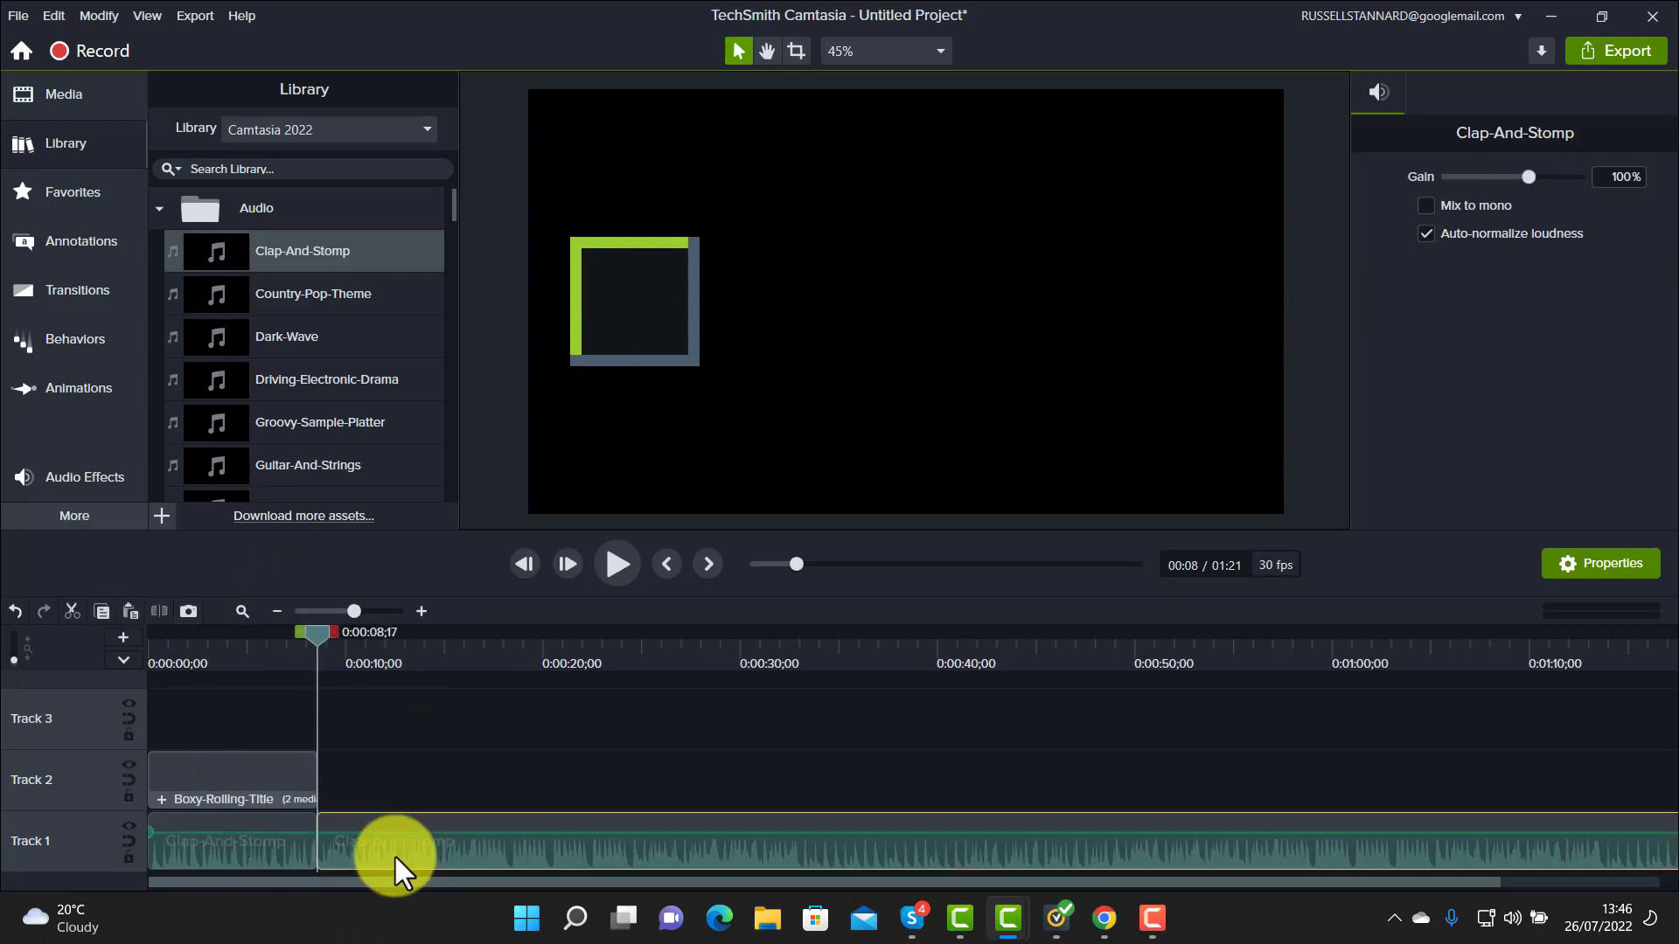
key("Delete")
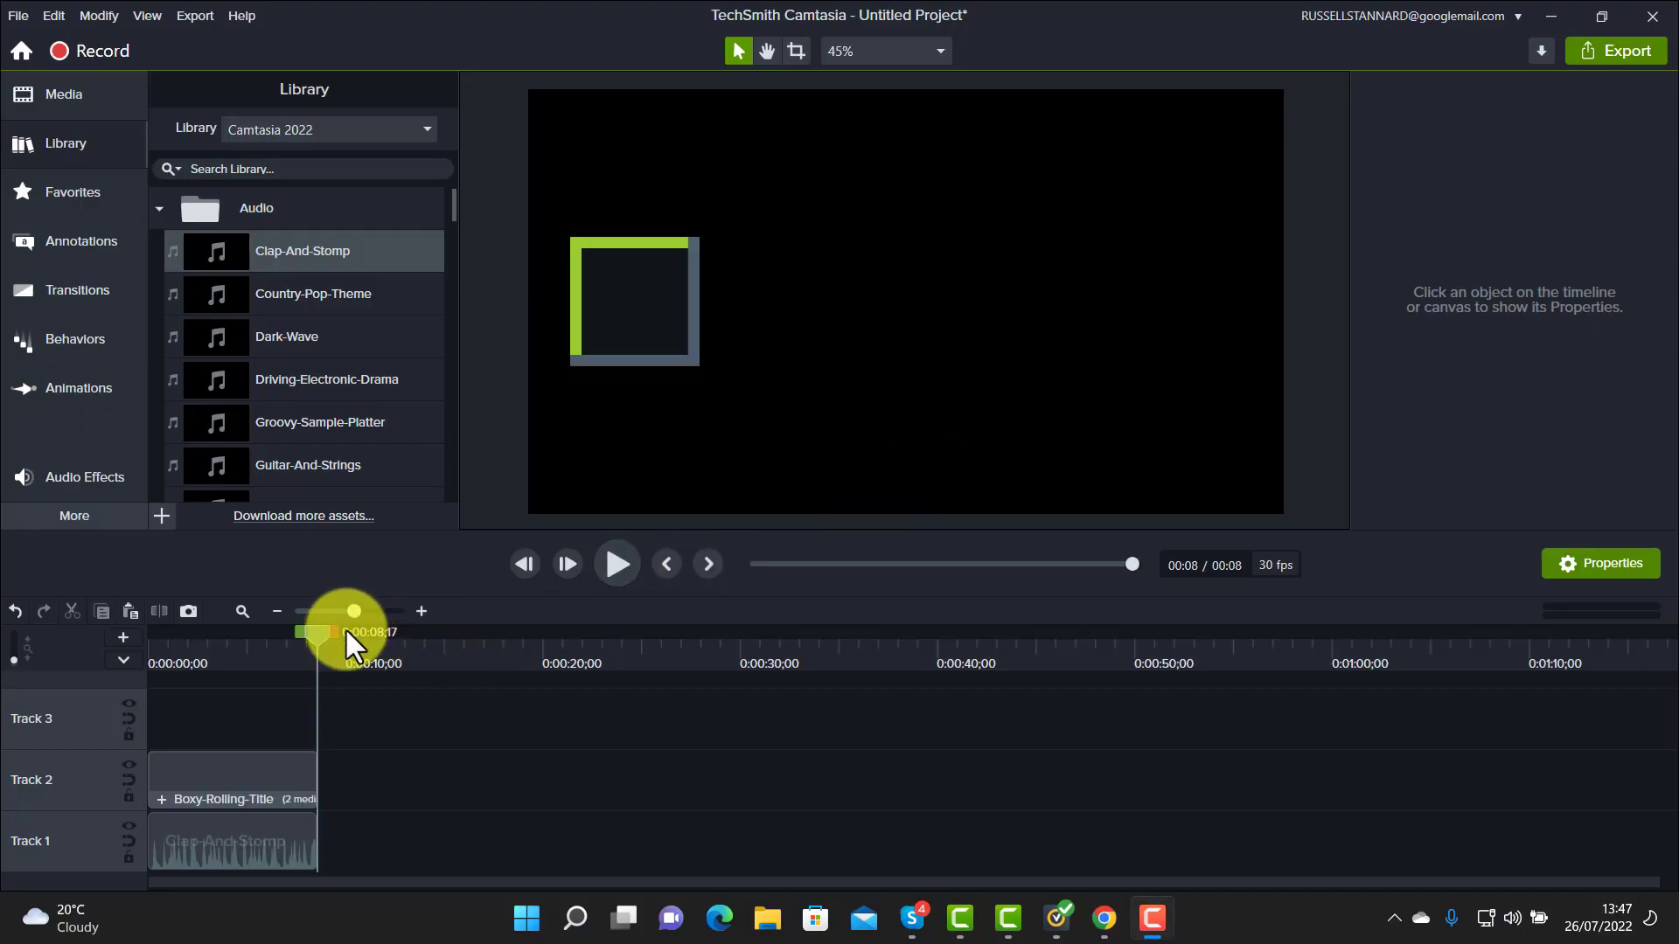
Apply the Fade Out audio effect to the Clap-And-Stomp music and play the timeline to check it
mouse_move(317, 633)
left_mouse_down()
mouse_move(192, 627)
mouse_move(306, 649)
left_mouse_up()
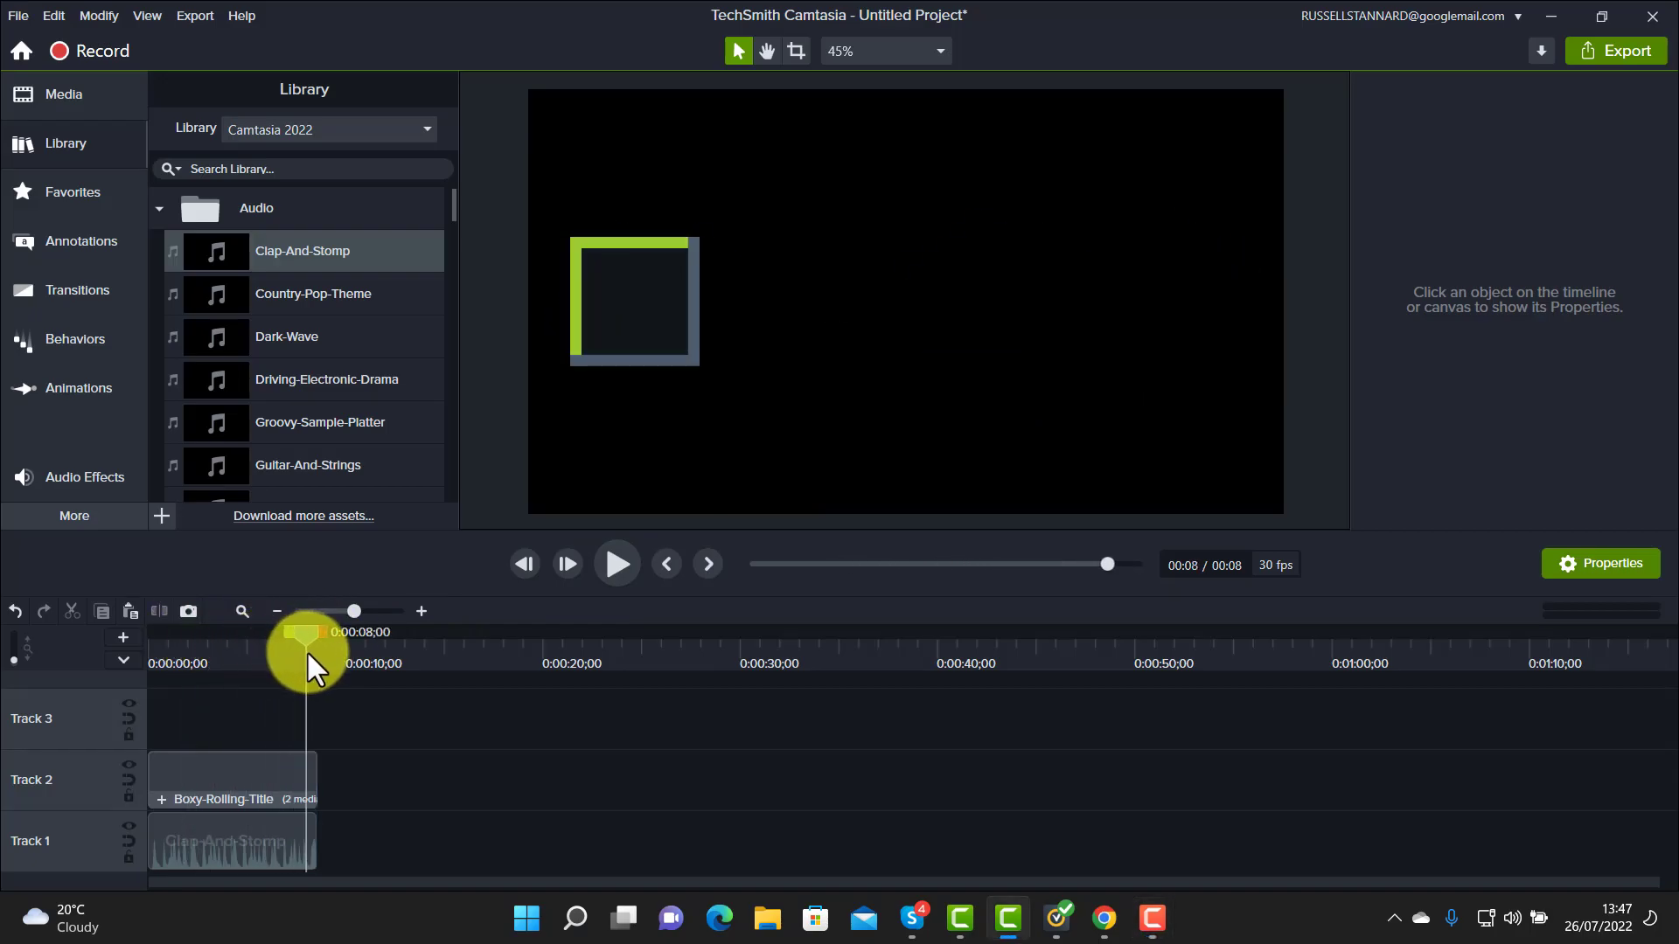
left_click(70, 479)
left_click_drag(225, 386, 281, 841)
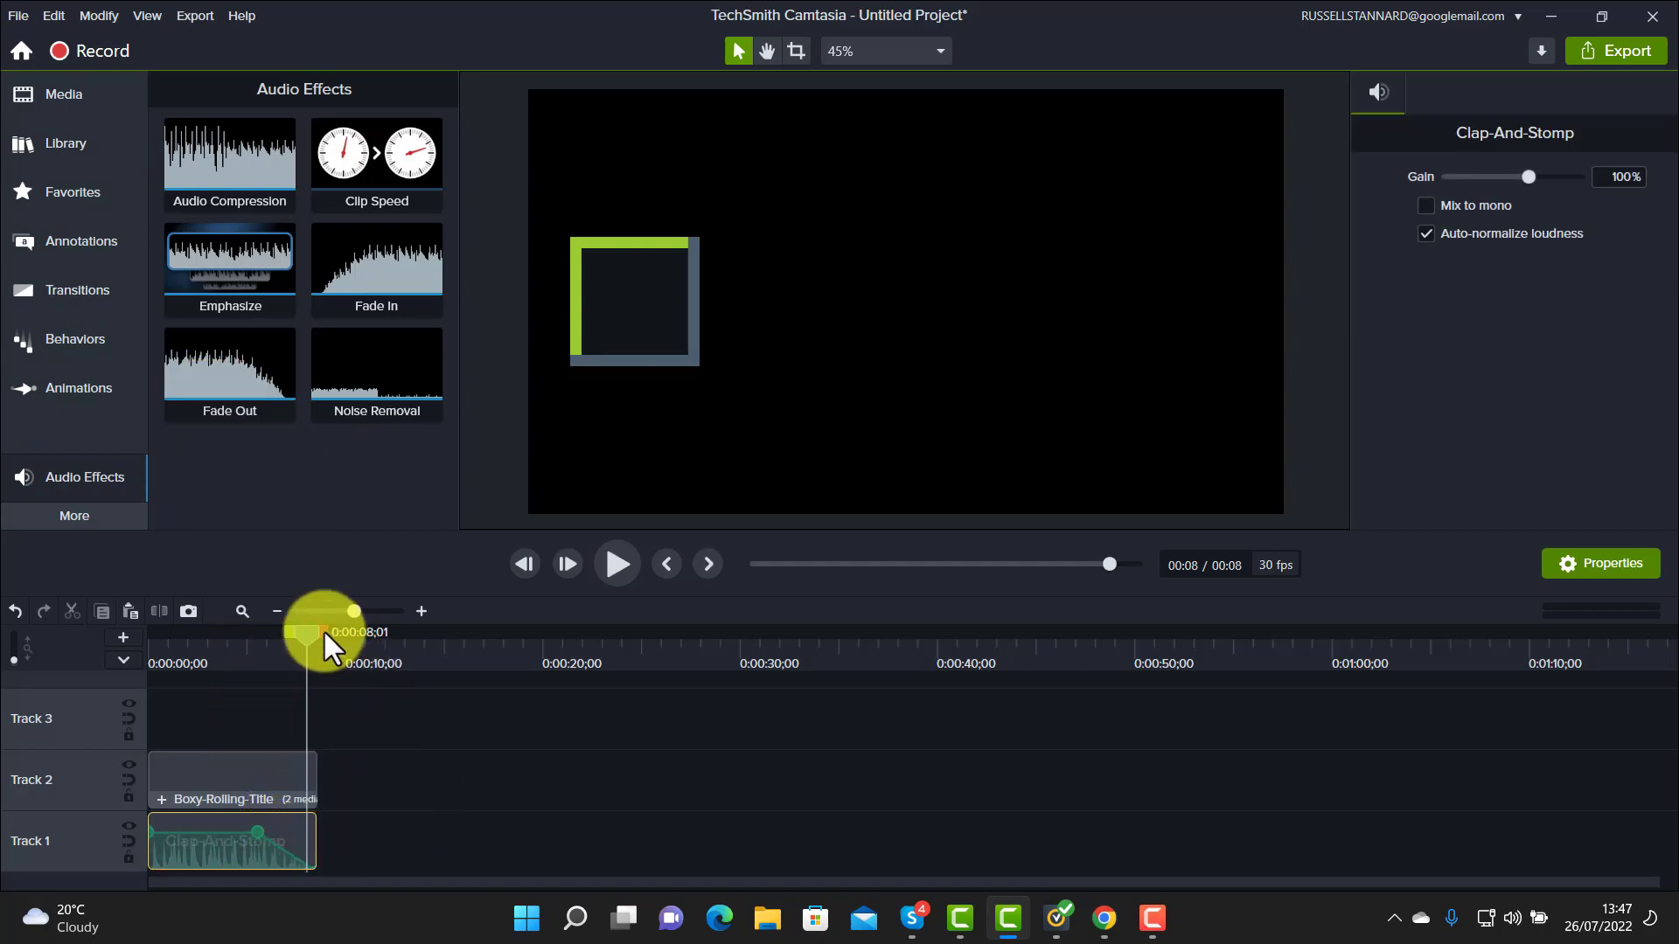
left_click_drag(309, 627, 186, 632)
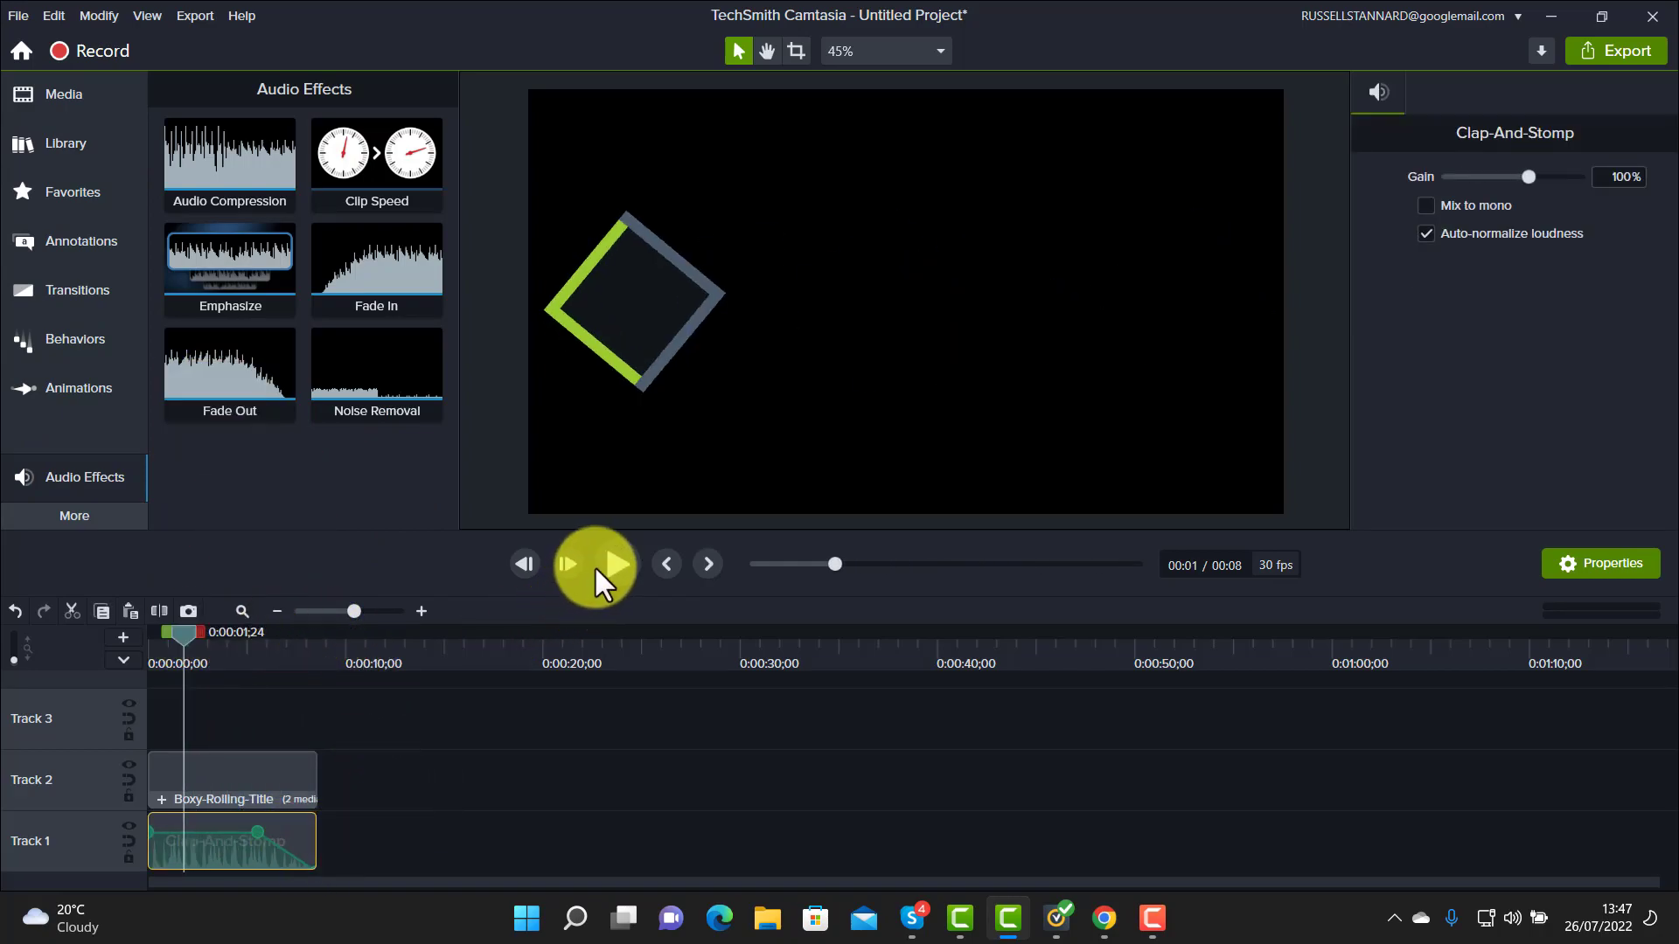
left_click(617, 564)
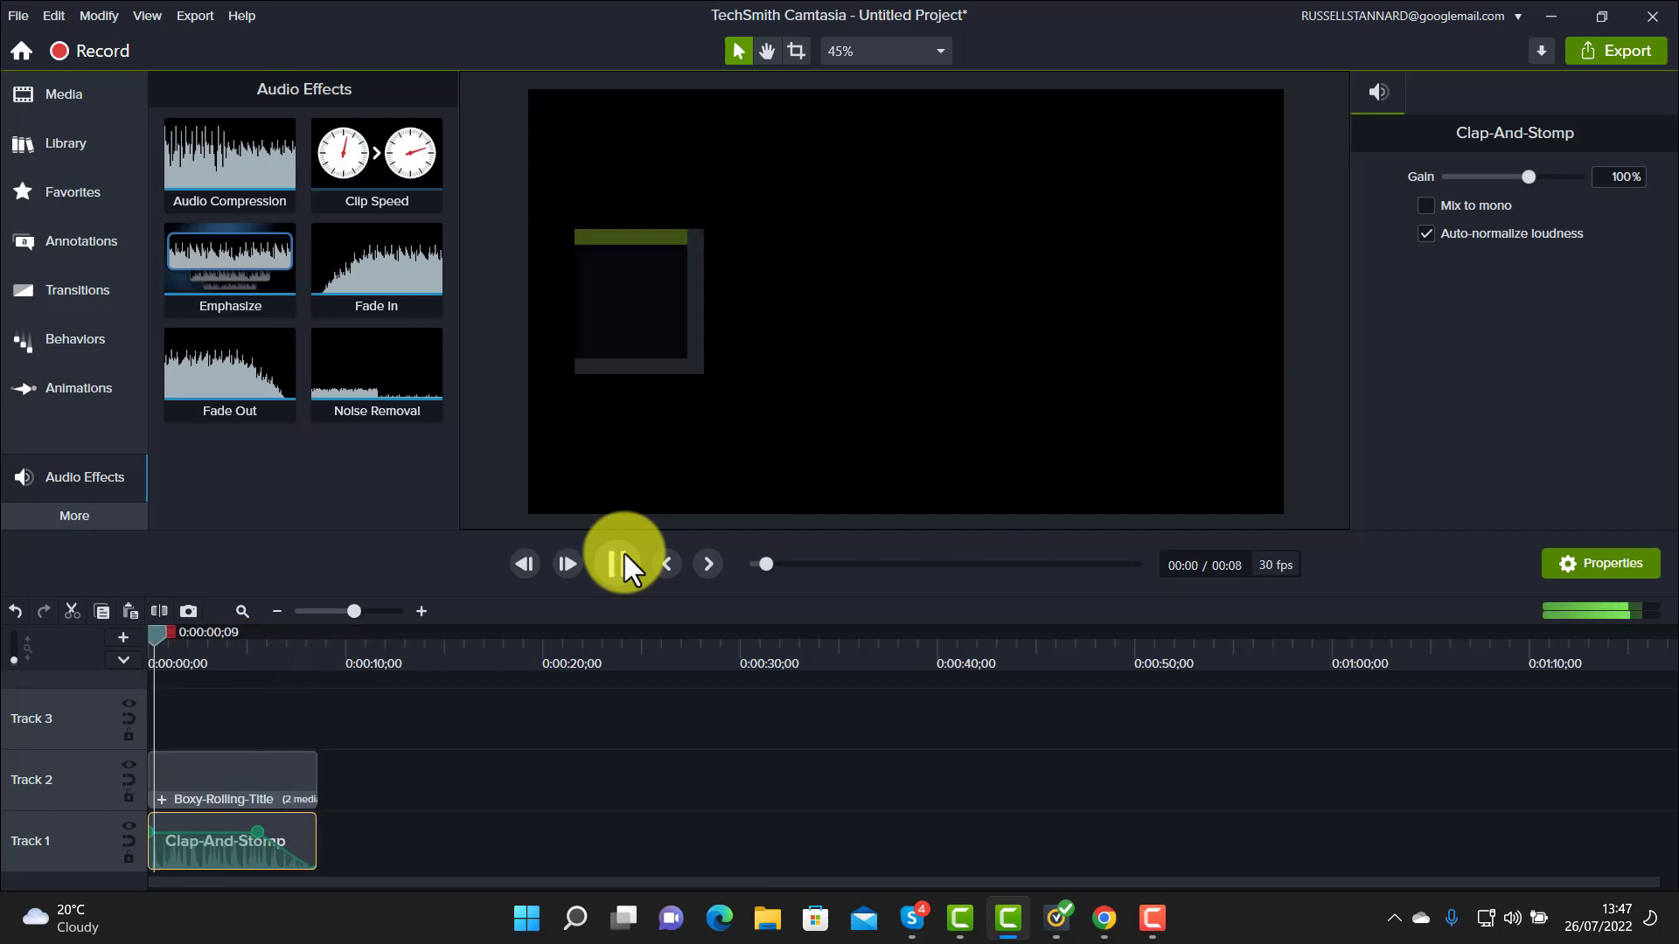
left_click(624, 552)
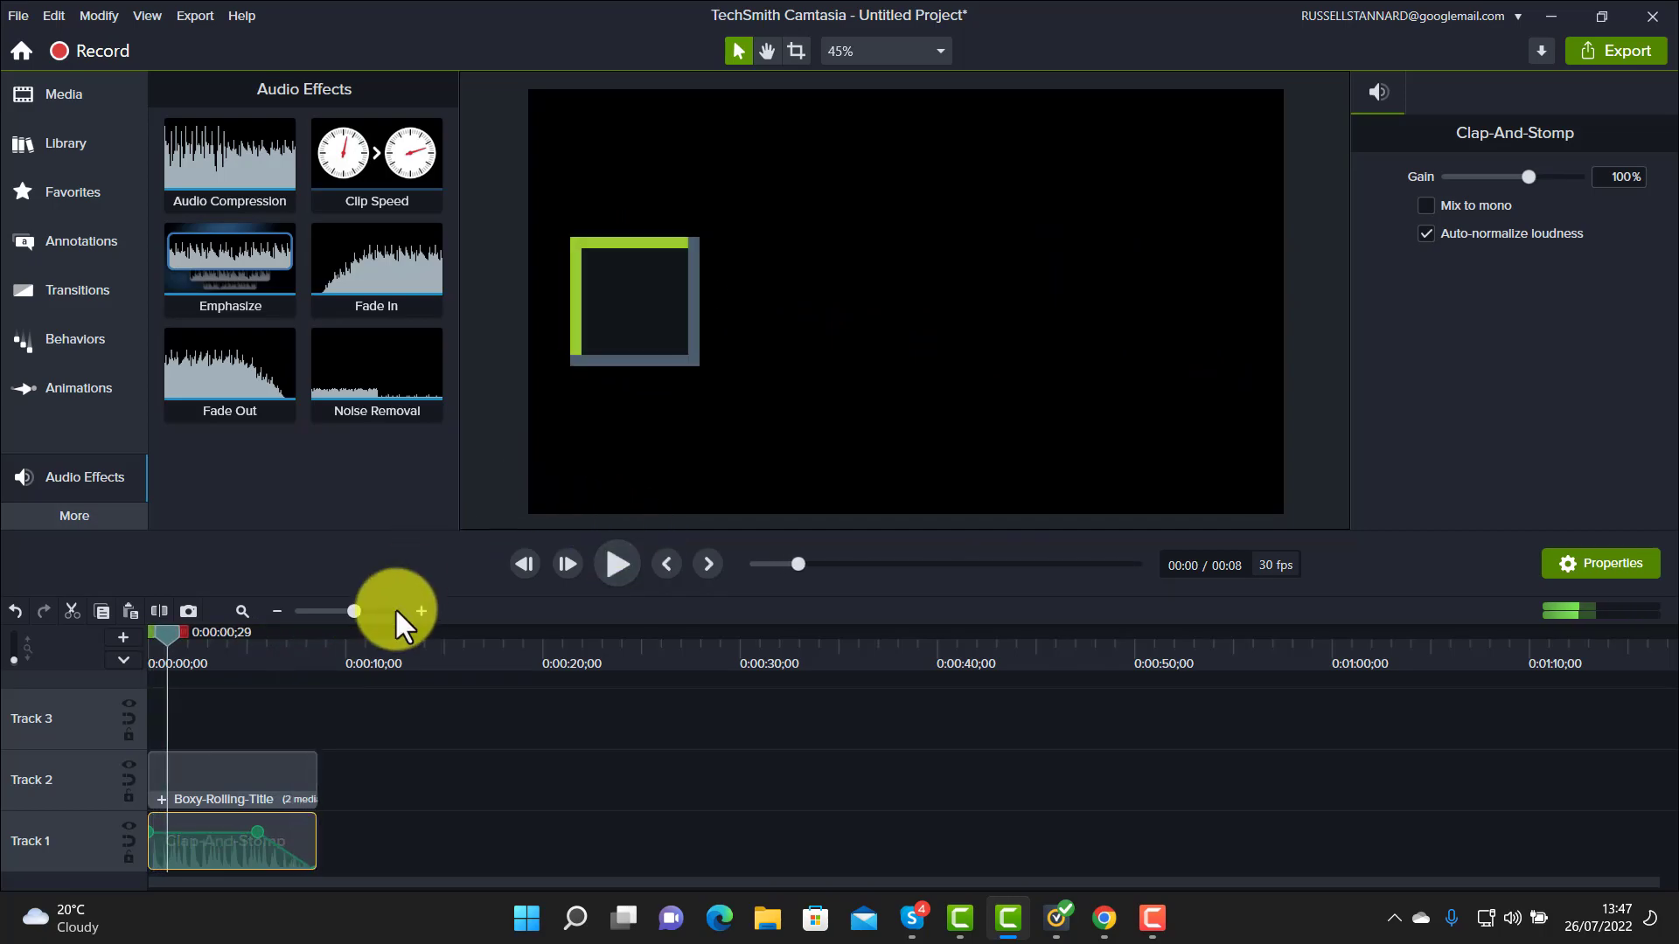
Maximize Track 1 and enlarge the timeline area so the Clap-And-Stomp waveform and its fade can be edited in detail
left_click_drag(358, 610, 376, 612)
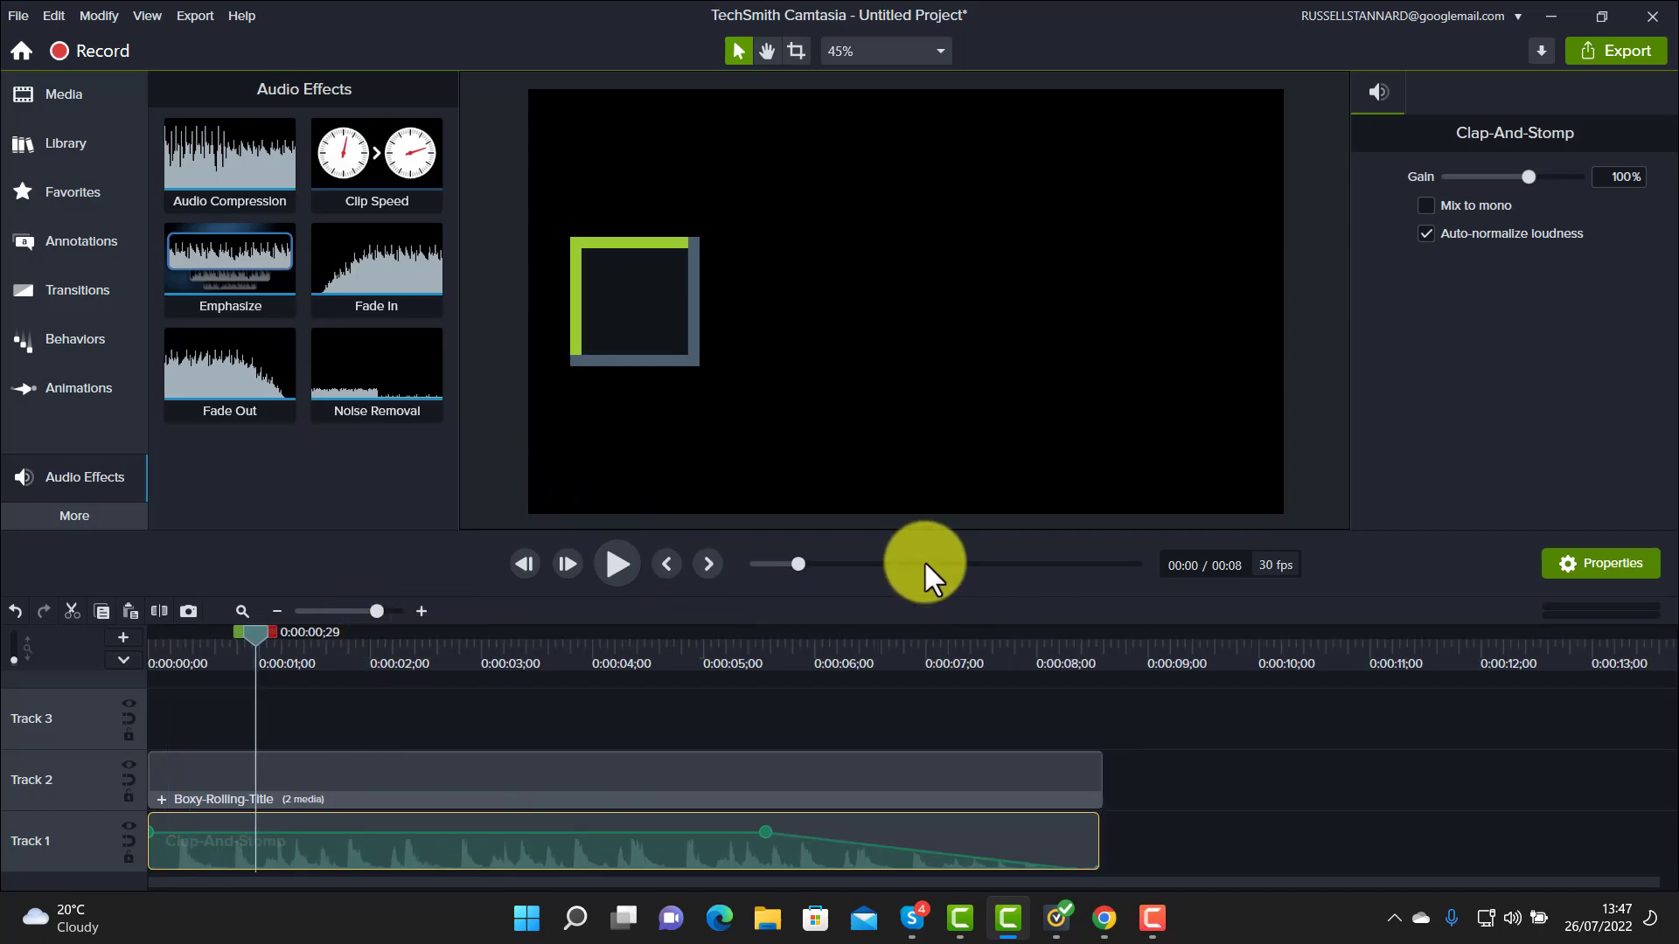
right_click(80, 838)
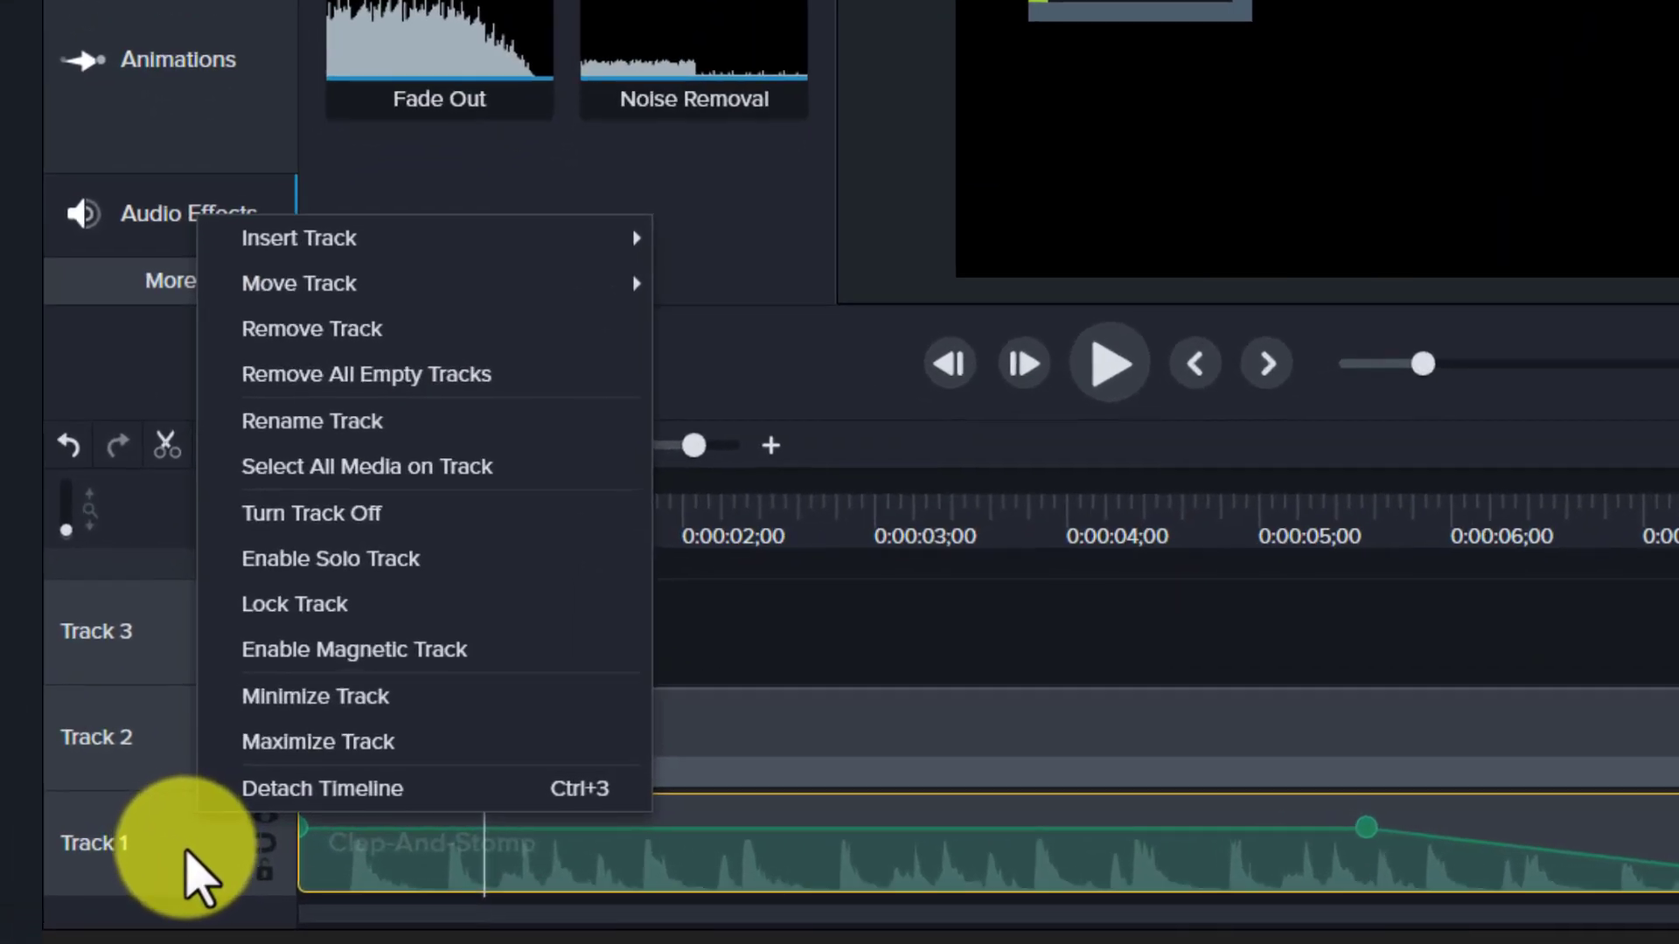
left_click(376, 743)
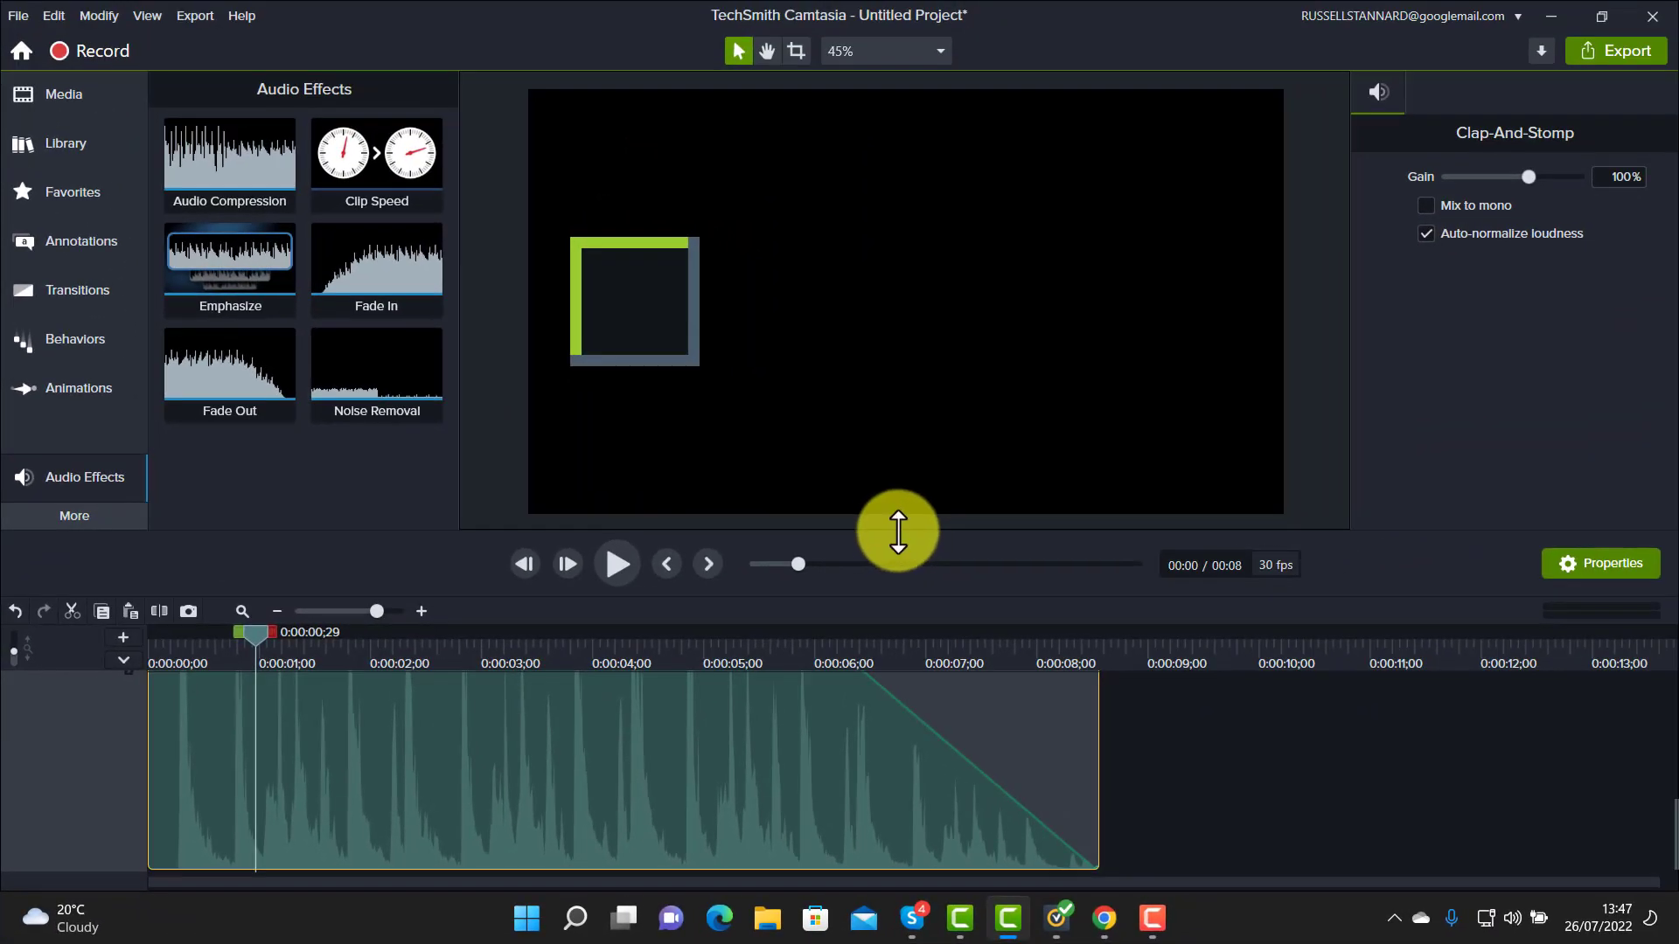
left_click_drag(898, 531, 953, 345)
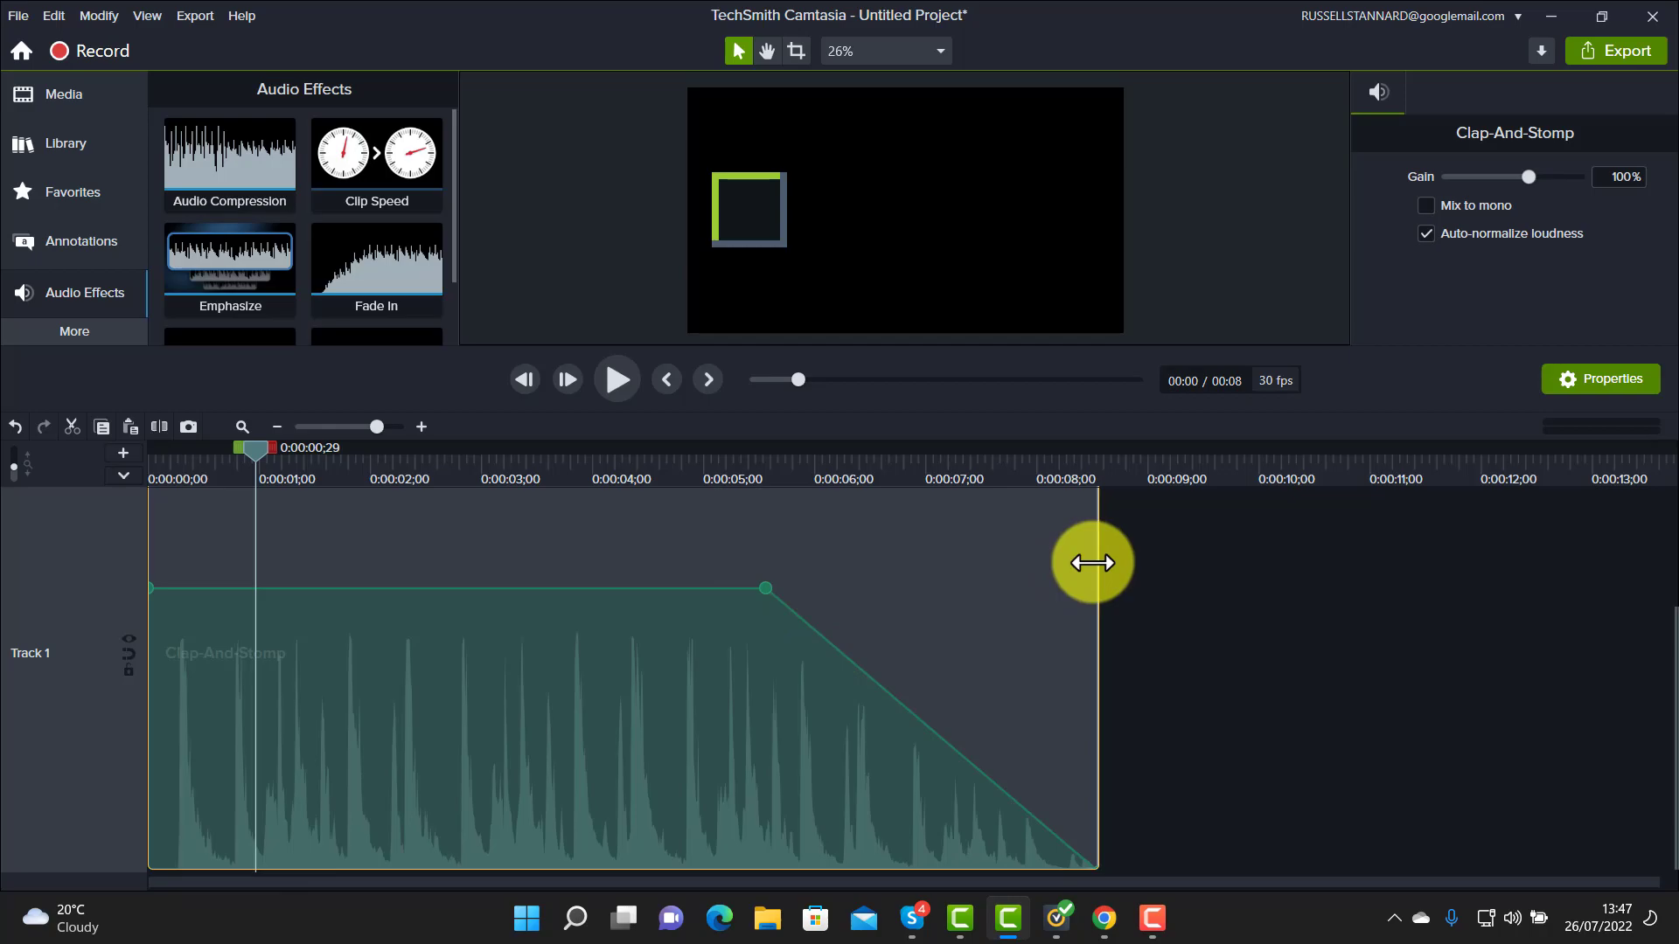
Shorten the Clap-And-Stomp fade-out so it starts at about 7.5 seconds, and try adjusting the clip's volume line
left_click_drag(764, 586, 988, 581)
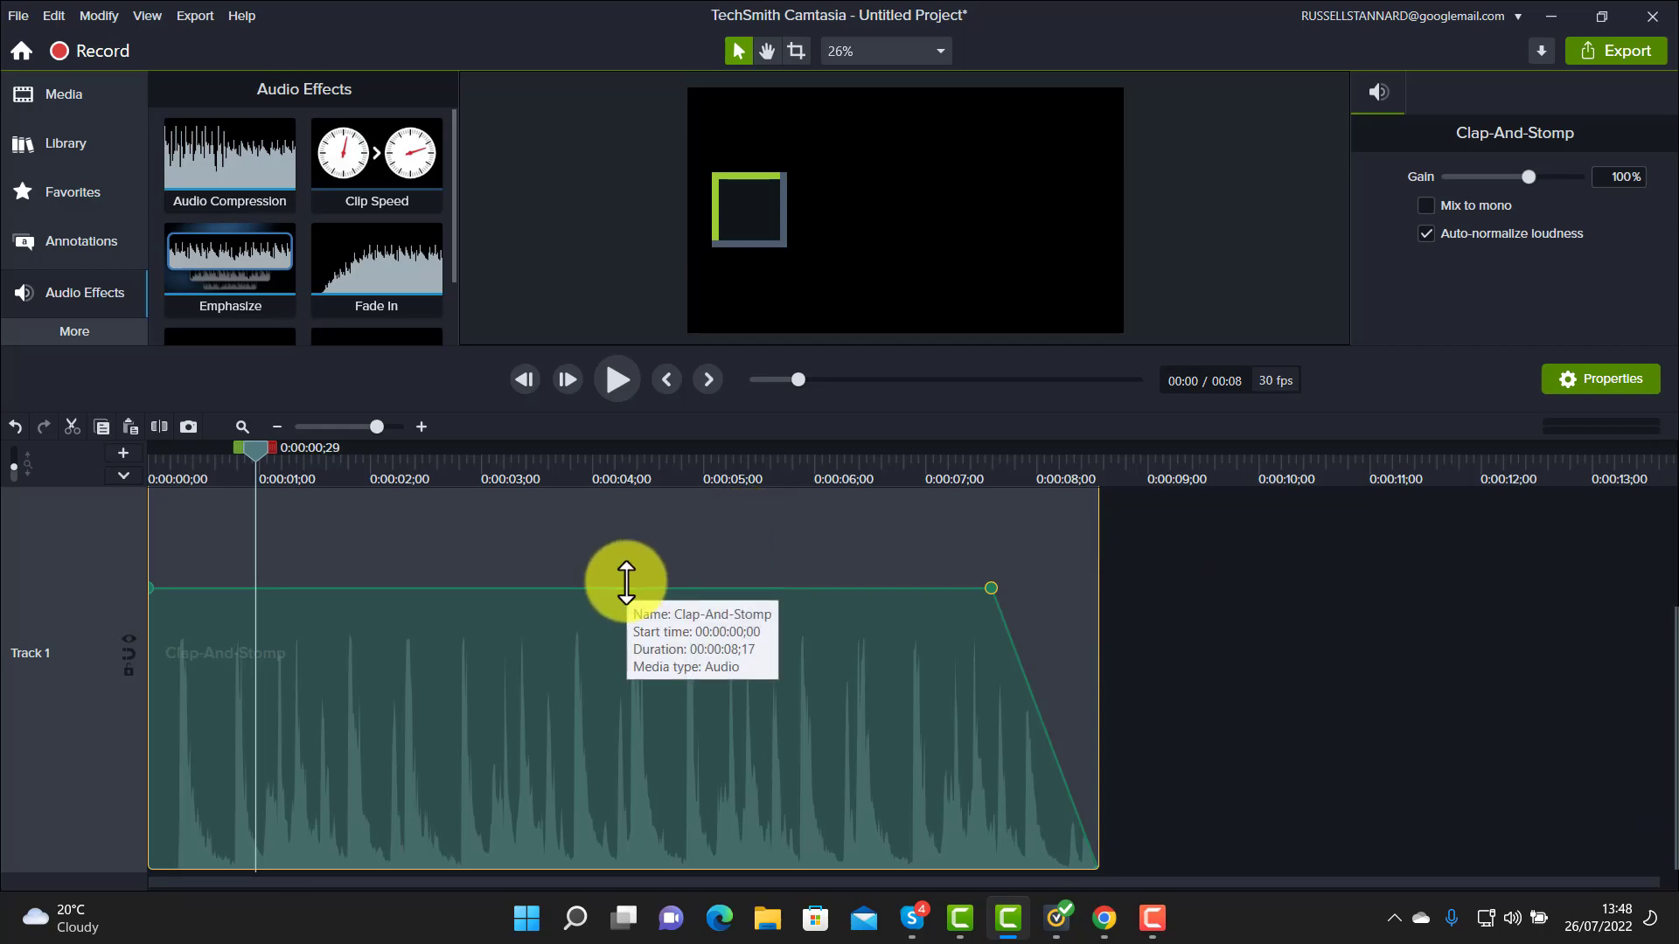
mouse_move(626, 584)
left_mouse_down()
mouse_move(611, 671)
mouse_move(613, 542)
mouse_move(611, 590)
left_mouse_up()
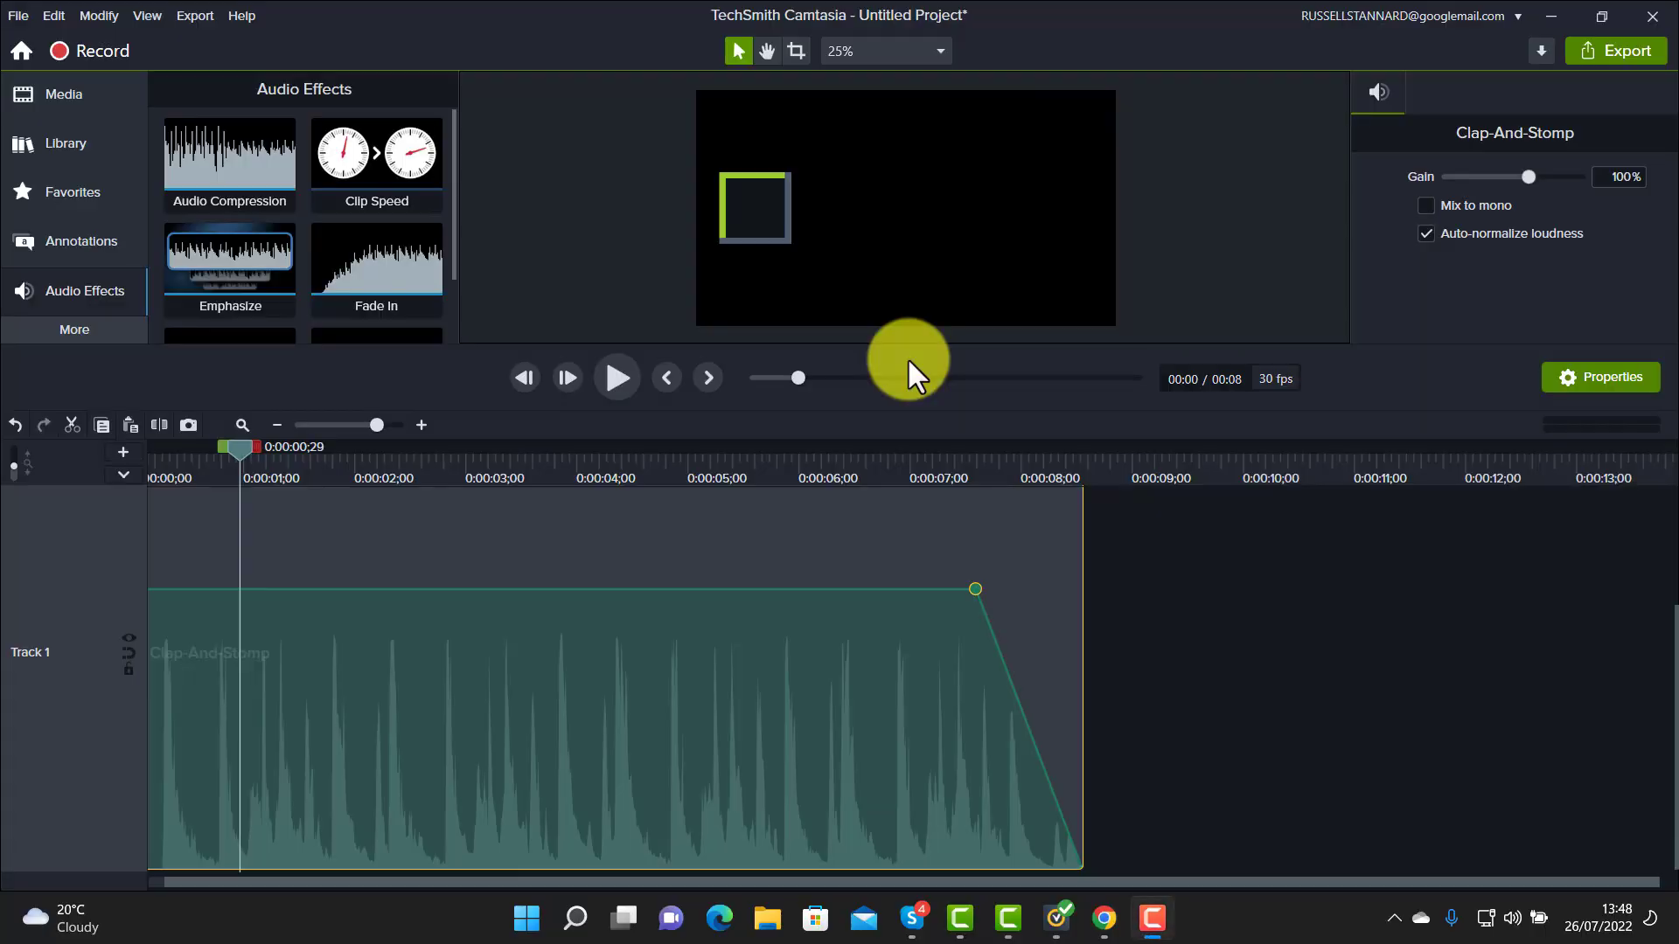
Minimize Track 1 and adjust its height so it is slightly taller than the other tracks
right_click(96, 751)
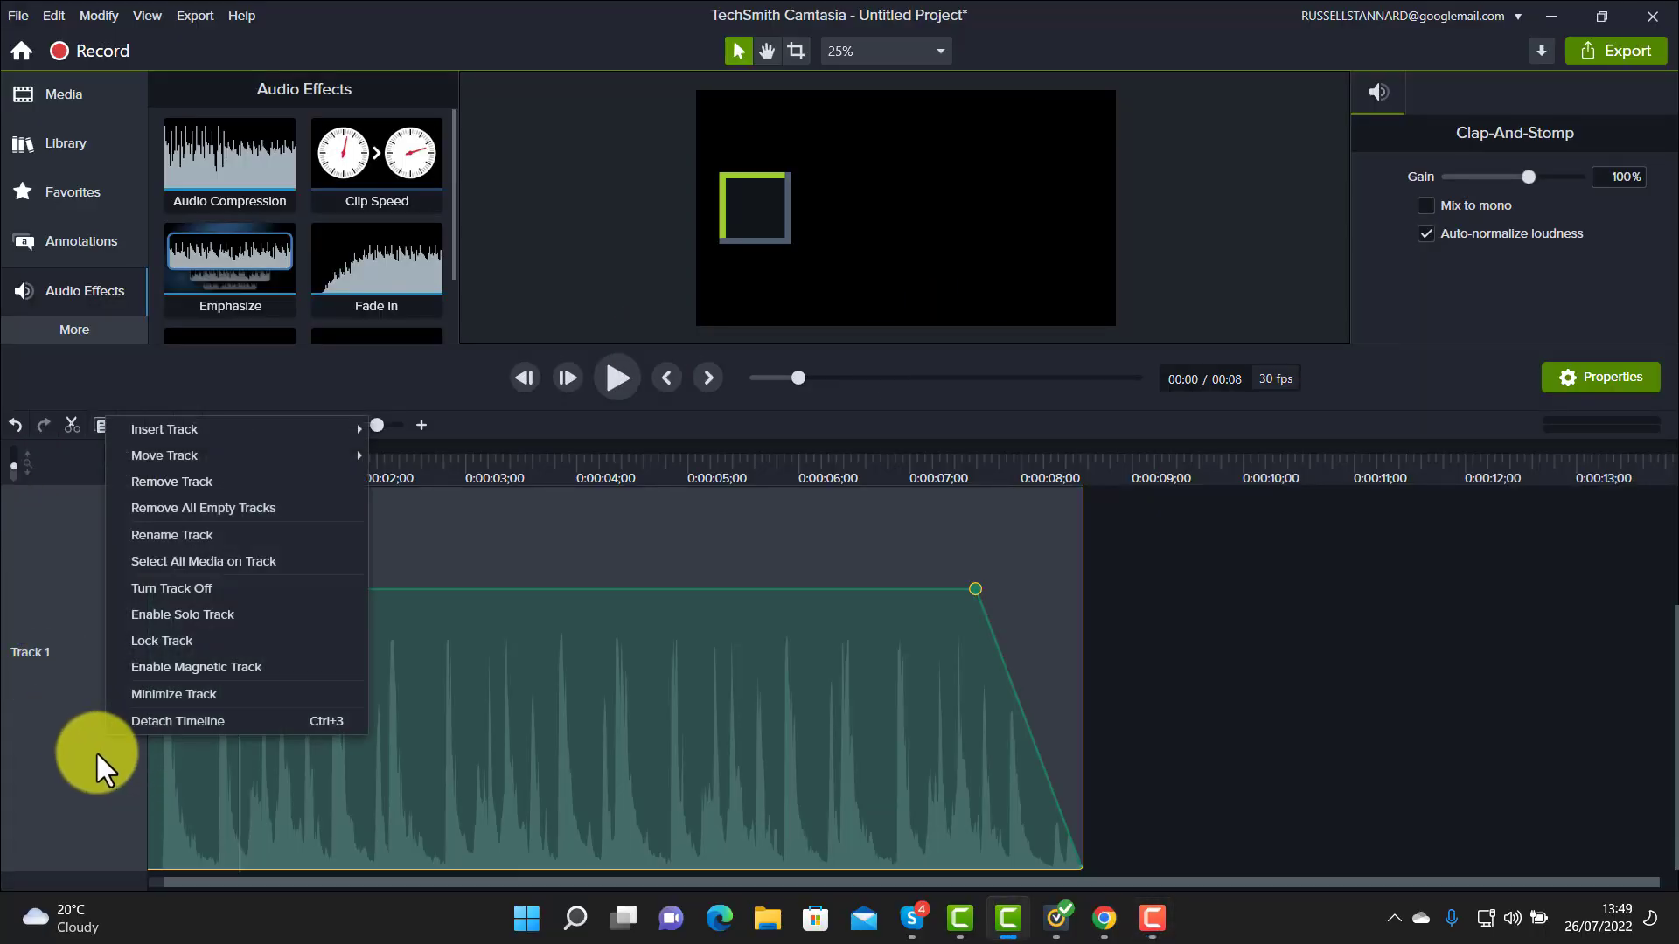
left_click(207, 693)
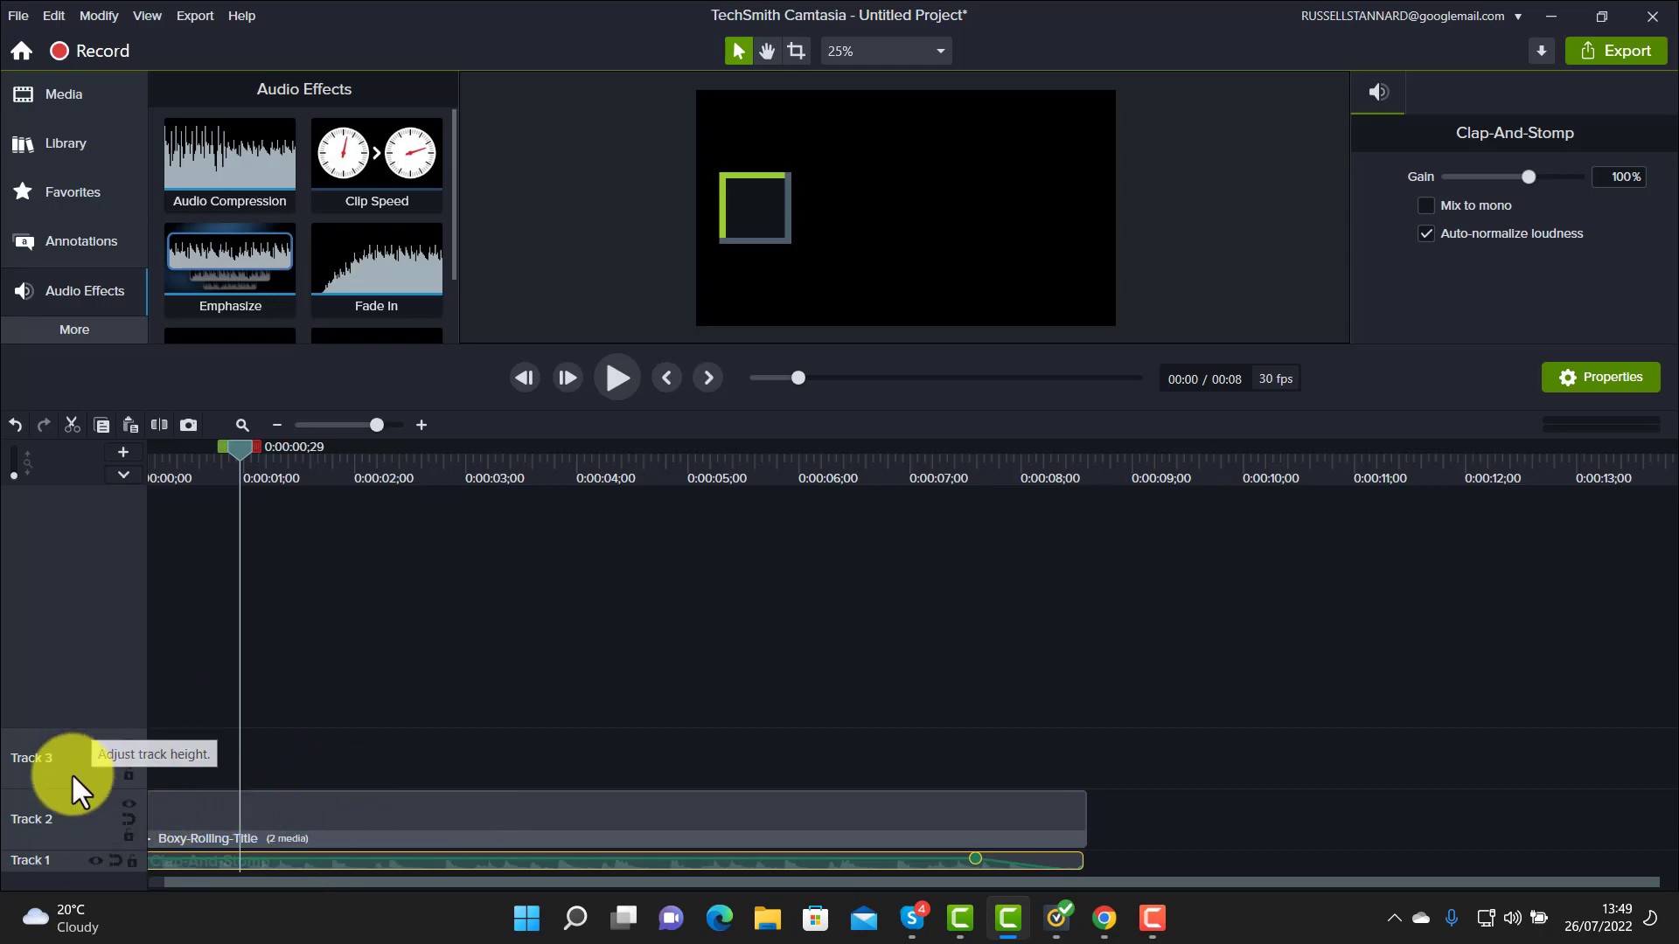
left_click_drag(72, 849, 90, 789)
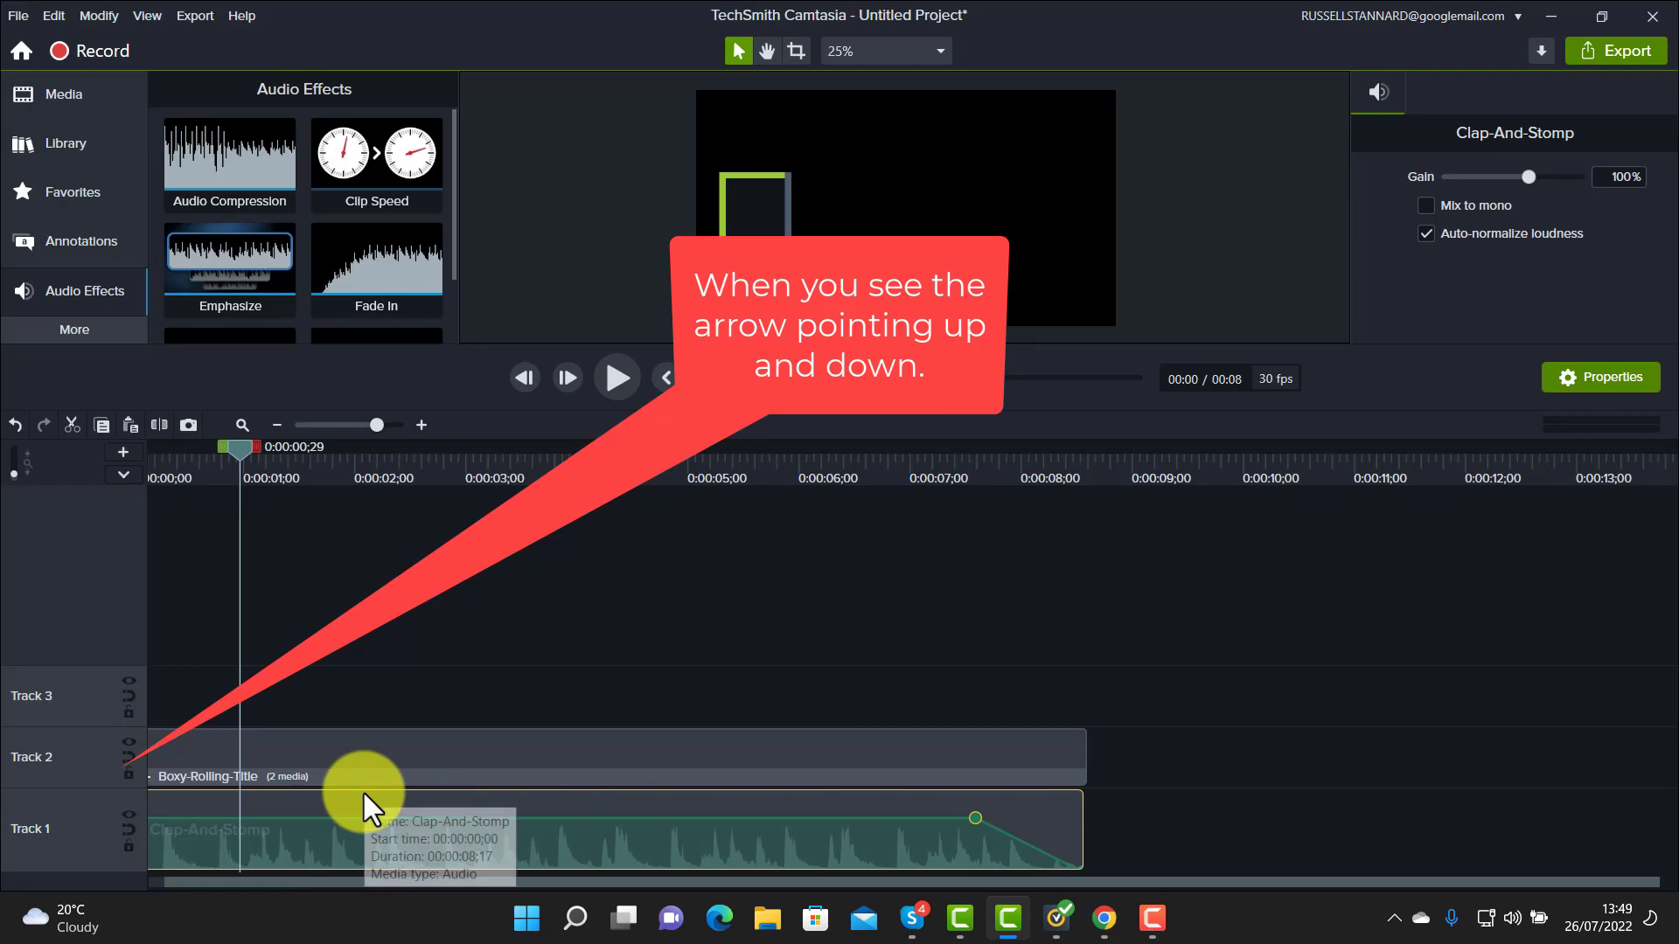
Play the timeline from the start to check the title with the shortened music fade-out
left_click_drag(236, 449, 77, 454)
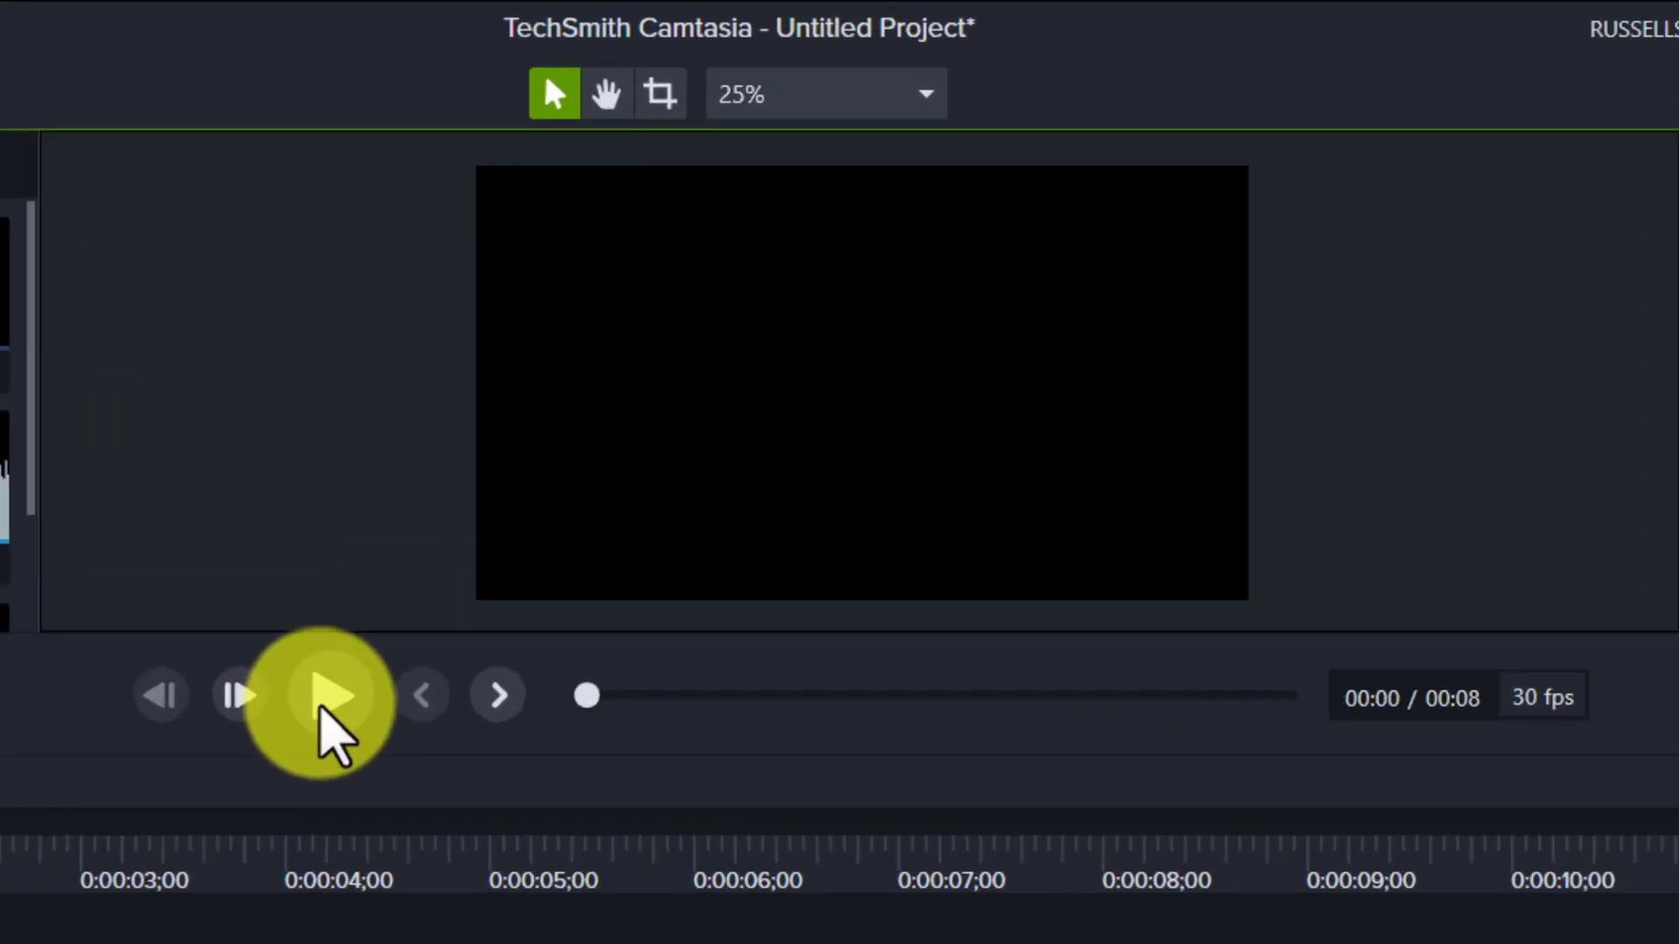
left_click(616, 381)
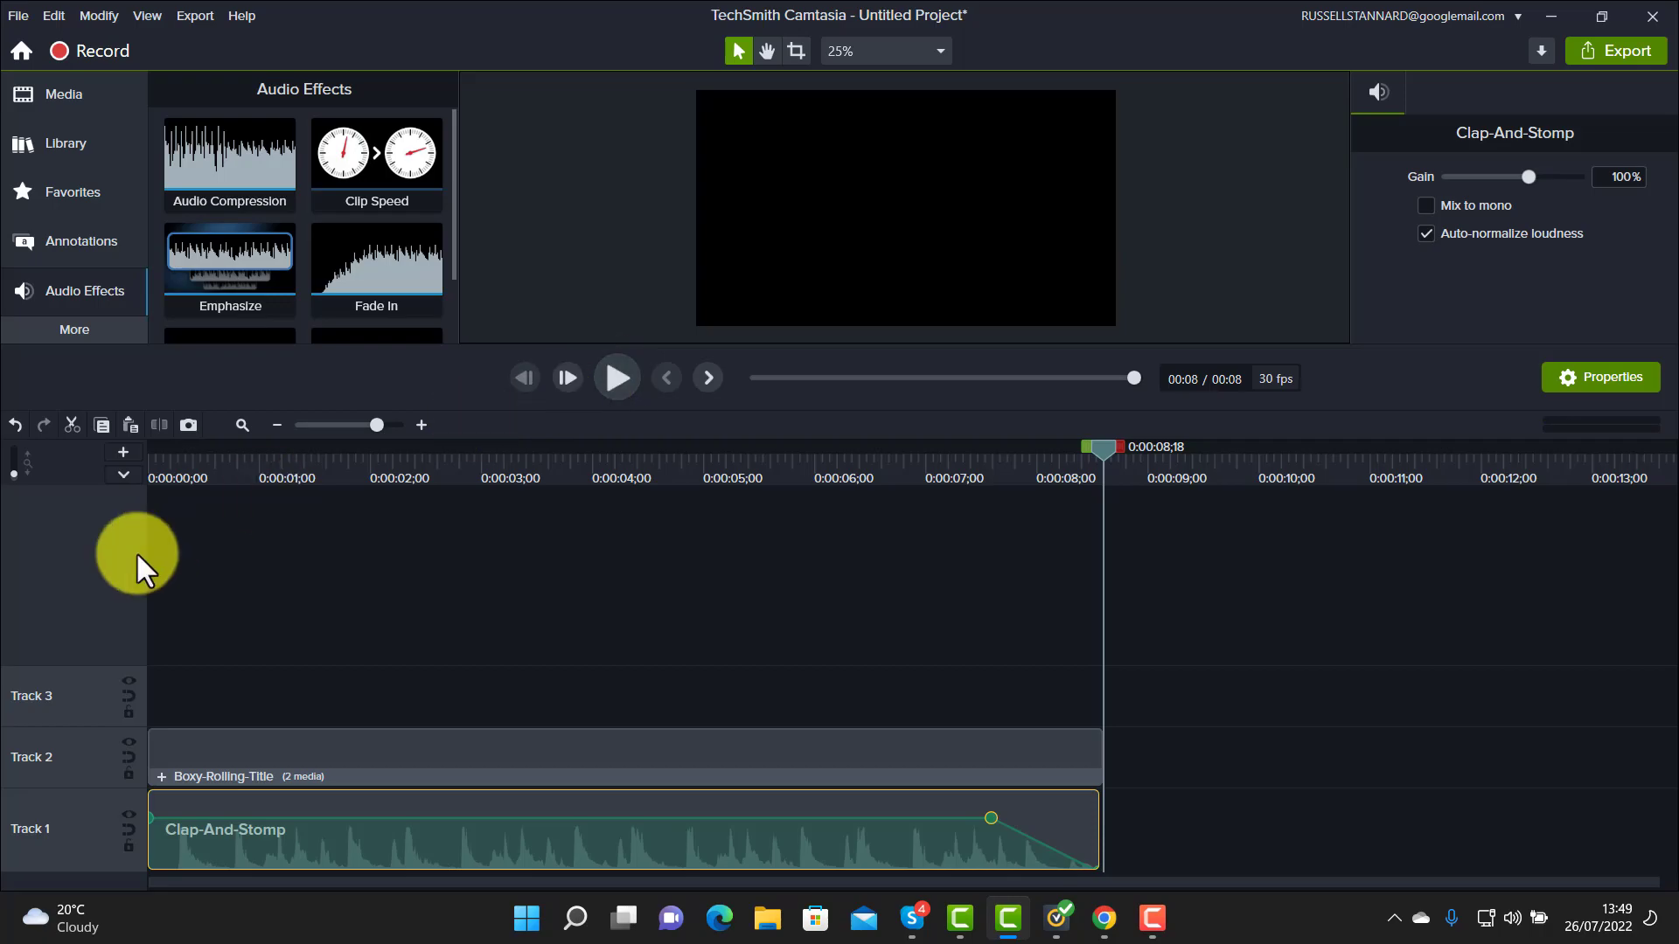
Lock Track 1 and replace the Boxy-Rolling-Title's title text with the presenter's full name
left_click(528, 744)
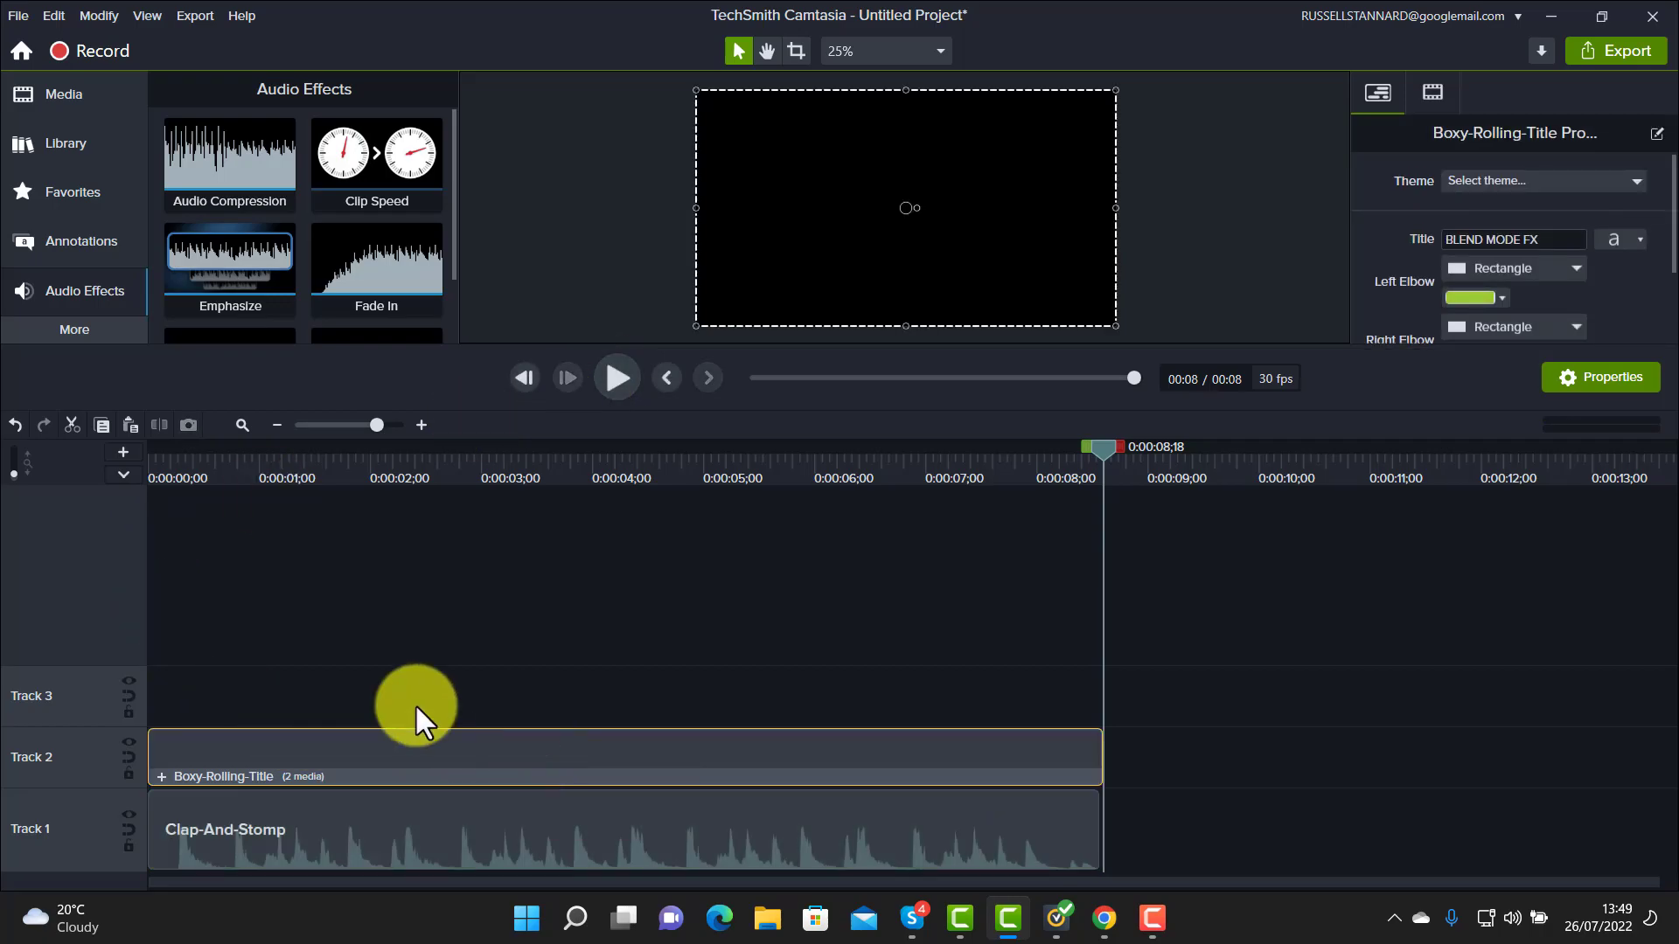
left_click(127, 846)
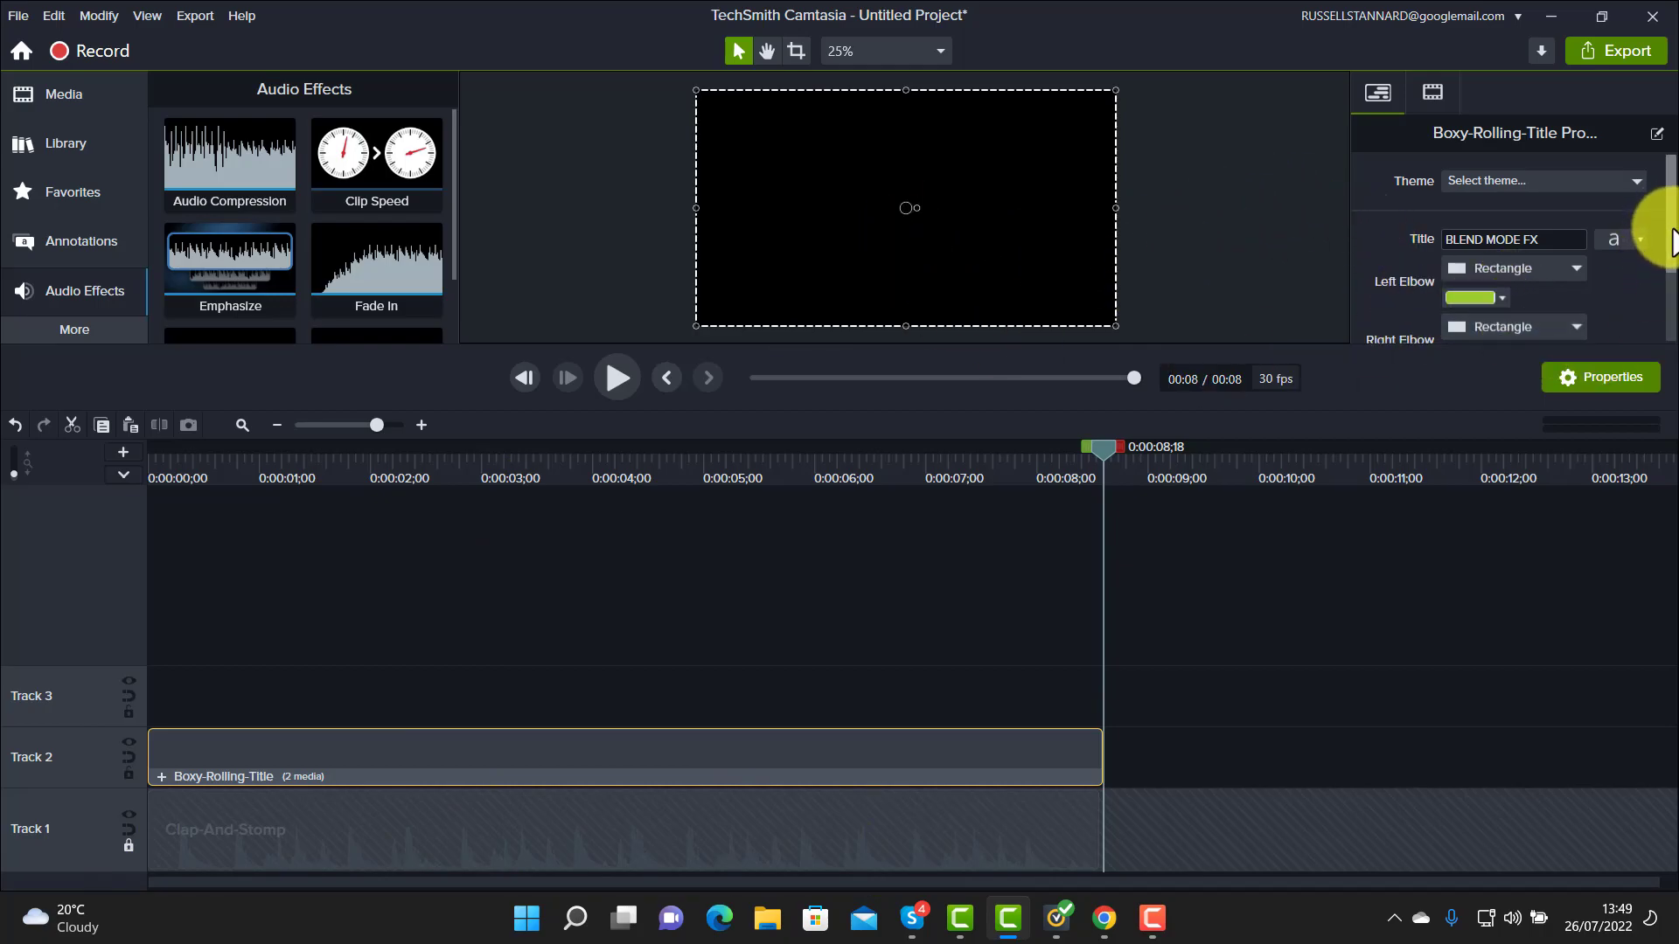
left_click_drag(1670, 219, 1672, 256)
triple_click(1556, 206)
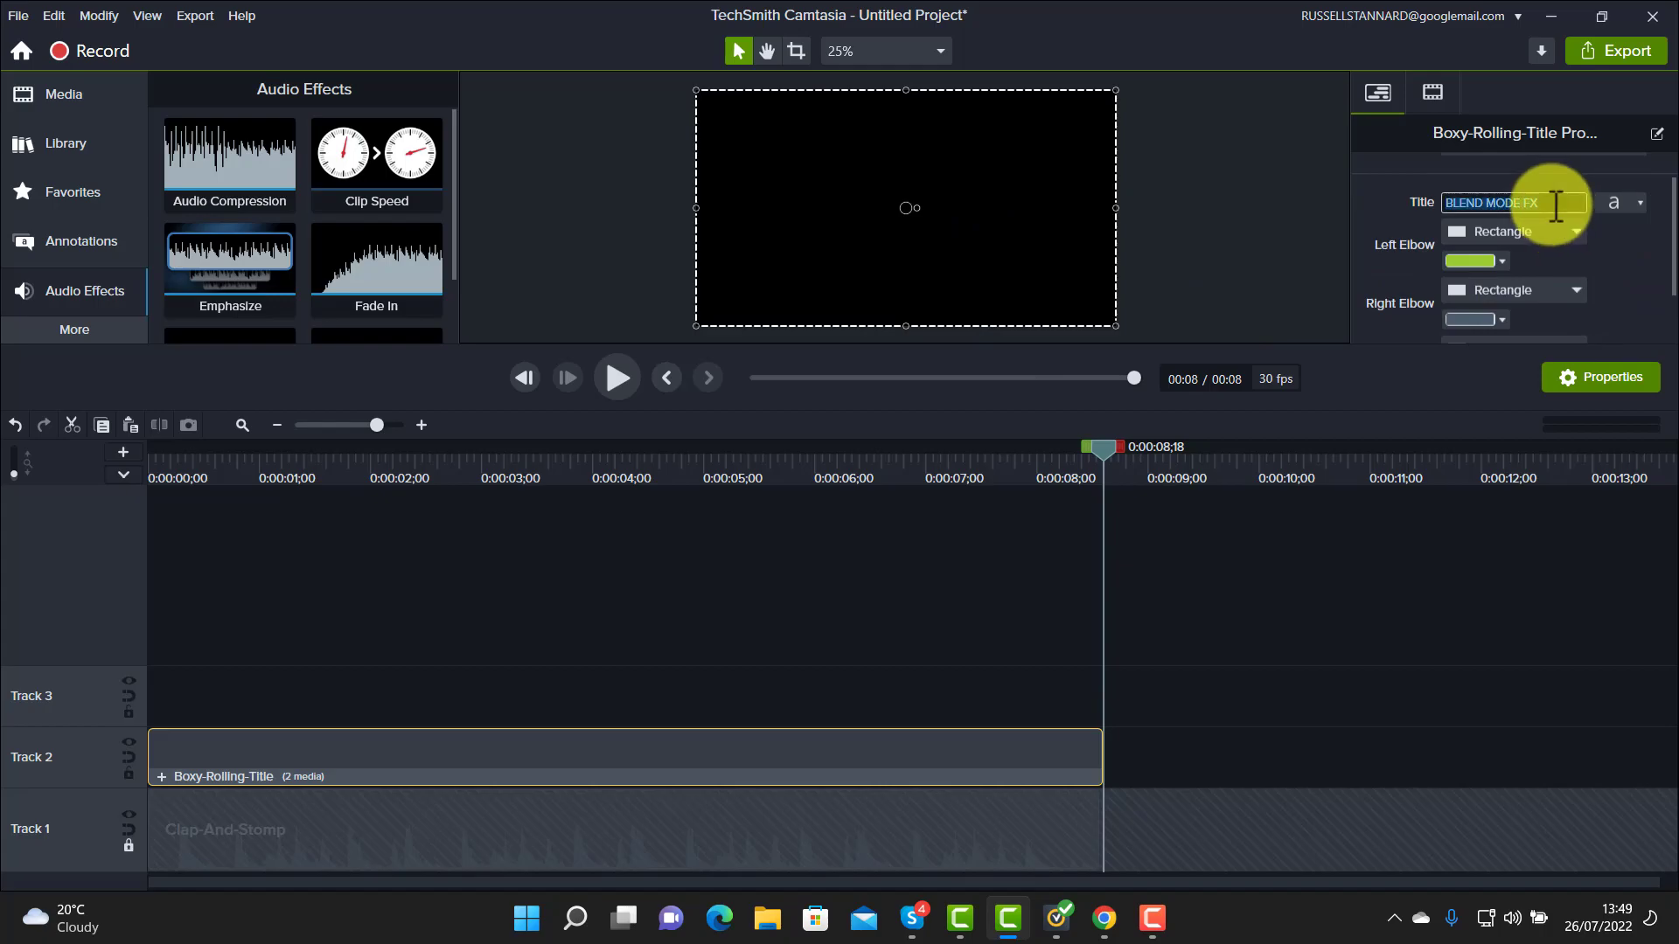
key("BackSpace")
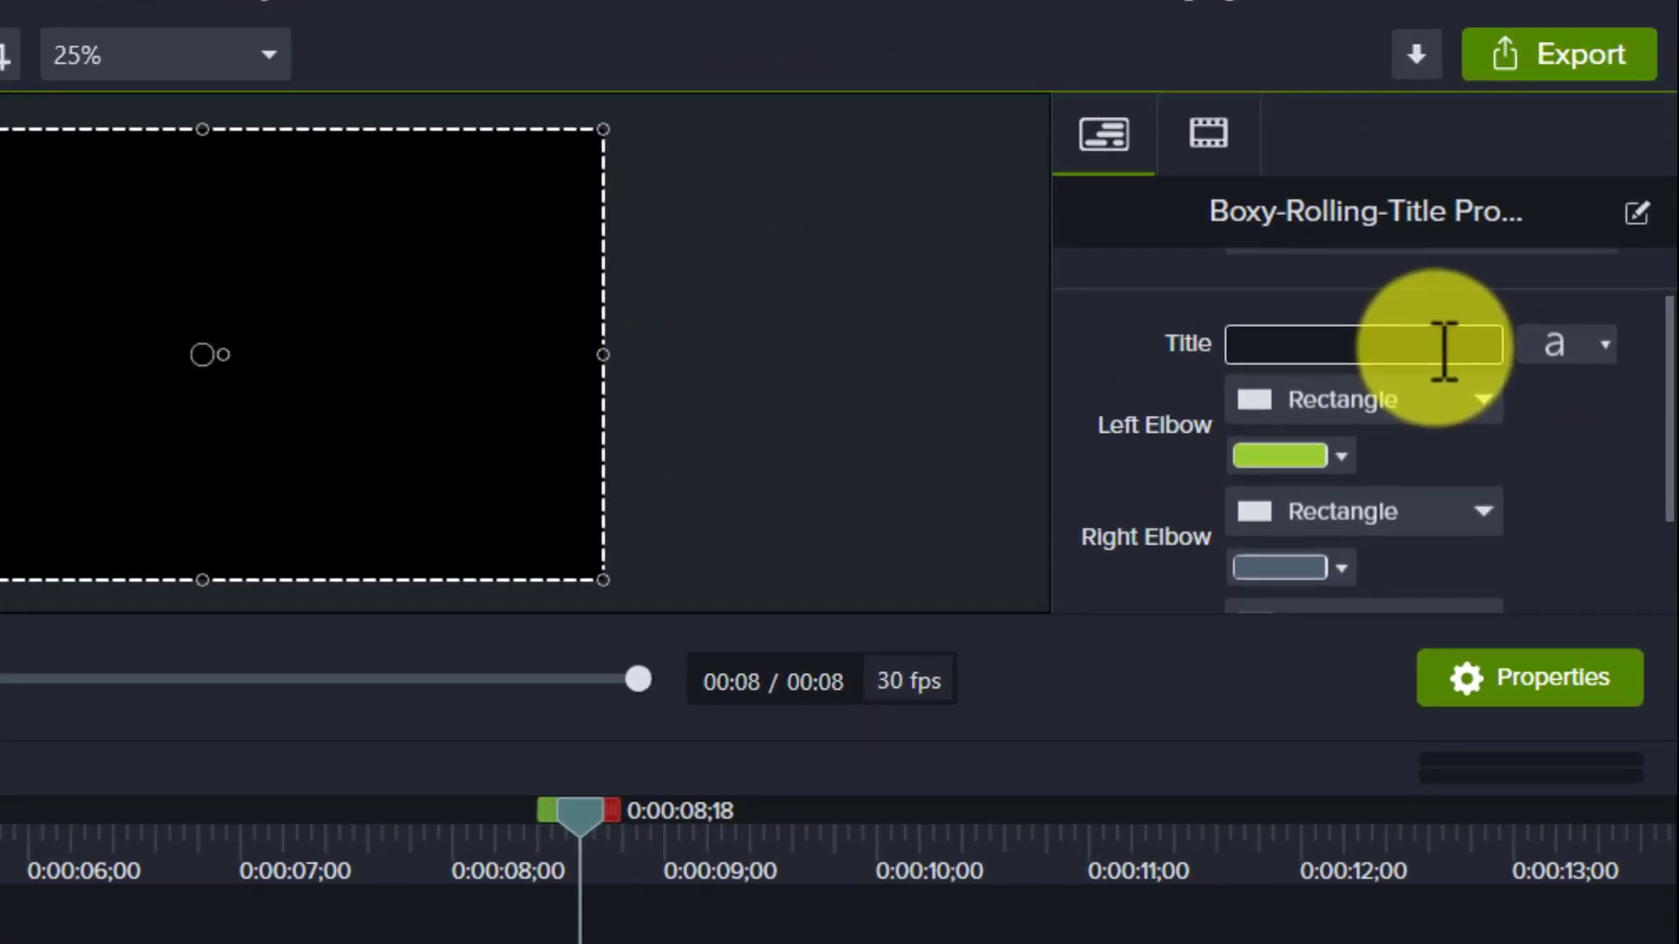
type("Russell Stannard")
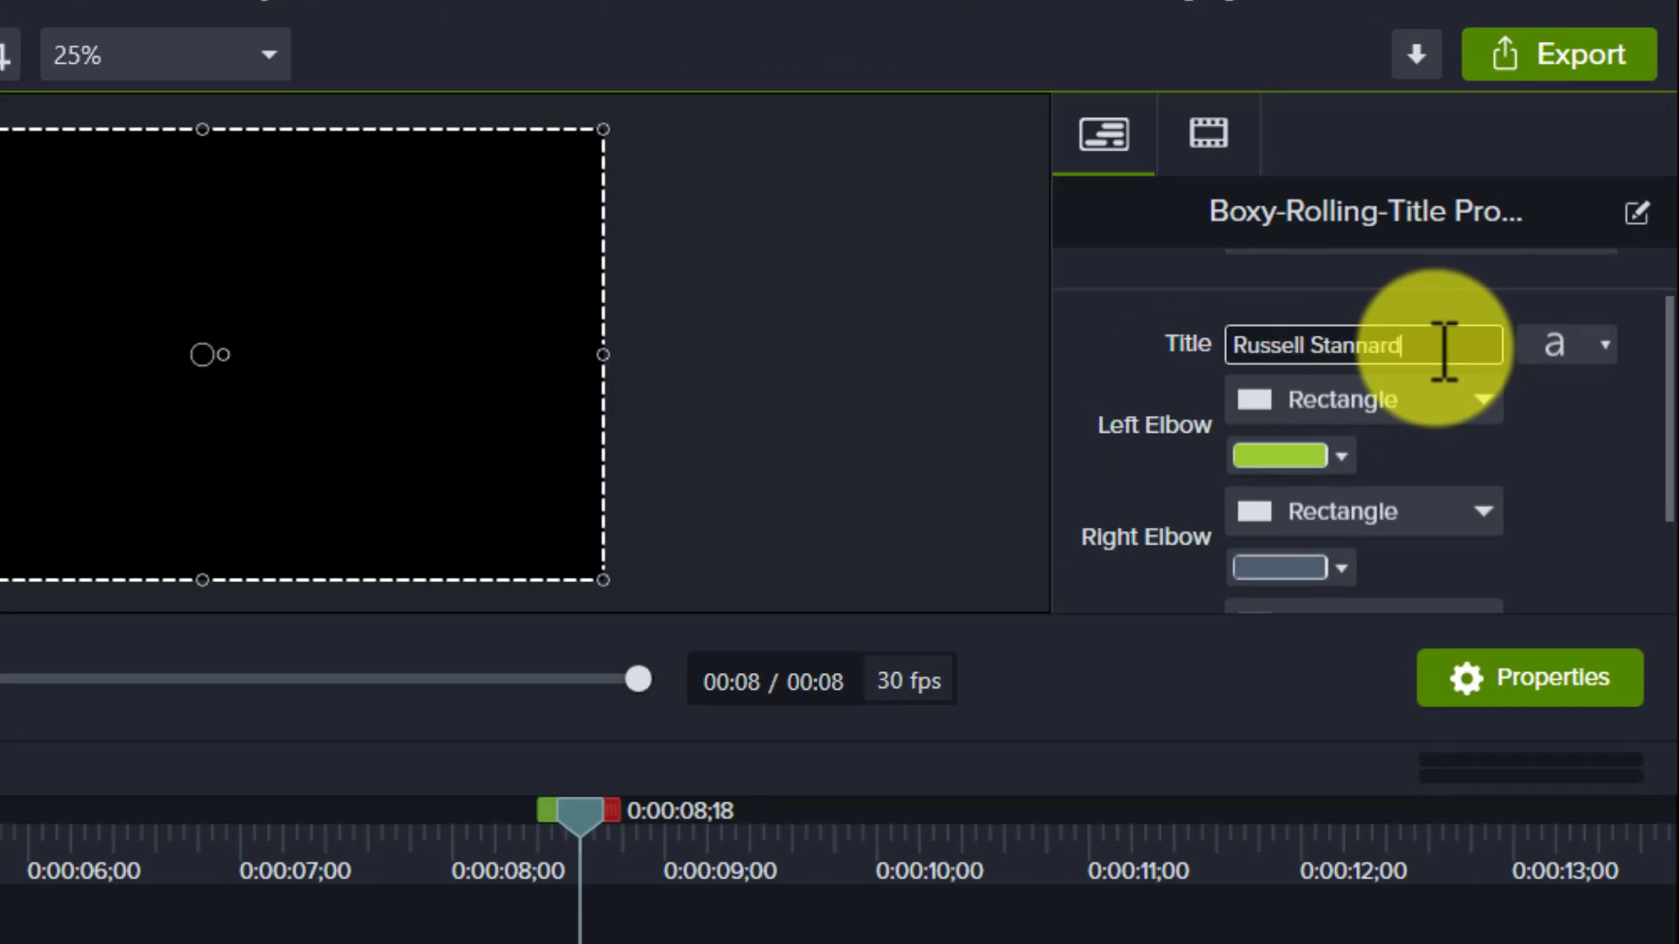
Change the title's Left Elbow color to a saturated red, #F60C3D
left_click(1335, 461)
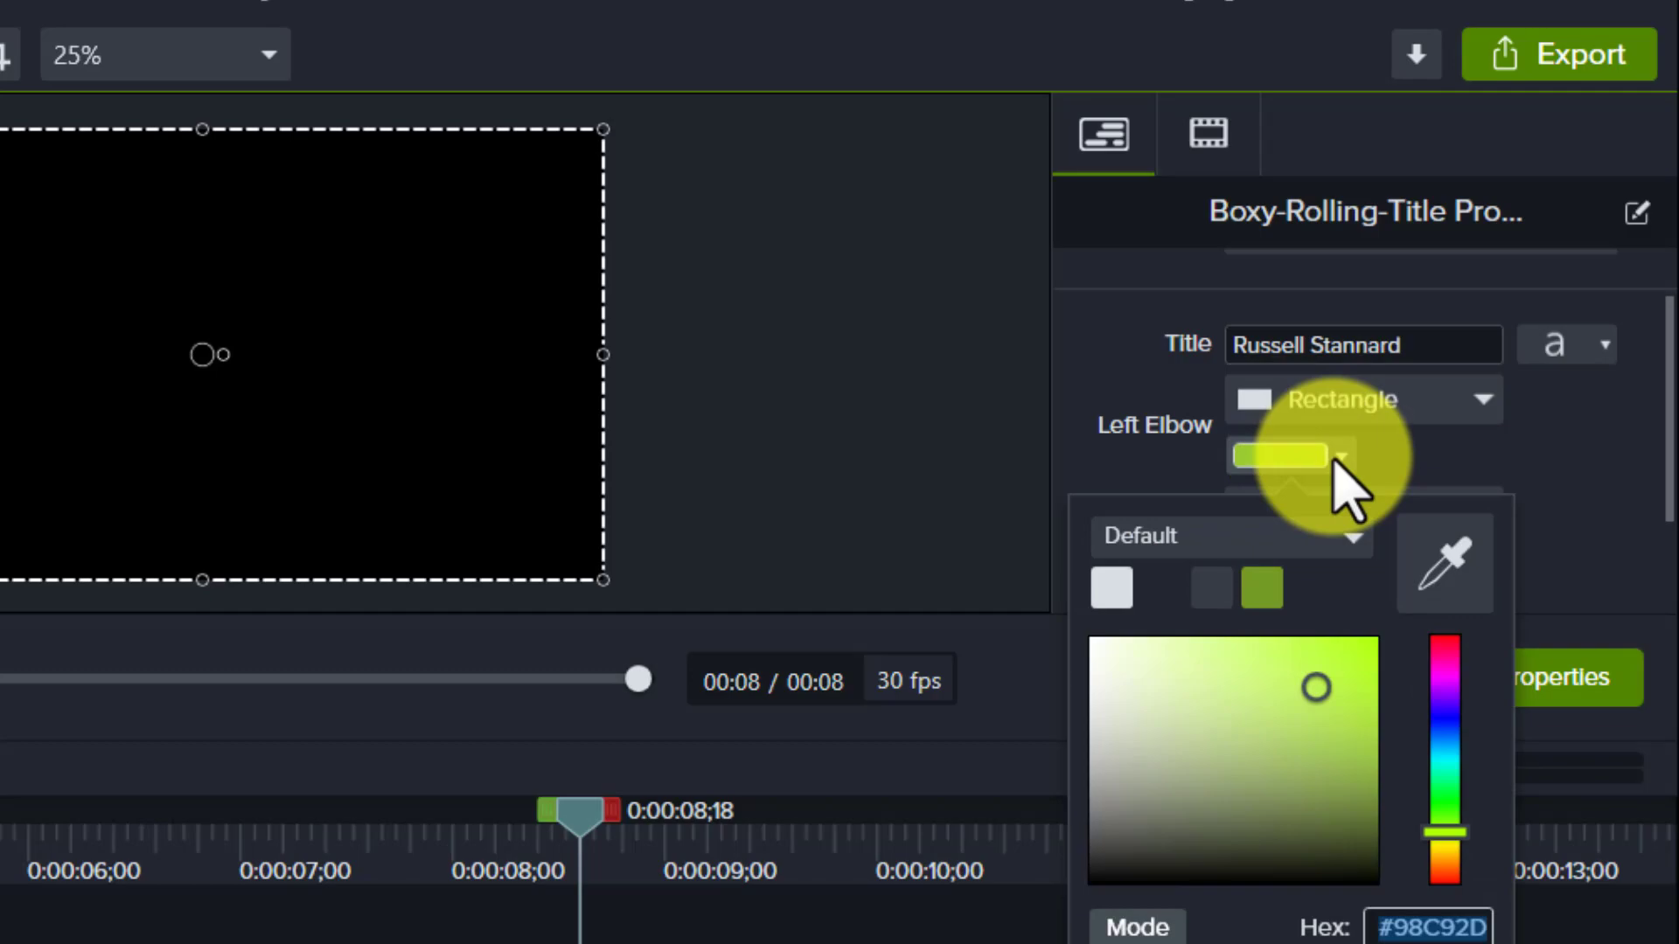
left_click(1444, 647)
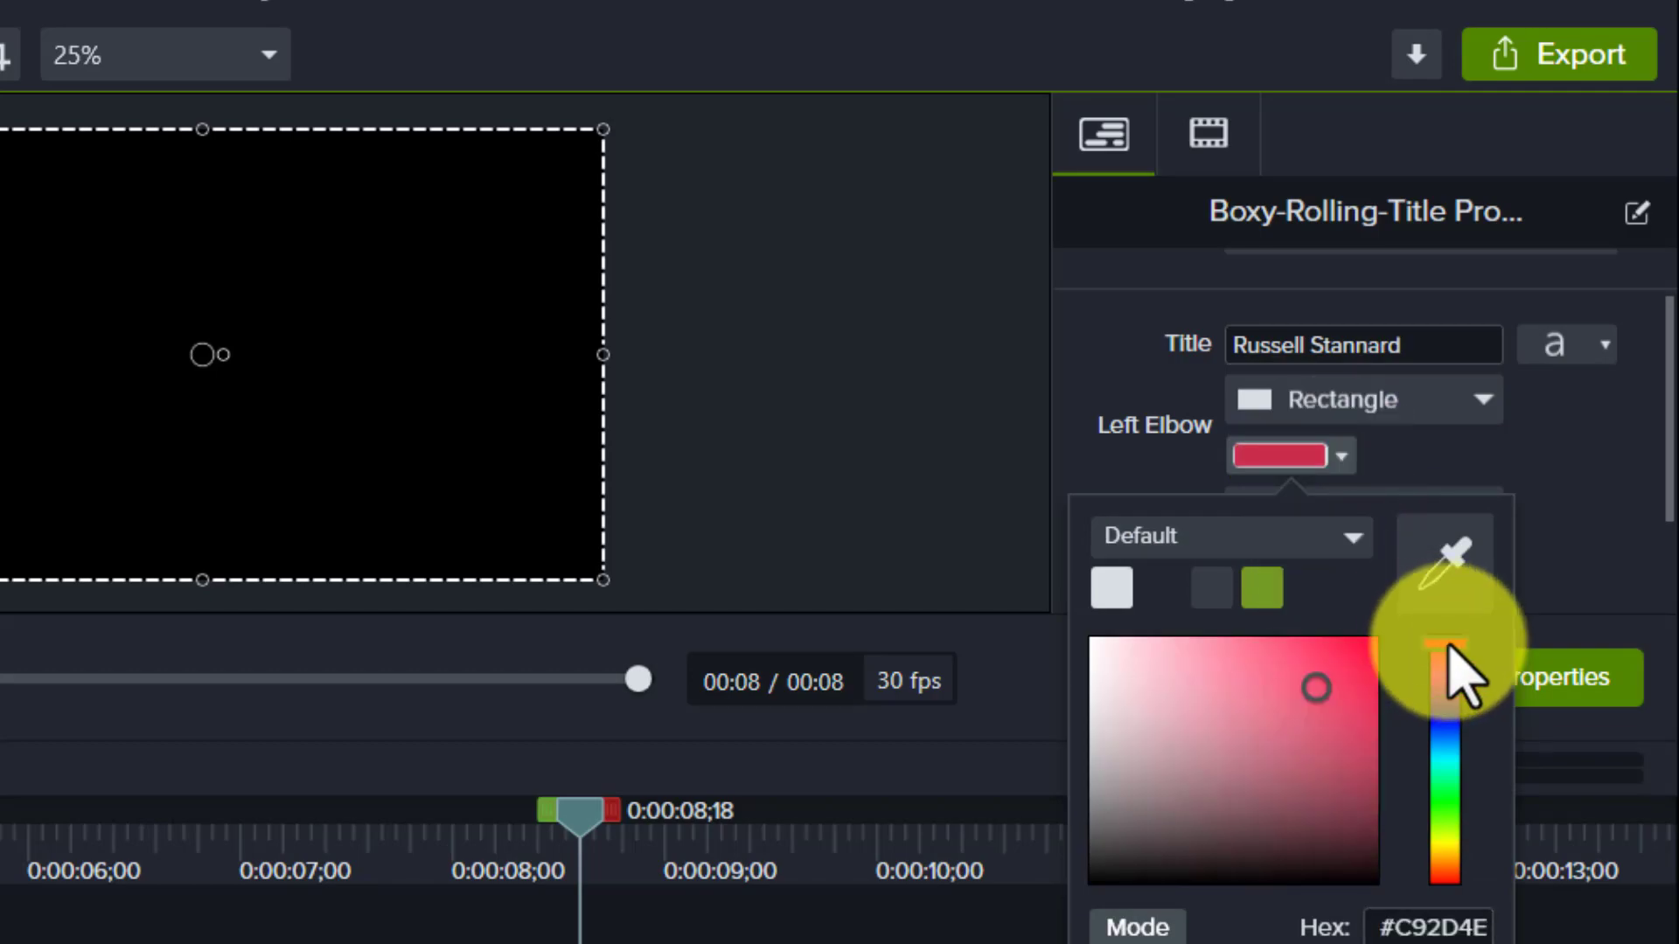
left_click(1368, 645)
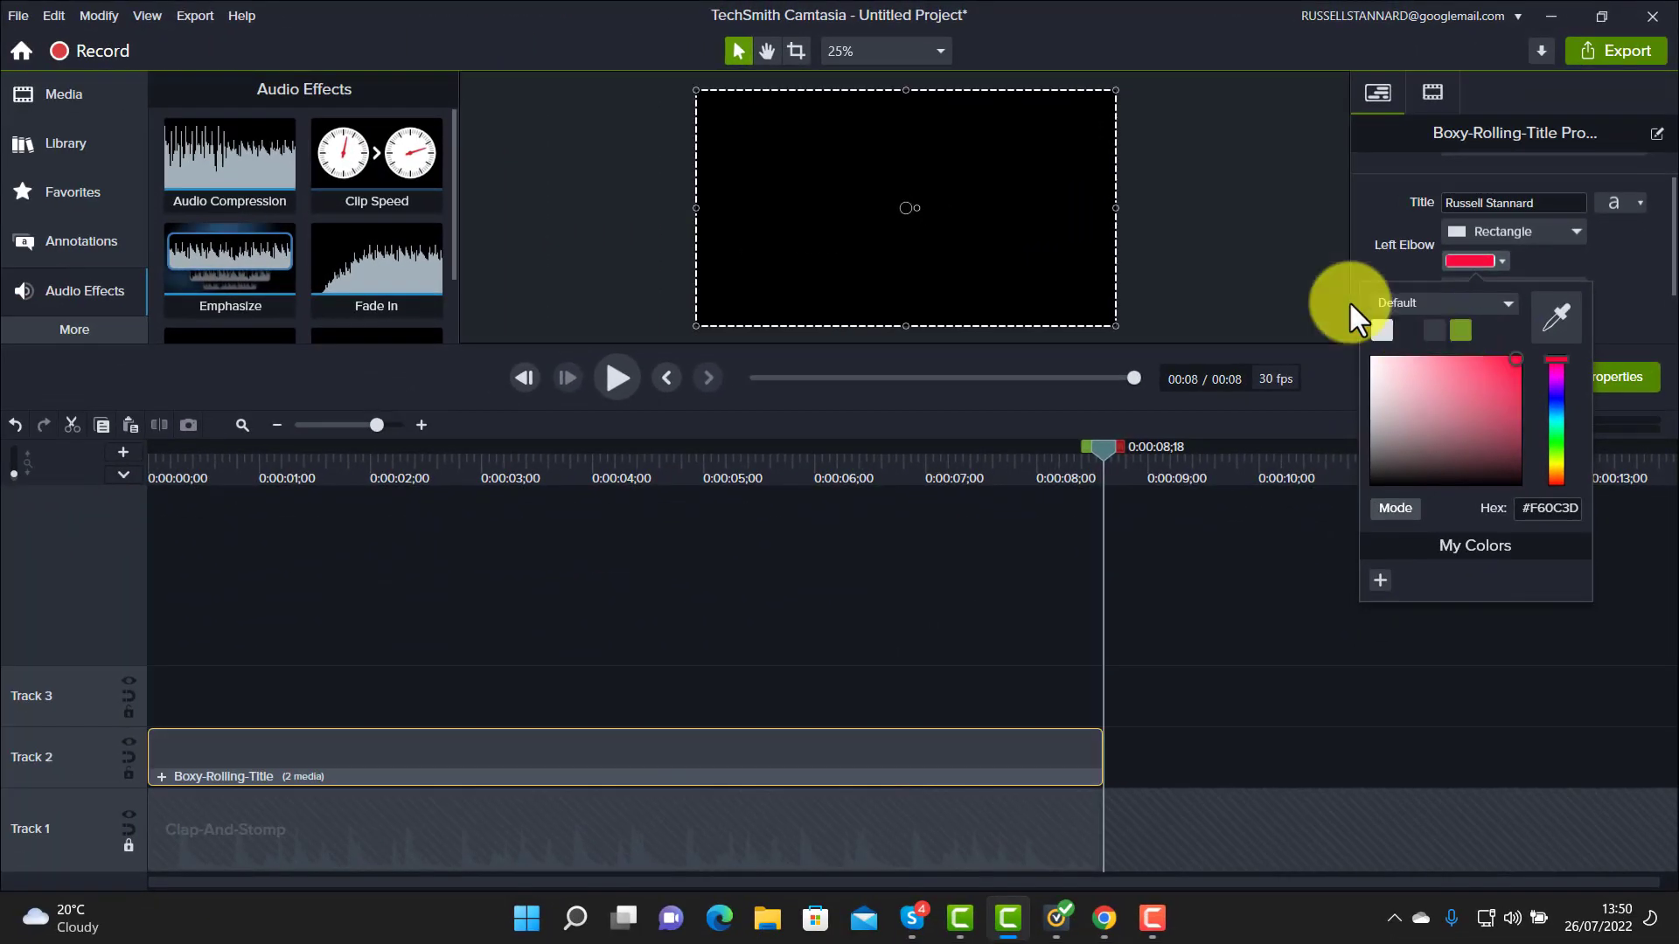
left_click(1267, 296)
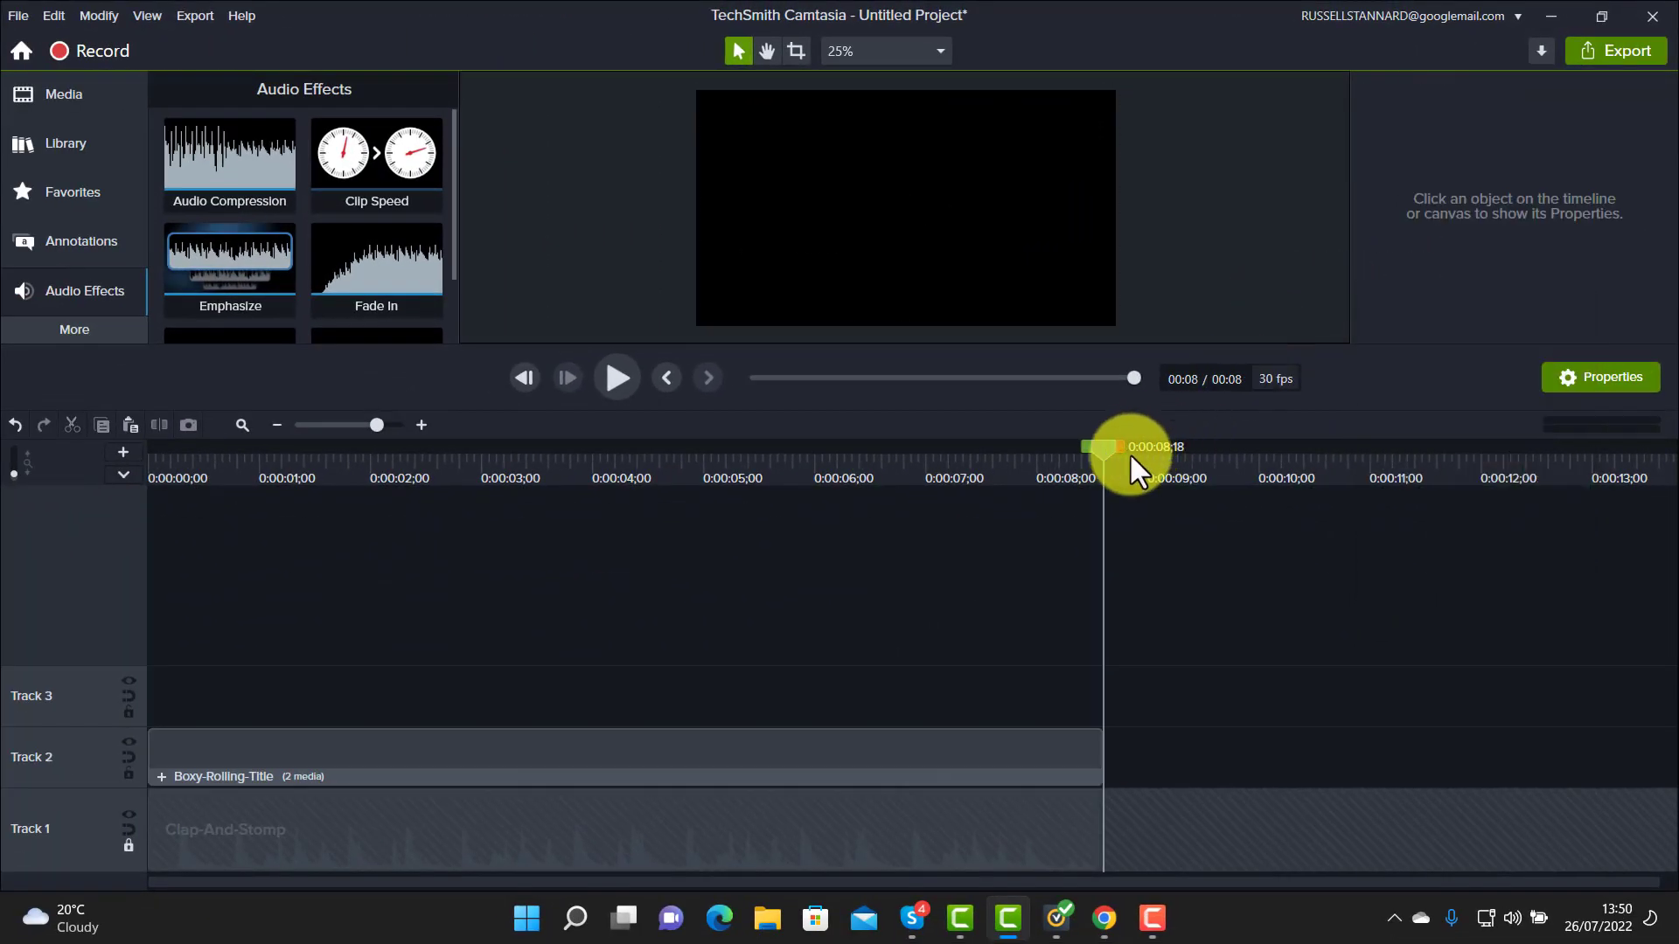
Play the timeline from near the start to check the title's new text and elbow color
left_click_drag(1110, 448, 169, 534)
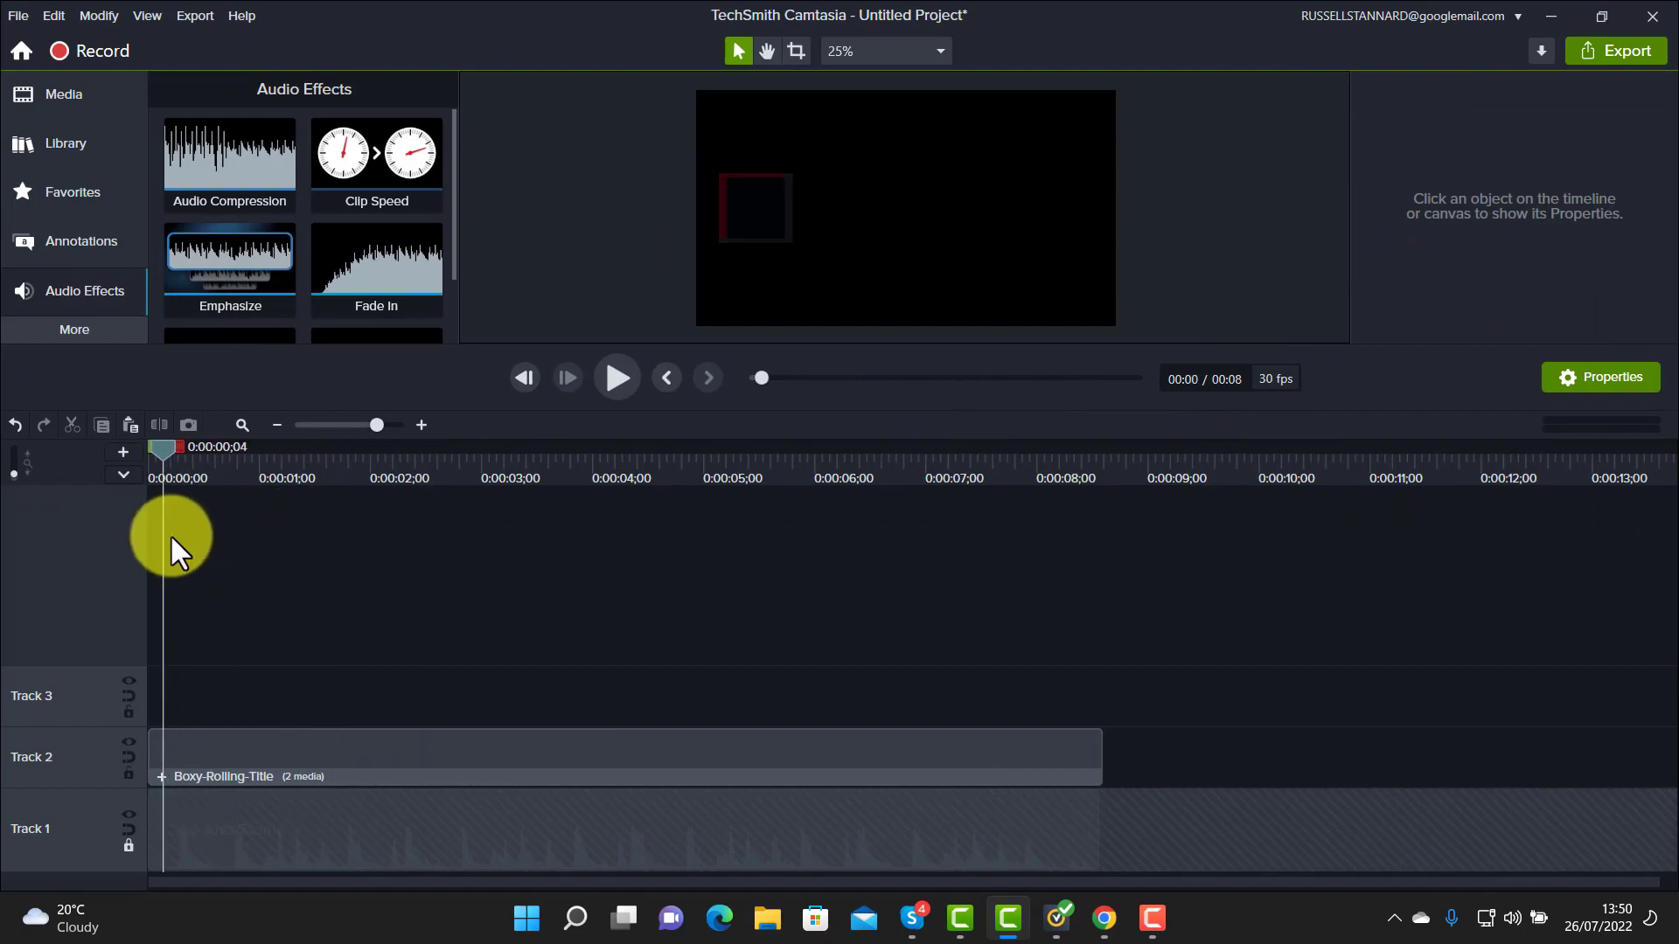
left_click(617, 378)
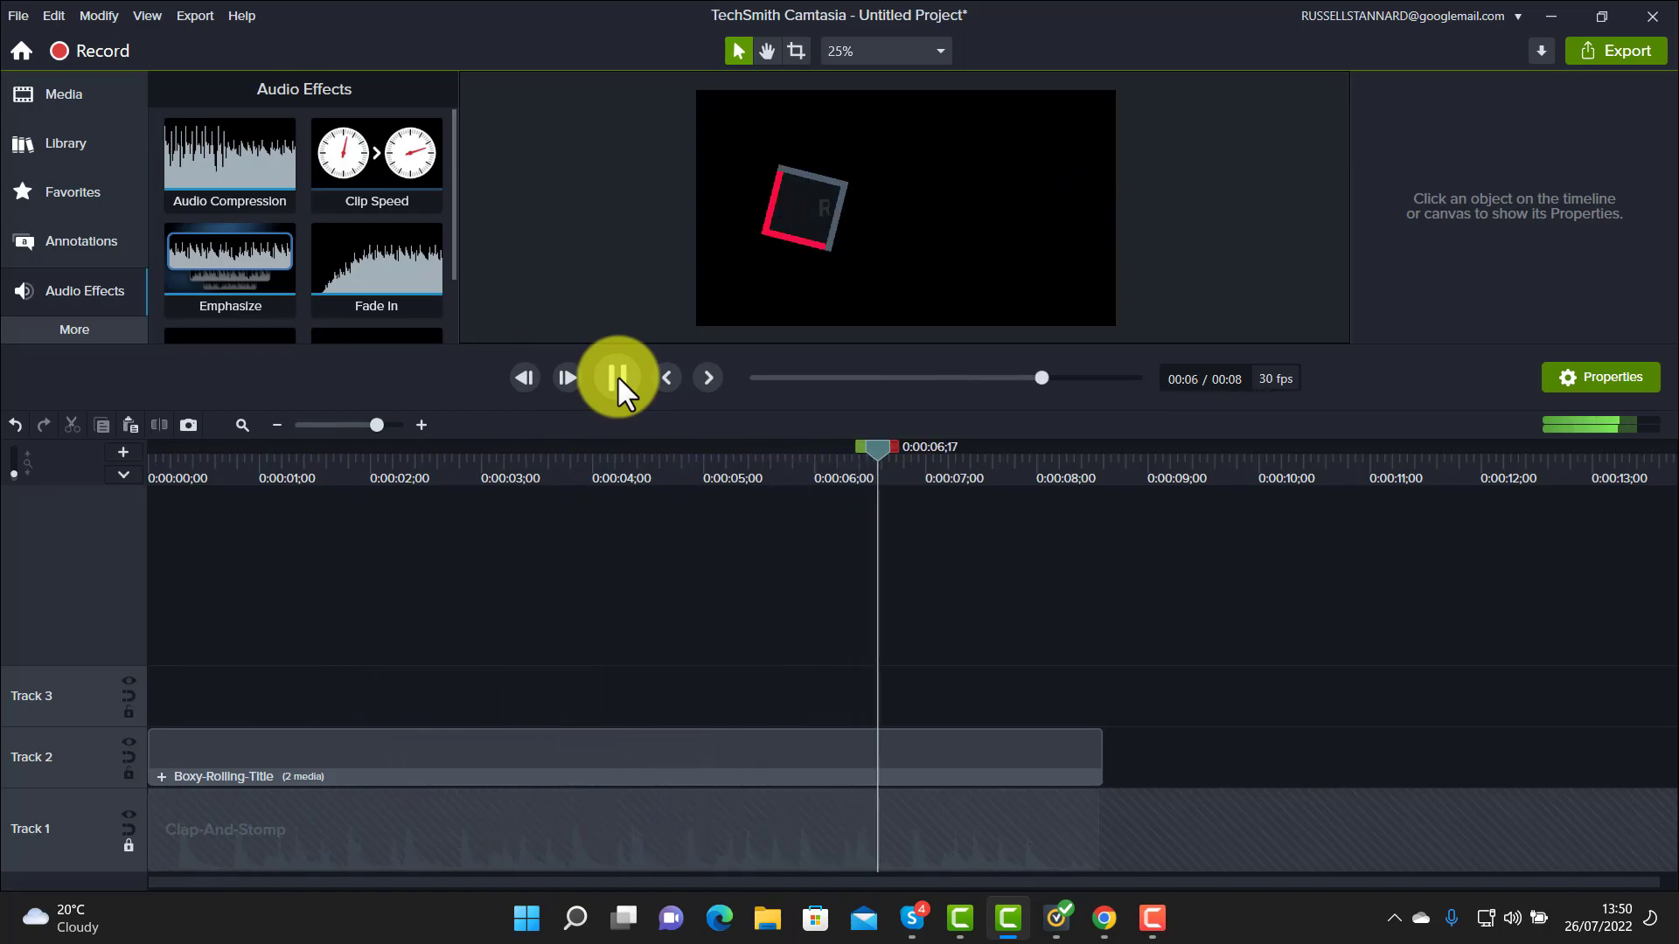
left_click(616, 376)
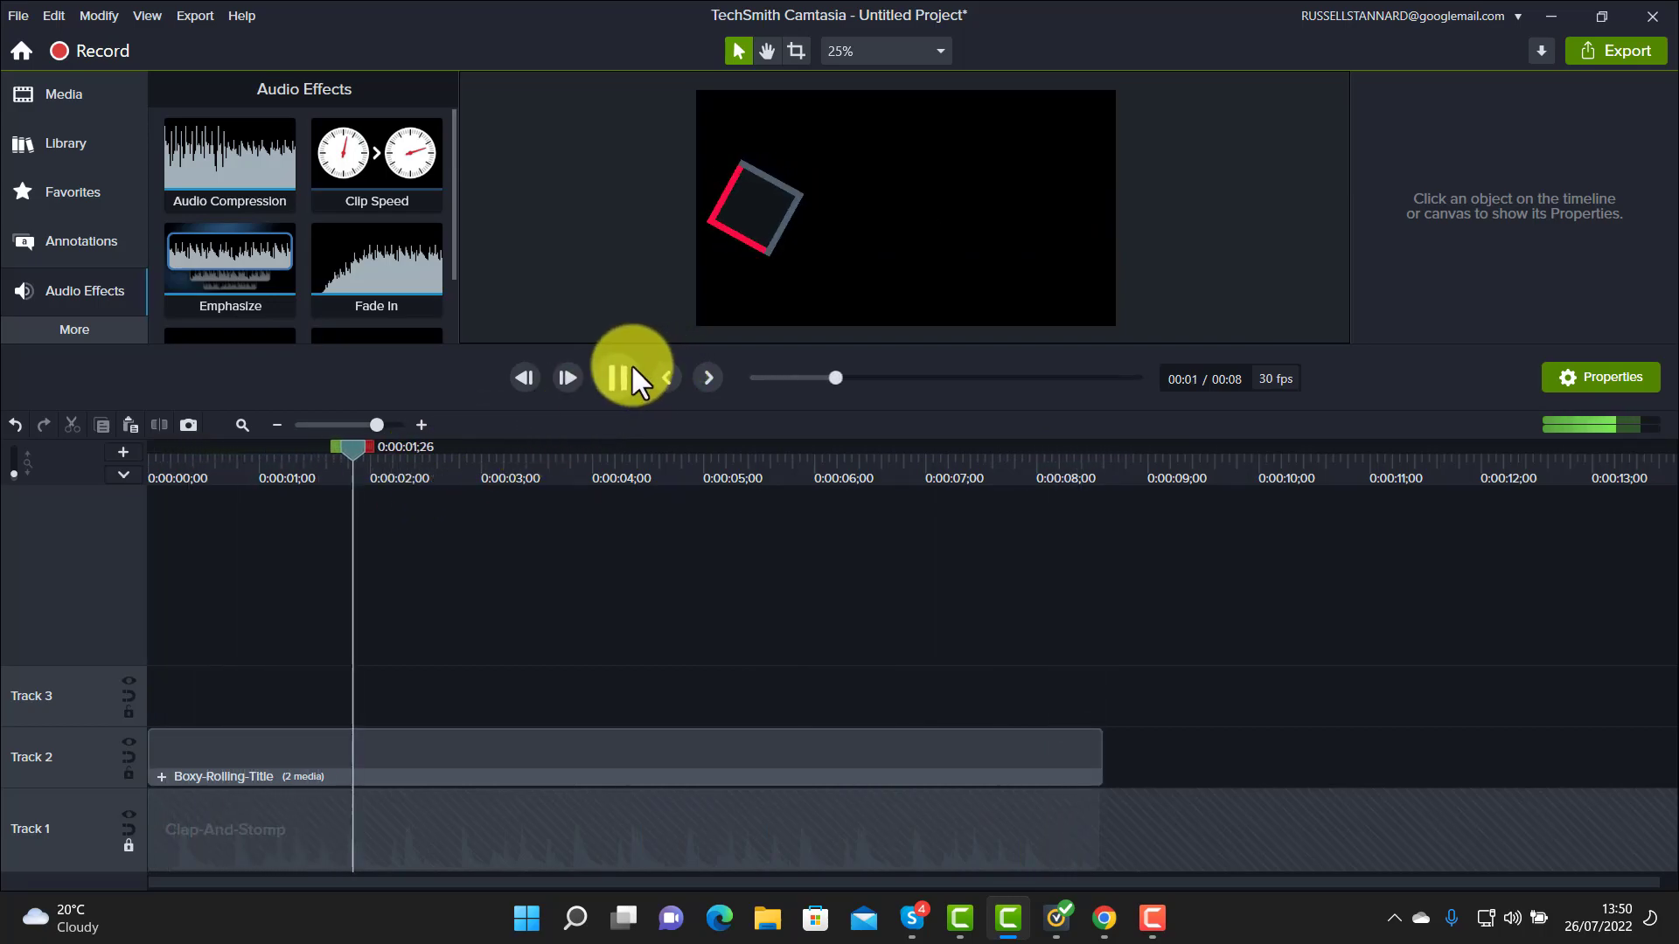
left_click(631, 372)
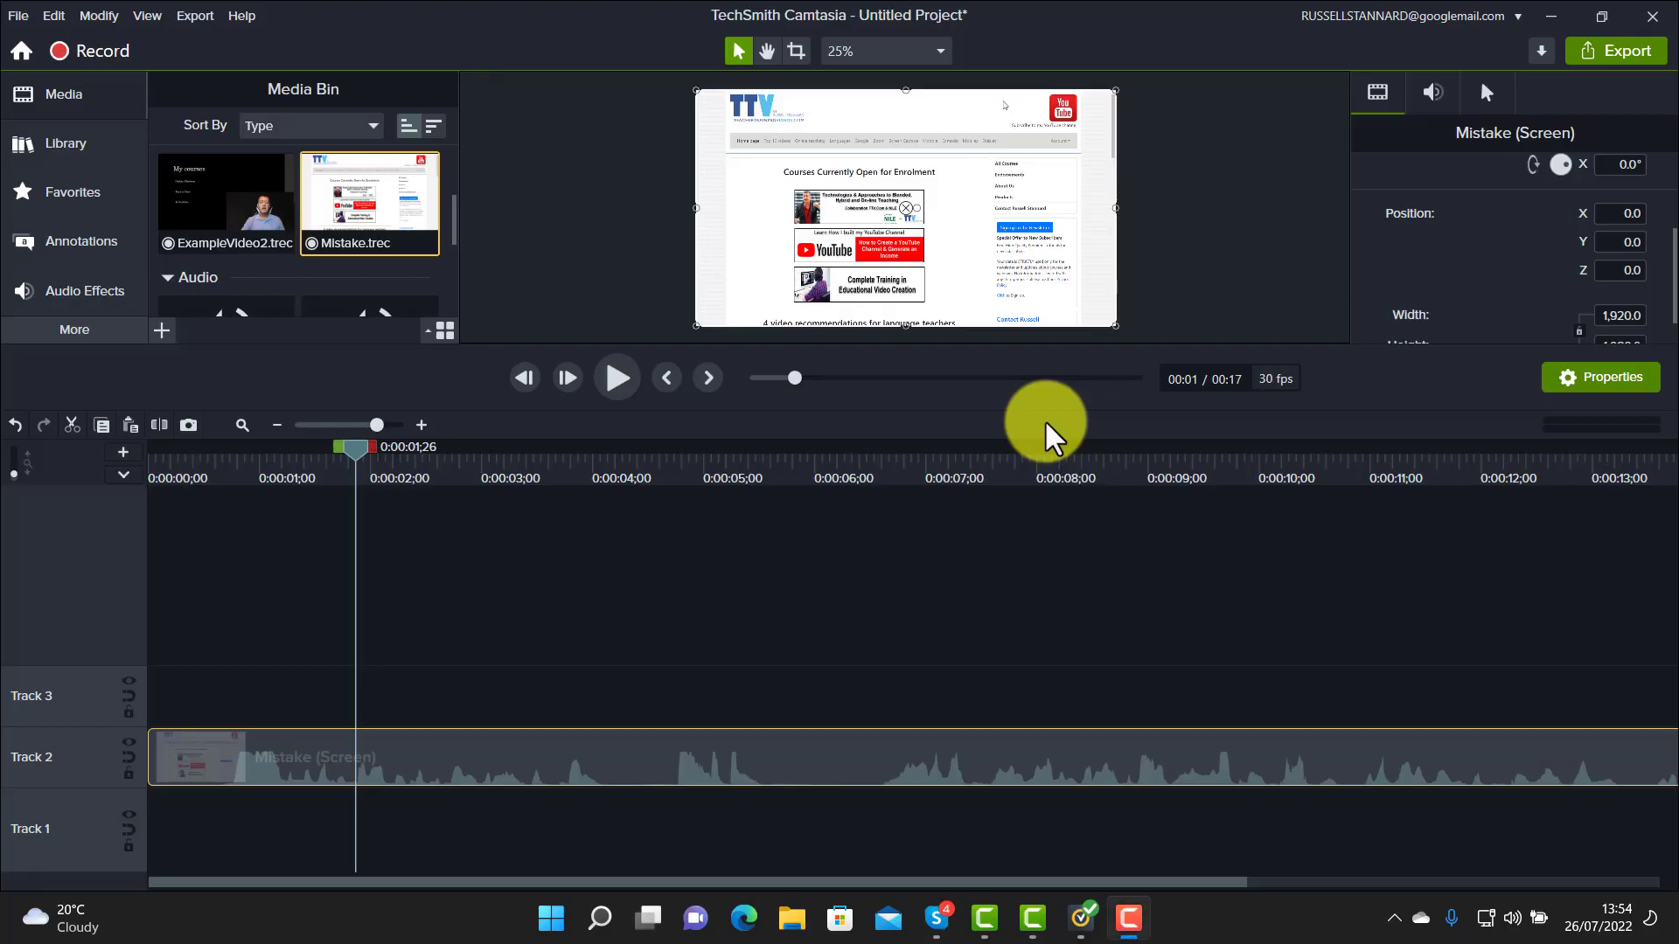
Play the Mistake recording from near its start, and replay it from about 4.5 seconds to locate the spoken mistake
left_click_drag(359, 449, 211, 476)
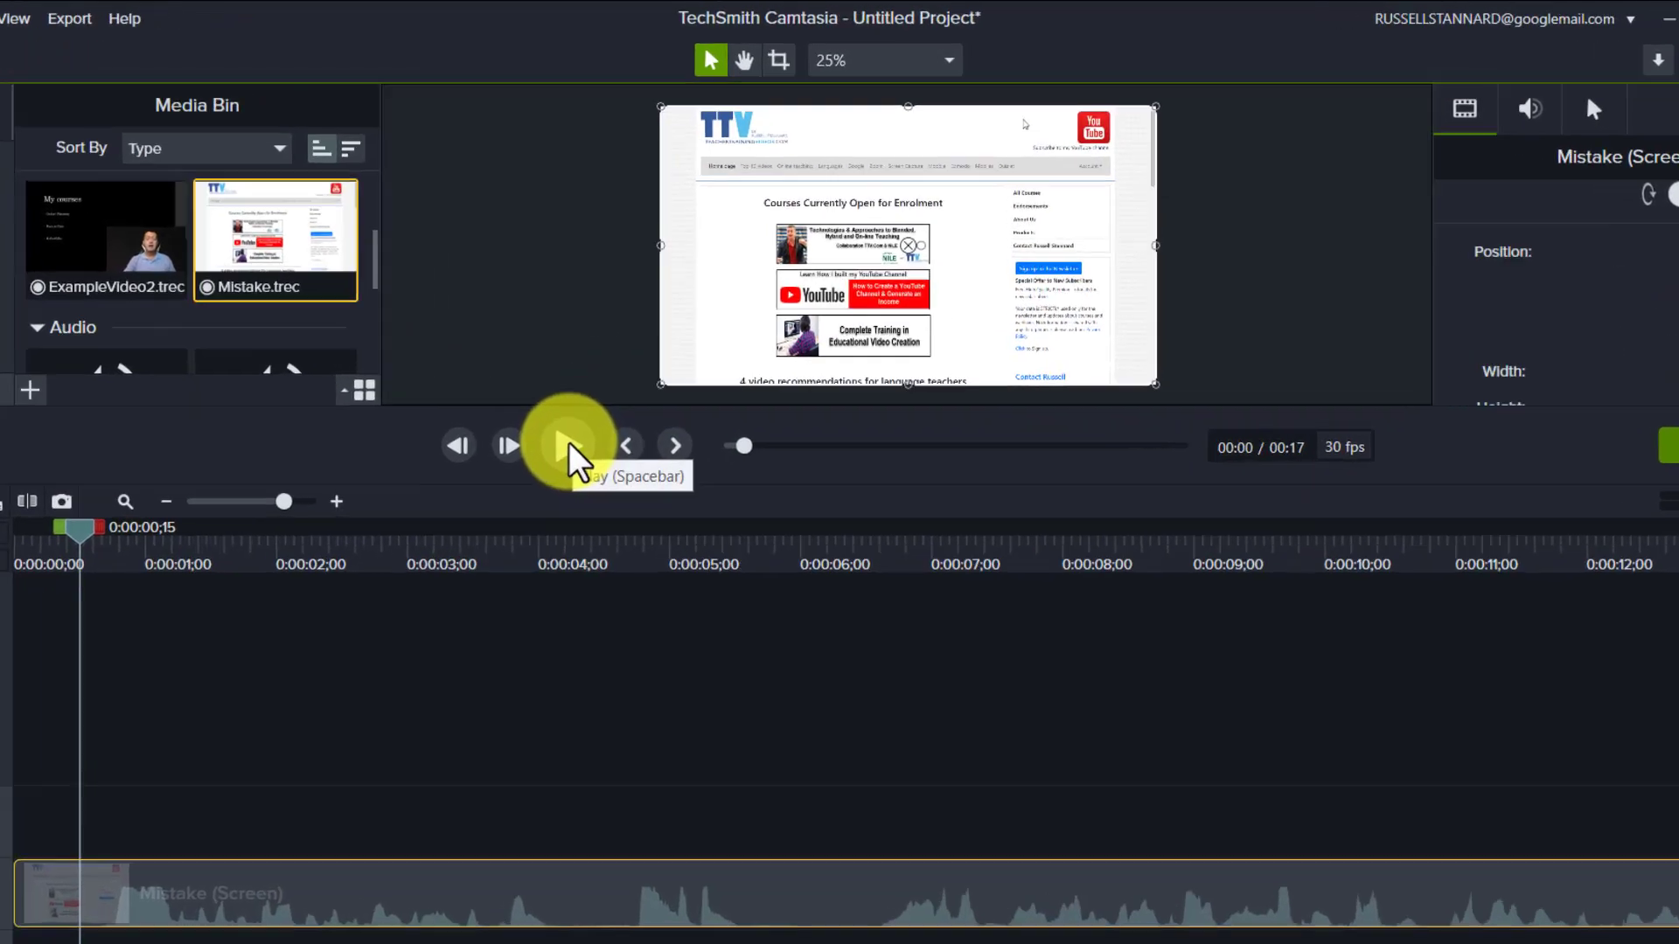
left_click(579, 431)
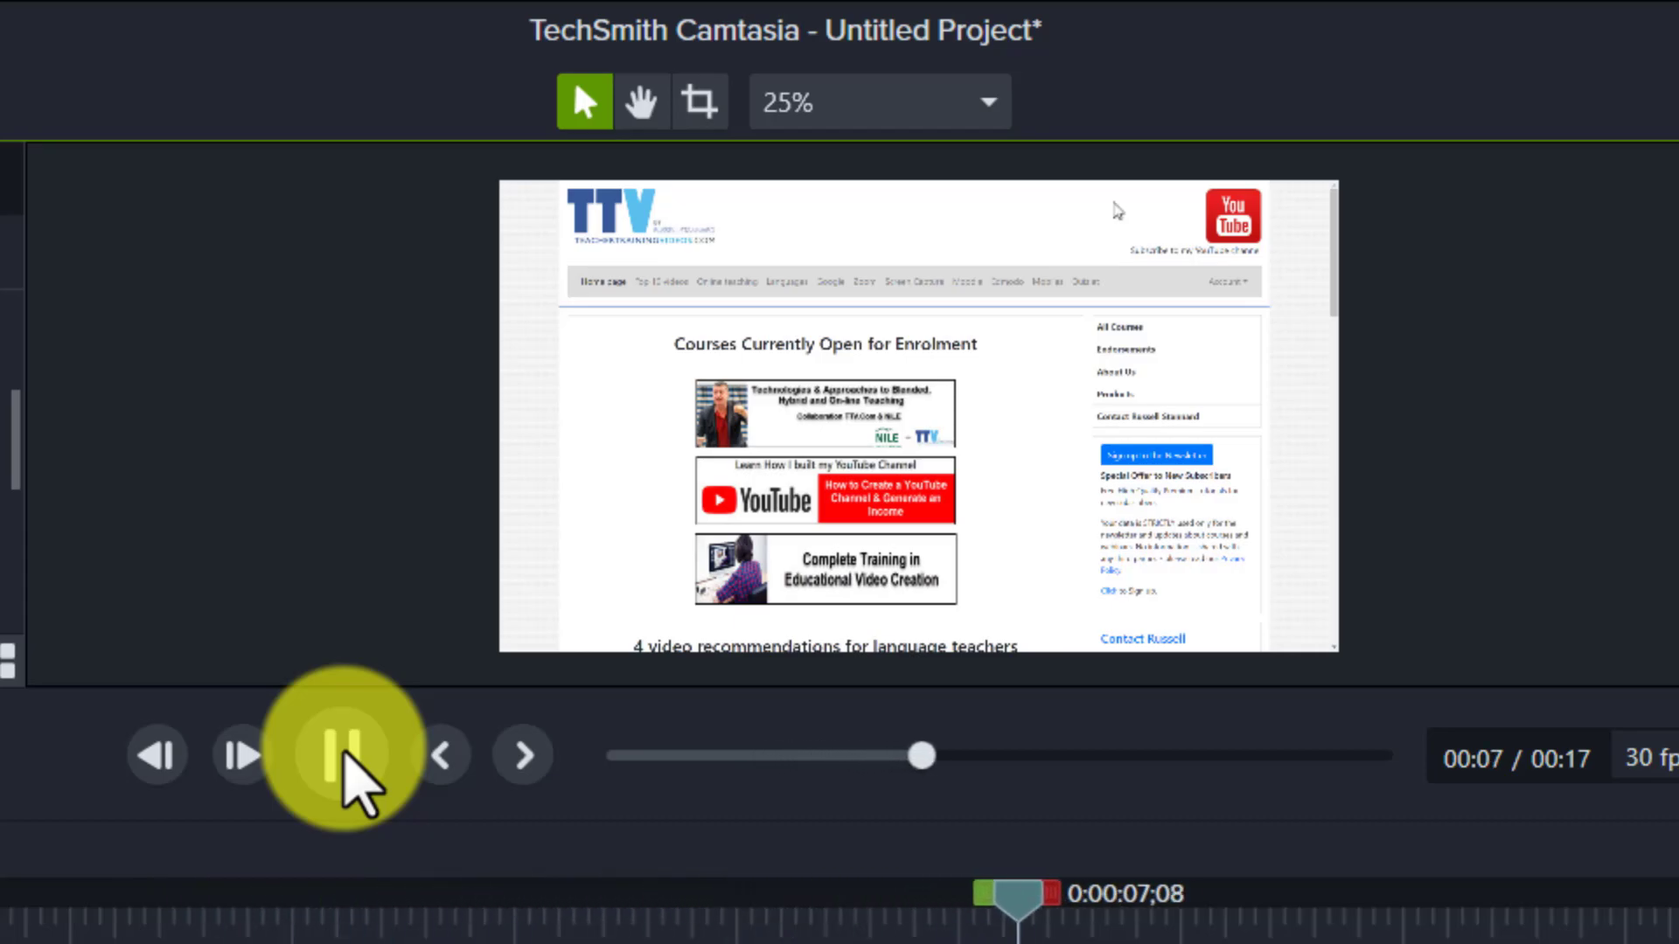
left_click(342, 754)
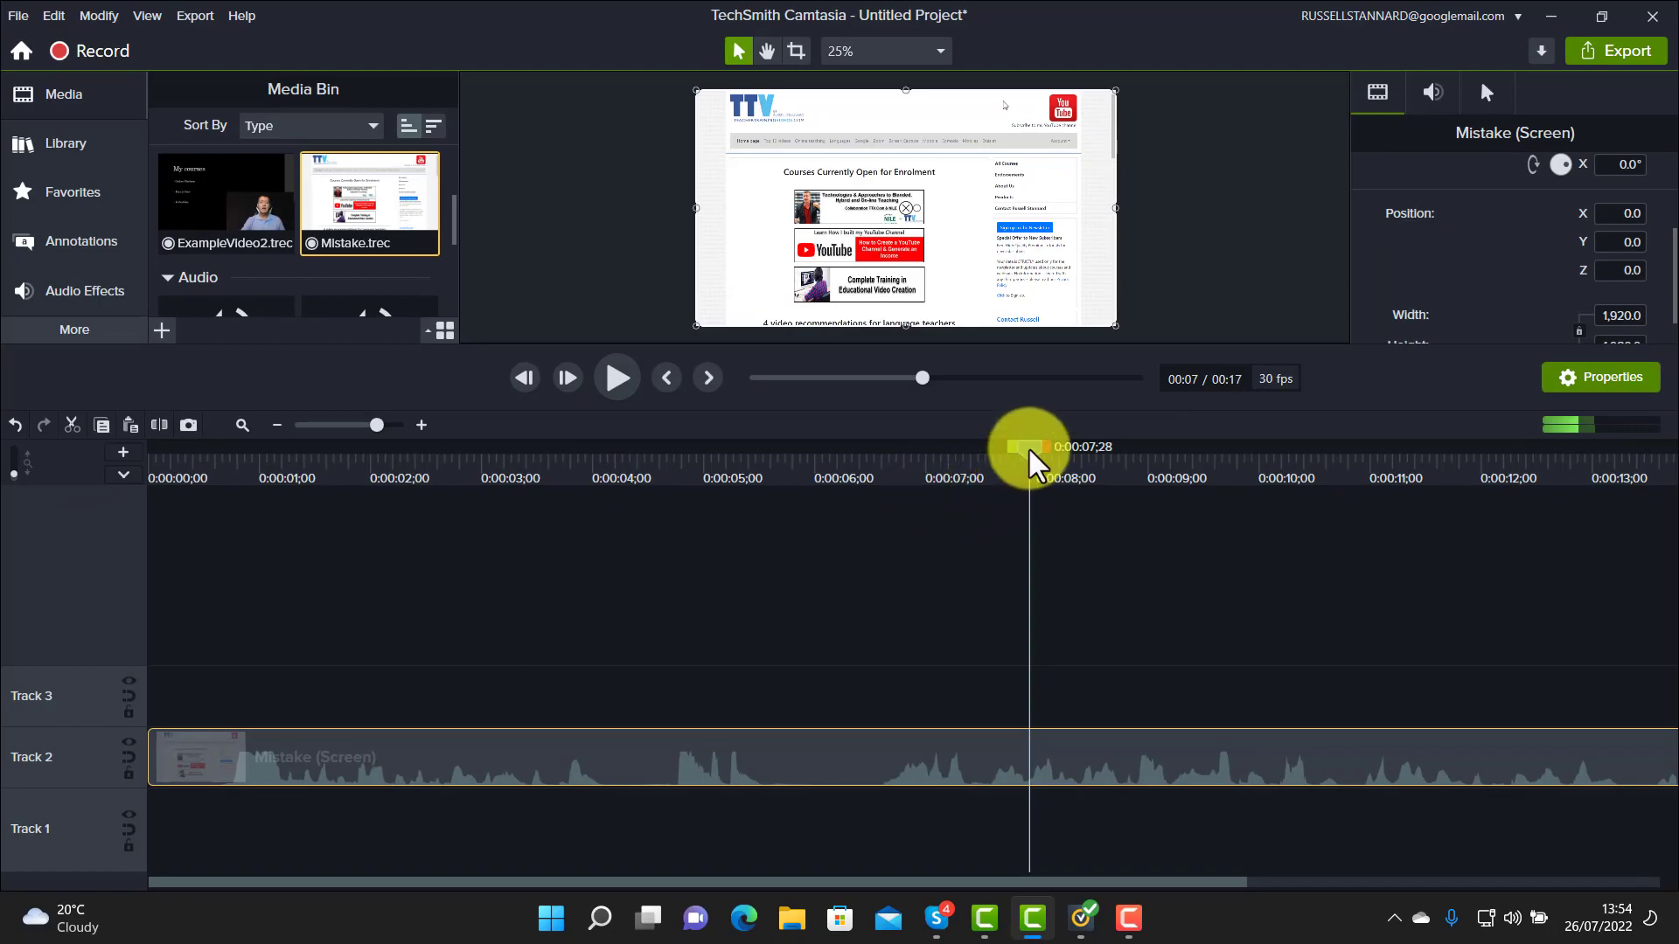
left_click_drag(1030, 464, 661, 535)
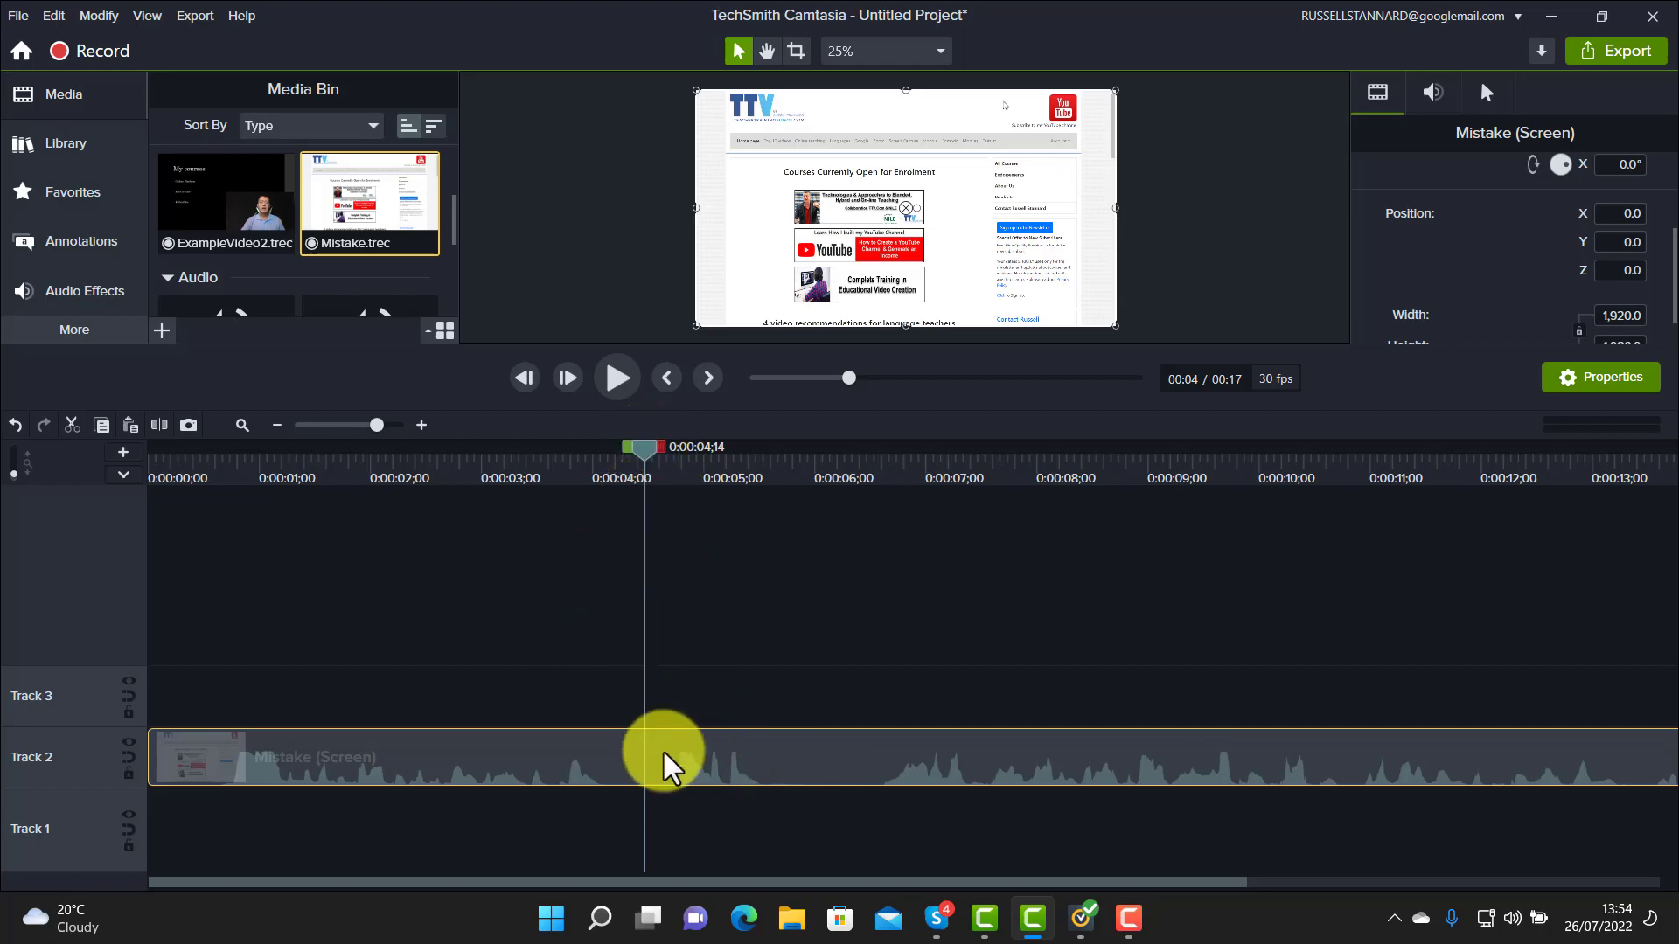
left_click(616, 382)
left_click(616, 381)
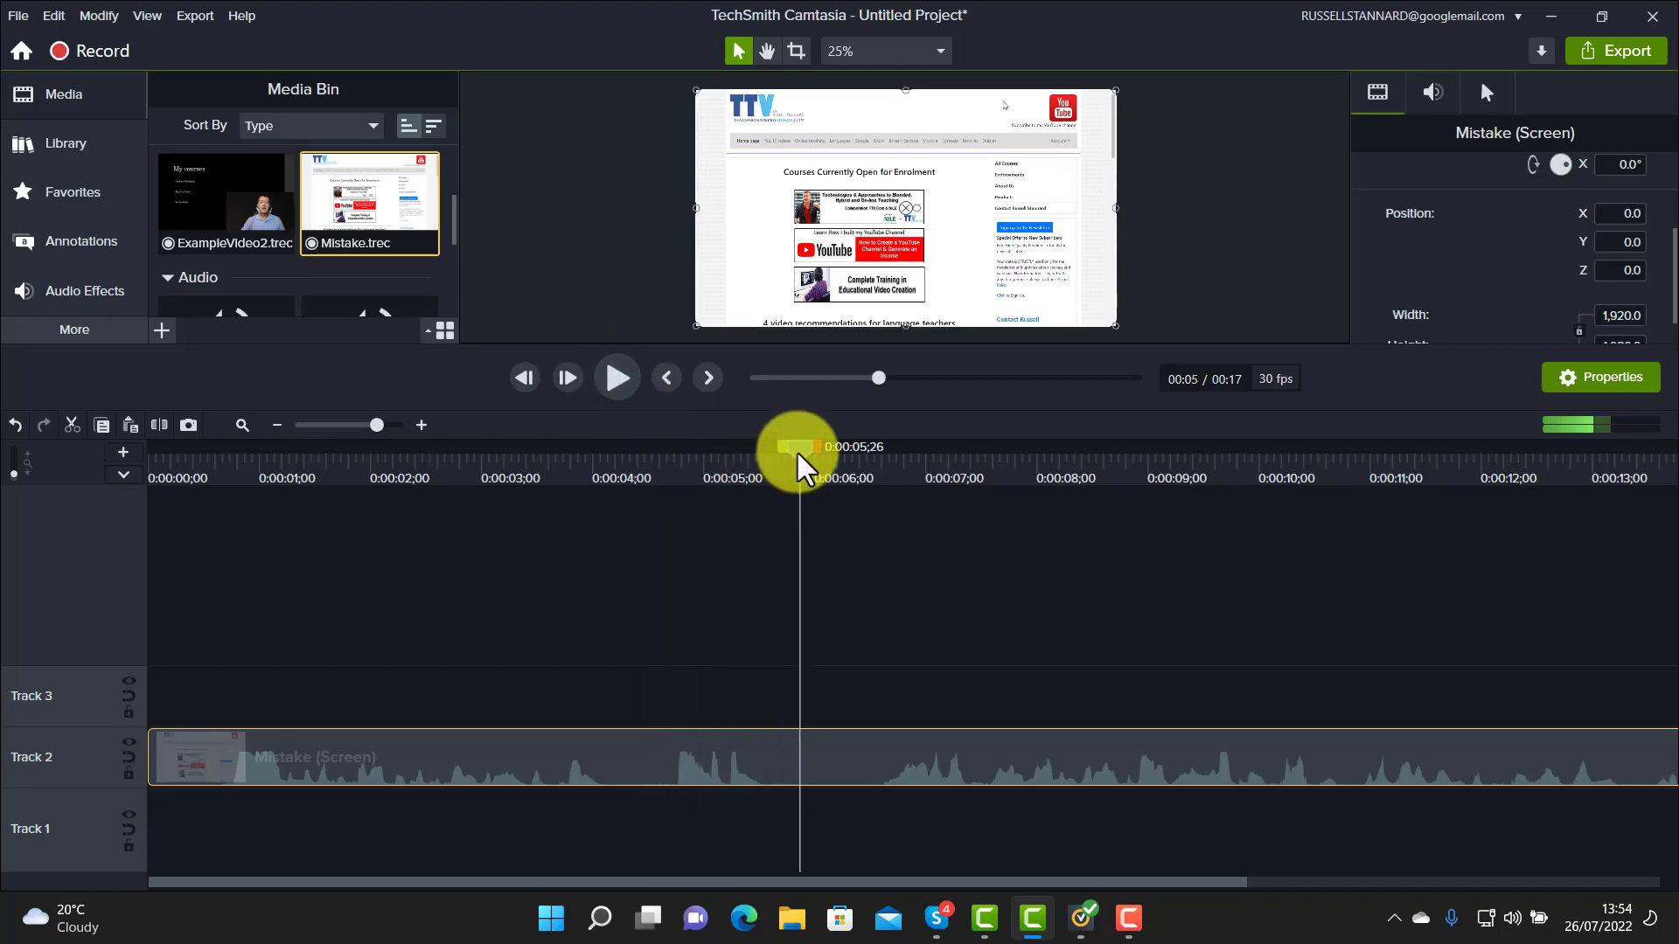
Select the mistake in the recording from 0:00:04;19 to 0:00:05;24 and ripple delete that range
left_click_drag(797, 463, 692, 452)
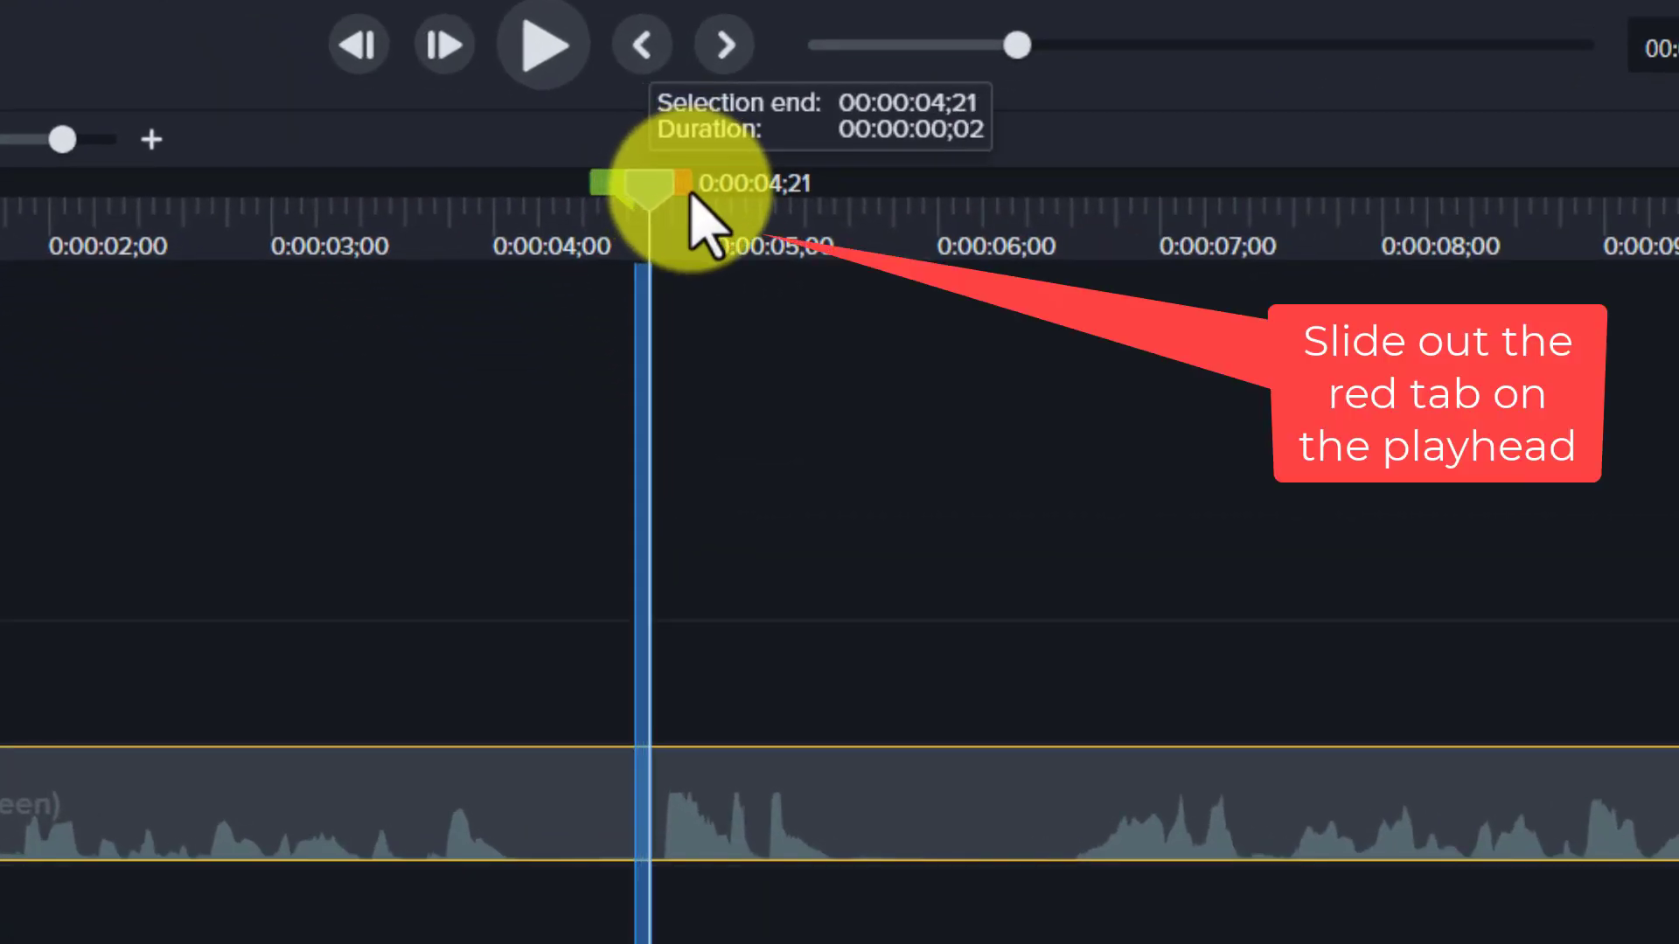
left_click_drag(691, 194, 933, 326)
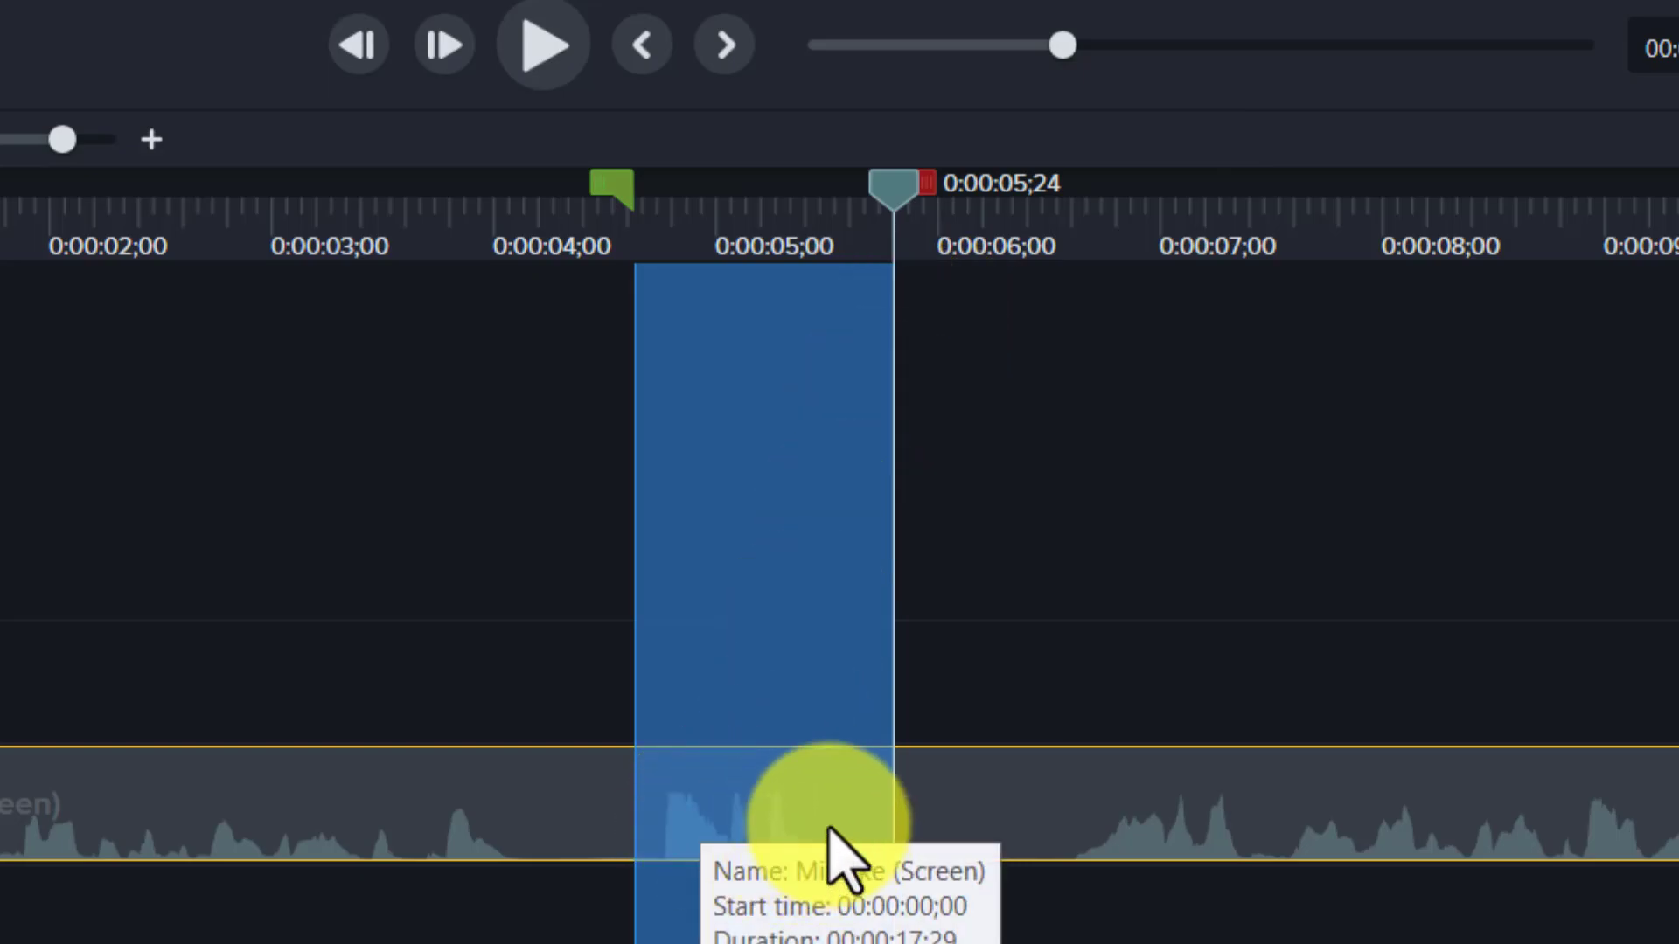
right_click(715, 791)
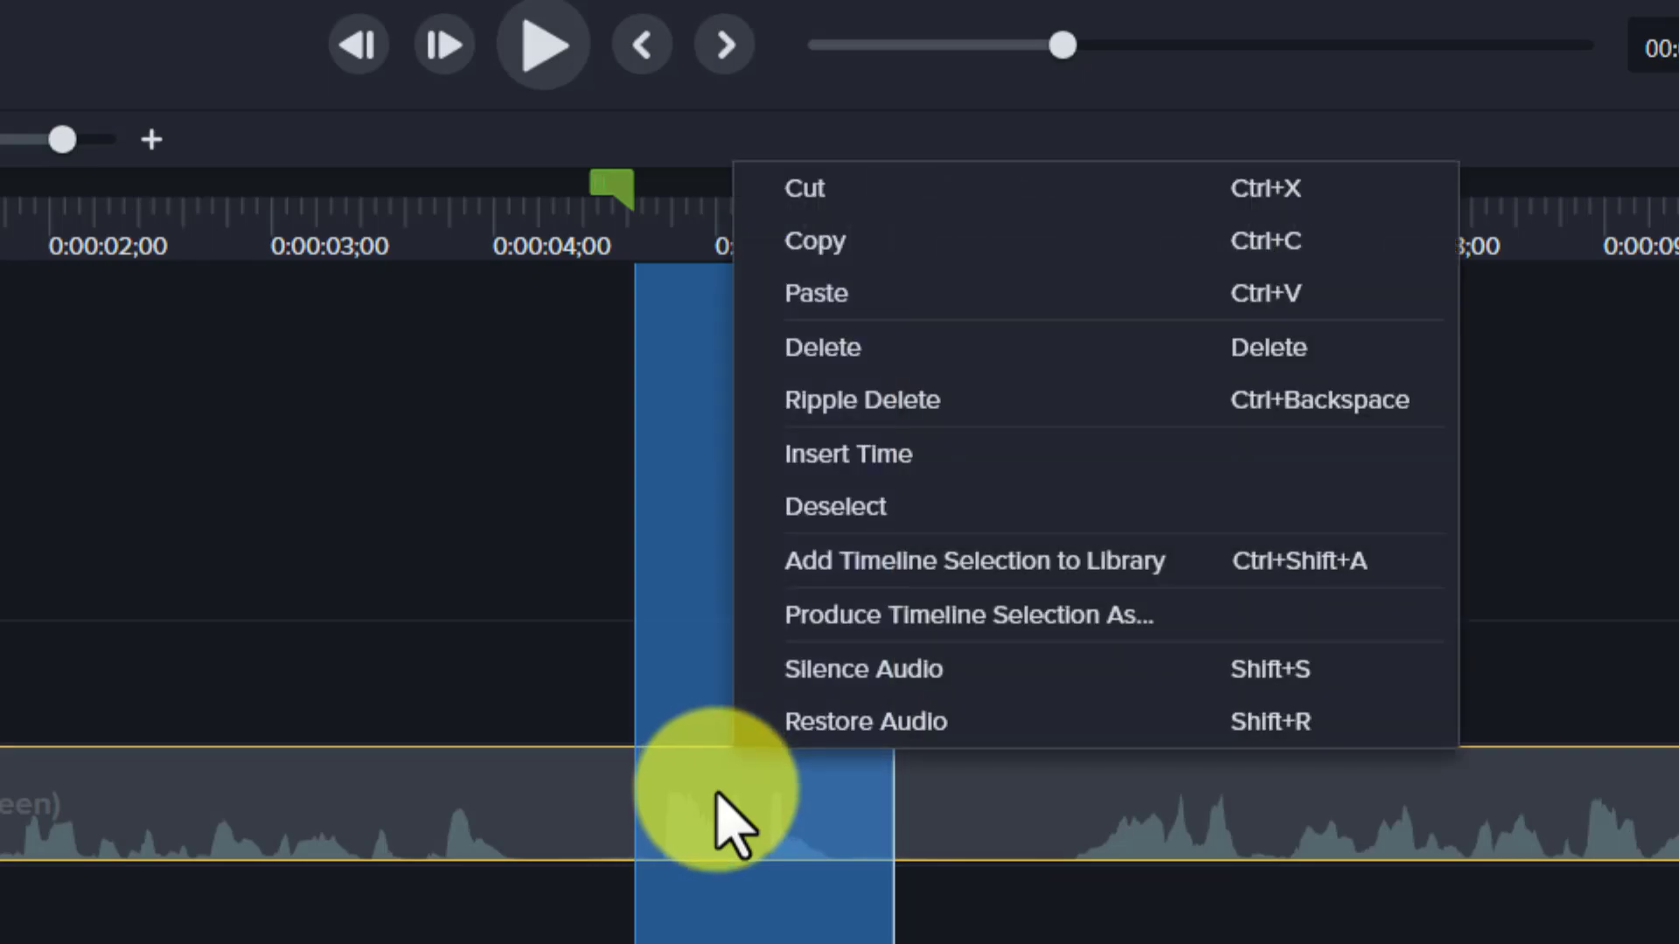
left_click(826, 400)
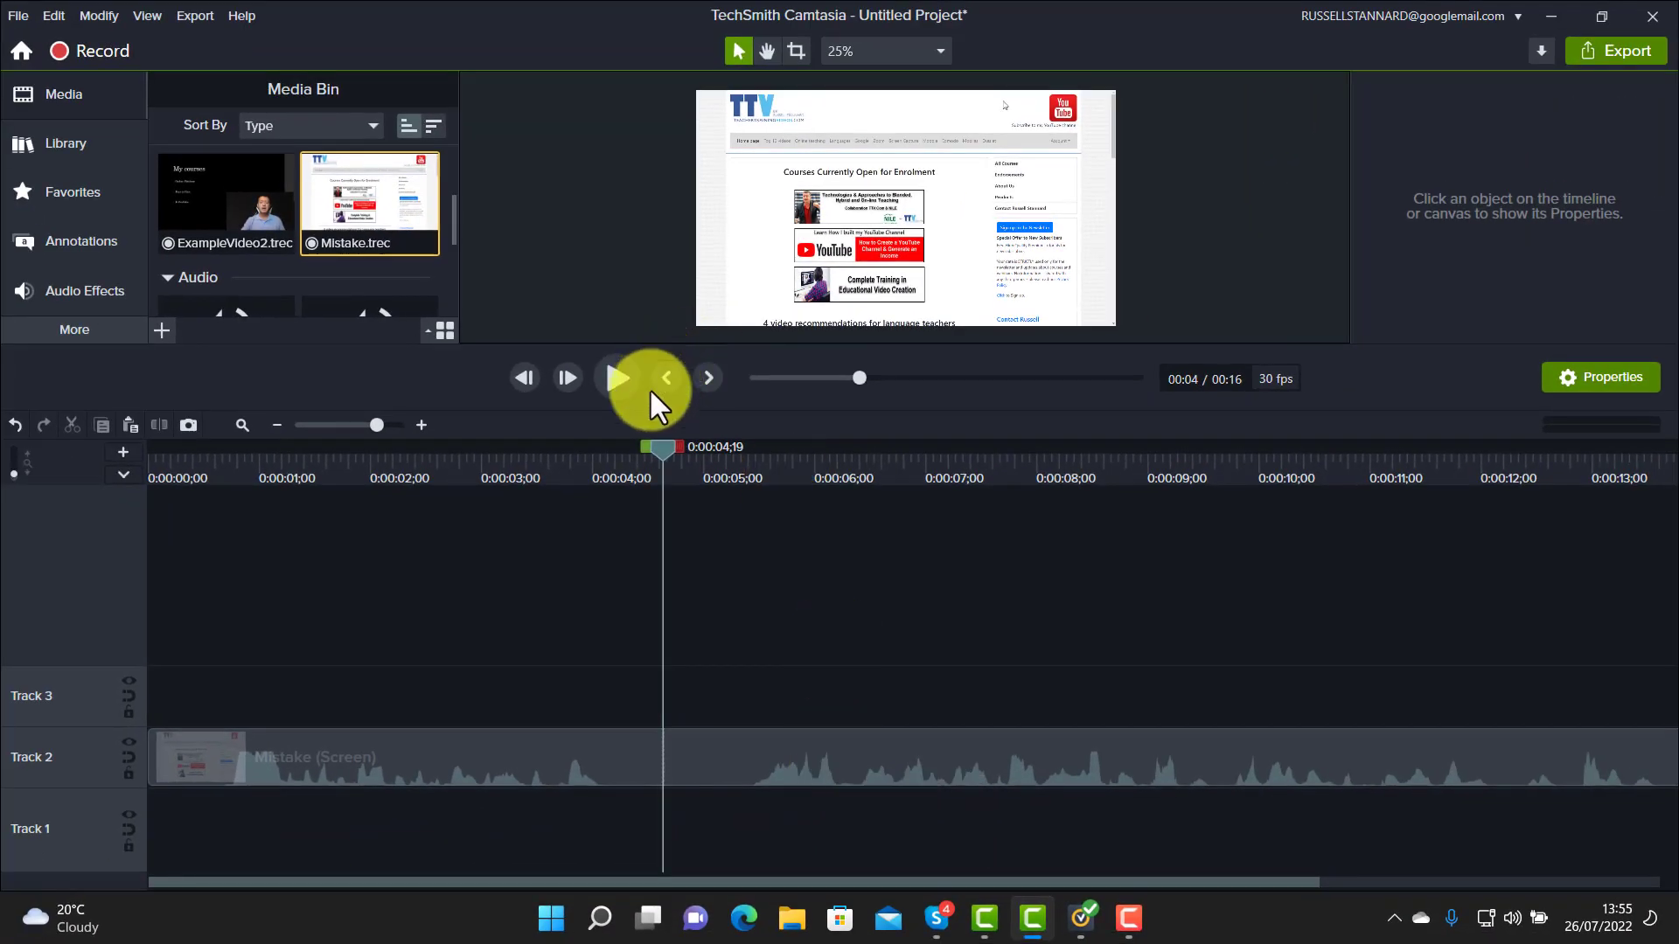
Play the recording from shortly before the cut to check that the speech runs across it
left_click_drag(658, 449, 560, 457)
left_click(616, 375)
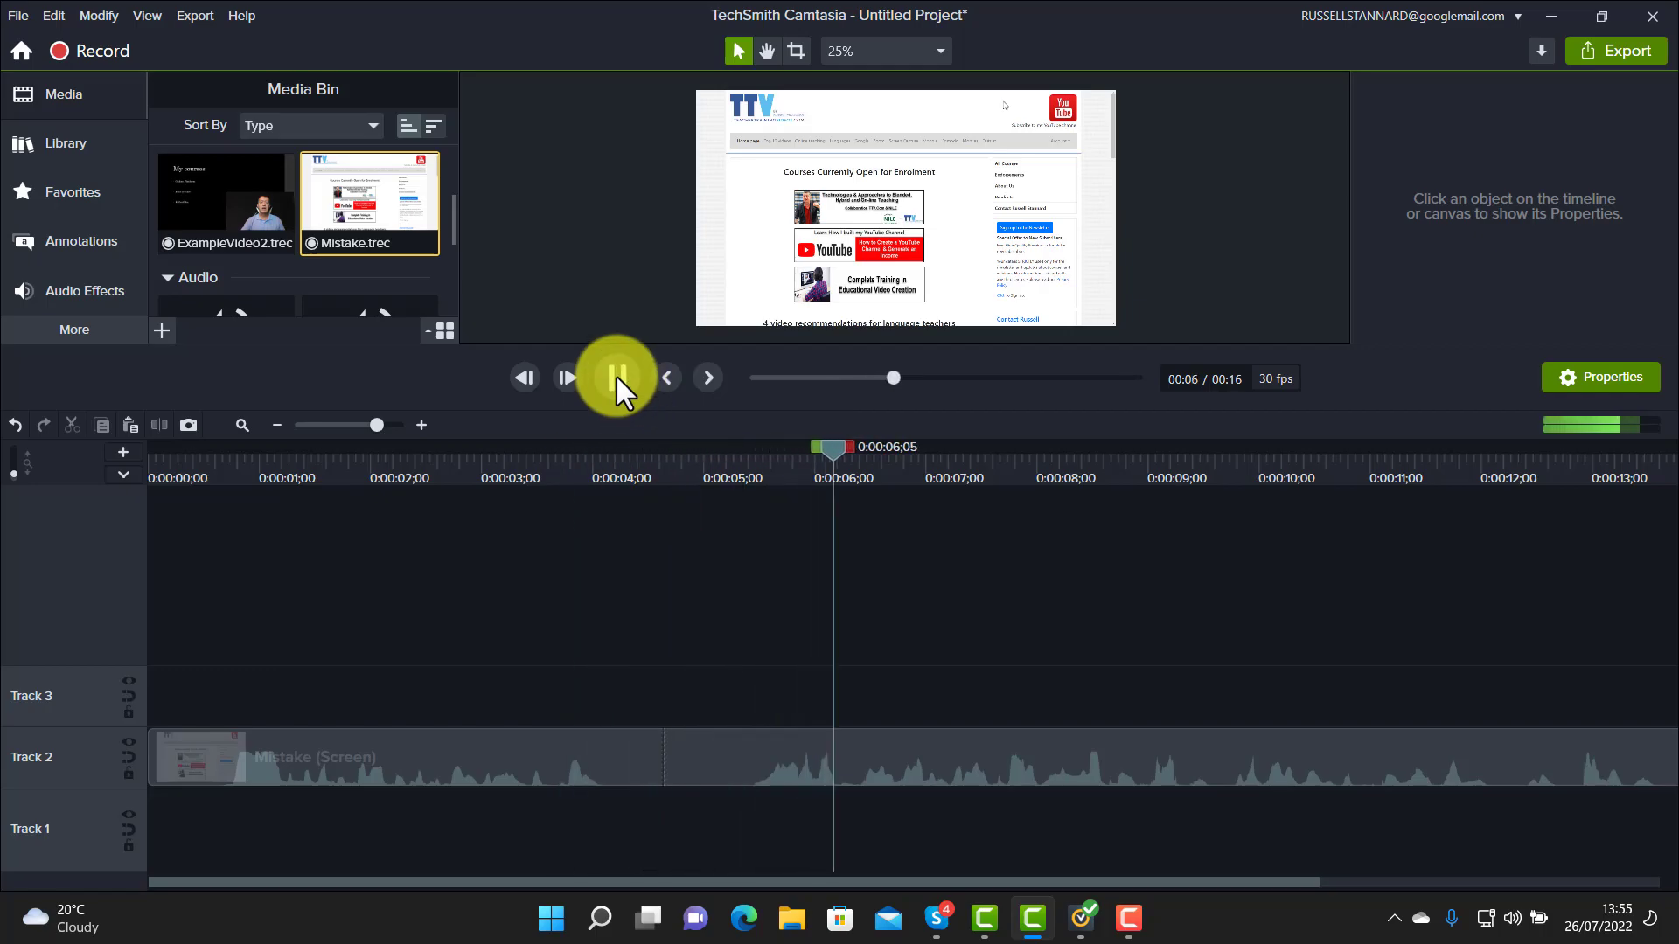
left_click(616, 376)
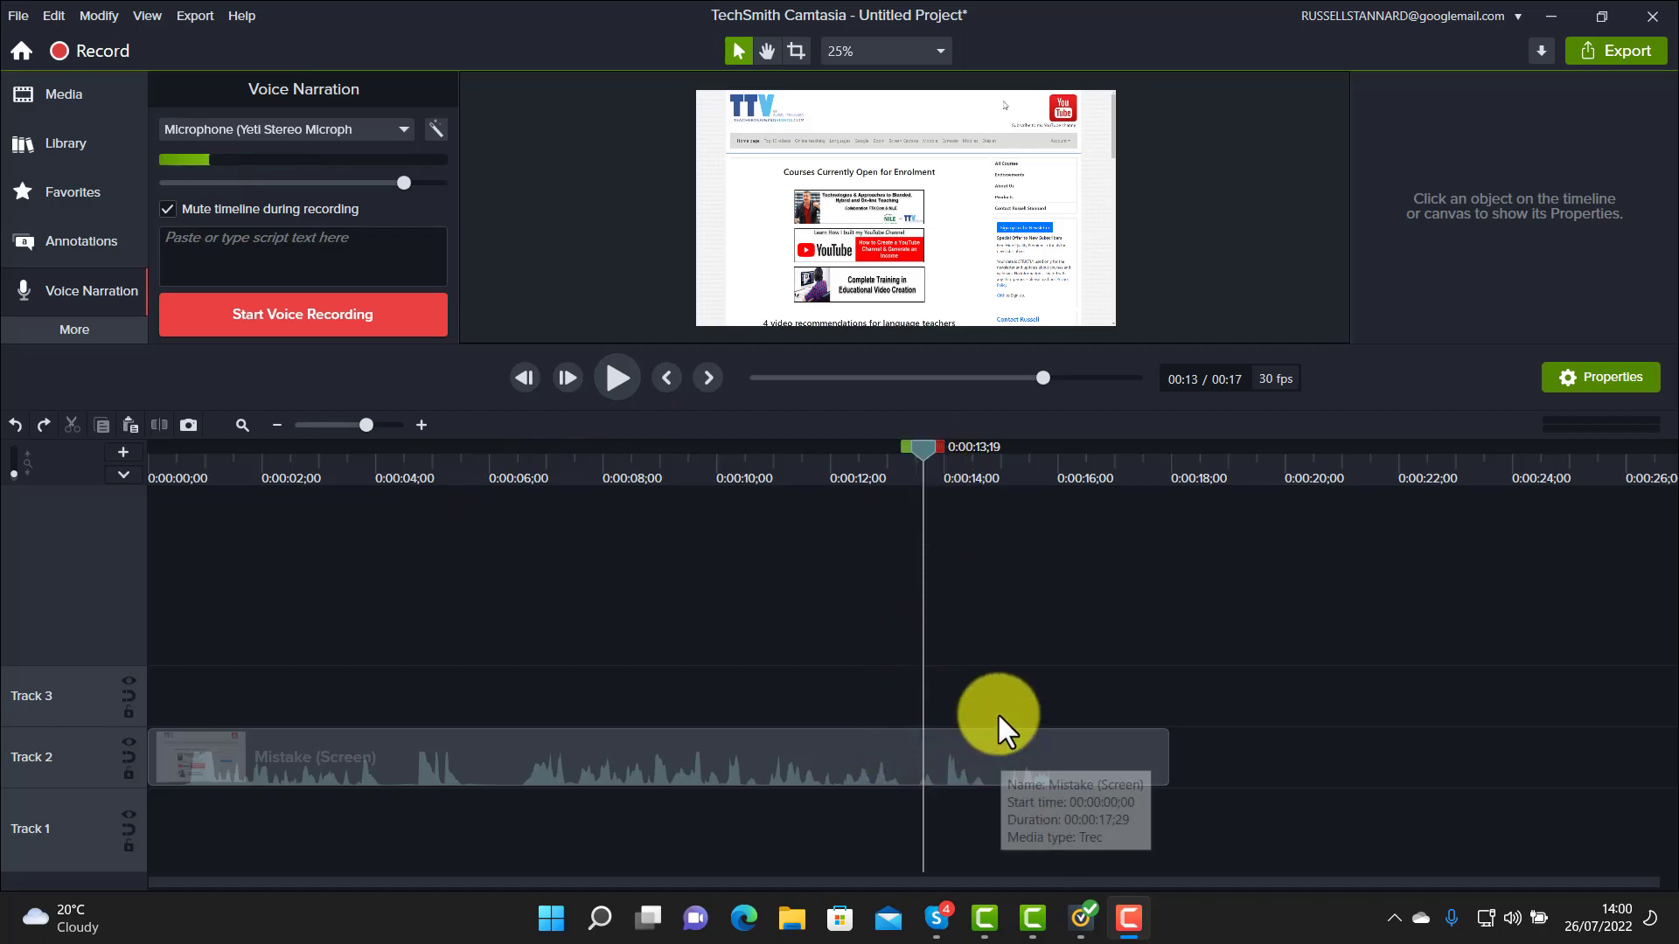
Play the Mistake recording from 0:00:12;00 to about 15 seconds to find where the last phrase begins
left_click_drag(922, 448, 830, 450)
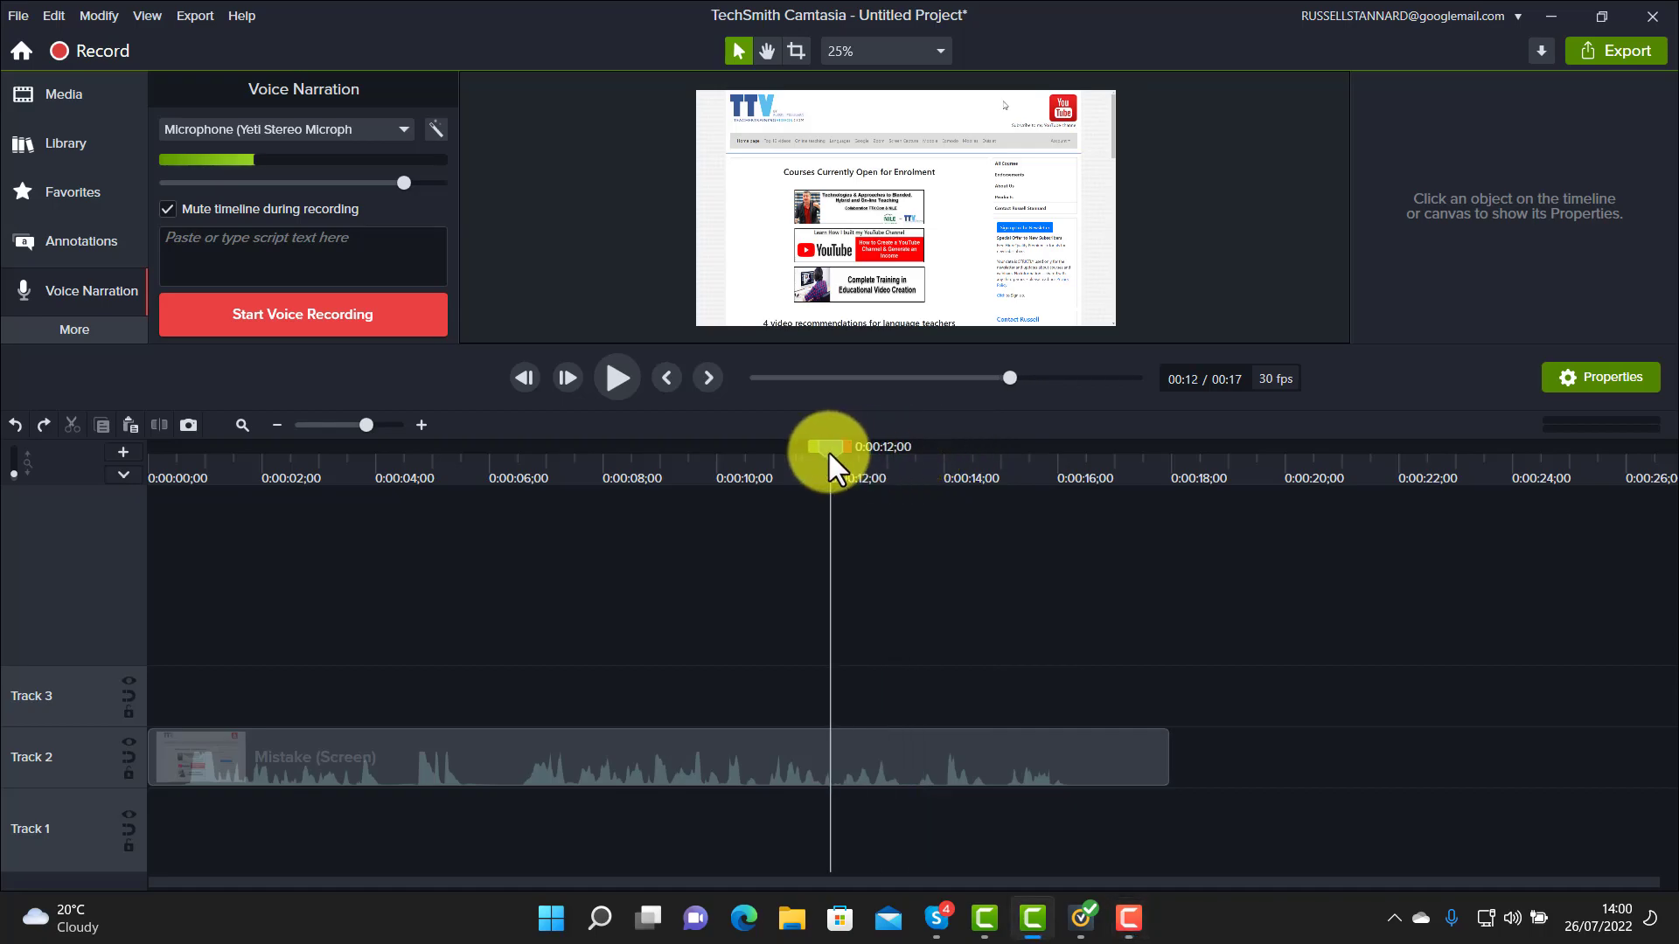
left_click(615, 379)
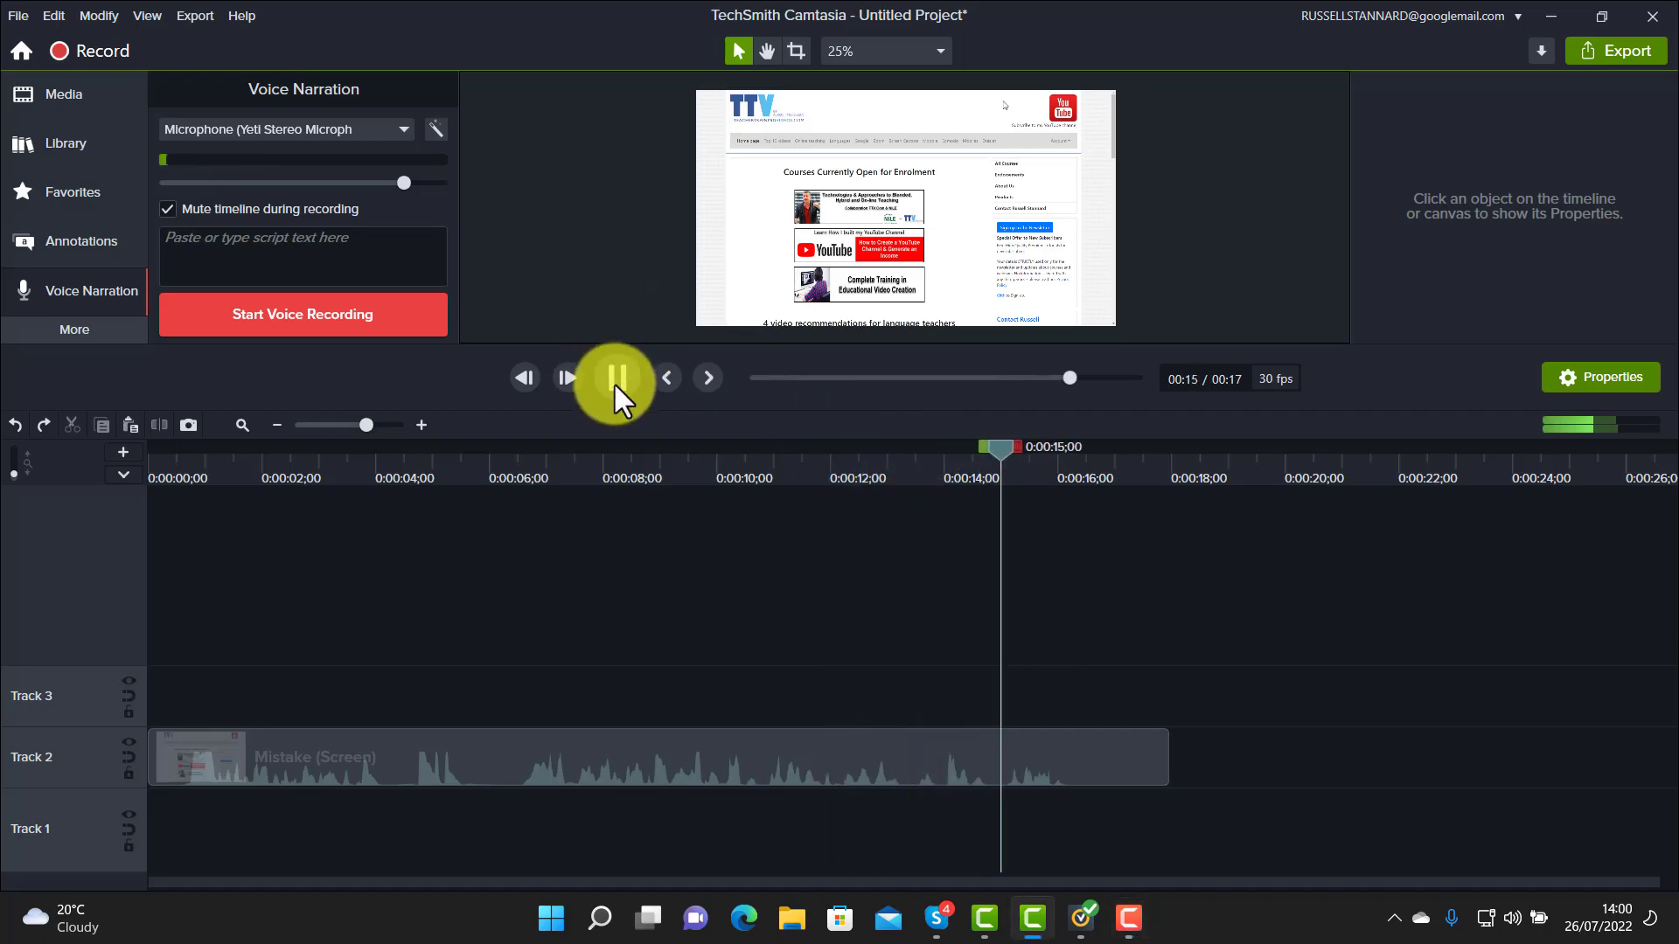
left_click(615, 379)
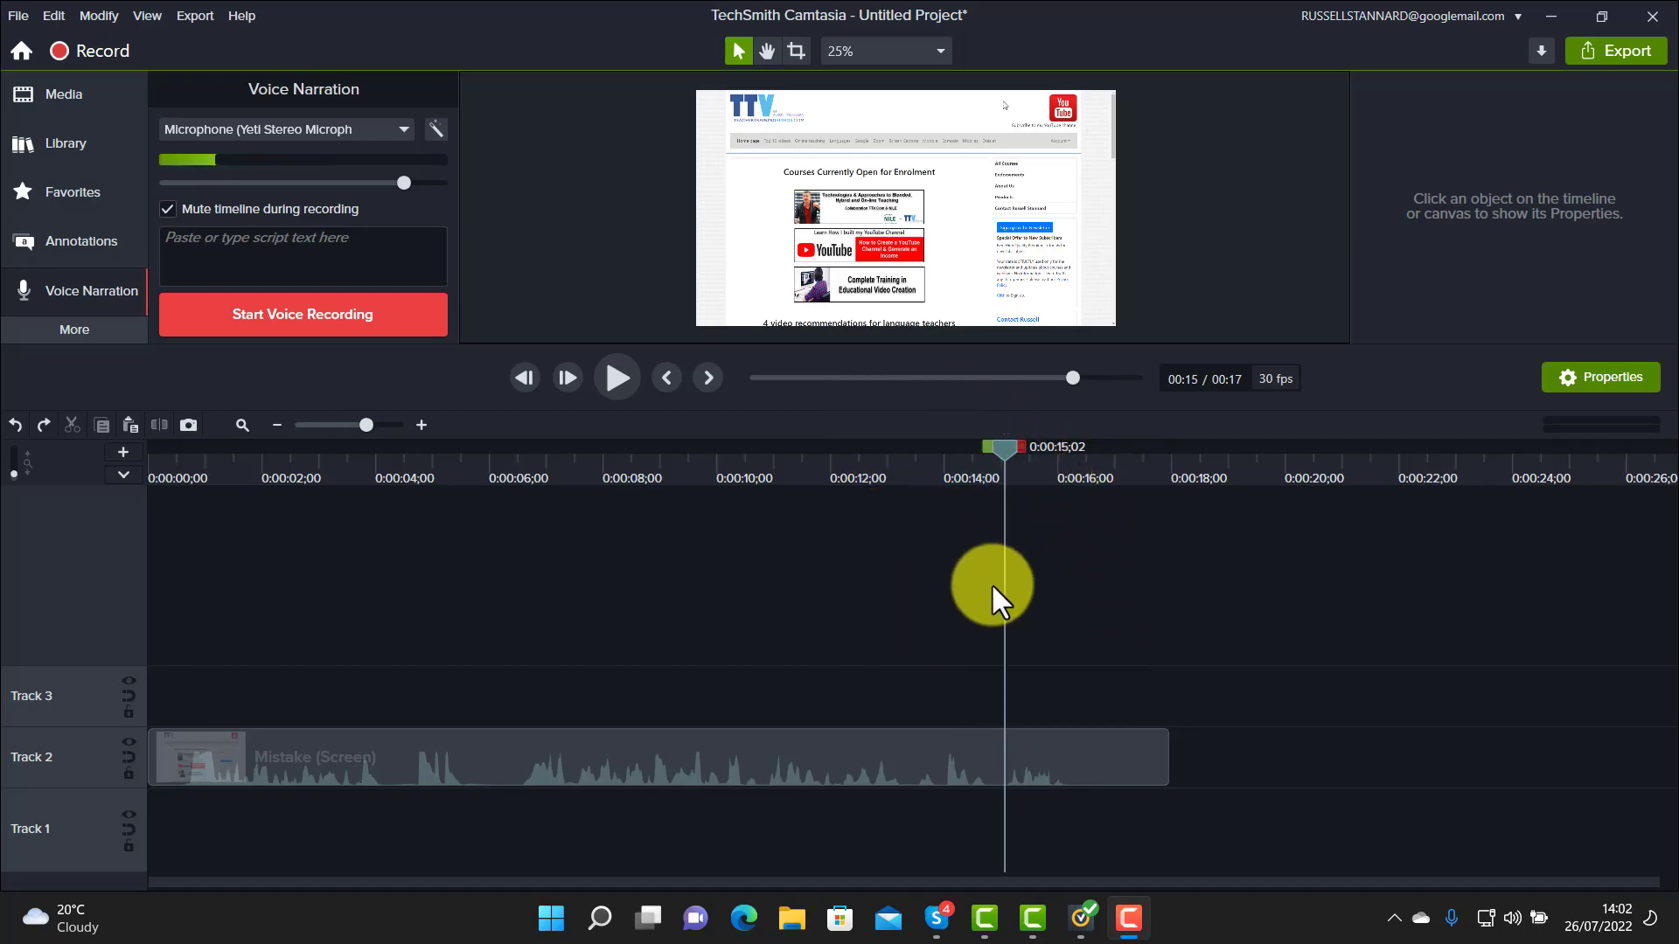
Select the Mistake clip's last spoken phrase from 0:00:15;02 to 0:00:16;06 and silence its audio
mouse_move(1041, 787)
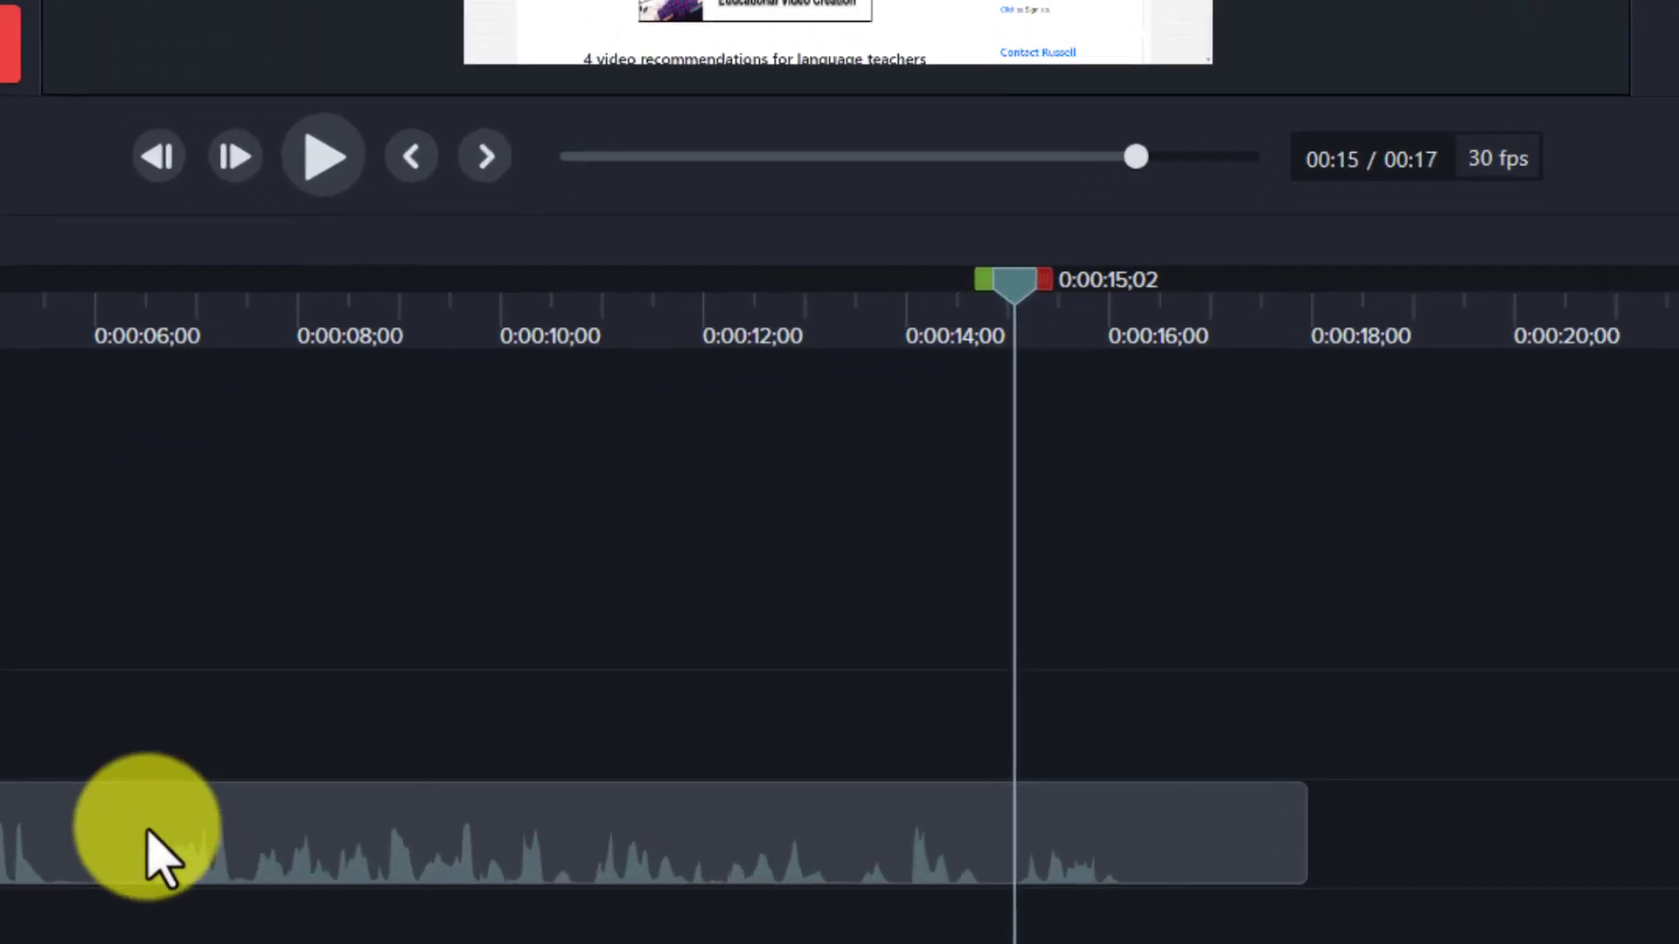
left_click_drag(1043, 273, 1162, 302)
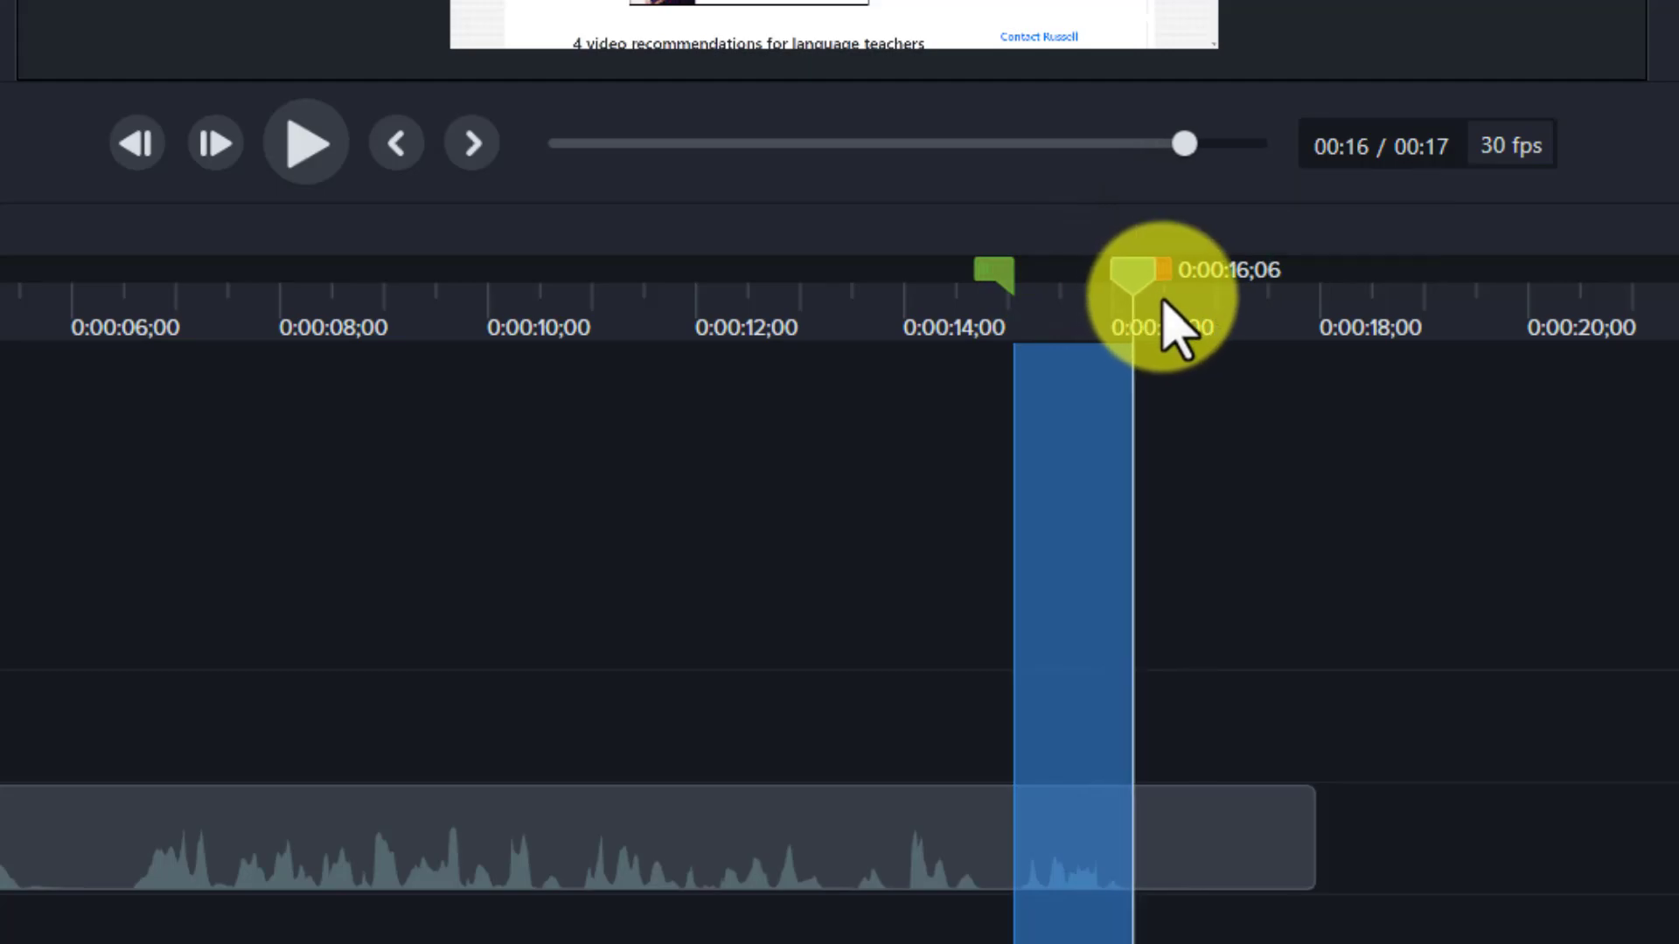
left_click(1082, 859)
right_click(1084, 866)
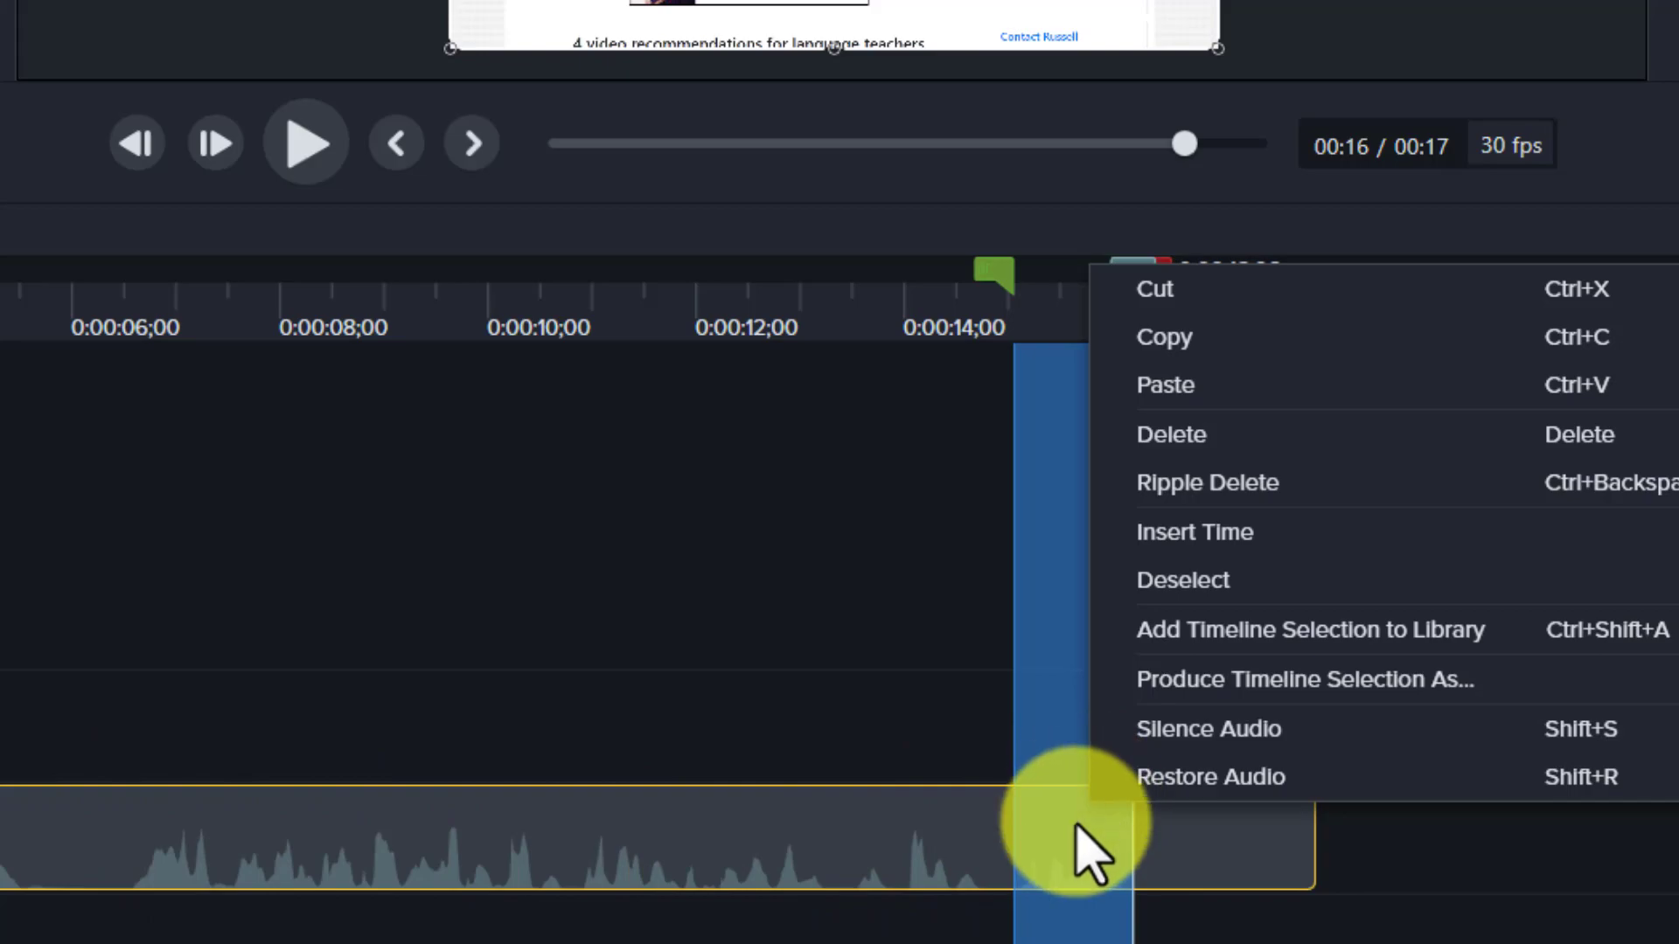
left_click(1205, 732)
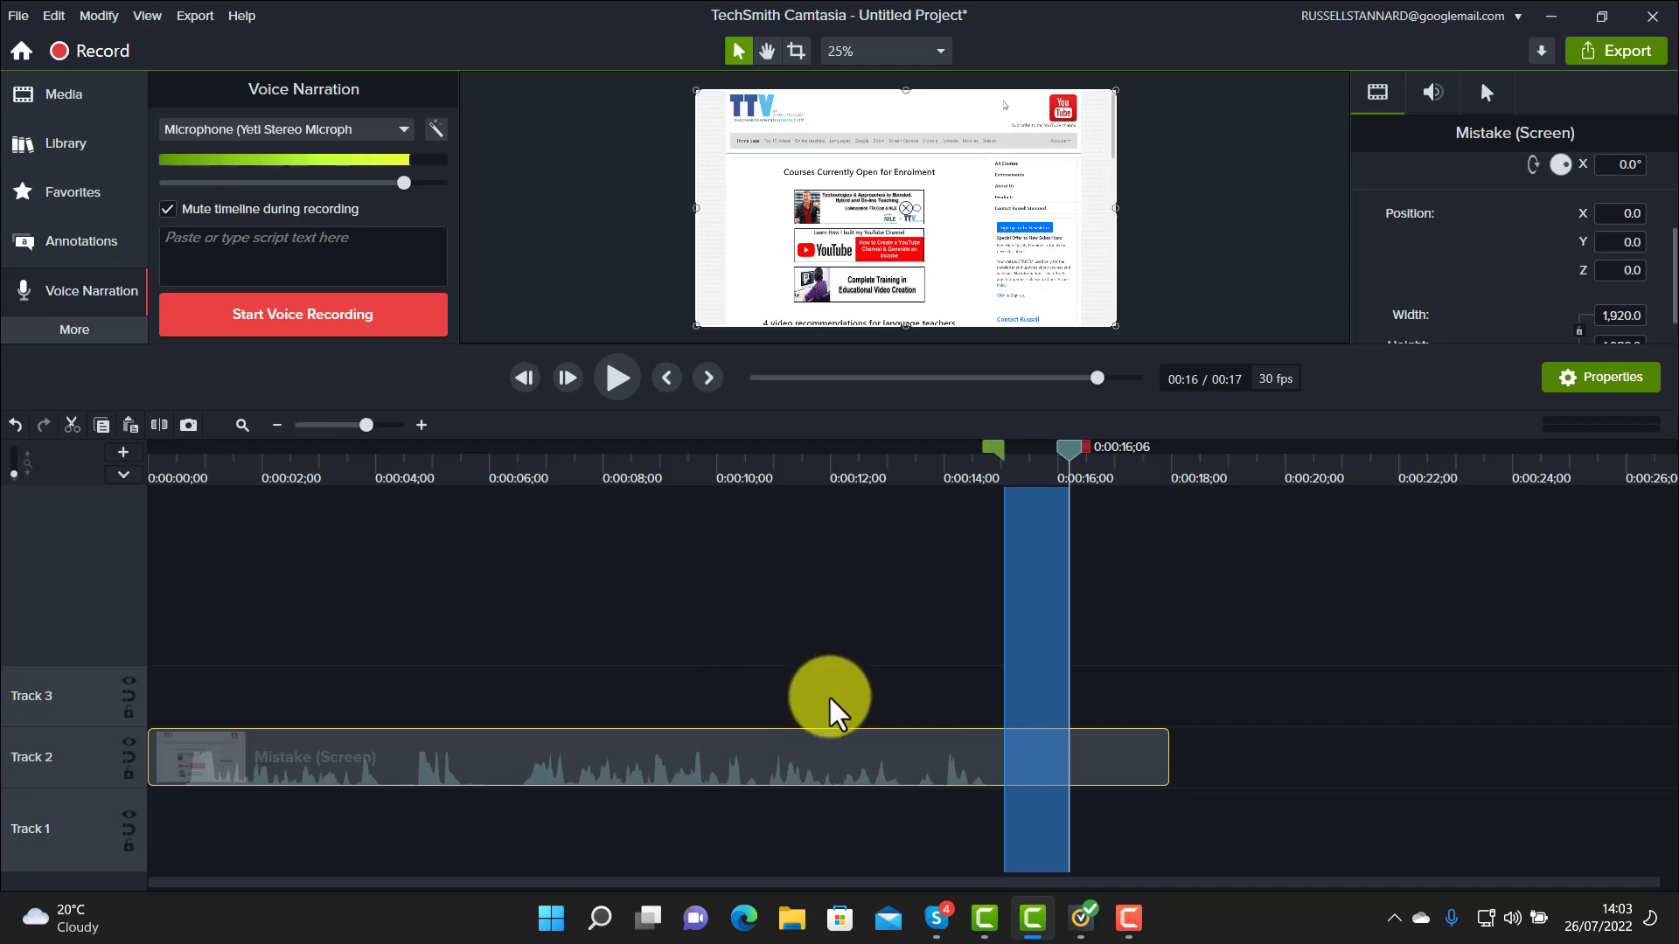
Collapse the timeline selection to the playhead at 0:00:16;06 and show the Voice Narration settings
left_click(1074, 446)
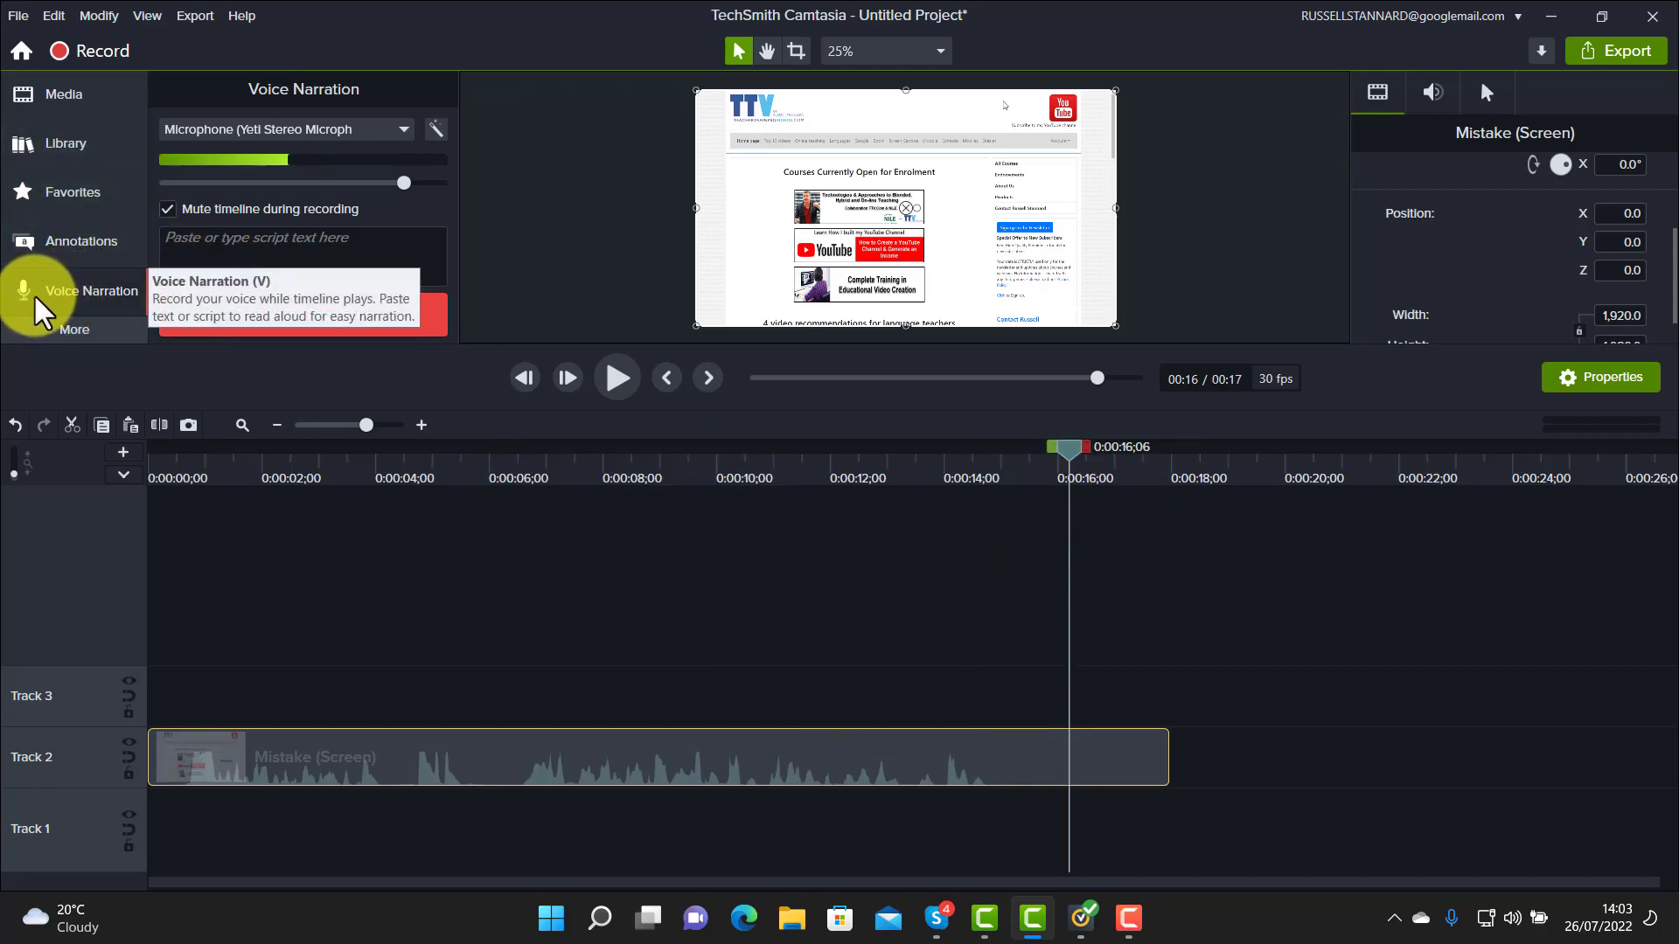
left_click(68, 301)
left_click(70, 306)
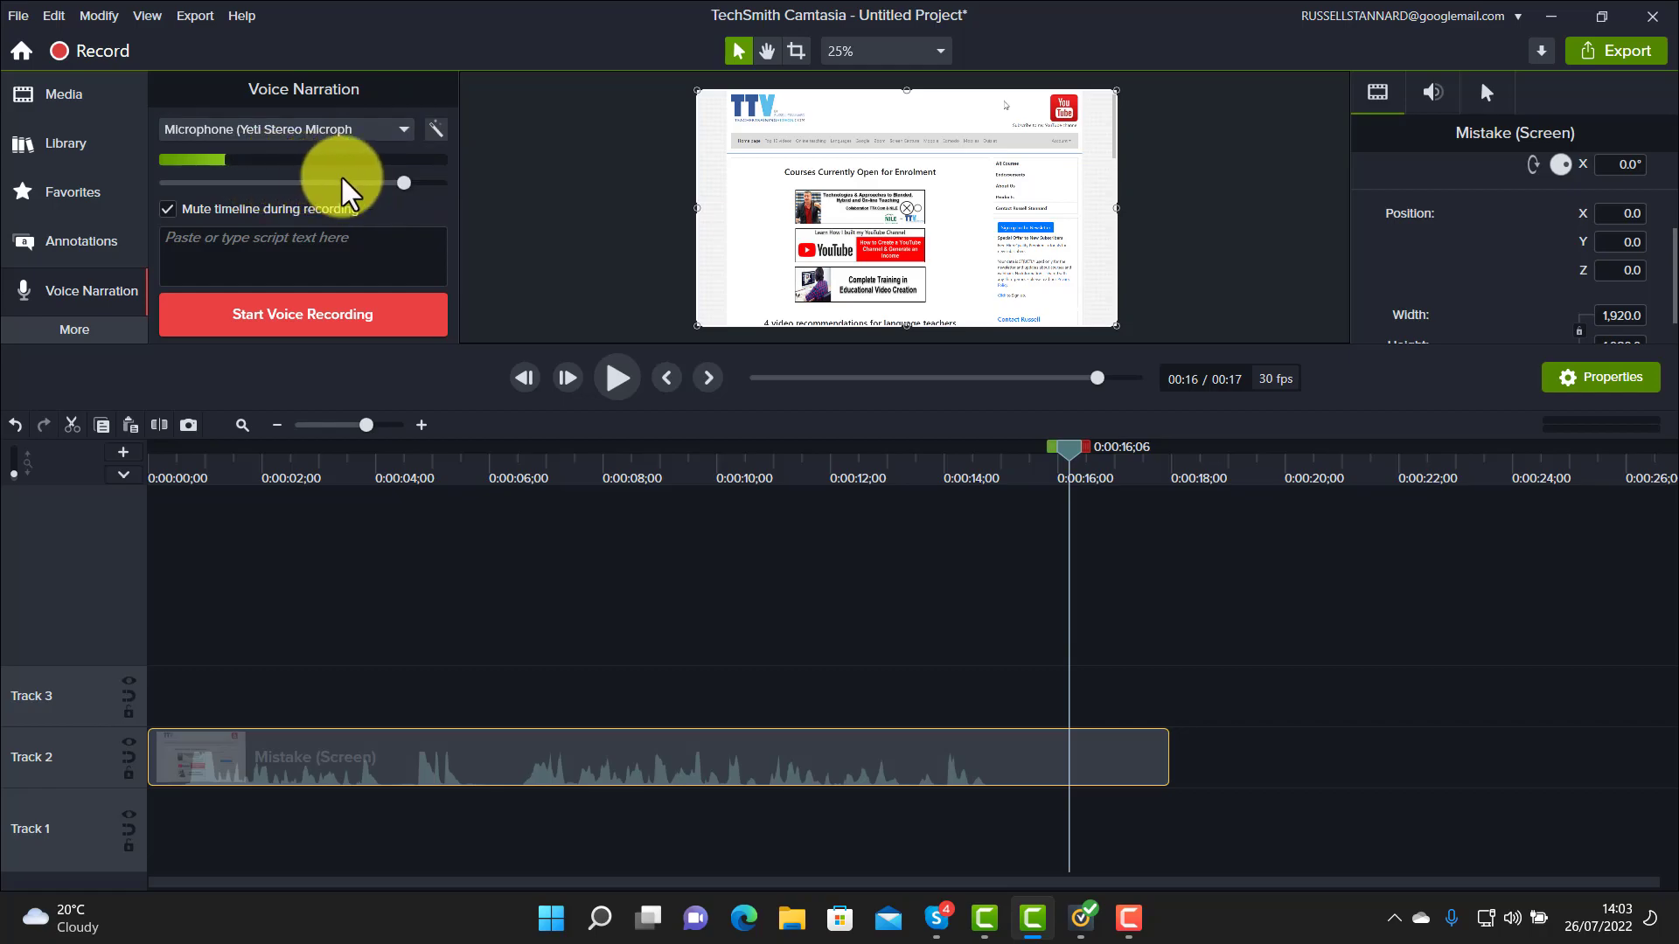
left_click(294, 316)
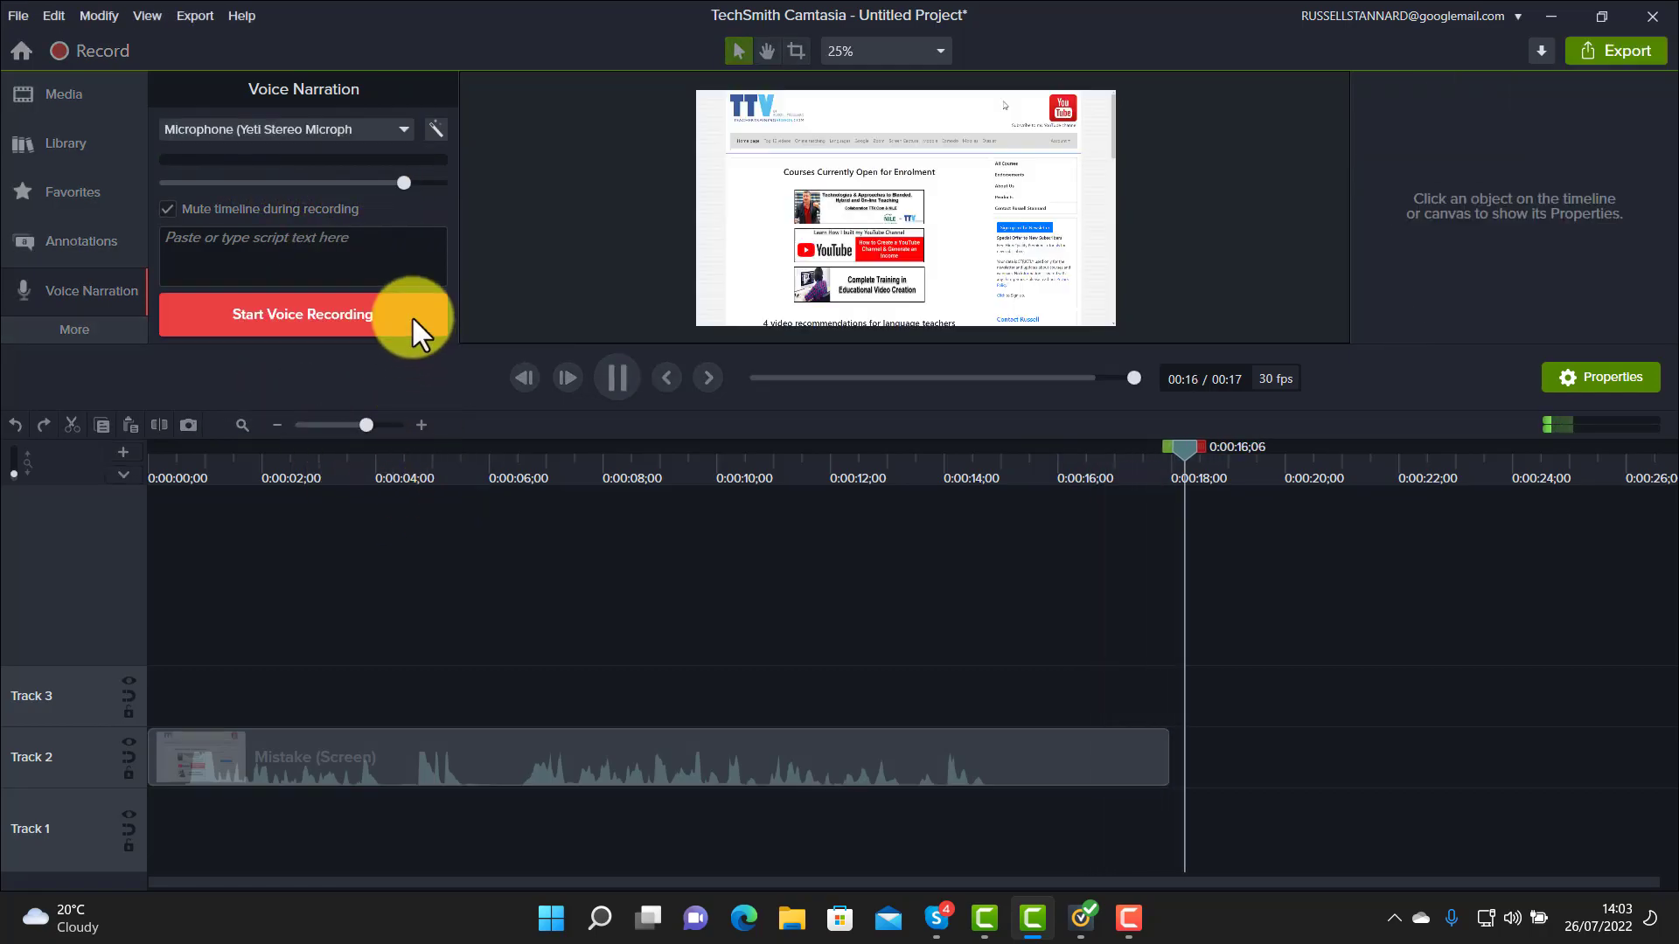
left_click(411, 315)
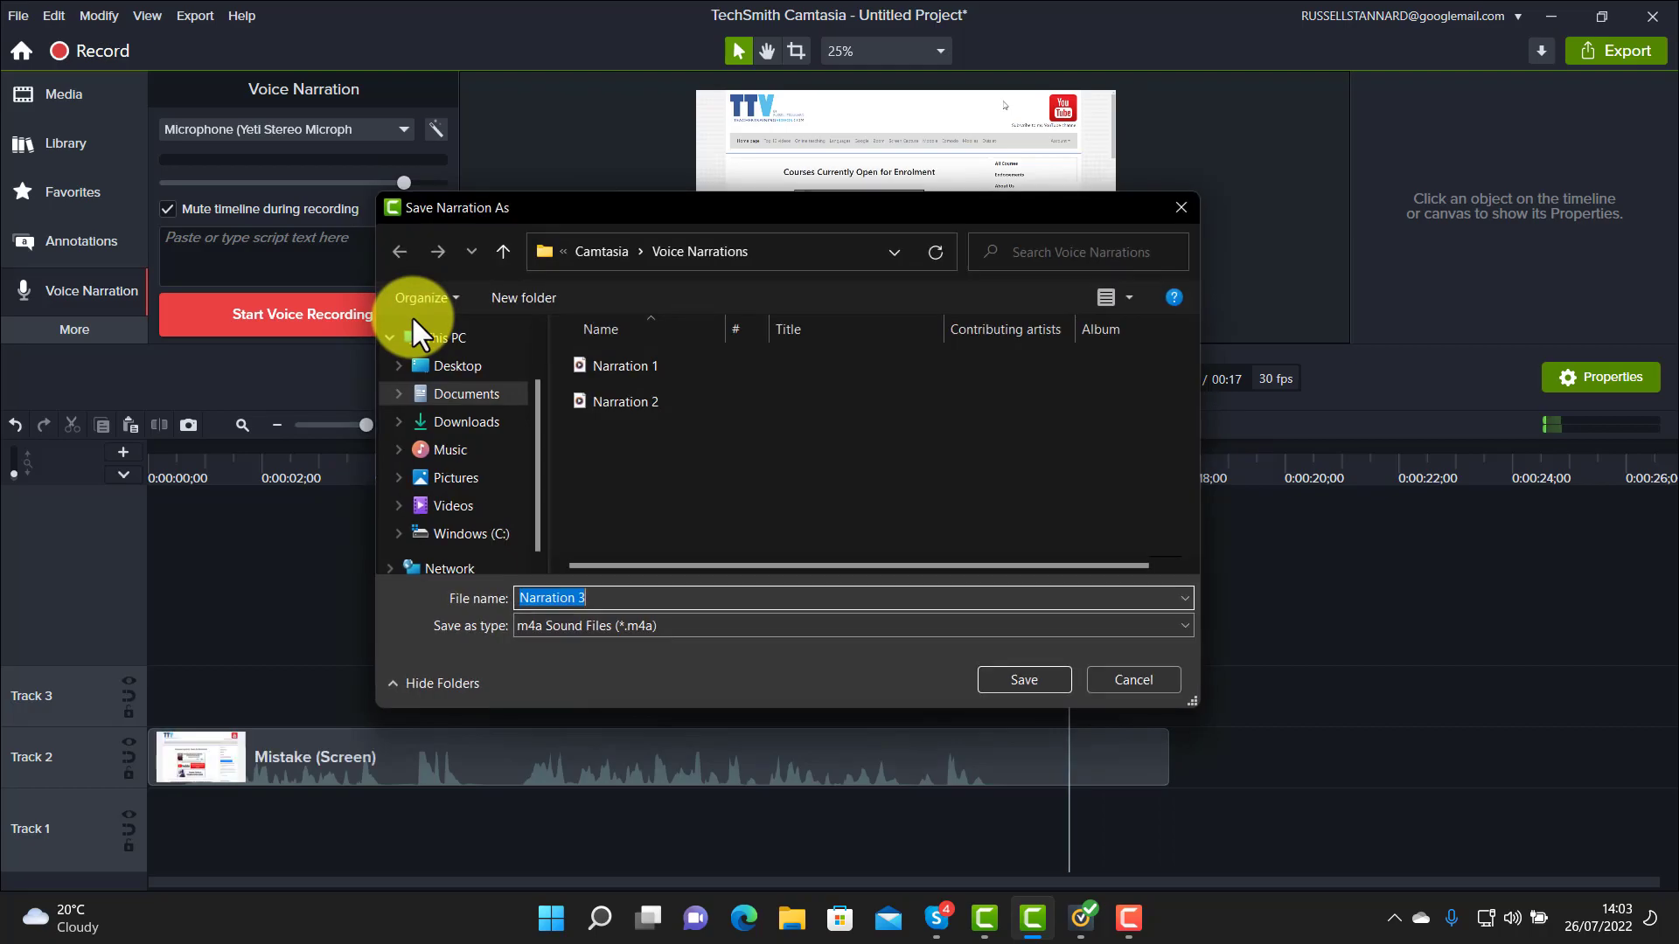
left_click(1150, 681)
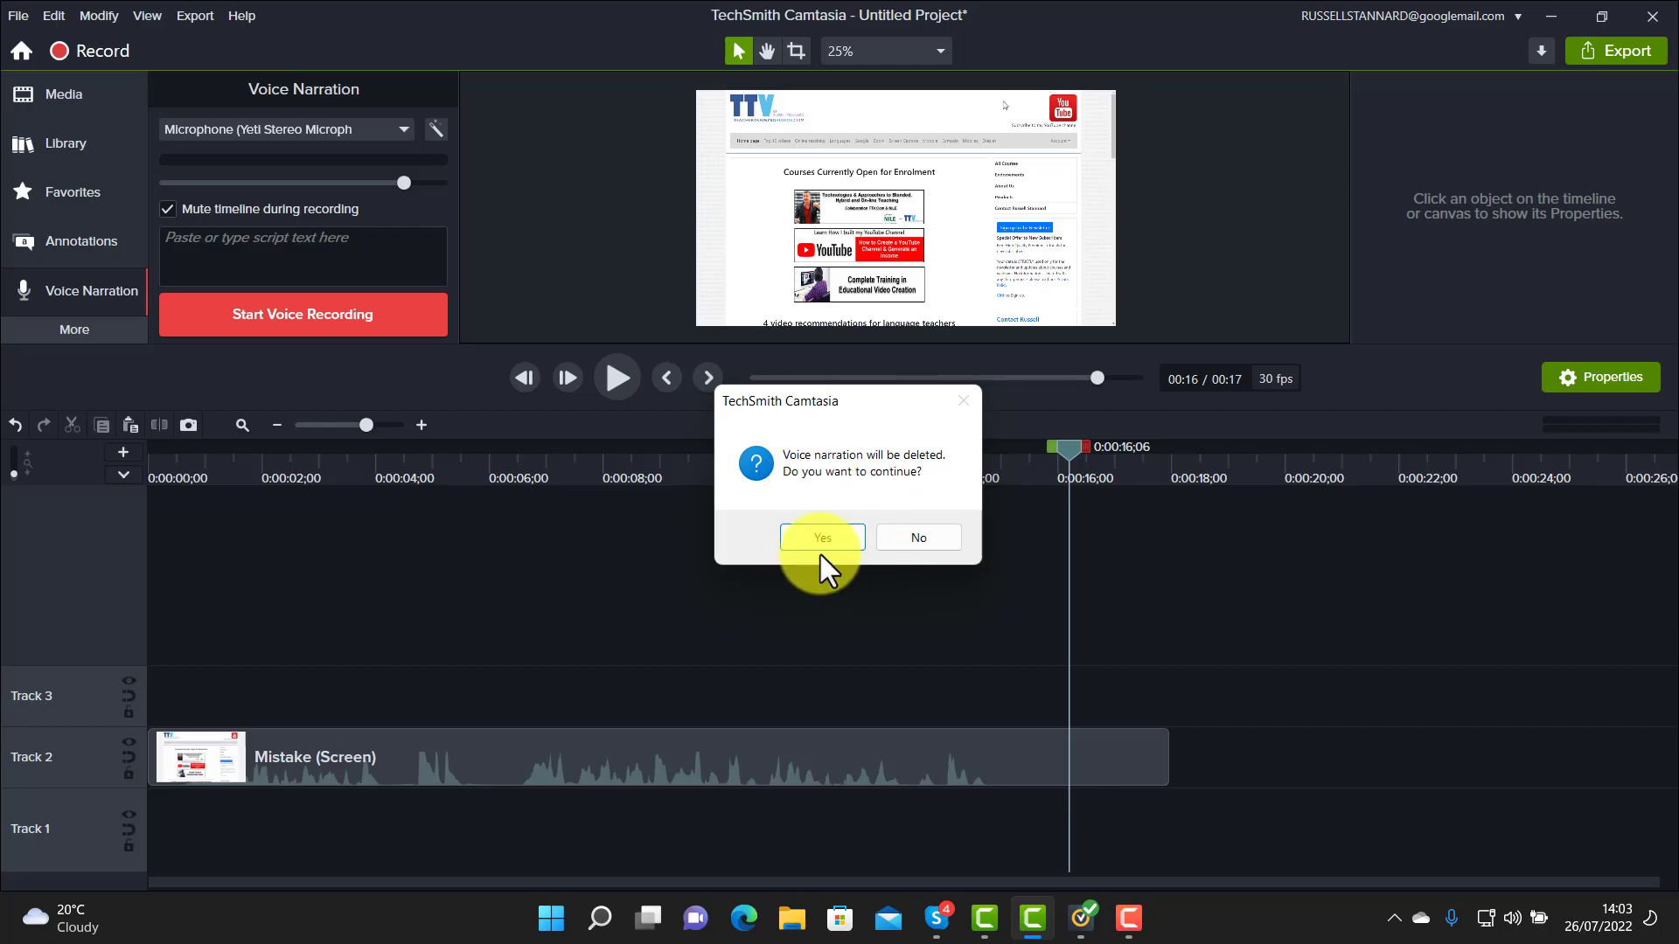
left_click(824, 541)
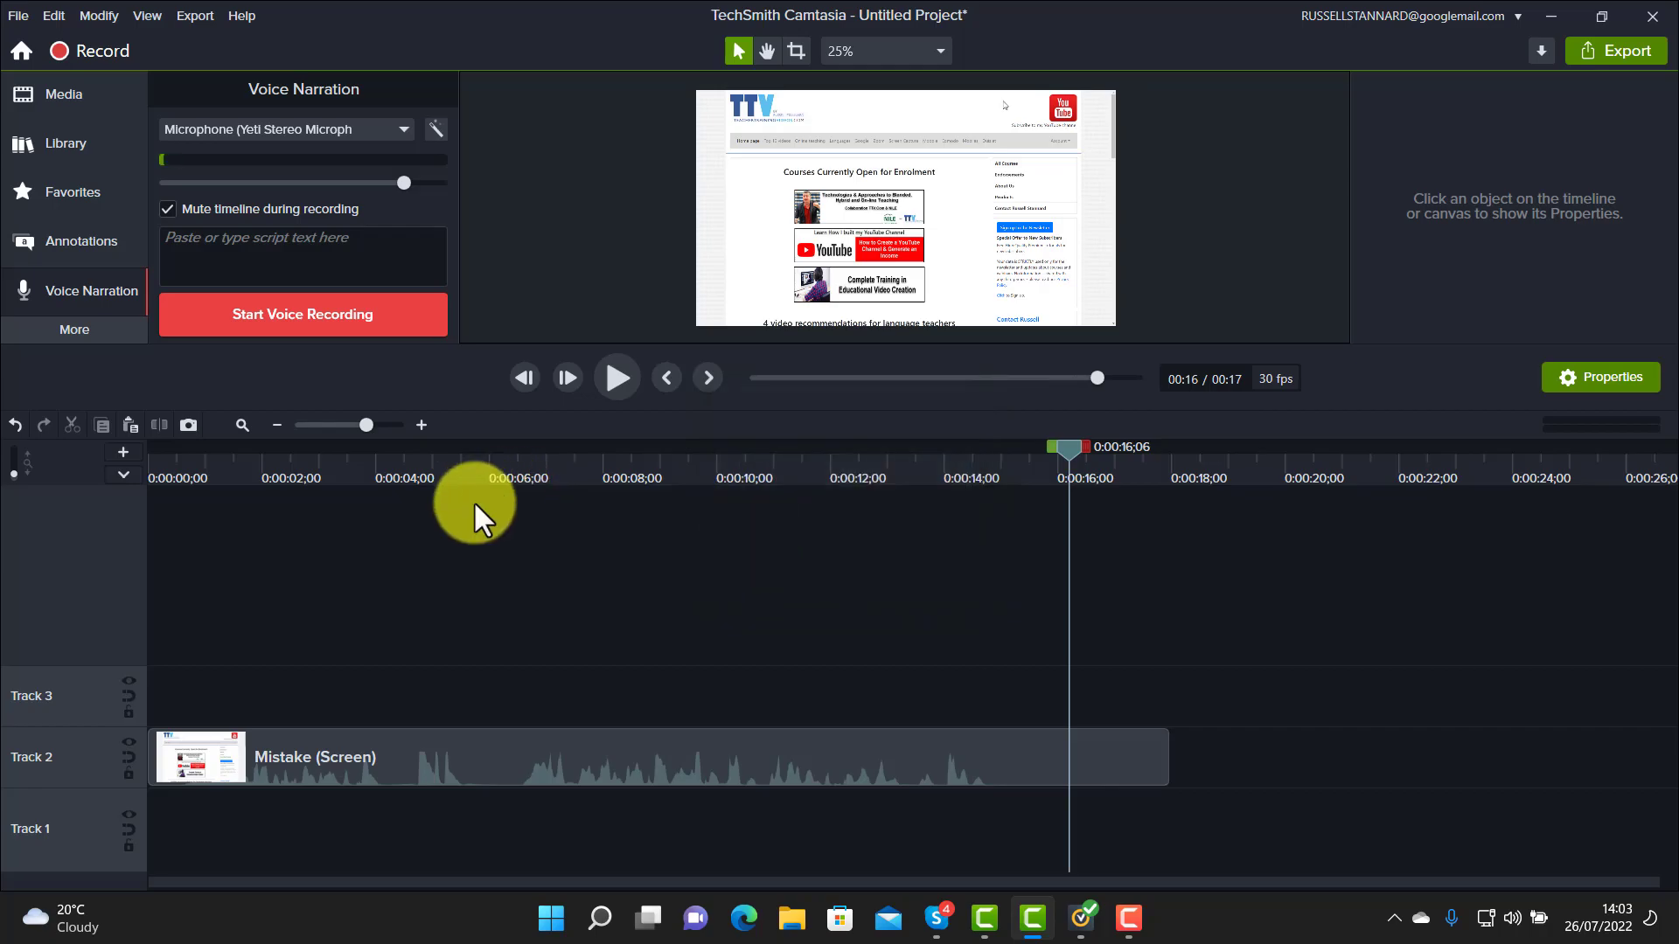
Record a short voice narration from 0:00:16;06, saved as Narration 3, and place its clip above the silenced gap
left_click(283, 323)
left_click(414, 320)
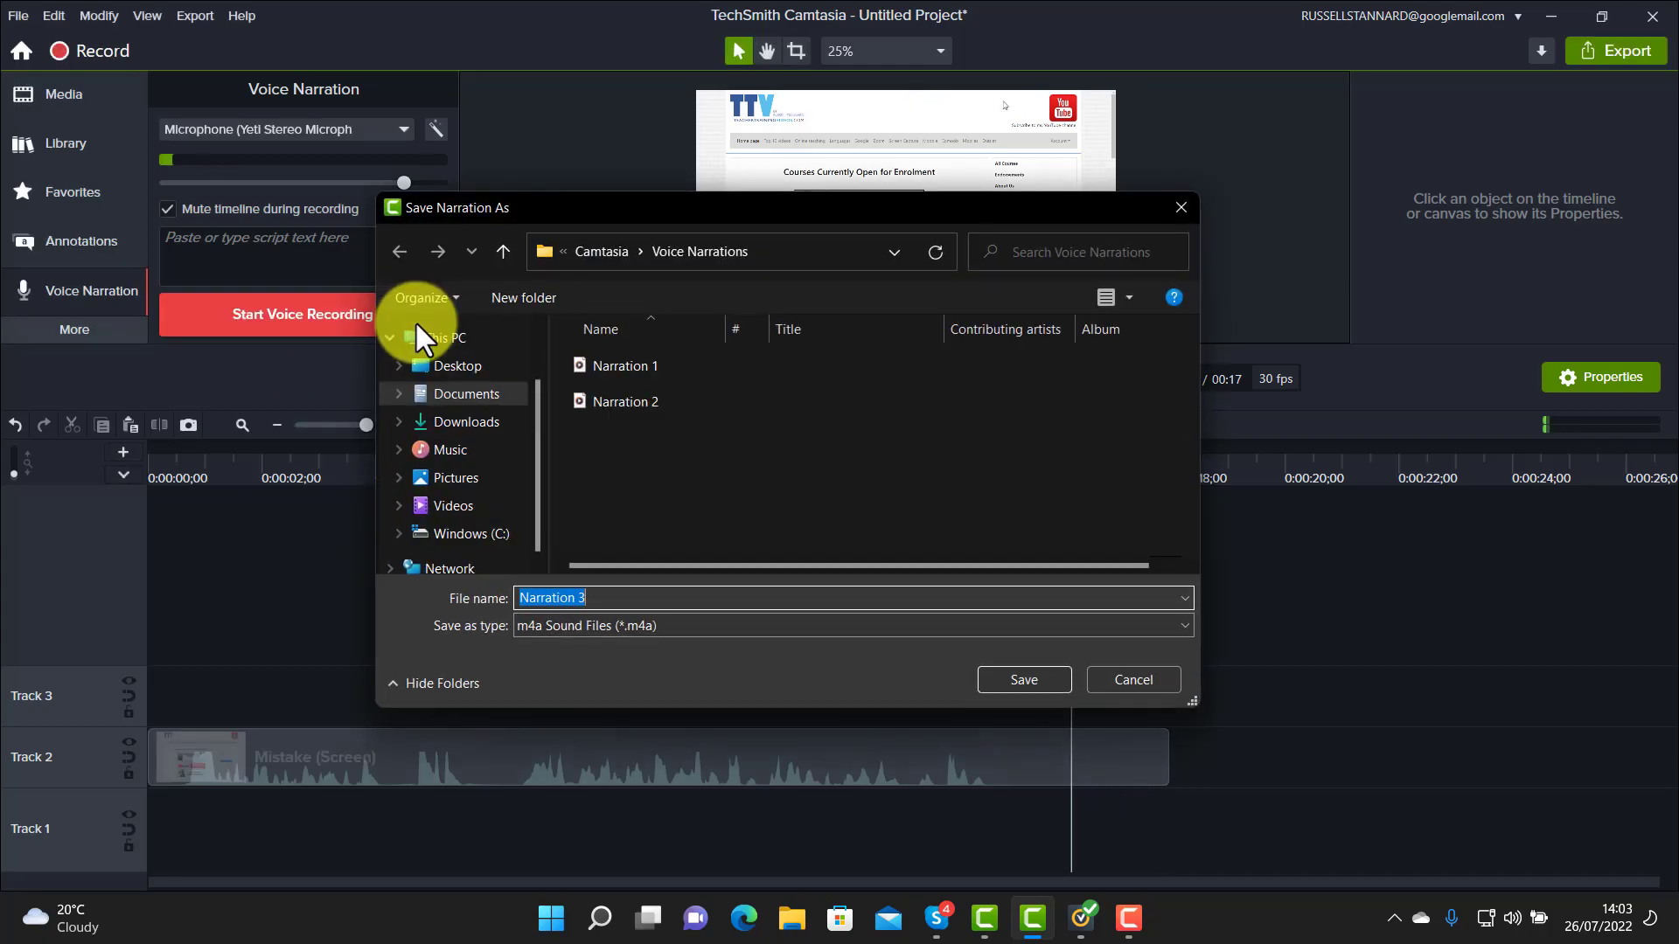
left_click(997, 681)
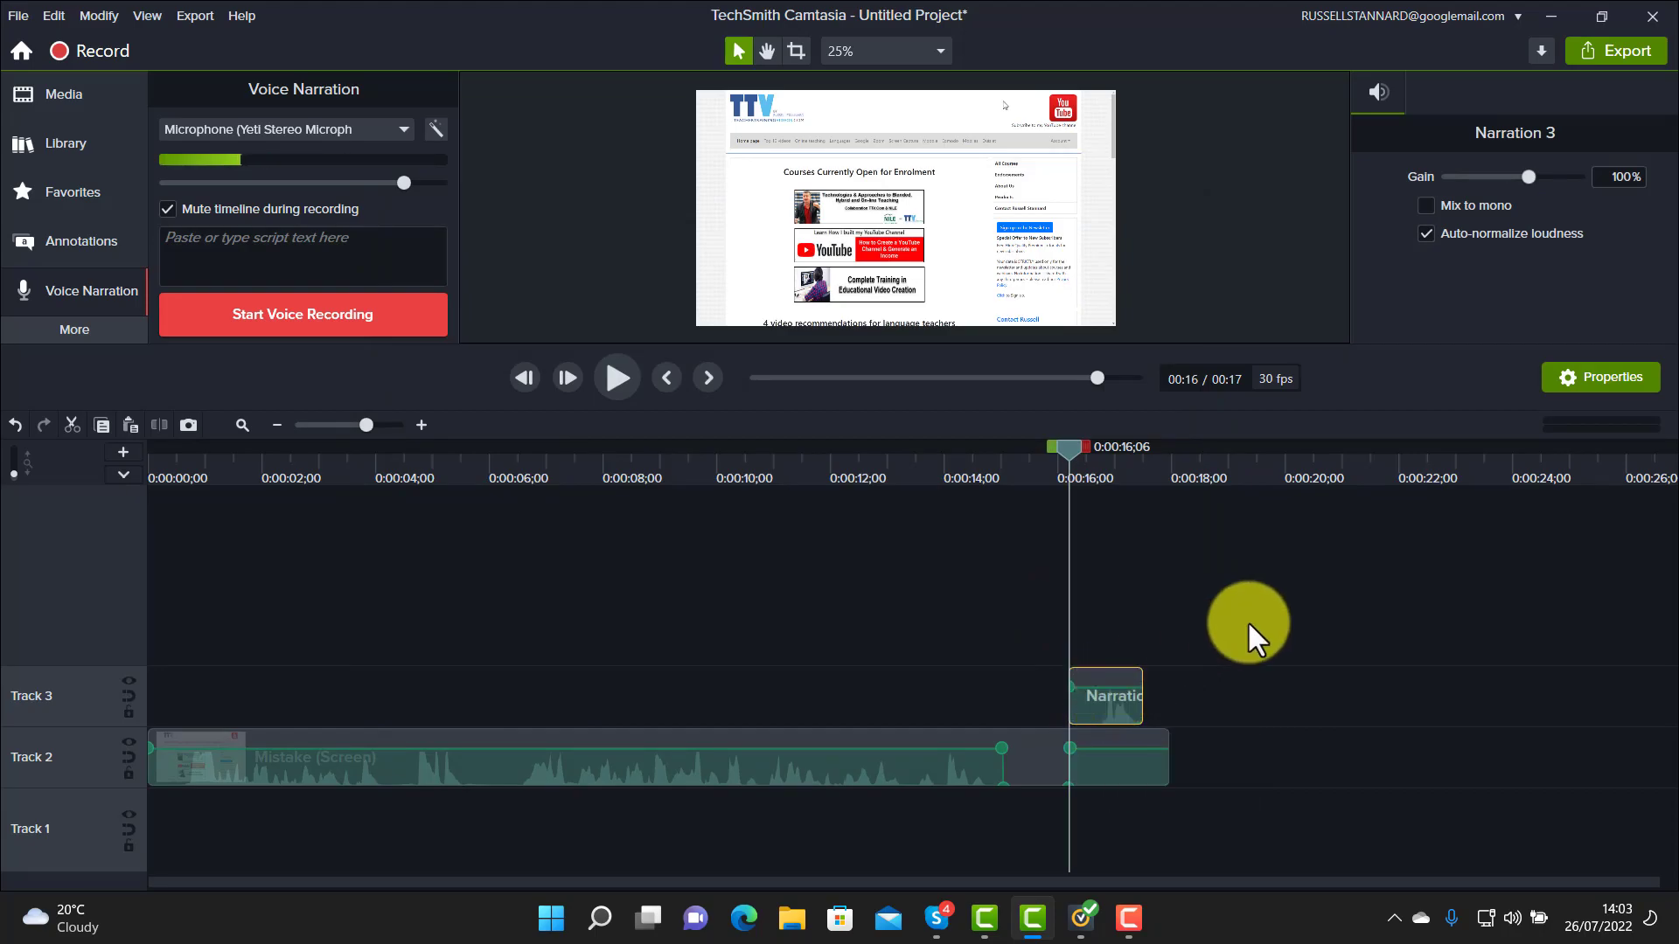
left_click(1217, 680)
left_click_drag(1089, 708, 1016, 721)
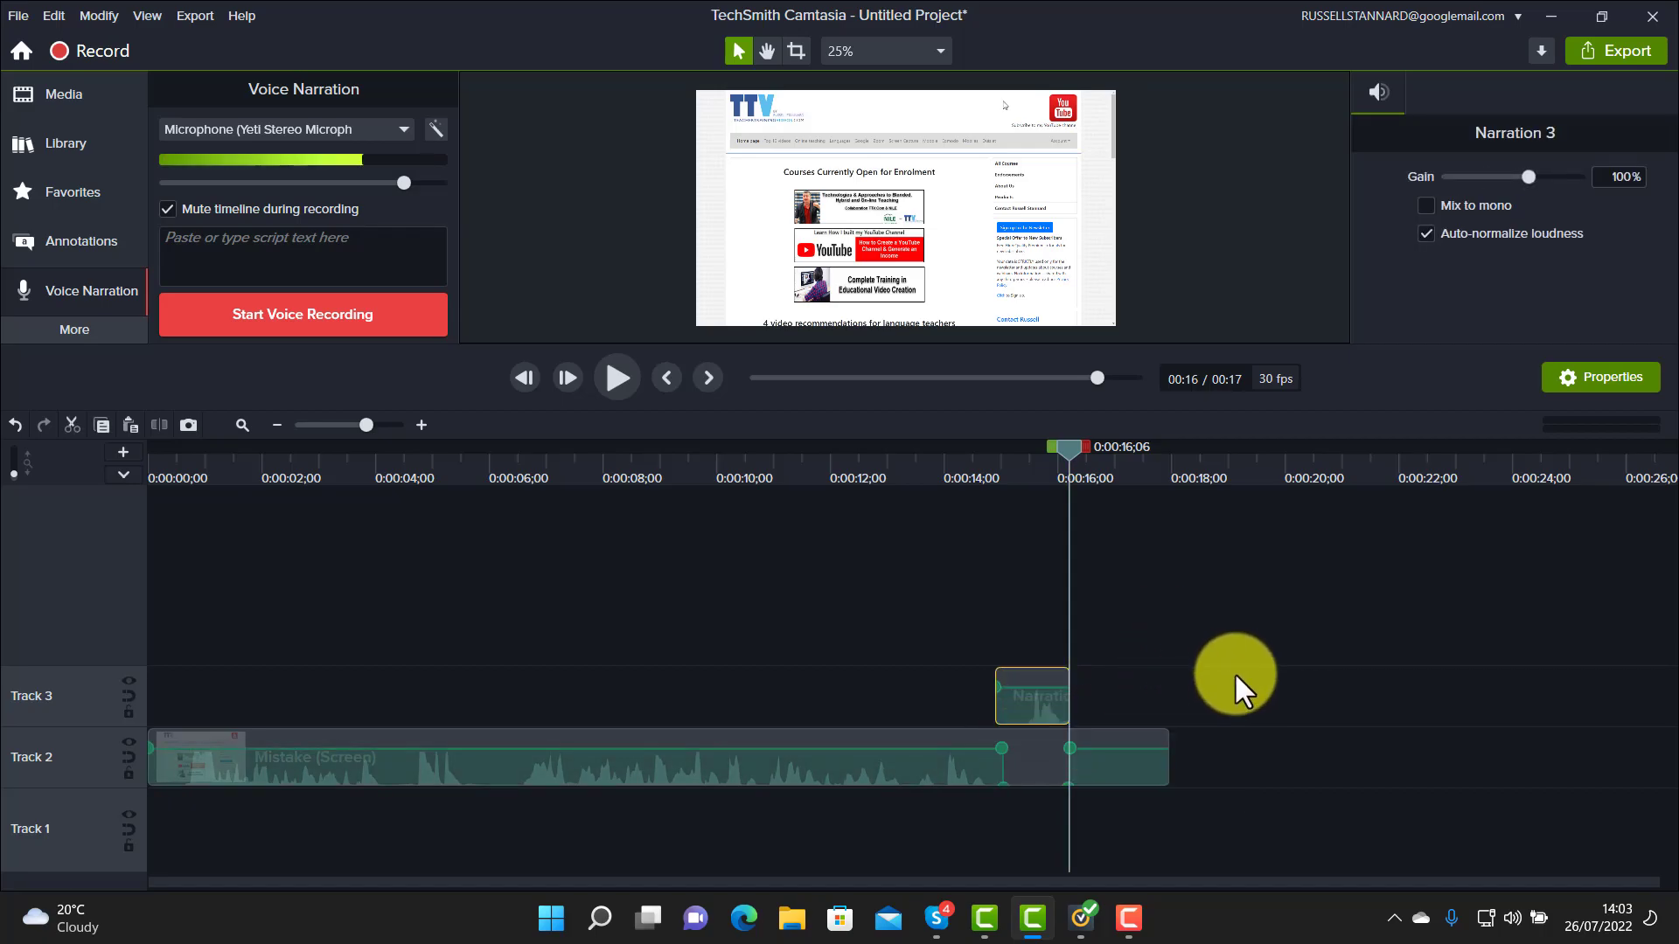
Lock Track 2, shift the narration clip slightly earlier on Track 3 and play it on its own
left_click(128, 772)
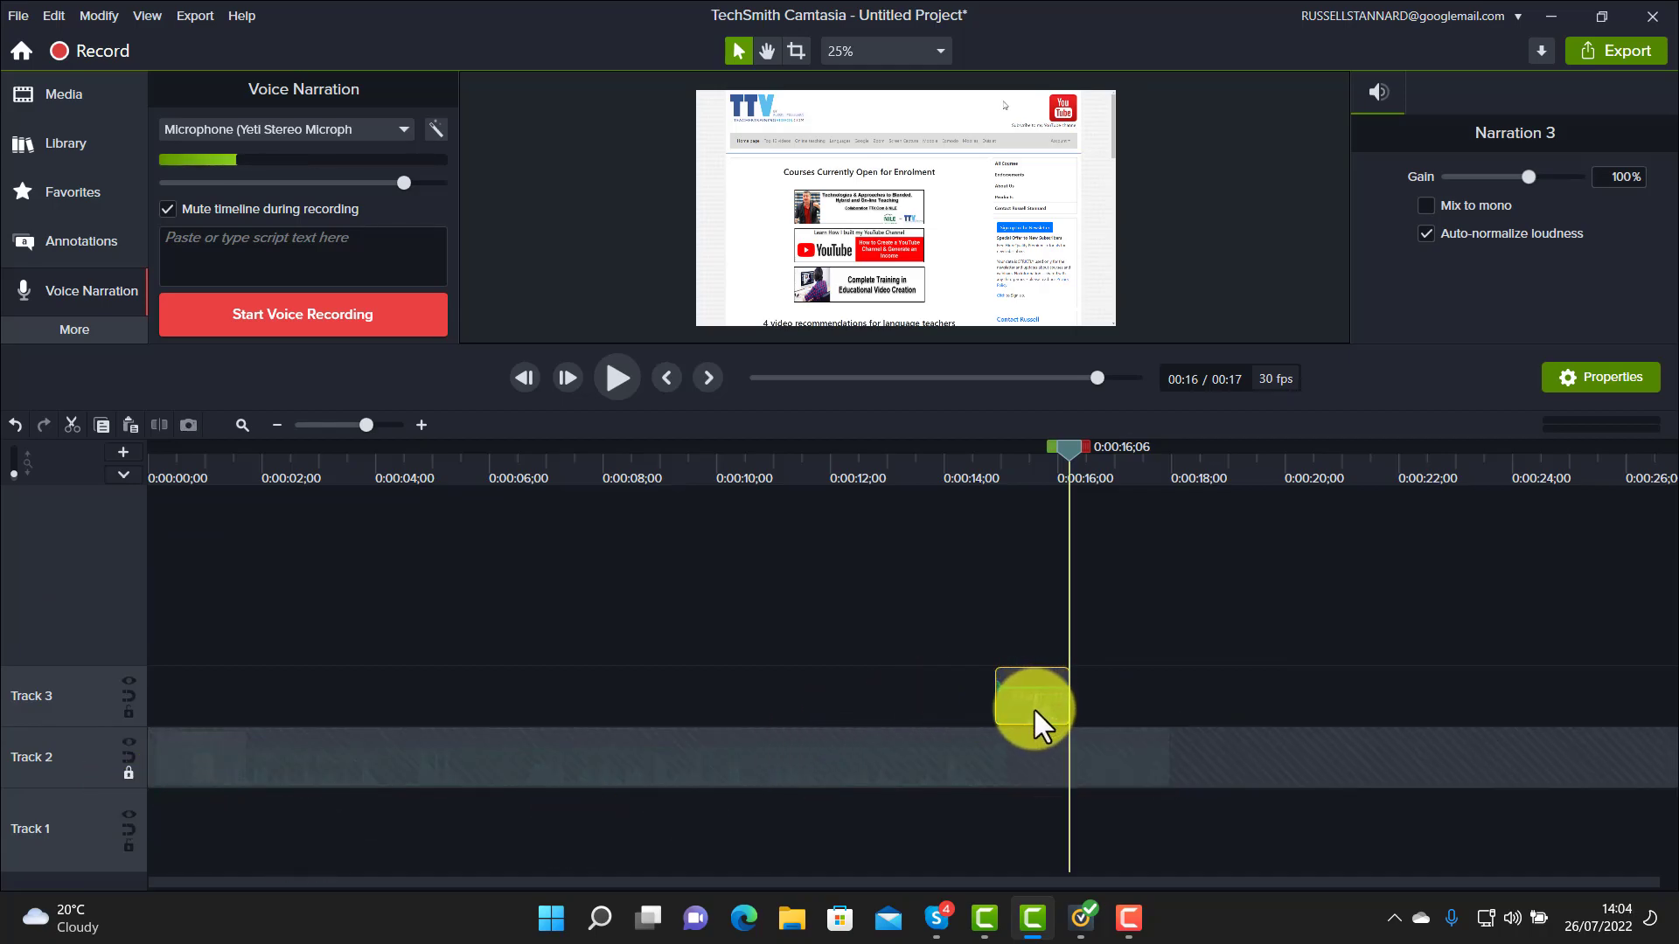
left_click_drag(1032, 706, 994, 707)
left_click_drag(1068, 450, 952, 469)
left_click(603, 379)
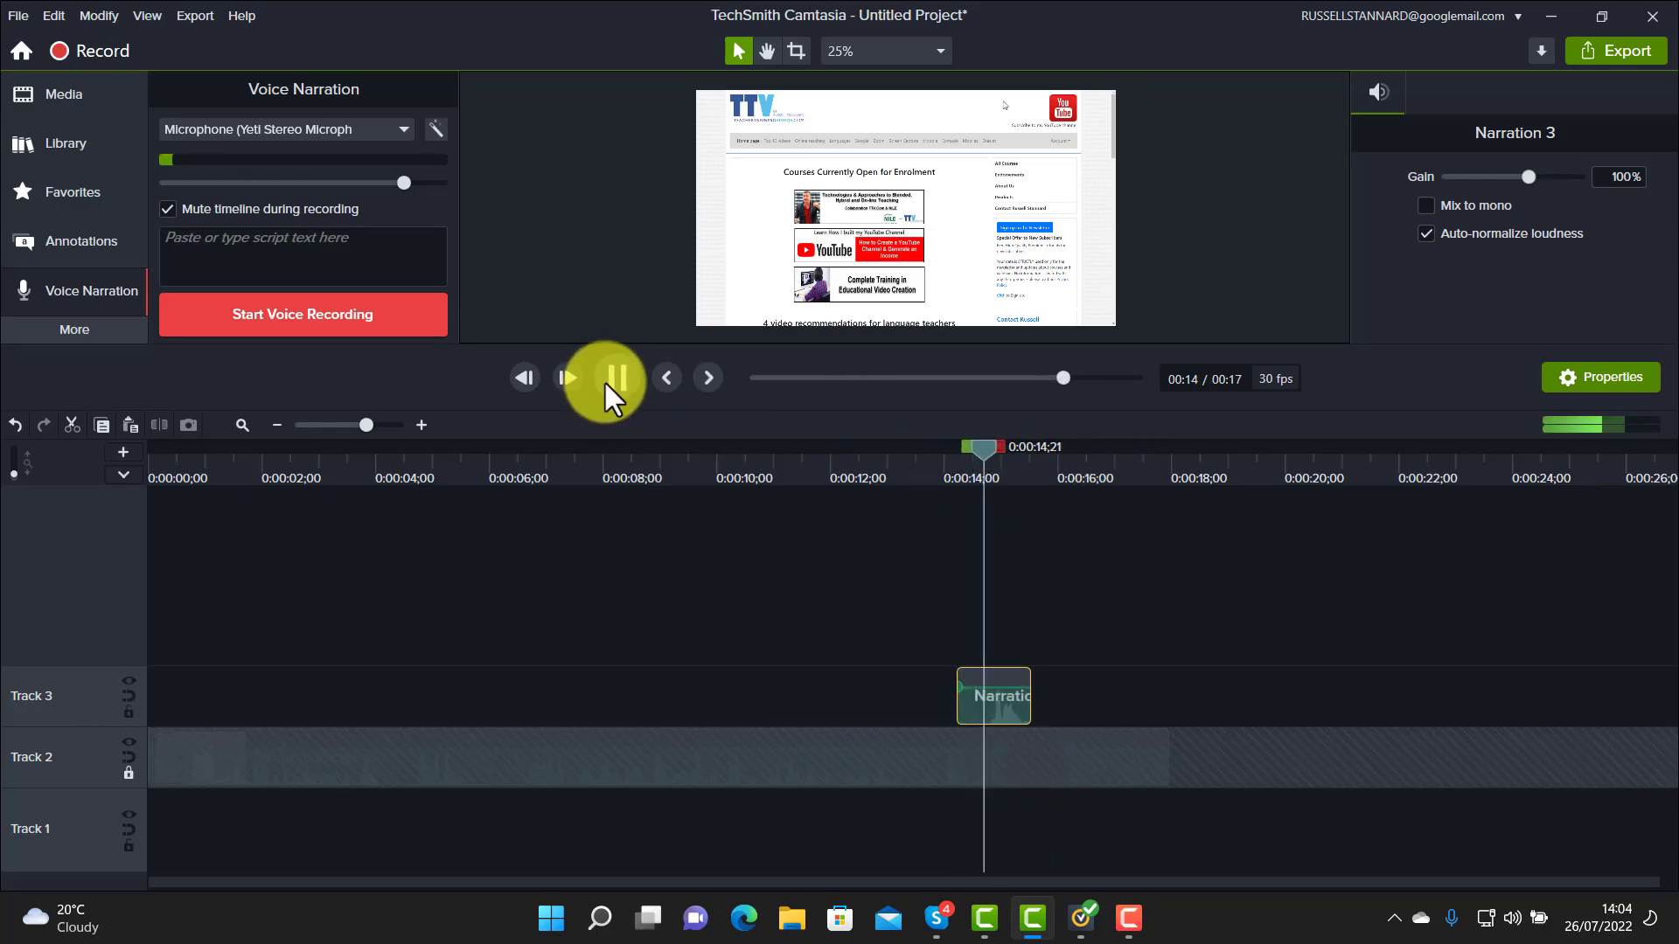
left_click(603, 380)
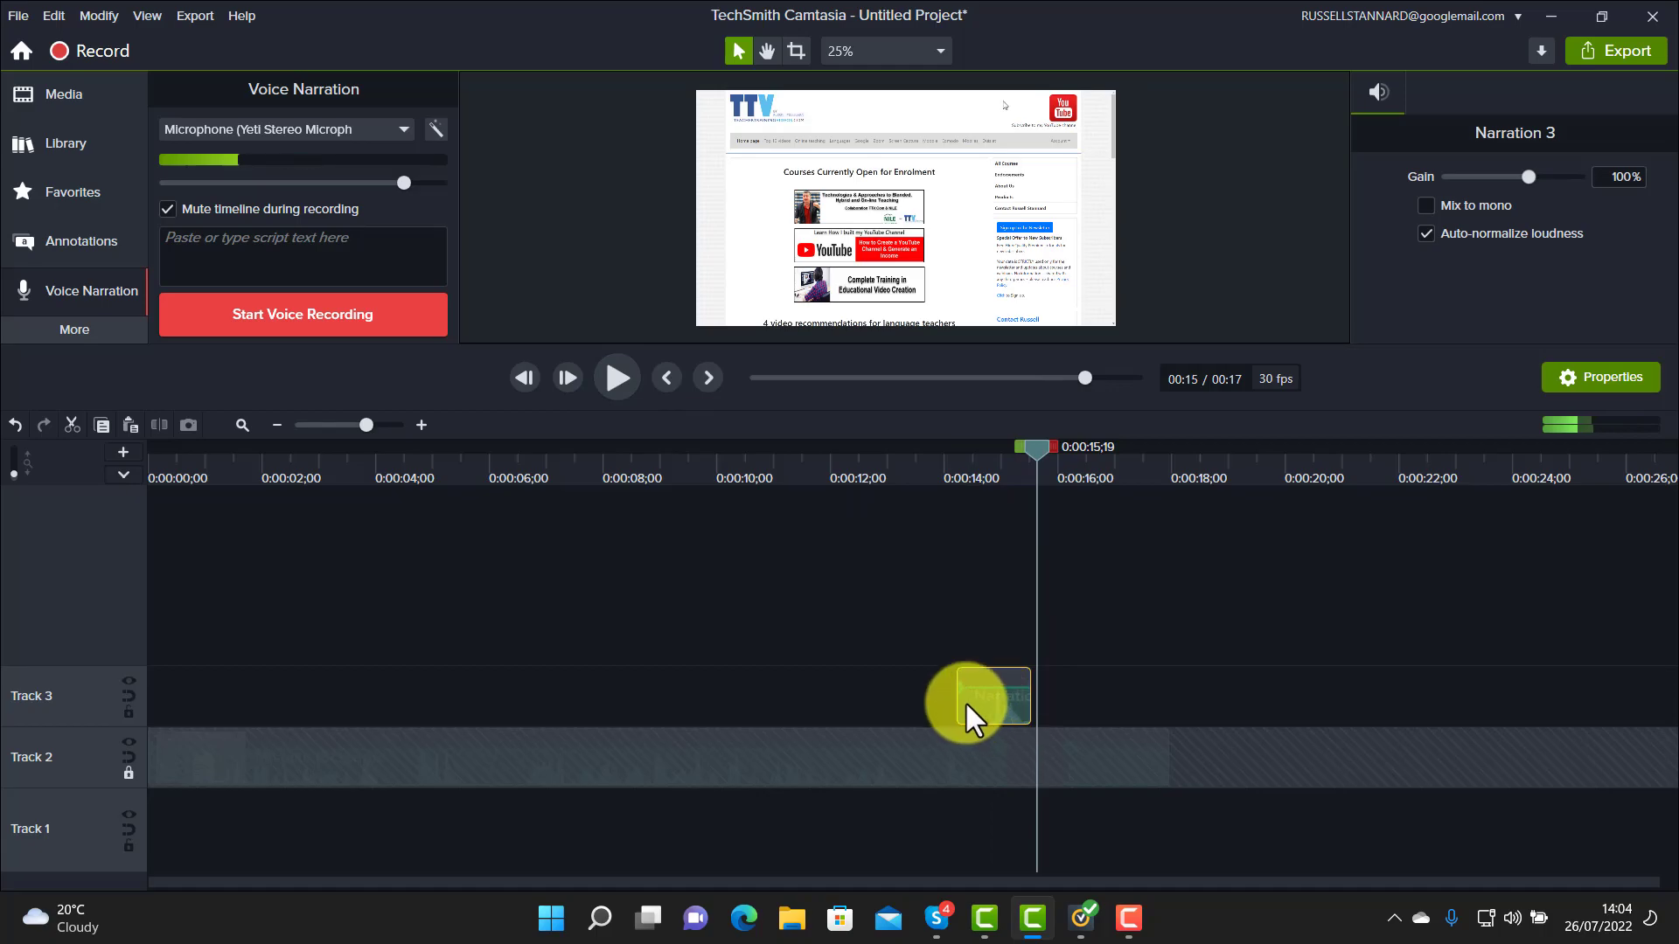
Trim the silent start of the Narration 3 clip, then unlock Track 2 and align the clip with the start of the silenced gap
left_click_drag(958, 703, 979, 711)
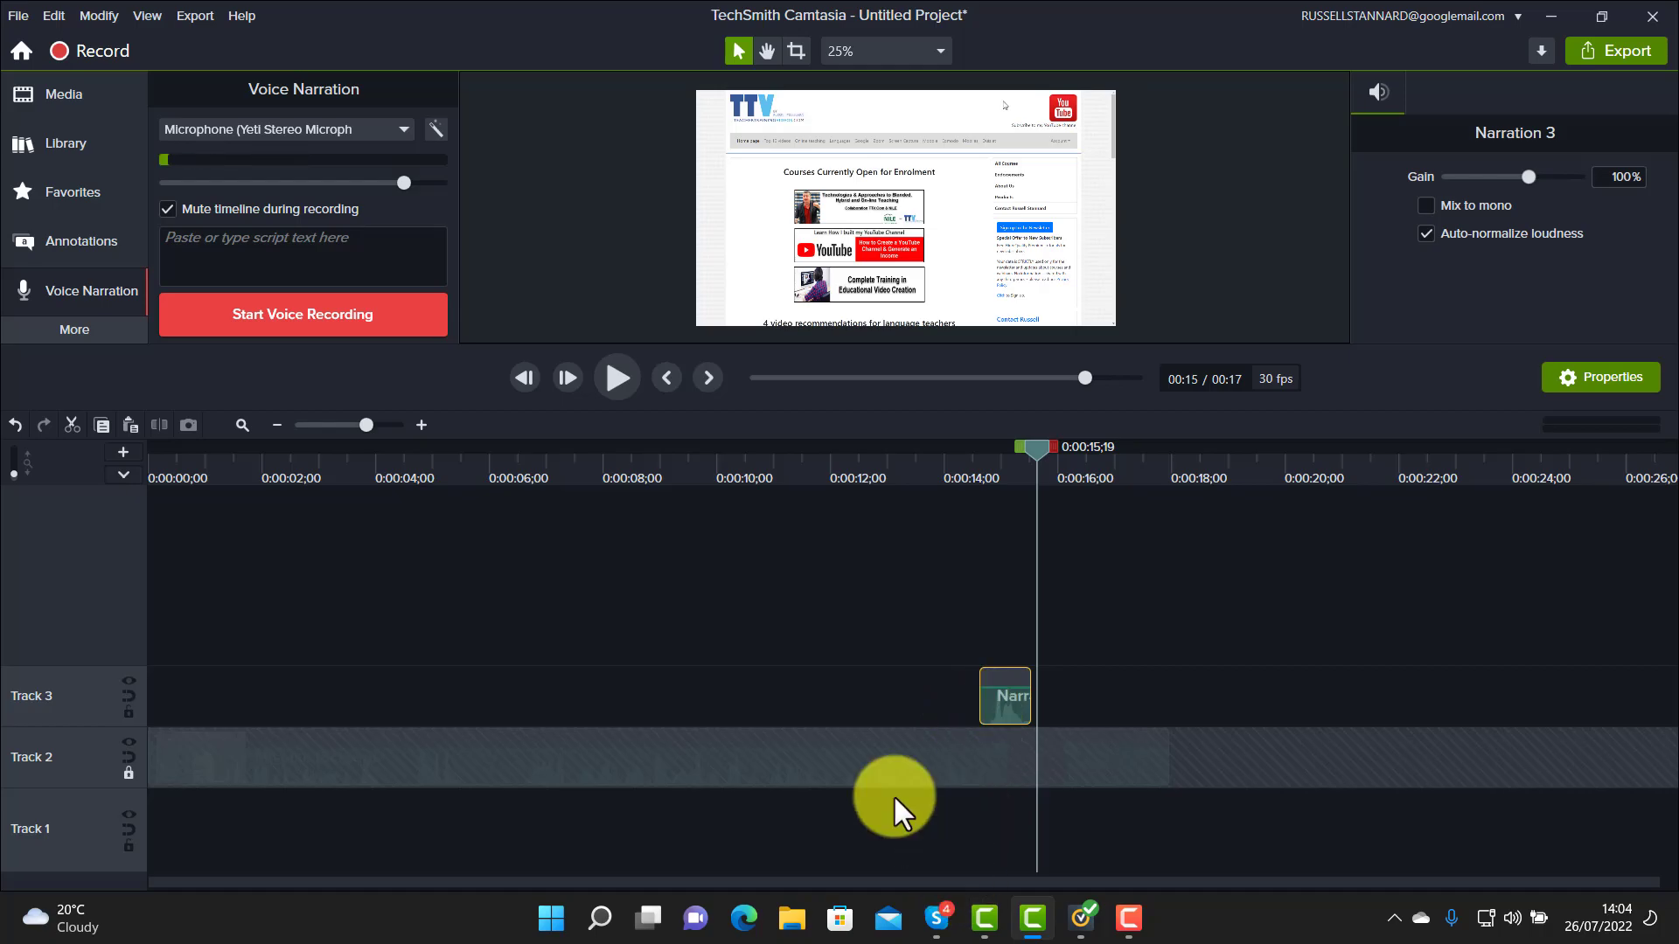
left_click(128, 772)
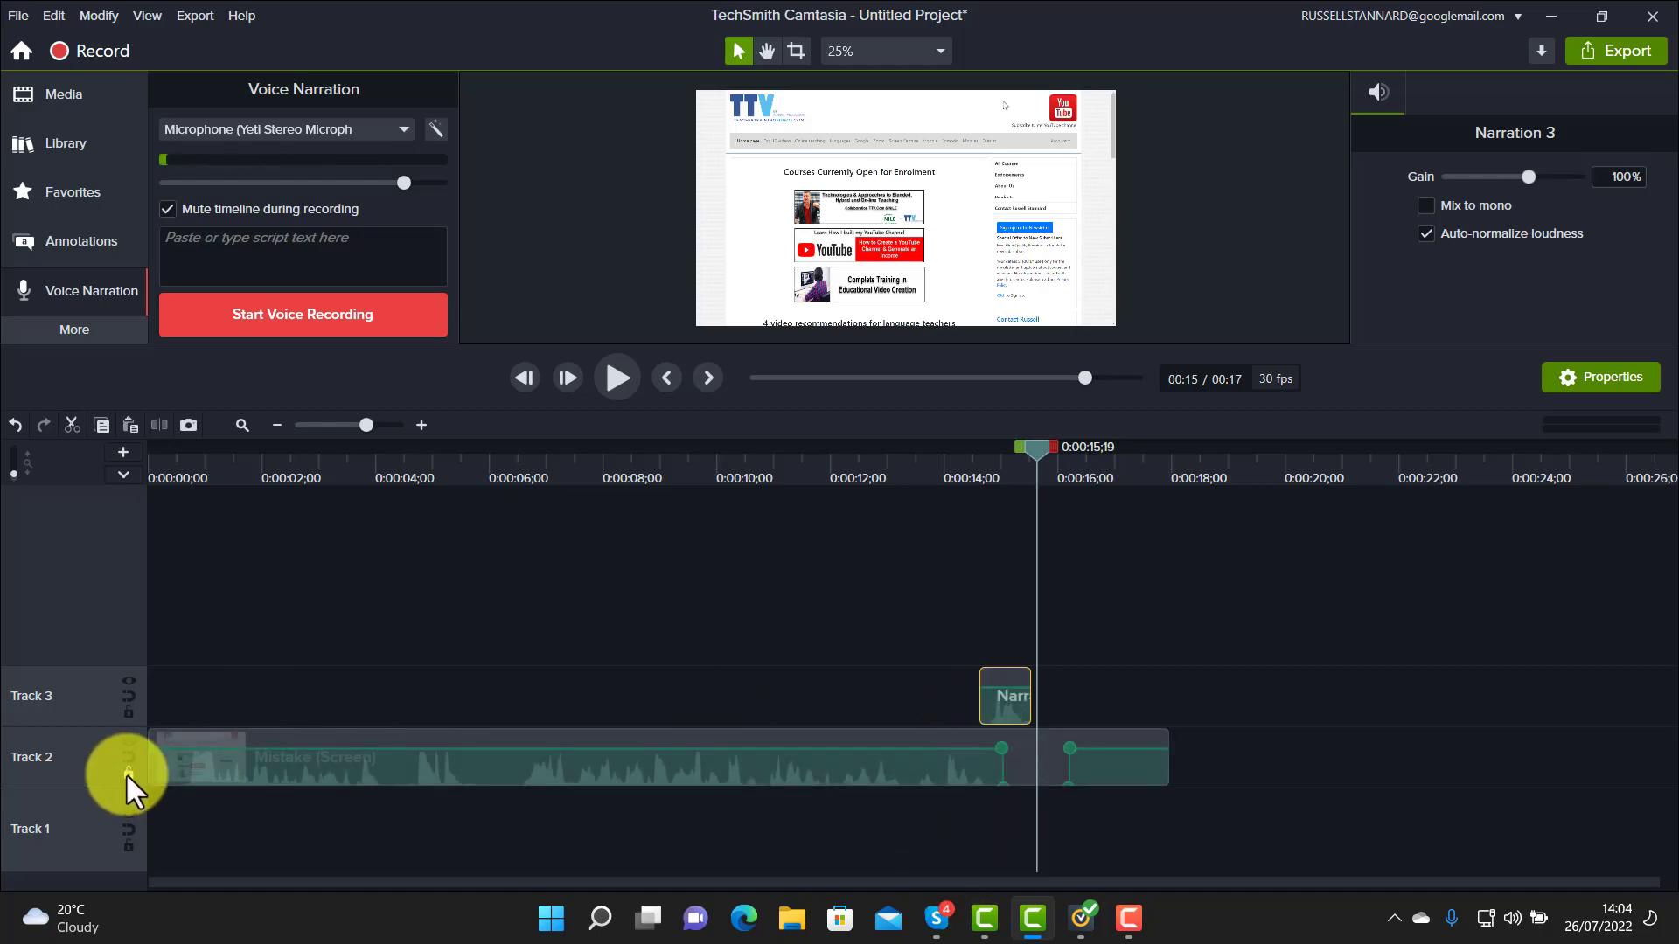
left_click_drag(1007, 699, 1028, 700)
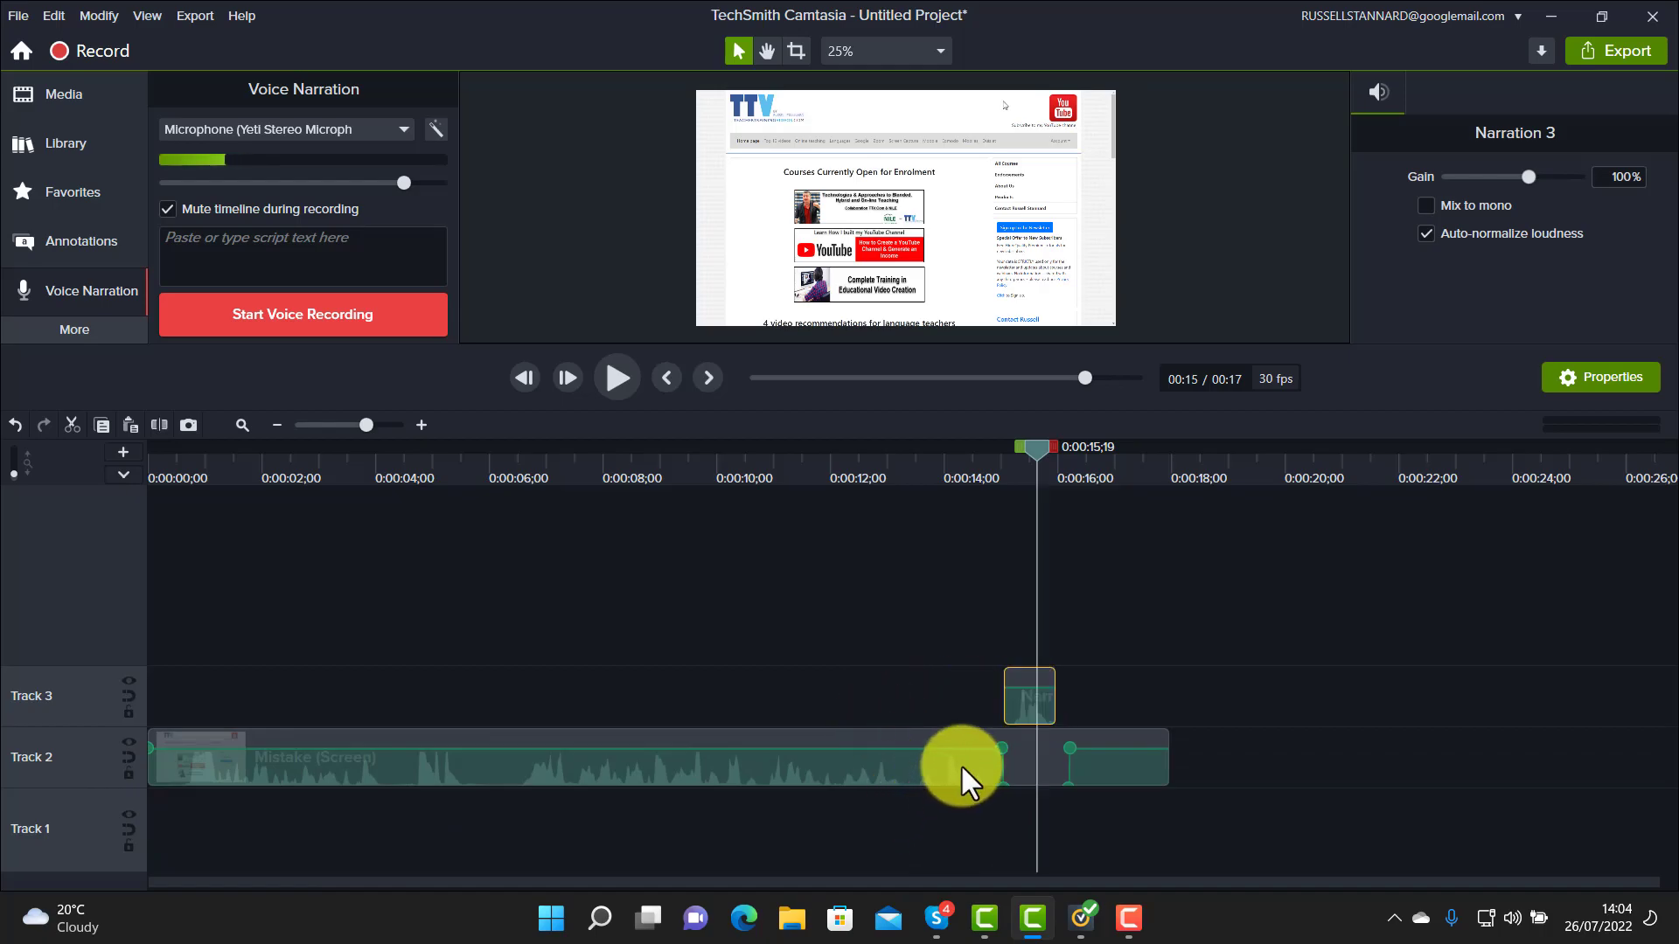
Play the recording from shortly before the narration clip to check how the new speech fits the silenced gap
left_click_drag(1039, 441, 931, 444)
left_click(624, 378)
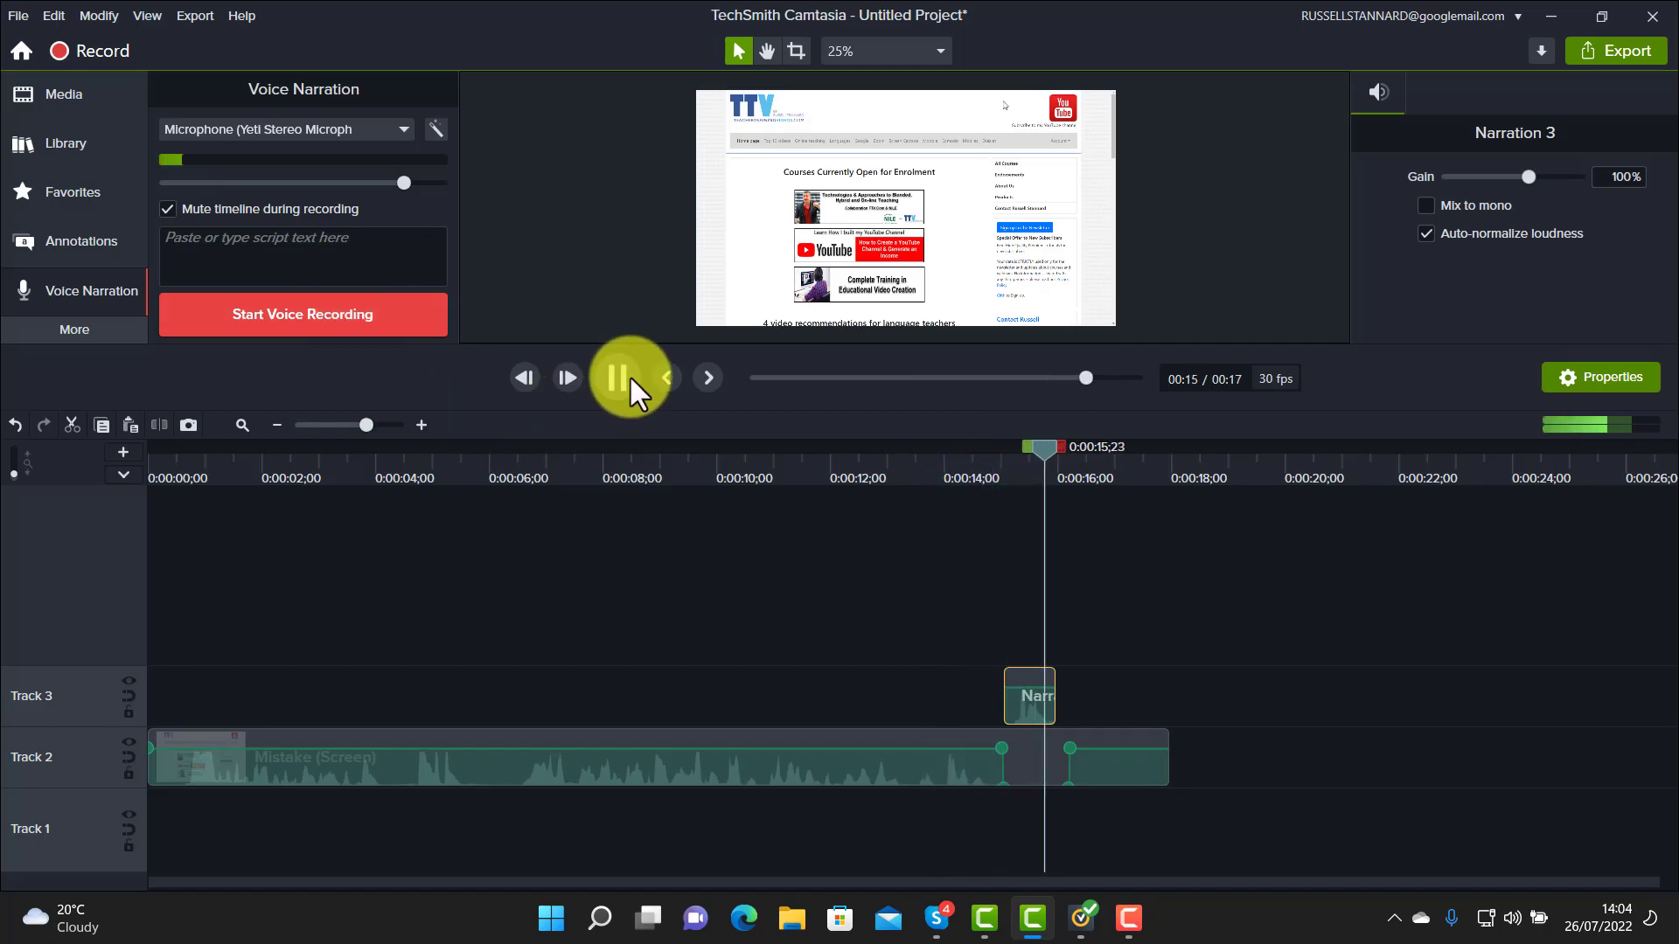
left_click(628, 376)
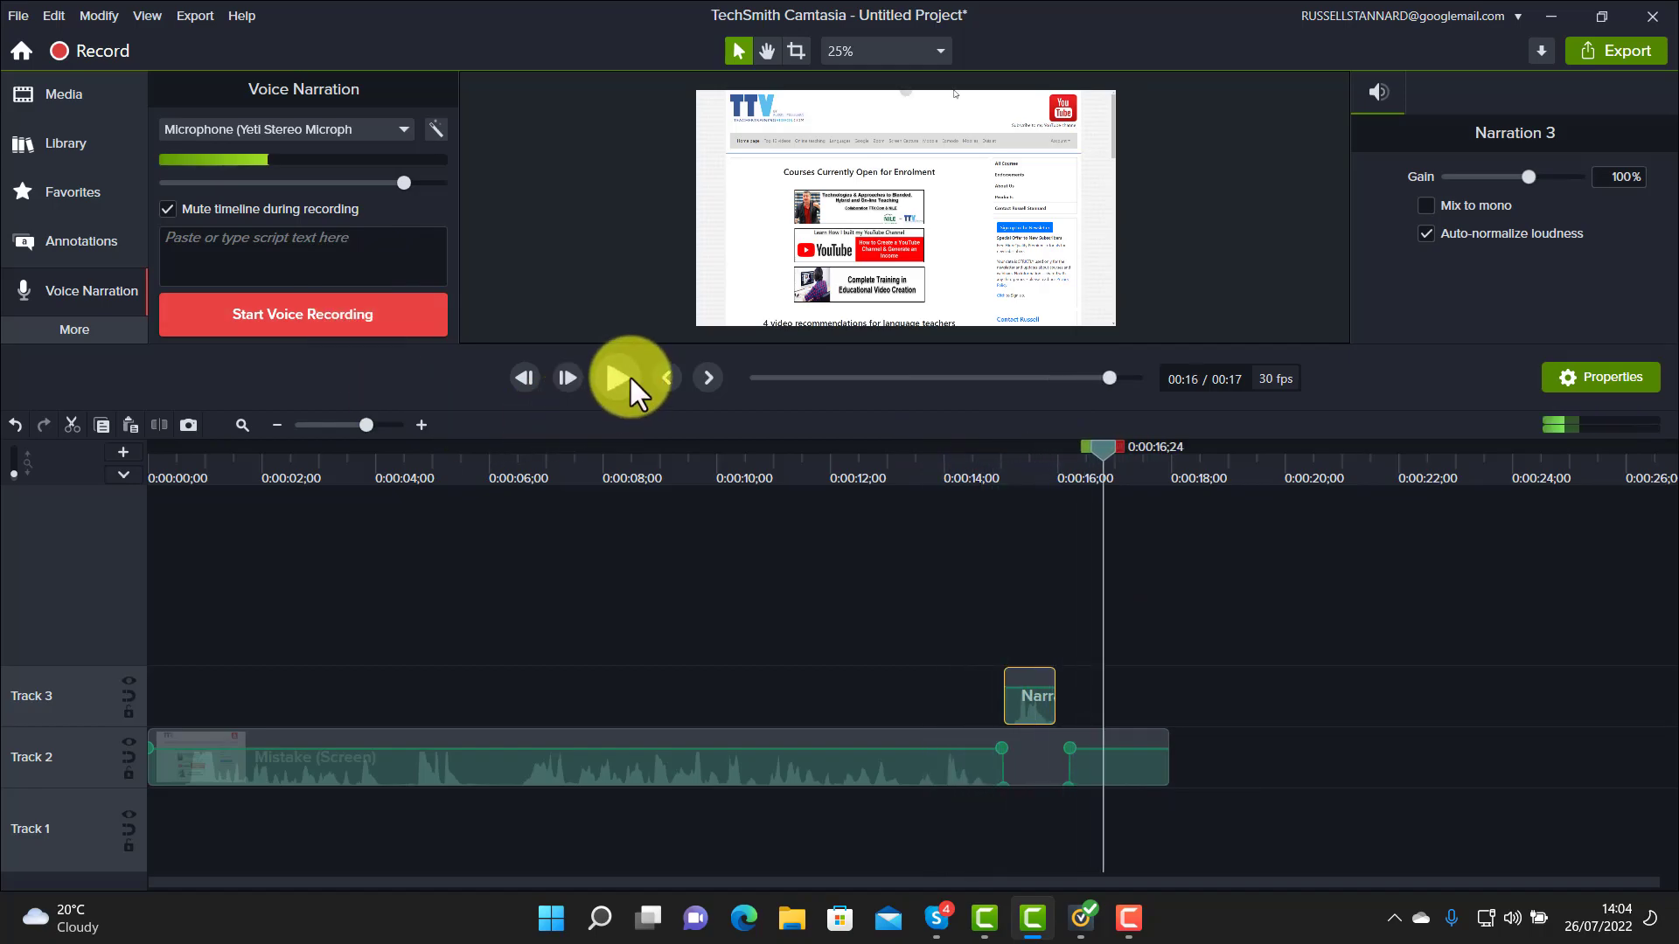